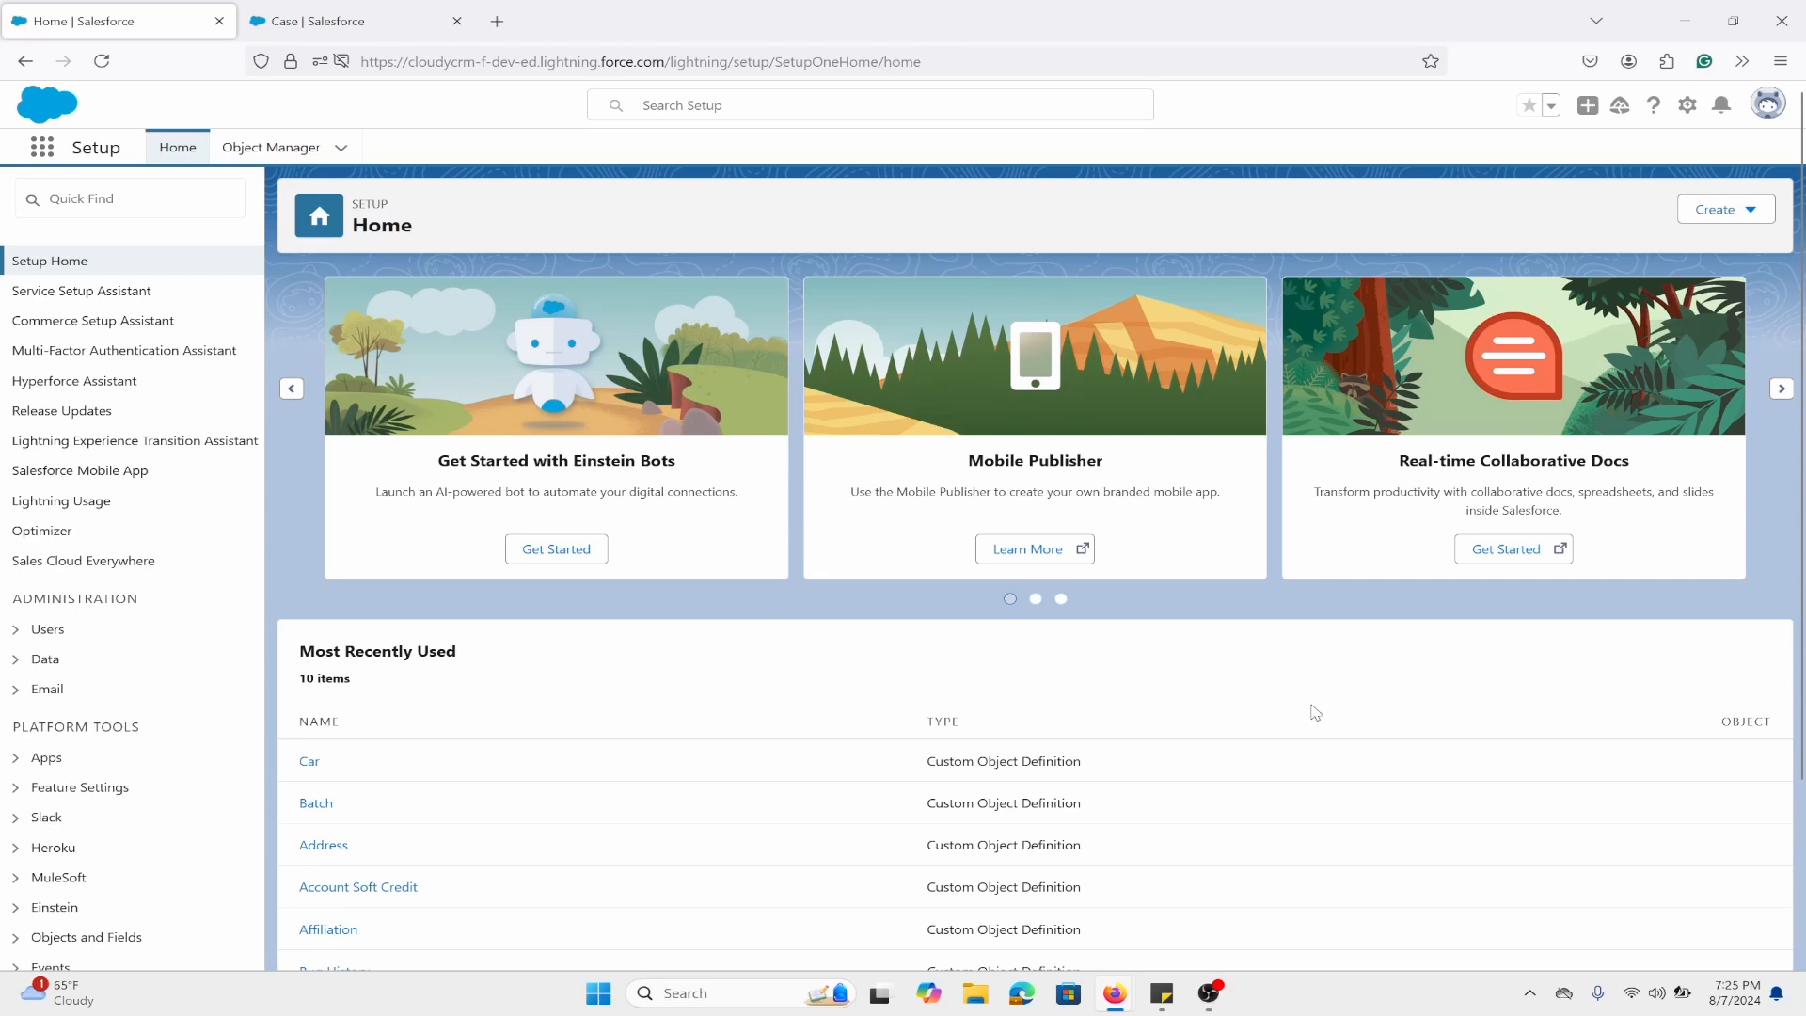
Examine the Case object's fields and relationships, including its field dependencies.
key("ctrl+Tab")
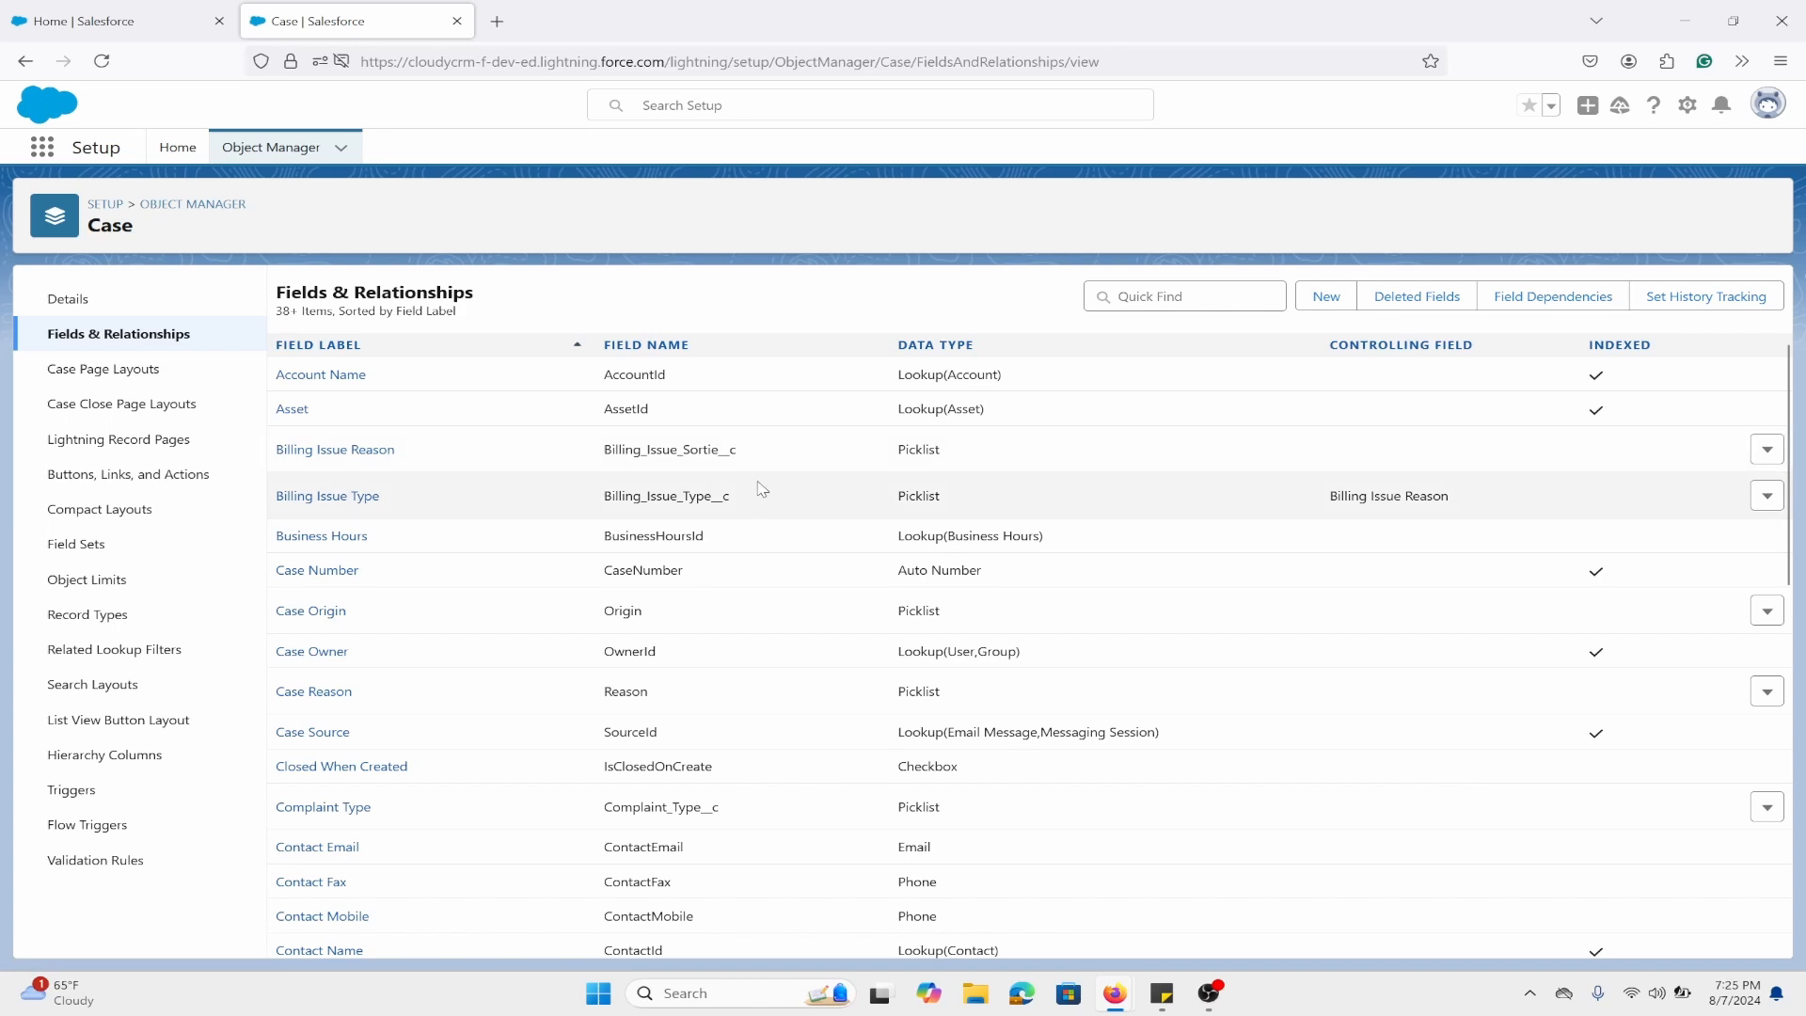
scroll(788, 506, "down", 4)
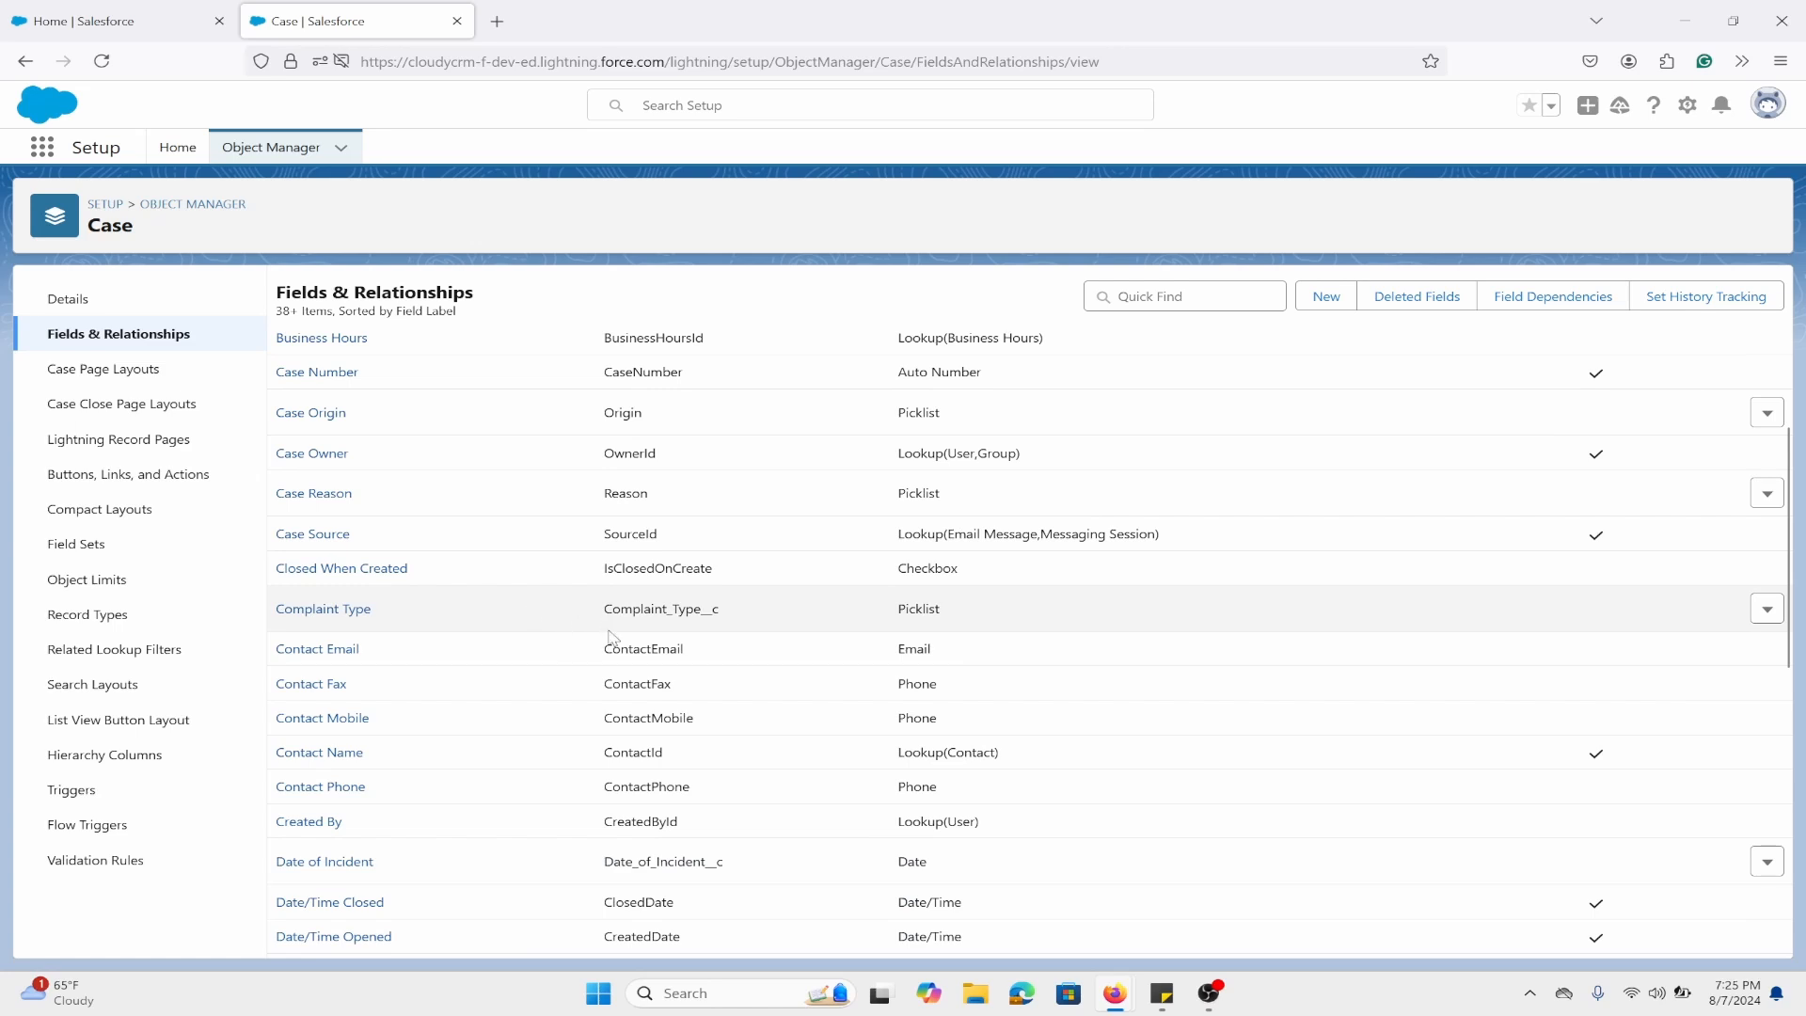
scroll(705, 672, "down", 3)
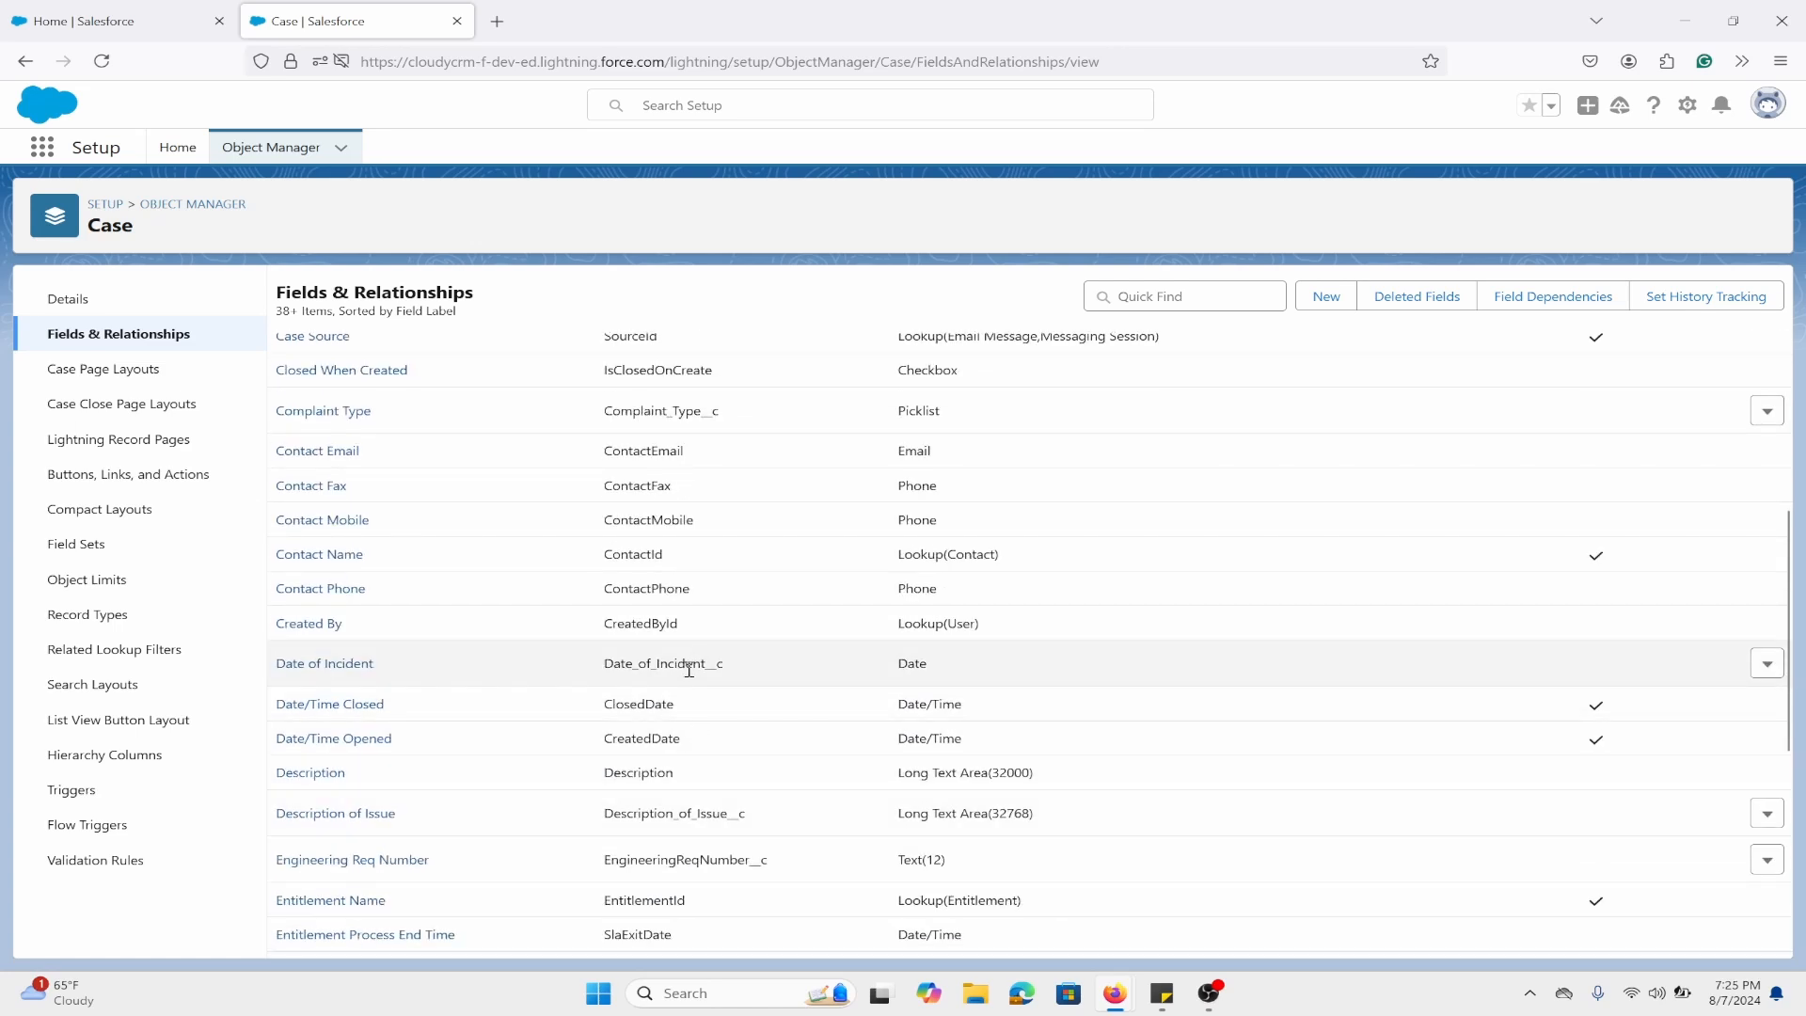
scroll(742, 827, "down", 2)
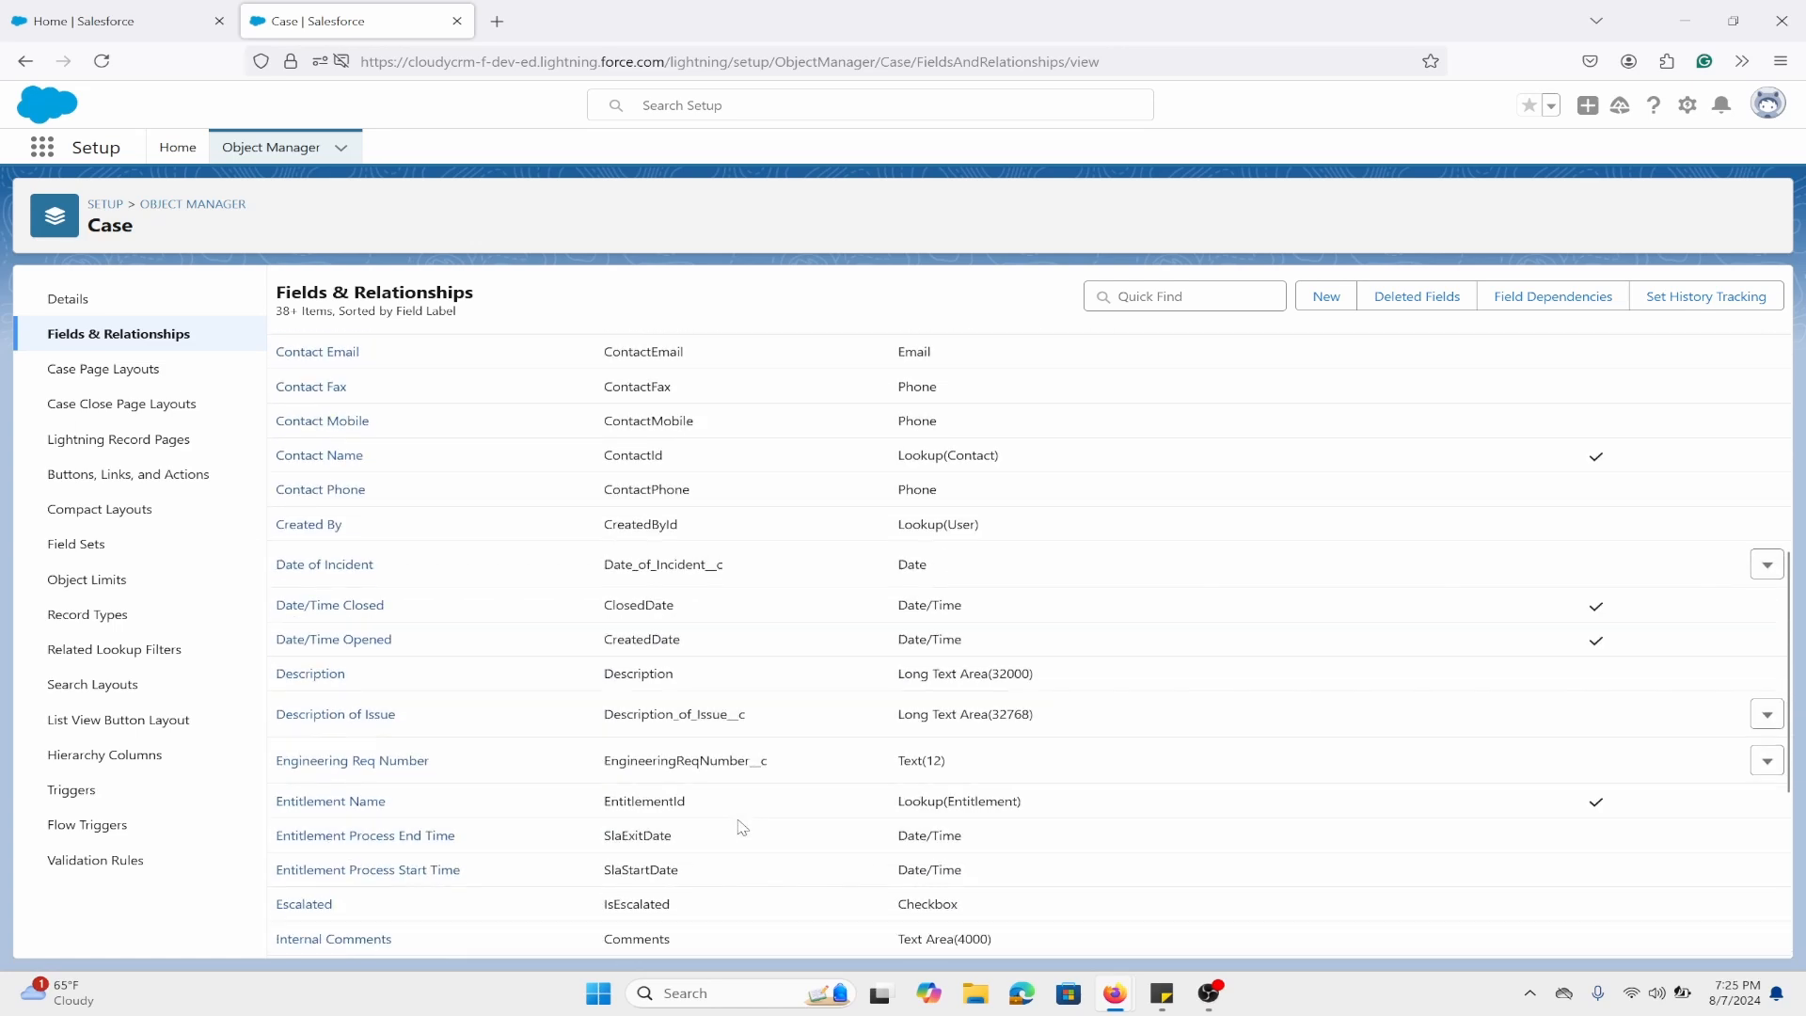
scroll(742, 827, "down", 4)
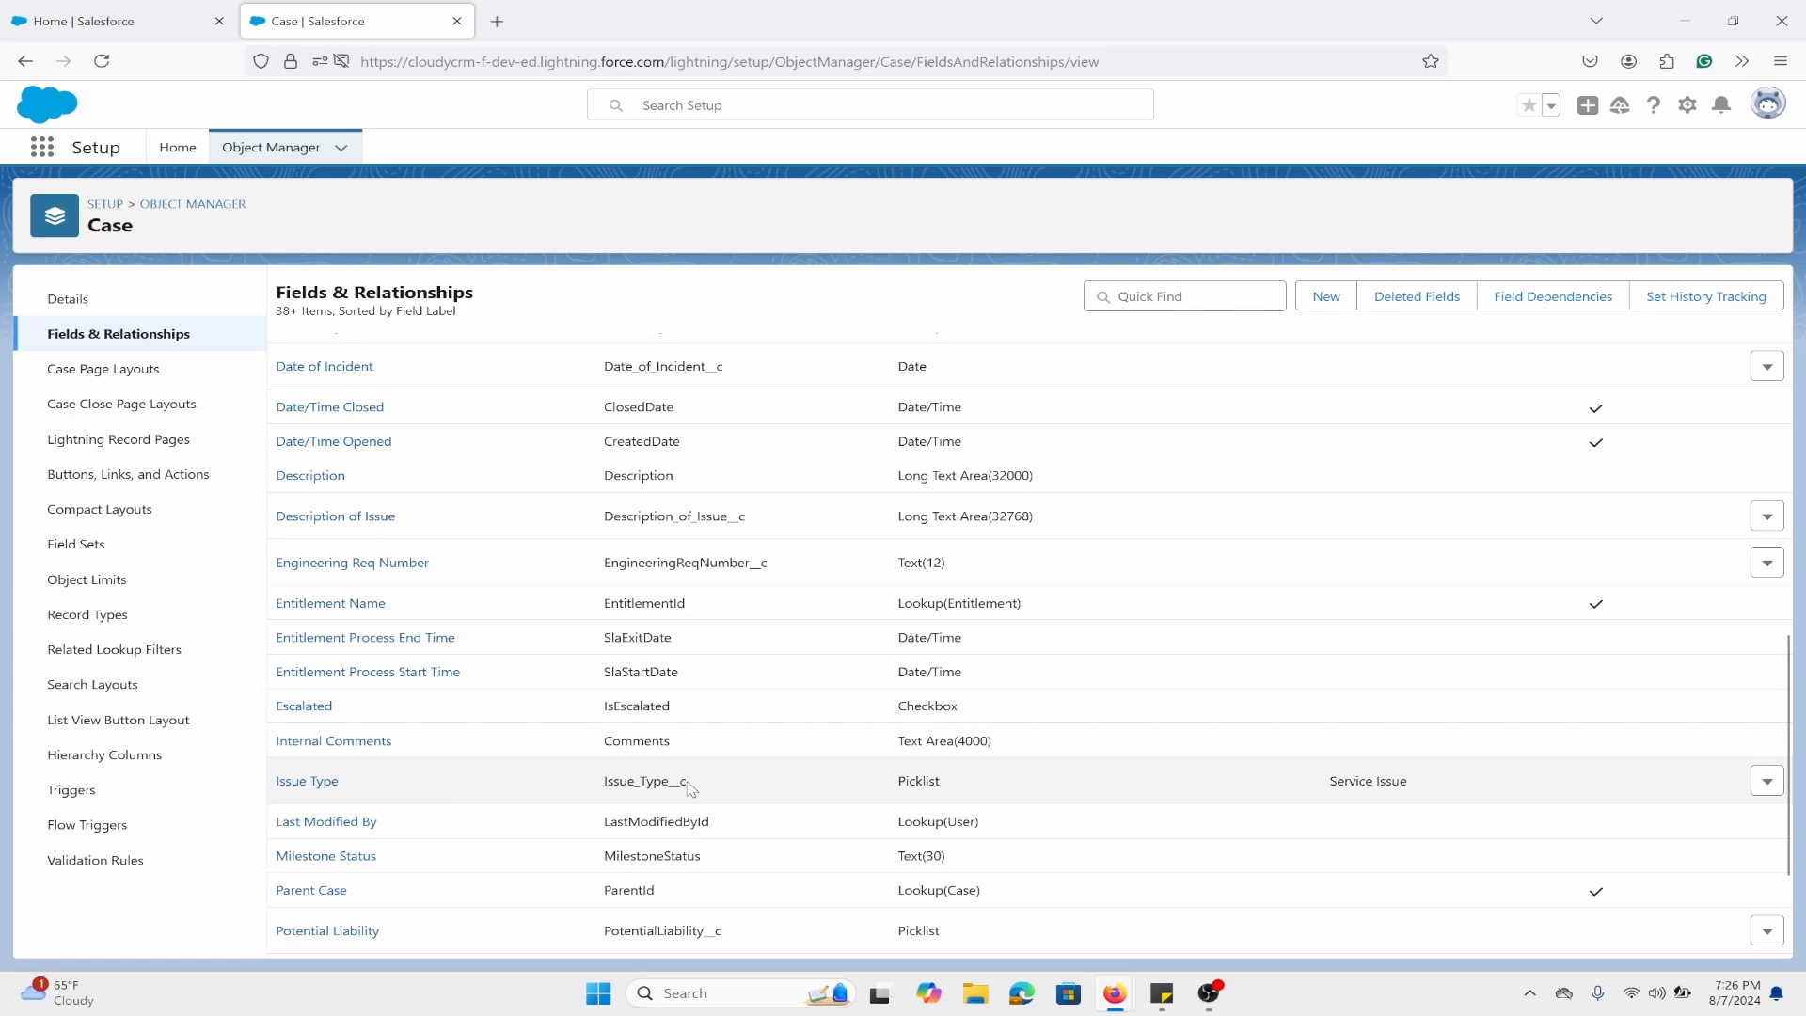
scroll(630, 775, "down", 6)
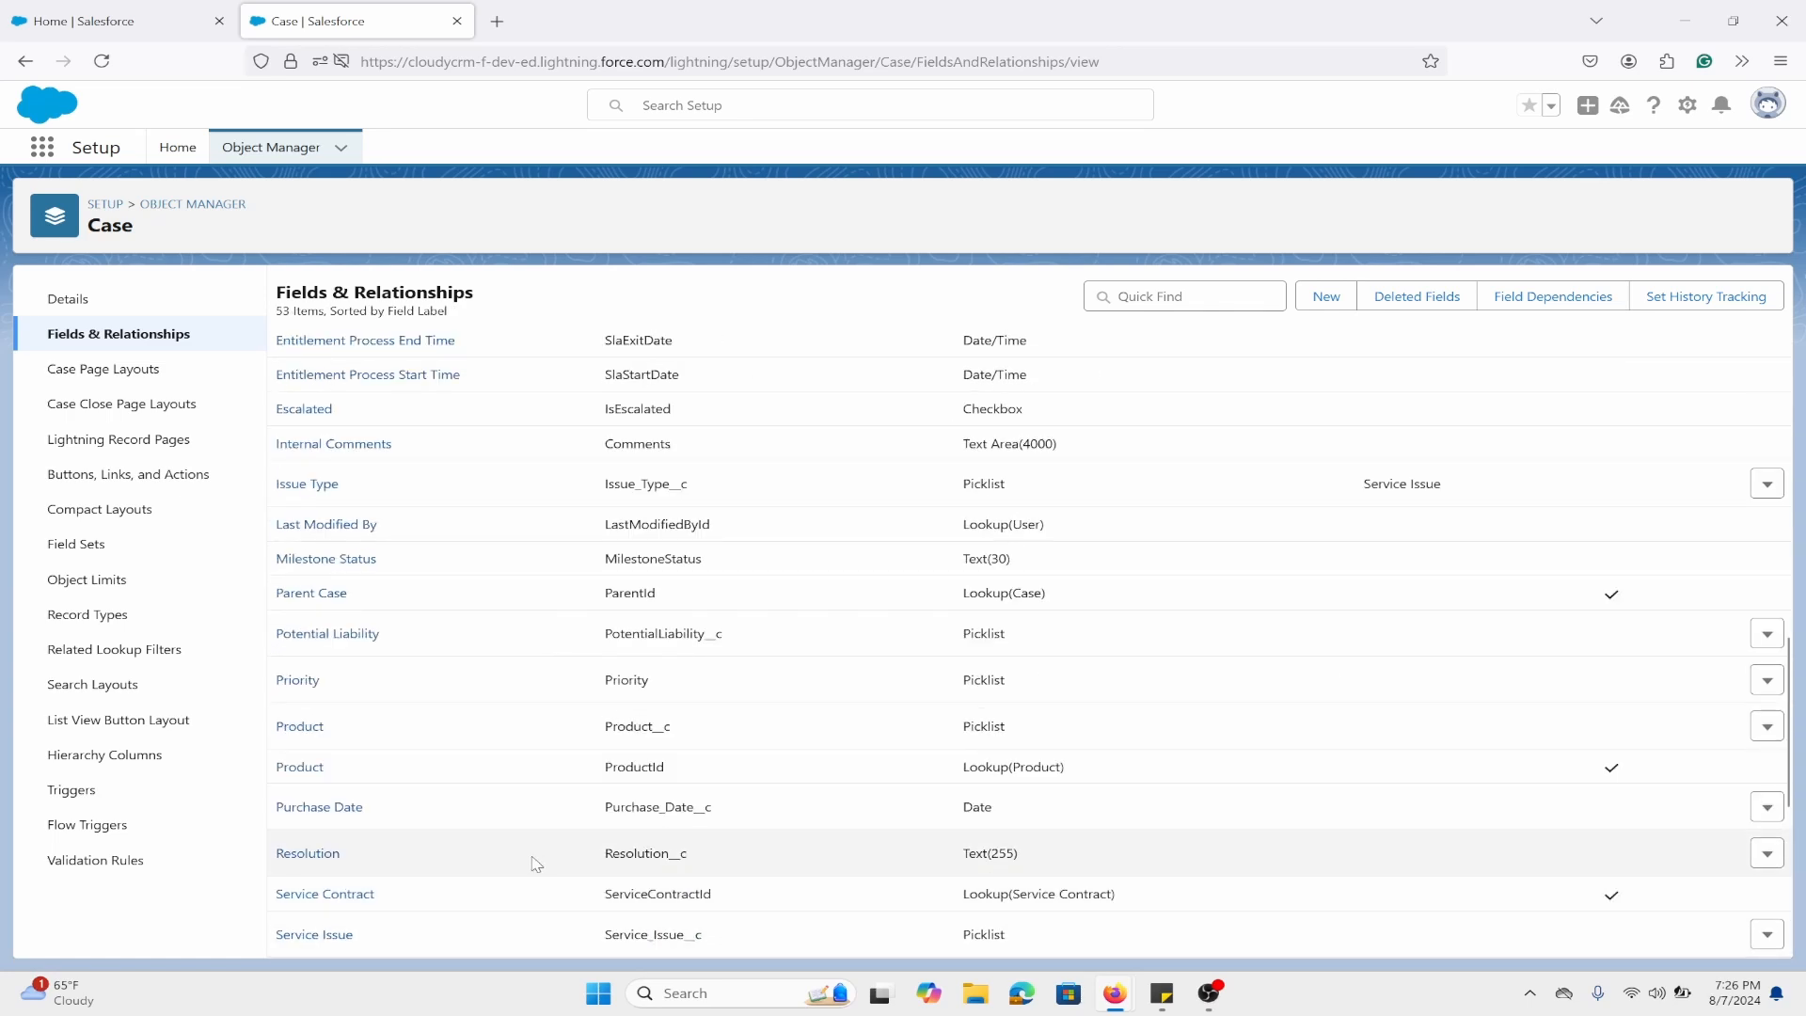
scroll(534, 863, "down", 10)
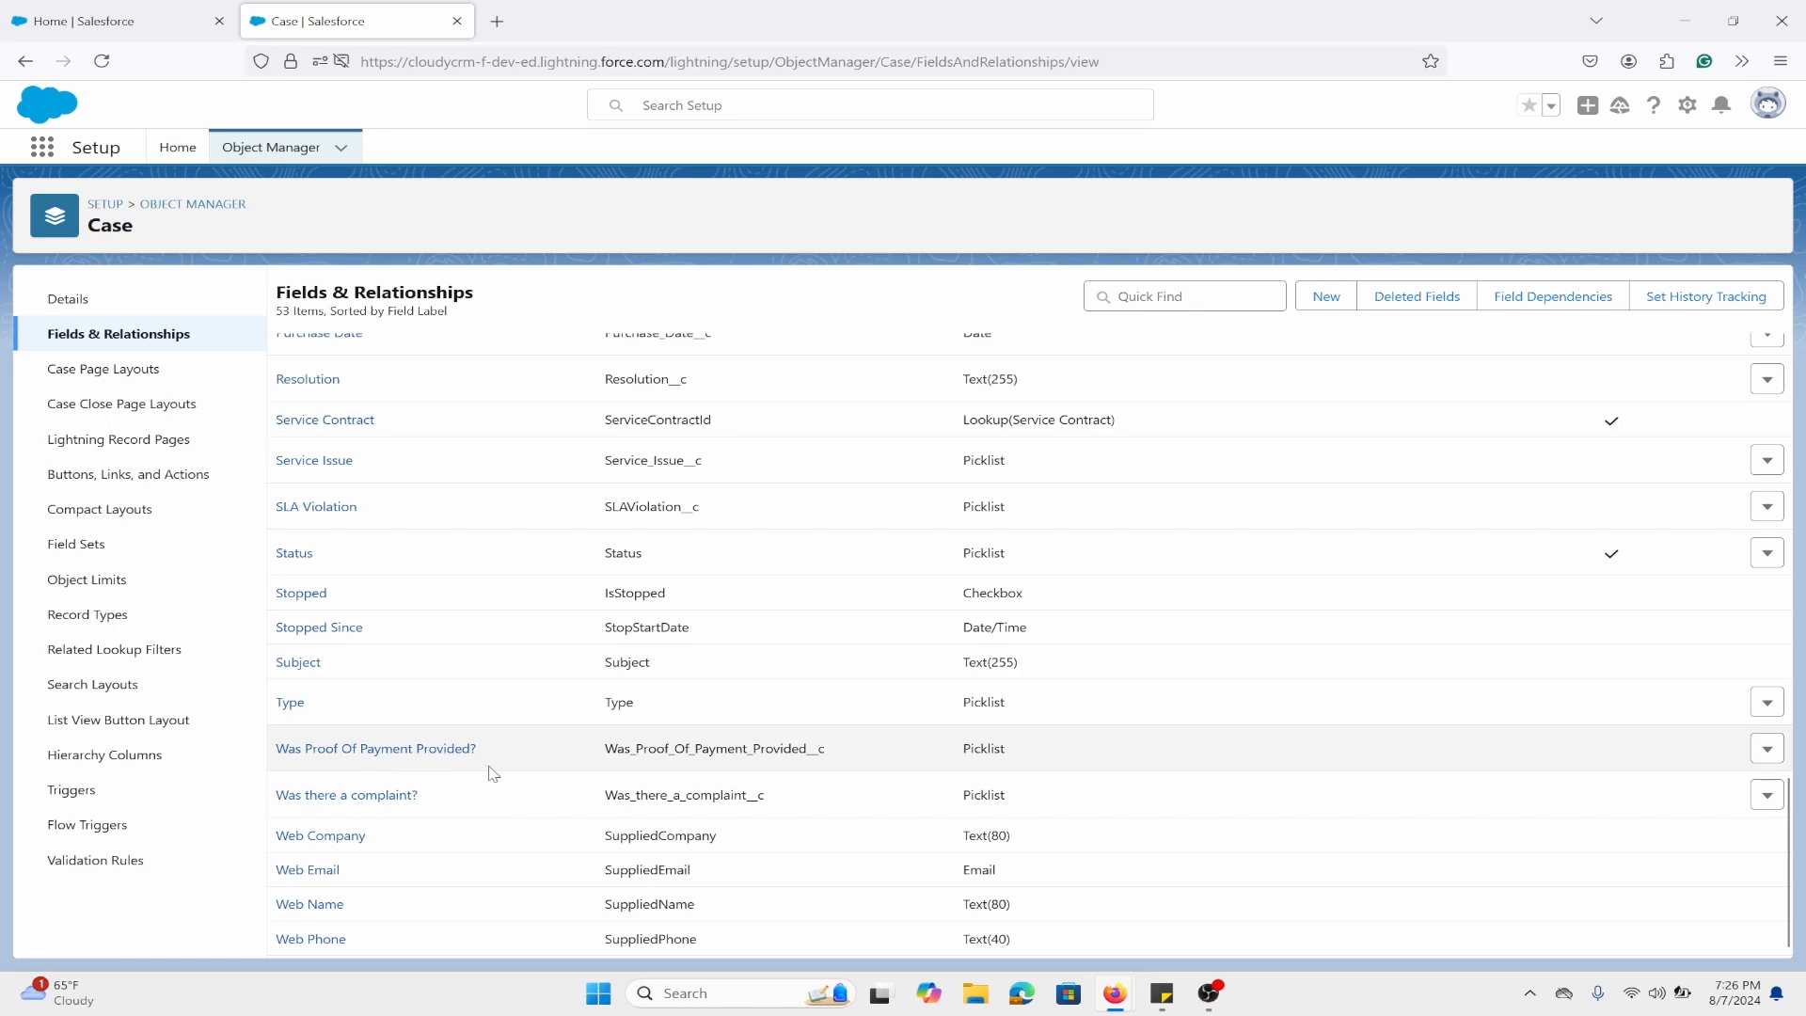
scroll(499, 771, "up", 6)
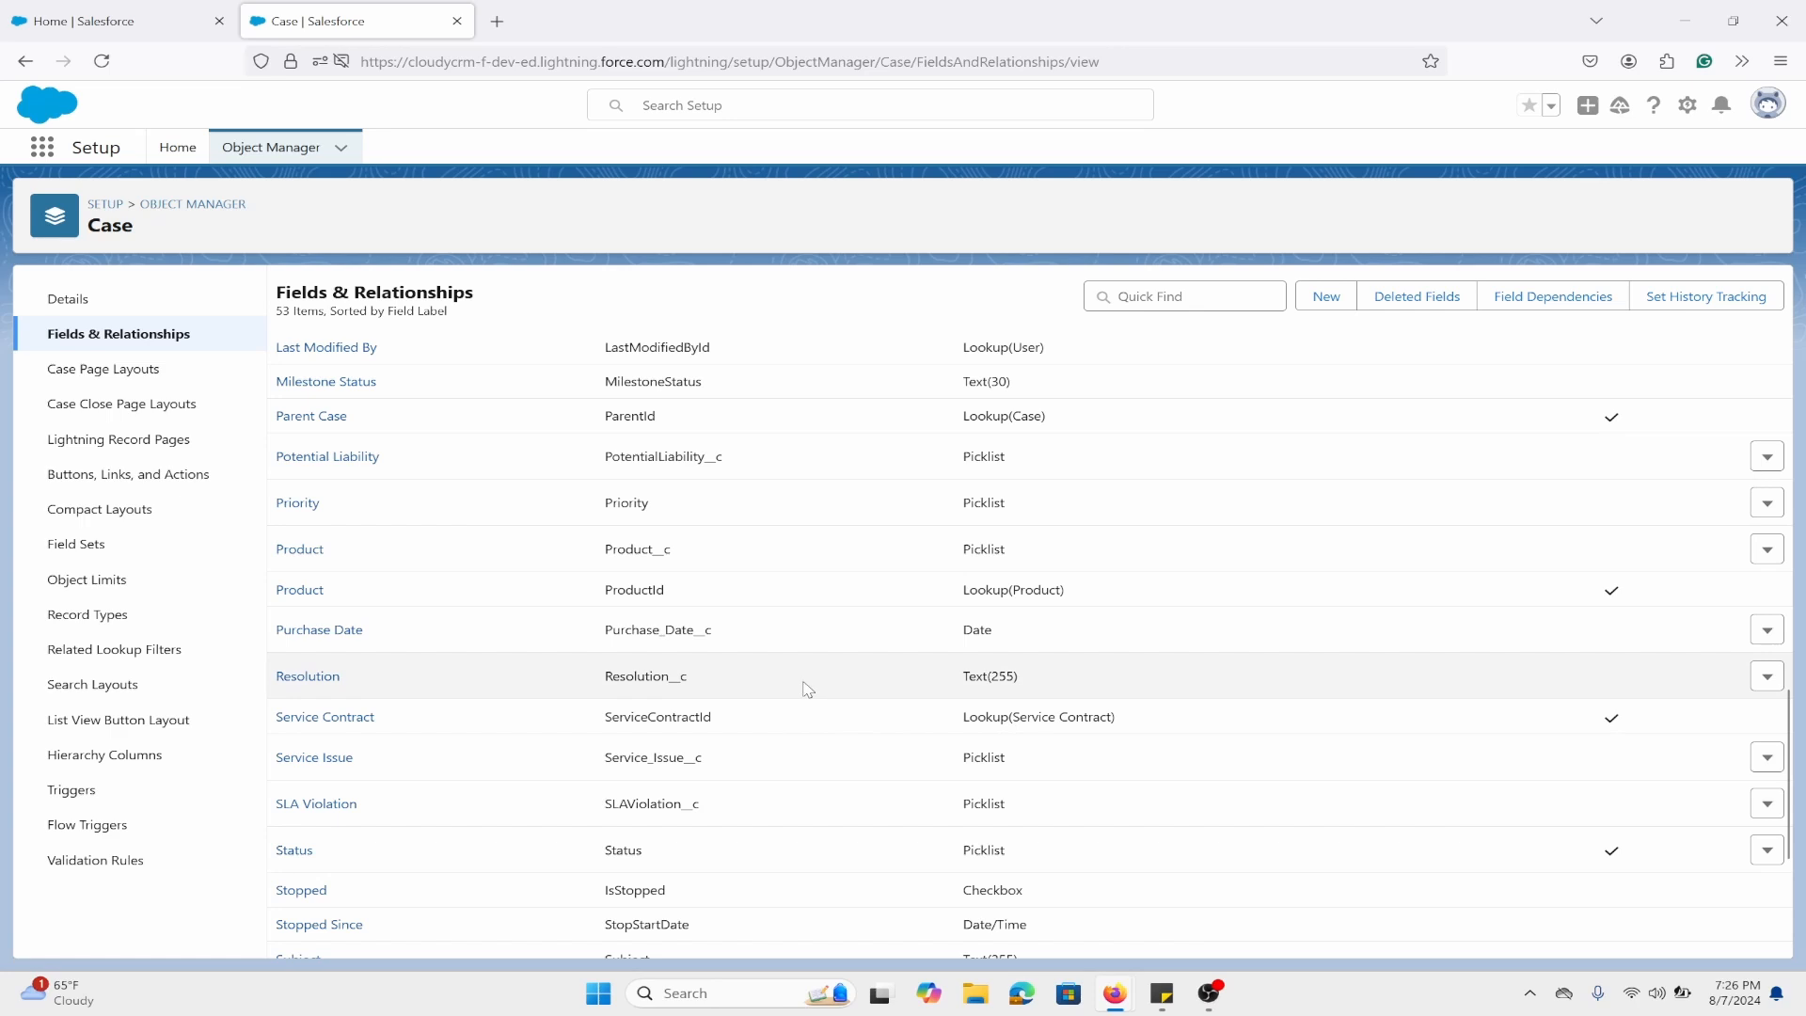
scroll(919, 497, "up", 15)
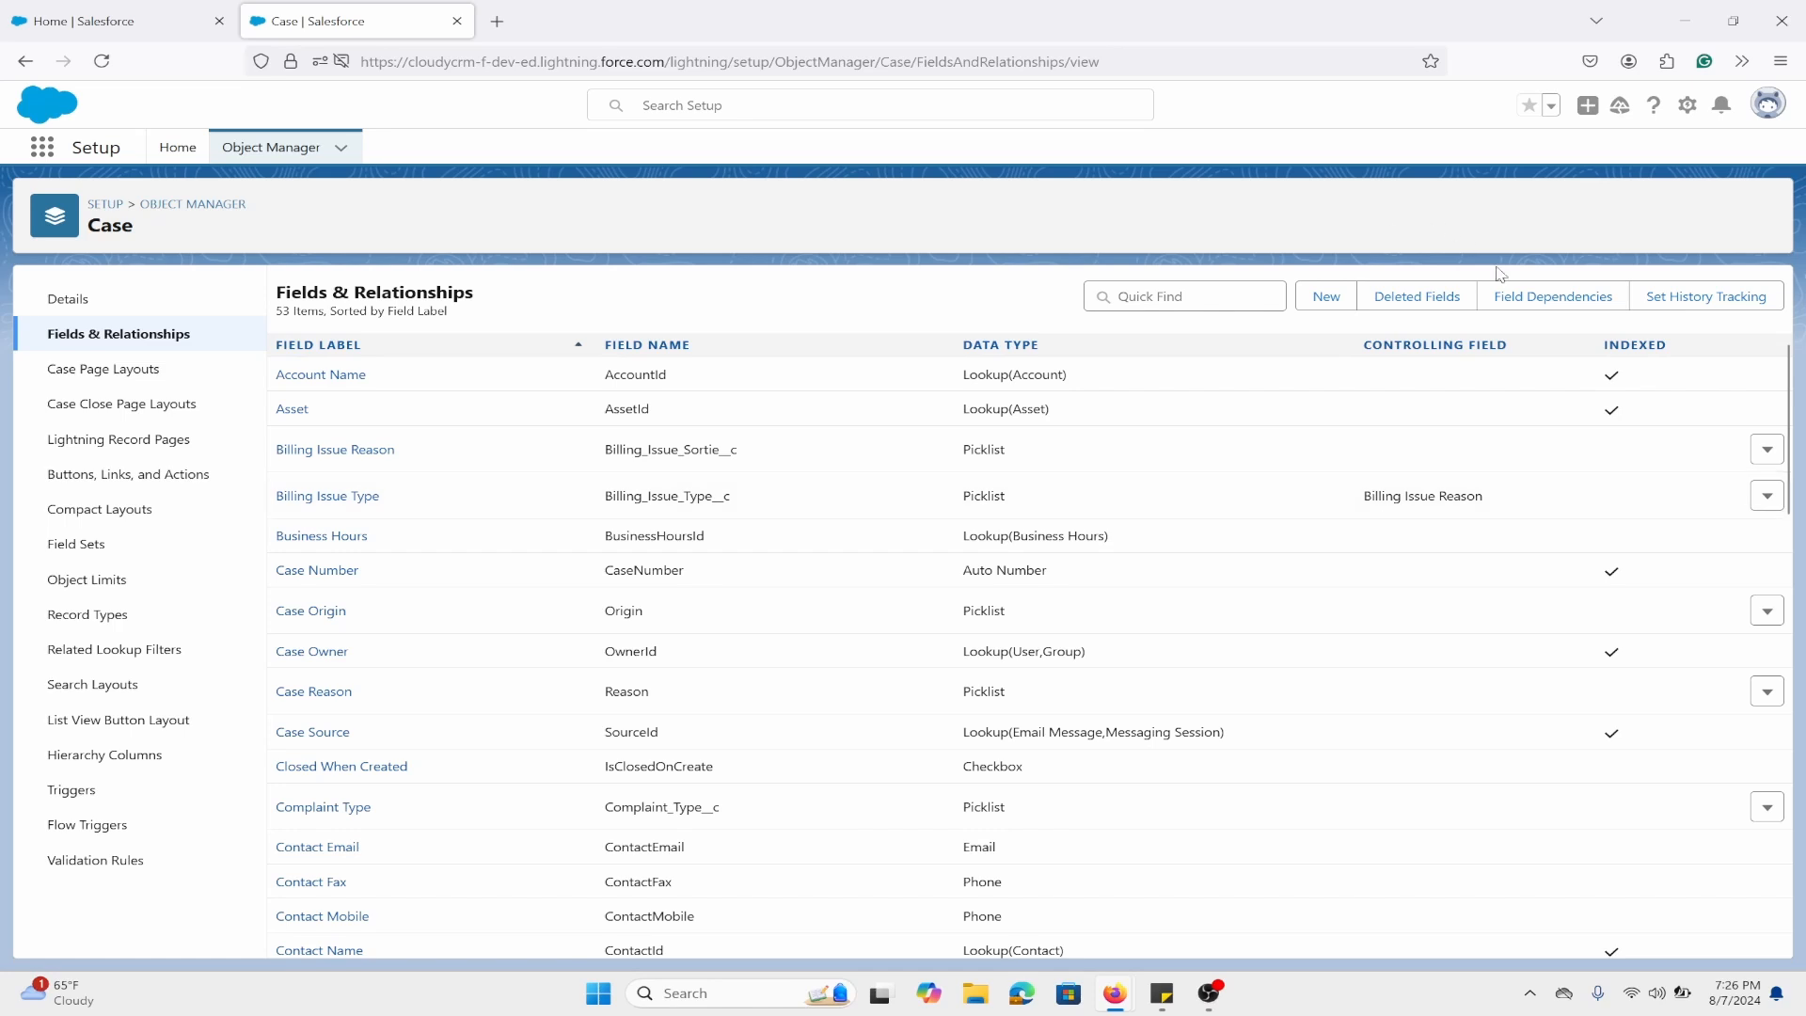
left_click(1533, 300)
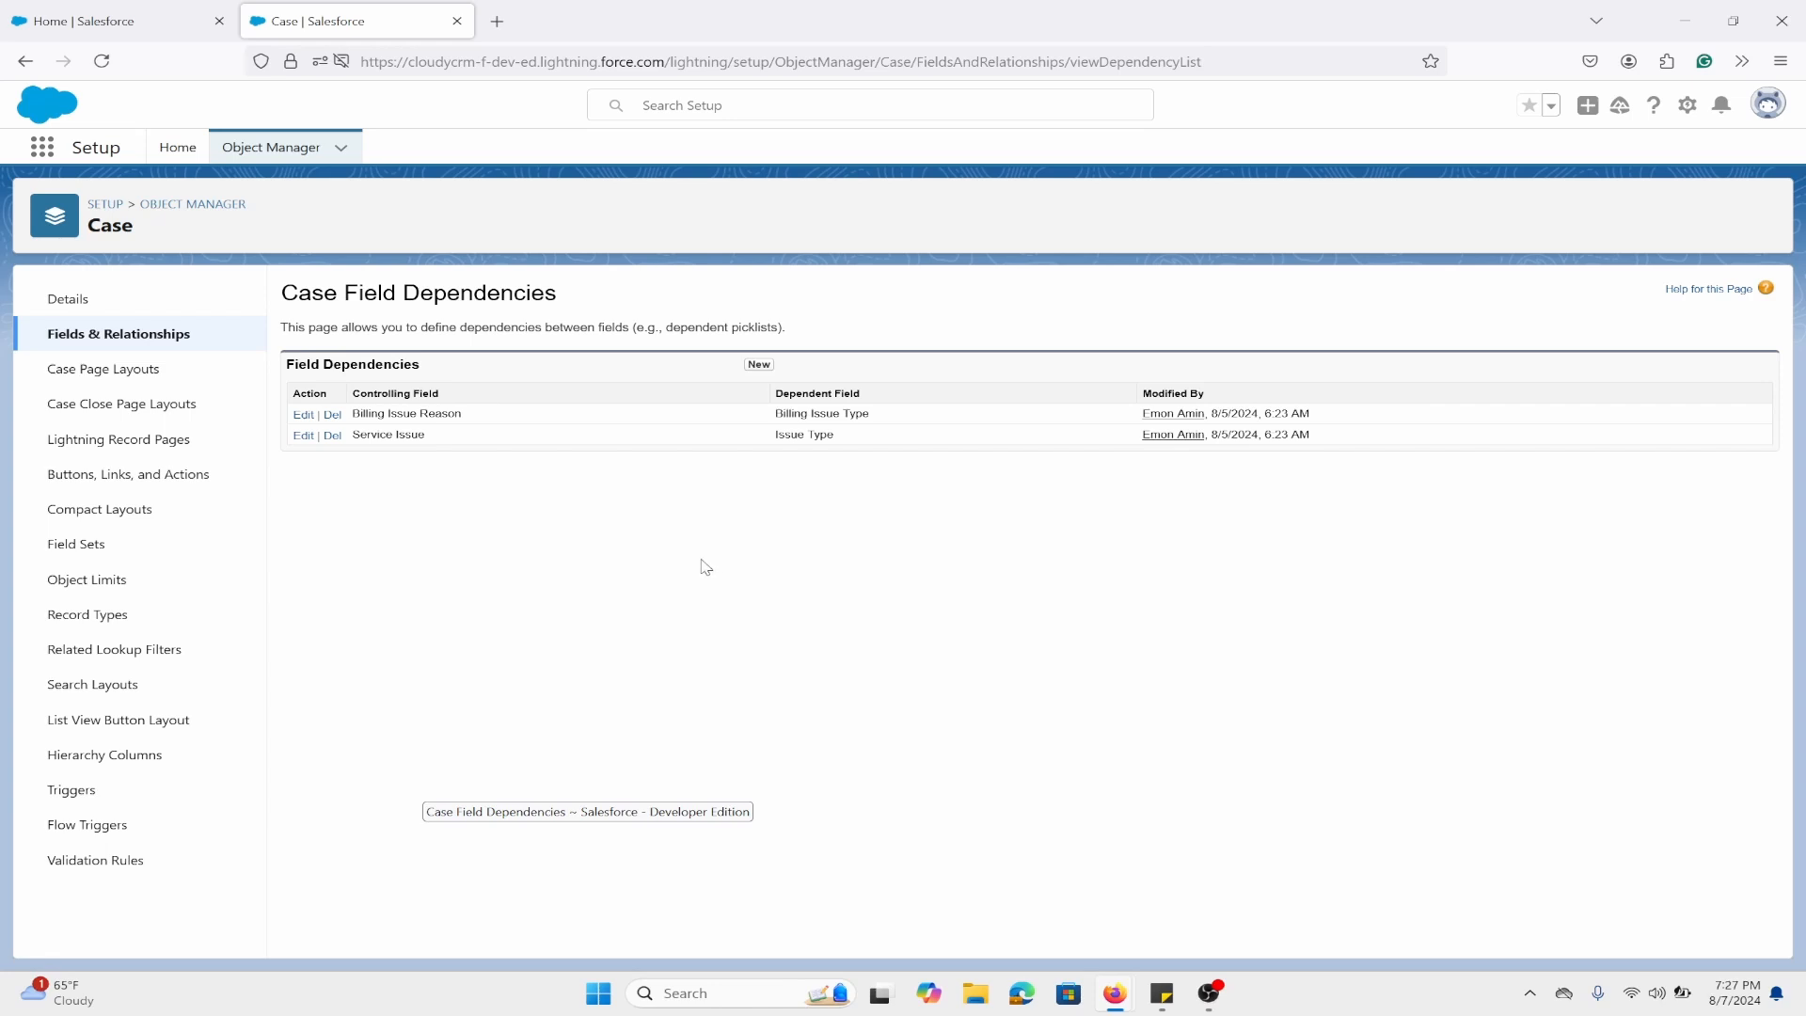
Find and open the Flows page in Setup.
key("ctrl+shift+Tab")
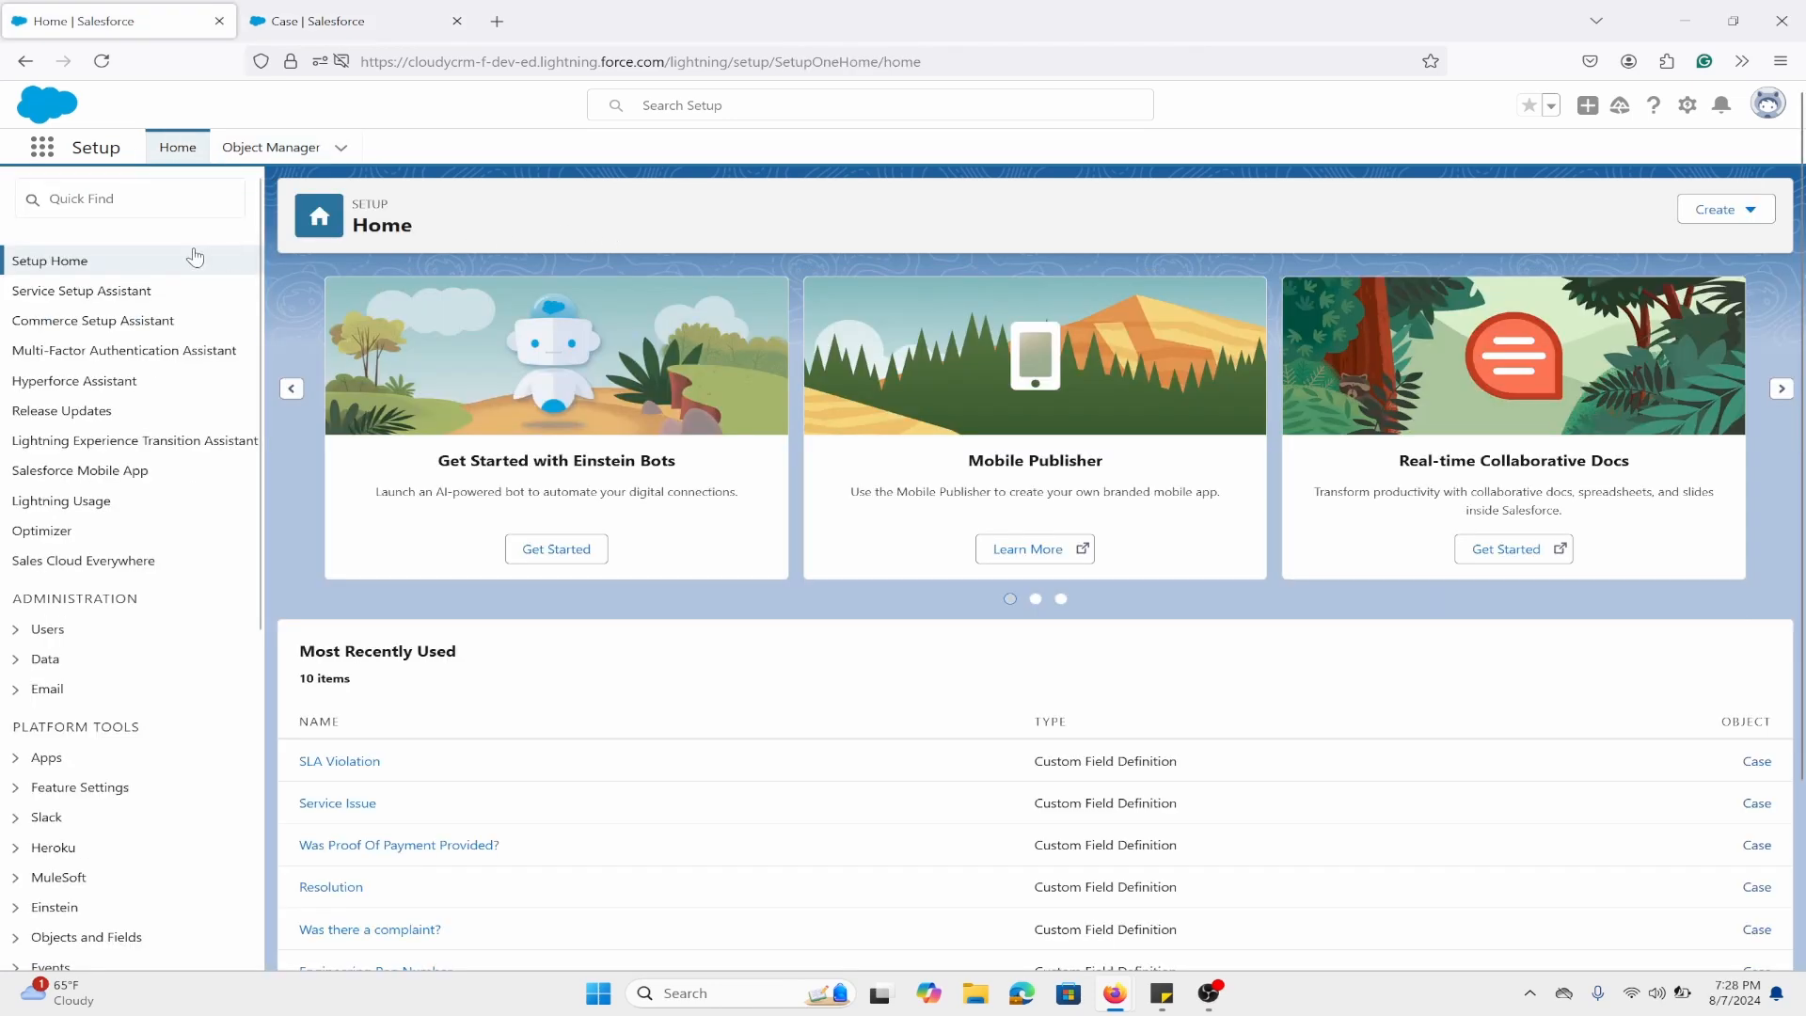
left_click(191, 206)
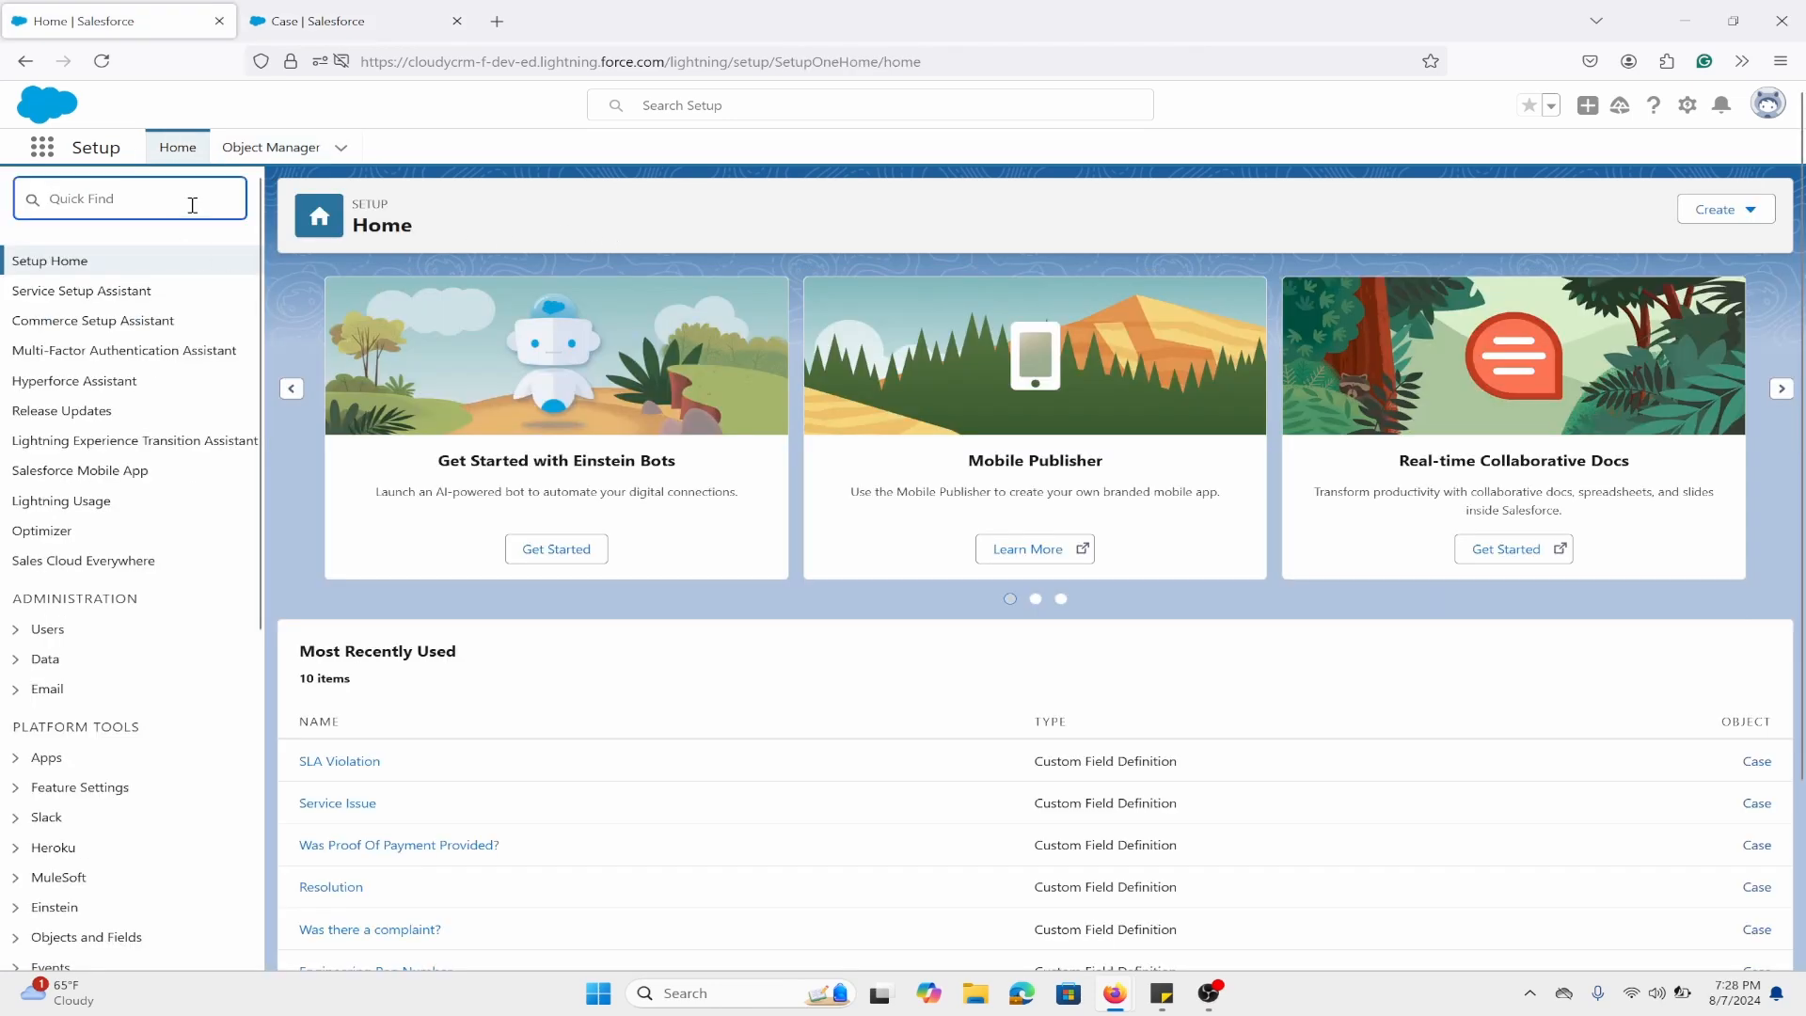
type("flow")
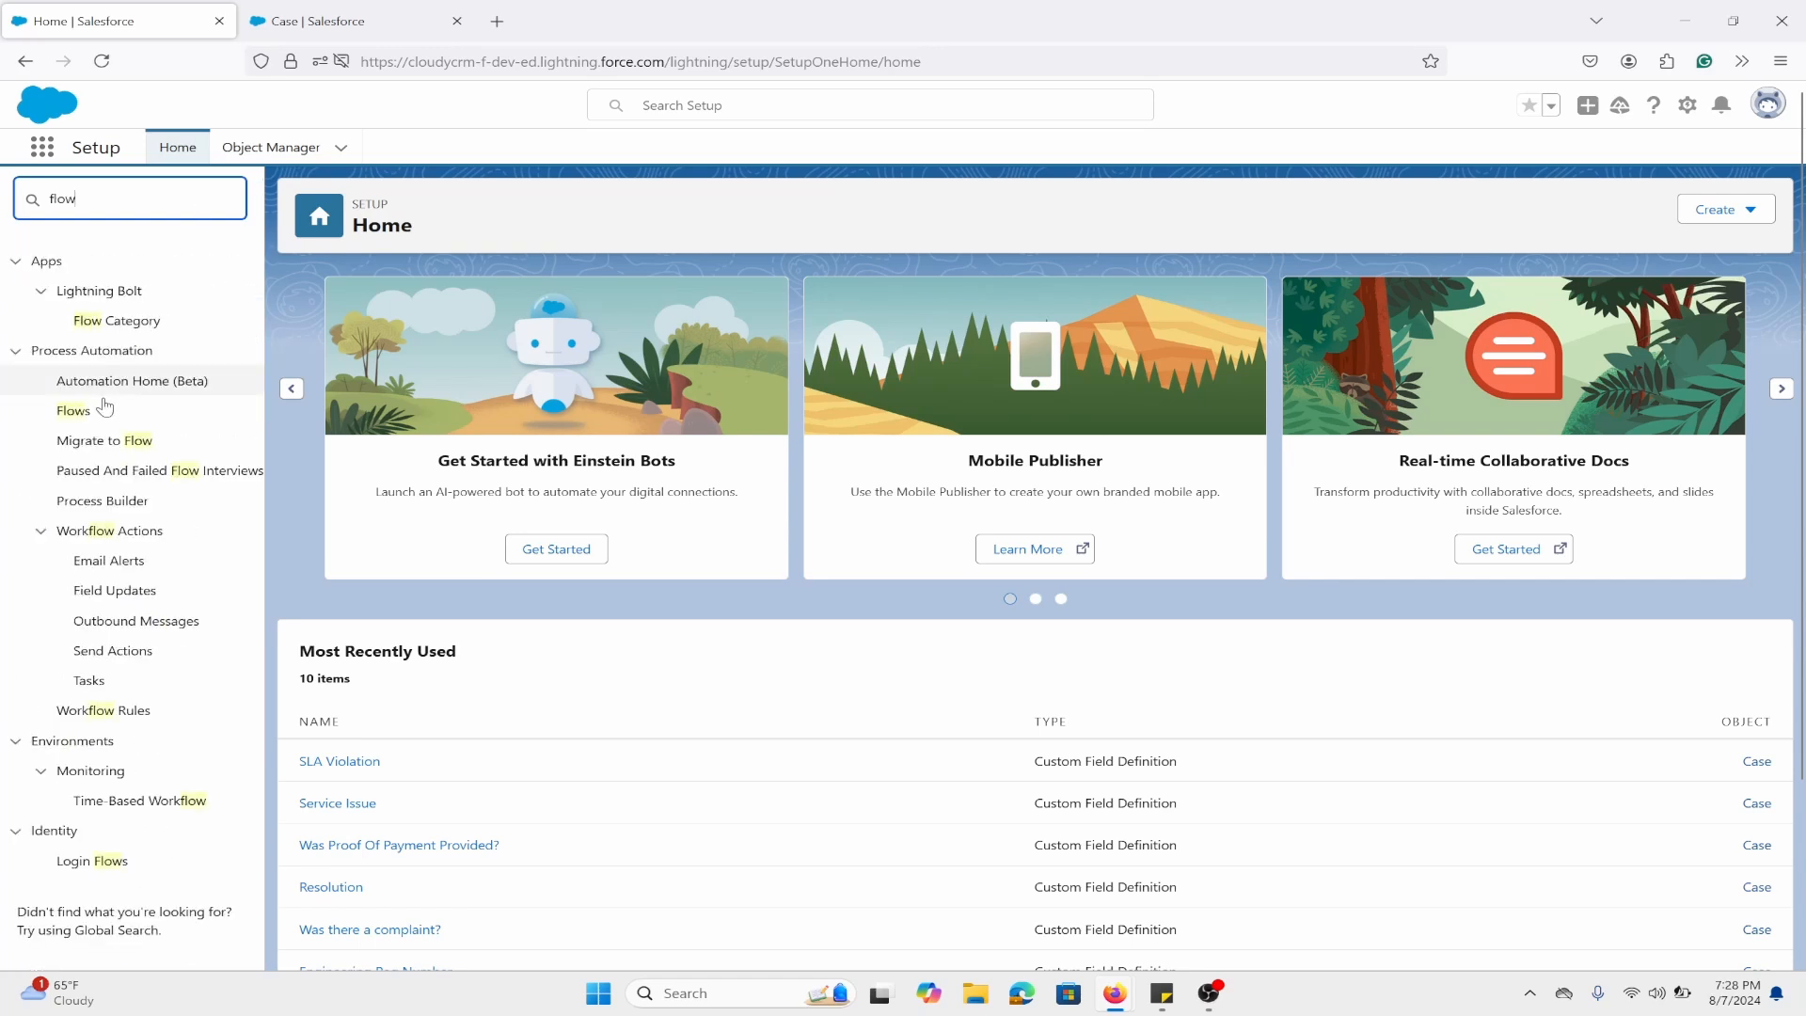
left_click(74, 412)
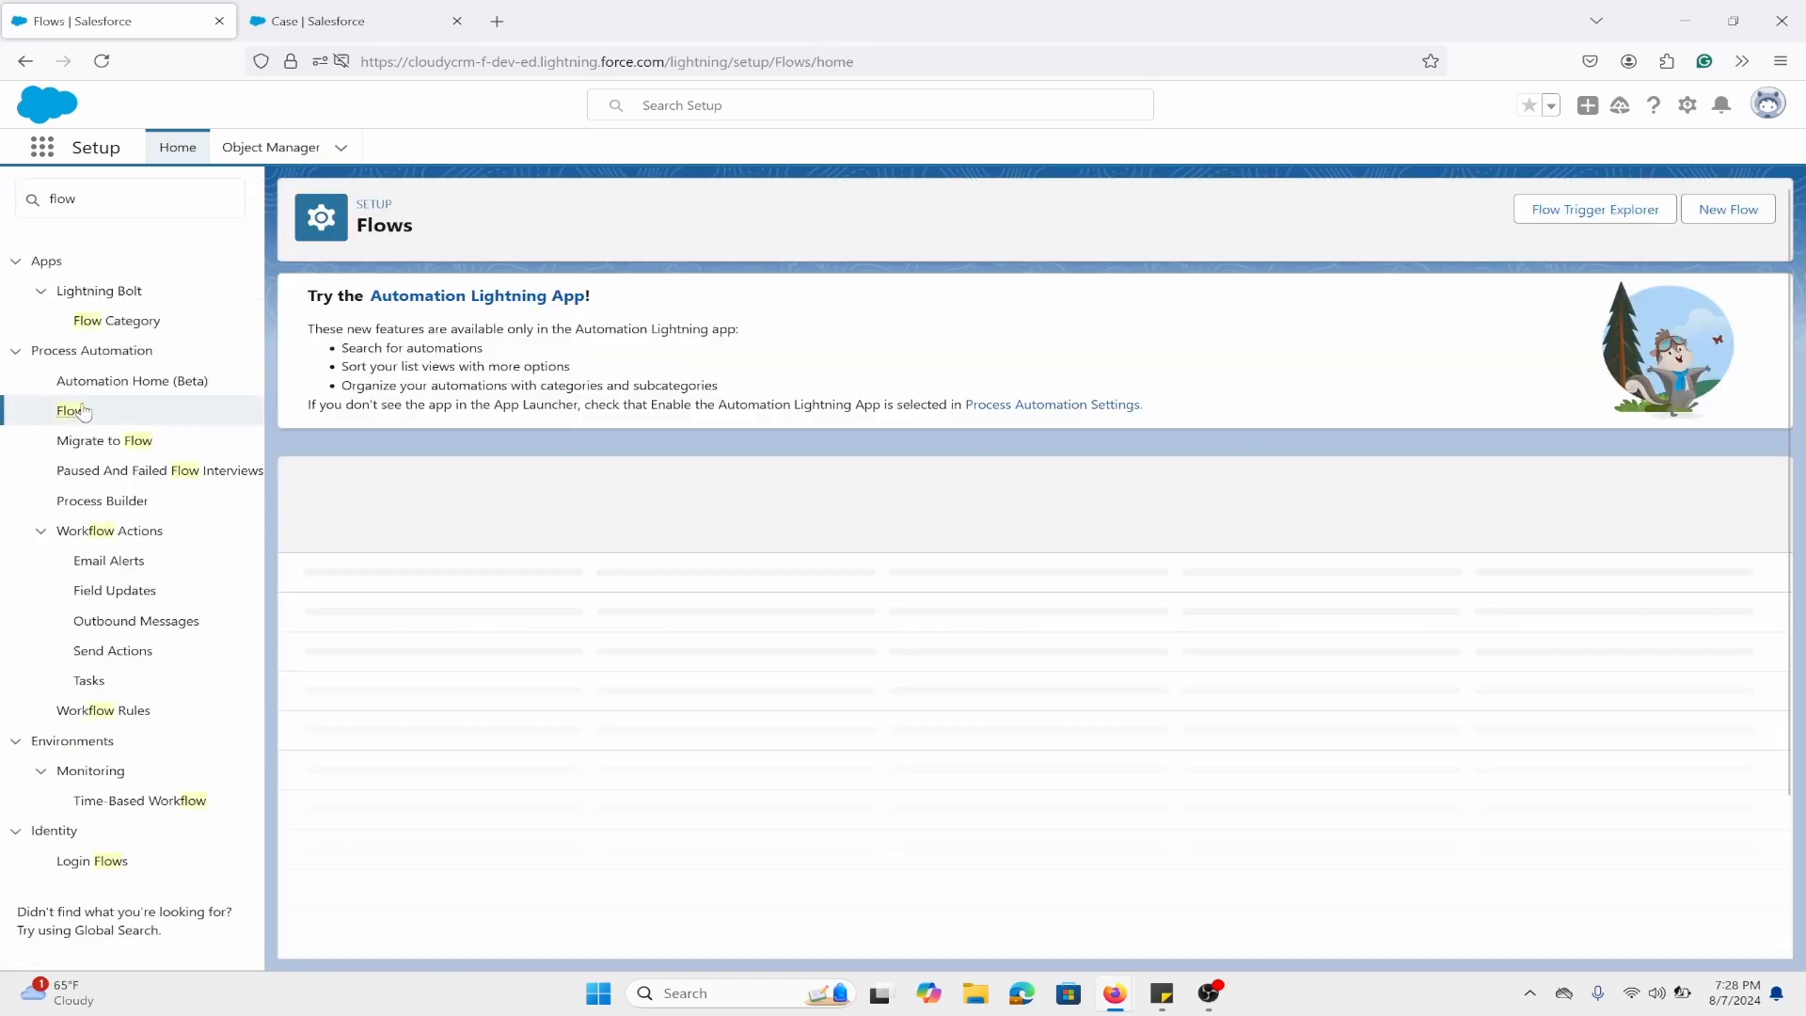
Create a new Screen Flow from scratch.
left_click(1731, 214)
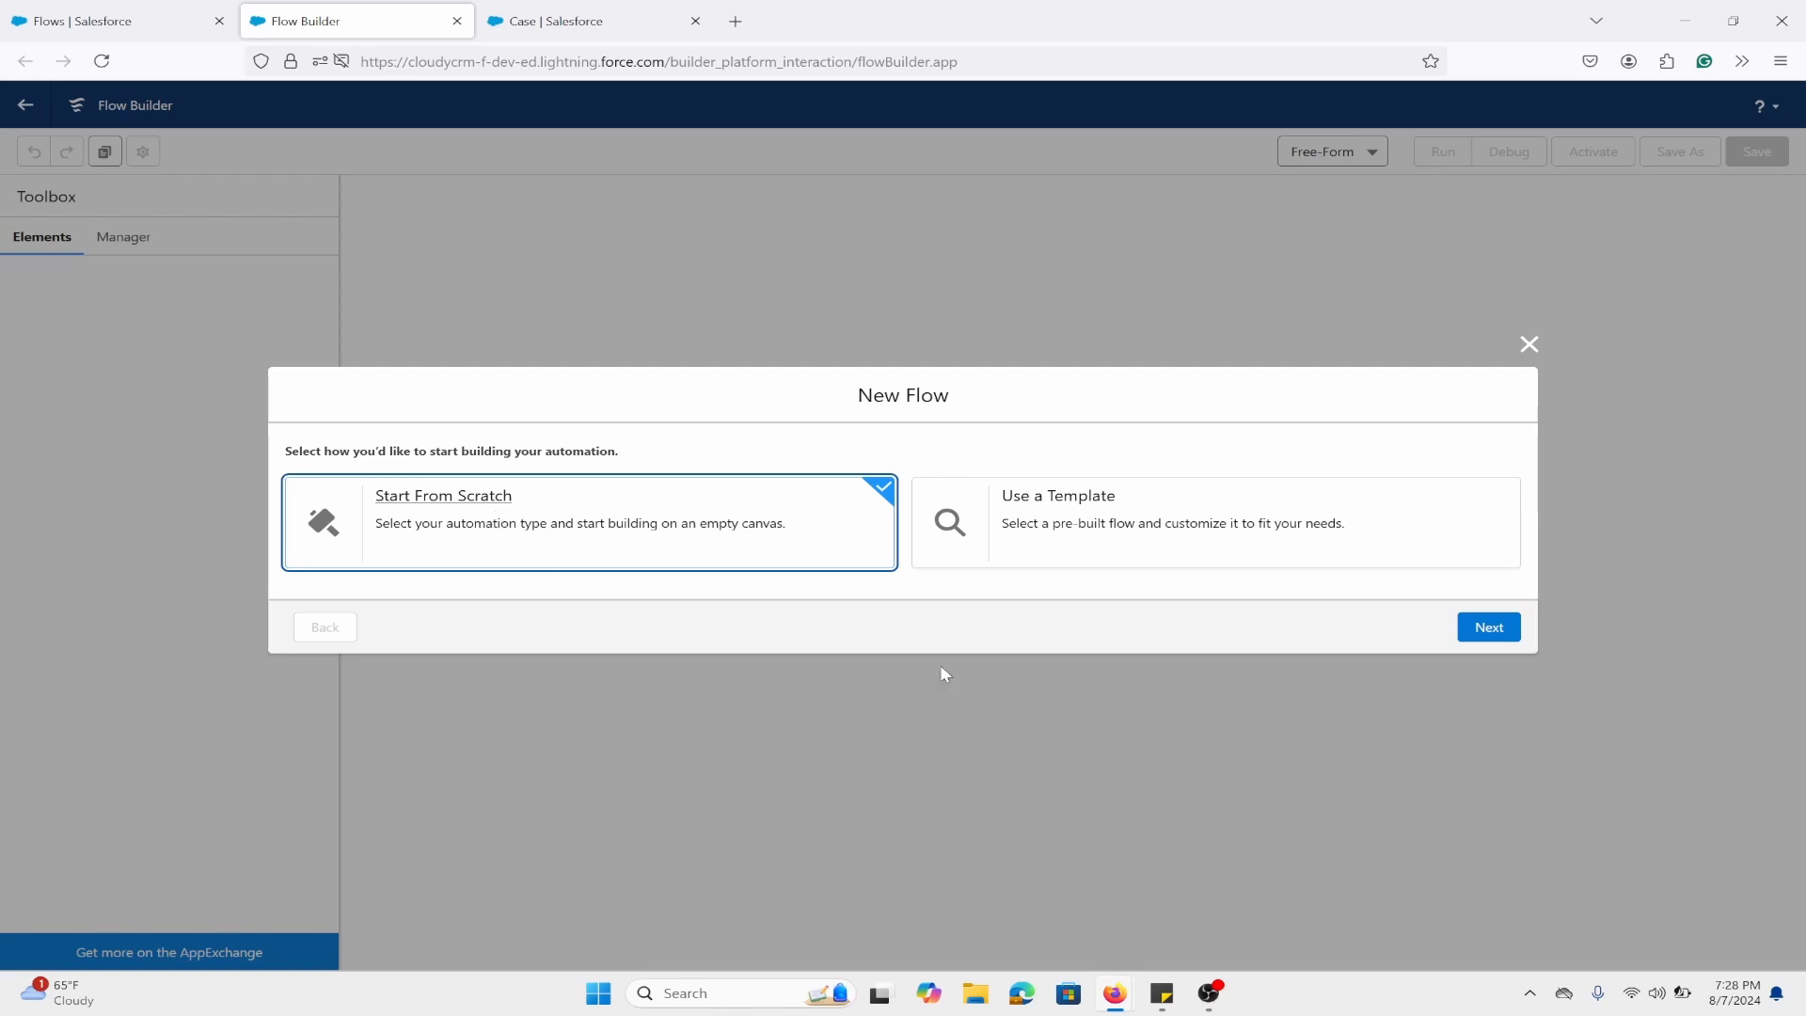
left_click(1508, 633)
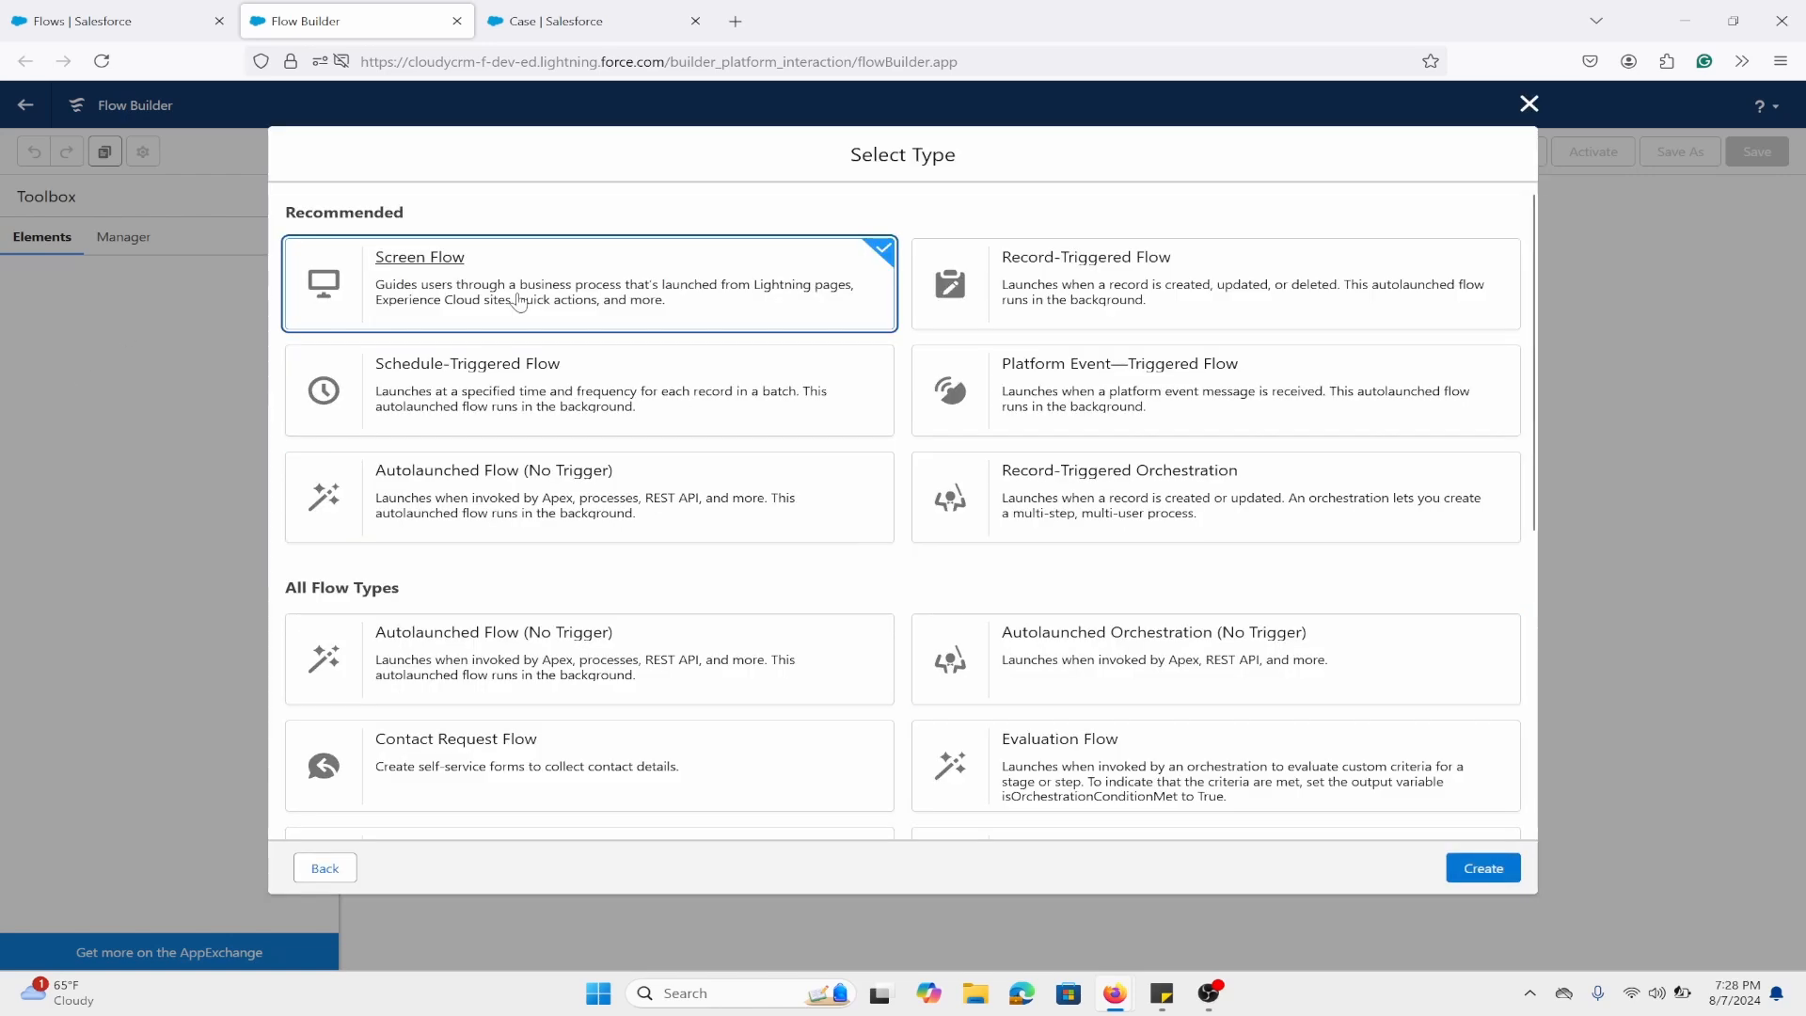
left_click(446, 299)
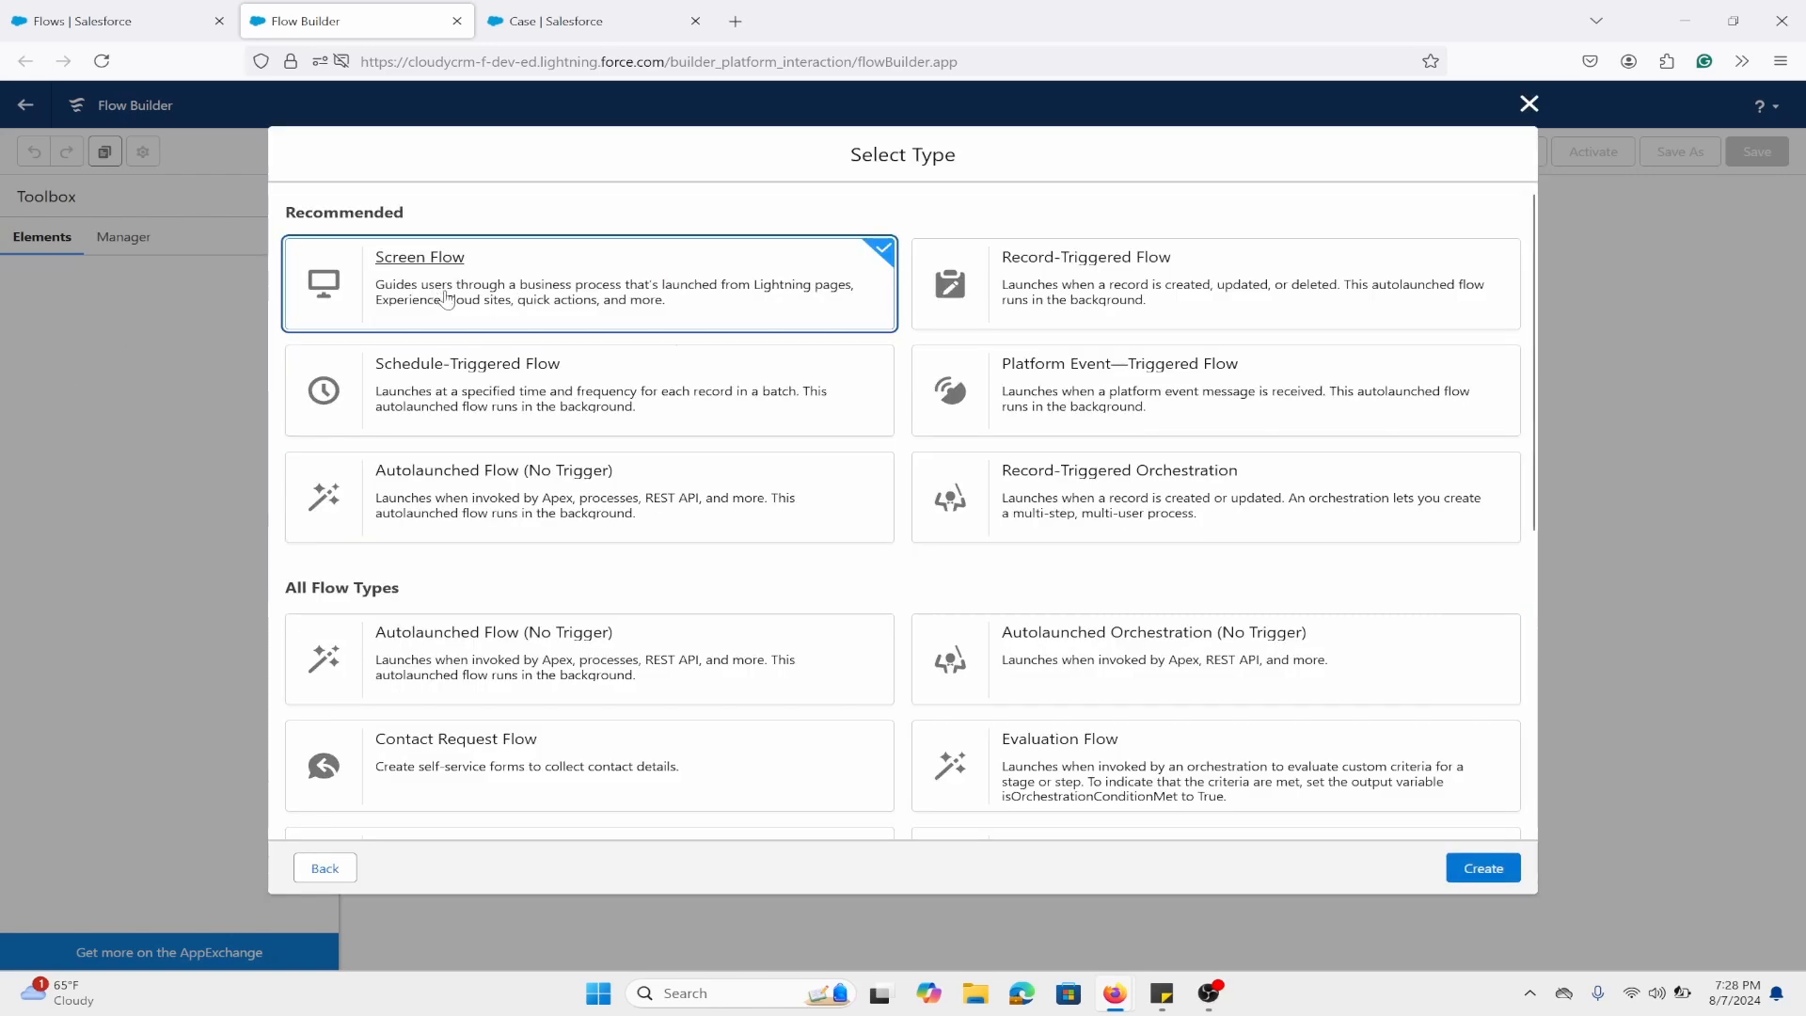
left_click(1484, 868)
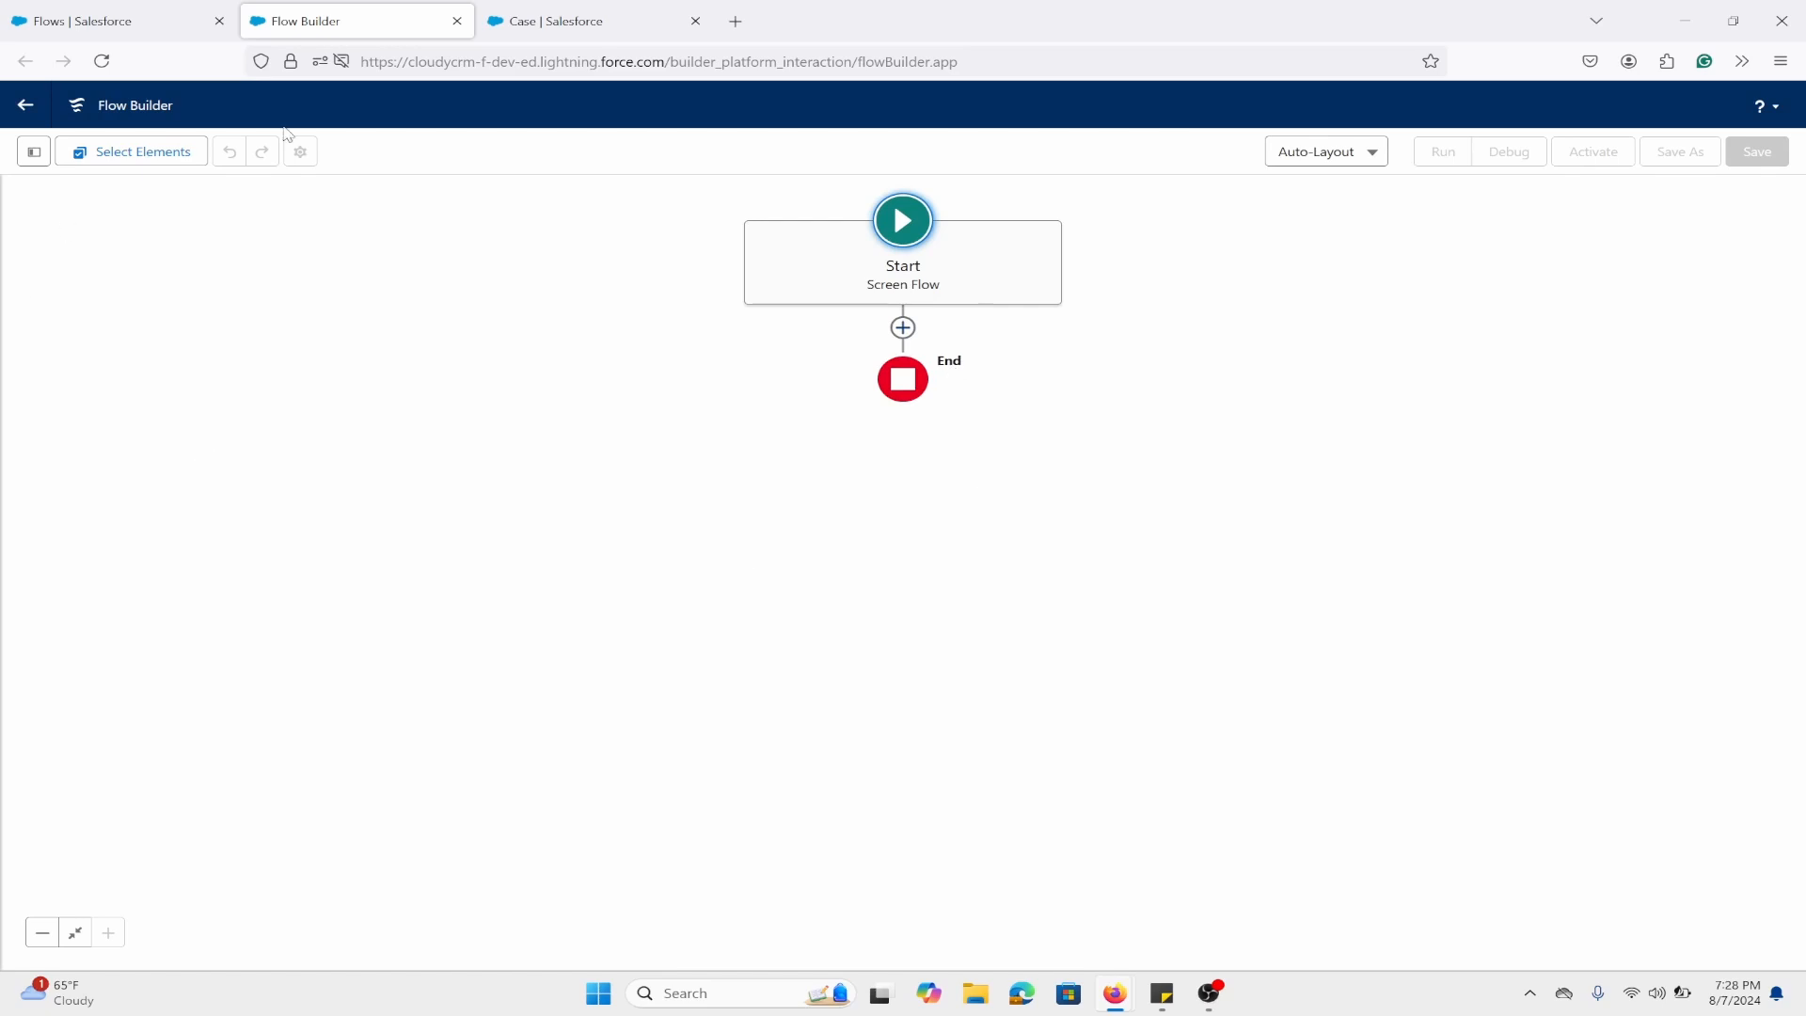
Add a Get Records element between Start and End, labelled Get Case with the API name Get_Case.
left_click(909, 335)
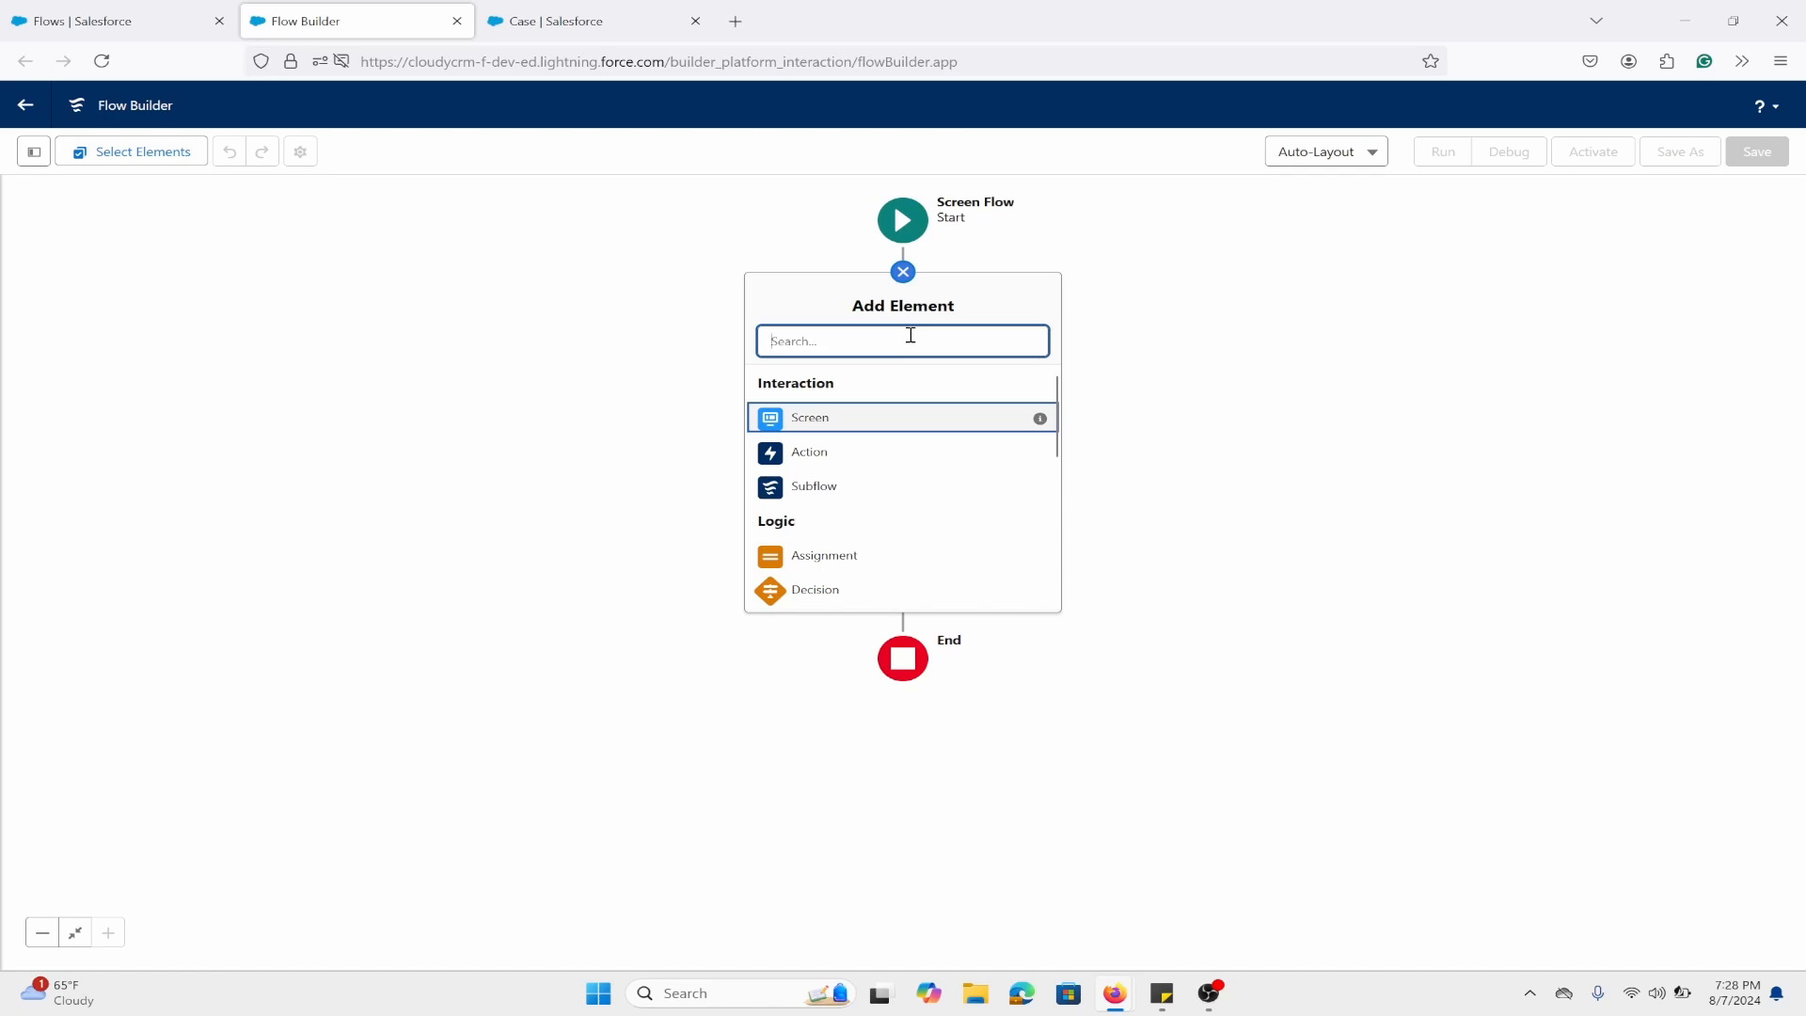
type("get")
left_click(846, 382)
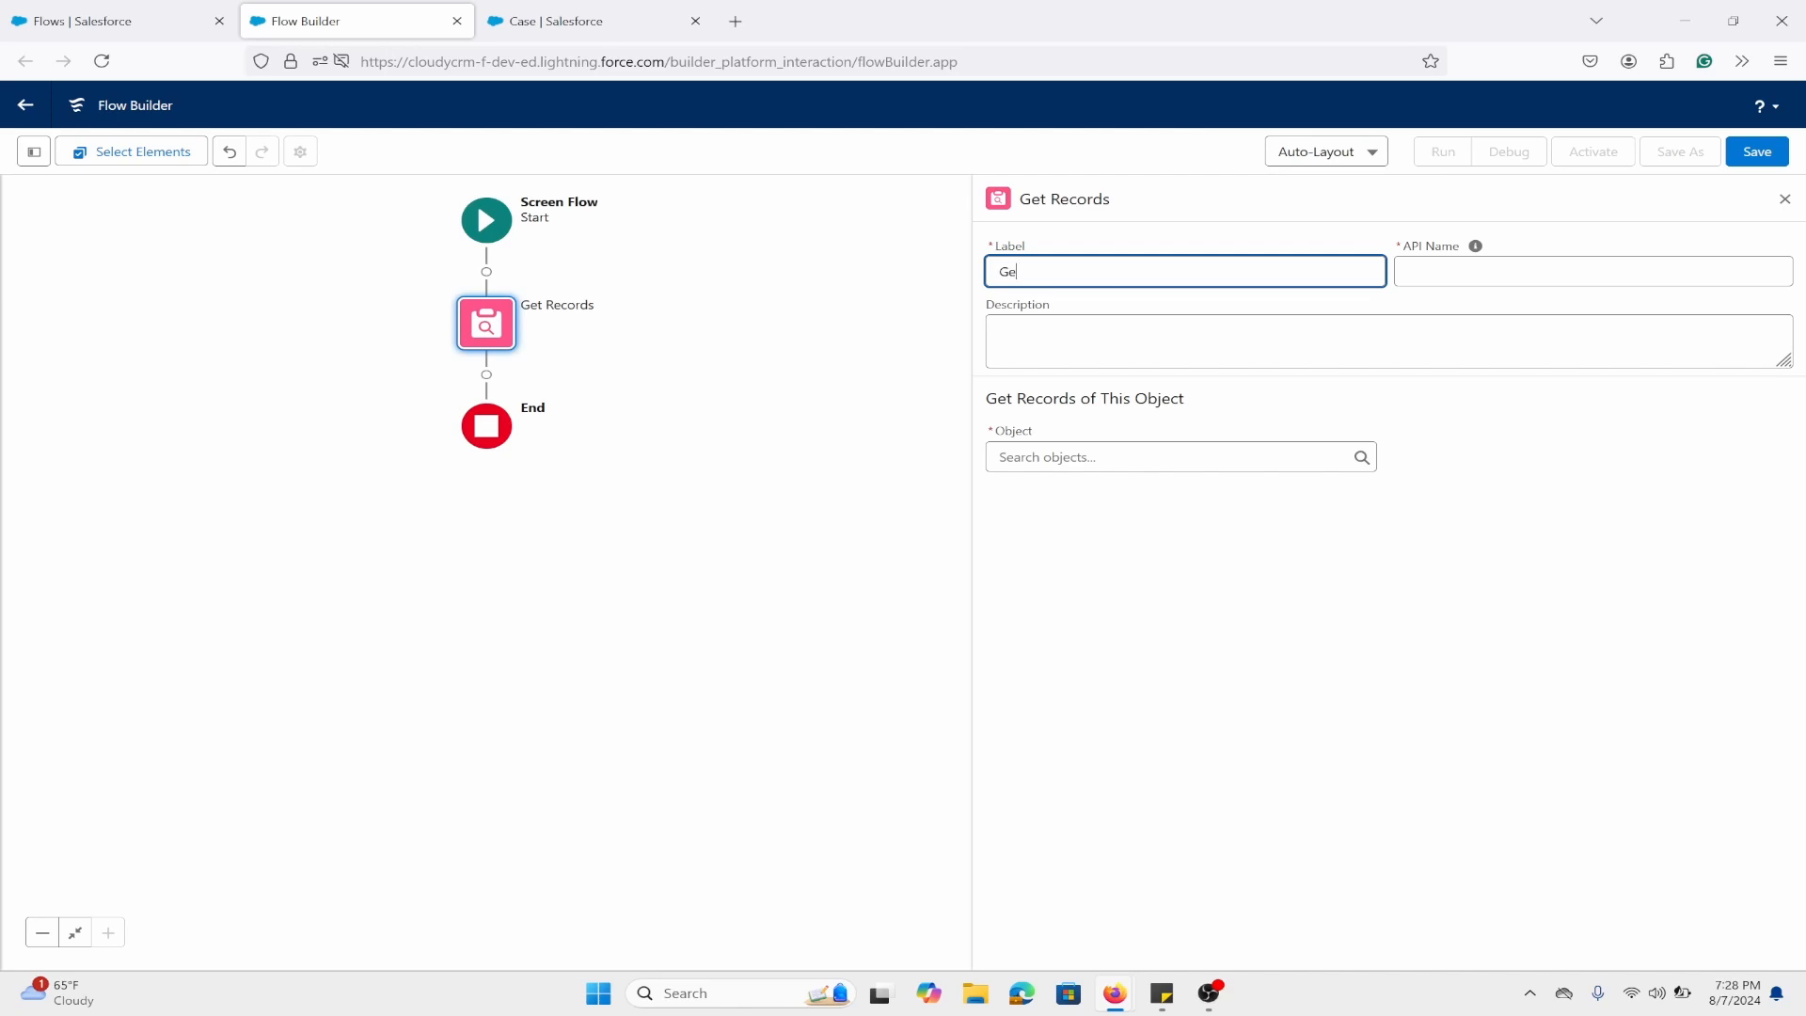
key("Tab")
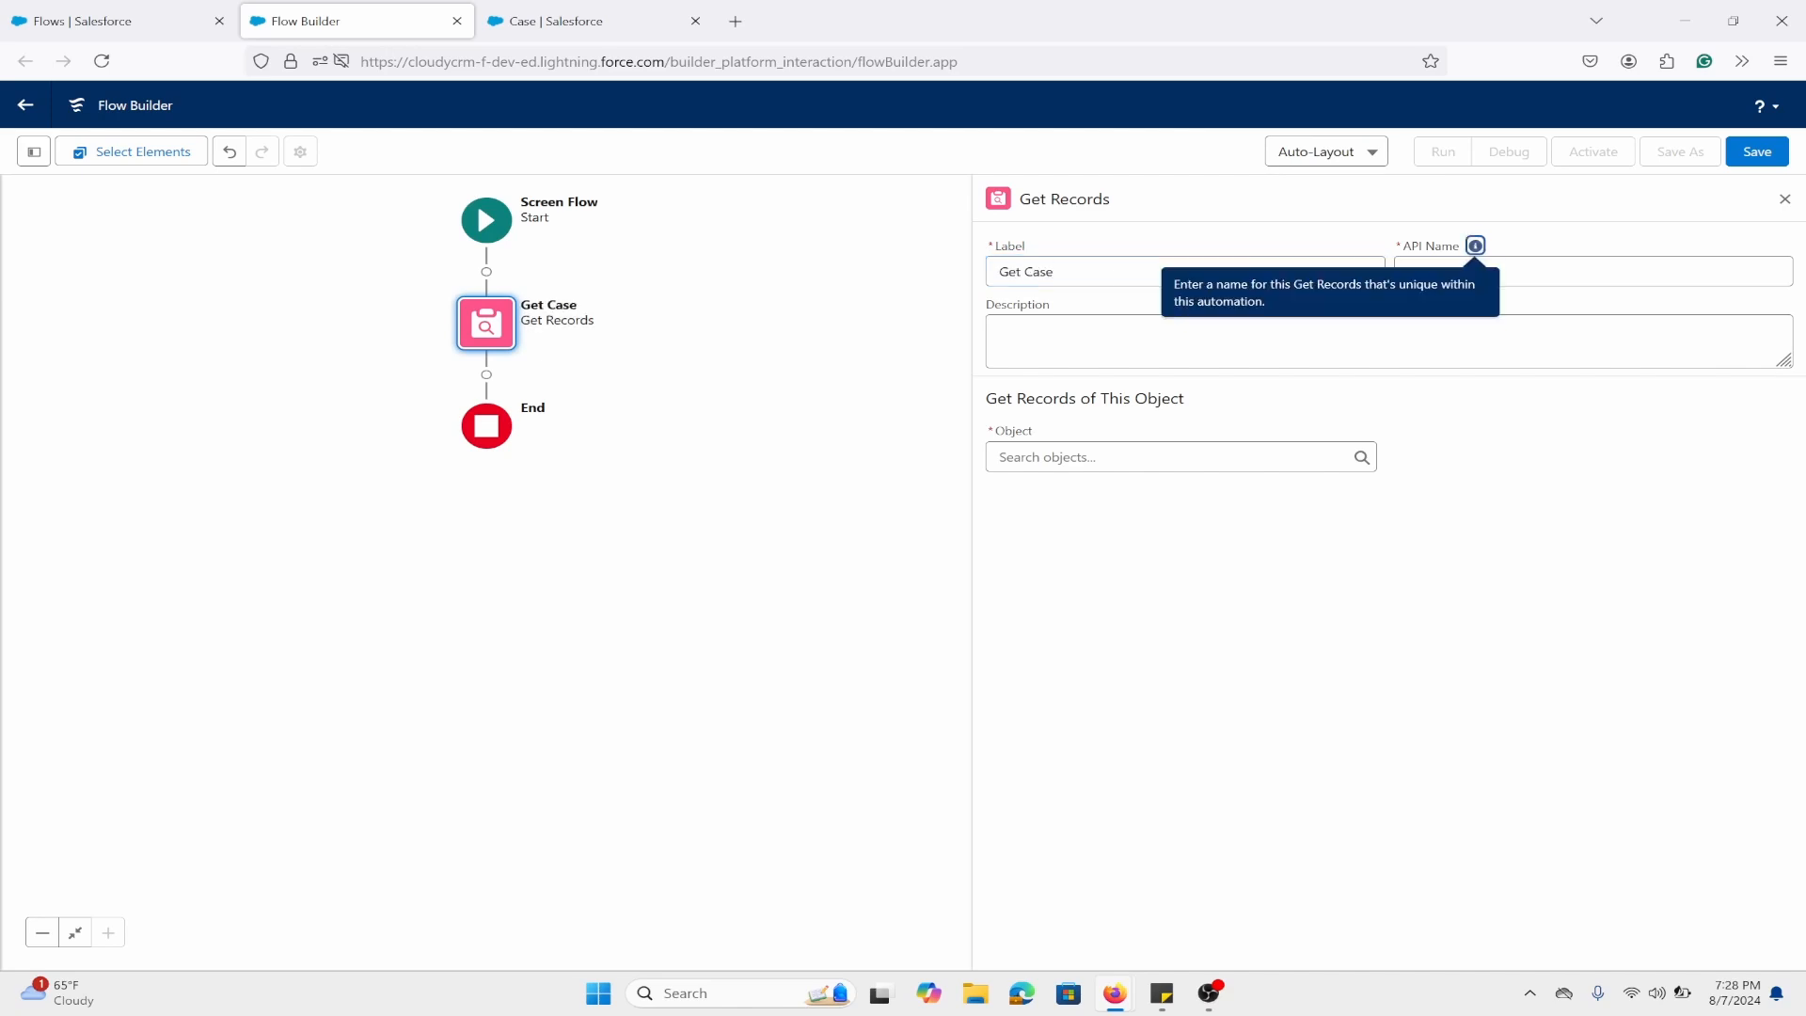
left_click(1557, 271)
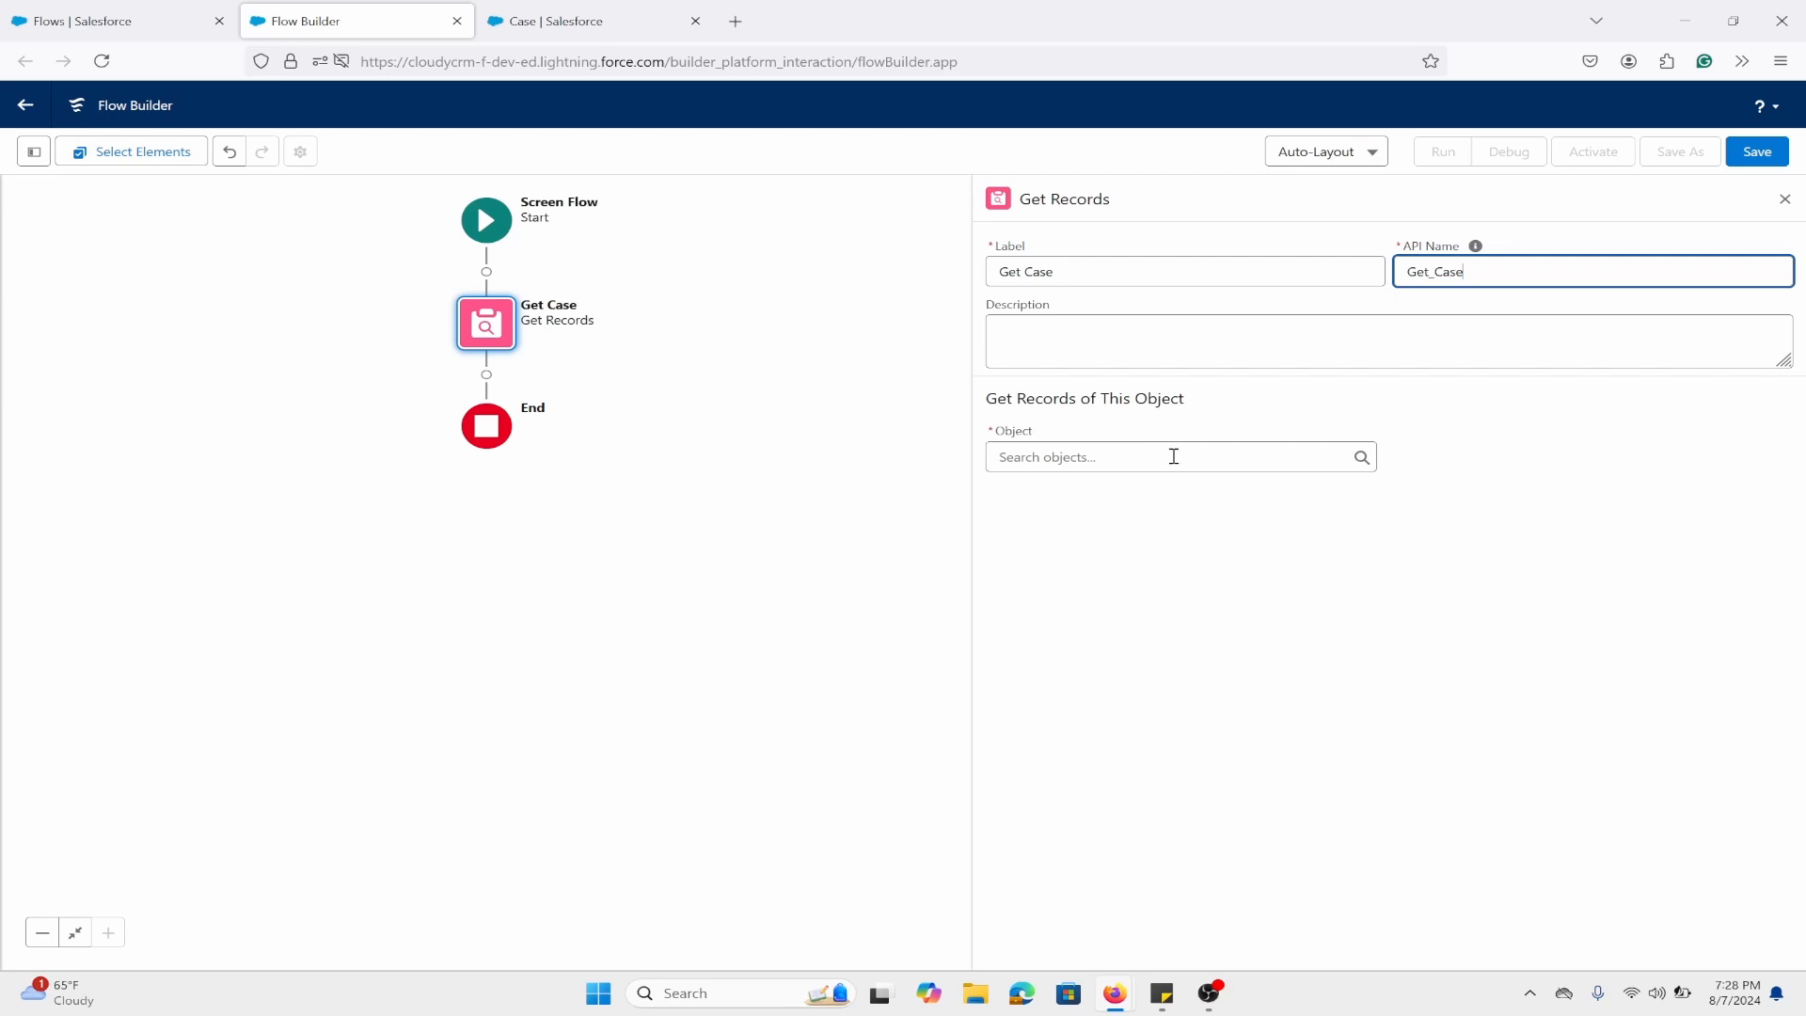
Set the Get Case element's object to Case and choose Id as the field of its filter condition.
left_click(1118, 457)
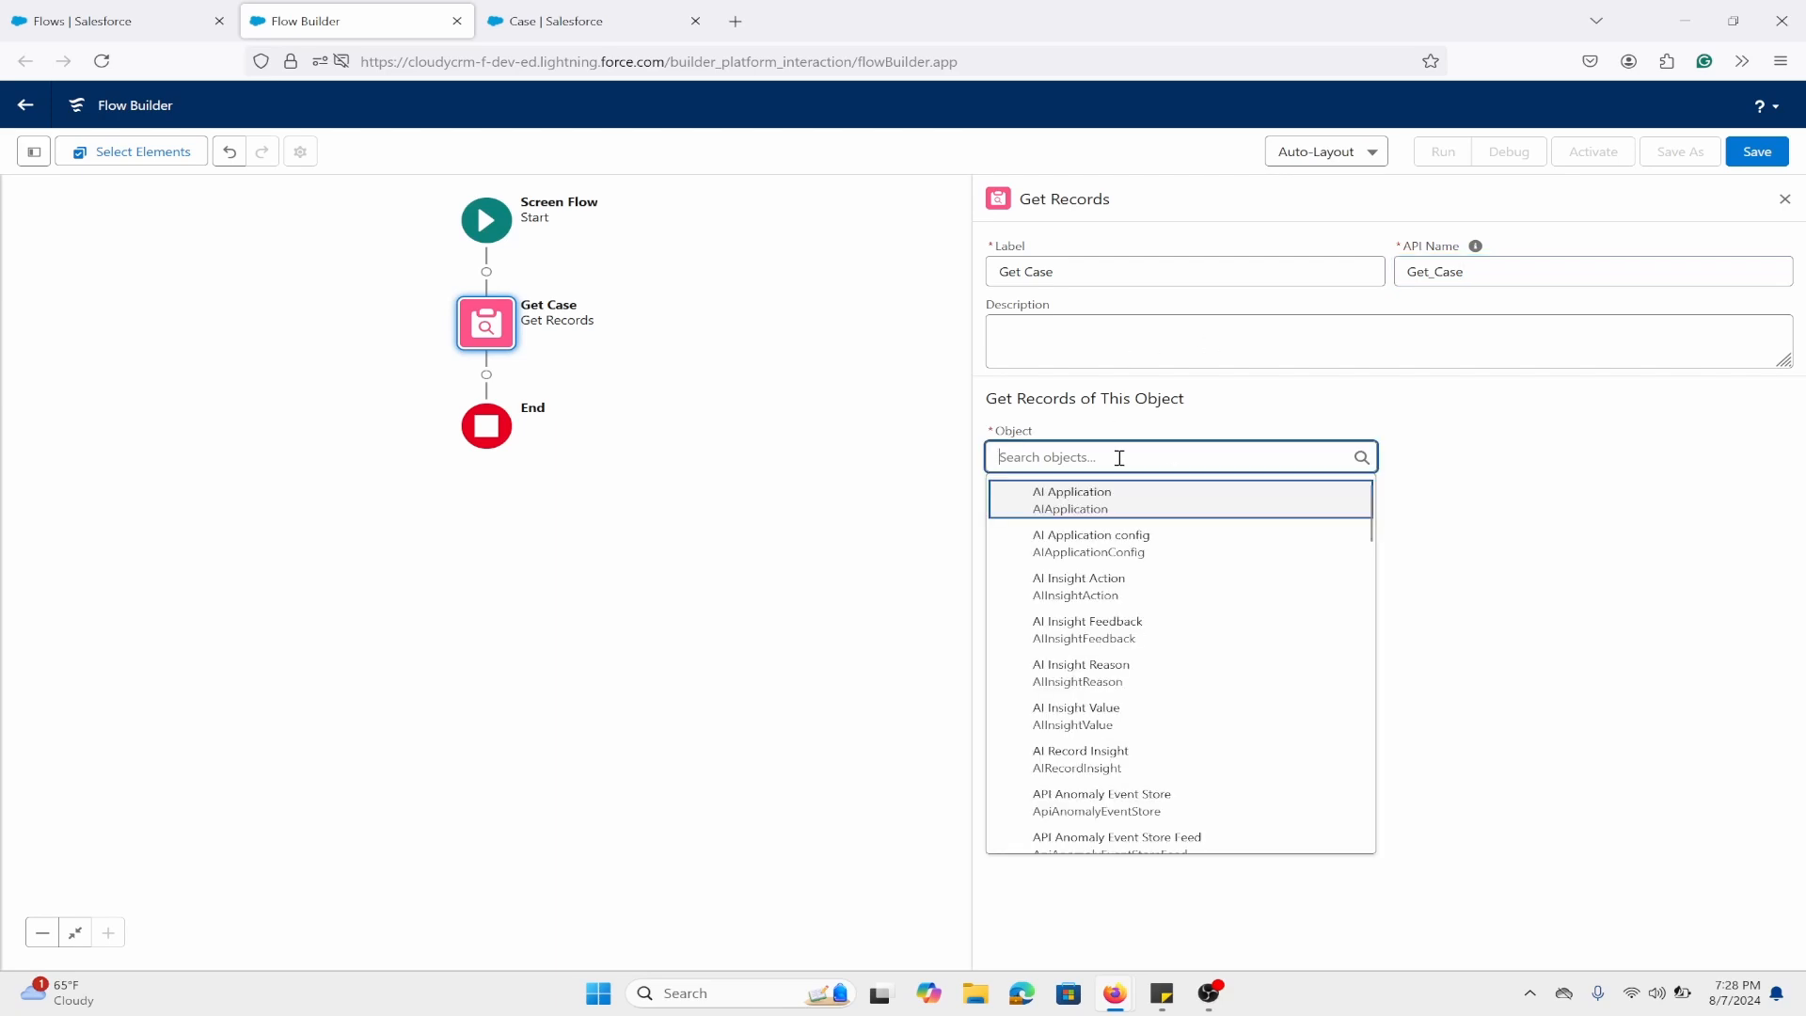
type("case")
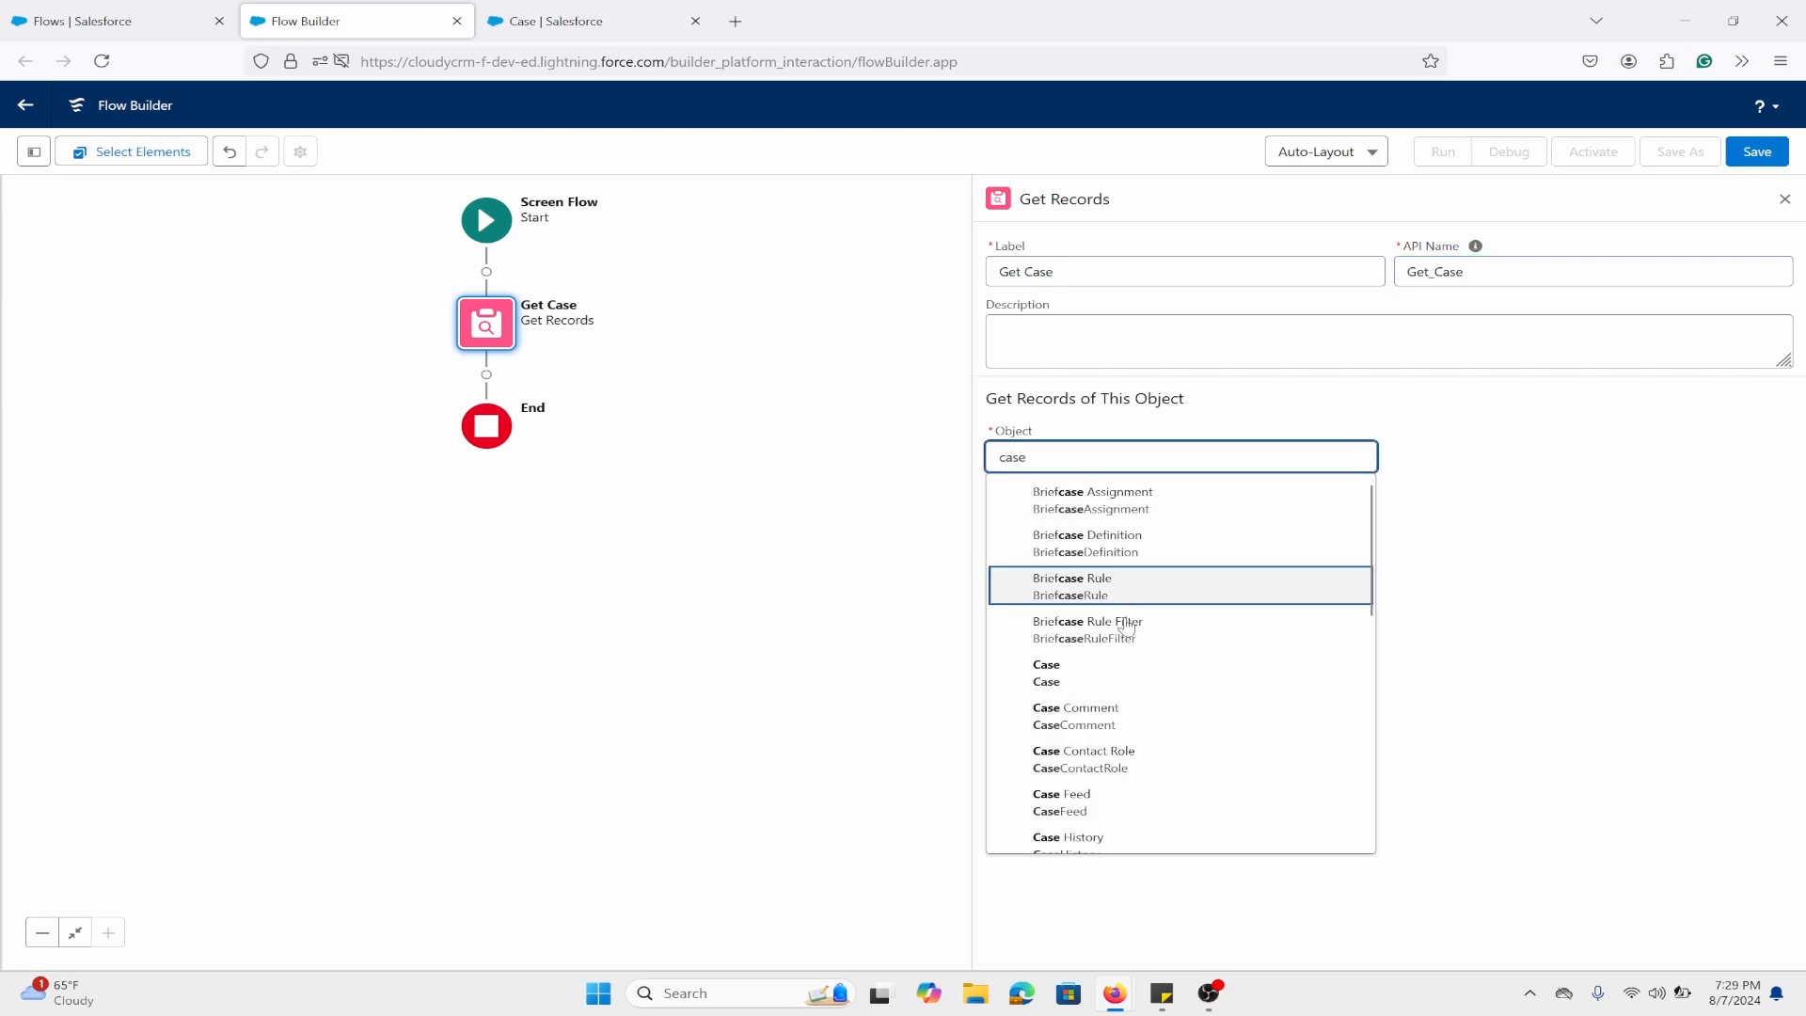
left_click(1111, 677)
scroll(1110, 678, "down", 1)
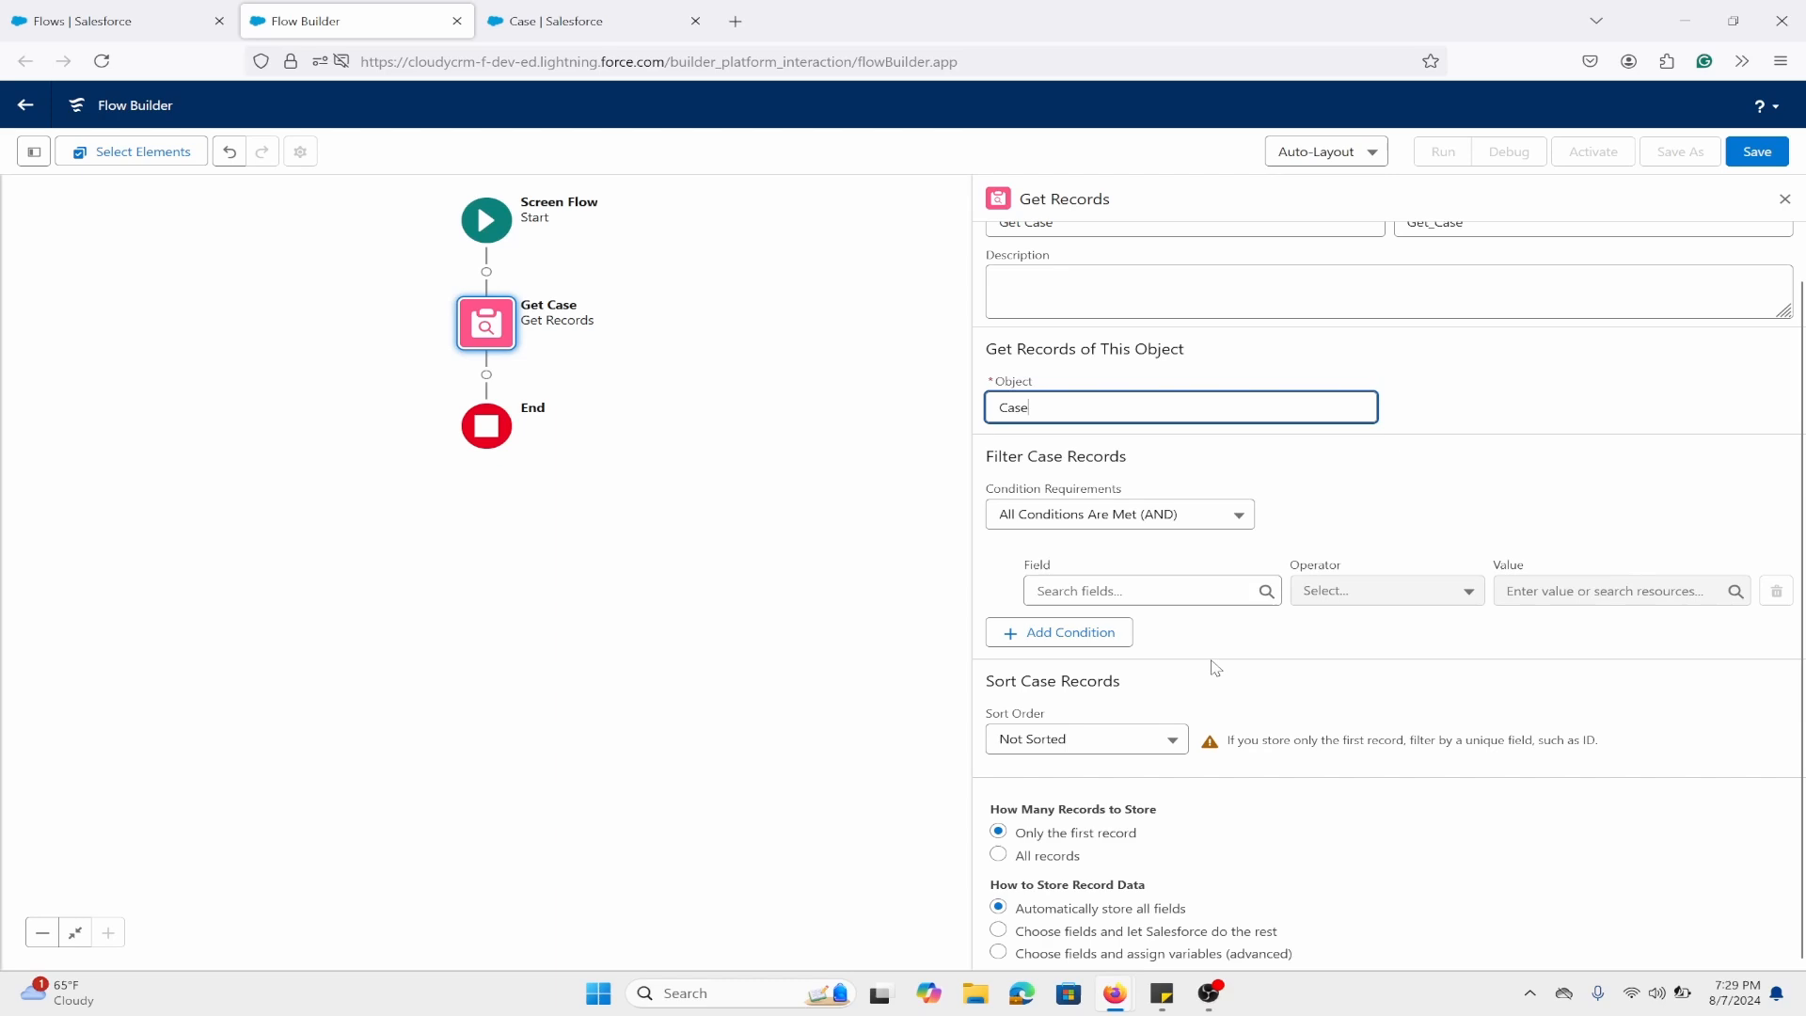
left_click(1143, 594)
type("id")
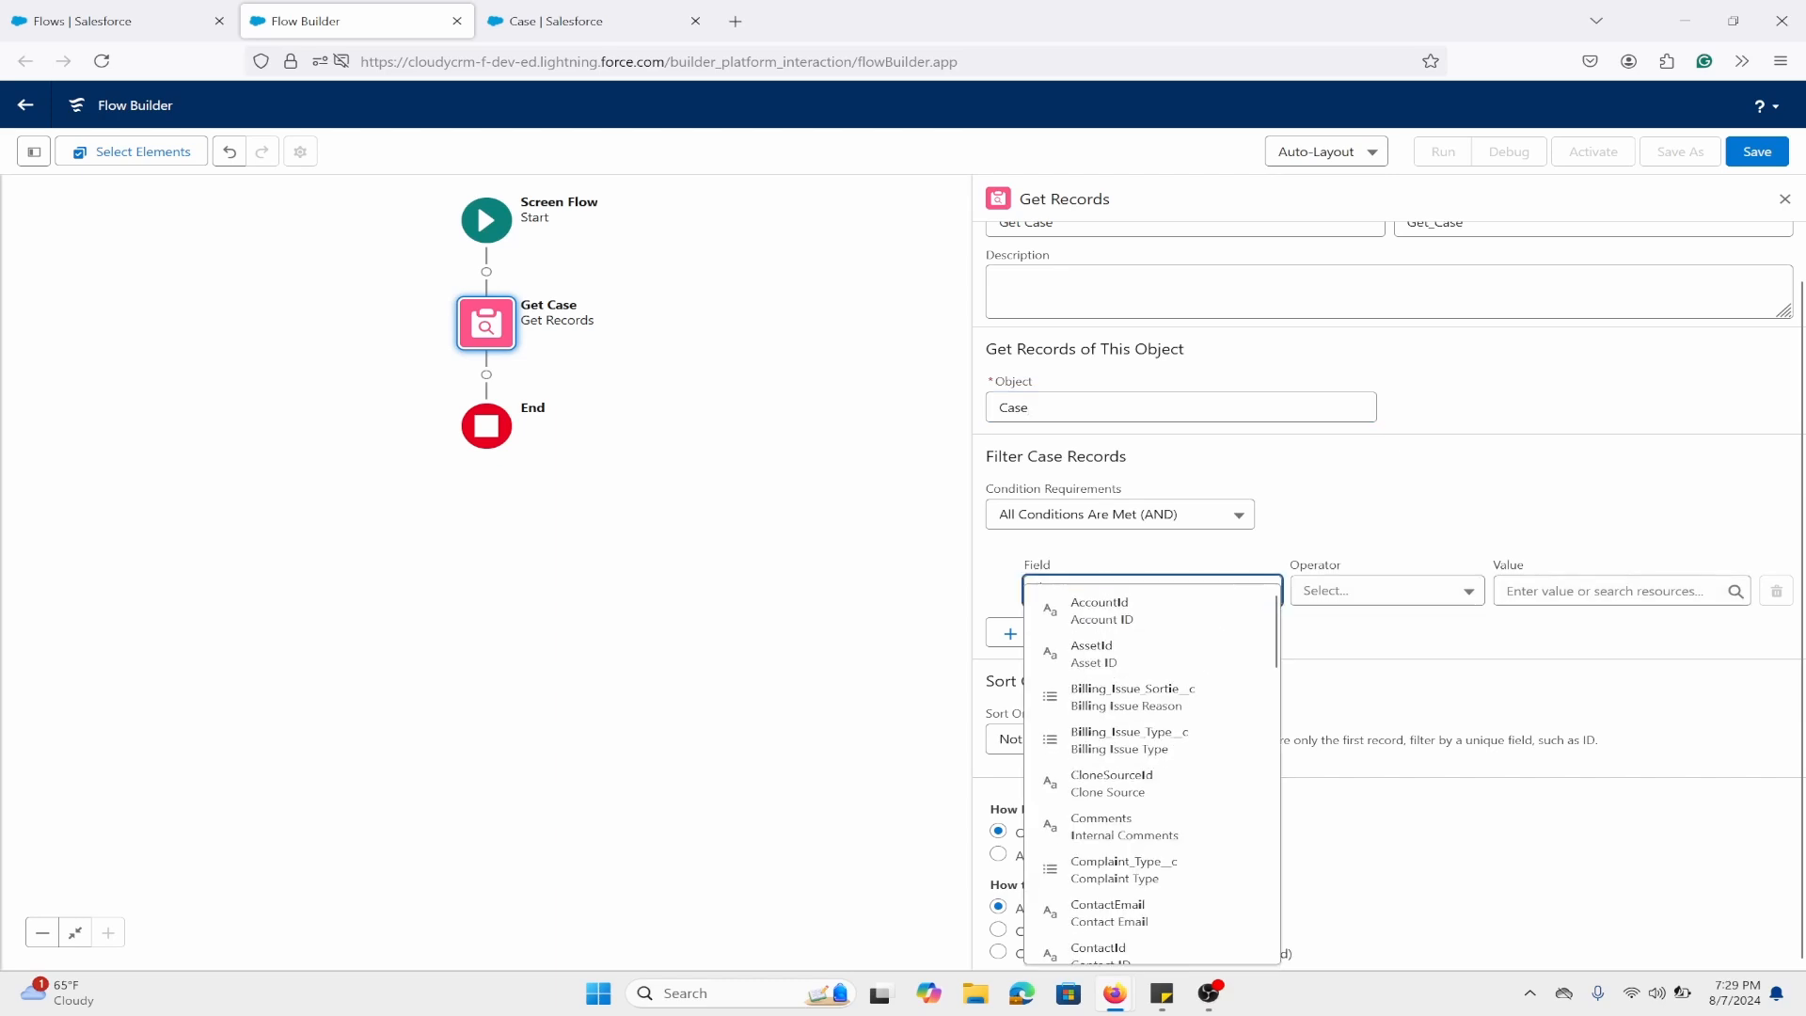
left_click(1138, 886)
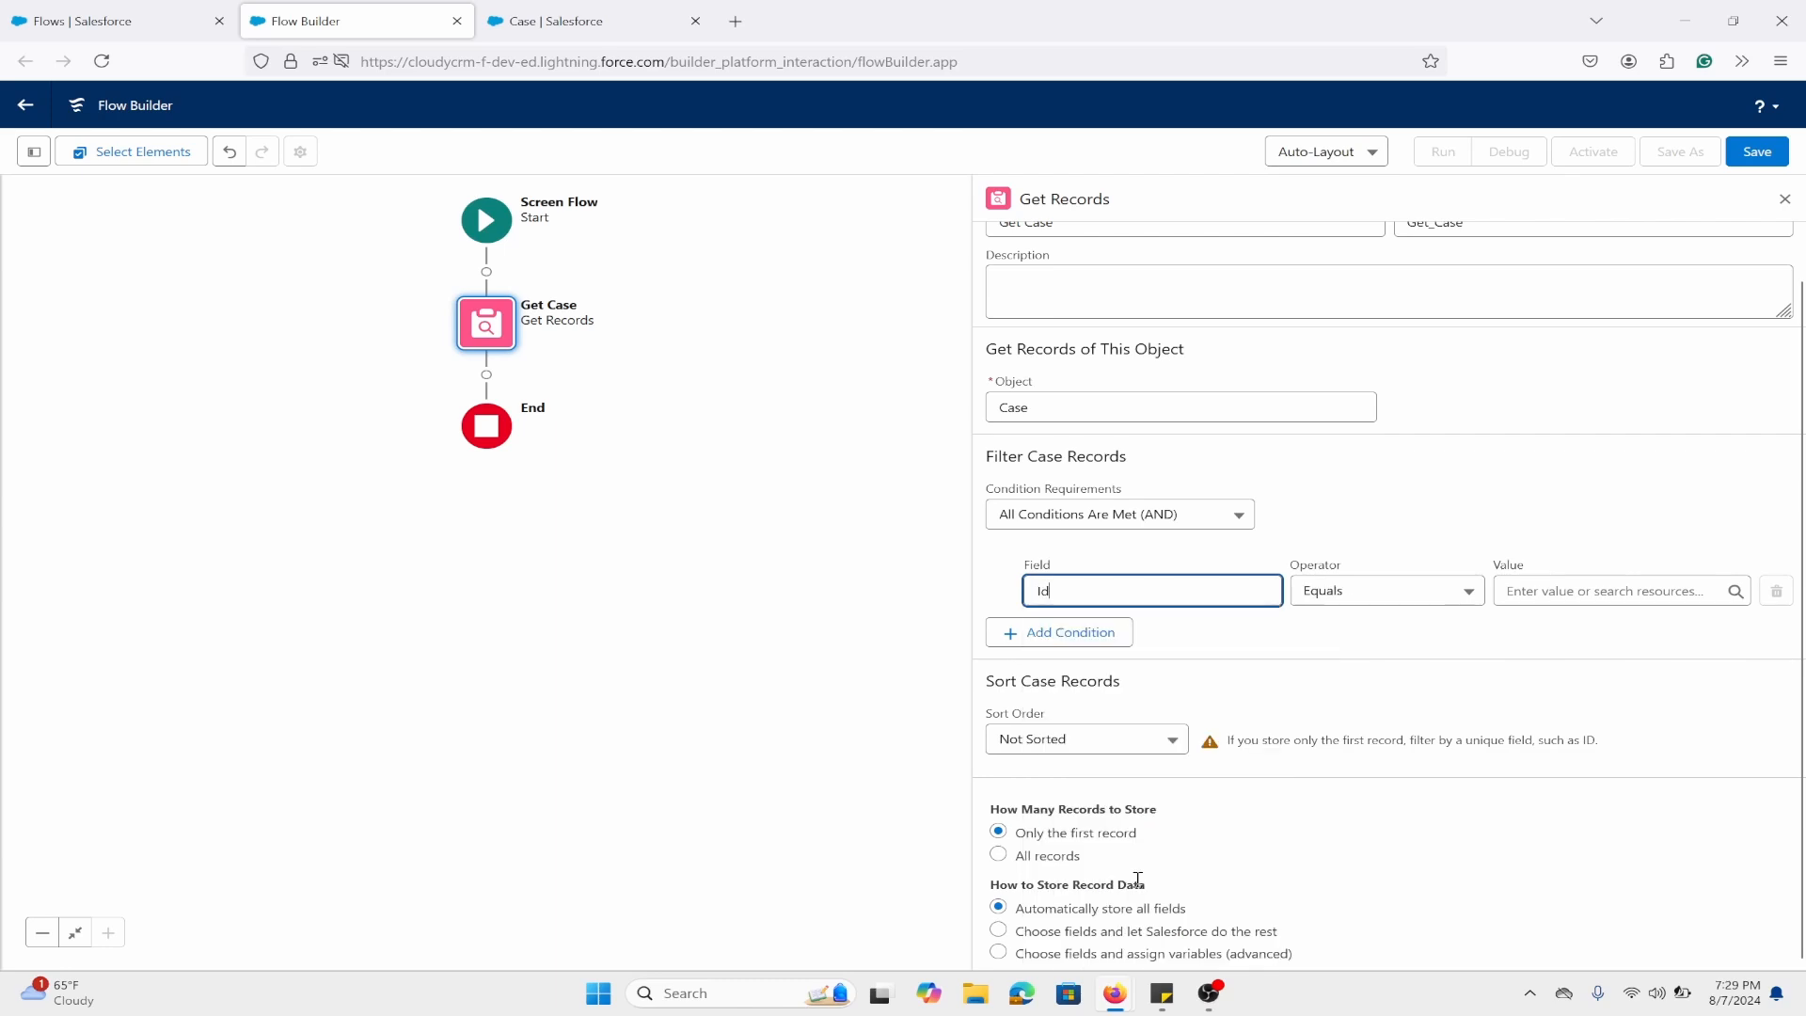
Start a new Variable resource with the API name recordId as the Id filter's value.
left_click(1583, 589)
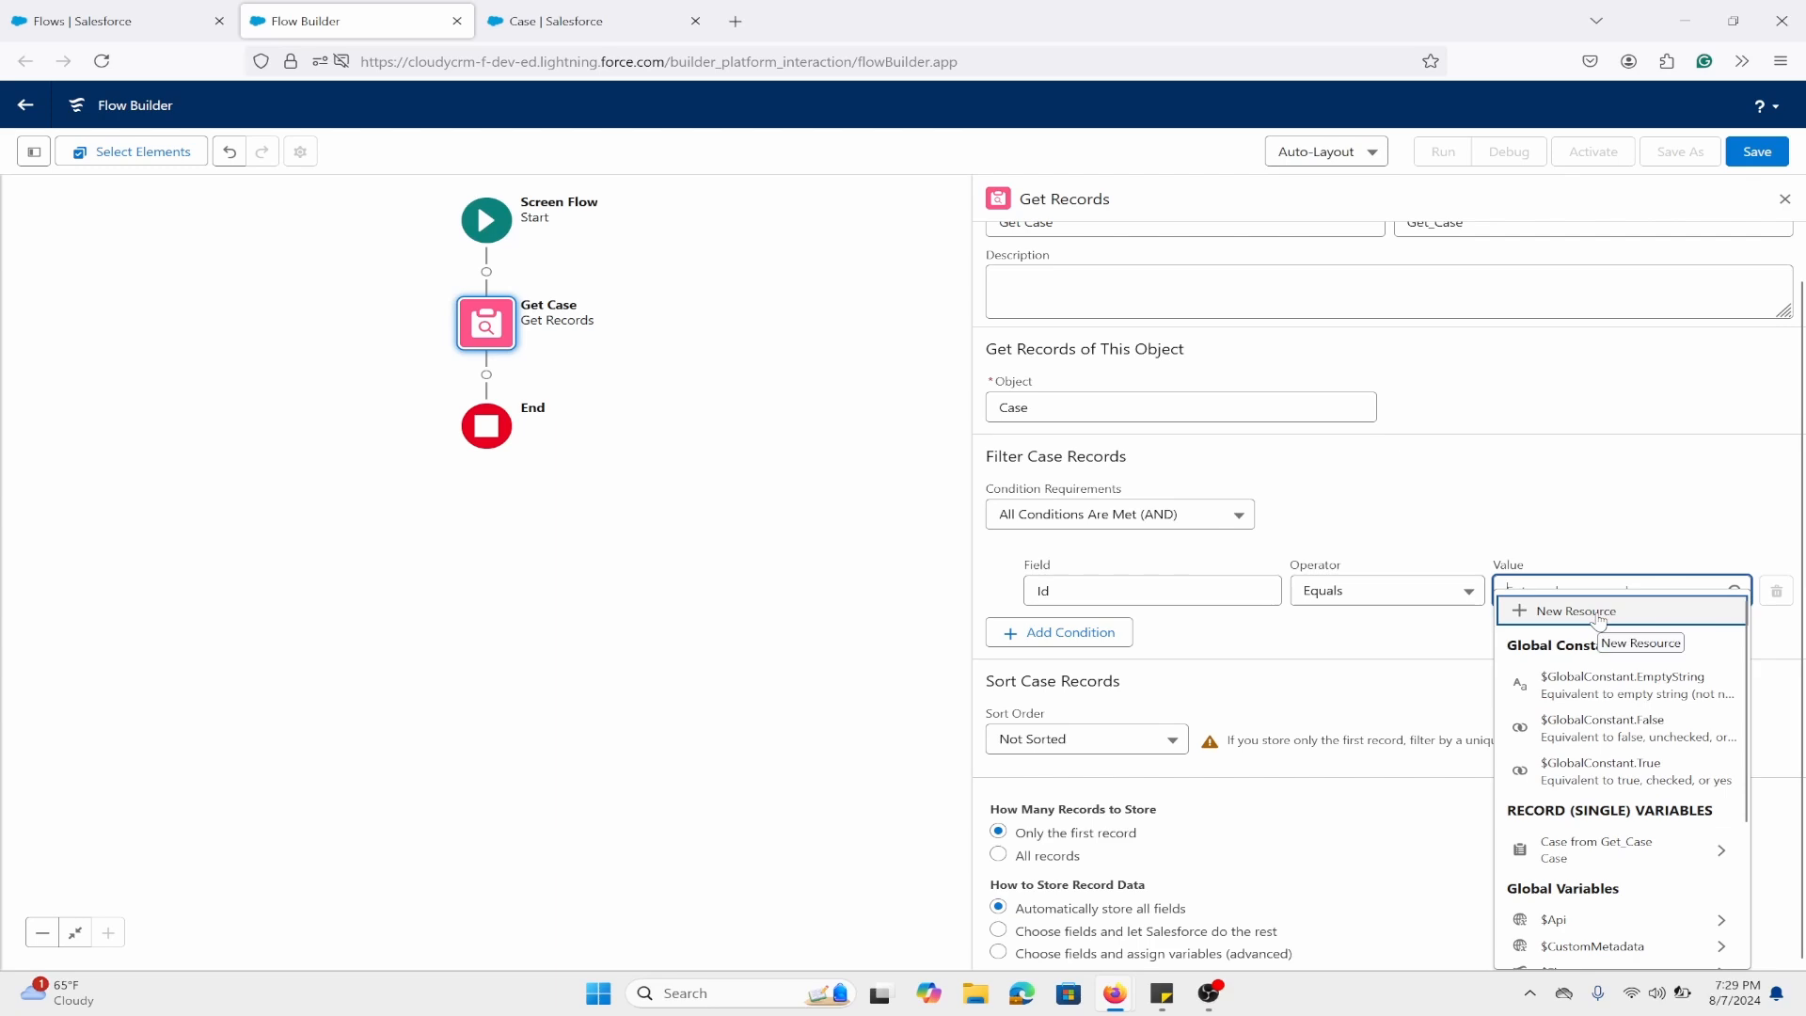
left_click(1598, 613)
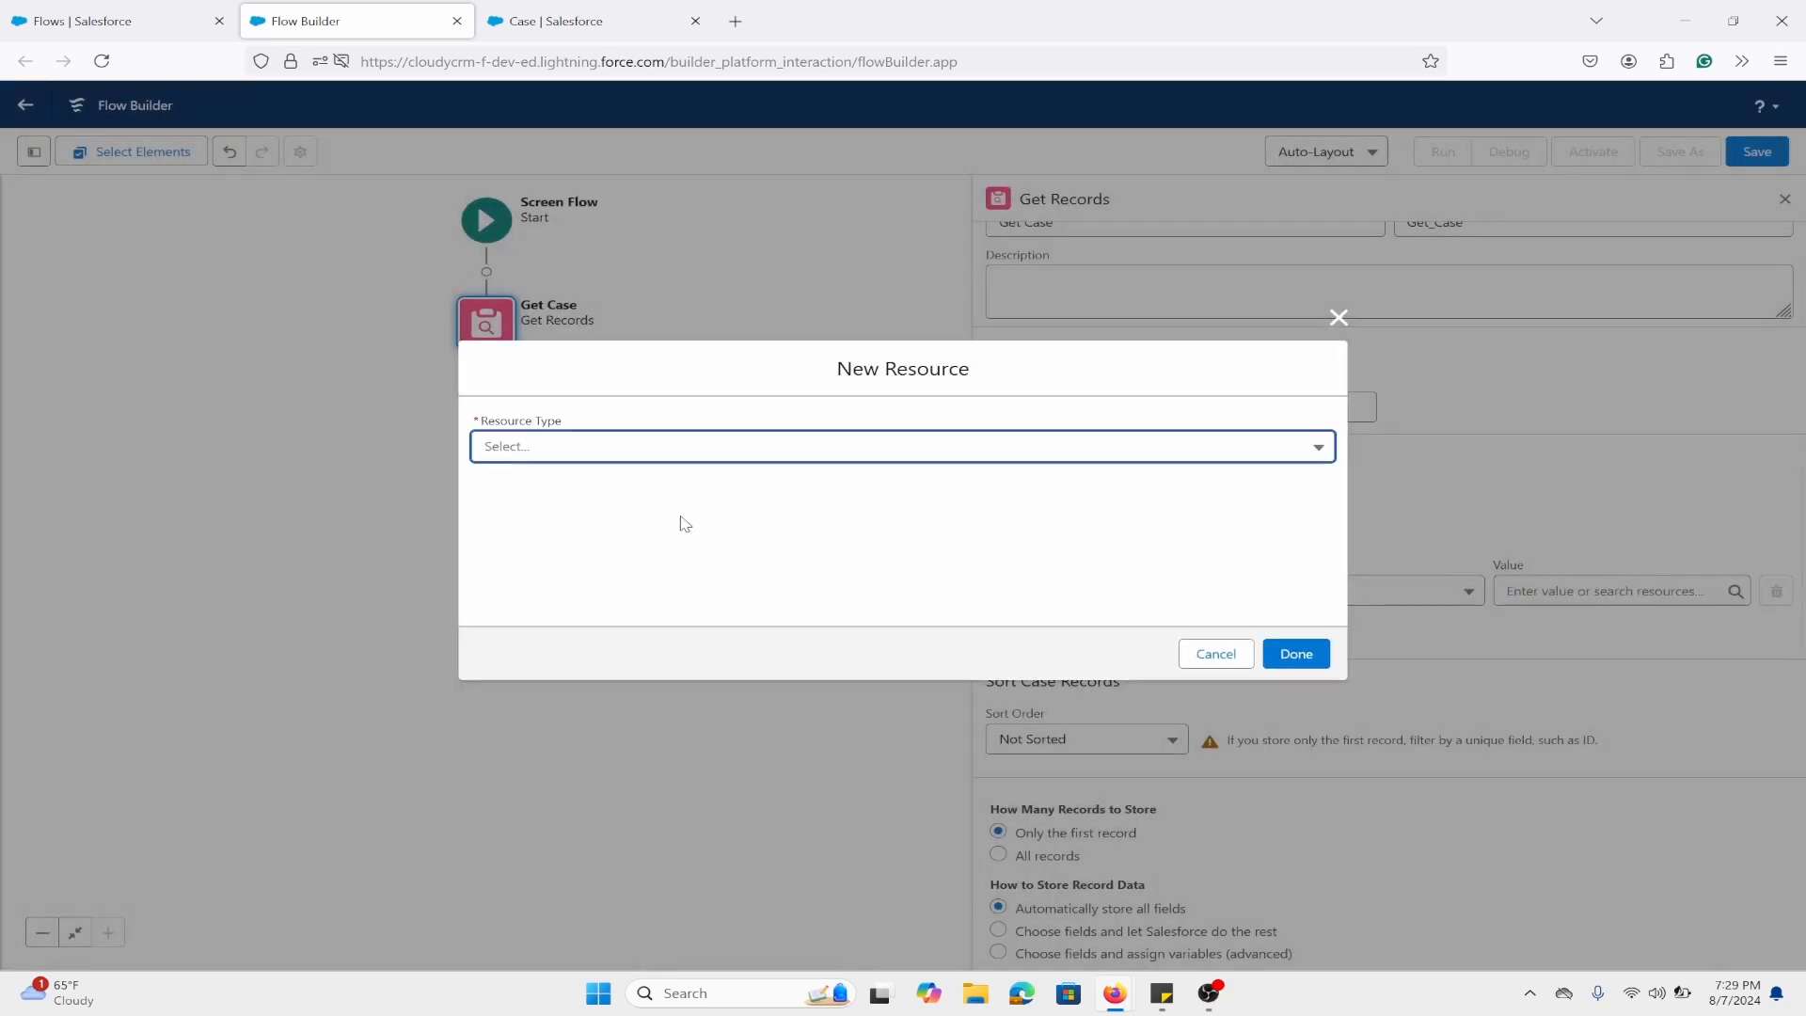
left_click(737, 451)
left_click(668, 493)
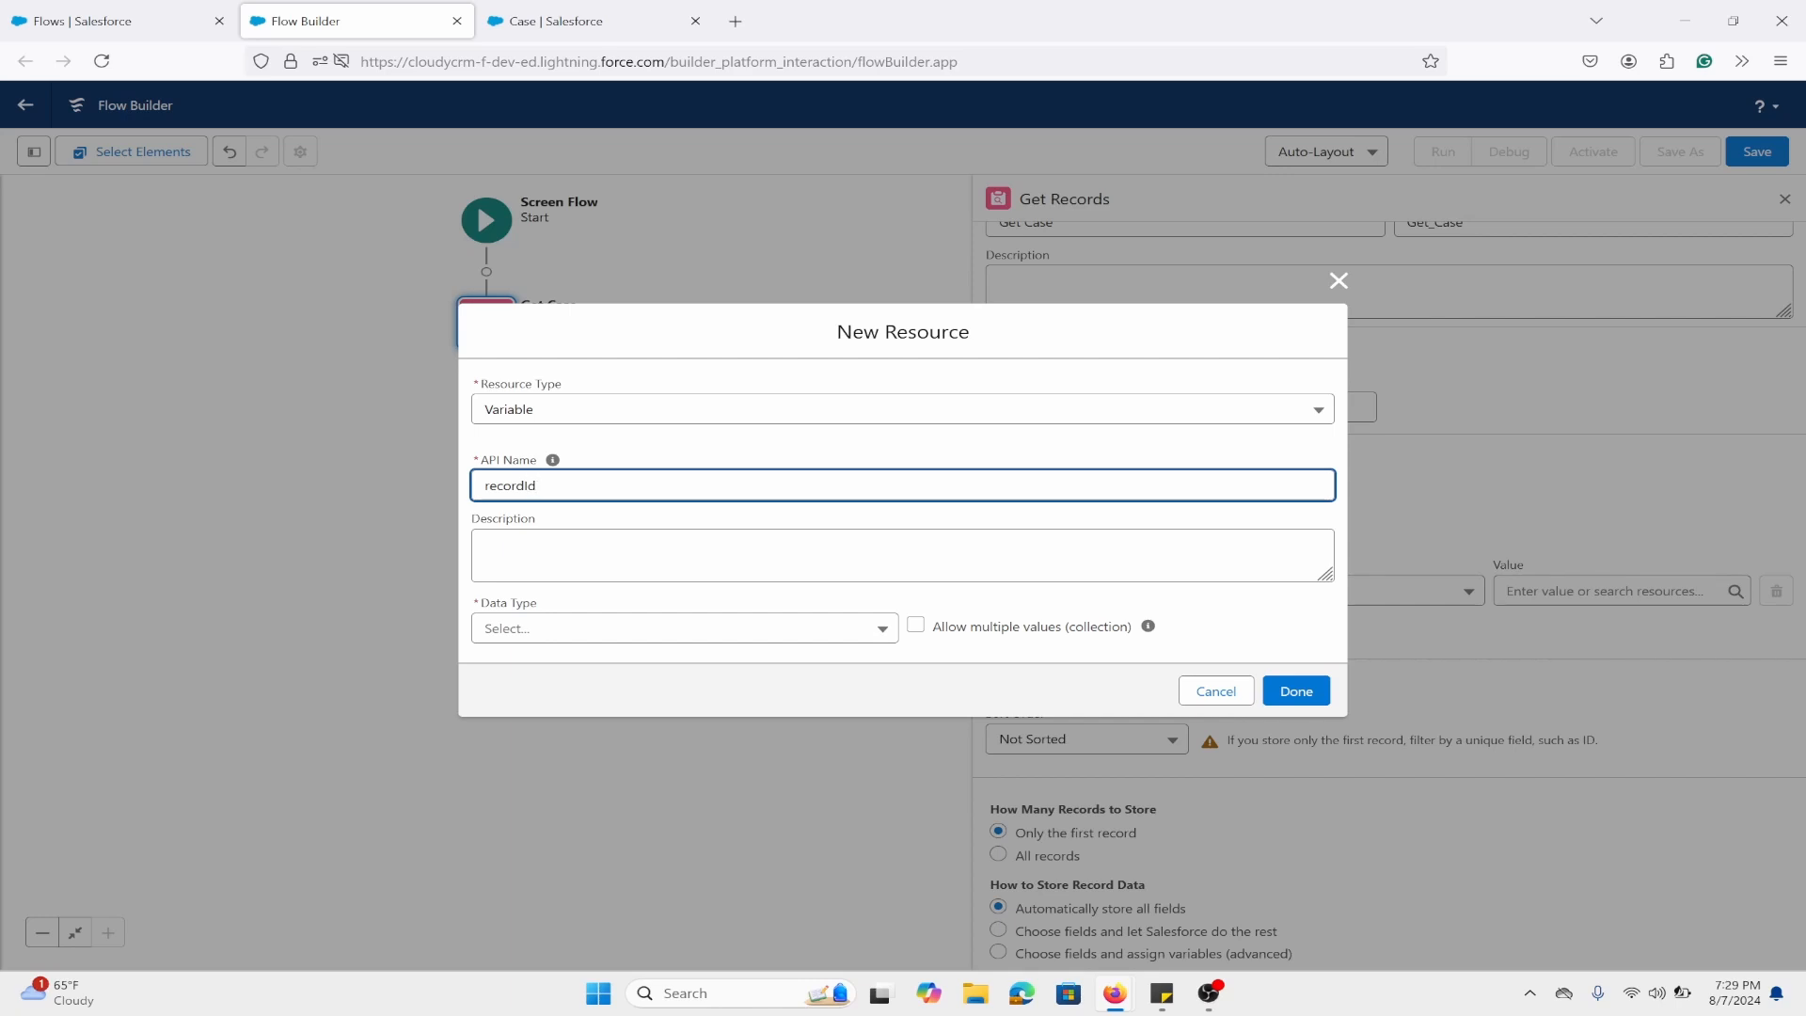
Set the recordId variable's data type to Record with the Case object, and make it available for input.
left_click(742, 632)
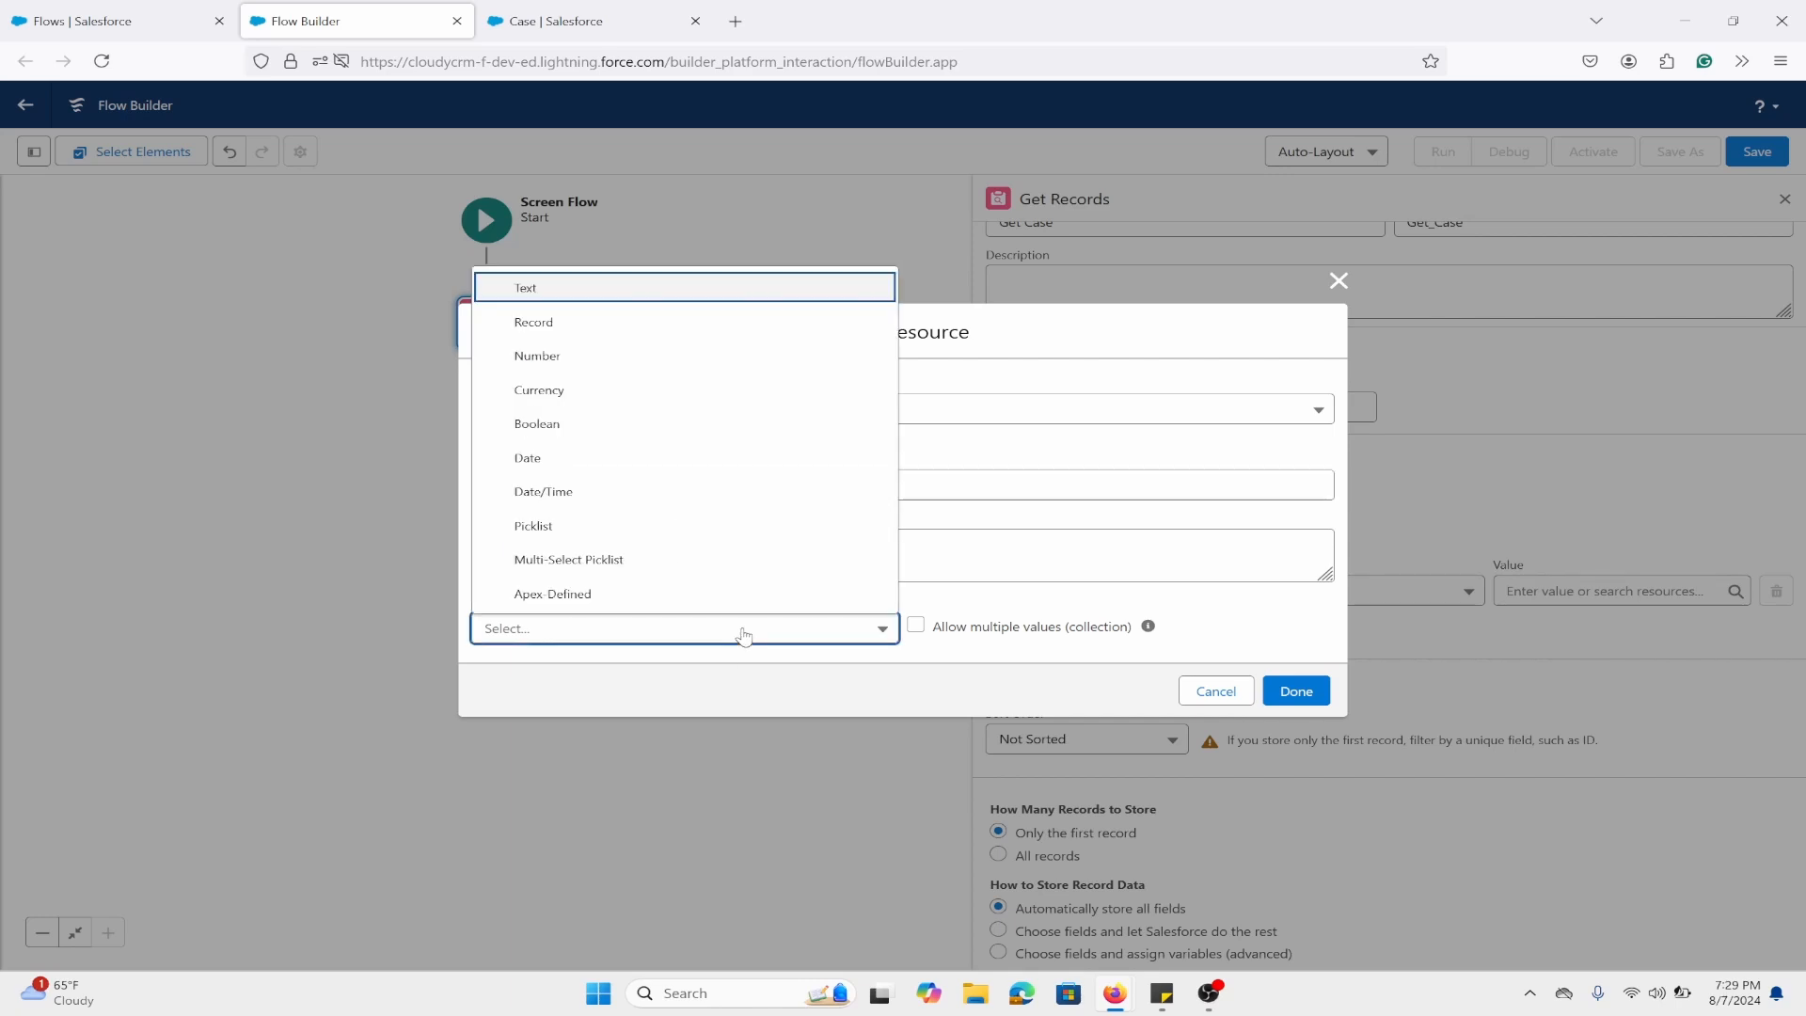
left_click(560, 325)
left_click(578, 630)
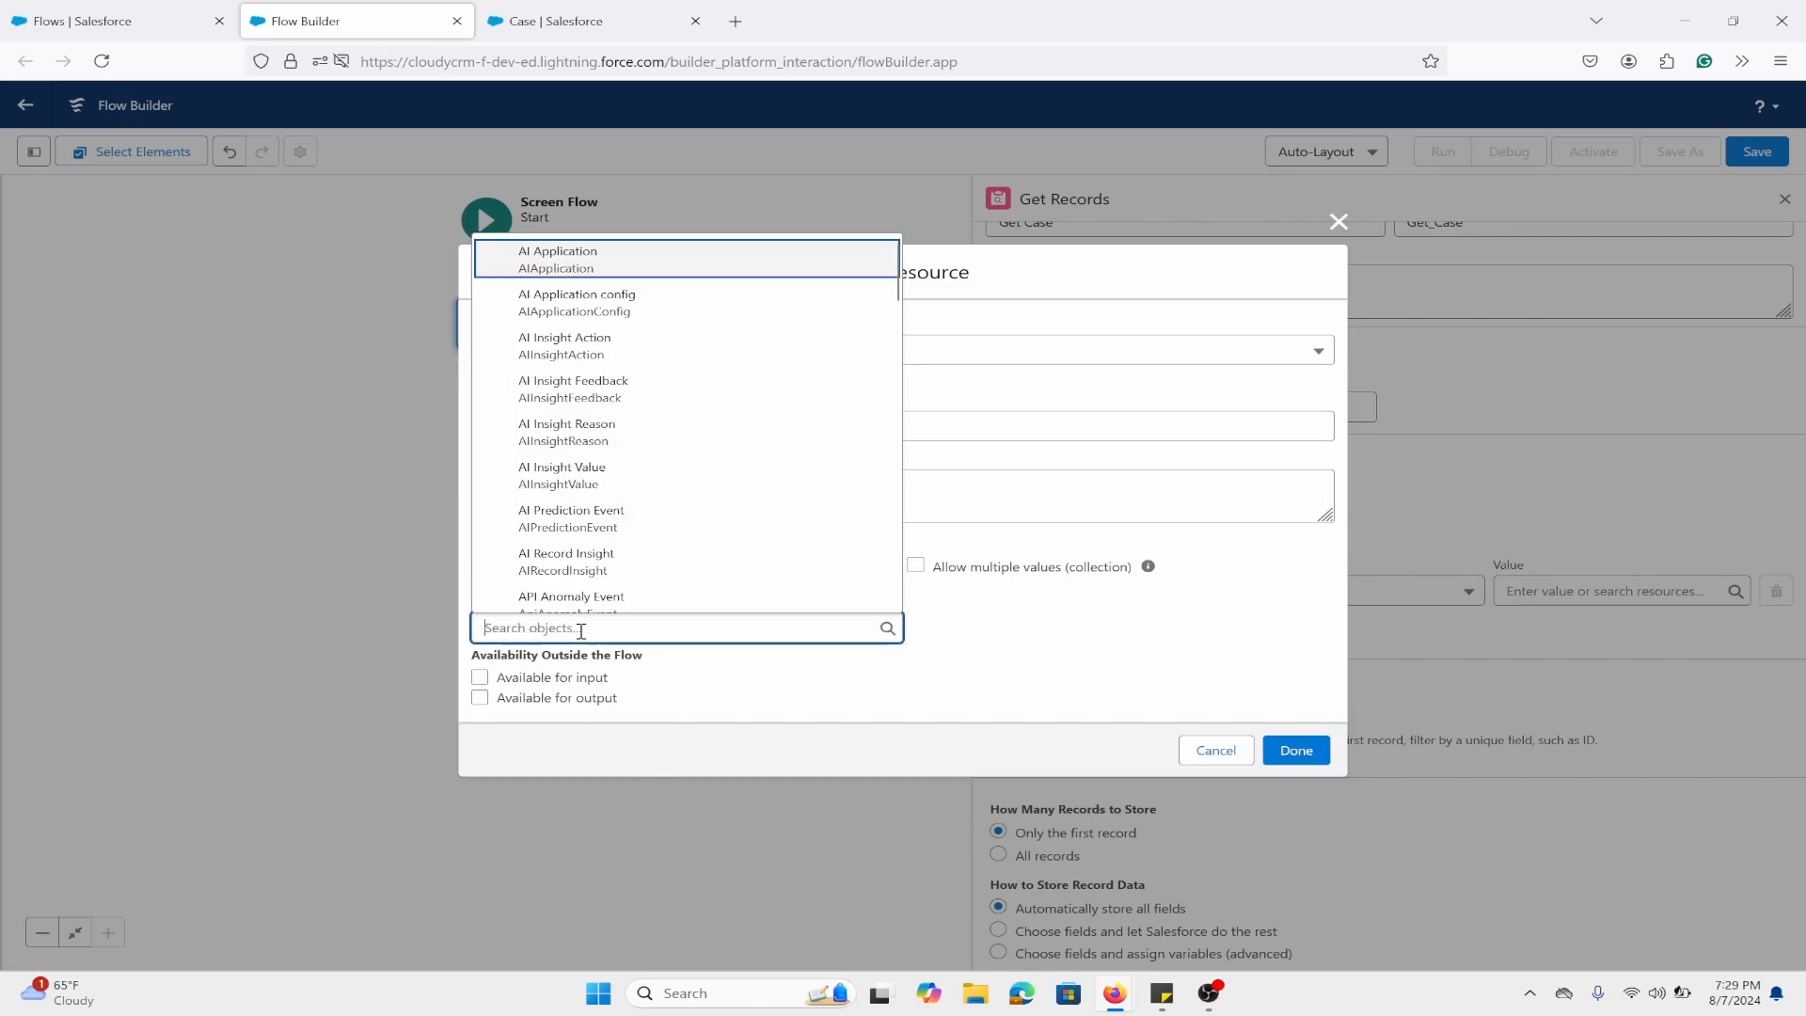
type("case")
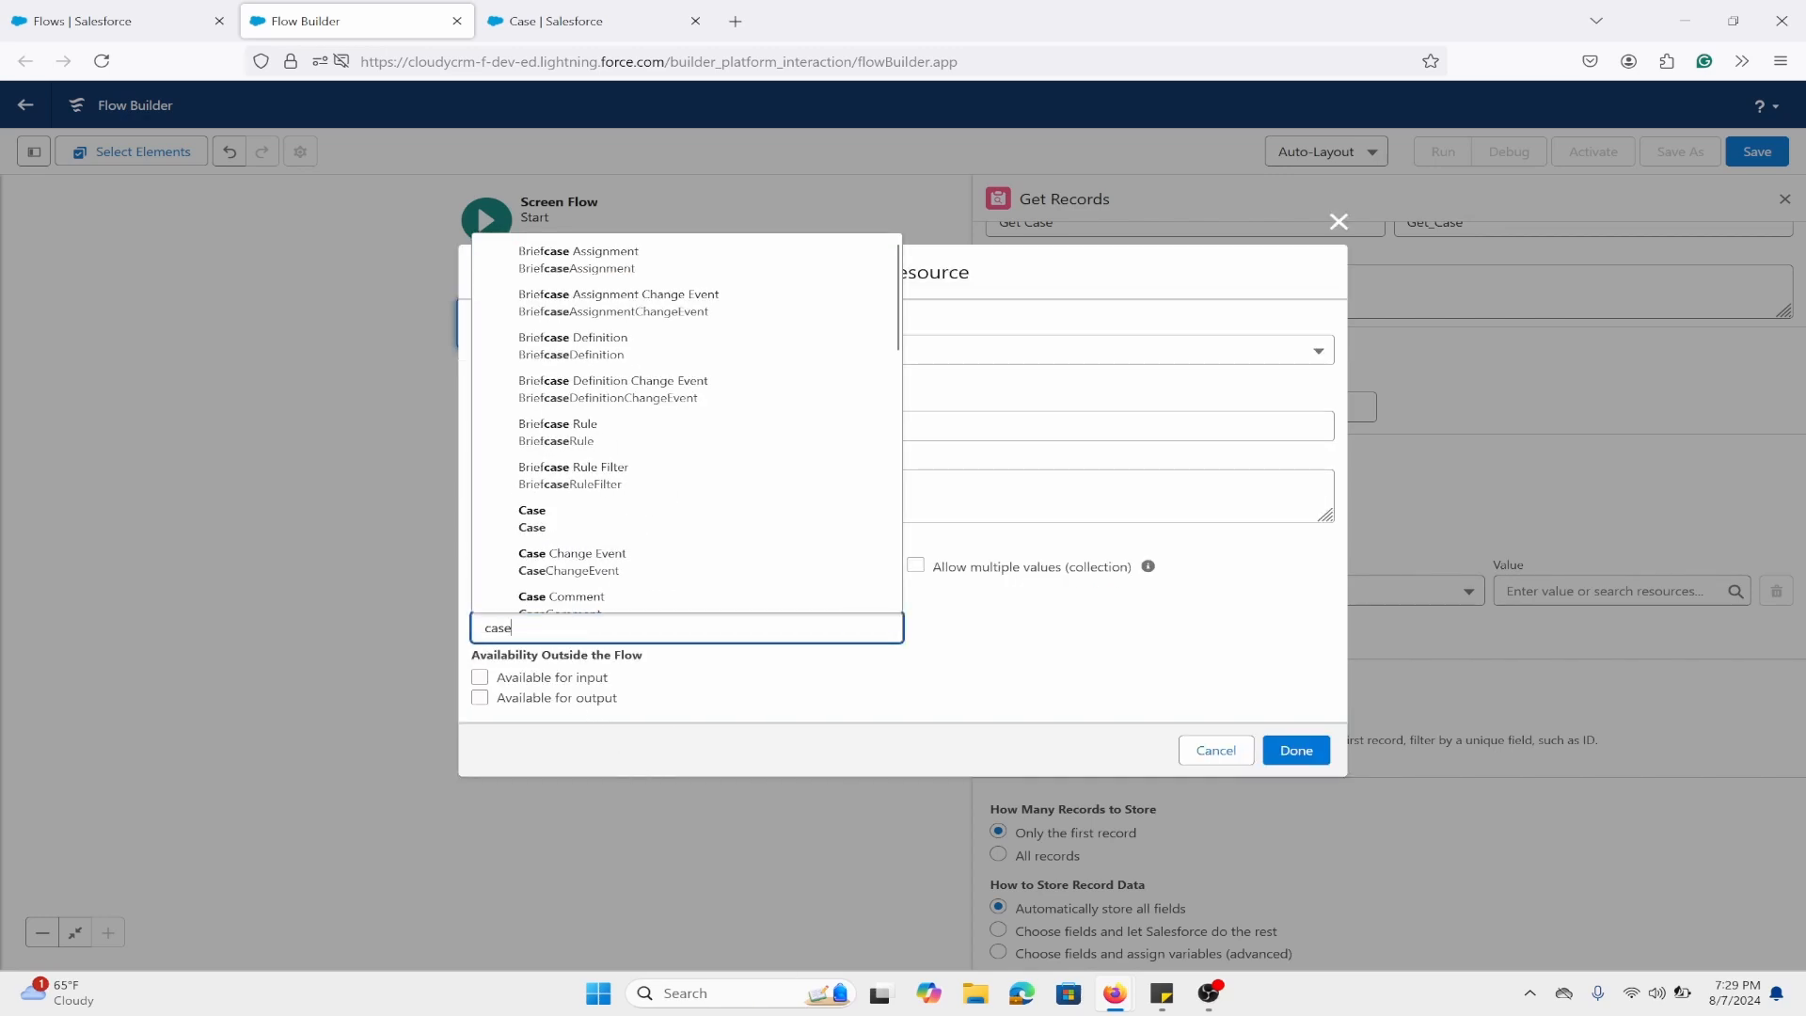
left_click(591, 519)
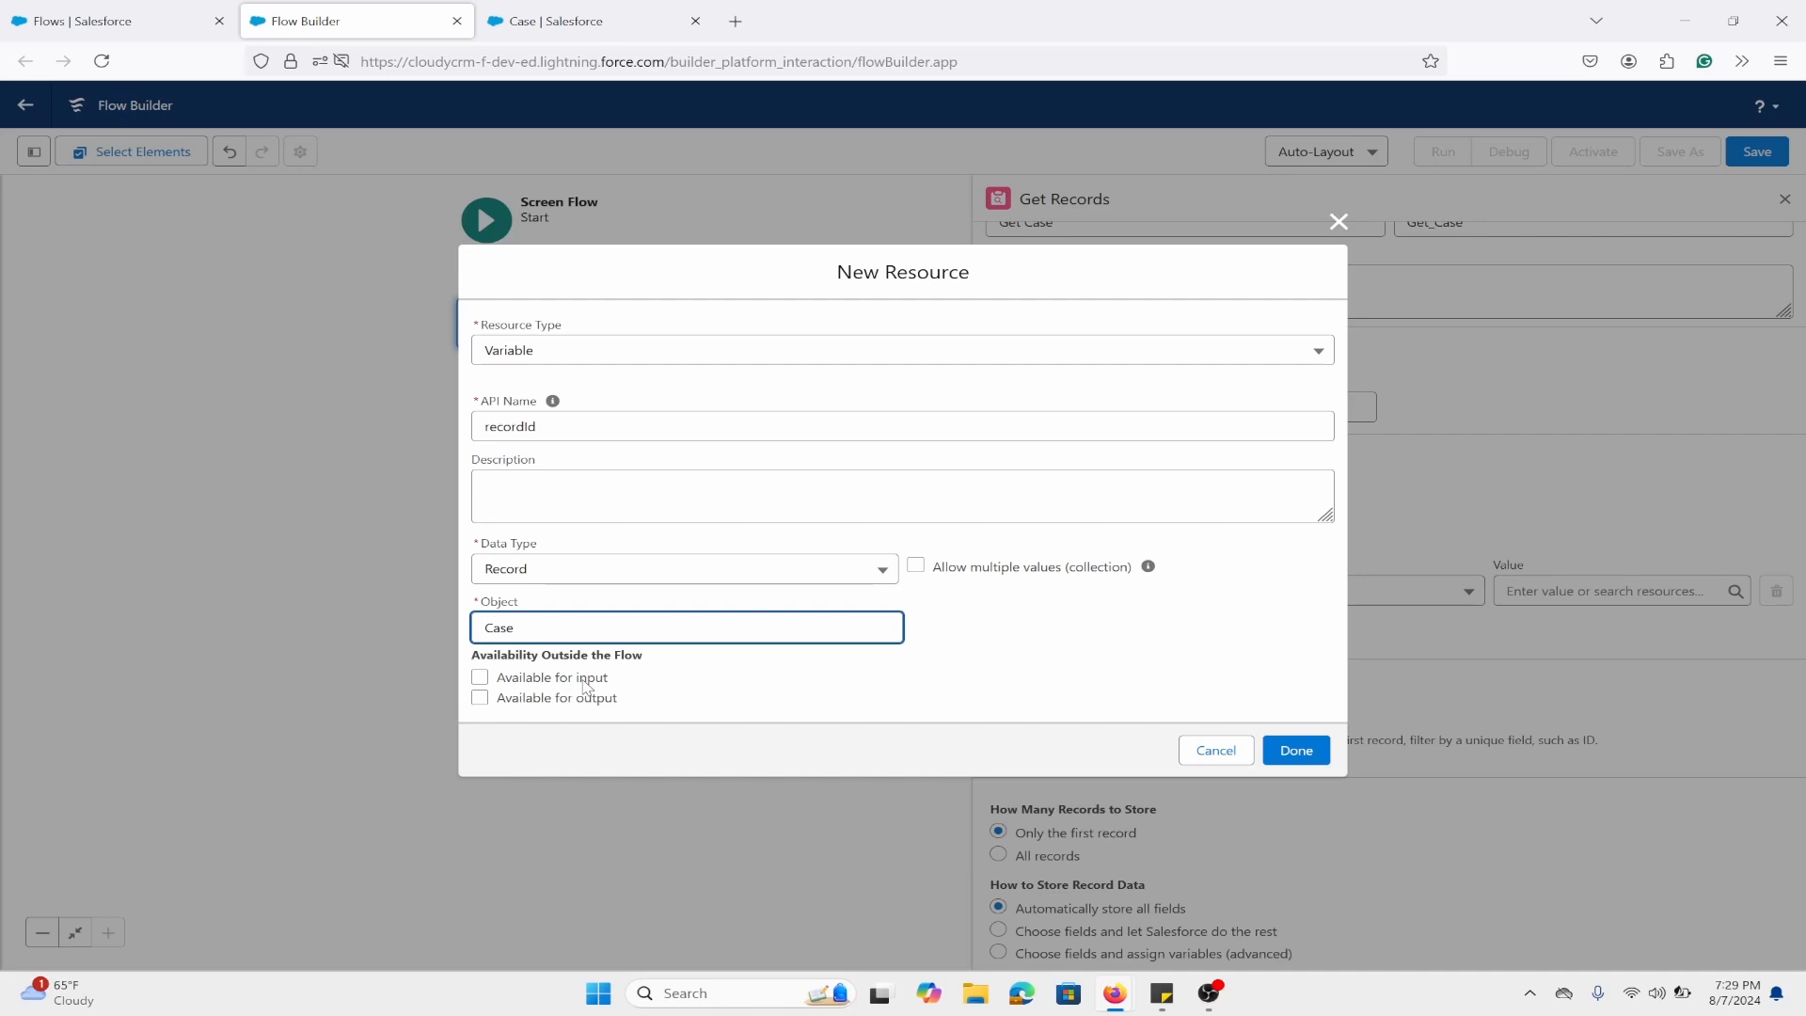
left_click(583, 681)
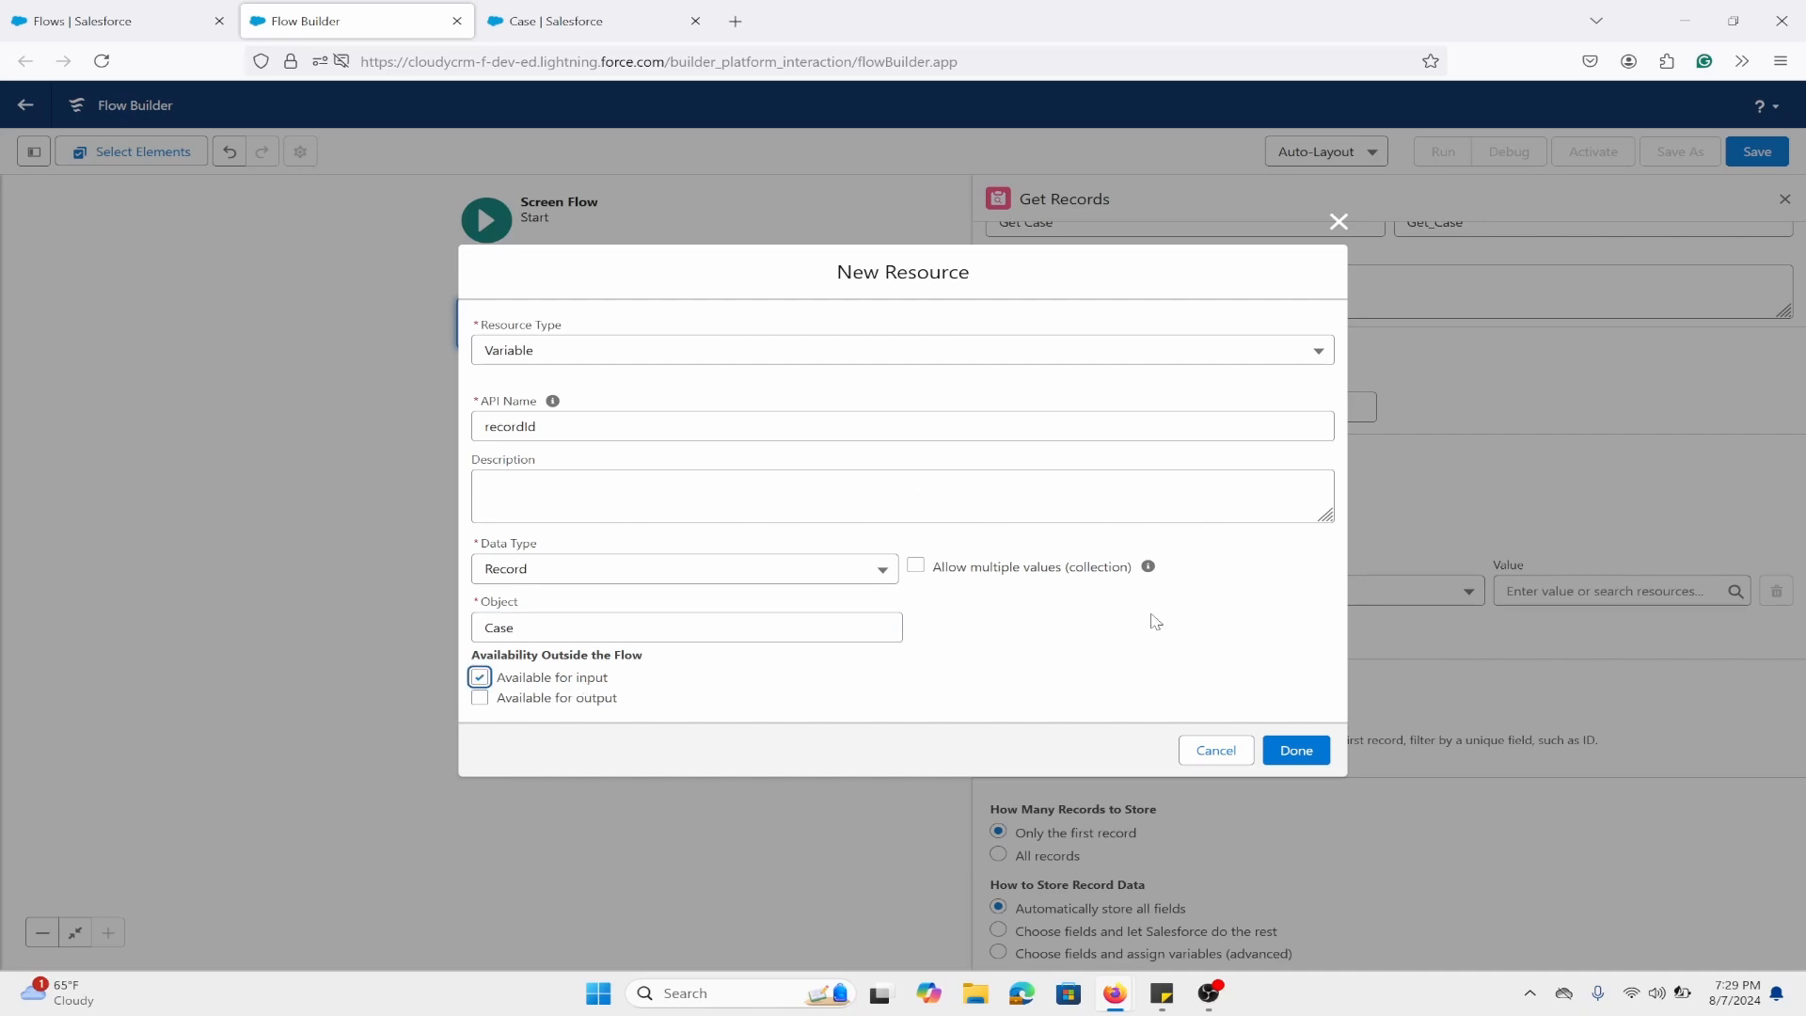
Finish creating the recordId variable and set the Id filter's value to its Case ID field.
left_click(1295, 751)
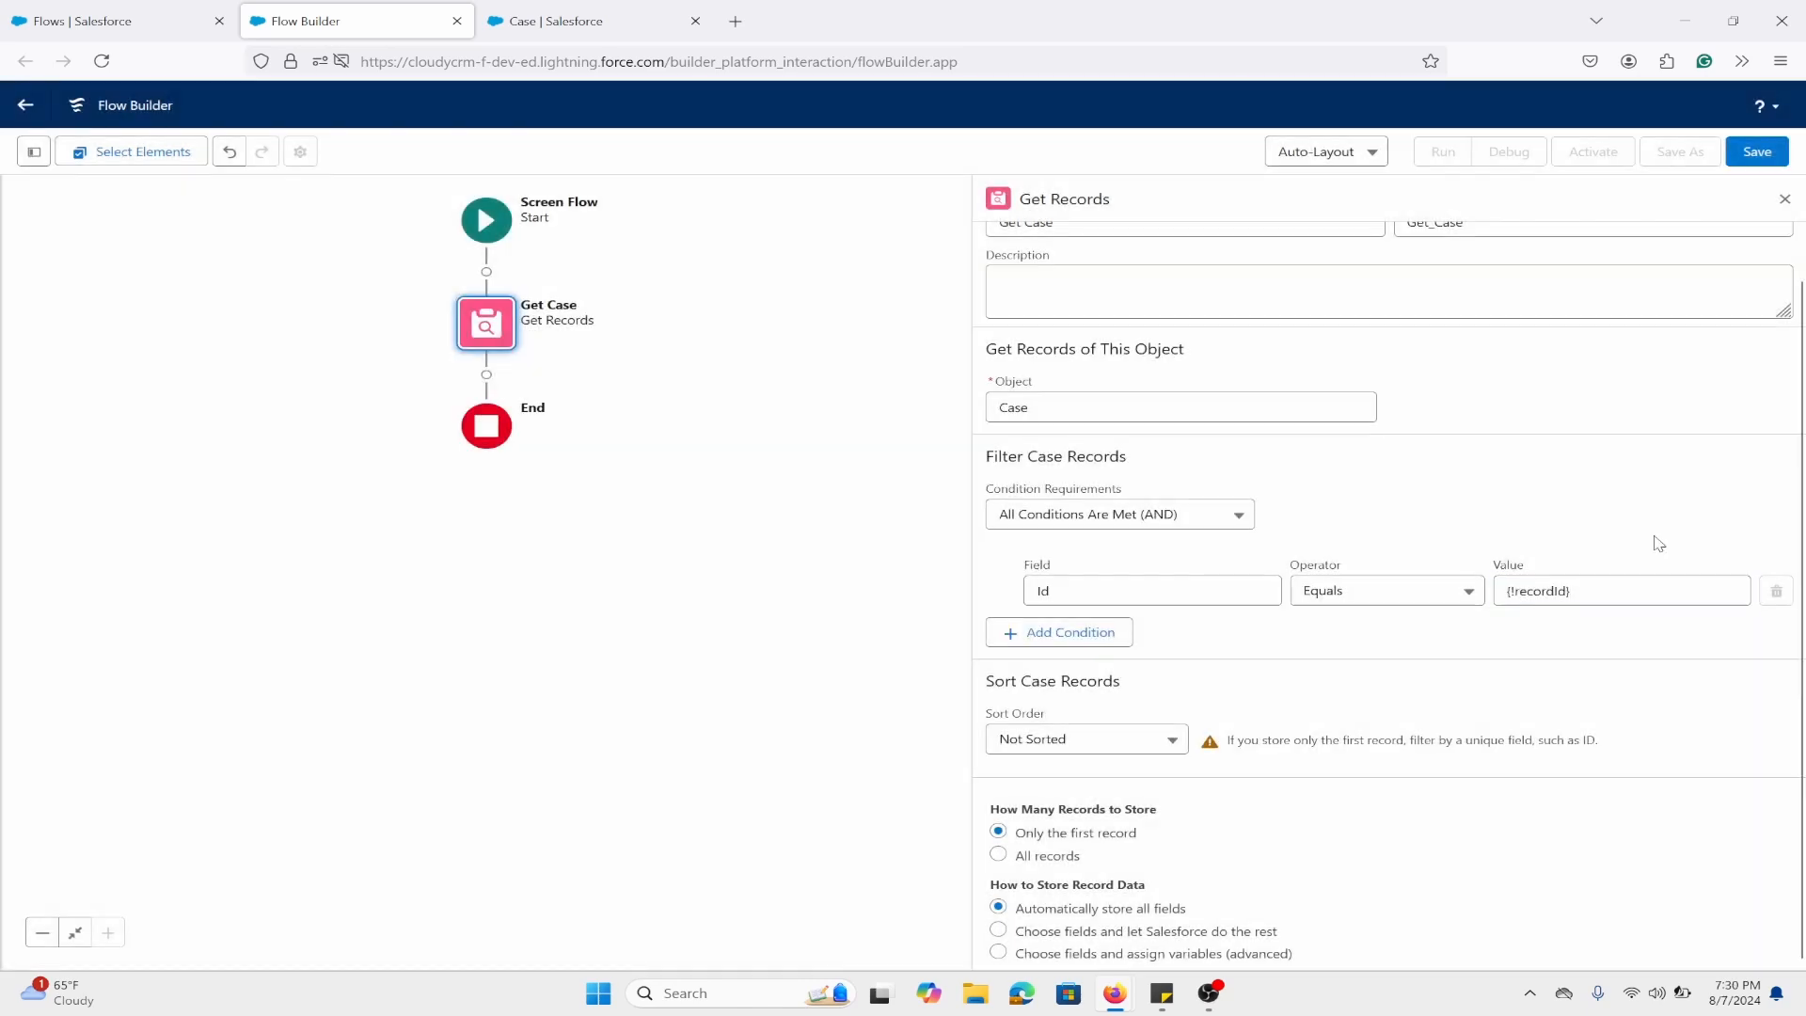
left_click(1599, 593)
left_click(1639, 670)
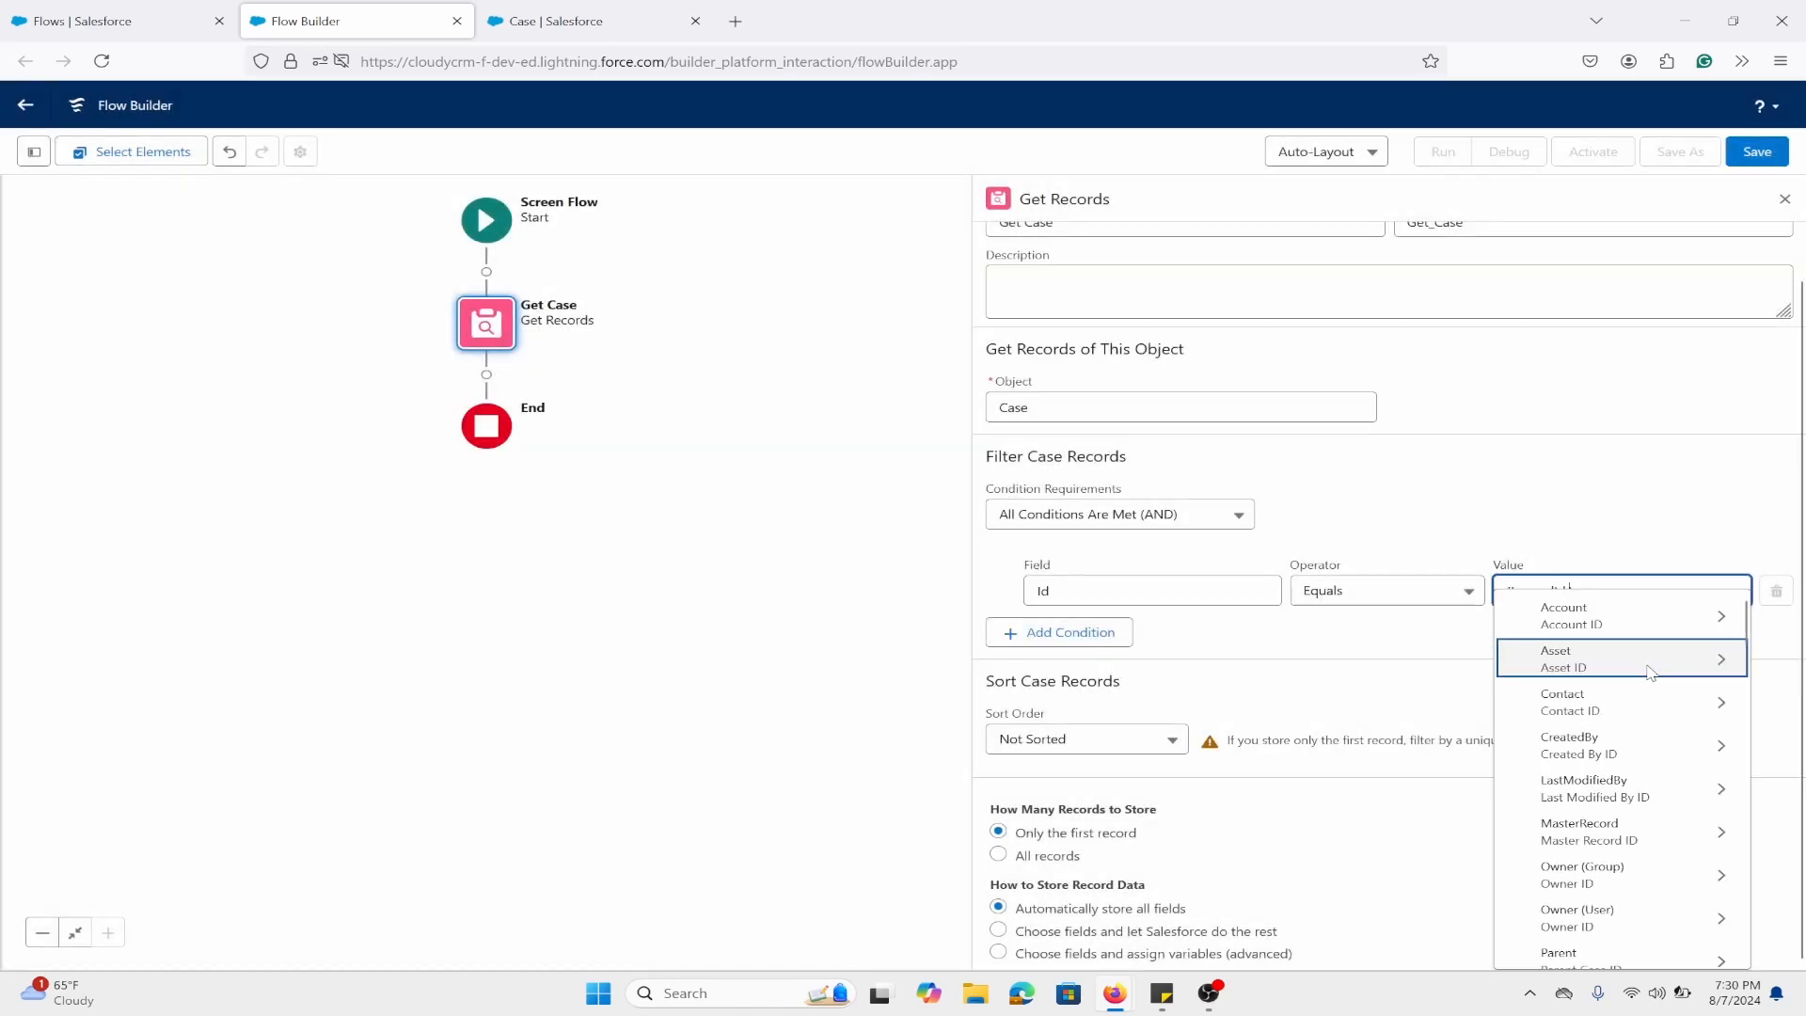
scroll(1647, 670, "down", 5)
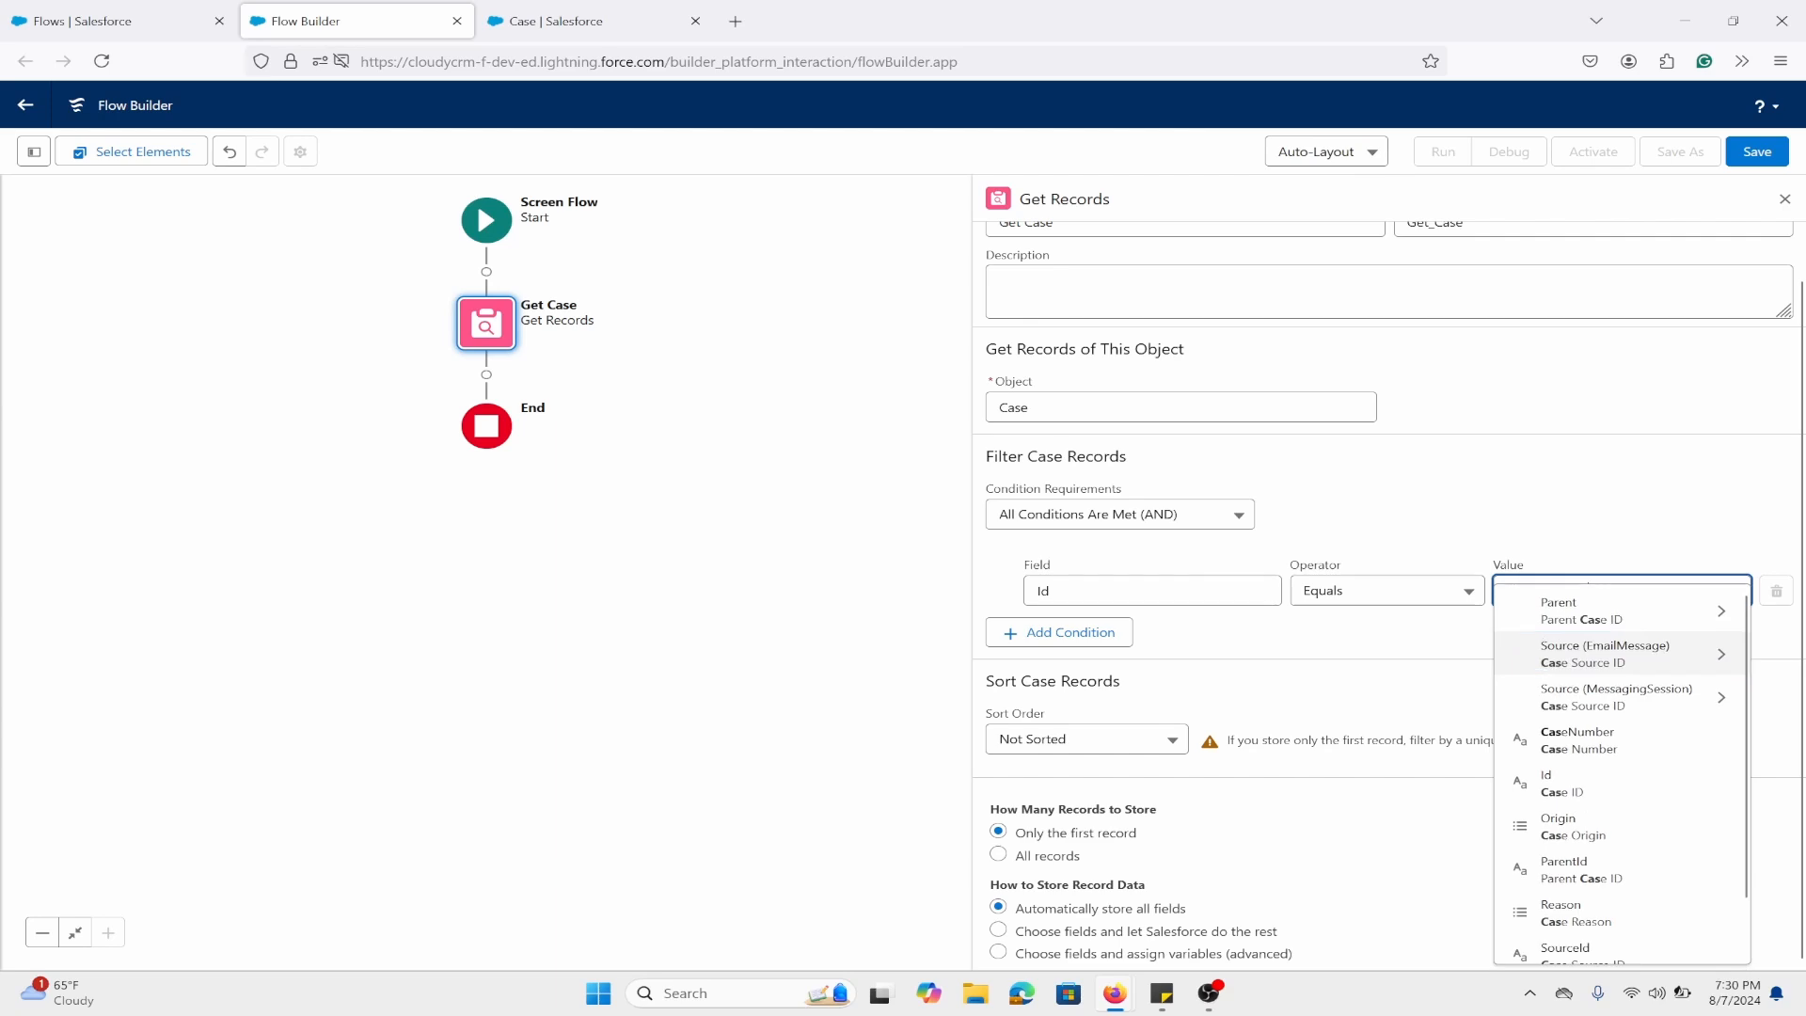
left_click(1622, 743)
left_click(1655, 508)
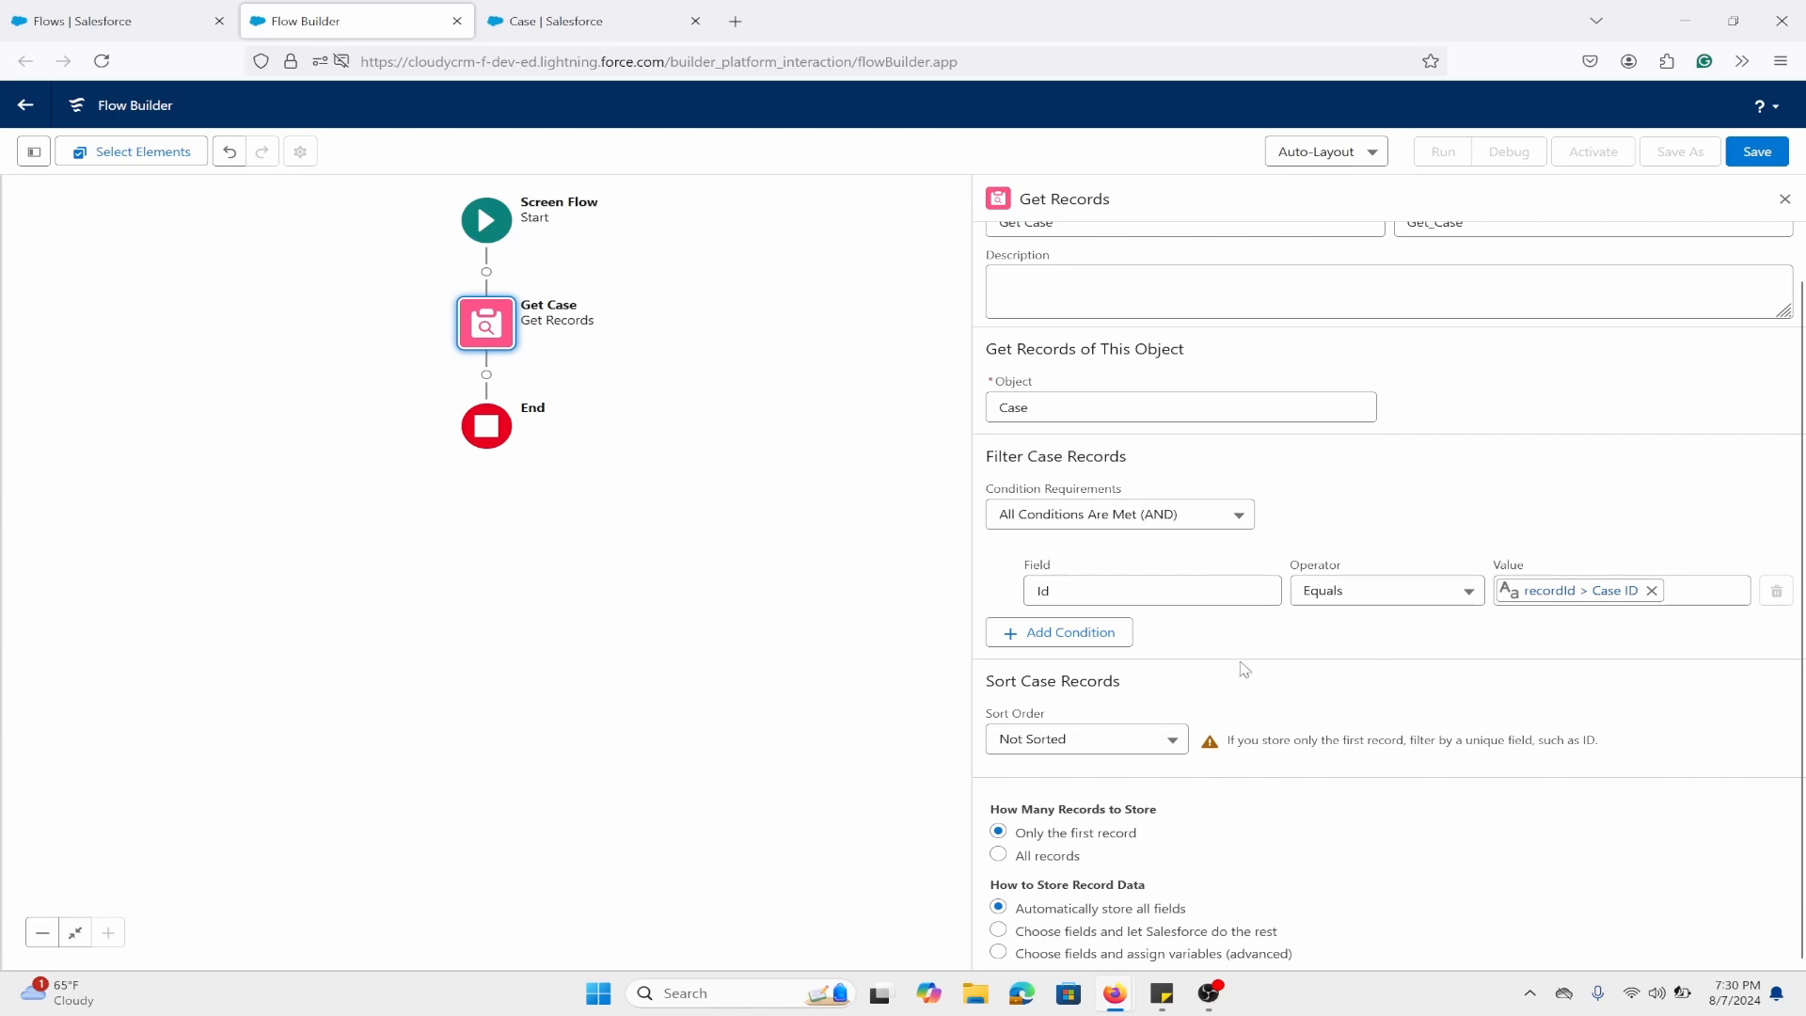
Save the flow as Complaint Screen Flow with the API name Complaint_Screen_Flow, and close the Get Case element's properties.
left_click(1758, 153)
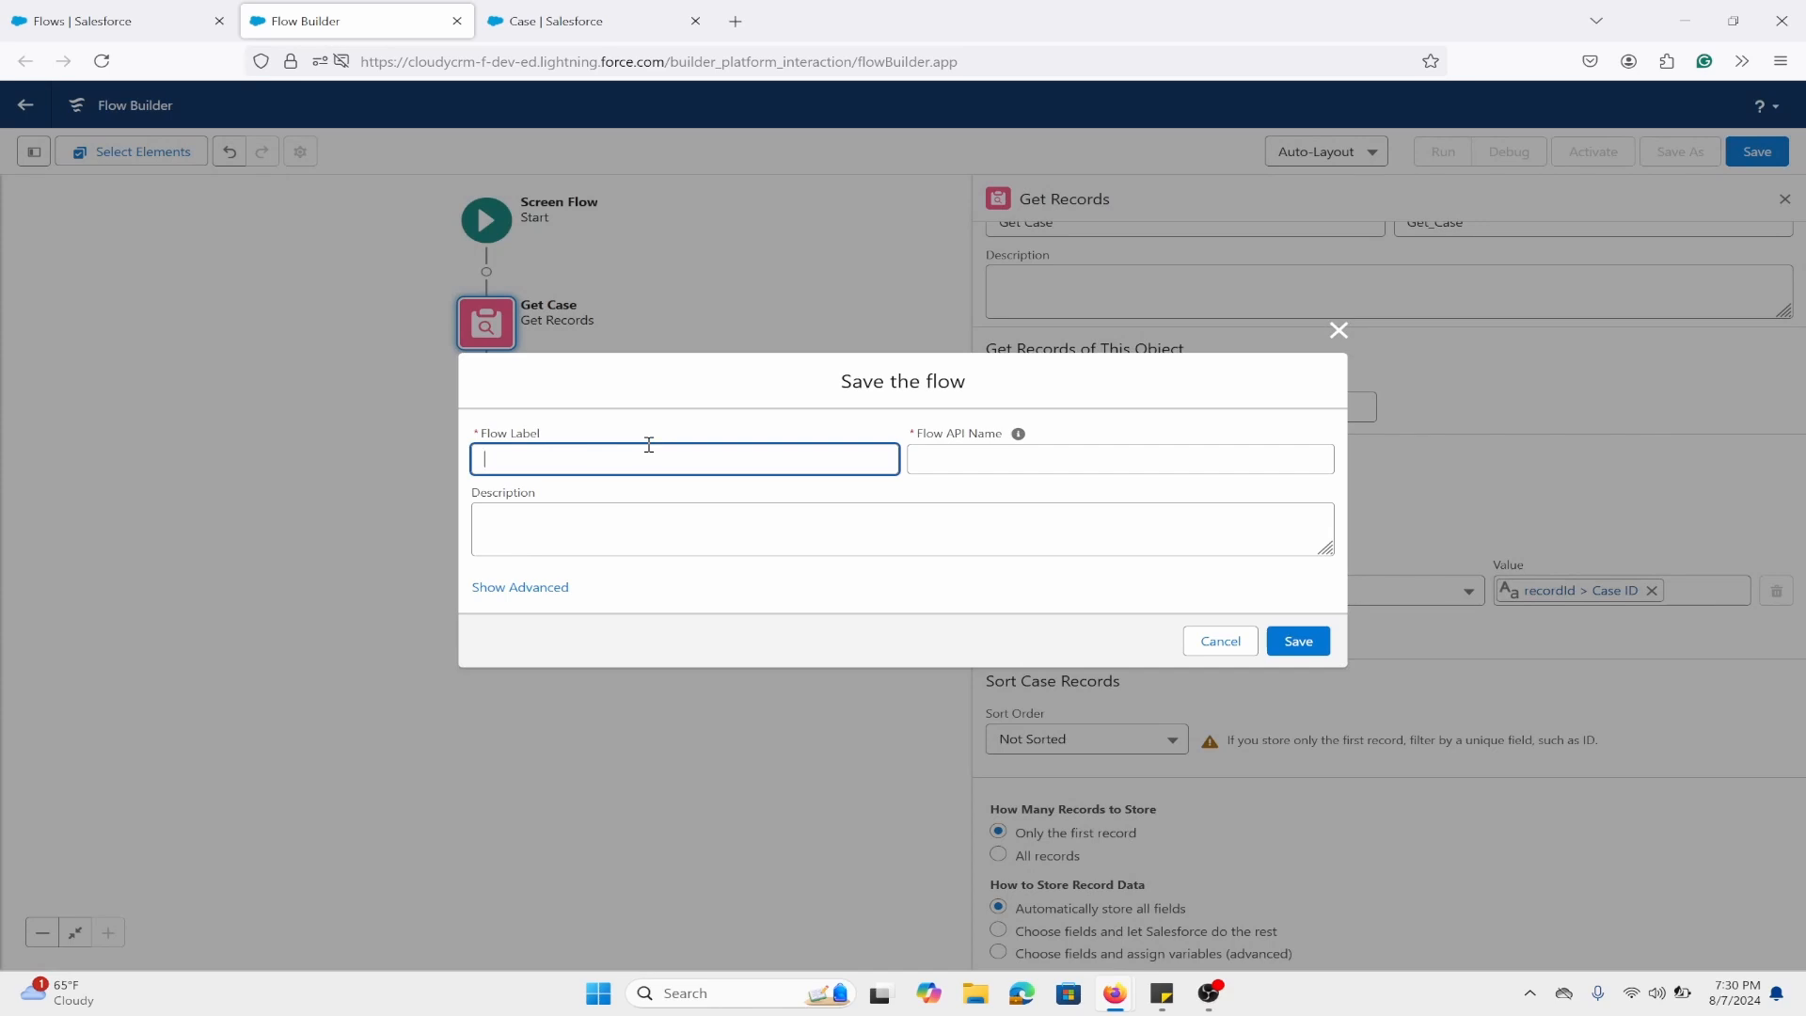
type("Complaint Screen Flow")
key("Tab")
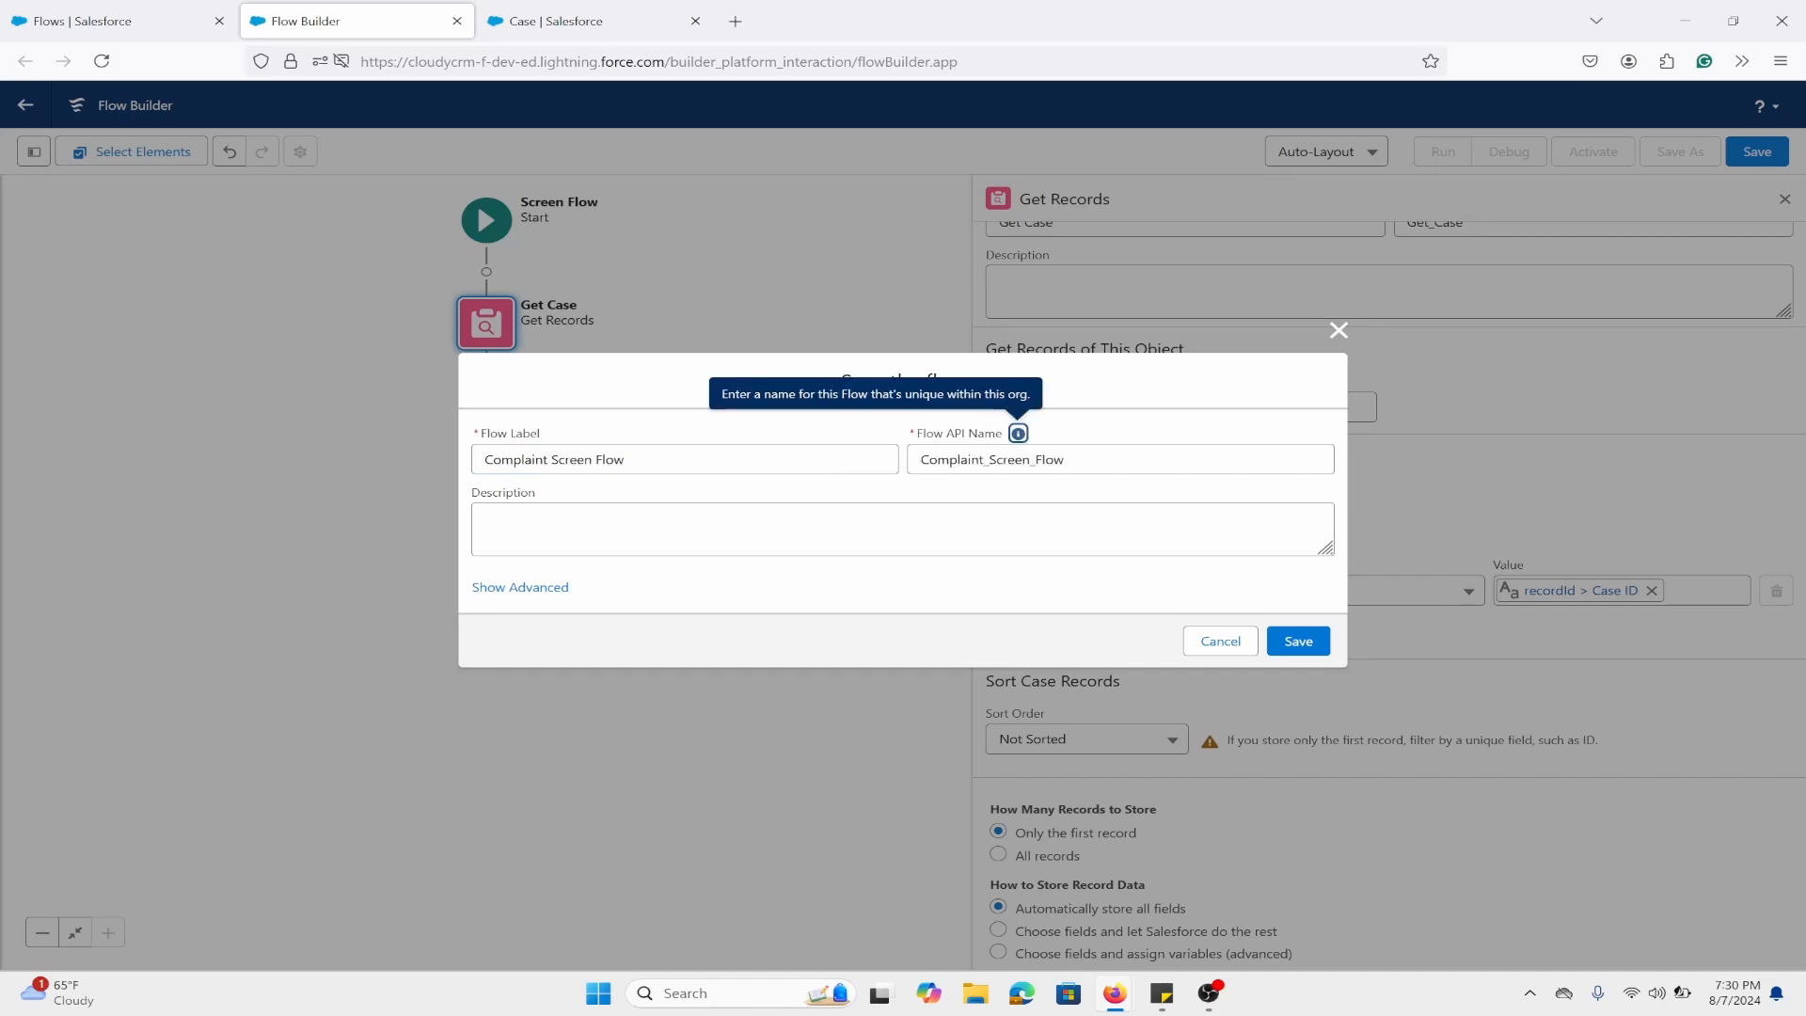
left_click(1298, 643)
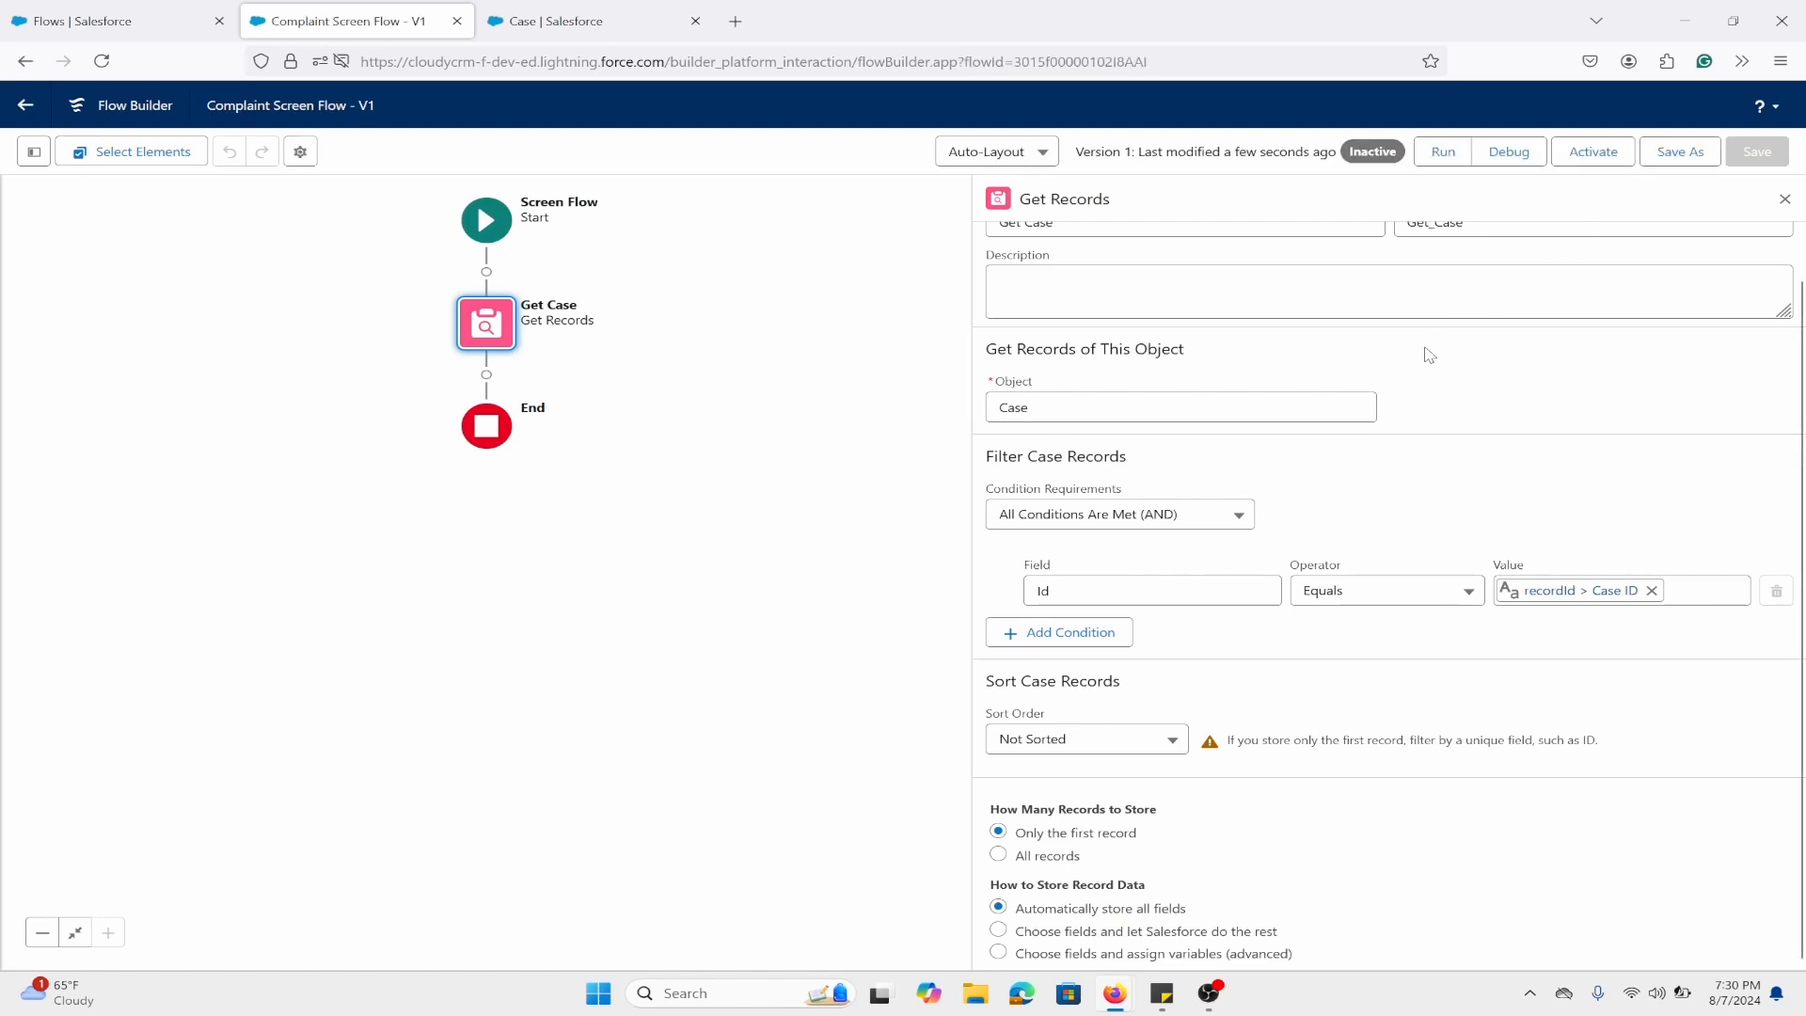
left_click(1784, 198)
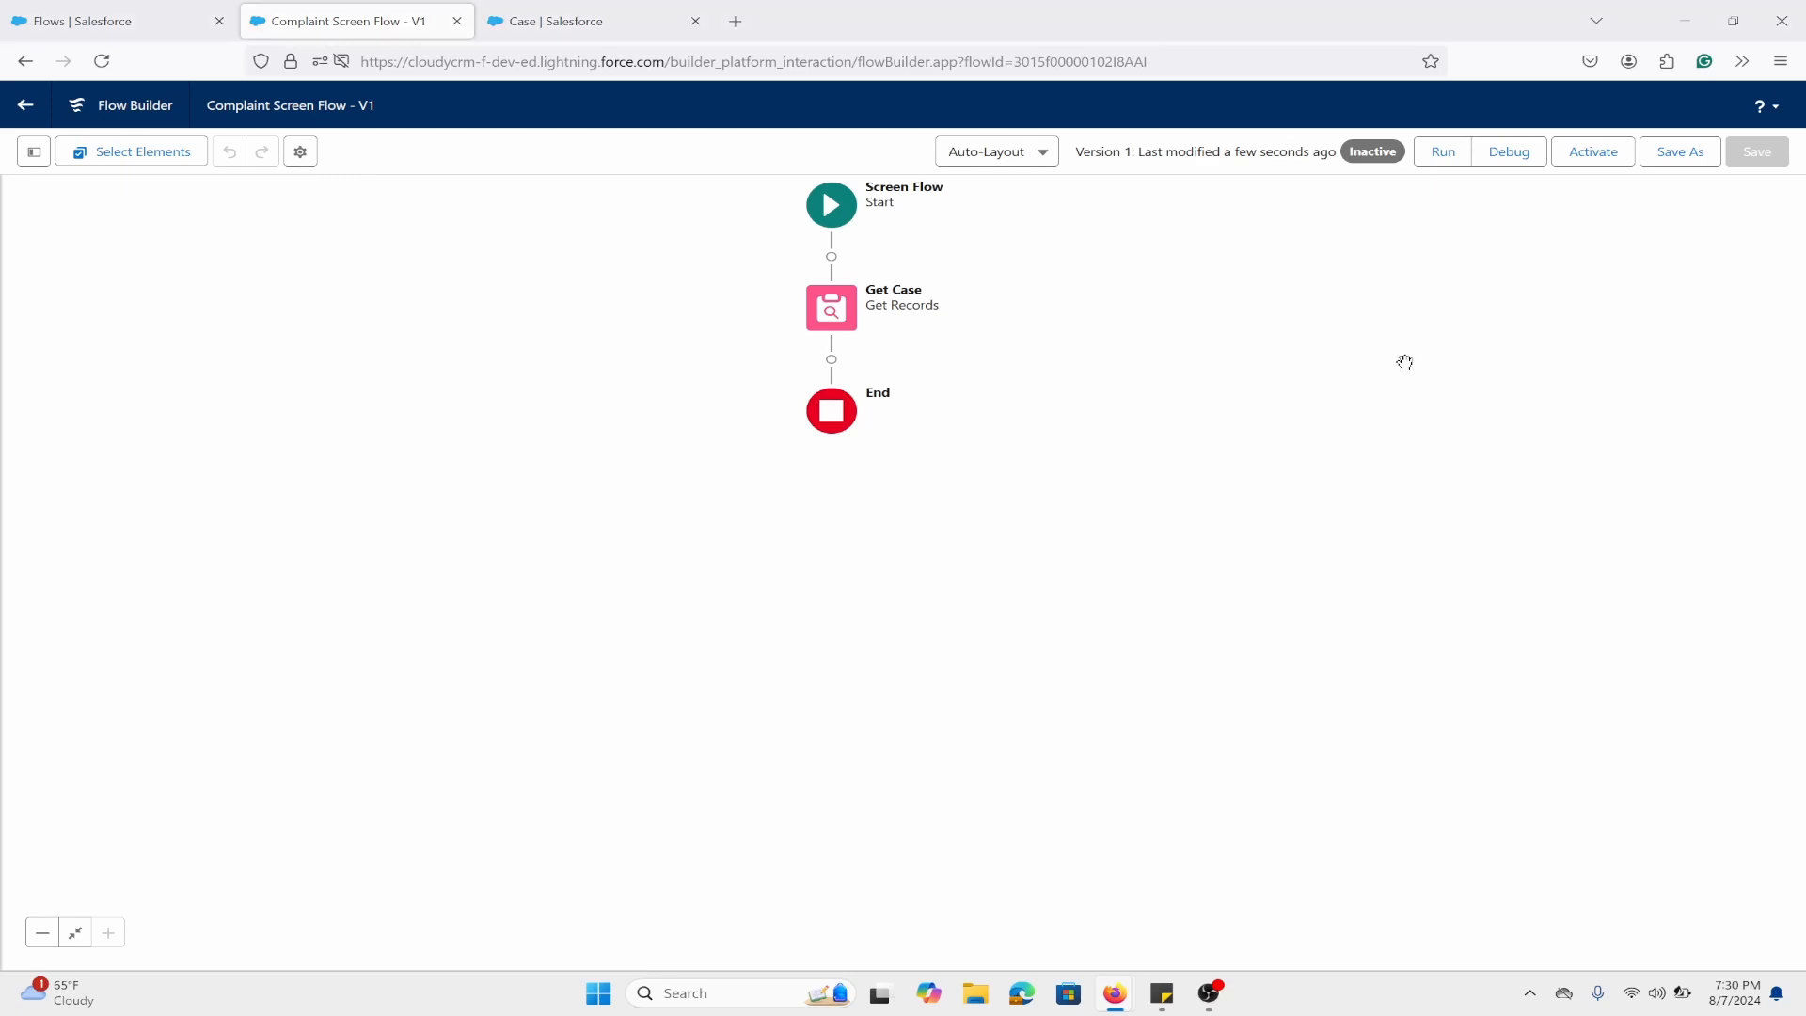
Add a Screen element after Get Case, labelled Complaint Screen with the API name Complaint_Screen.
left_click(831, 359)
left_click(743, 510)
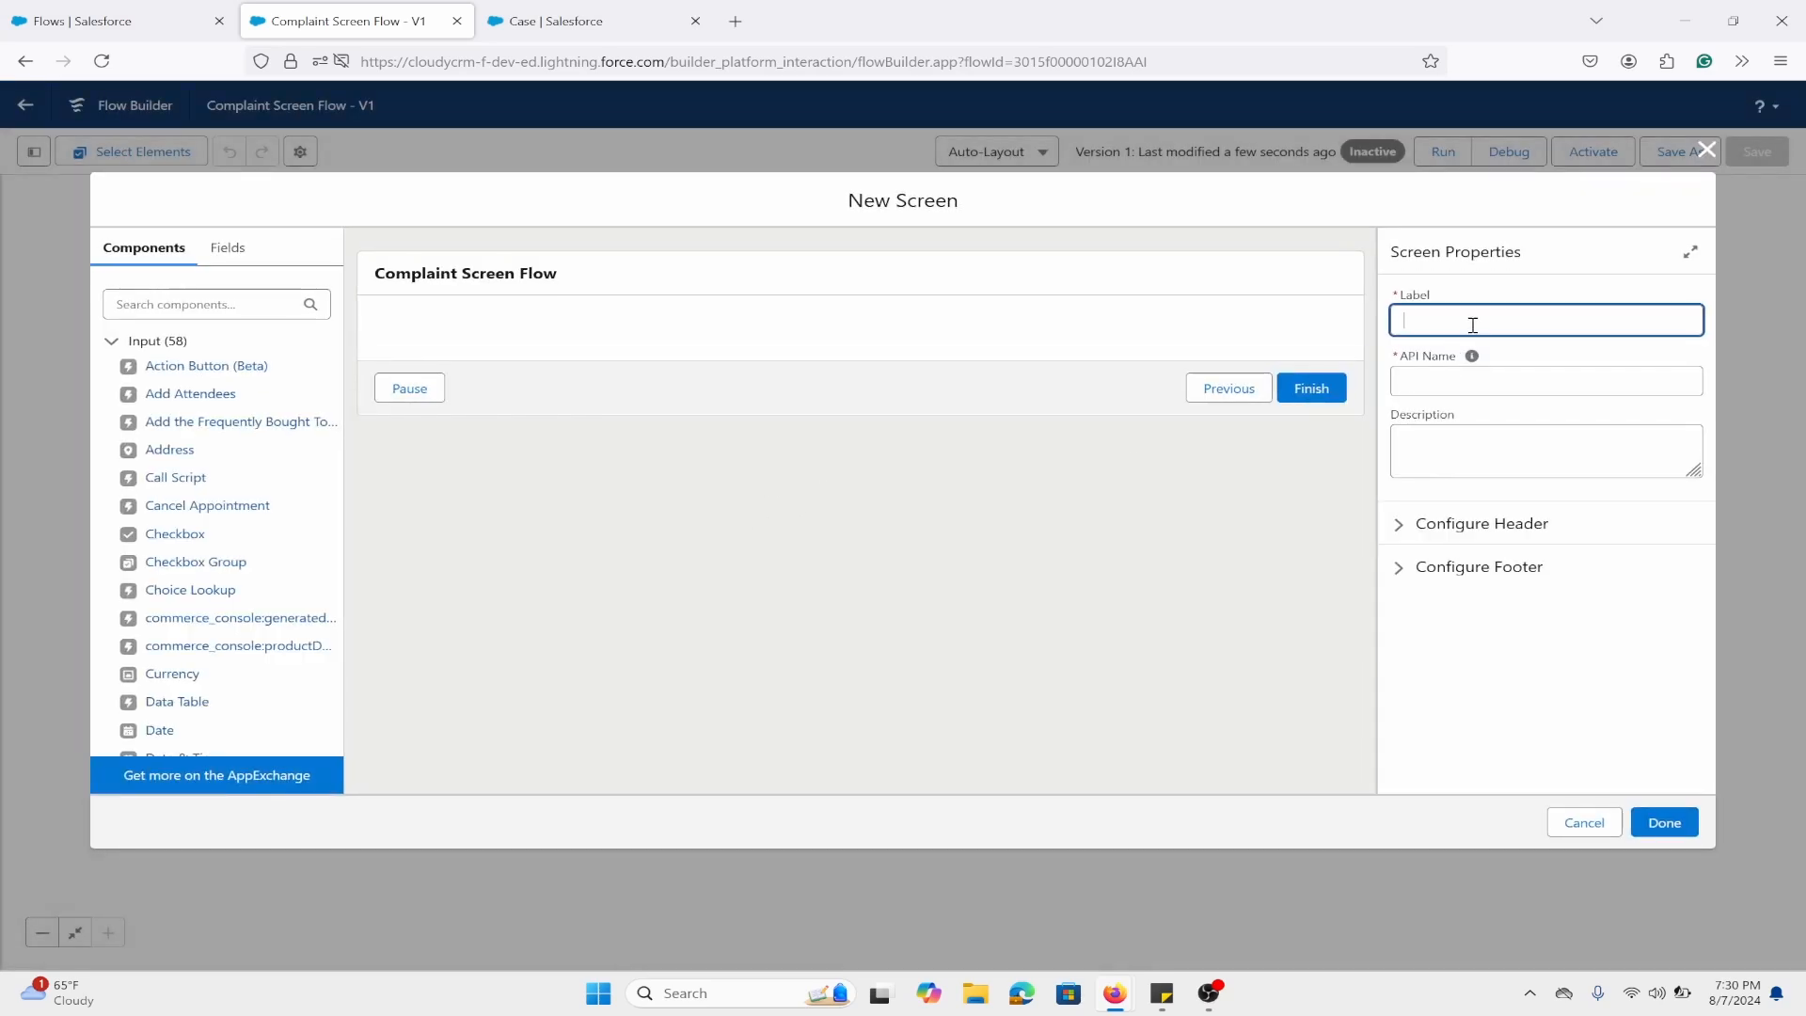
type("Complaint Screen")
left_click(1471, 355)
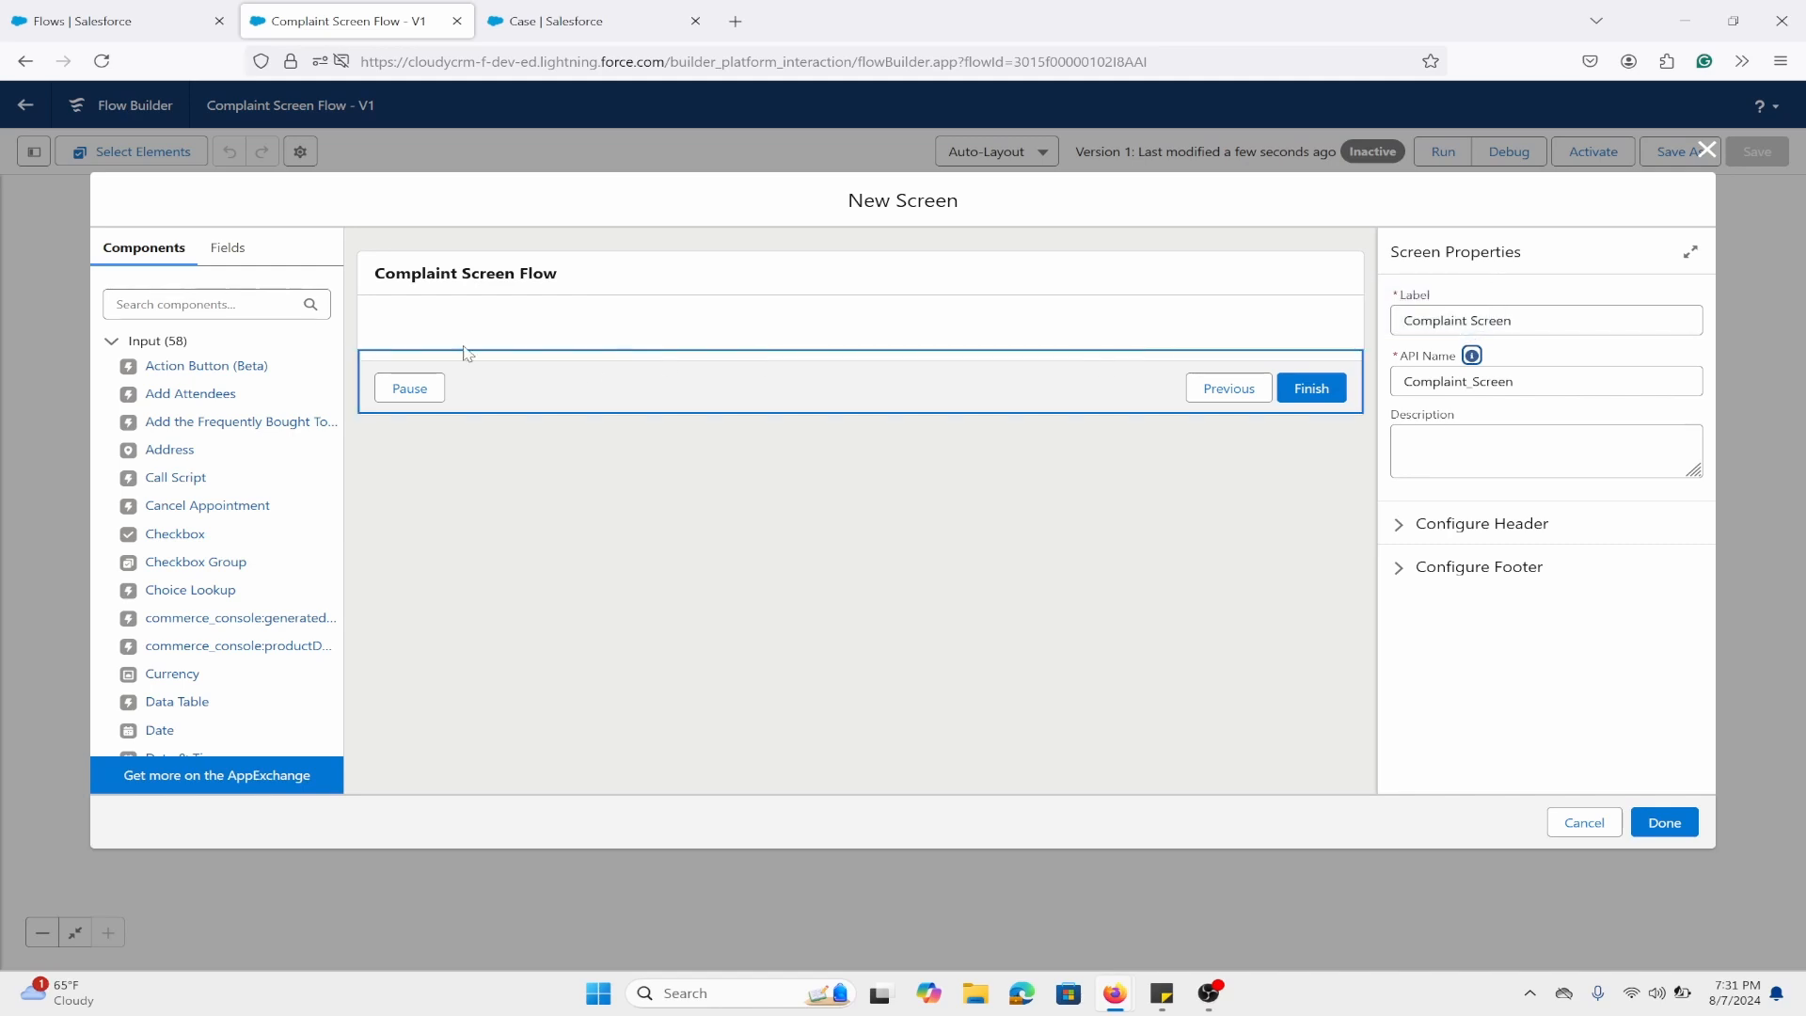
Add a Radio Buttons component to the screen, labelled Complaint Type with the API name Complaint_Type.
left_click(208, 303)
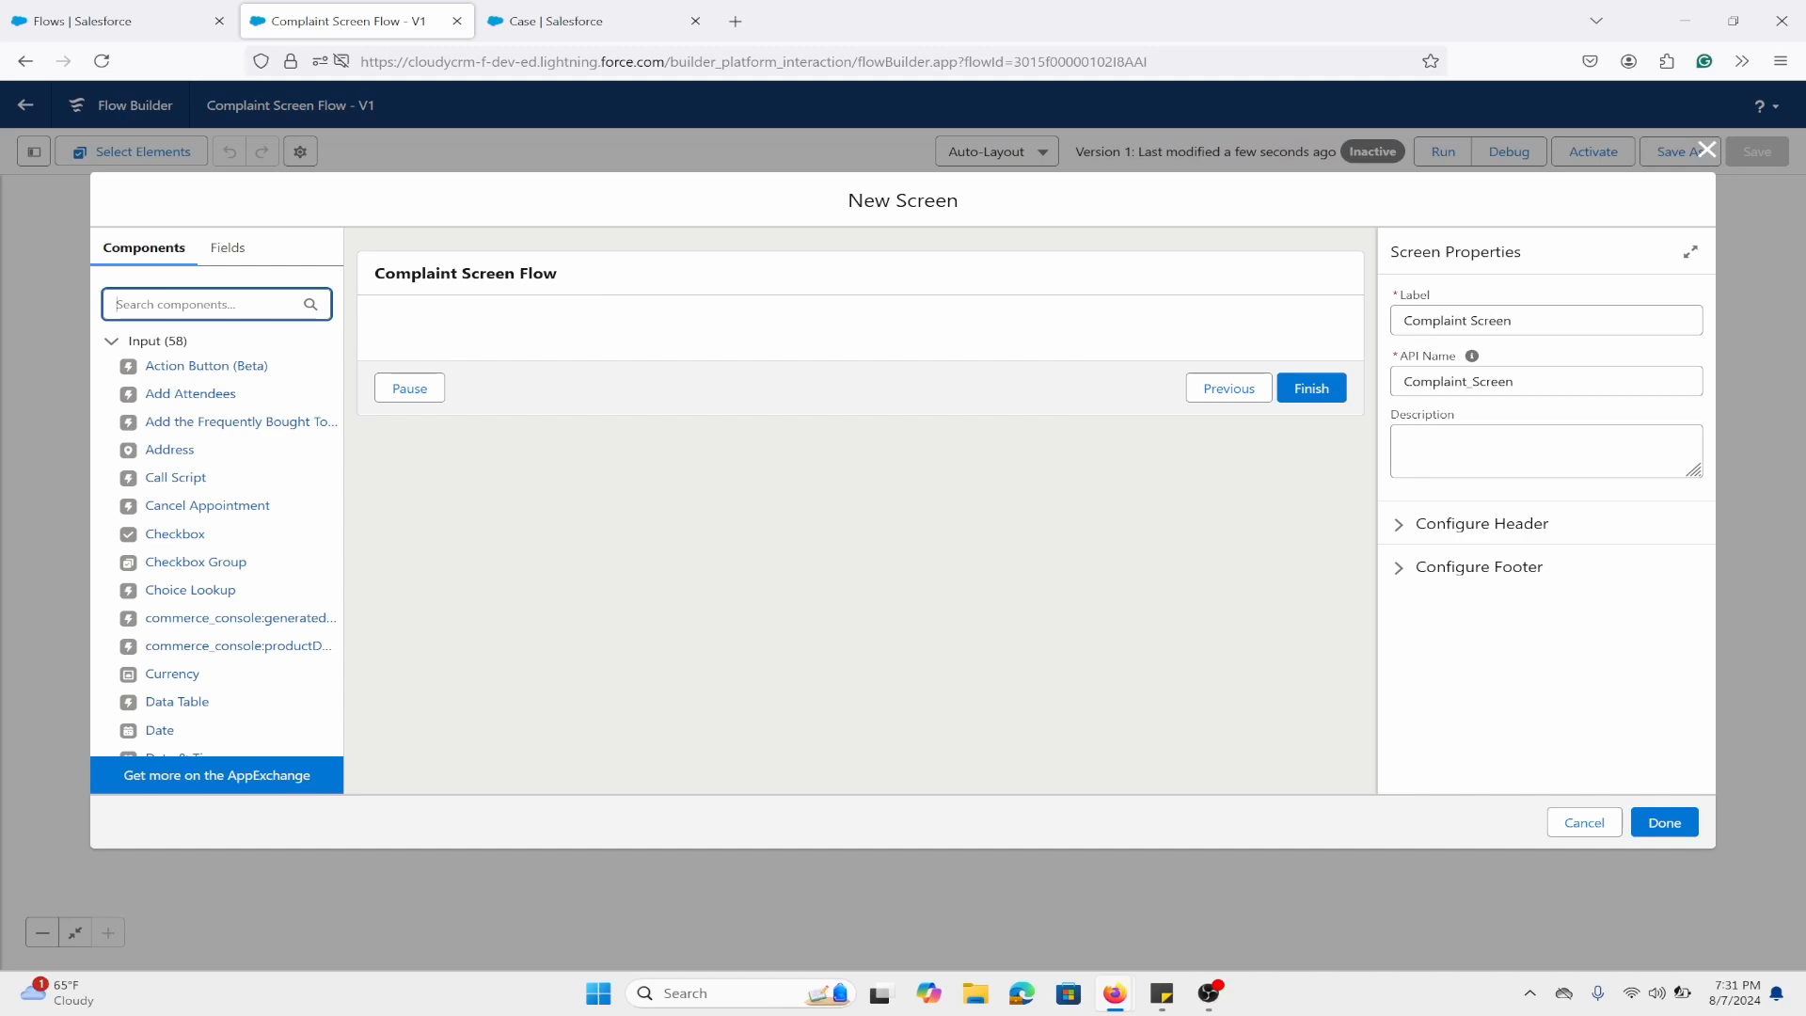
type("rad")
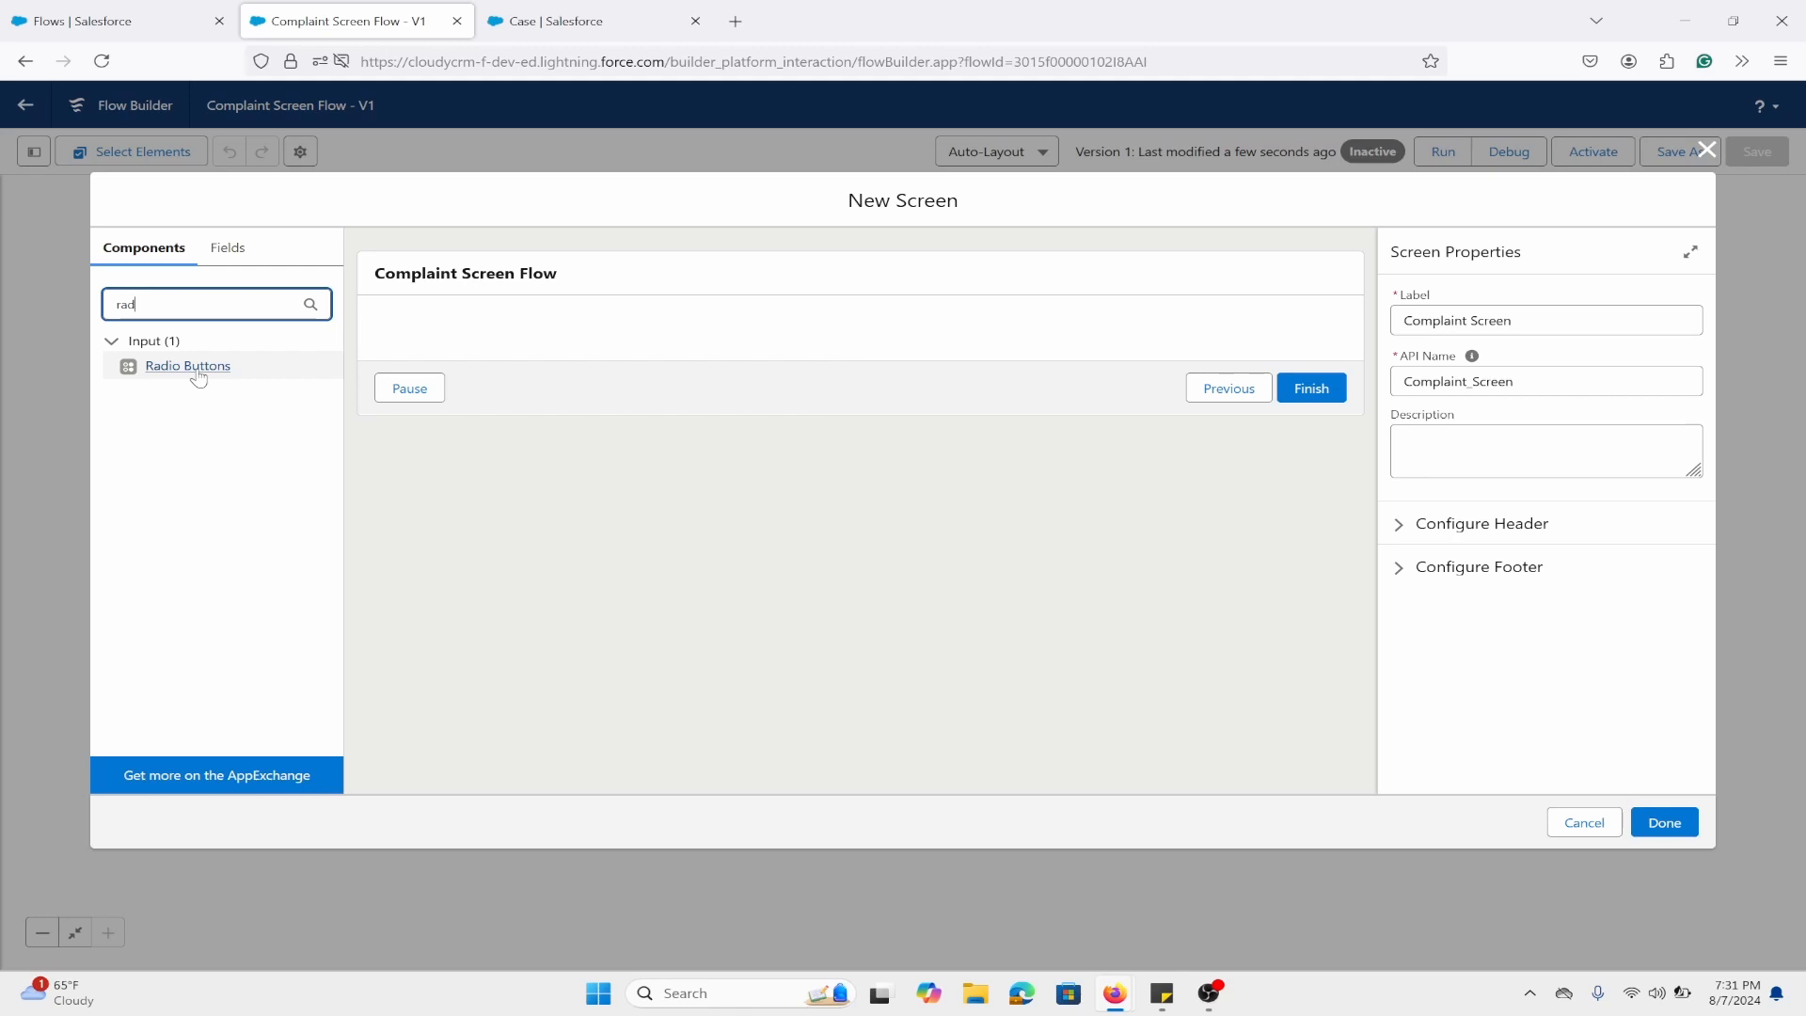
left_click_drag(198, 376, 539, 327)
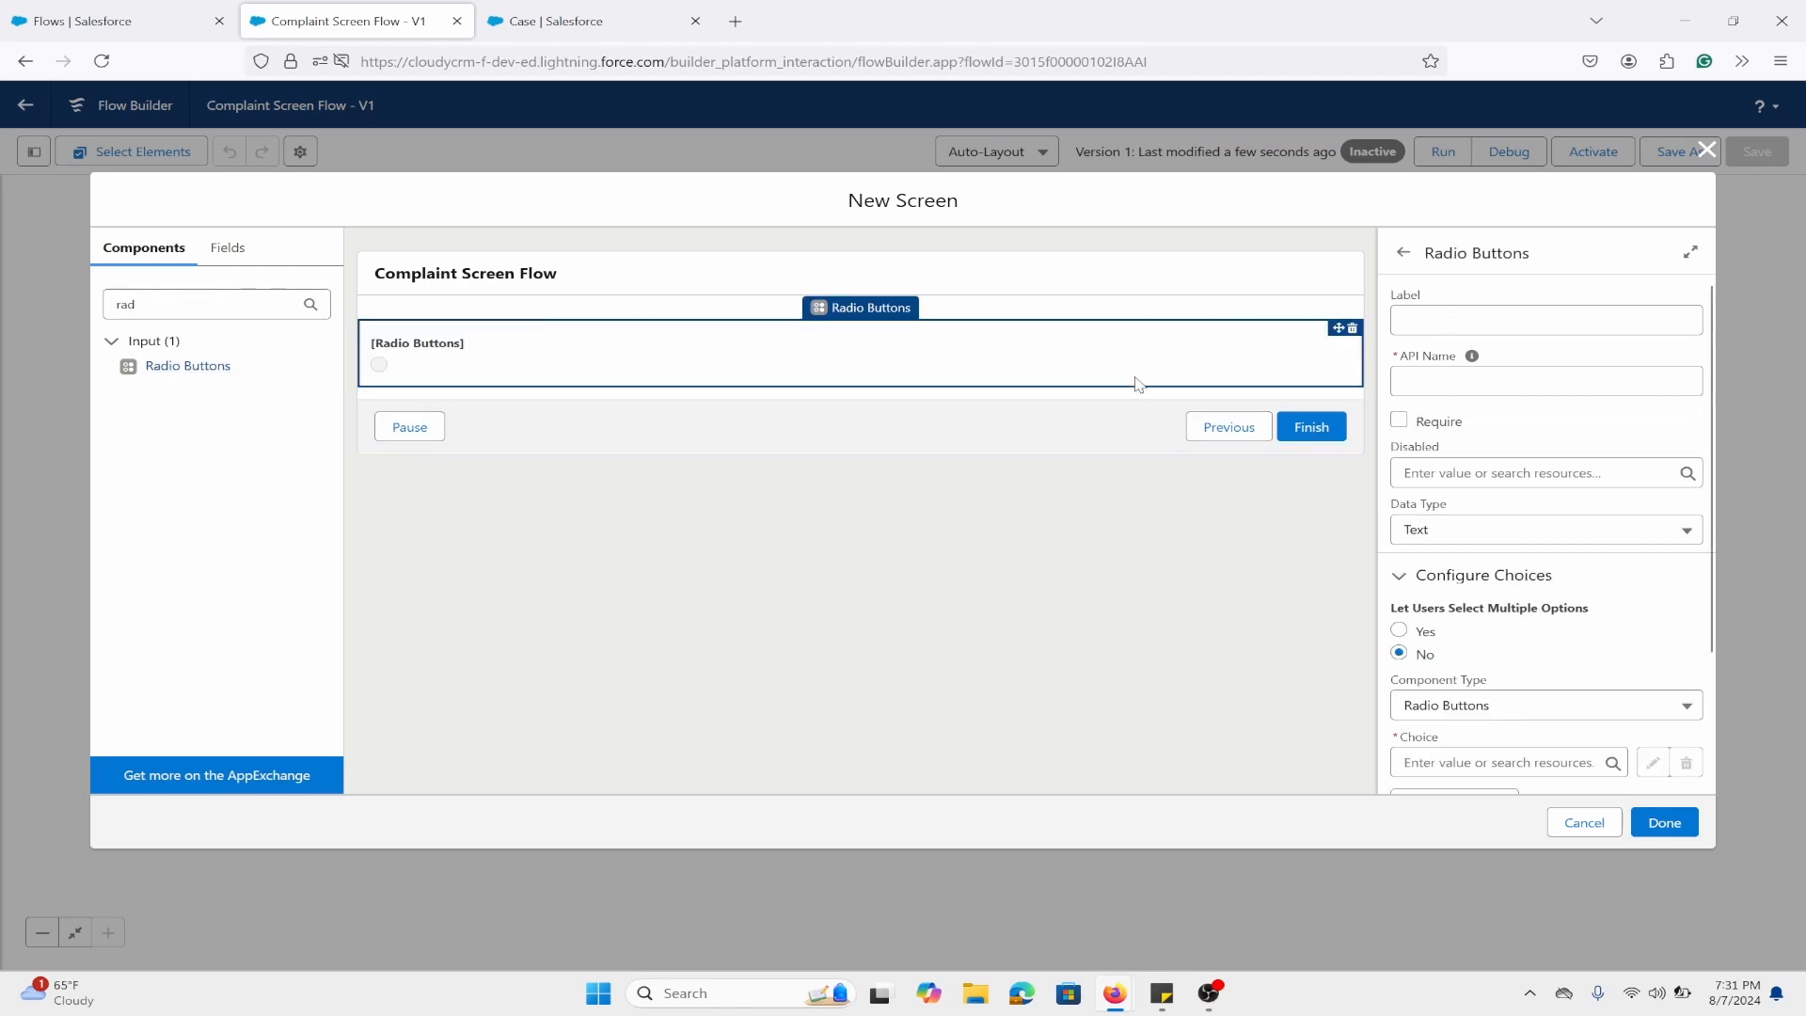
left_click(1494, 316)
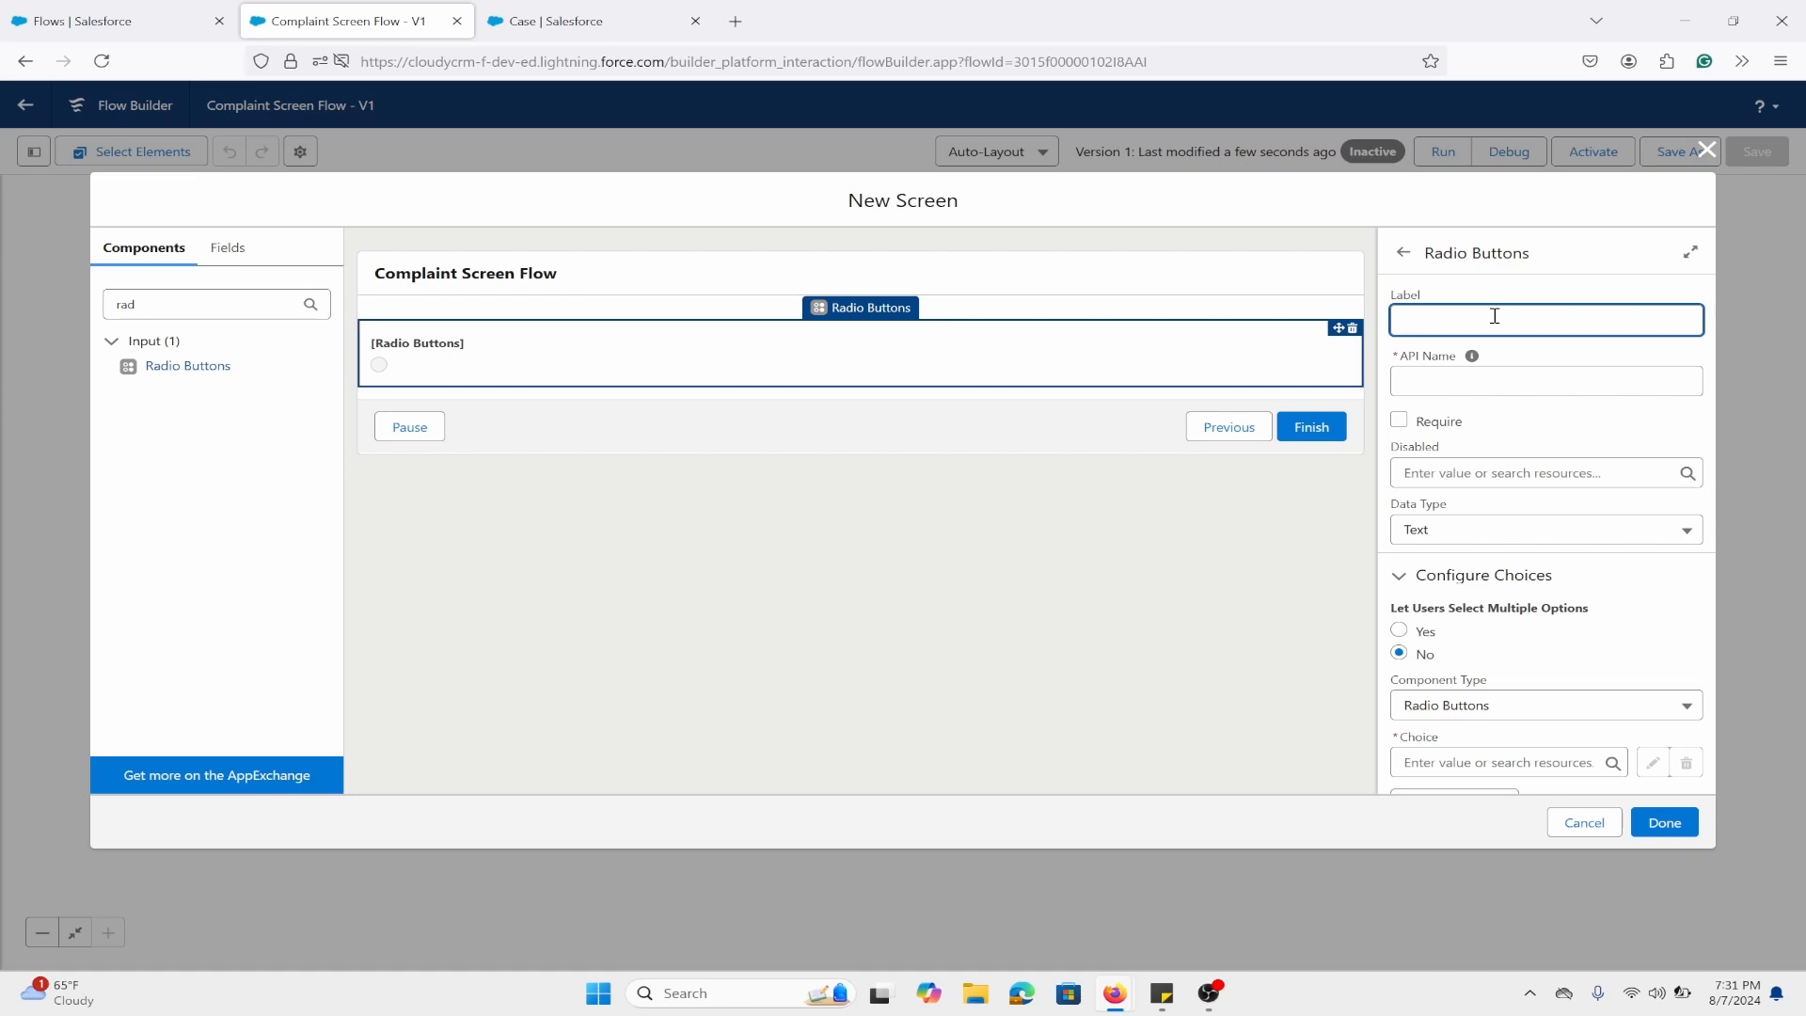
type("Complaint Type")
left_click(1511, 375)
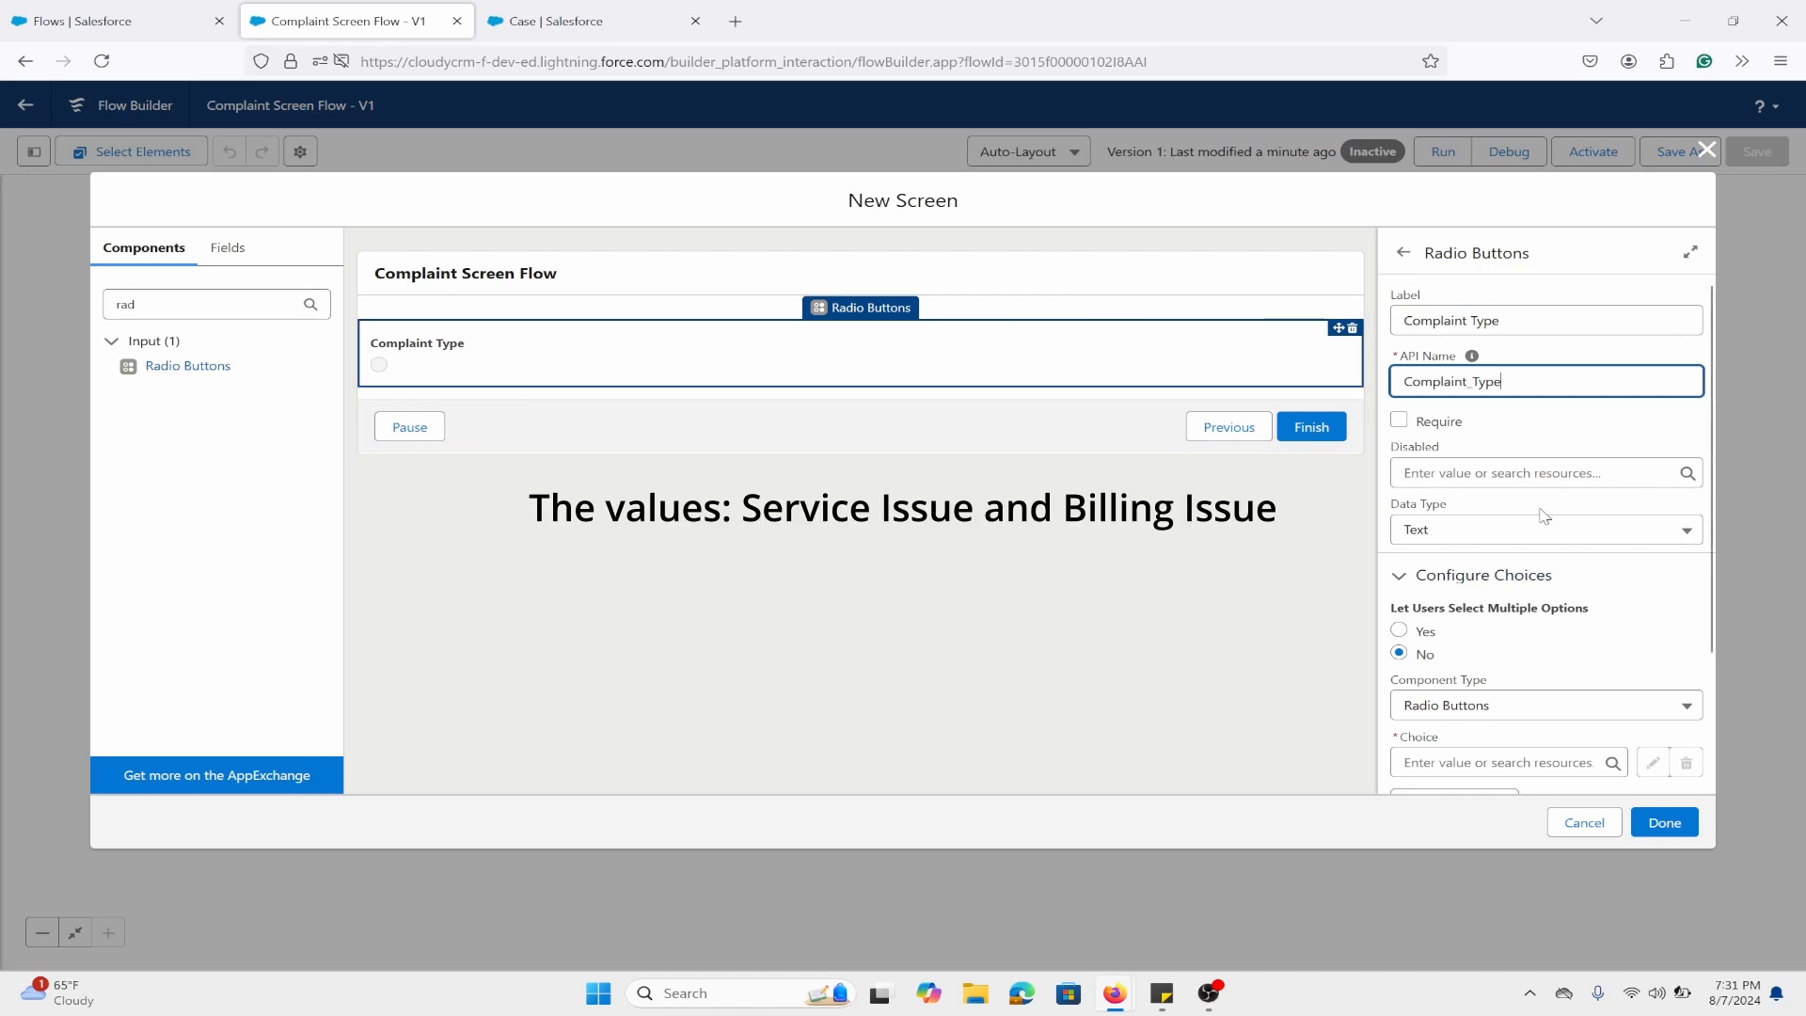
Start a new Picklist Choice Set resource with the API name ComplaintSelection as the radio buttons' choice.
scroll(1569, 598, "down", 2)
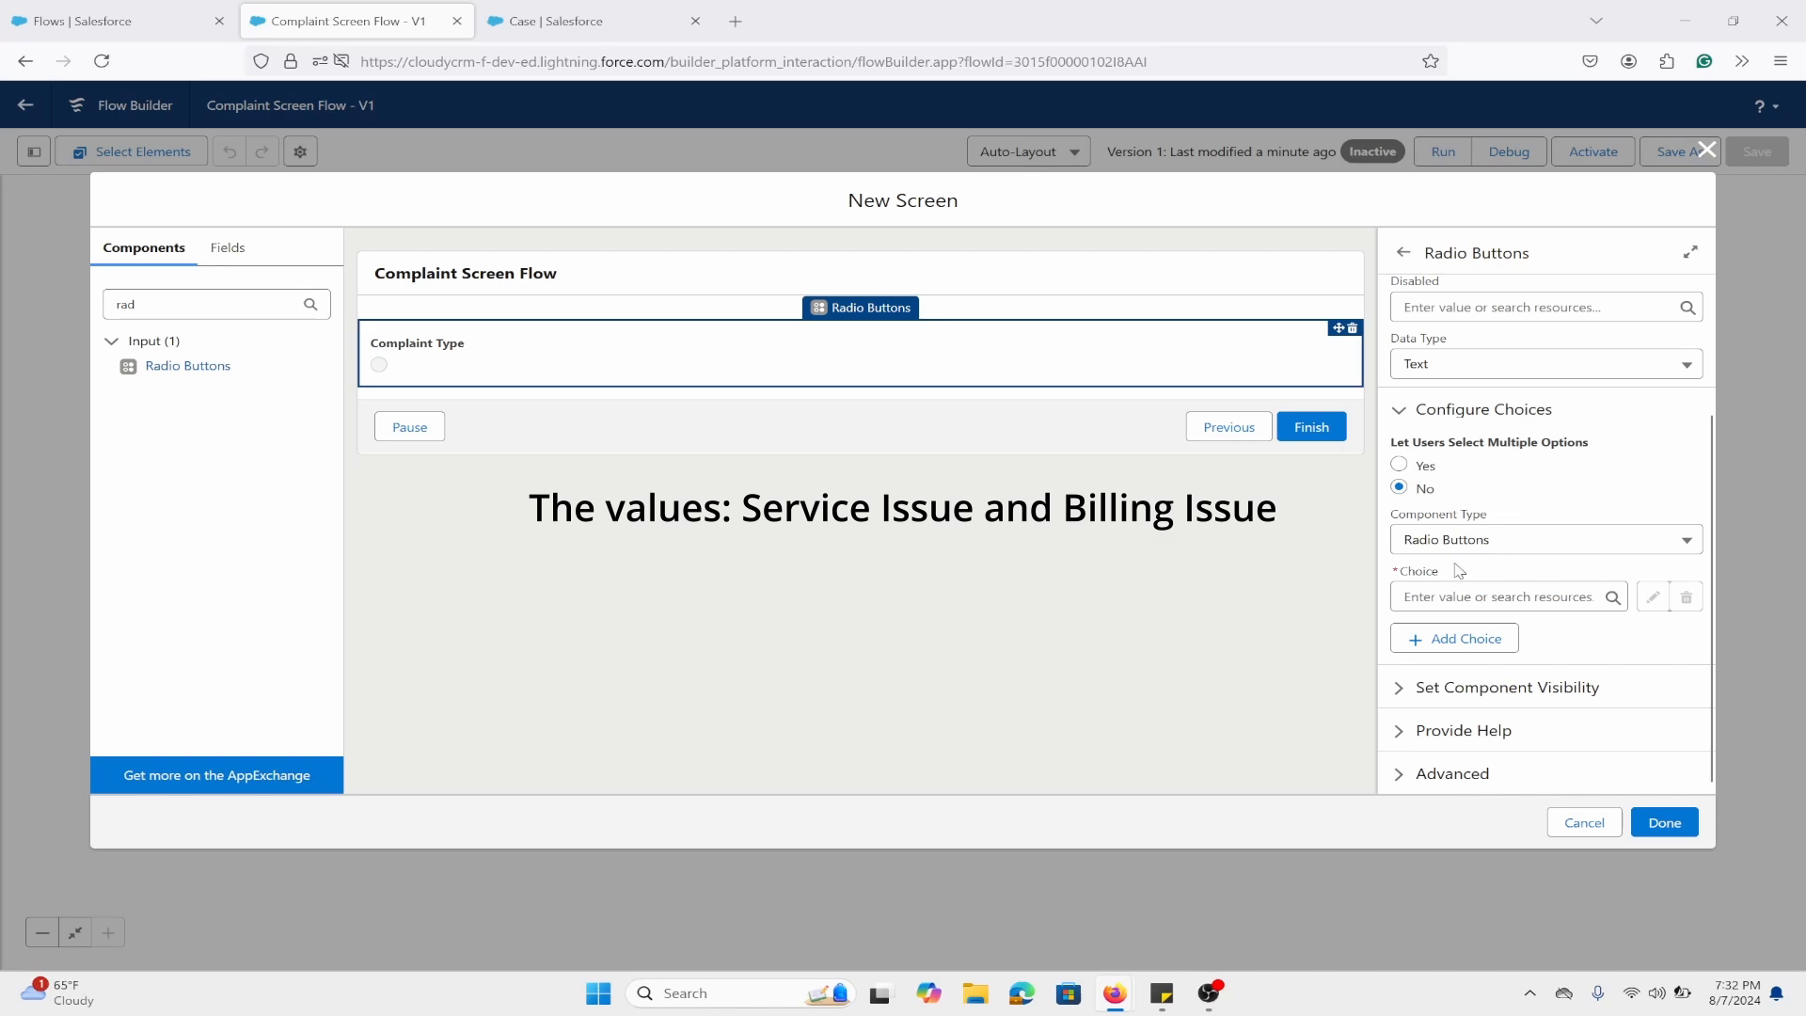
left_click(1479, 596)
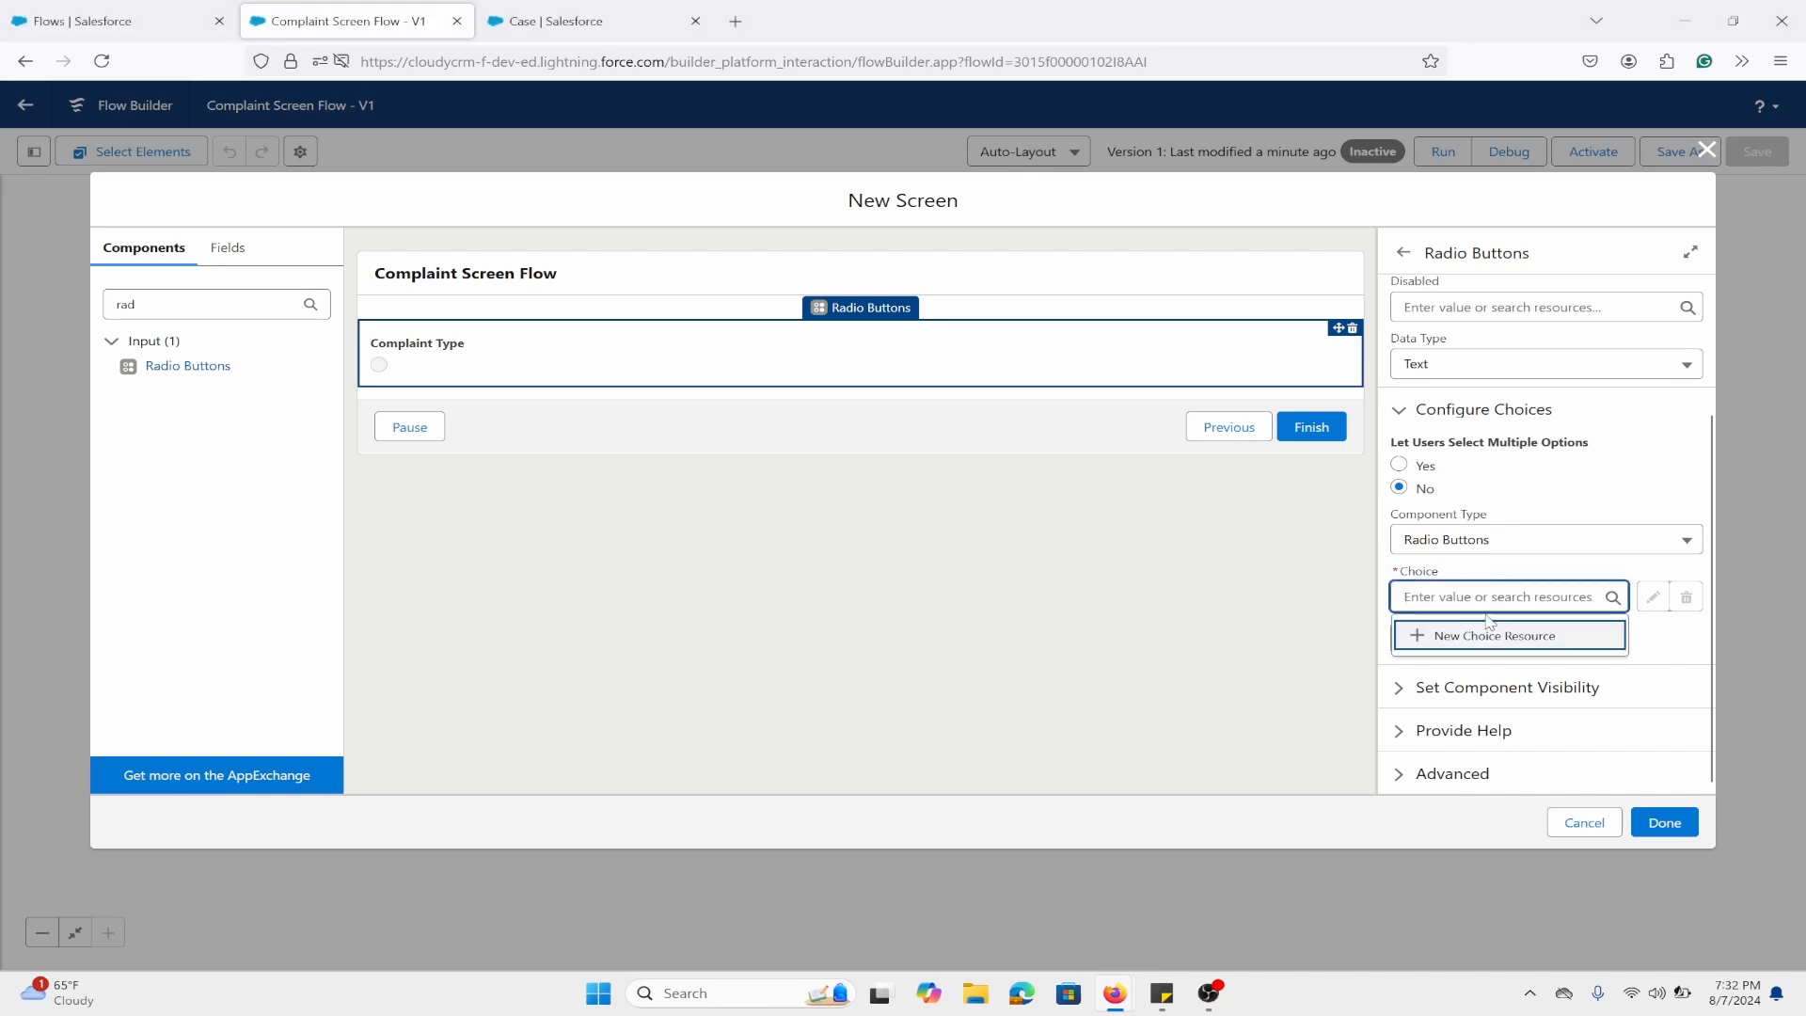
left_click(1493, 636)
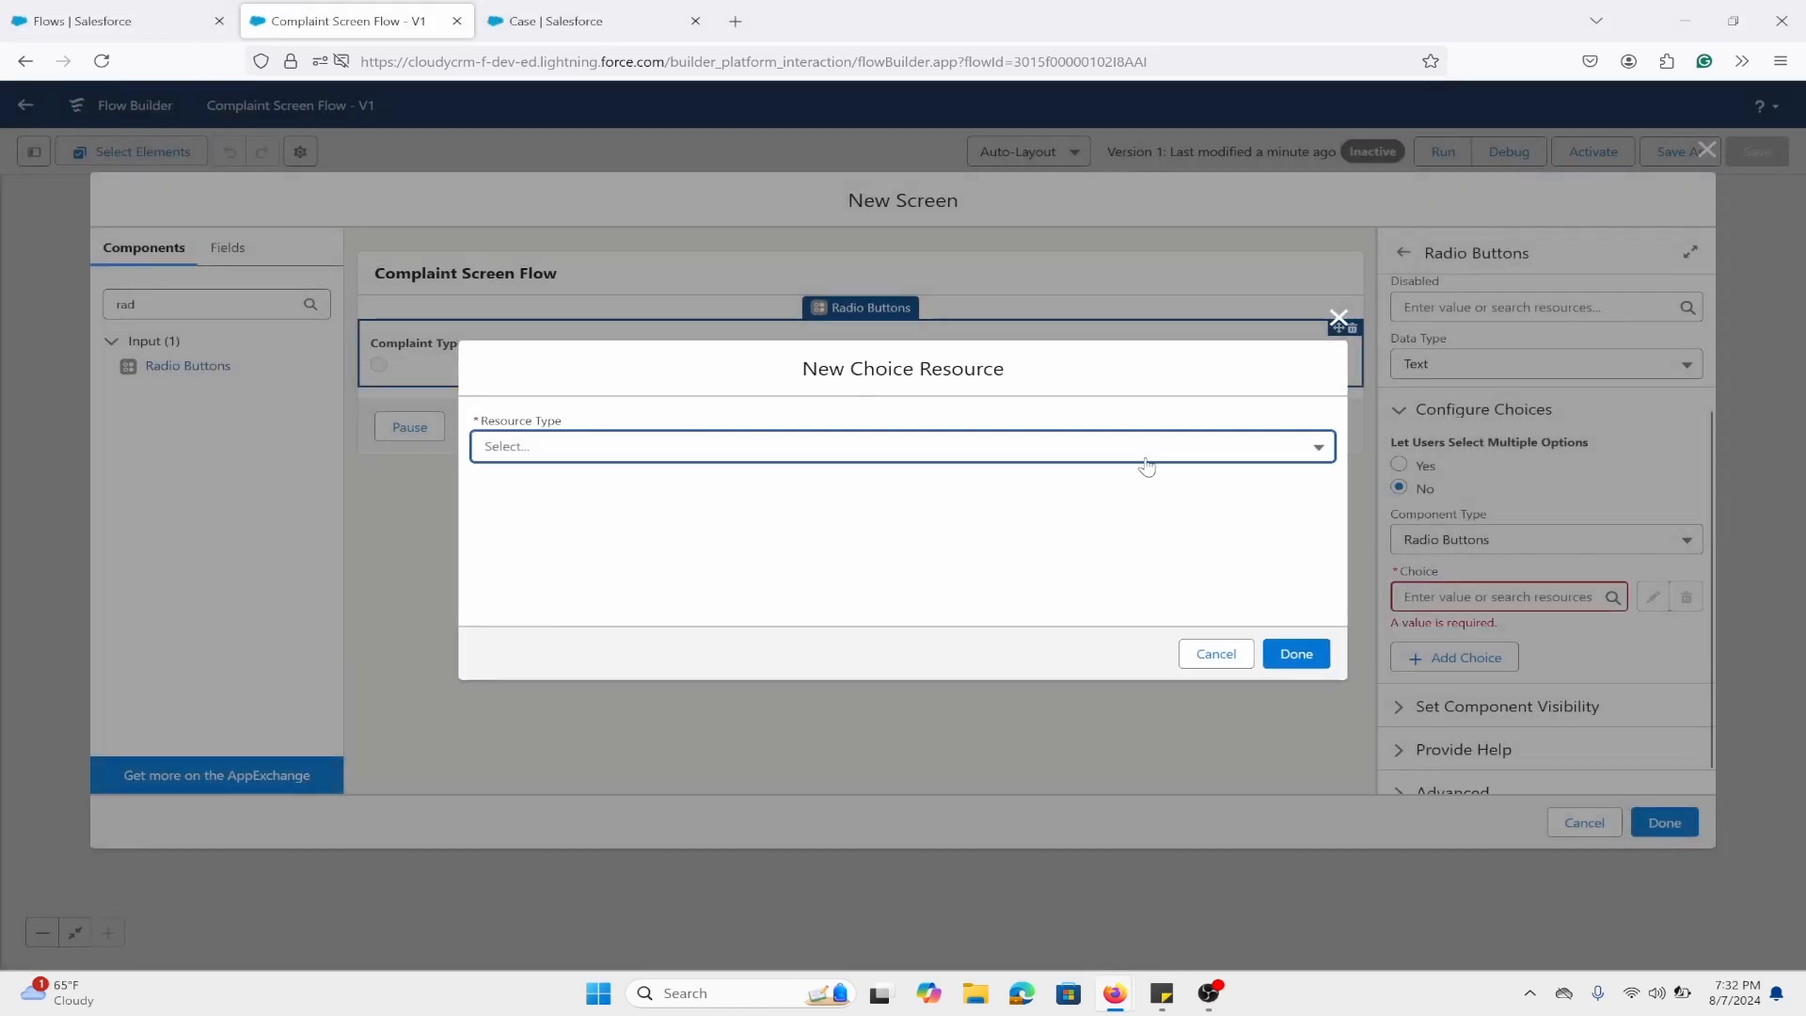
left_click(1006, 459)
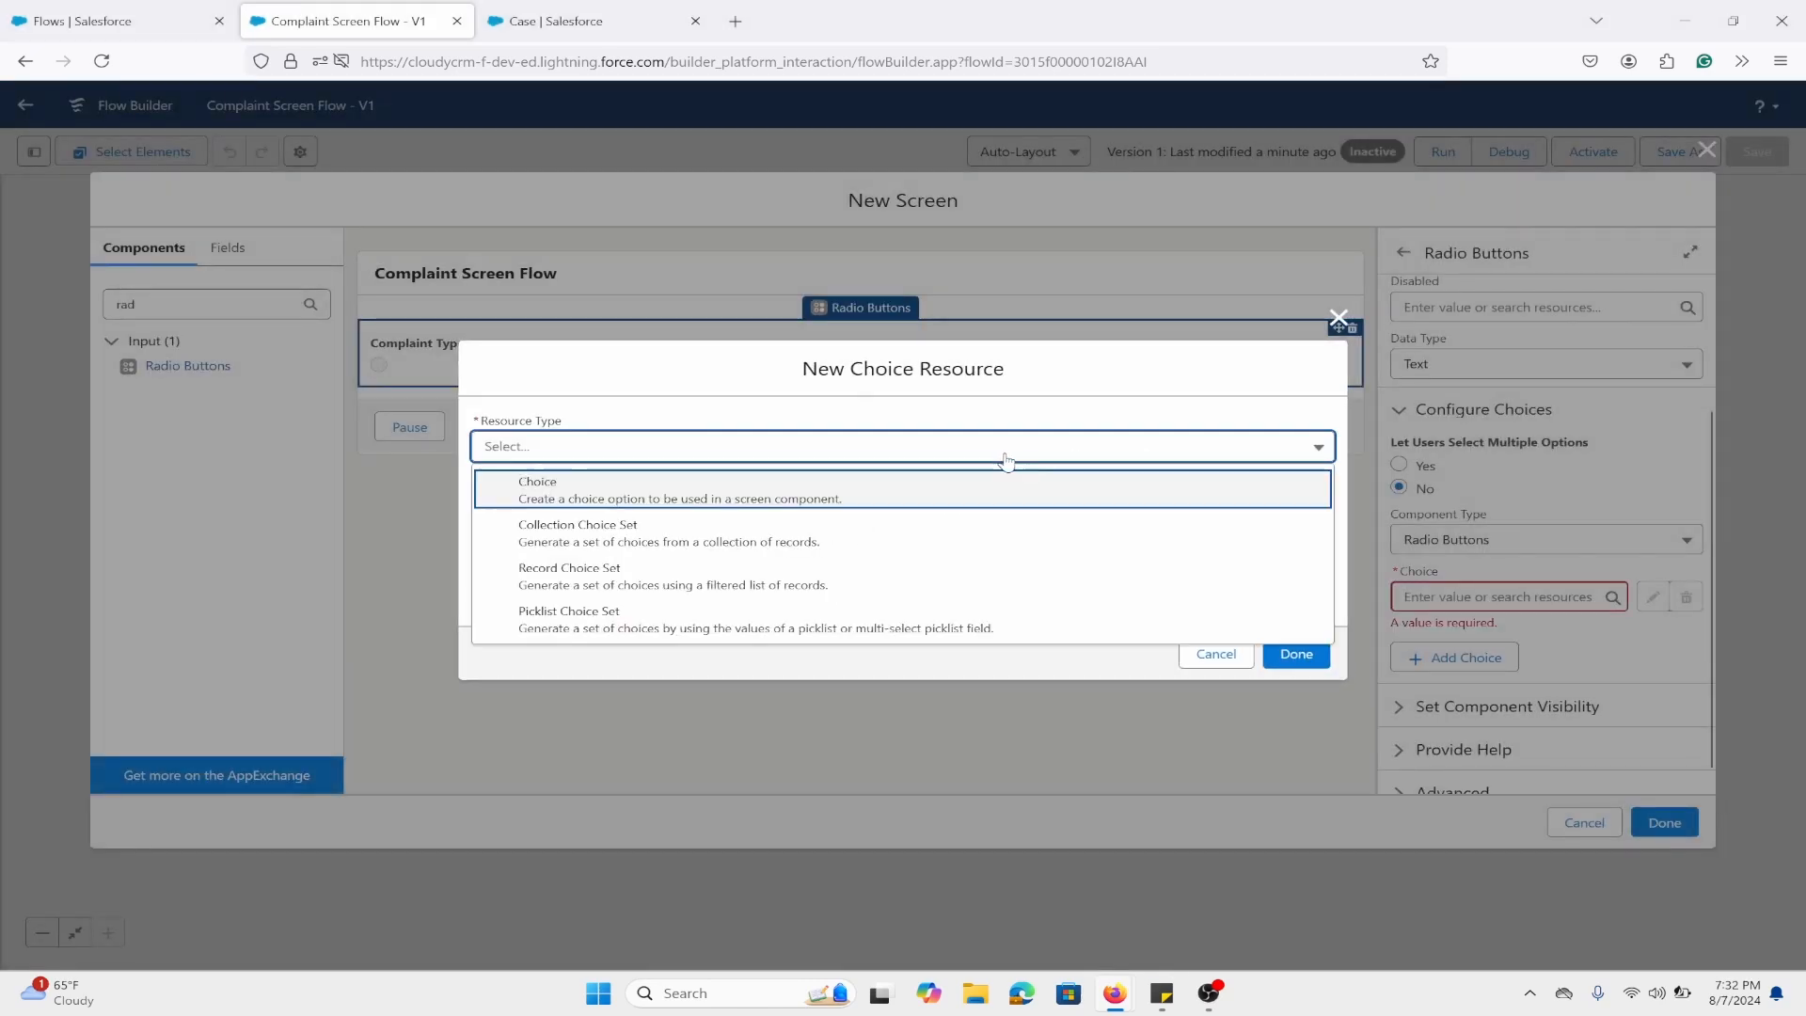
left_click(633, 629)
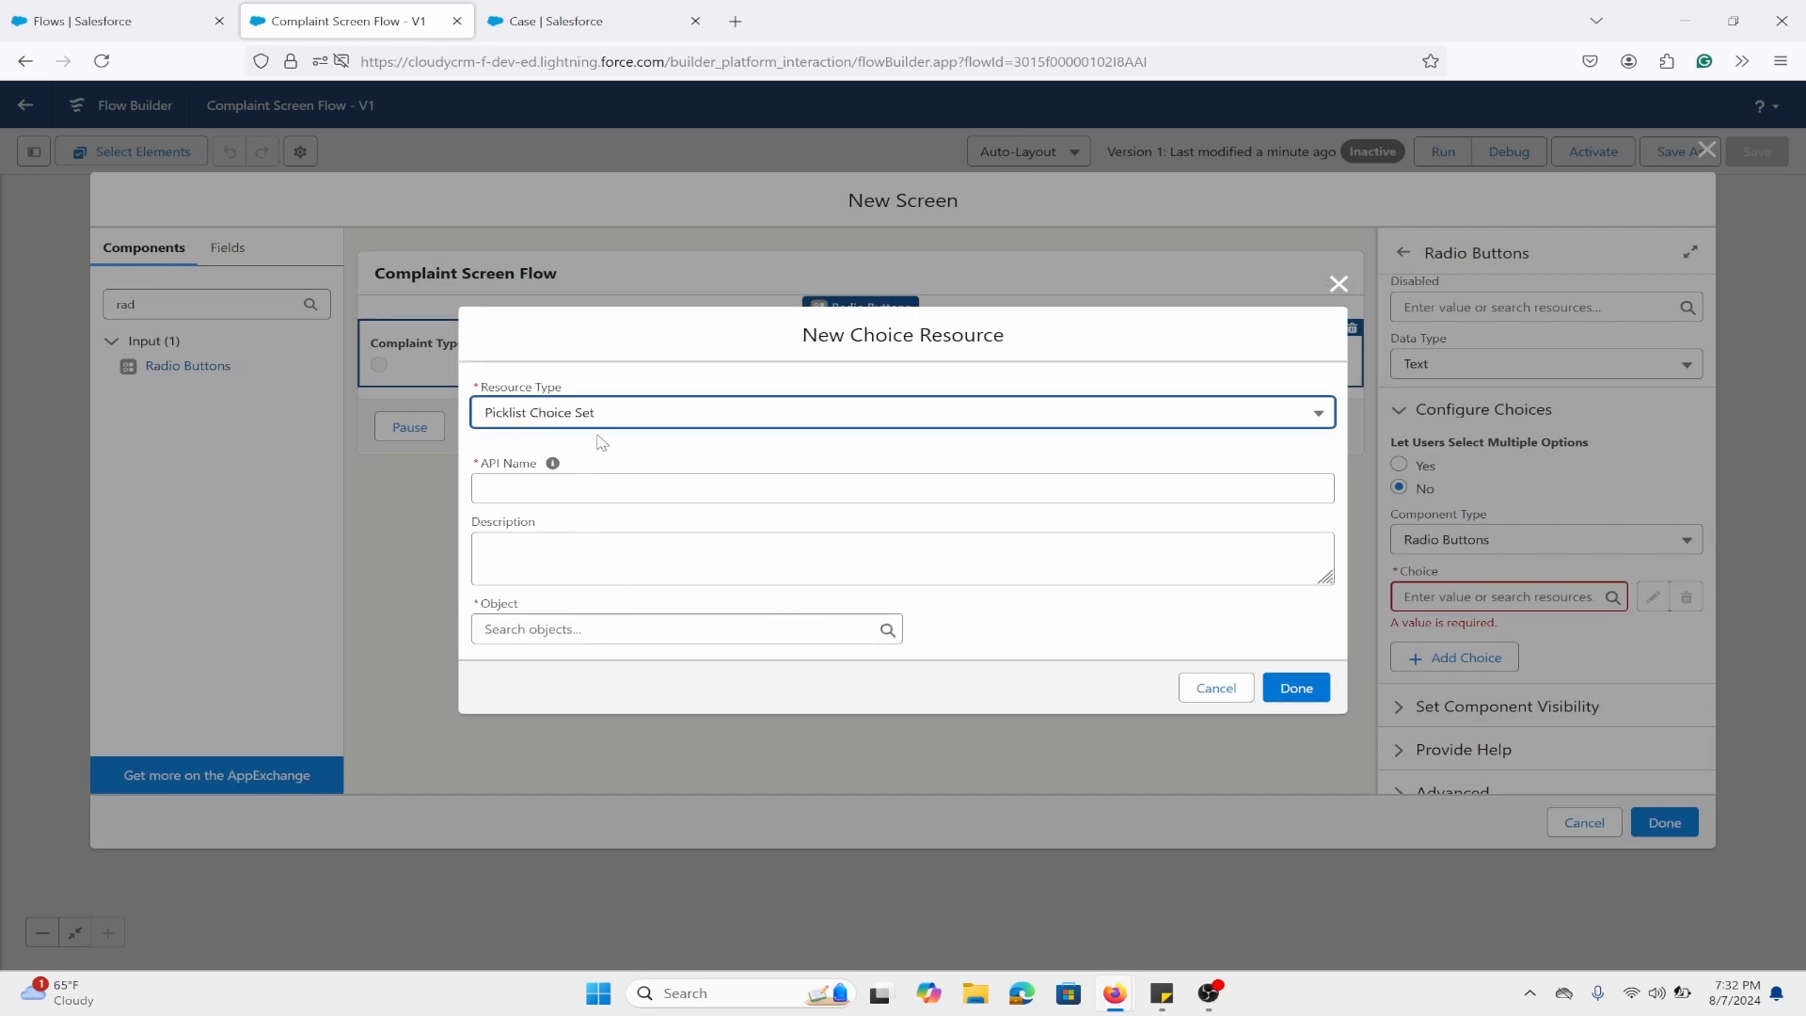
left_click(703, 496)
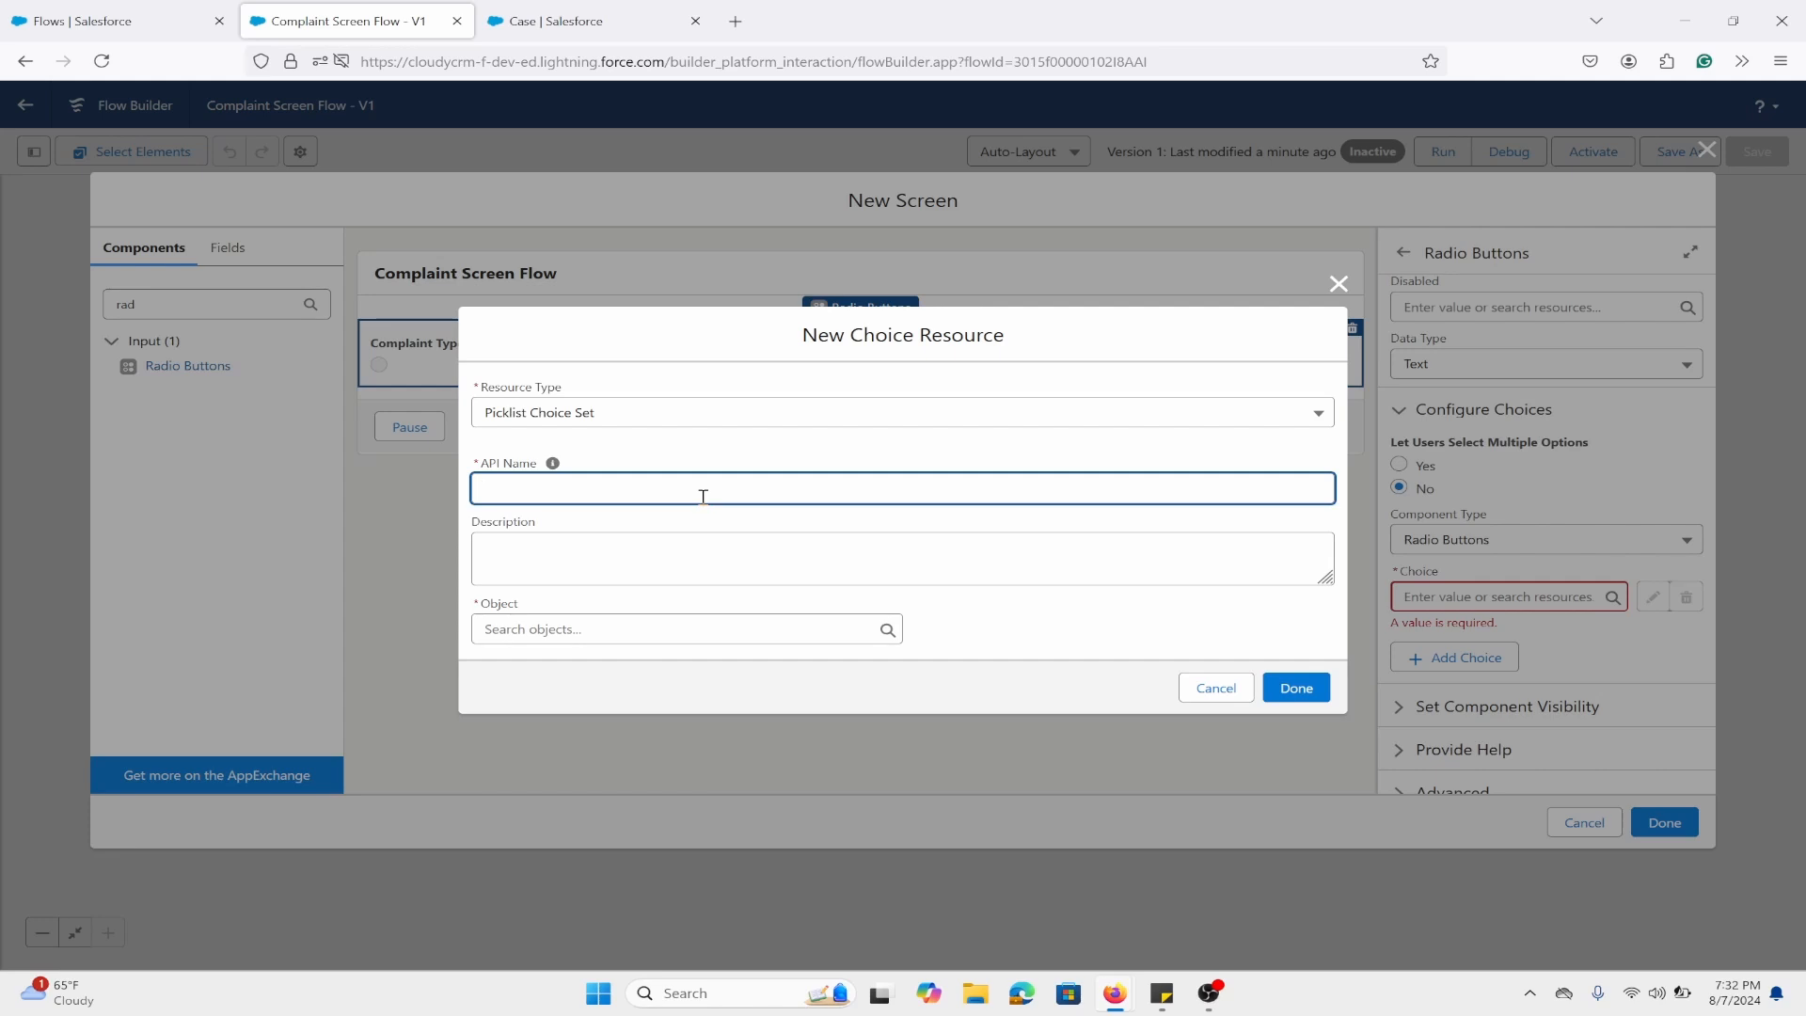
type("ComplaintSelection")
Base the choice set on the Case object's Complaint_Type__c field with data type Picklist, and finish the choice set and the screen.
left_click(746, 630)
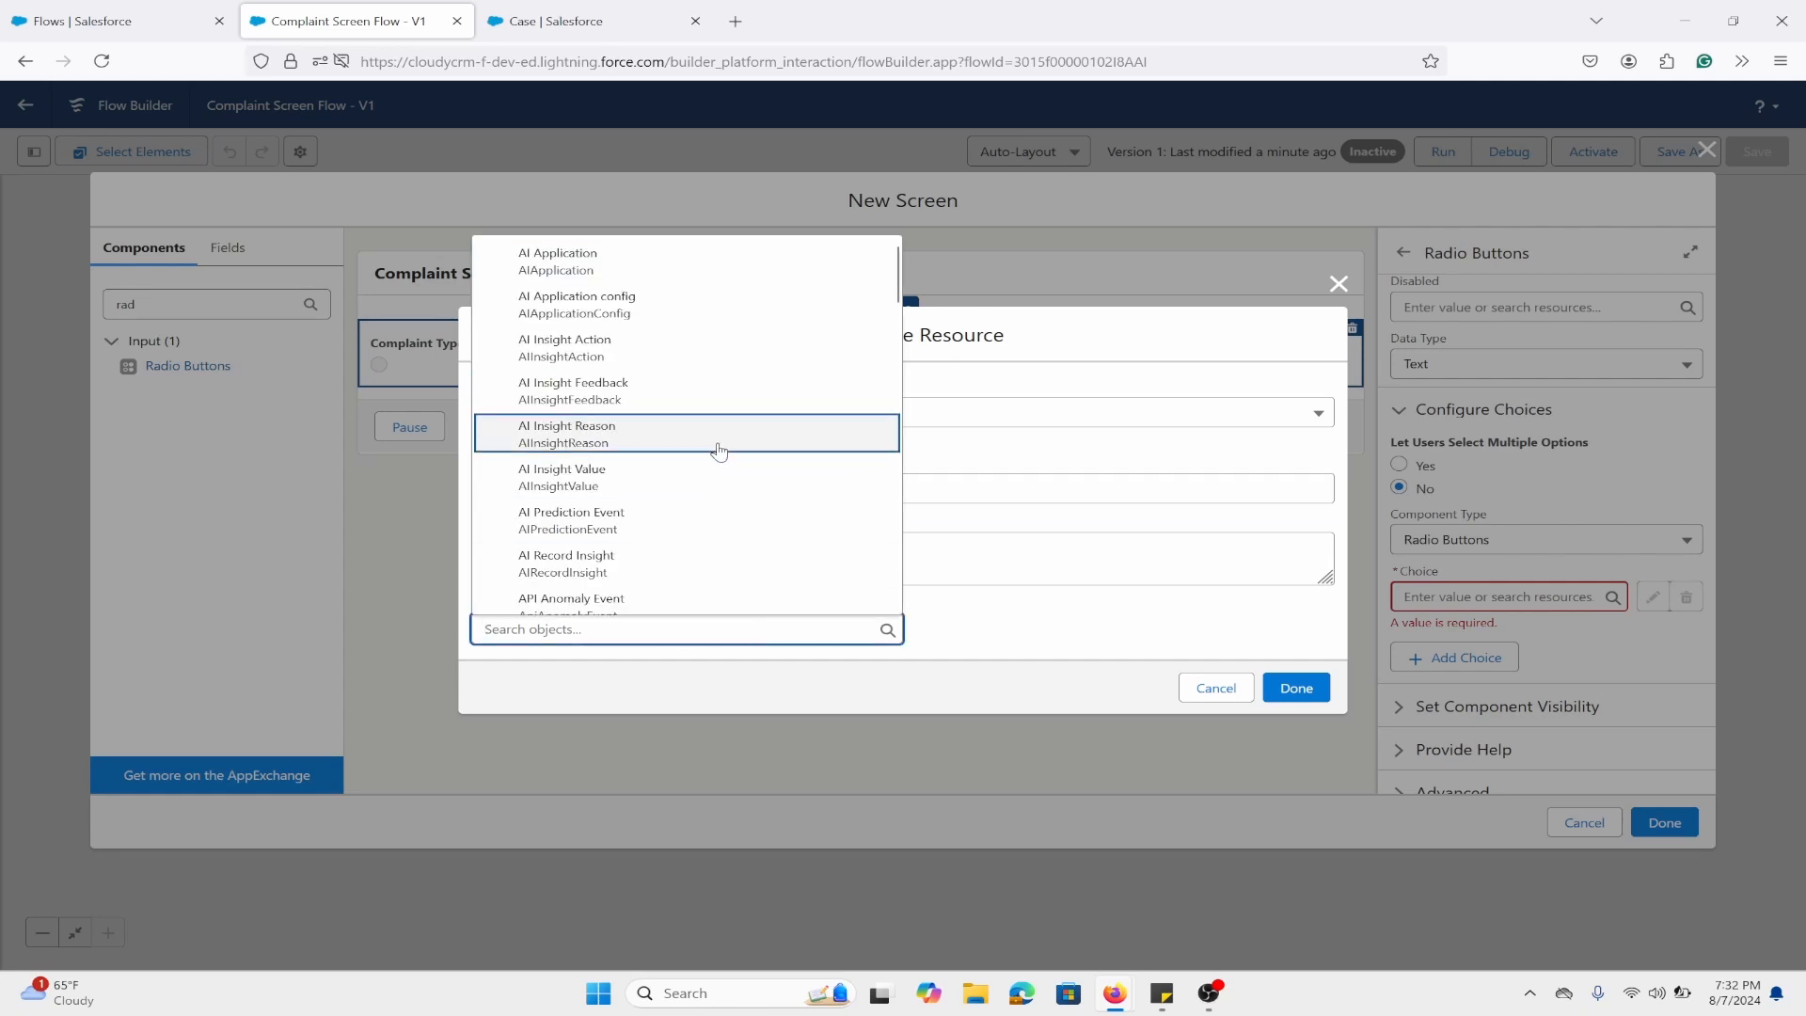
type("case")
left_click(690, 548)
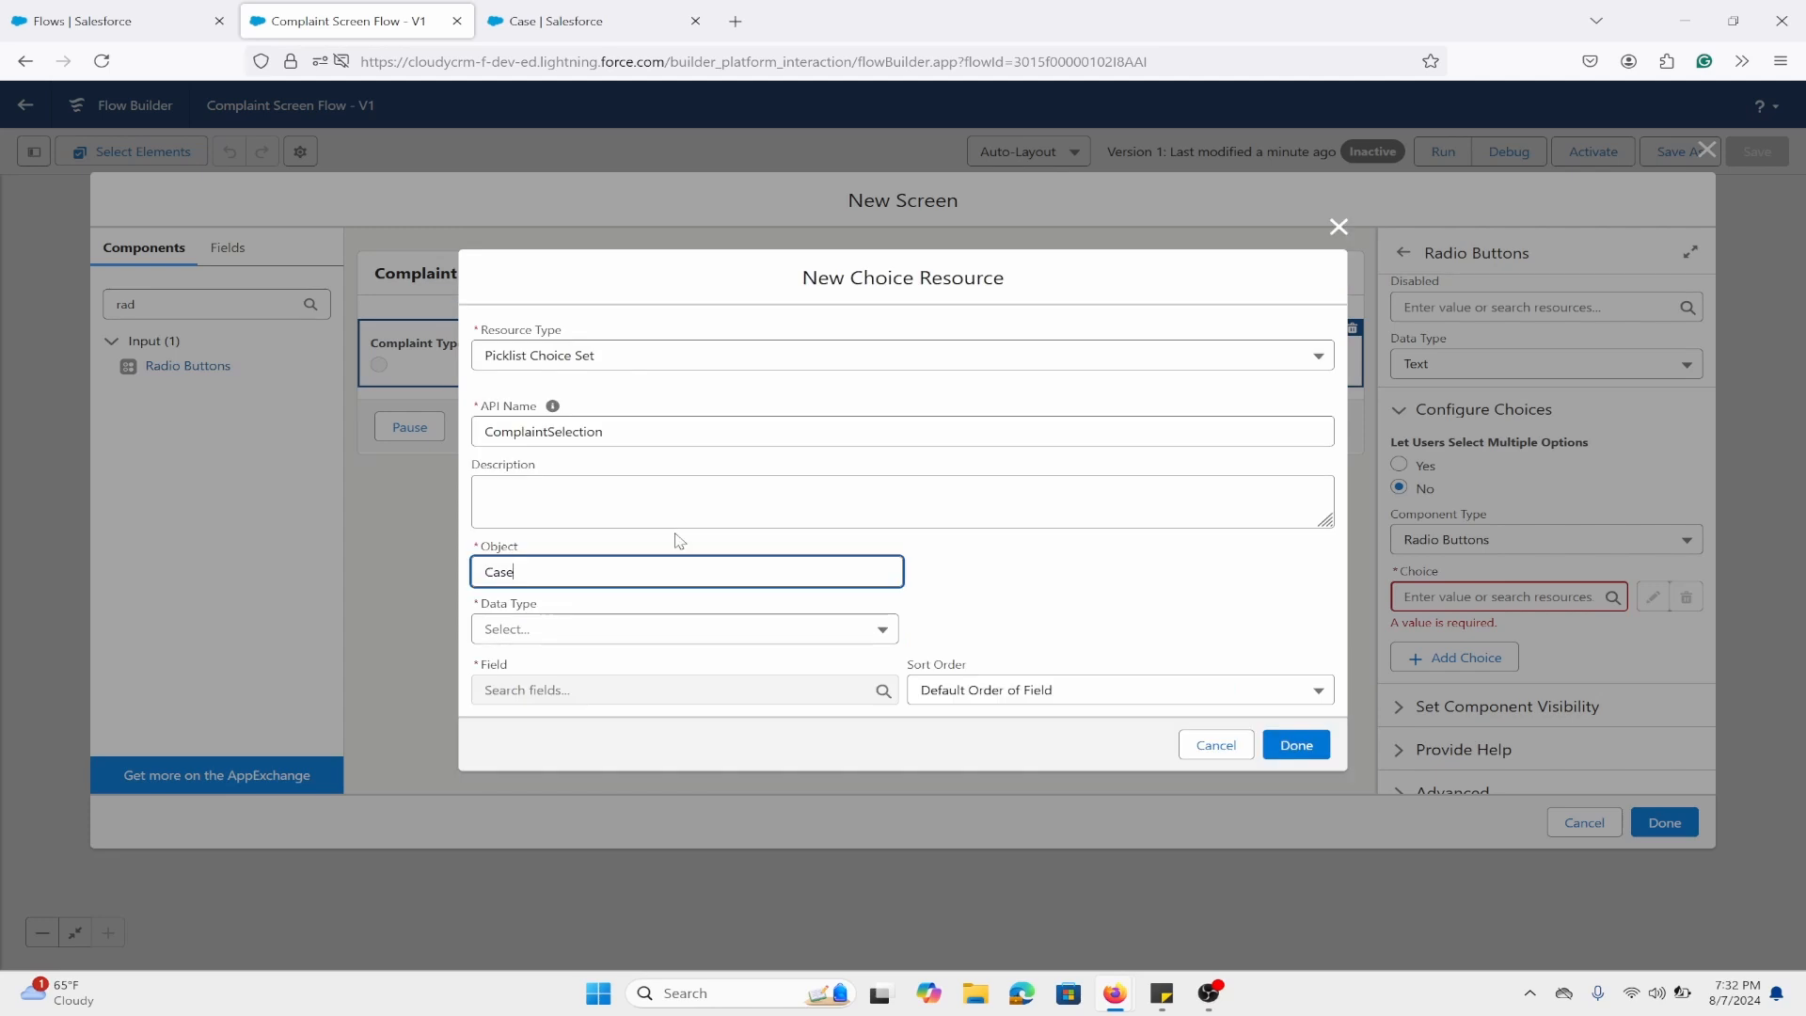
left_click(637, 630)
left_click(635, 666)
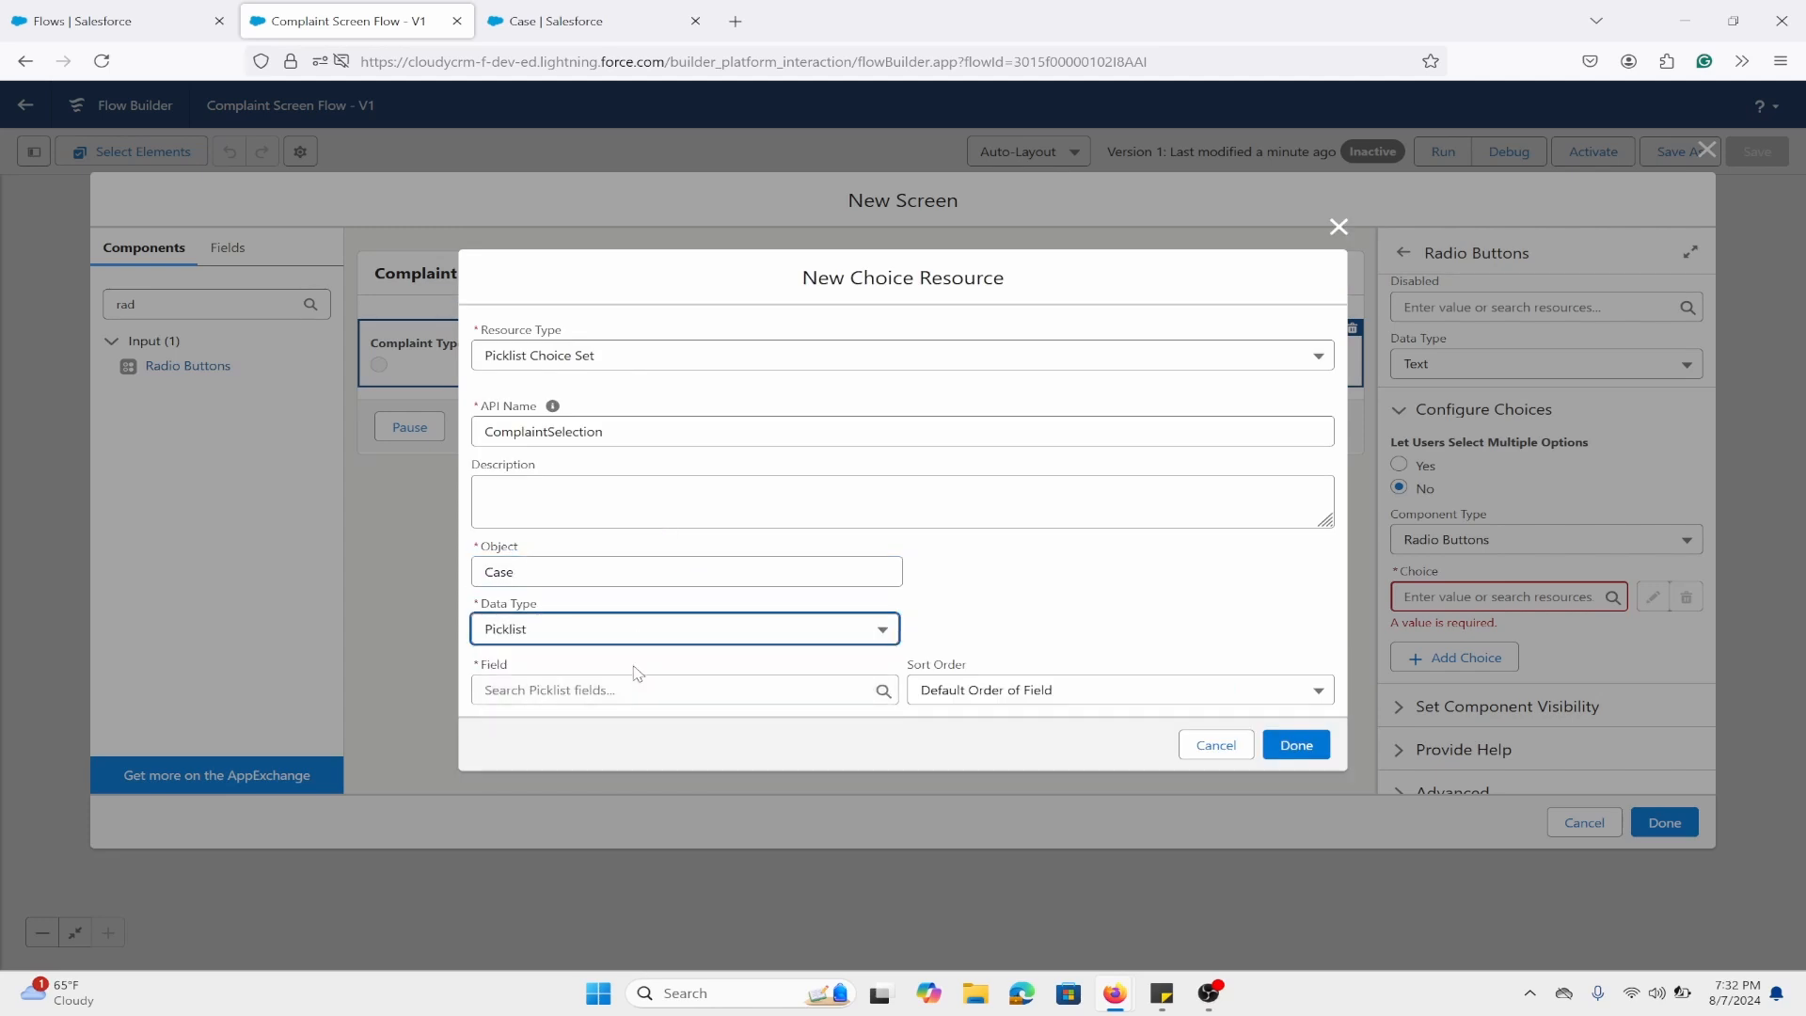
left_click(650, 692)
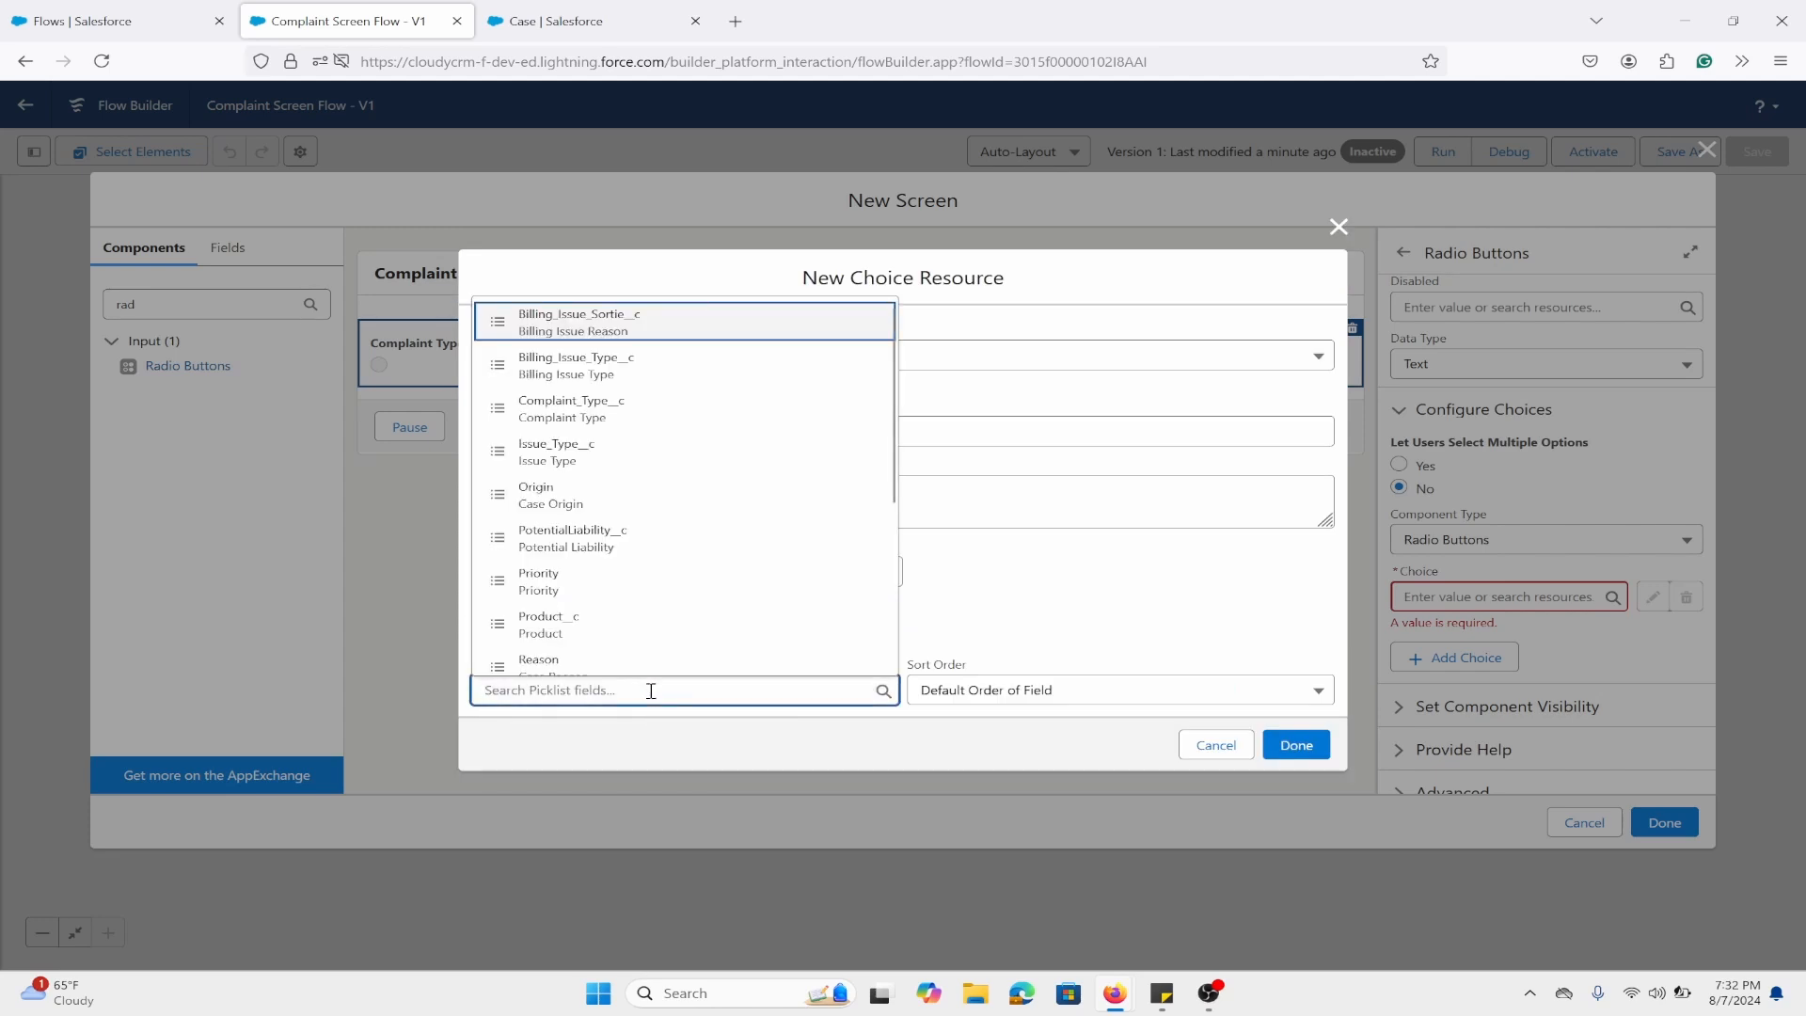
type("compl")
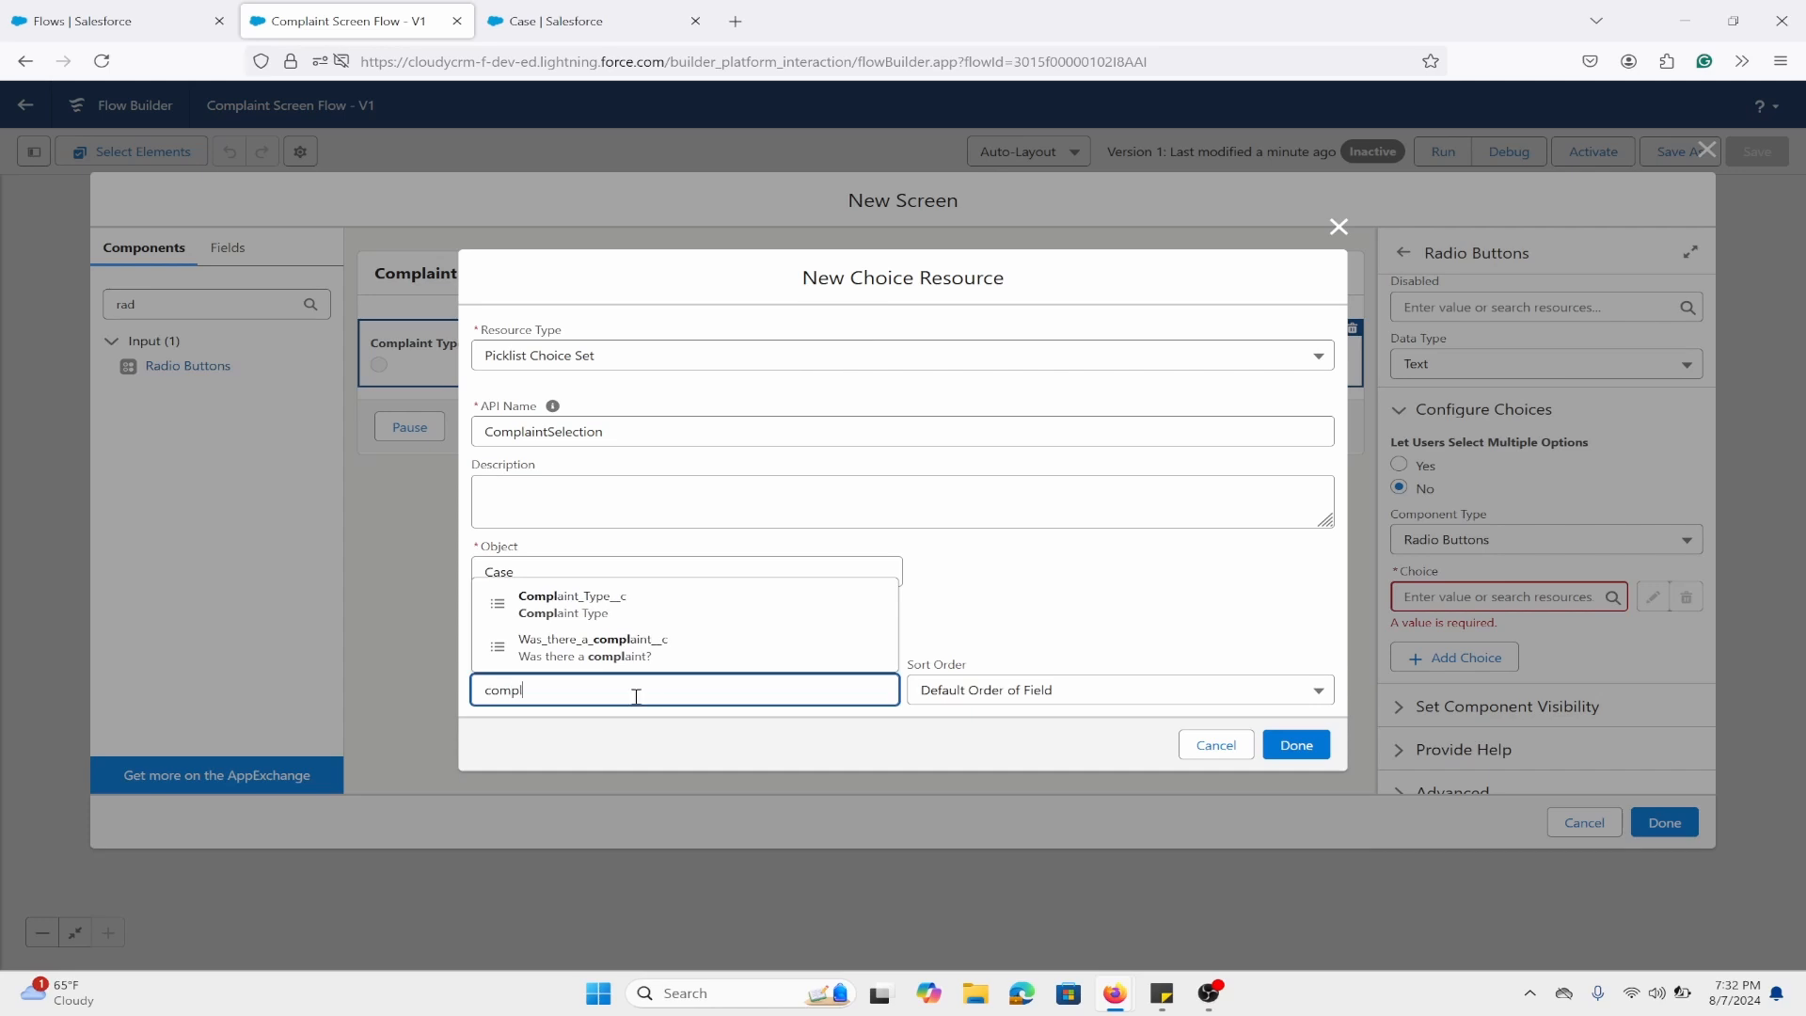
left_click(663, 607)
left_click(1179, 655)
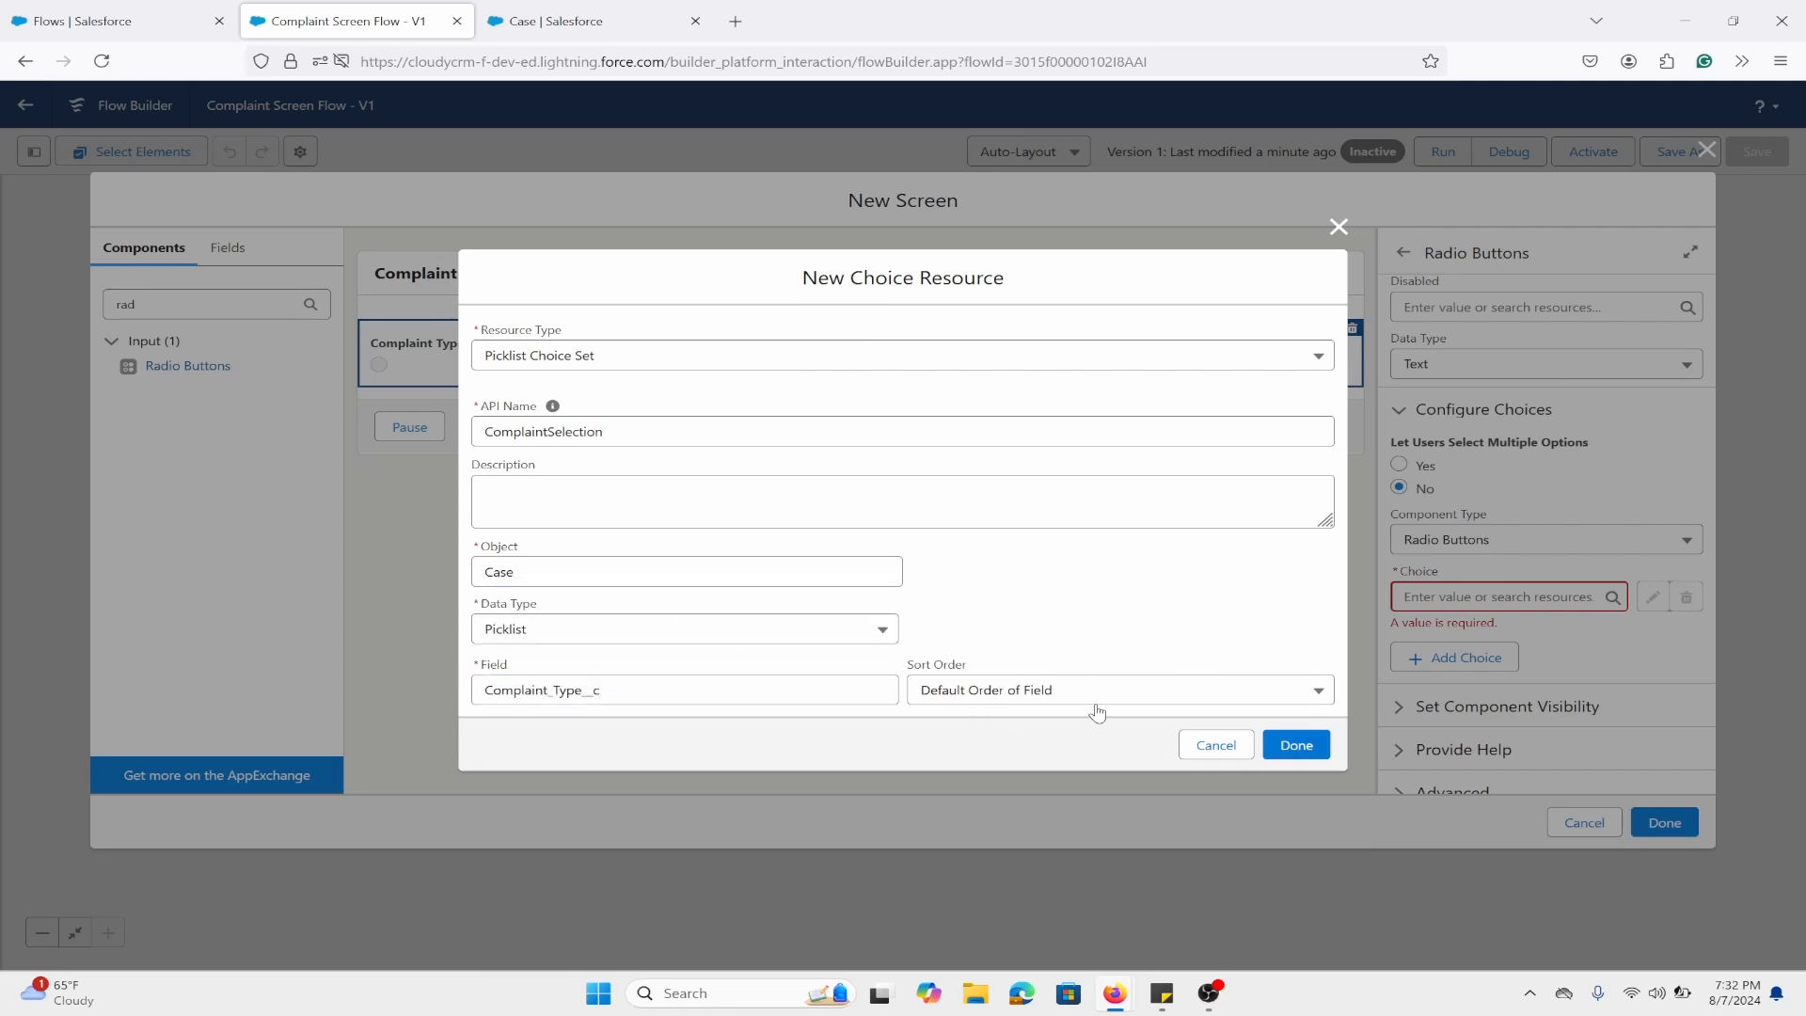
left_click(1297, 746)
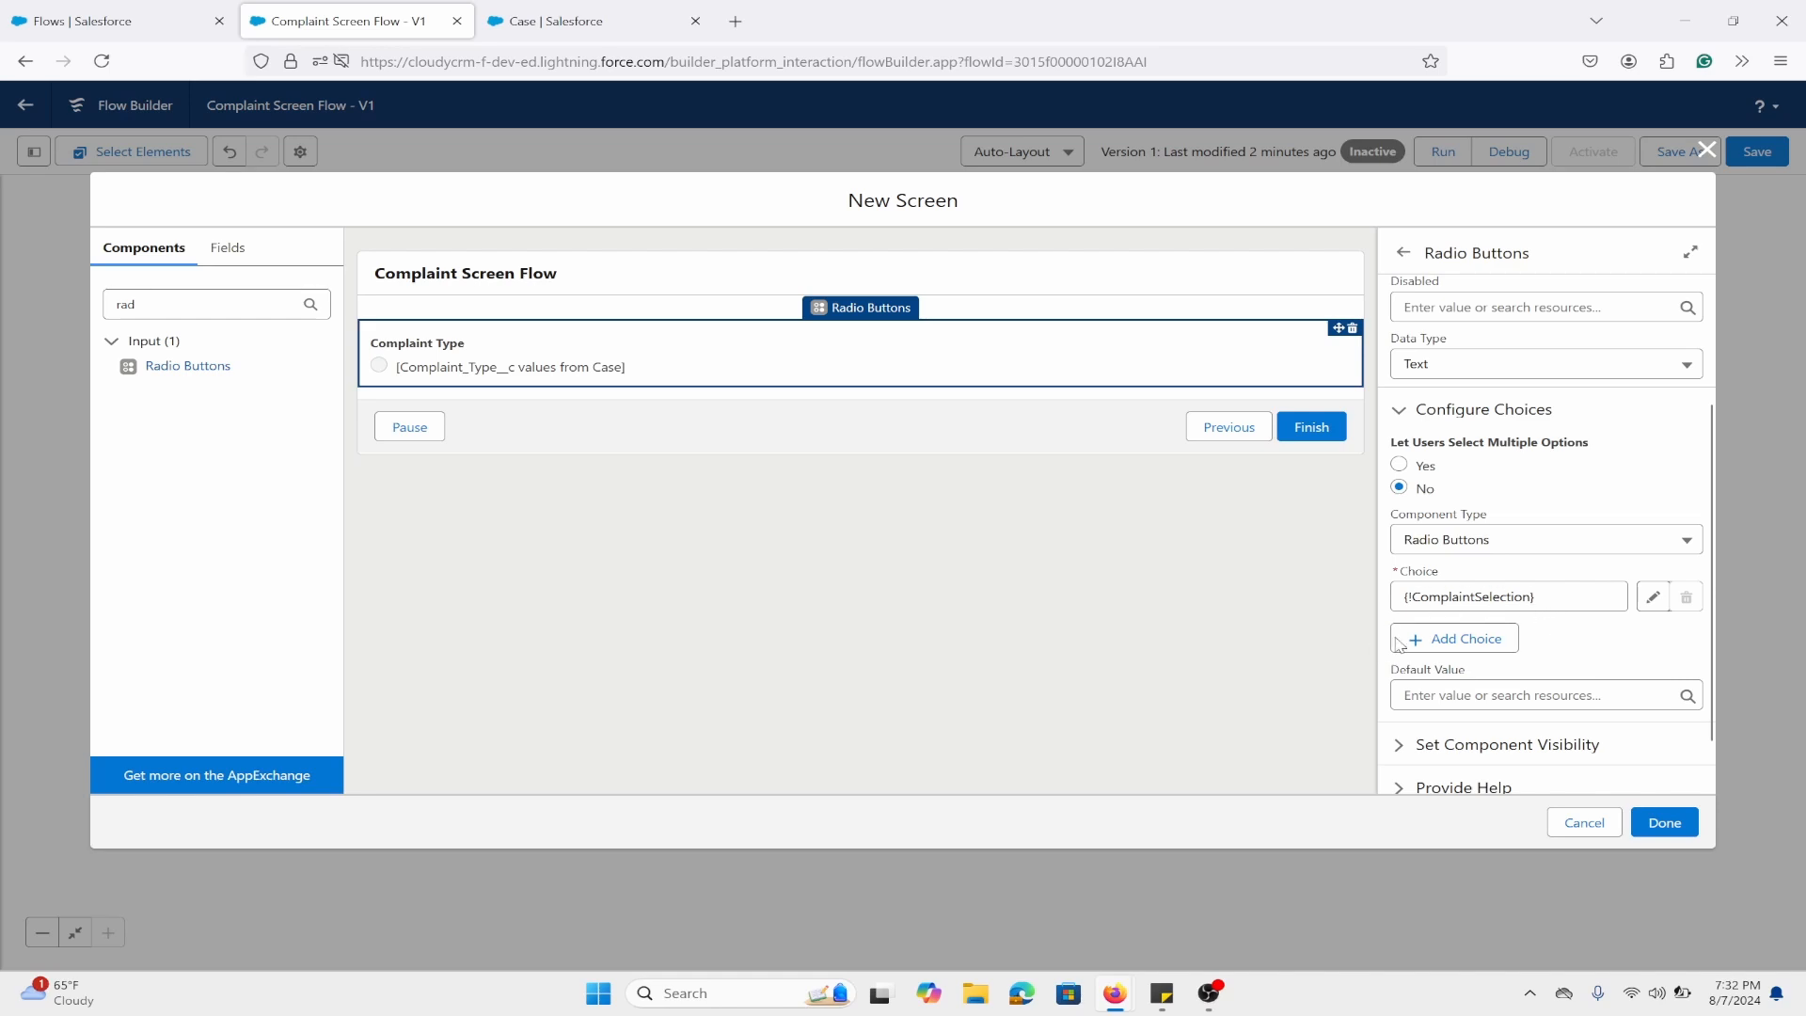
left_click(1665, 824)
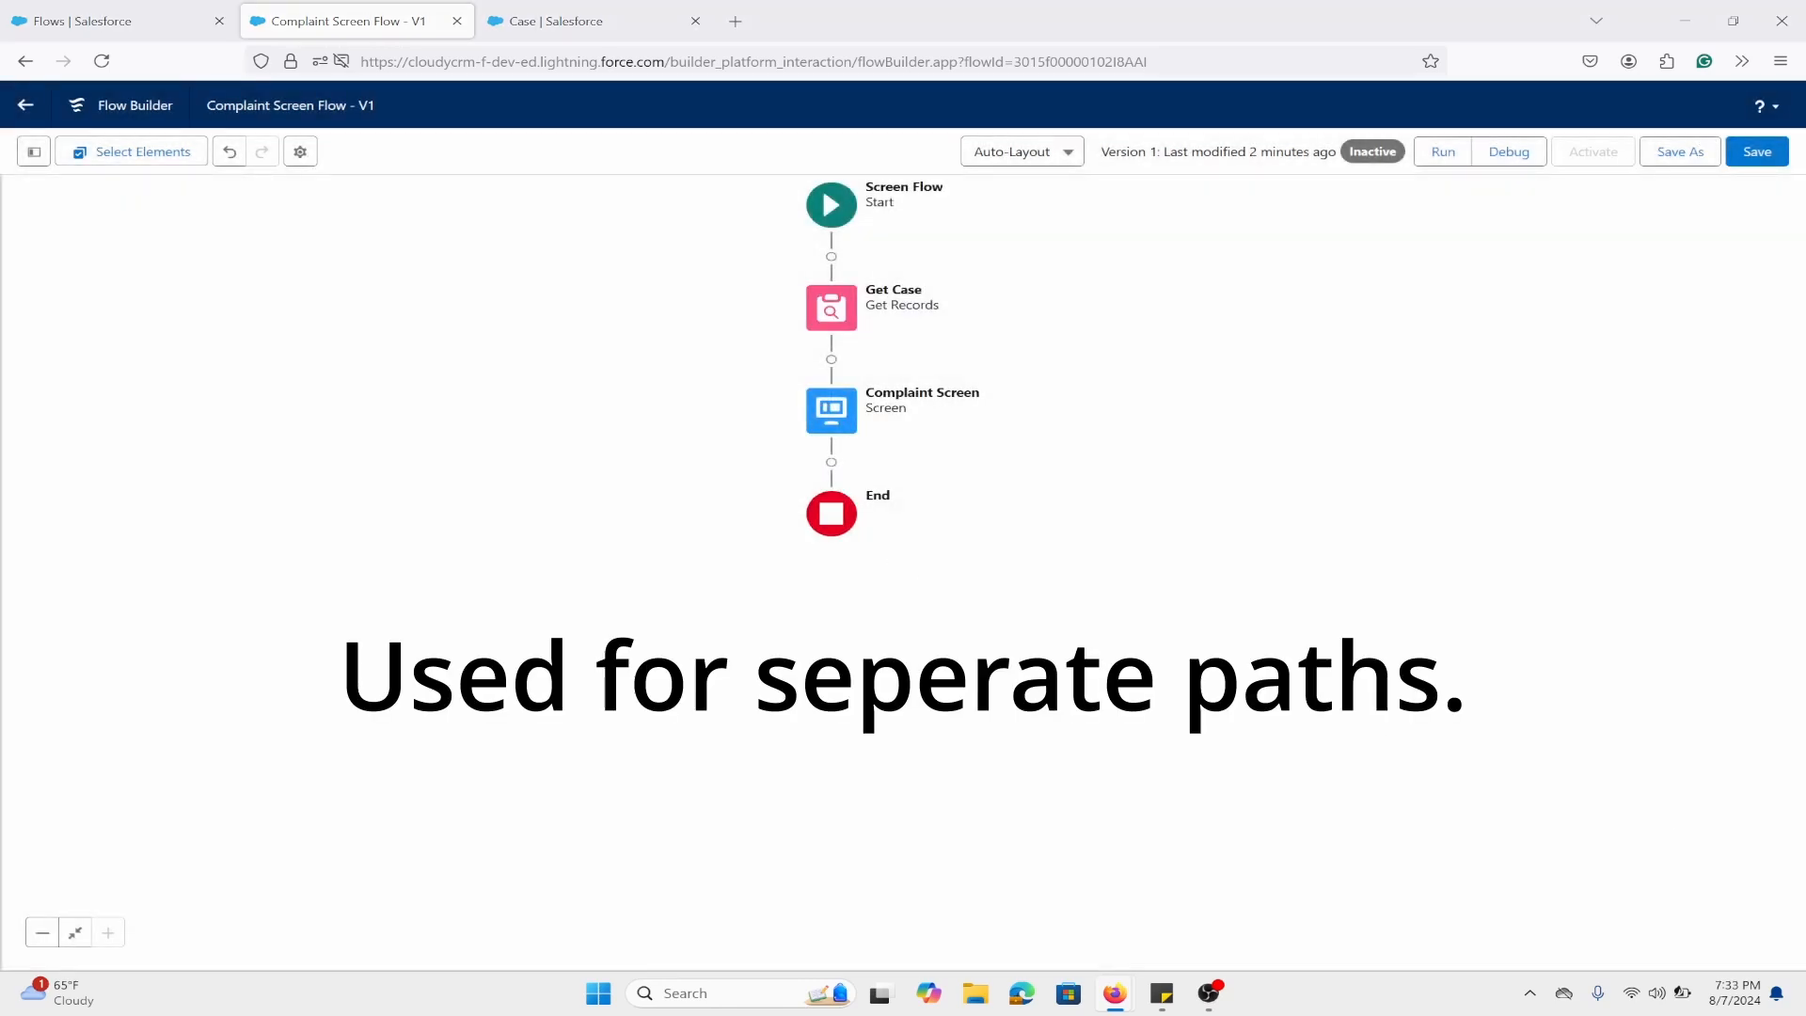
Add a Decision element after Complaint Screen, labelled Complaint Path with the API name Complaint_Path.
left_click(831, 463)
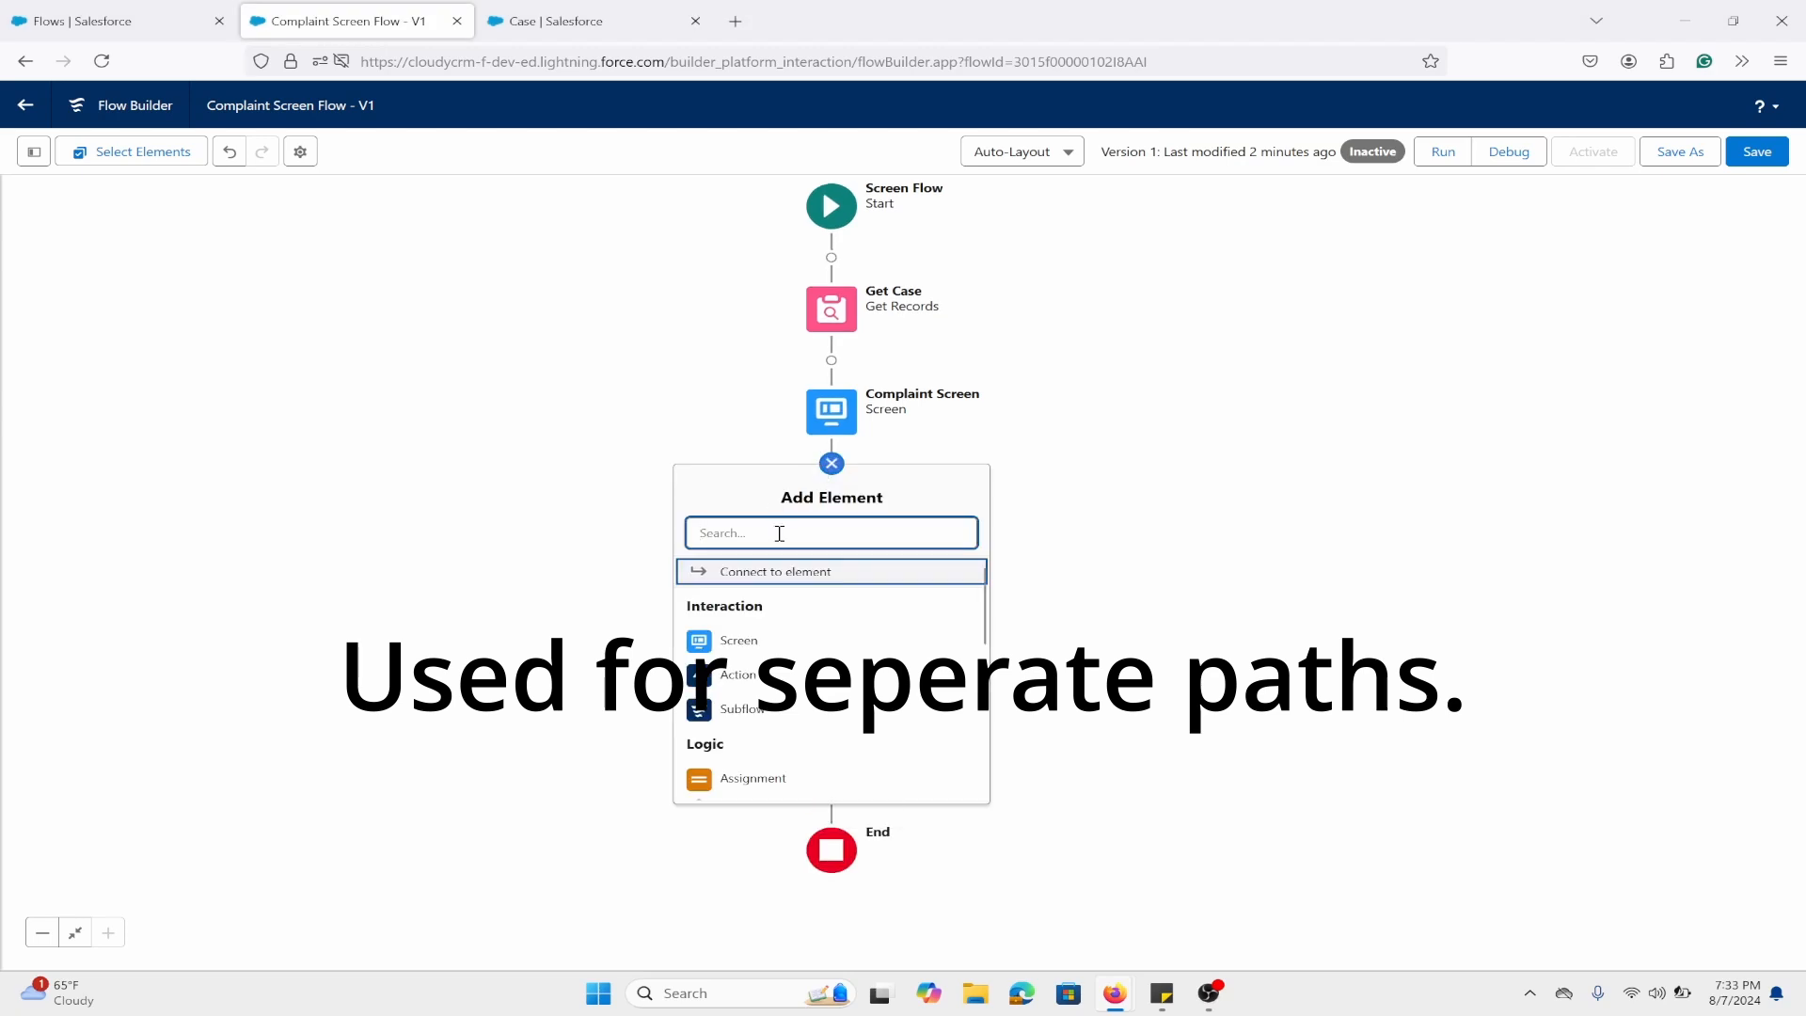
type("De")
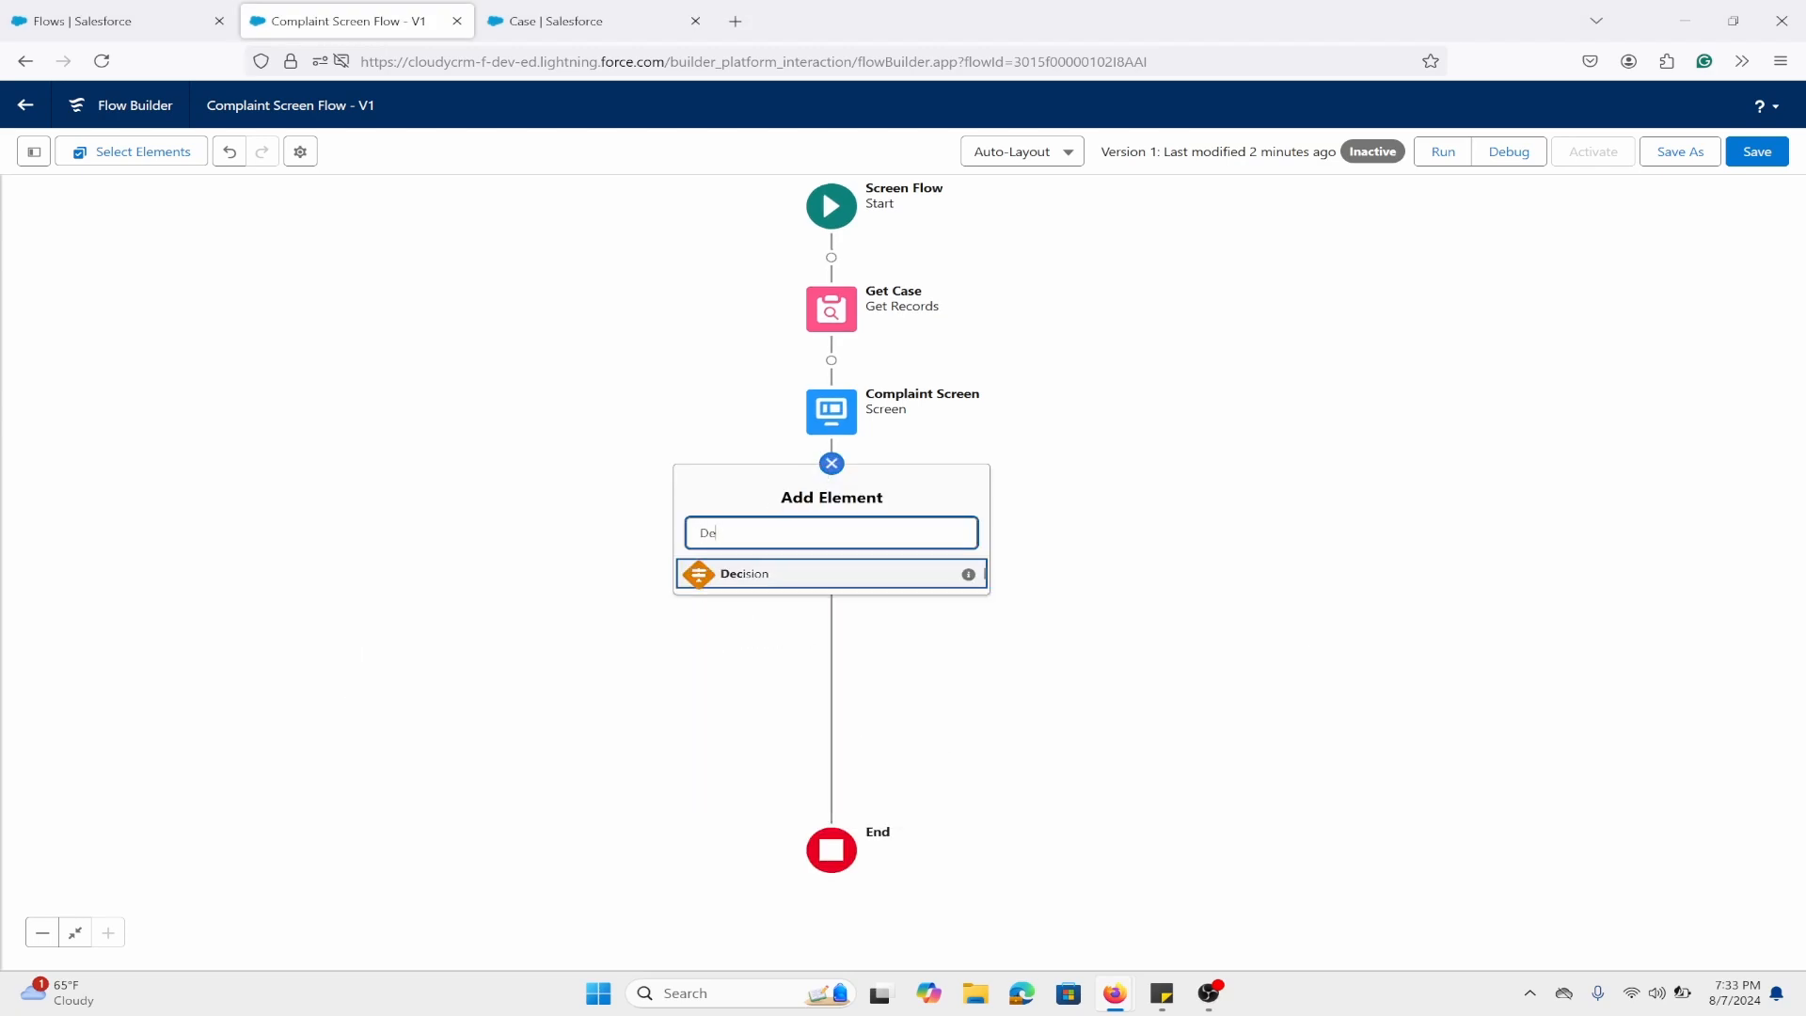
left_click(773, 576)
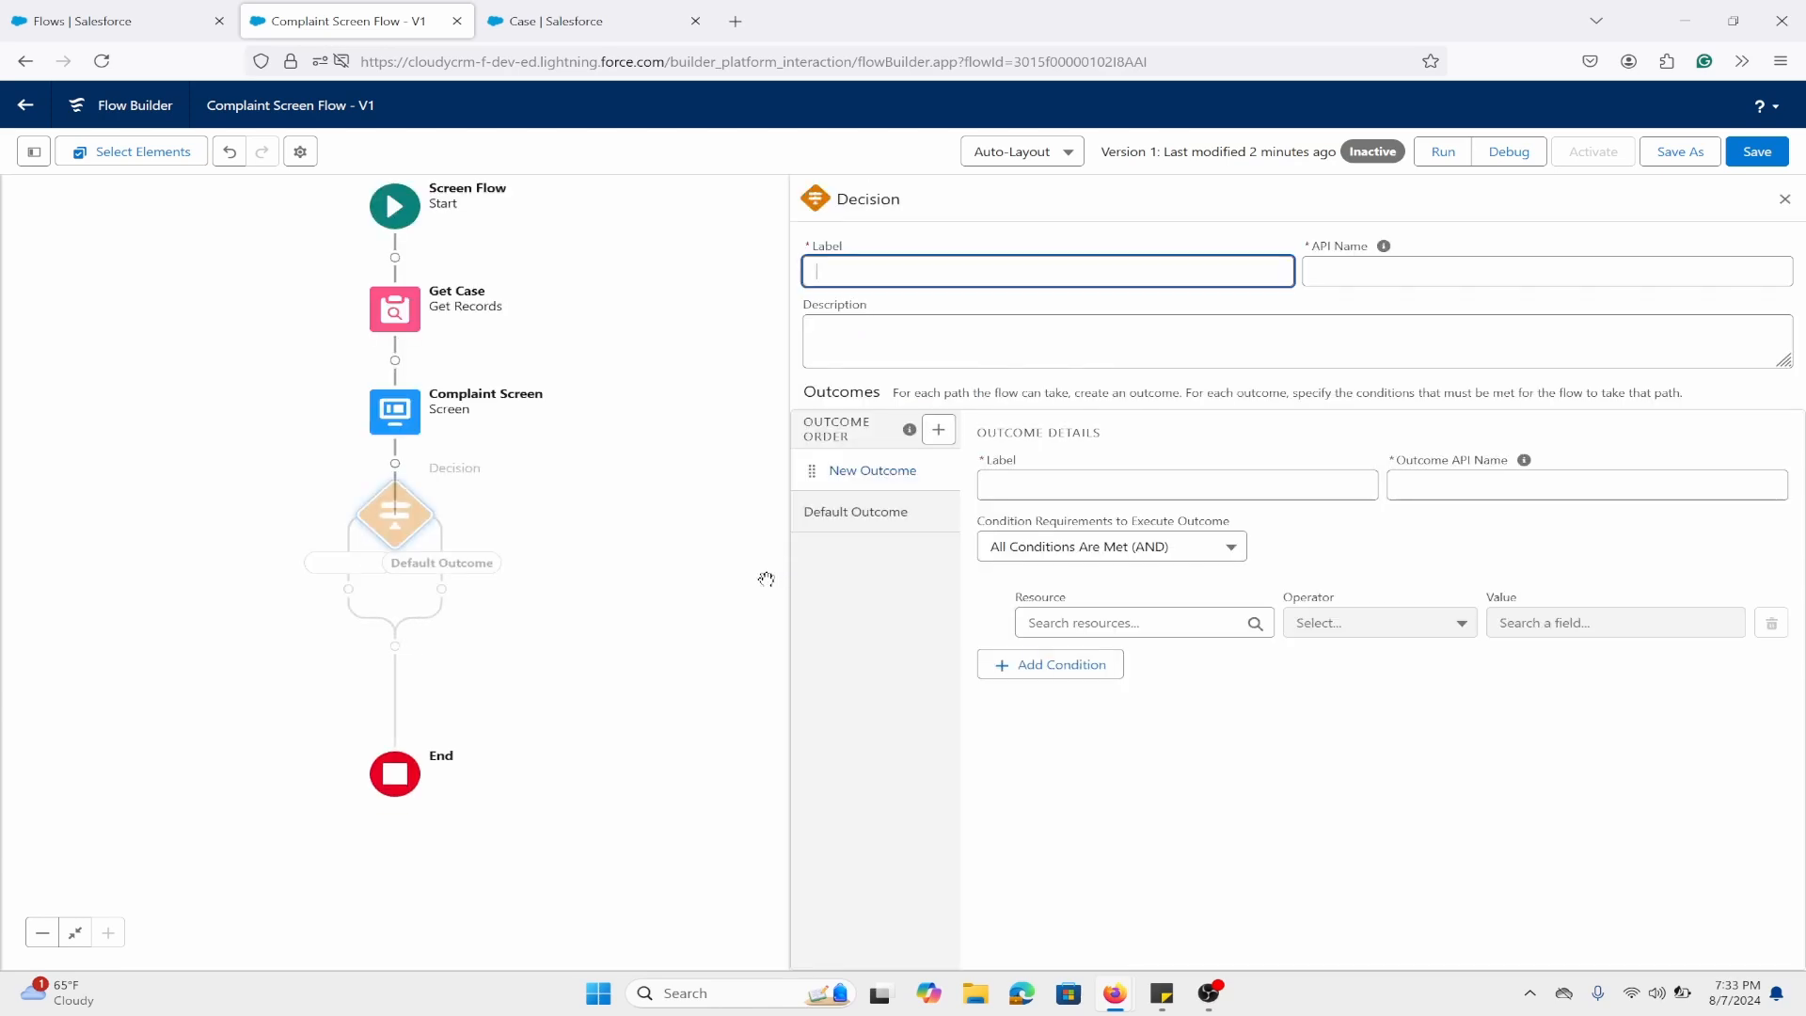
left_click(982, 276)
type("Complaint")
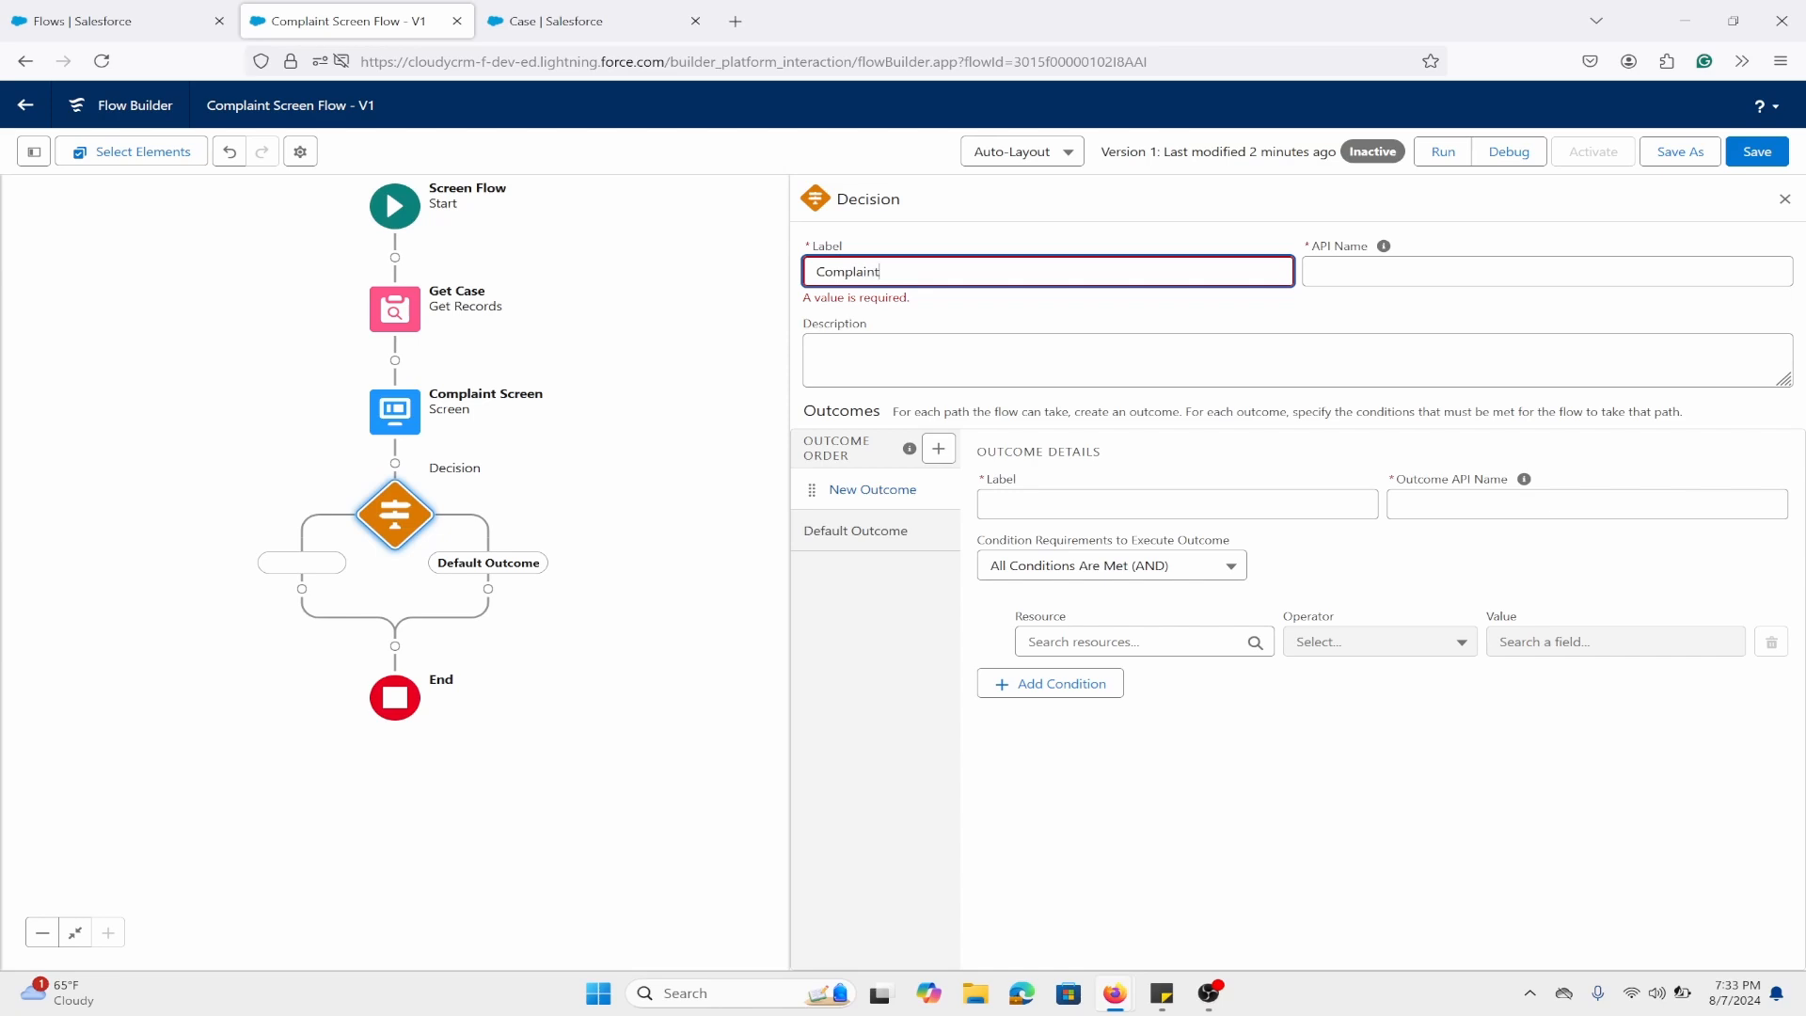
type(" Path")
left_click(1384, 245)
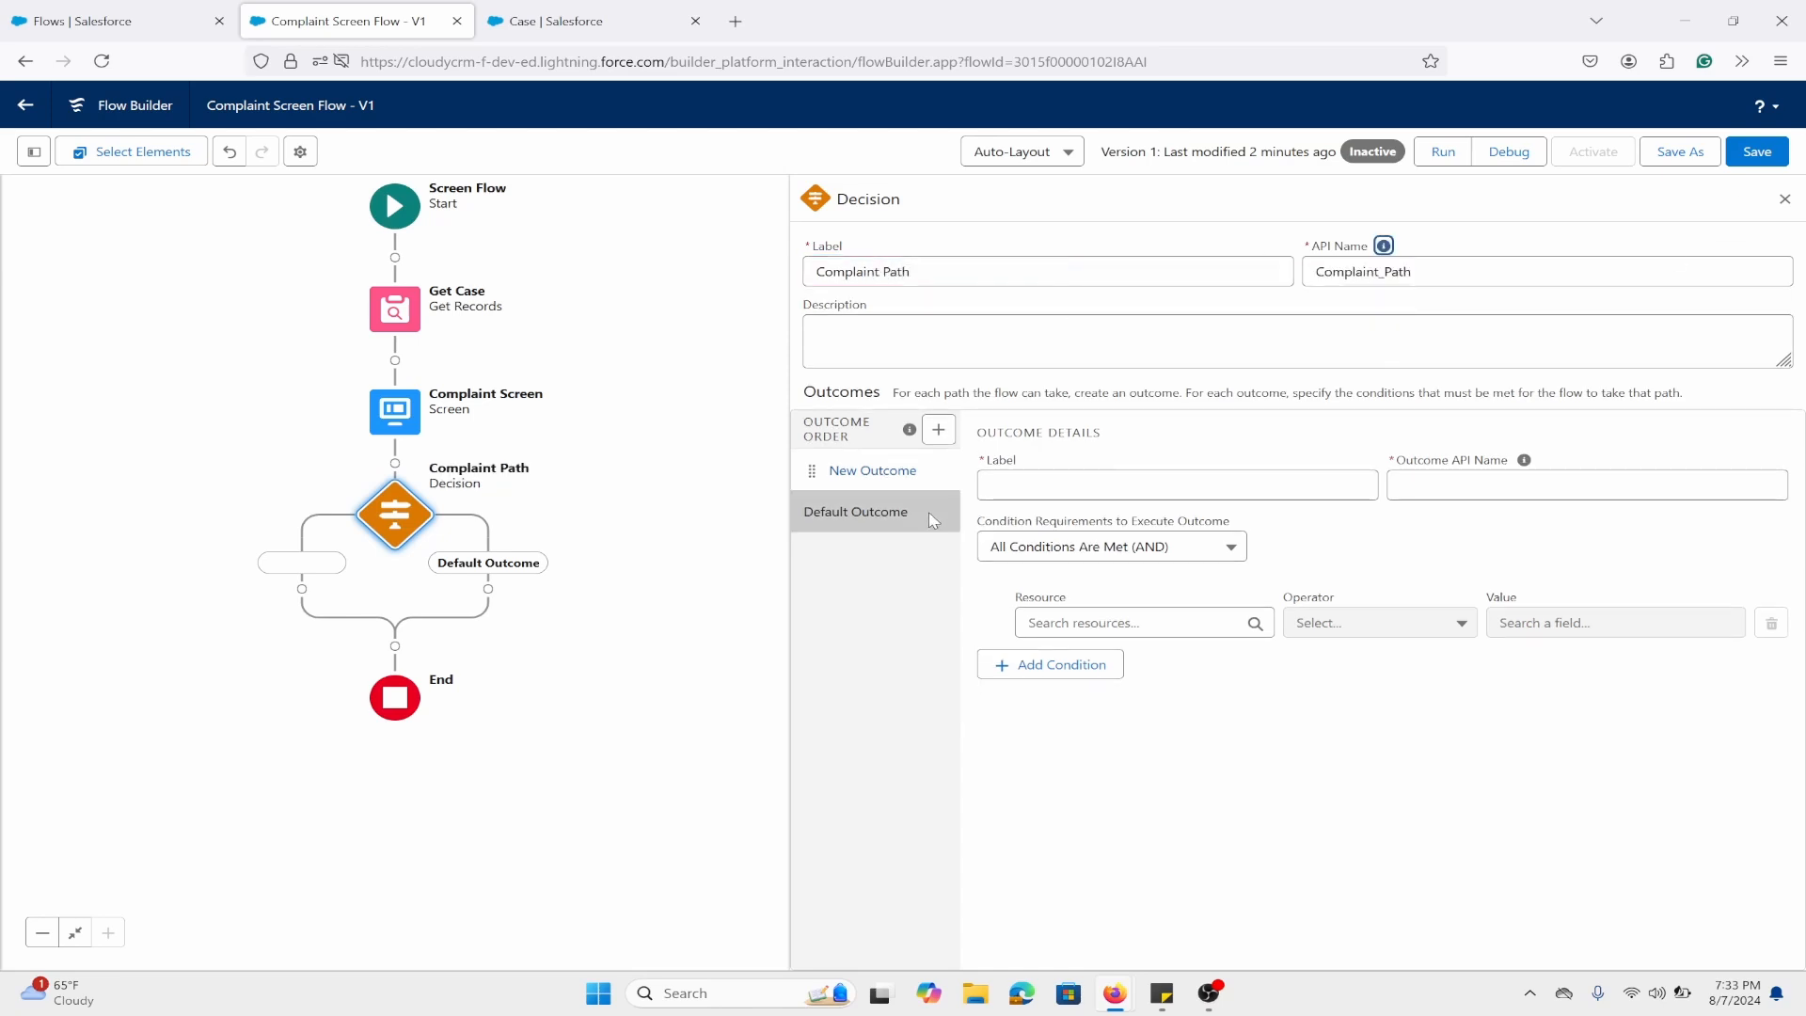
Define the first outcome as Service with API name Service, met when Complaint Screen's Complaint_Type equals Service Issue.
left_click(1038, 488)
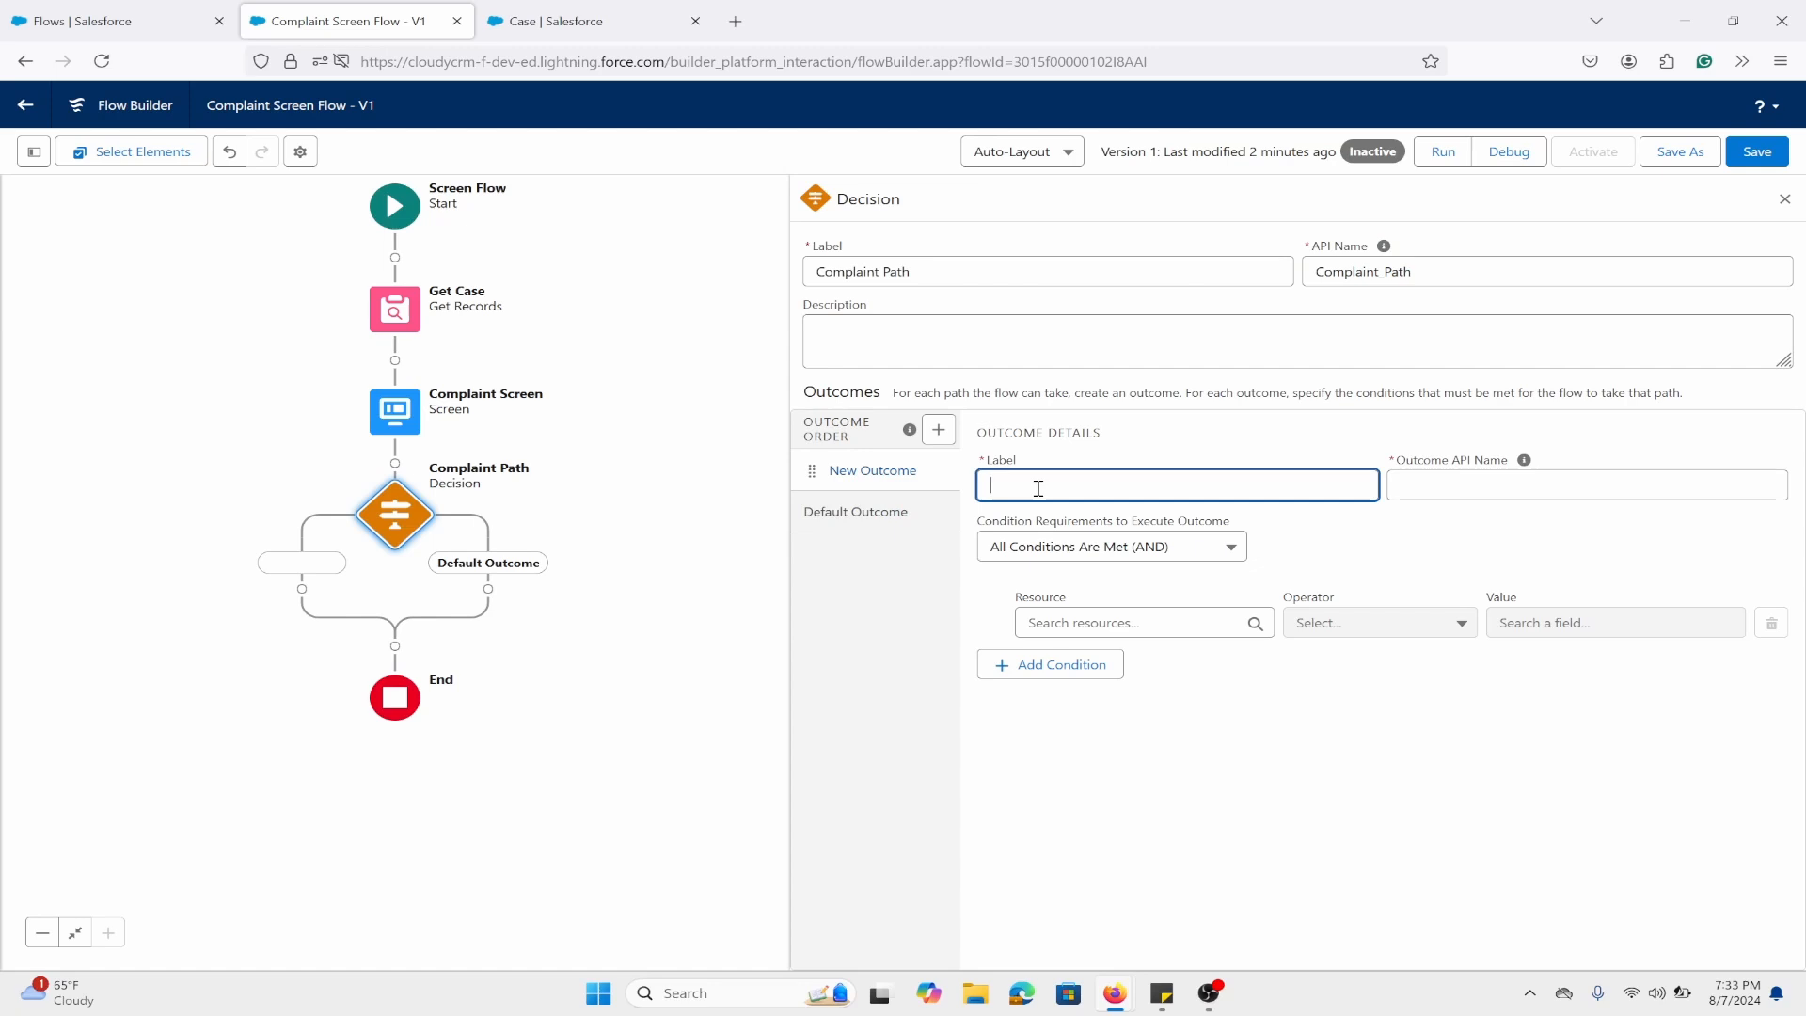
type("Service")
key("Tab")
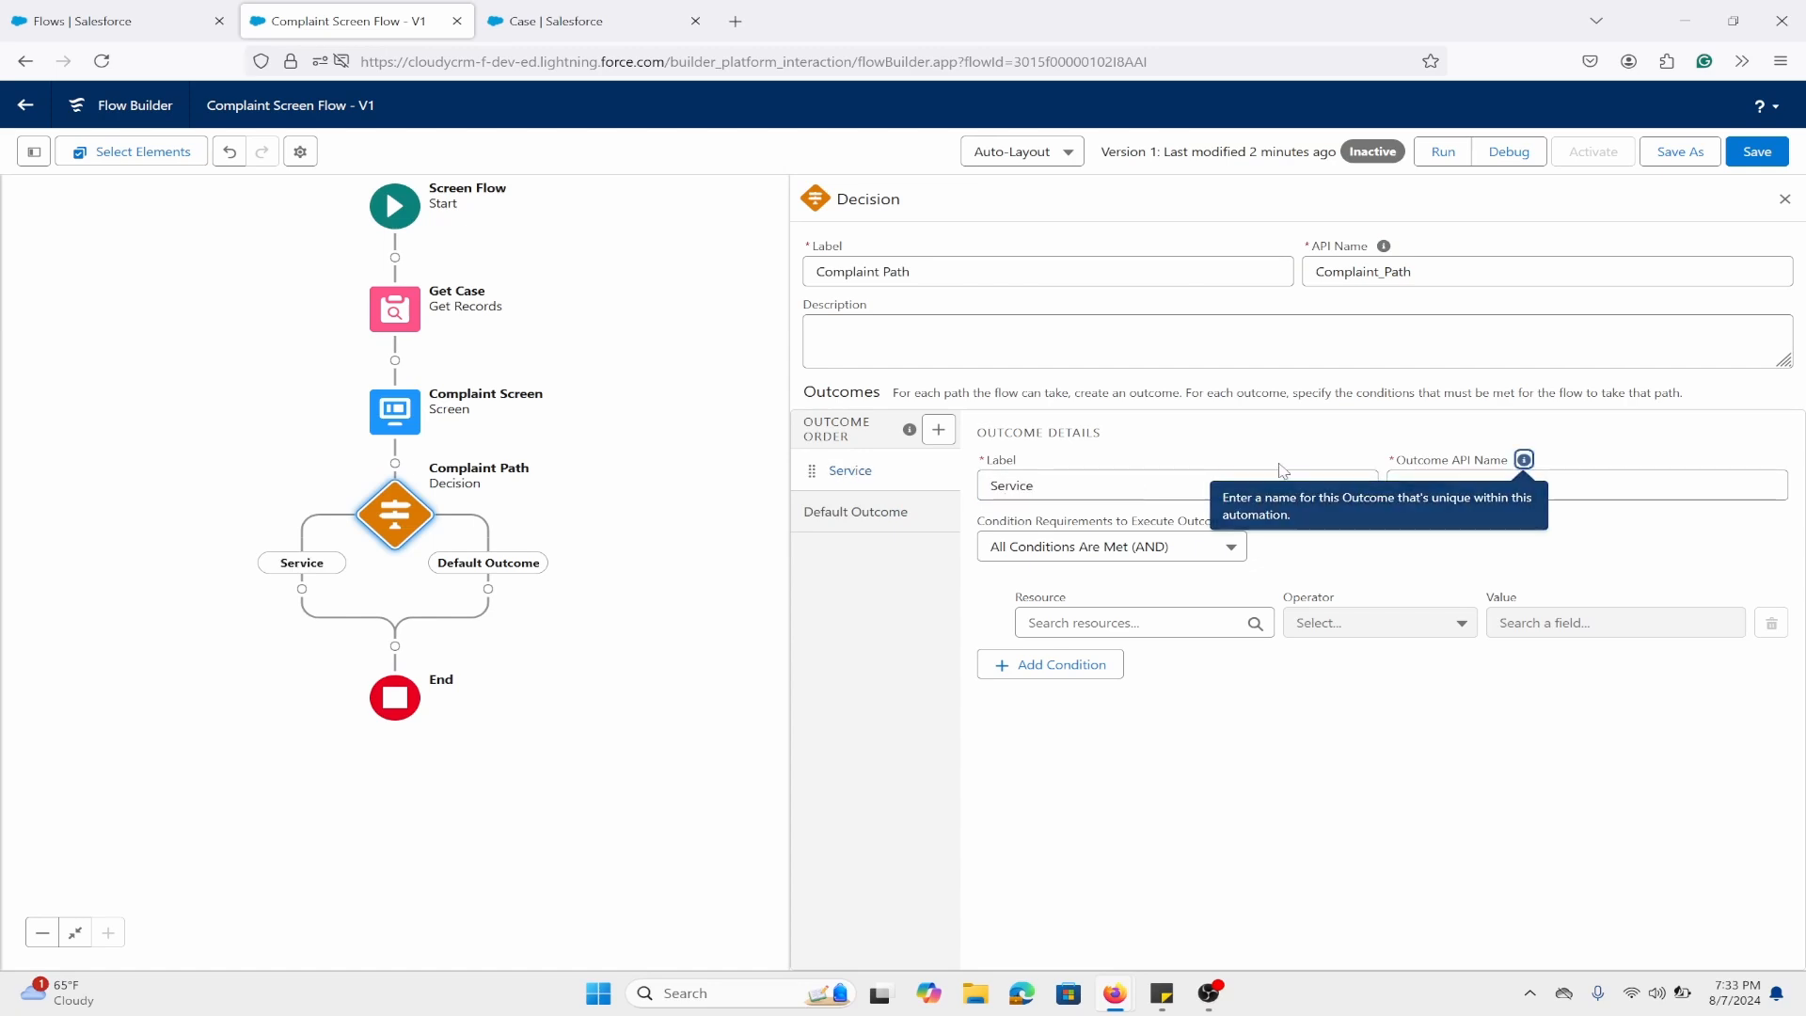
left_click(1145, 625)
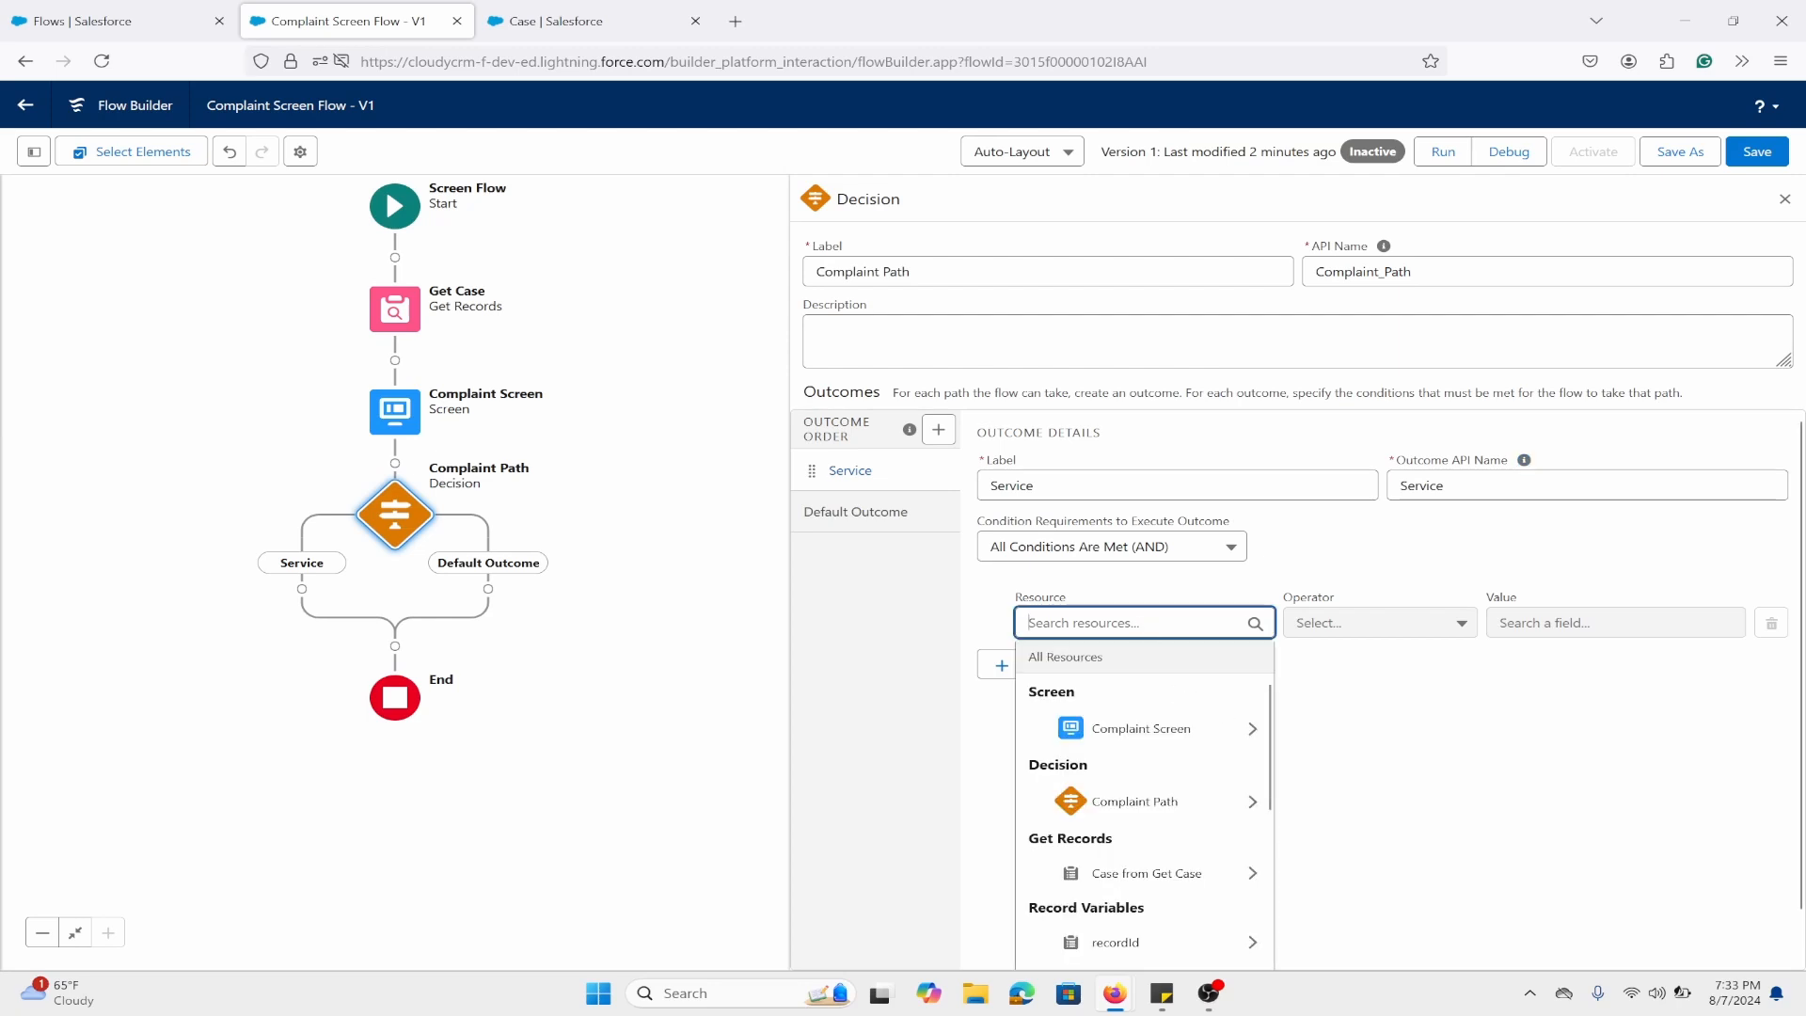
left_click(1254, 729)
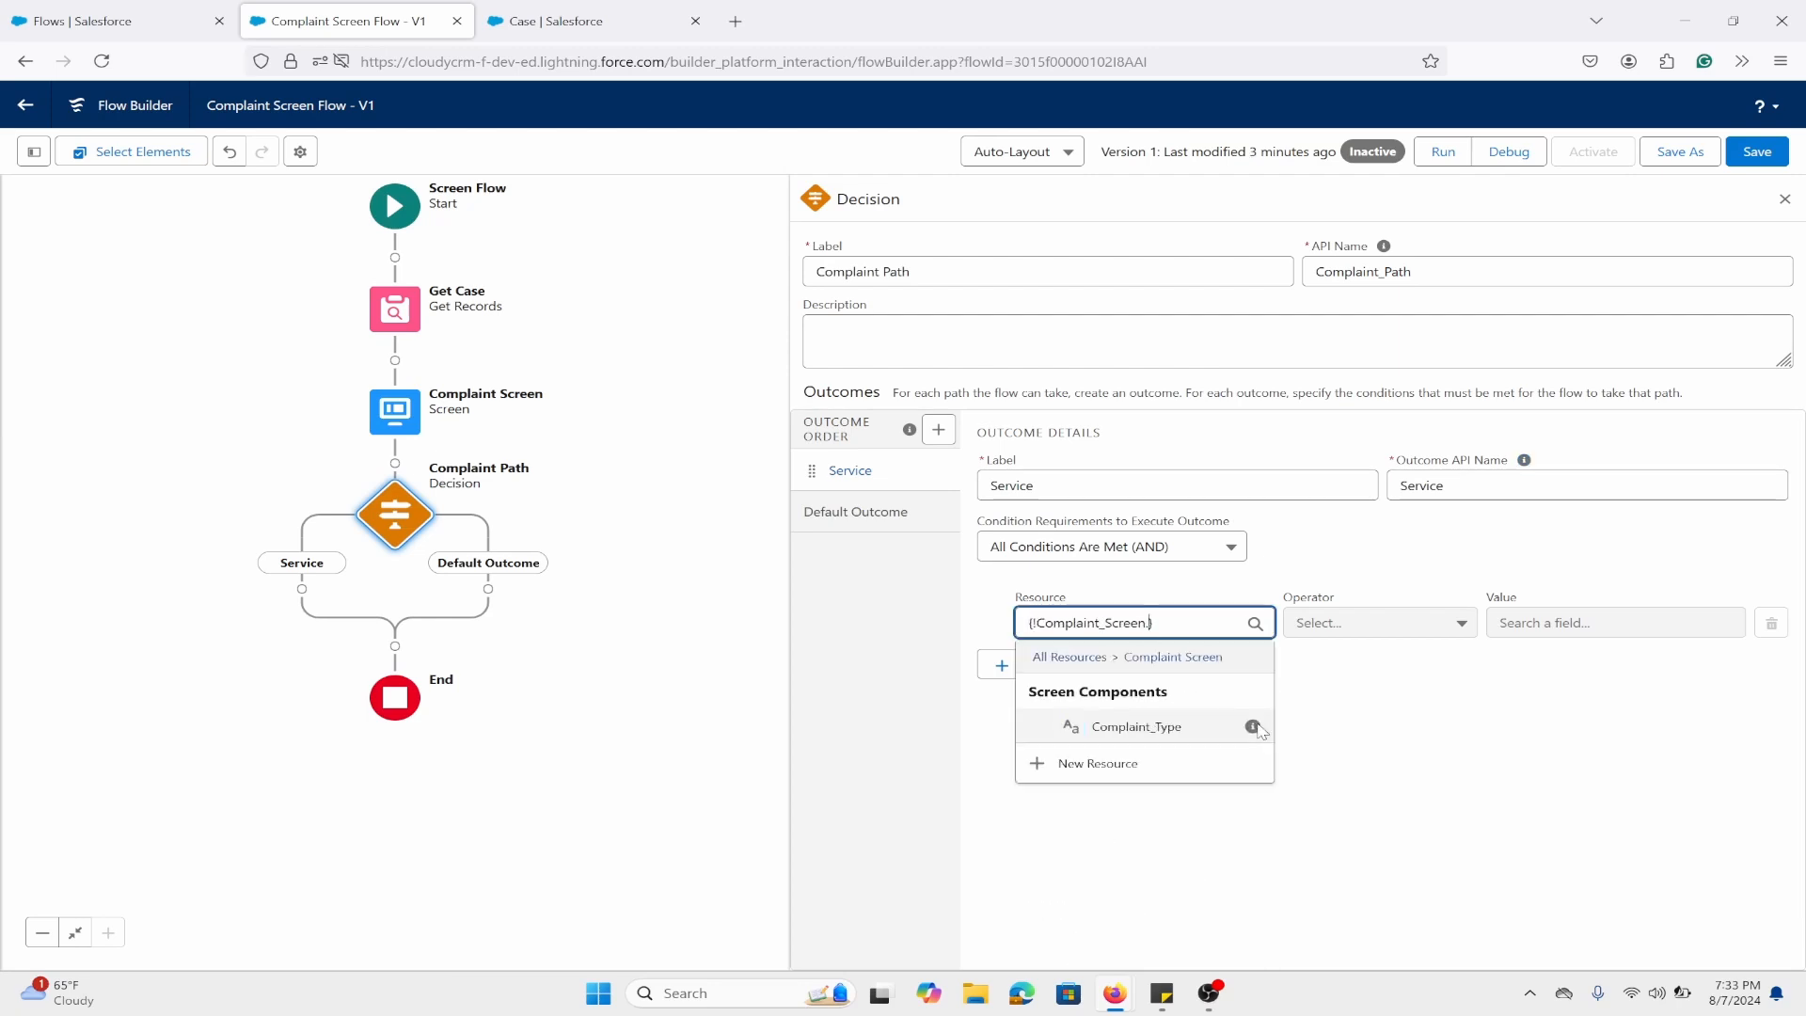
left_click(1158, 729)
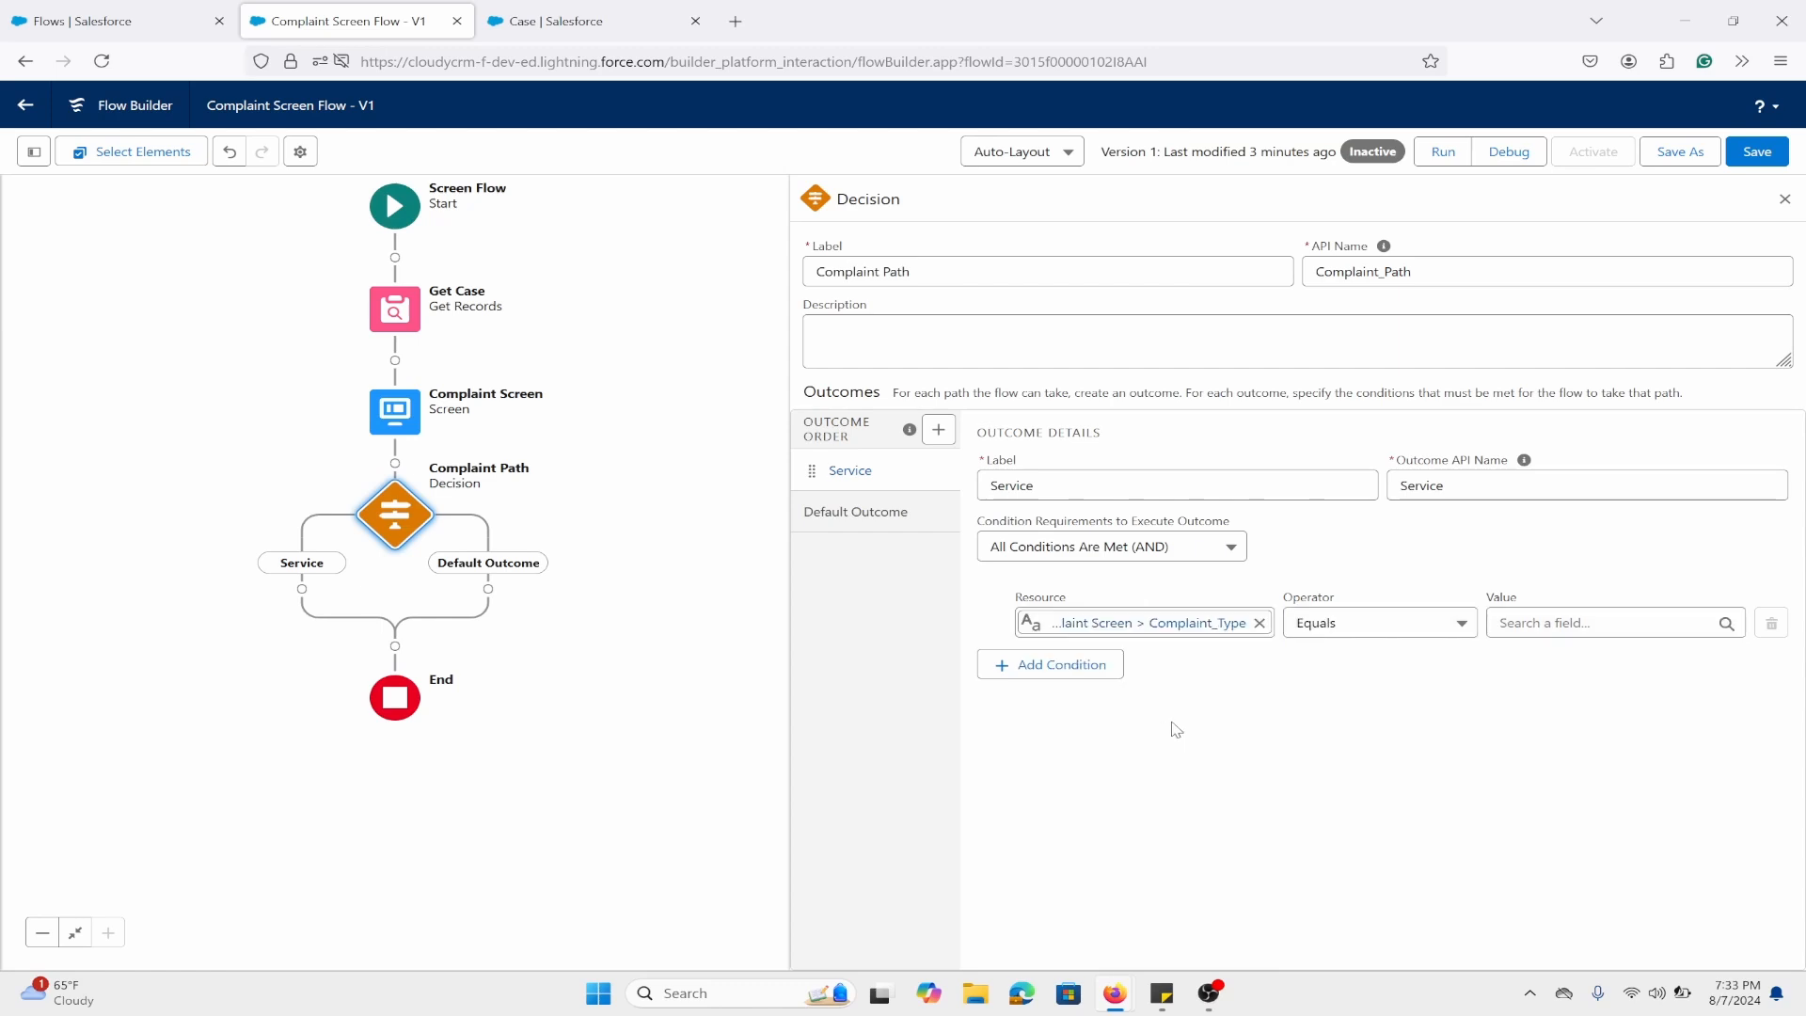
left_click(1523, 623)
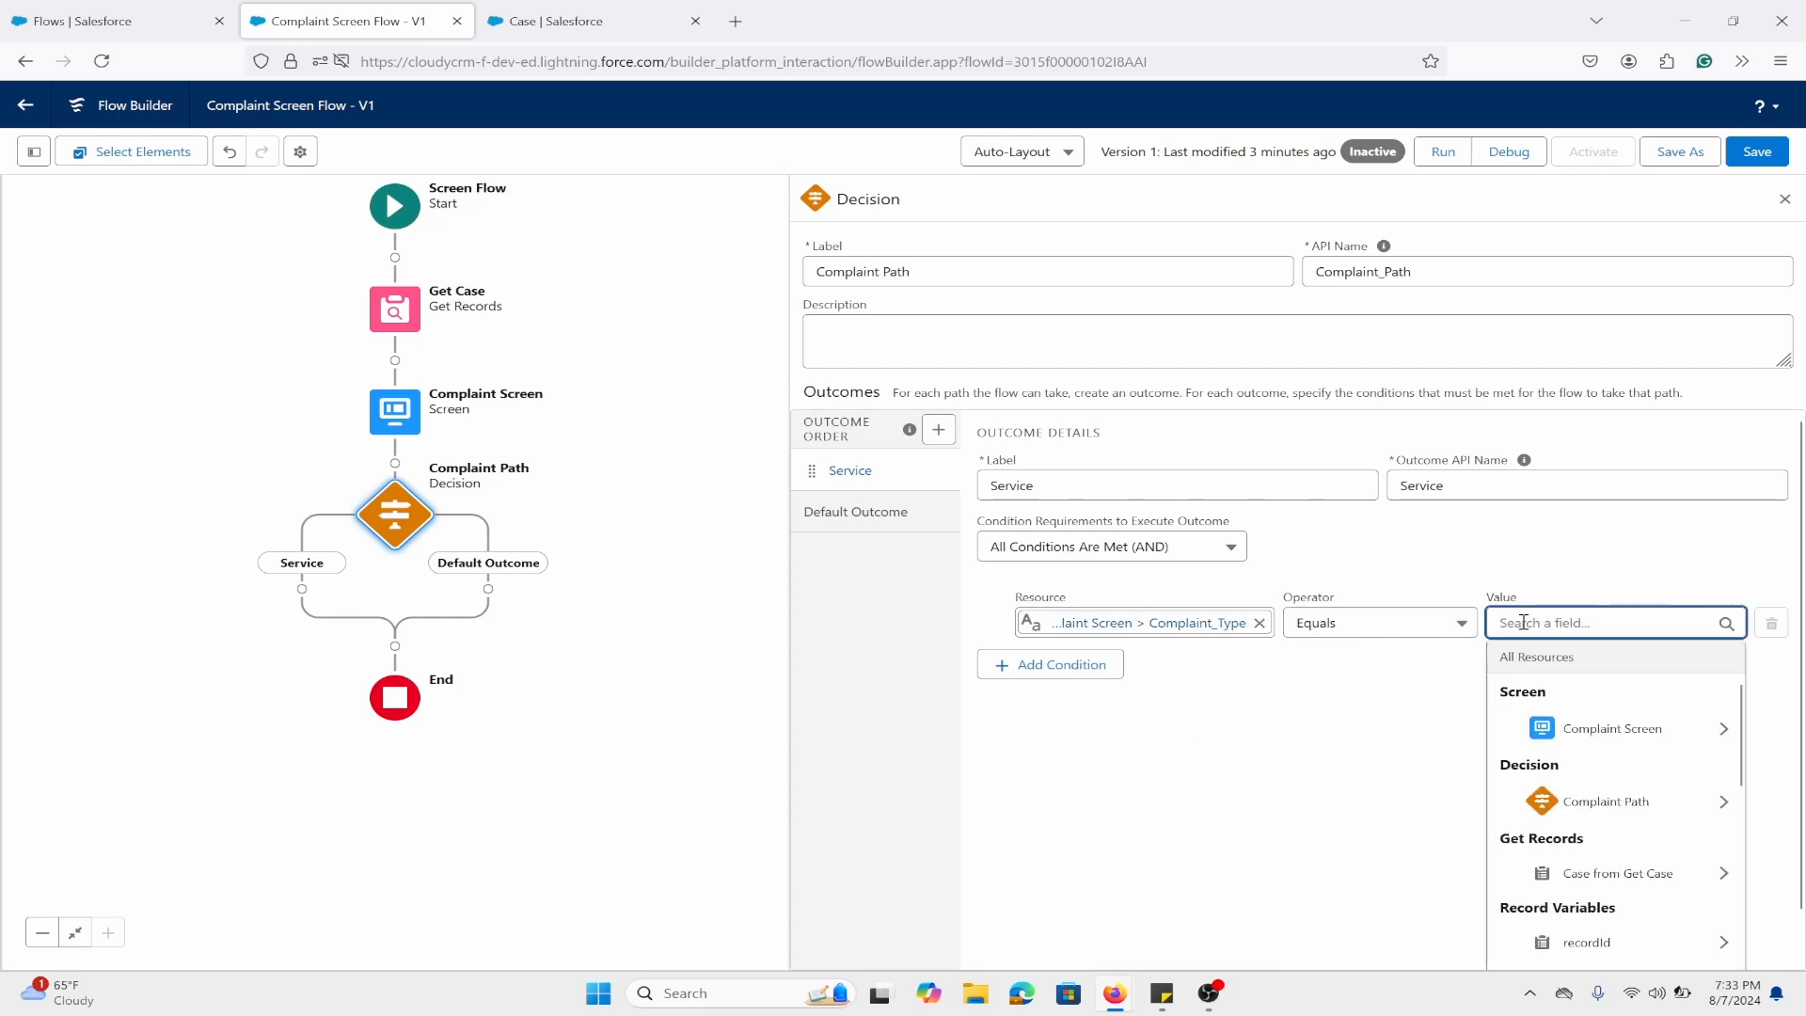
type("S")
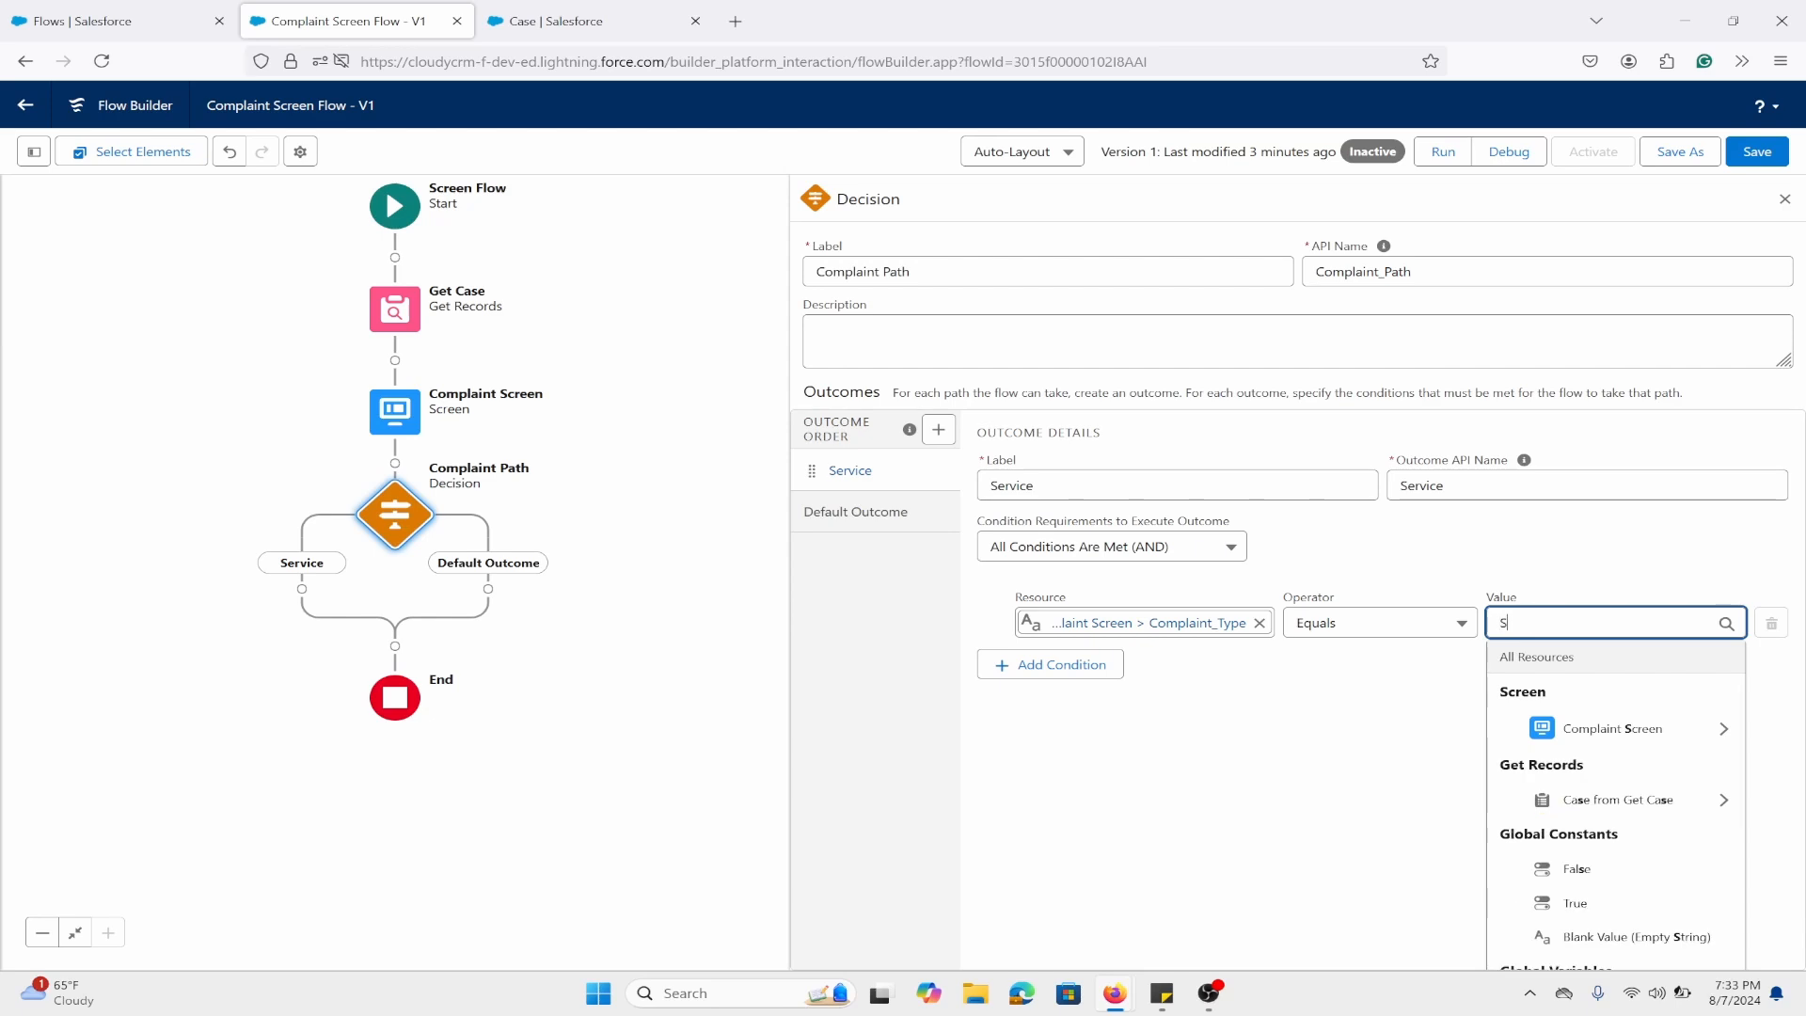
type("ervice")
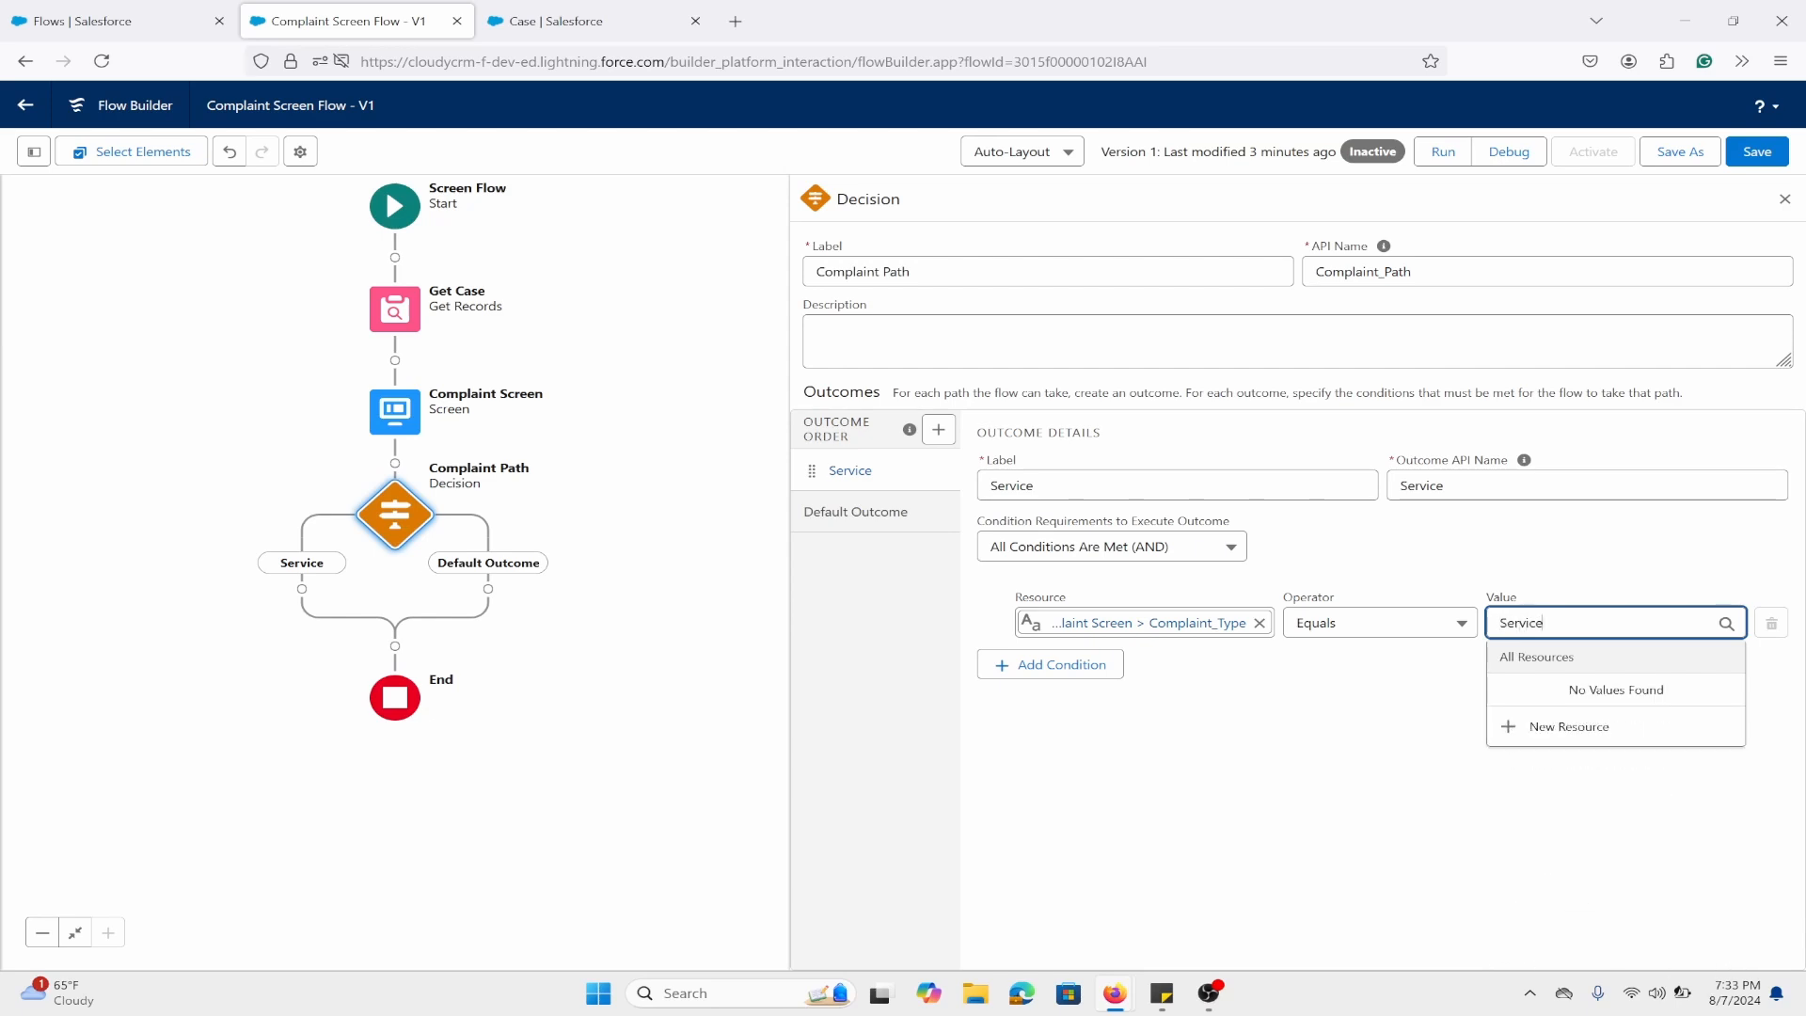
type(" Issue")
left_click(1519, 551)
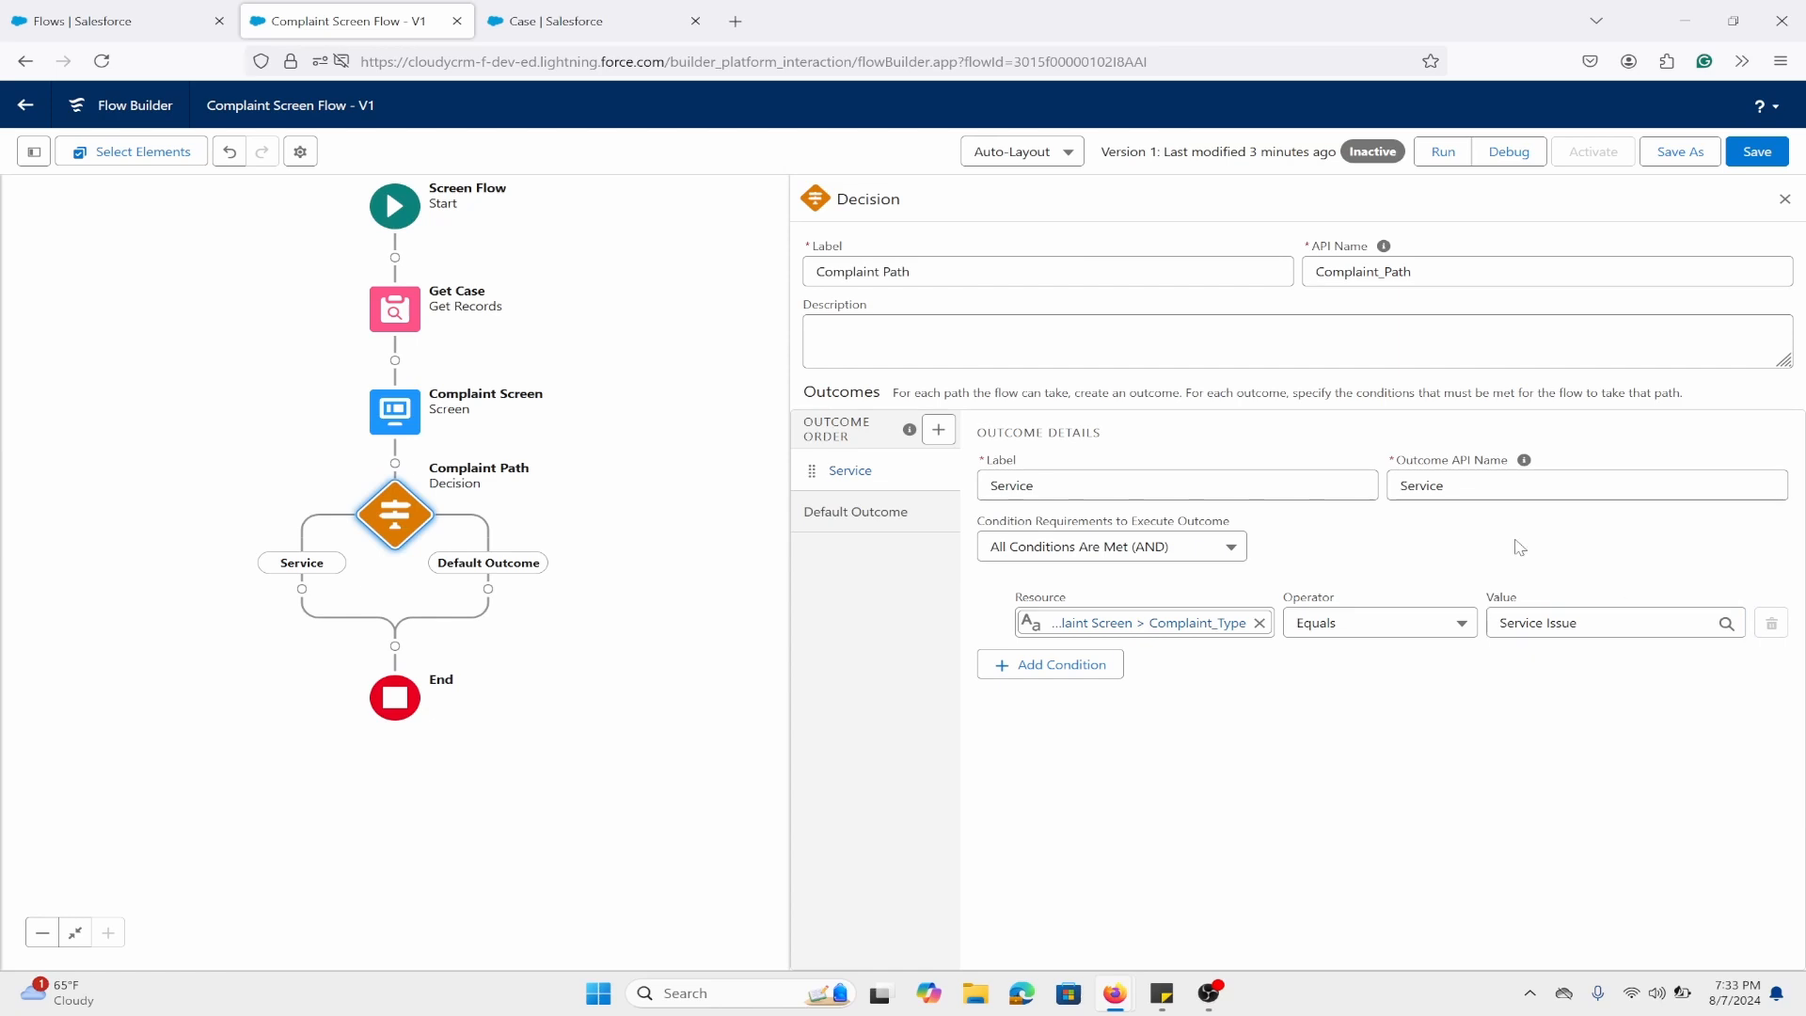
Add a second outcome labelled Billing with API name Billing, met when Complaint Screen's Complaint_Type equals Billing Issue.
left_click(937, 430)
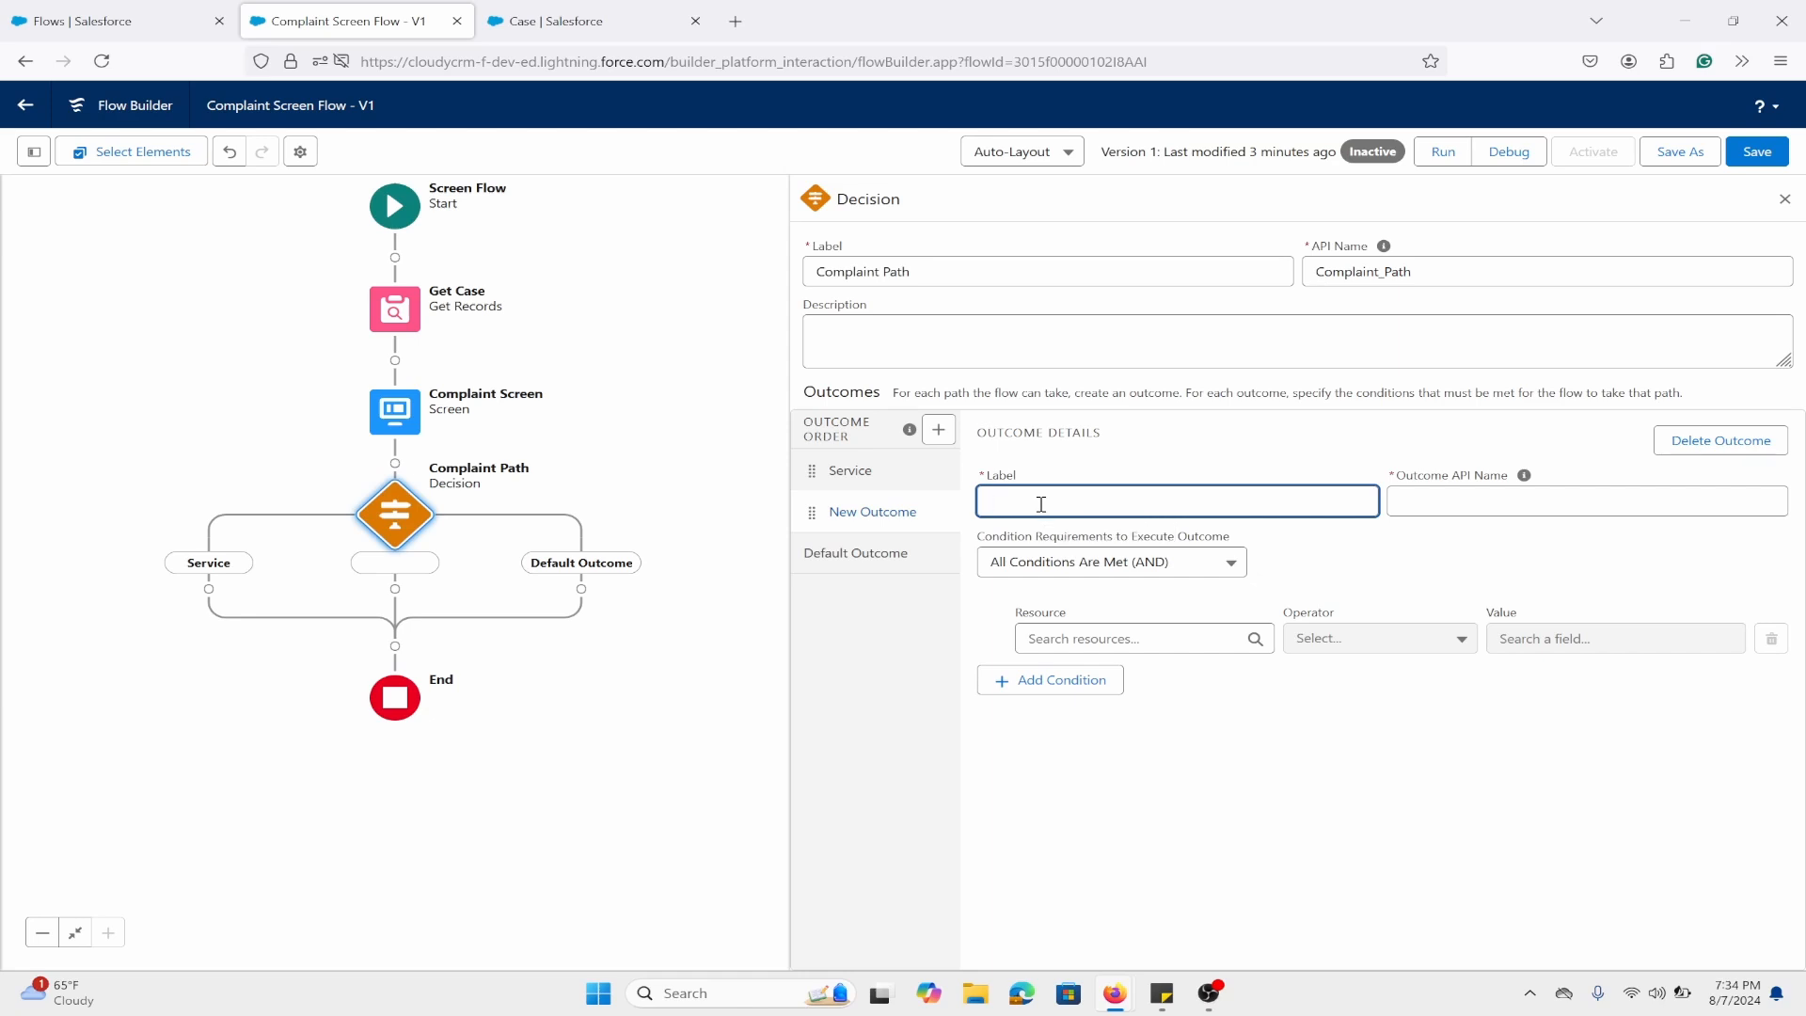
type("Billing")
key("Tab")
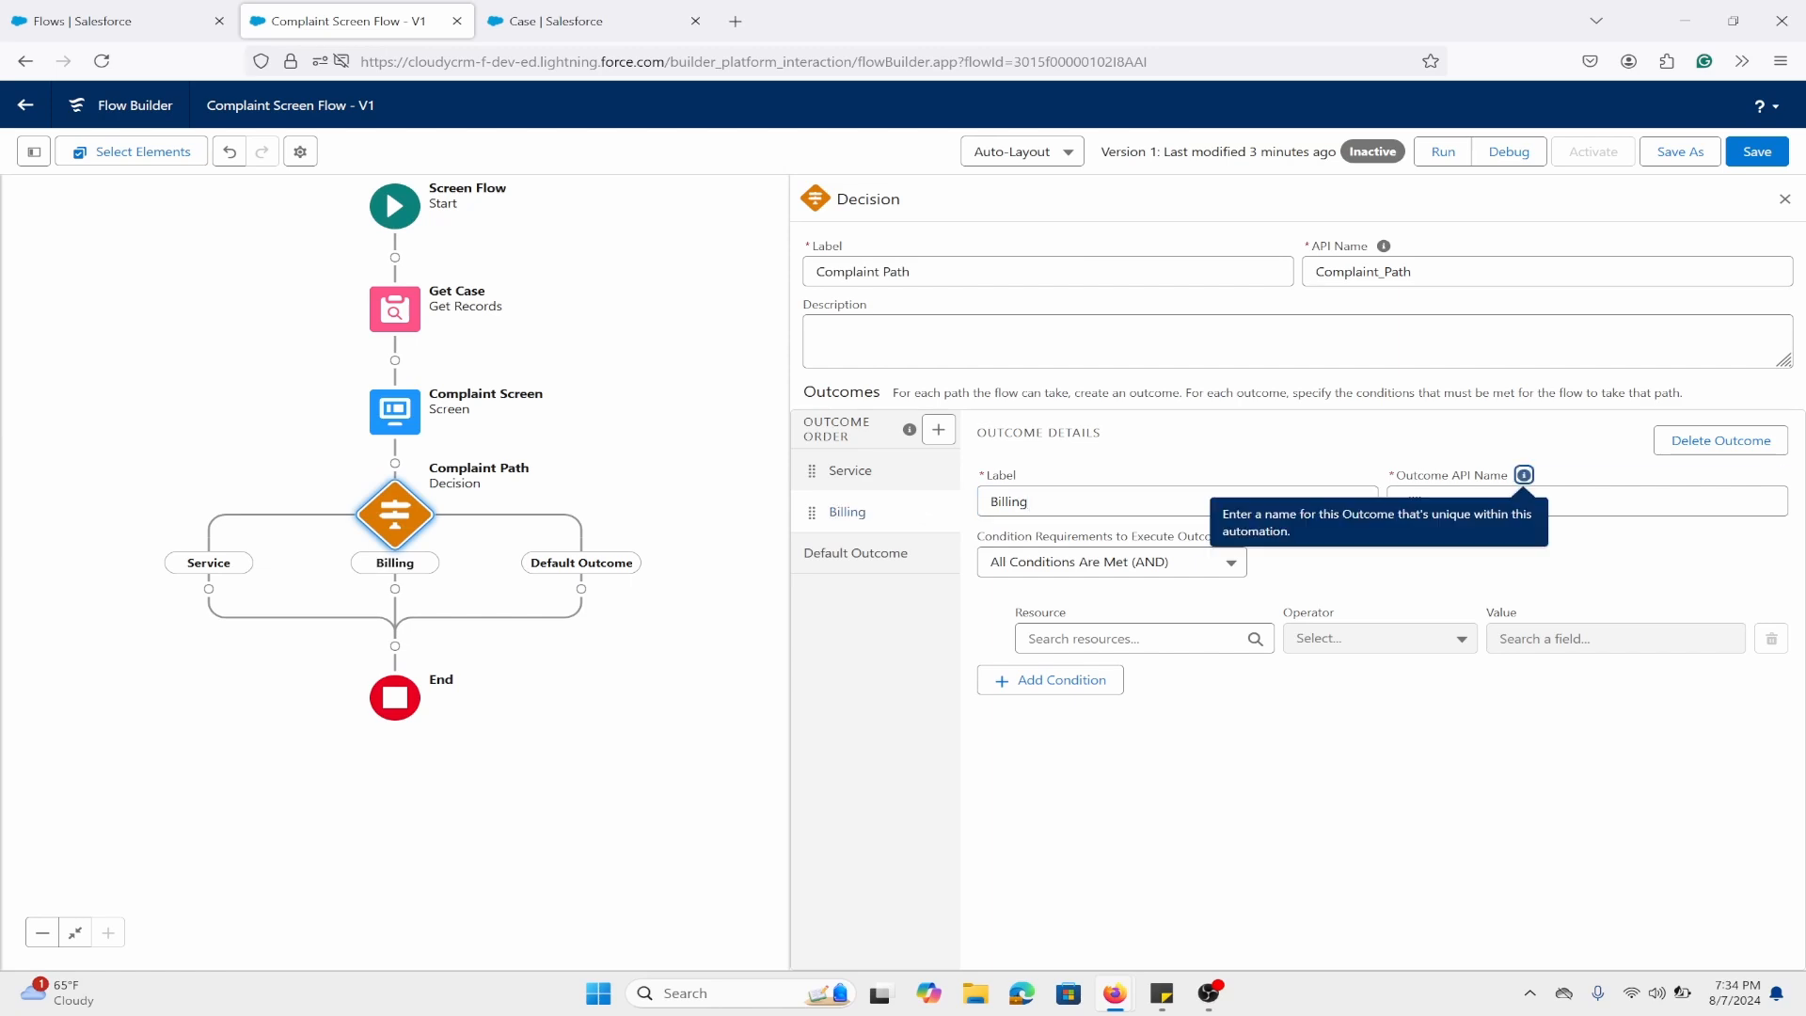
left_click(1348, 428)
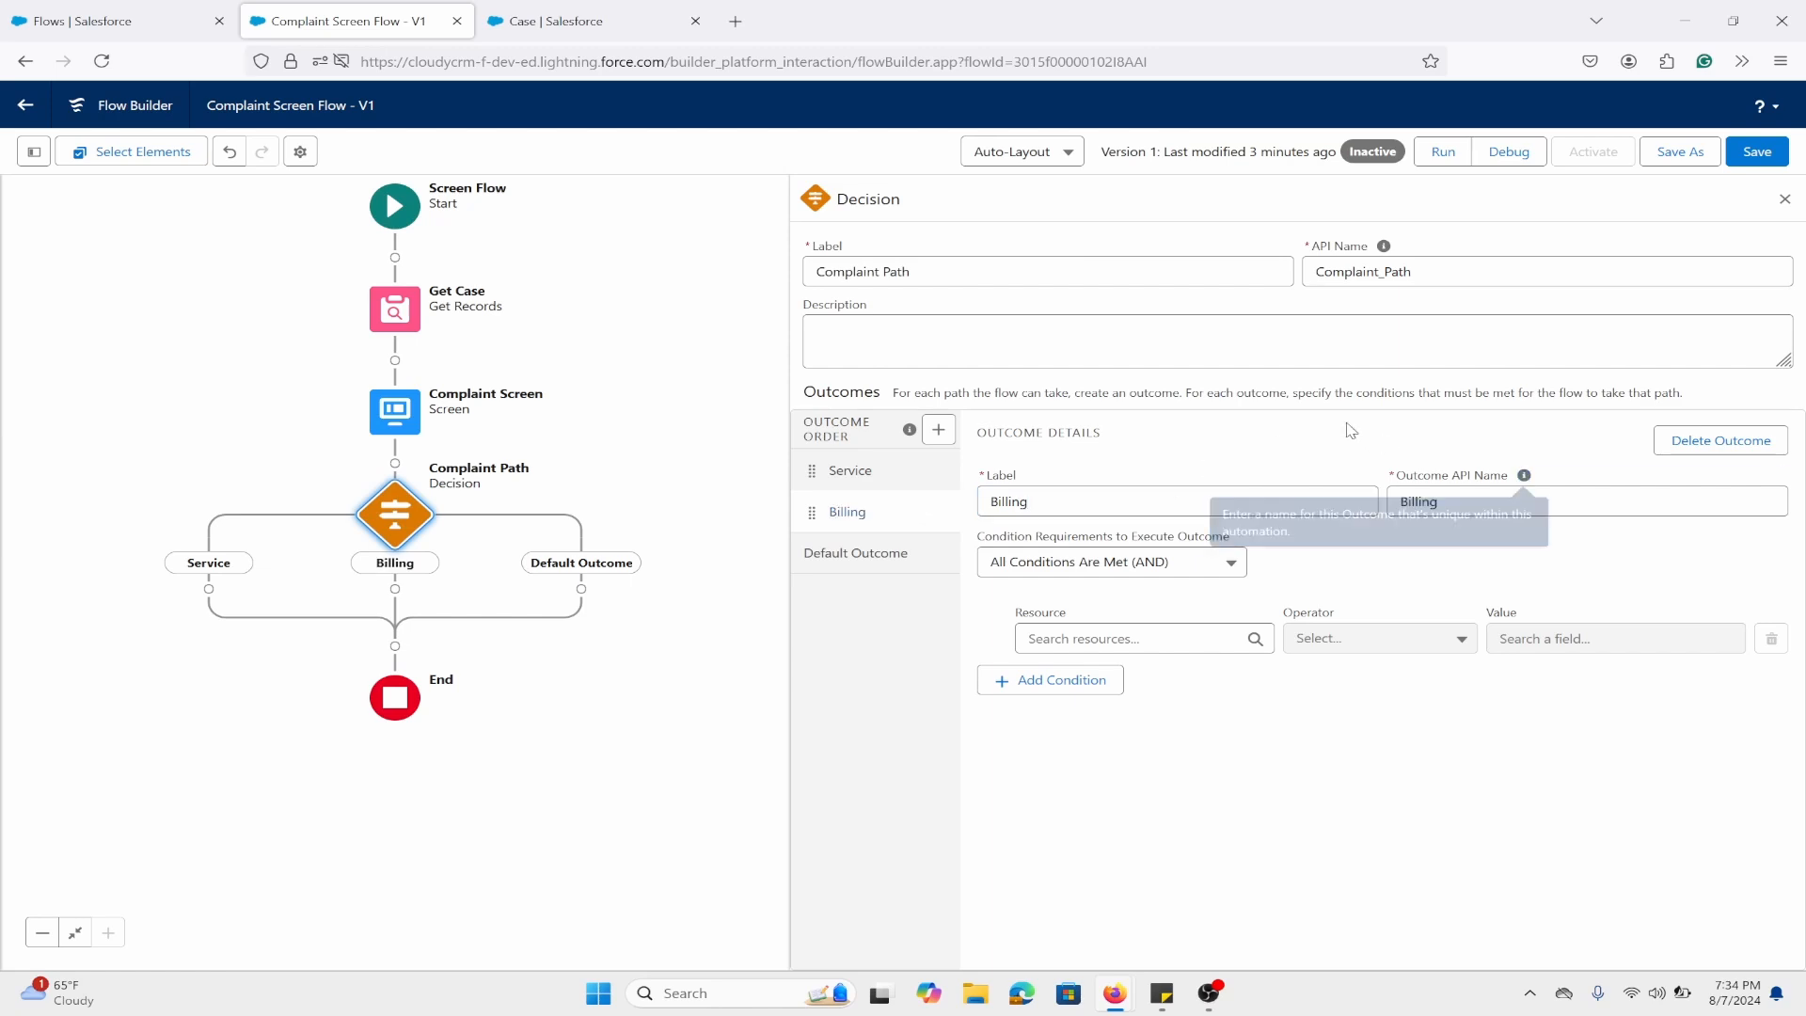
left_click(1130, 638)
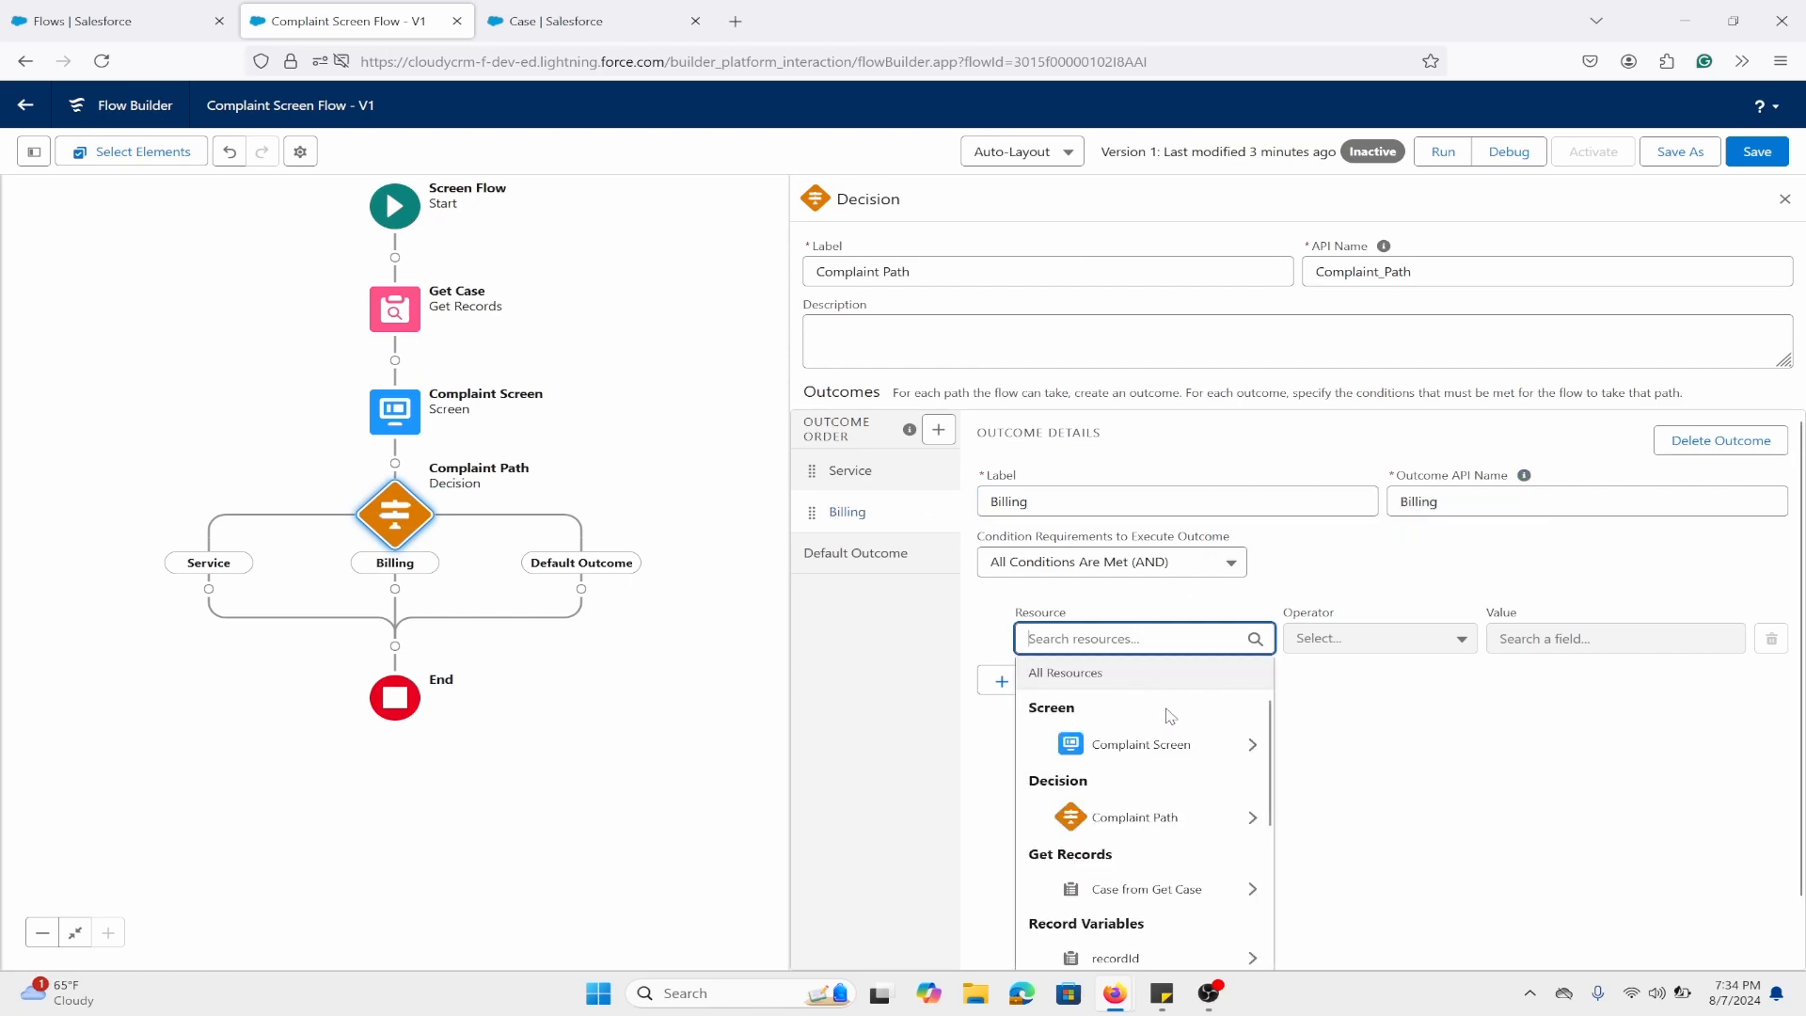
left_click(1246, 742)
mouse_move(1255, 752)
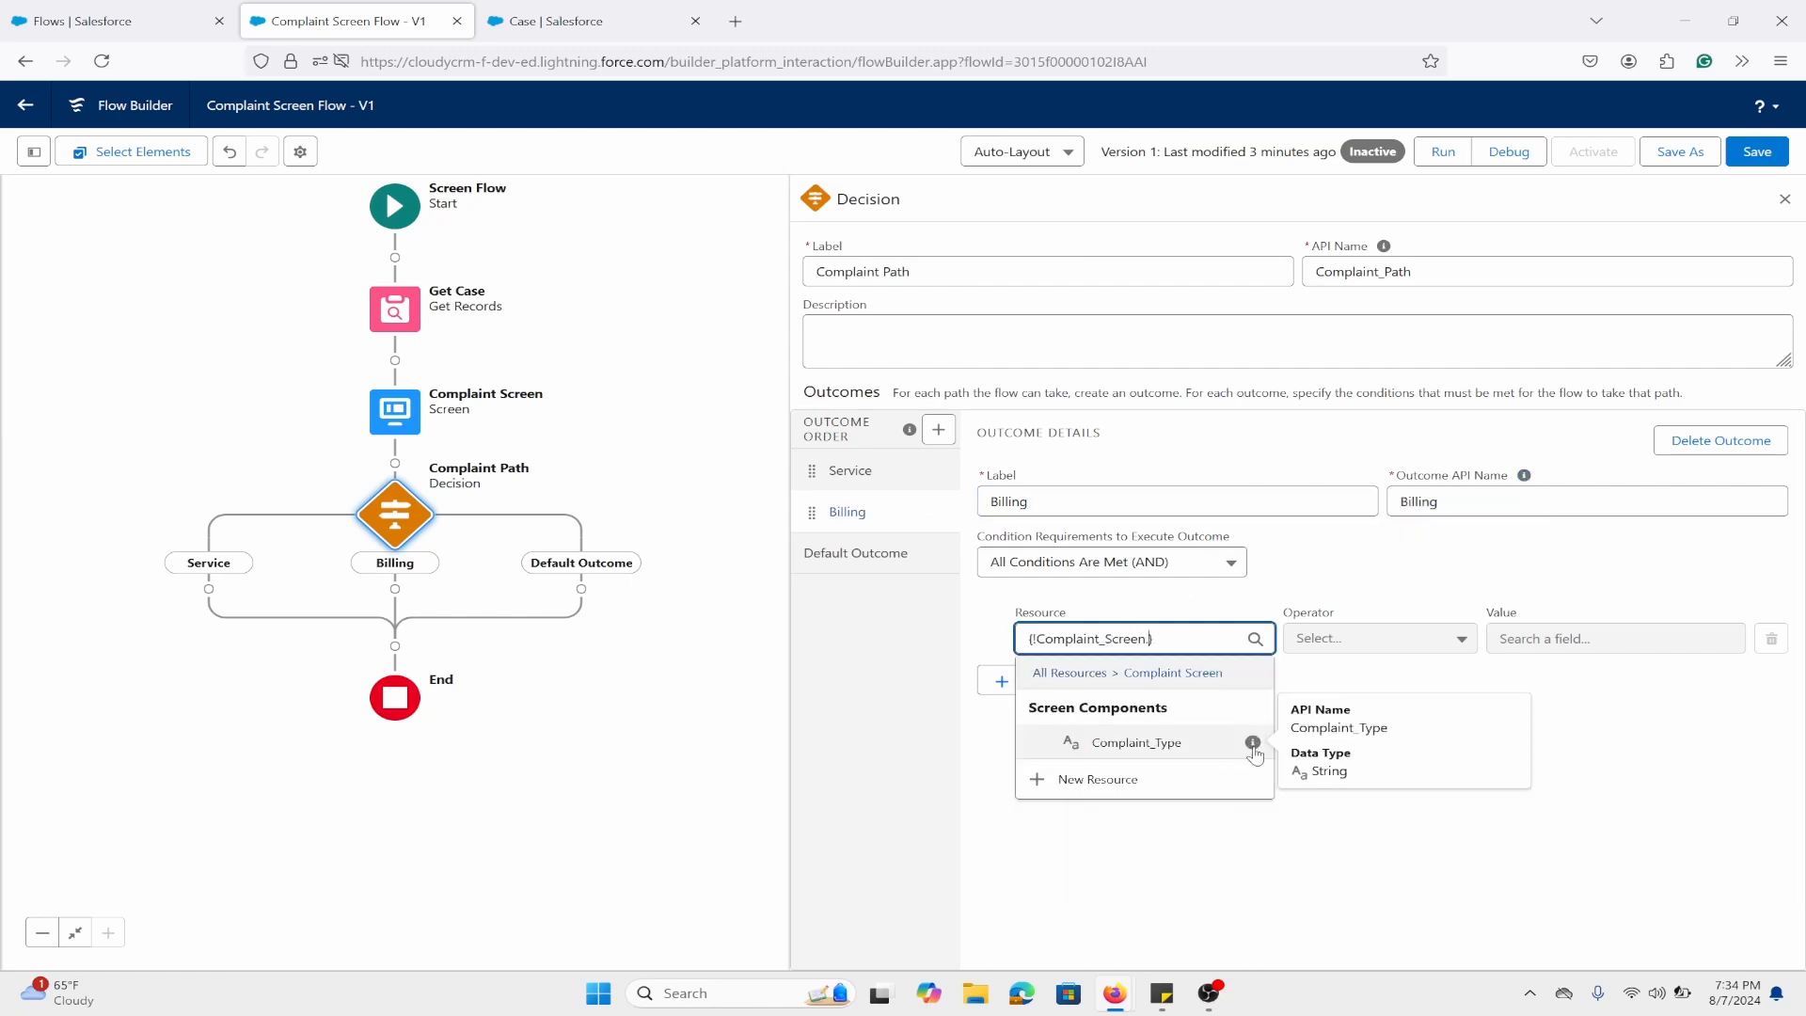
left_click(1174, 745)
left_click(1524, 644)
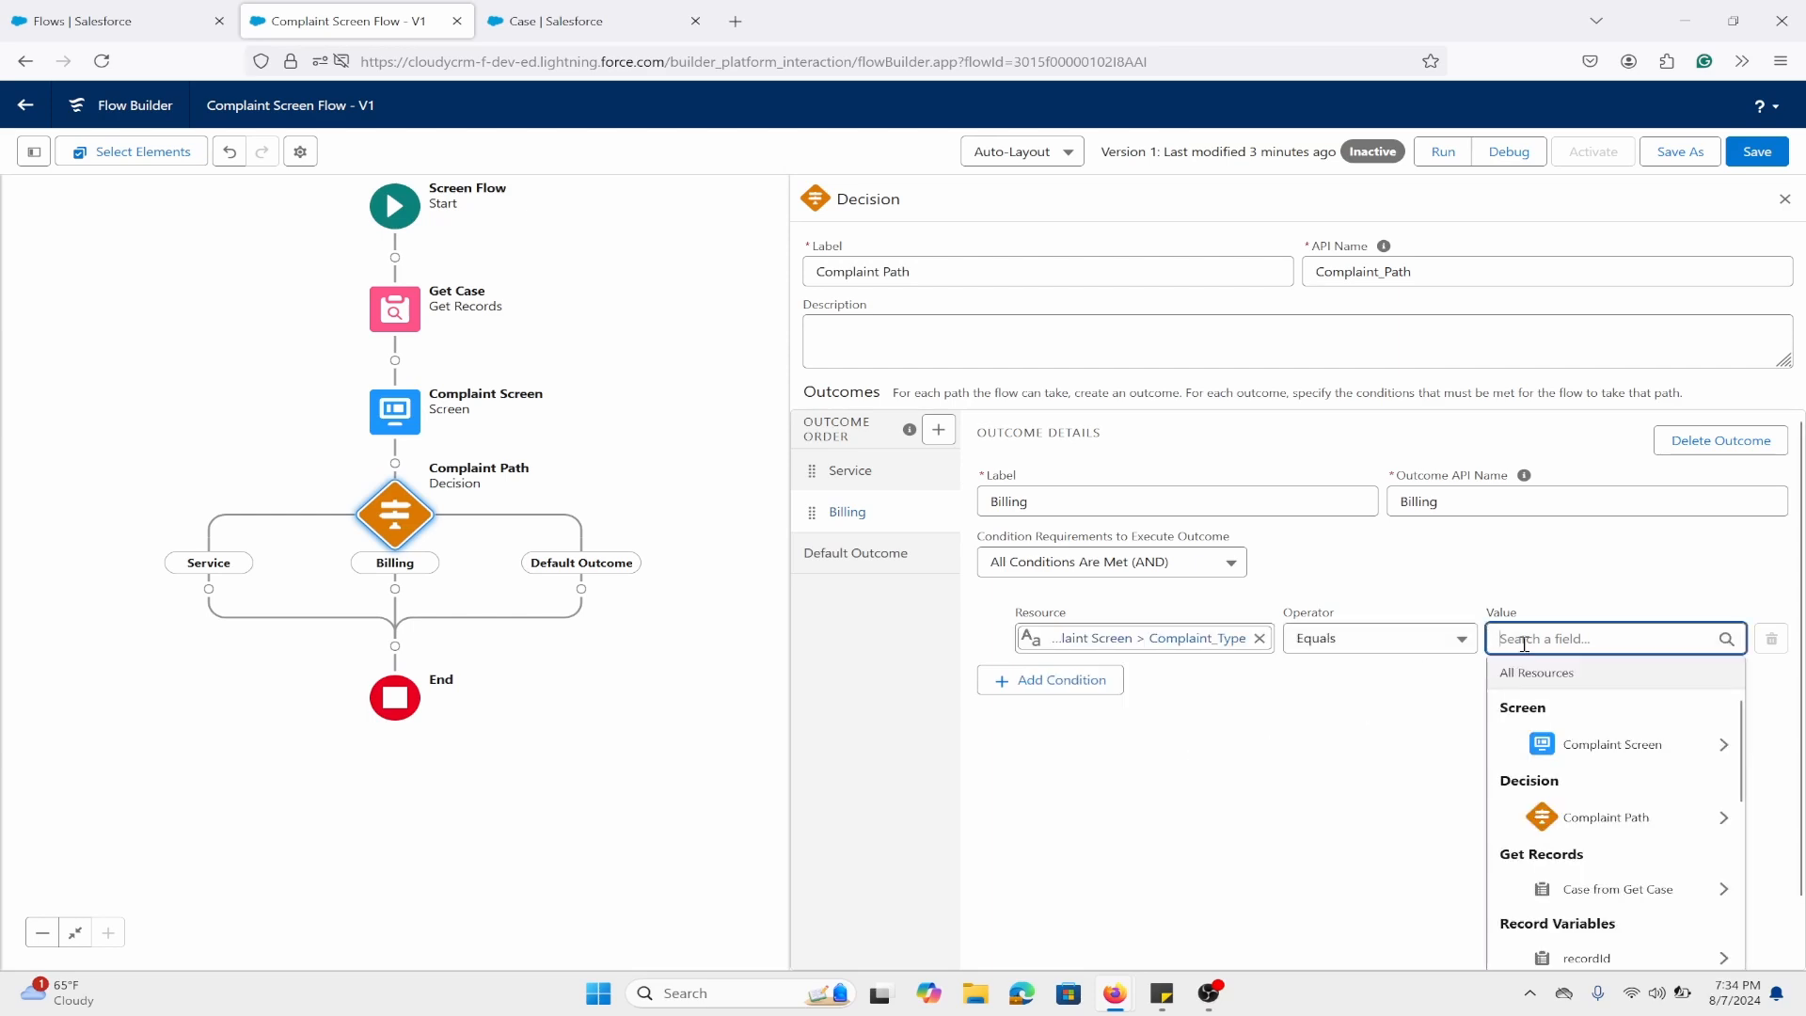
type("Billing")
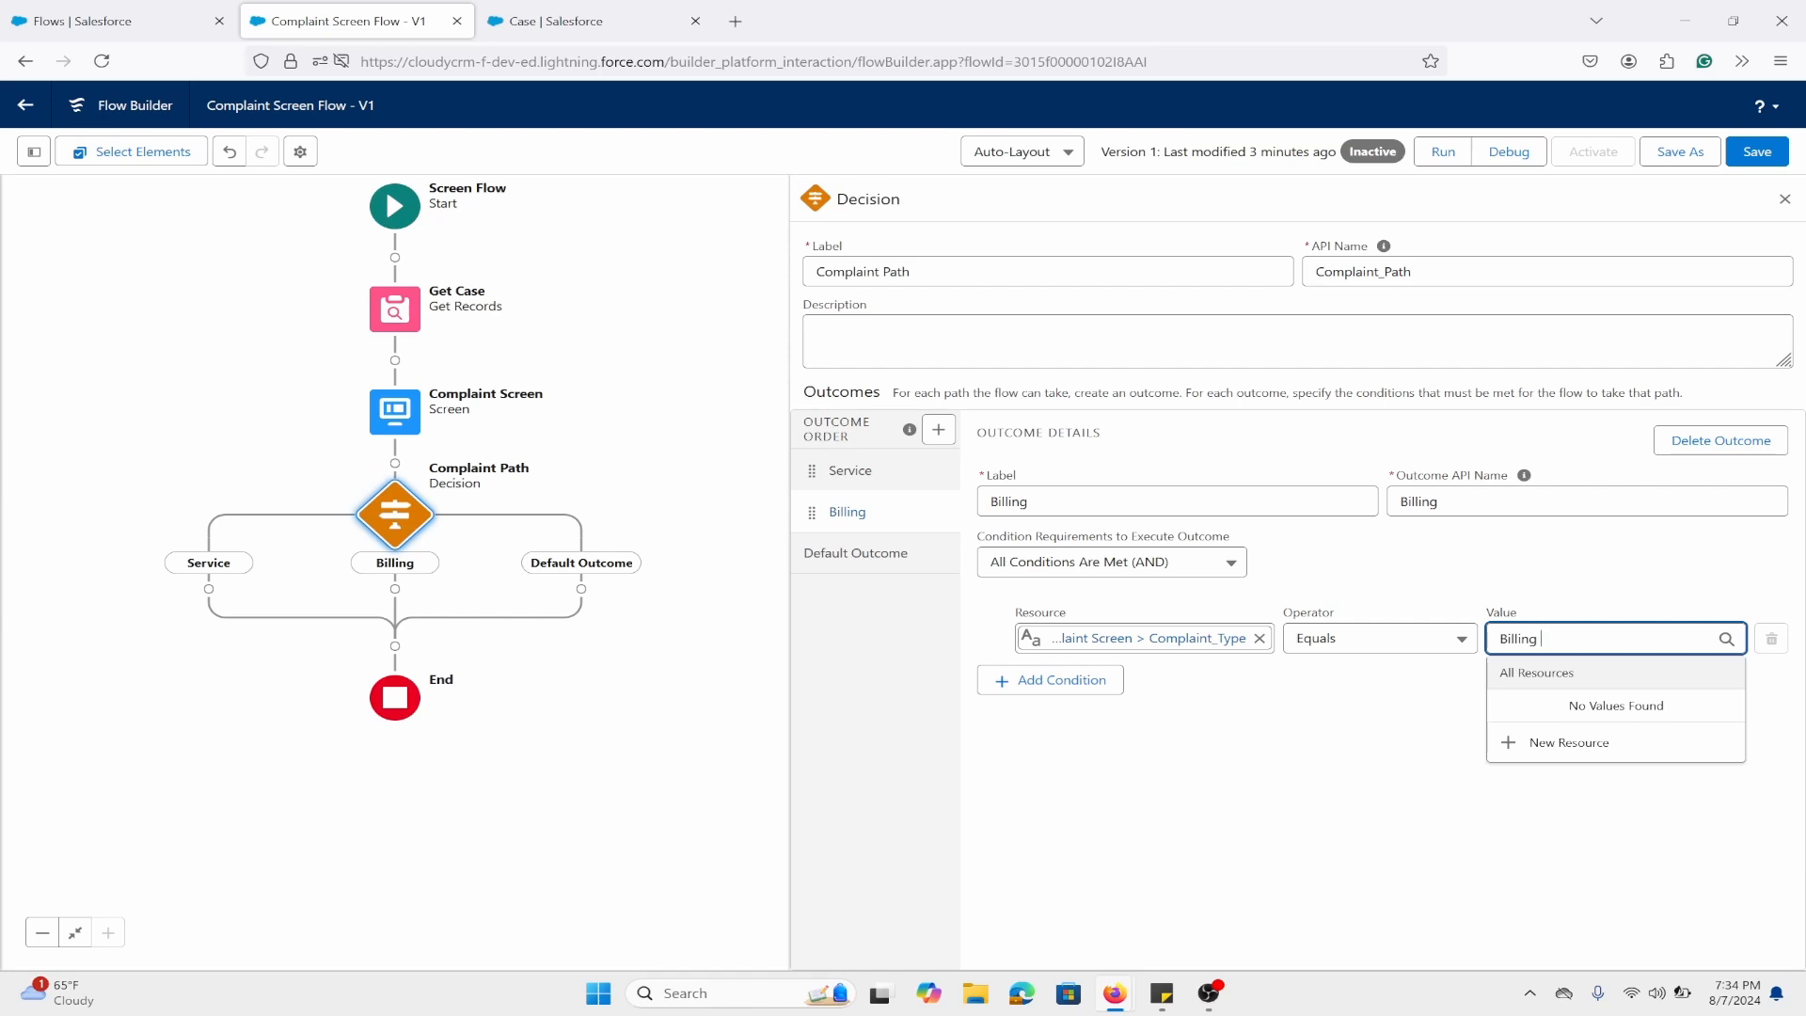
type(" Issue")
Relabel the Decision's default outcome as No, save the flow and close the Decision's settings.
left_click(849, 470)
left_click(867, 552)
left_click(1096, 487)
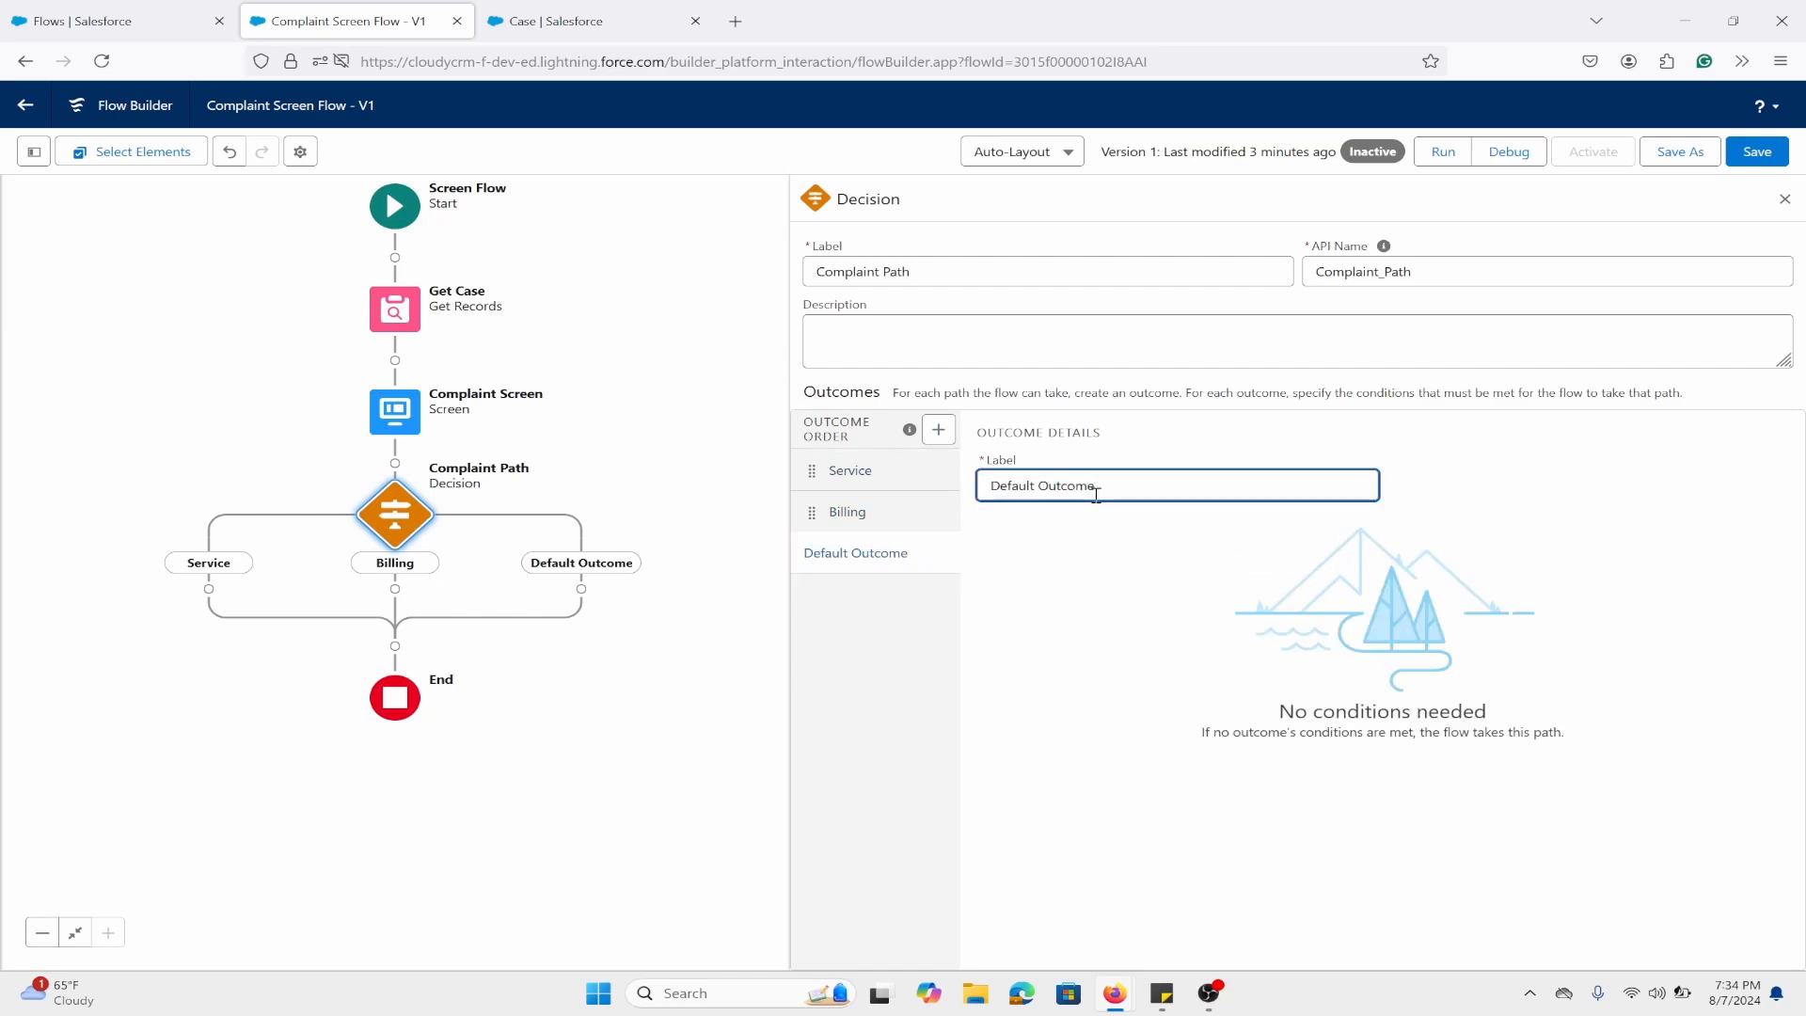
triple_click(1095, 488)
key("BackSpace")
type("No")
key("ctrl+s")
left_click(1784, 200)
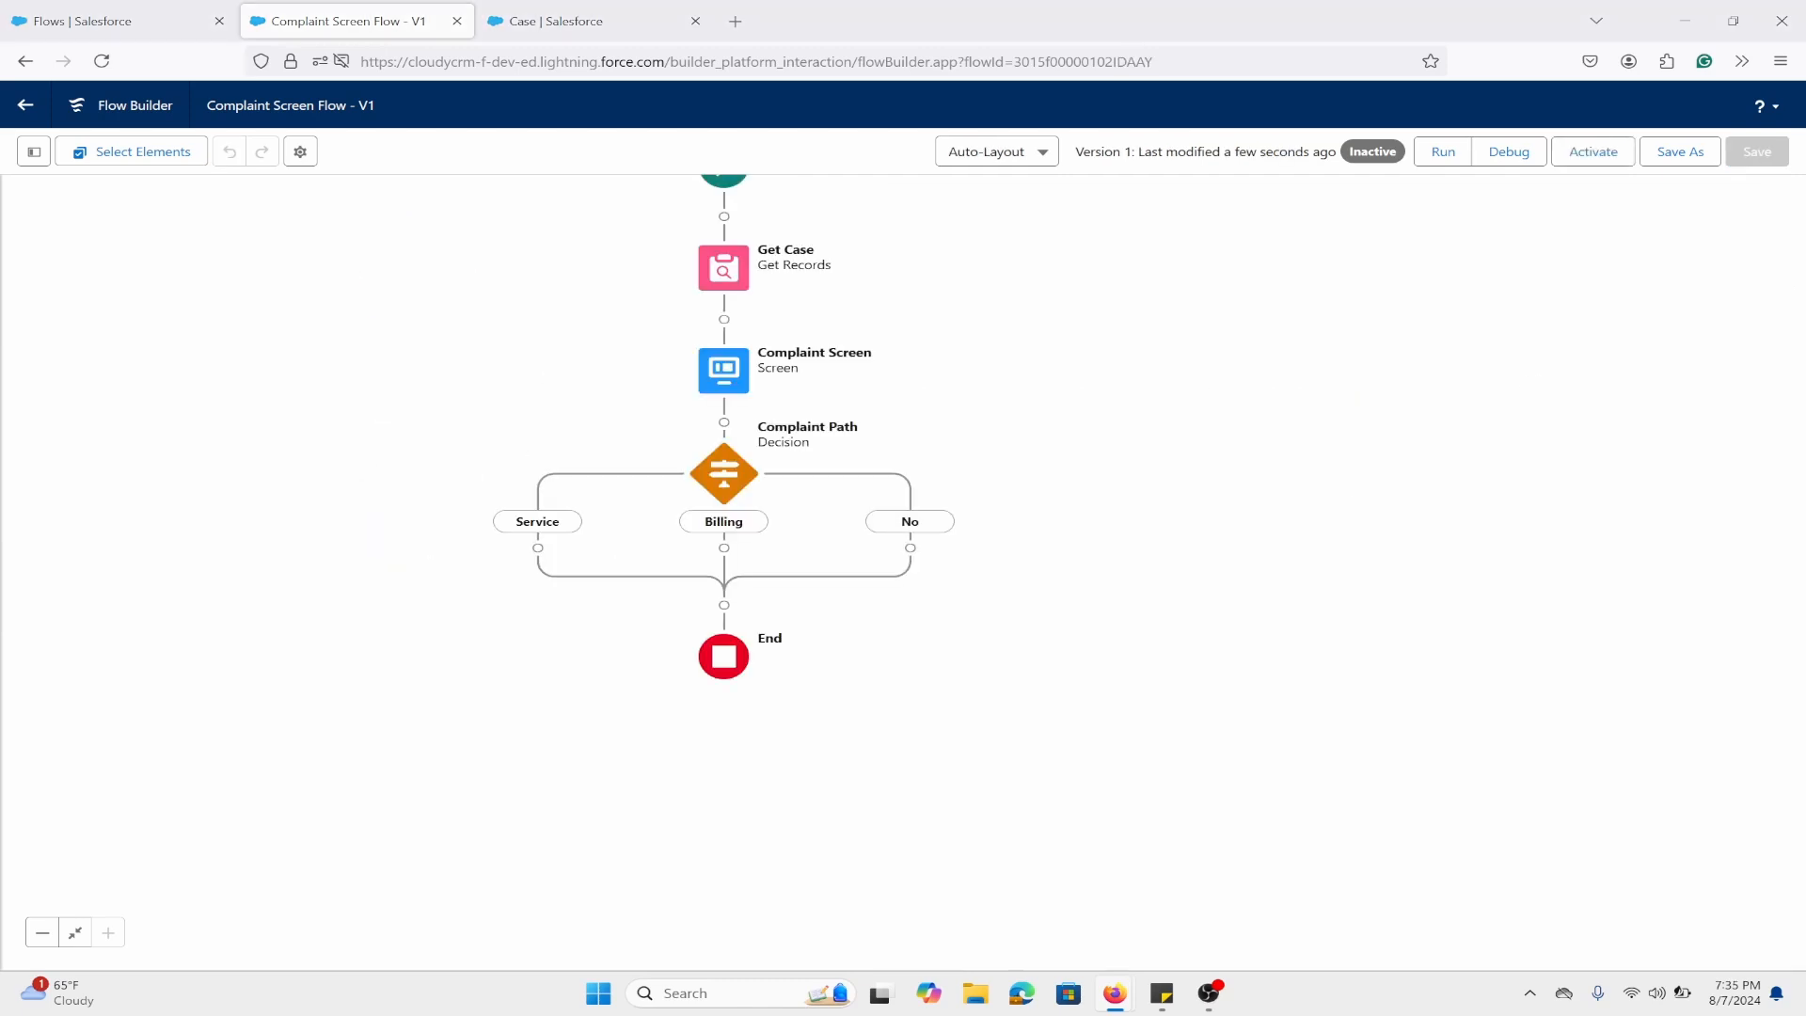
Add a Screen element on the Service branch, labelled Service Screen with the API name Service_Screen.
left_click(537, 548)
left_click(482, 724)
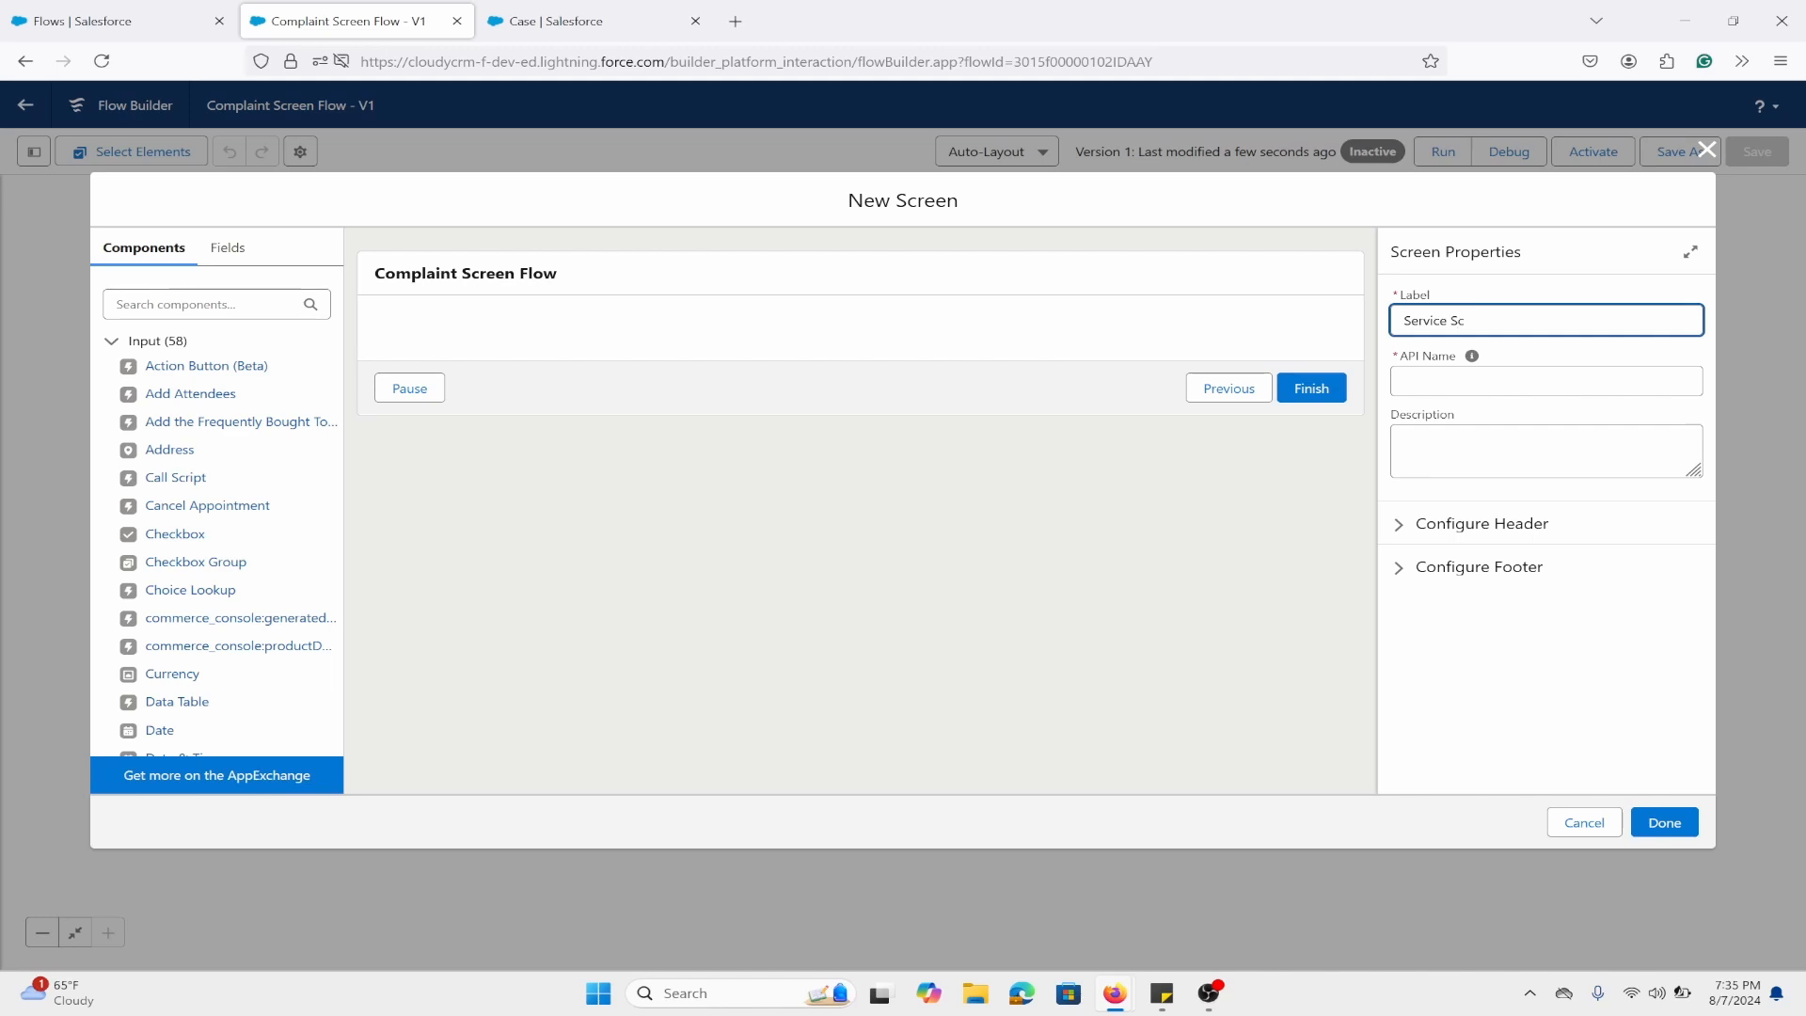
type("Service Screen")
key("Tab")
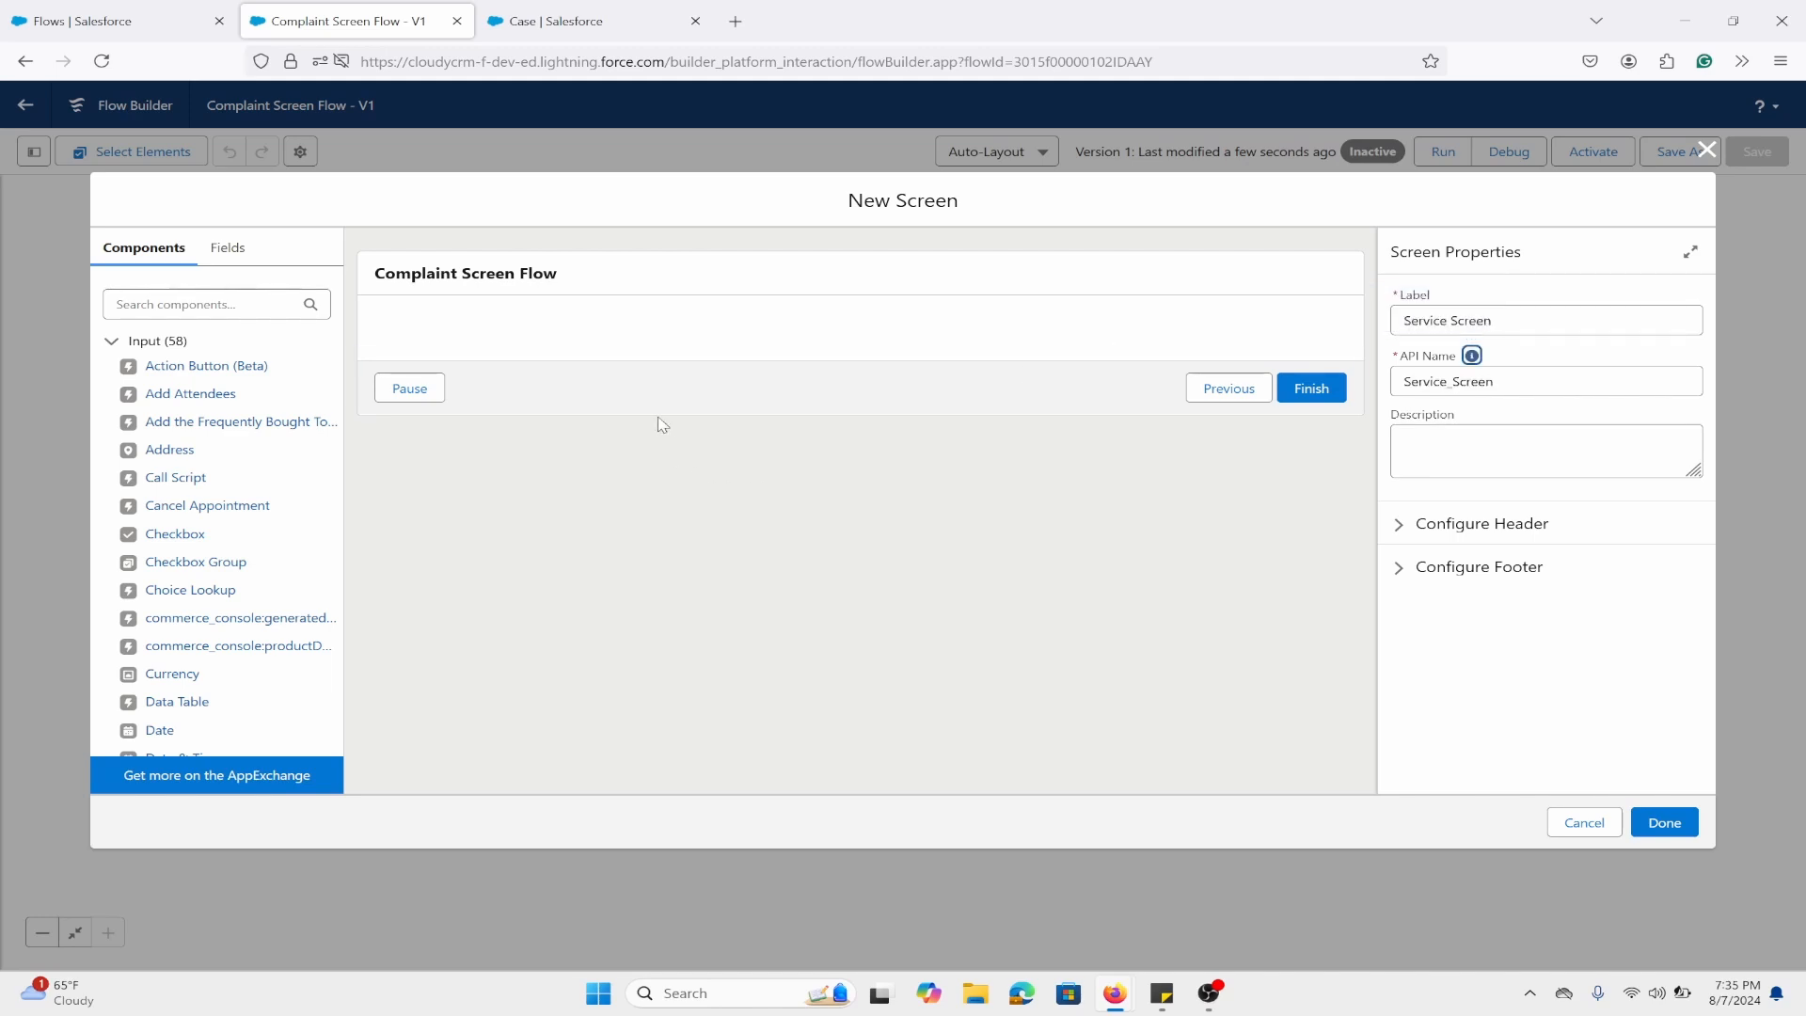
Add a Dependent Picklists component to the screen with the API name Dp_service and the object API name Case.
left_click(217, 307)
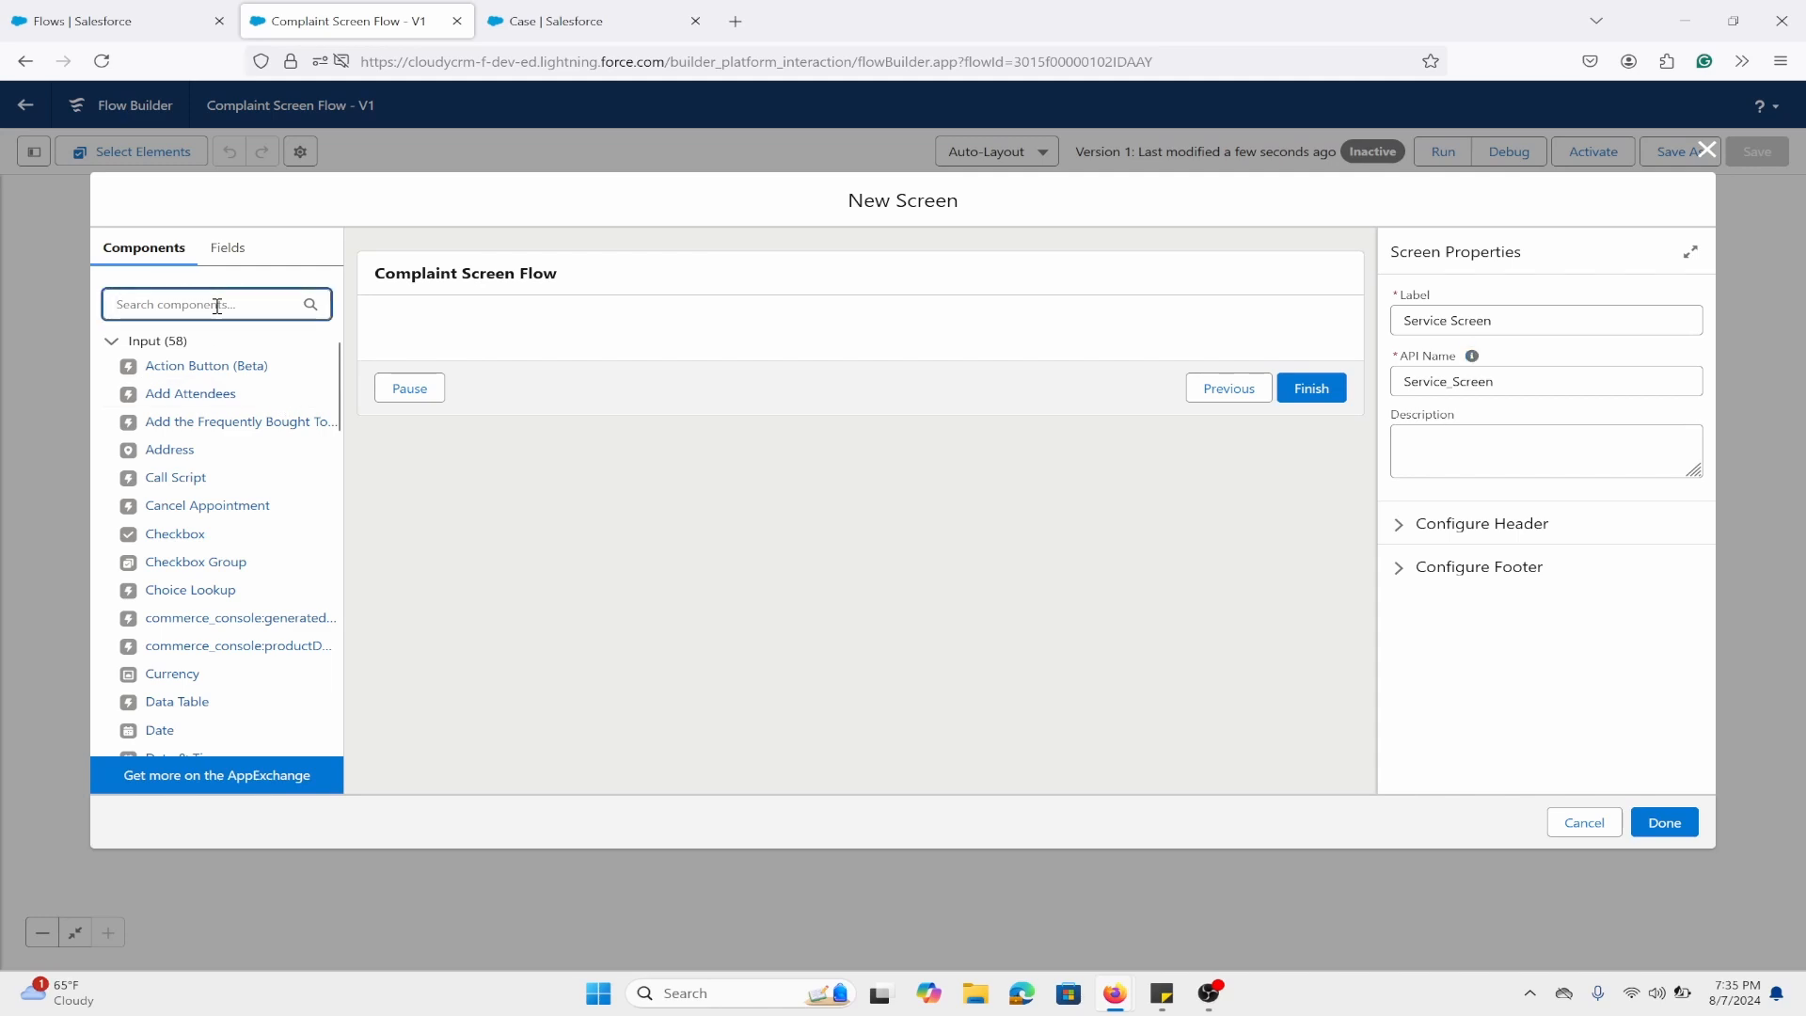
type("de")
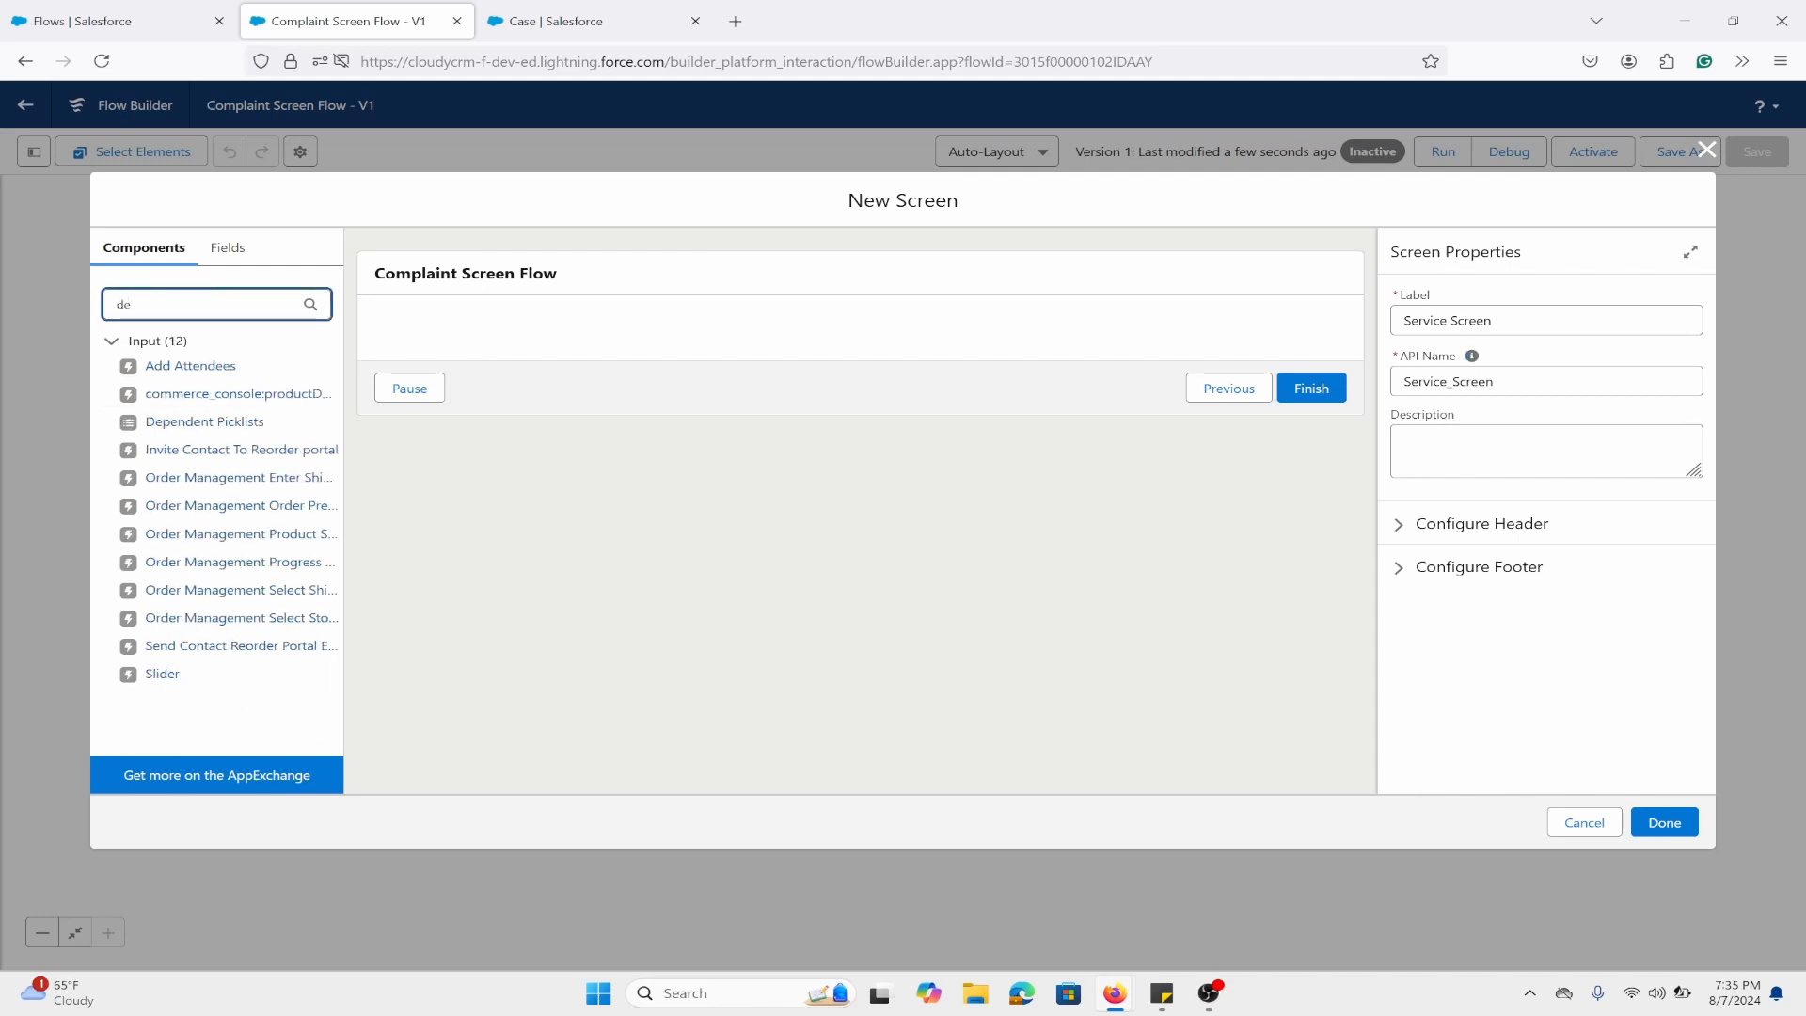
left_click_drag(222, 422, 633, 339)
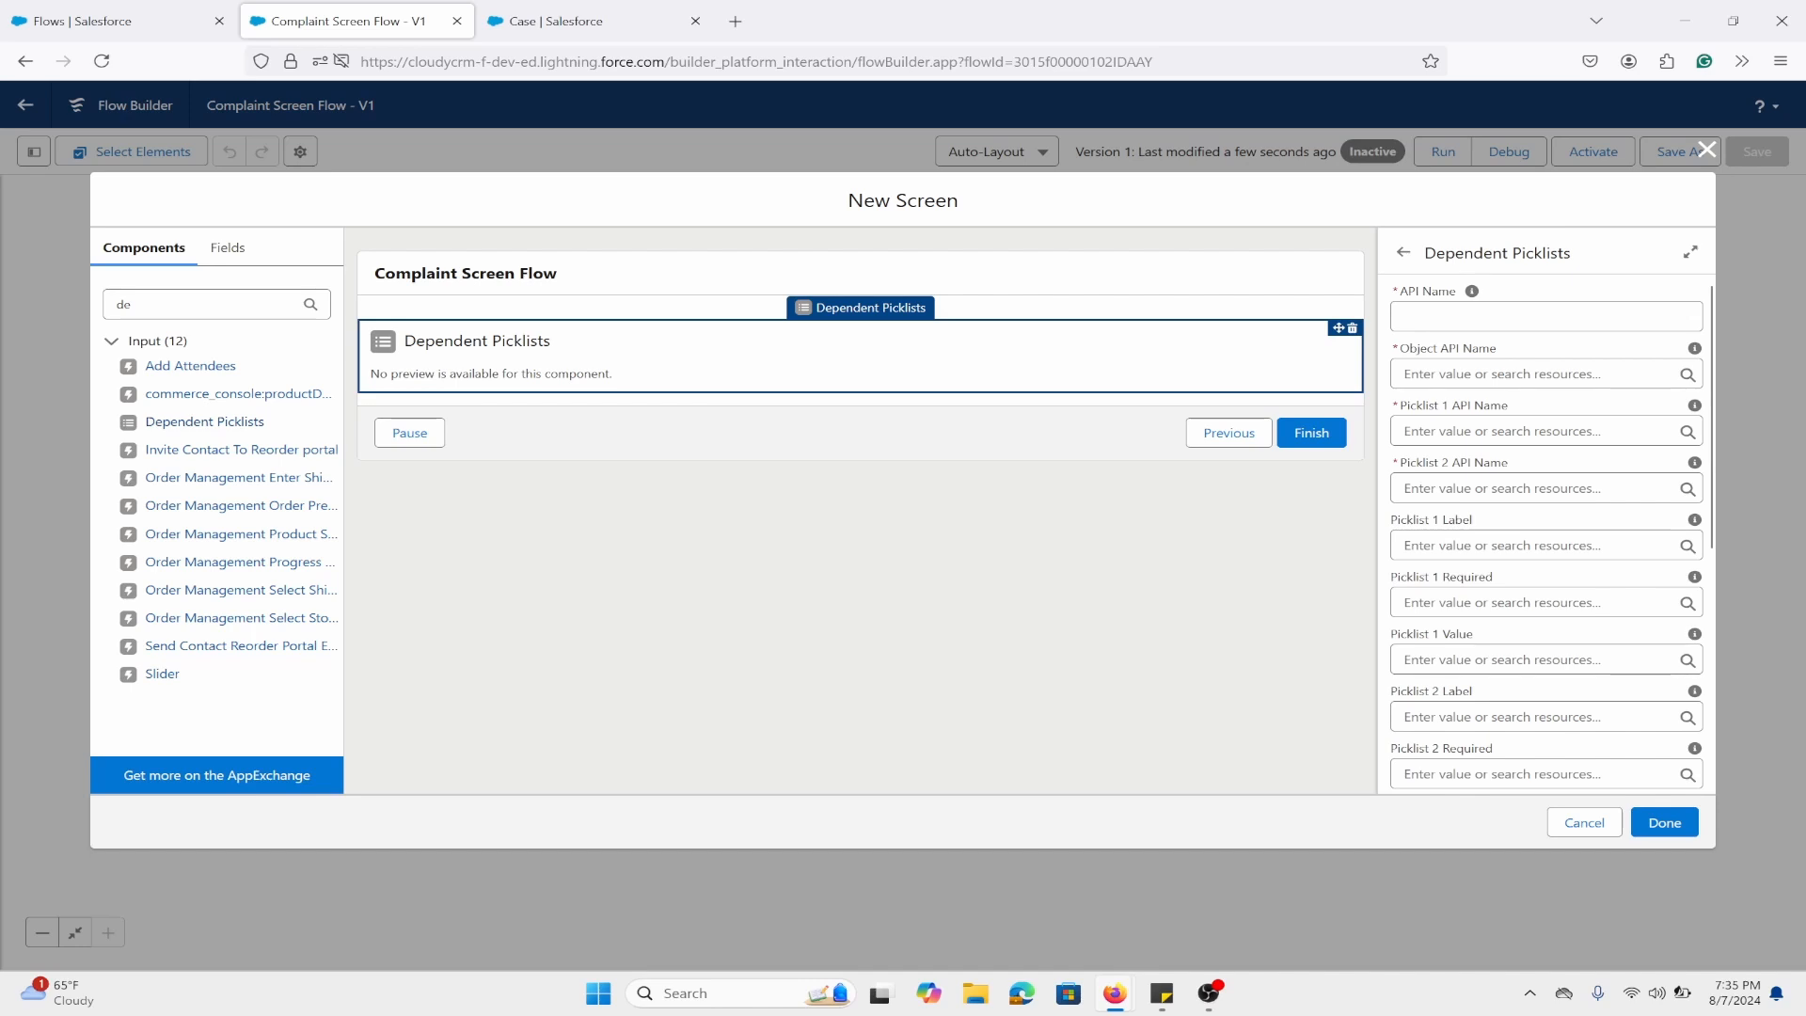
left_click(1615, 305)
type("Dp")
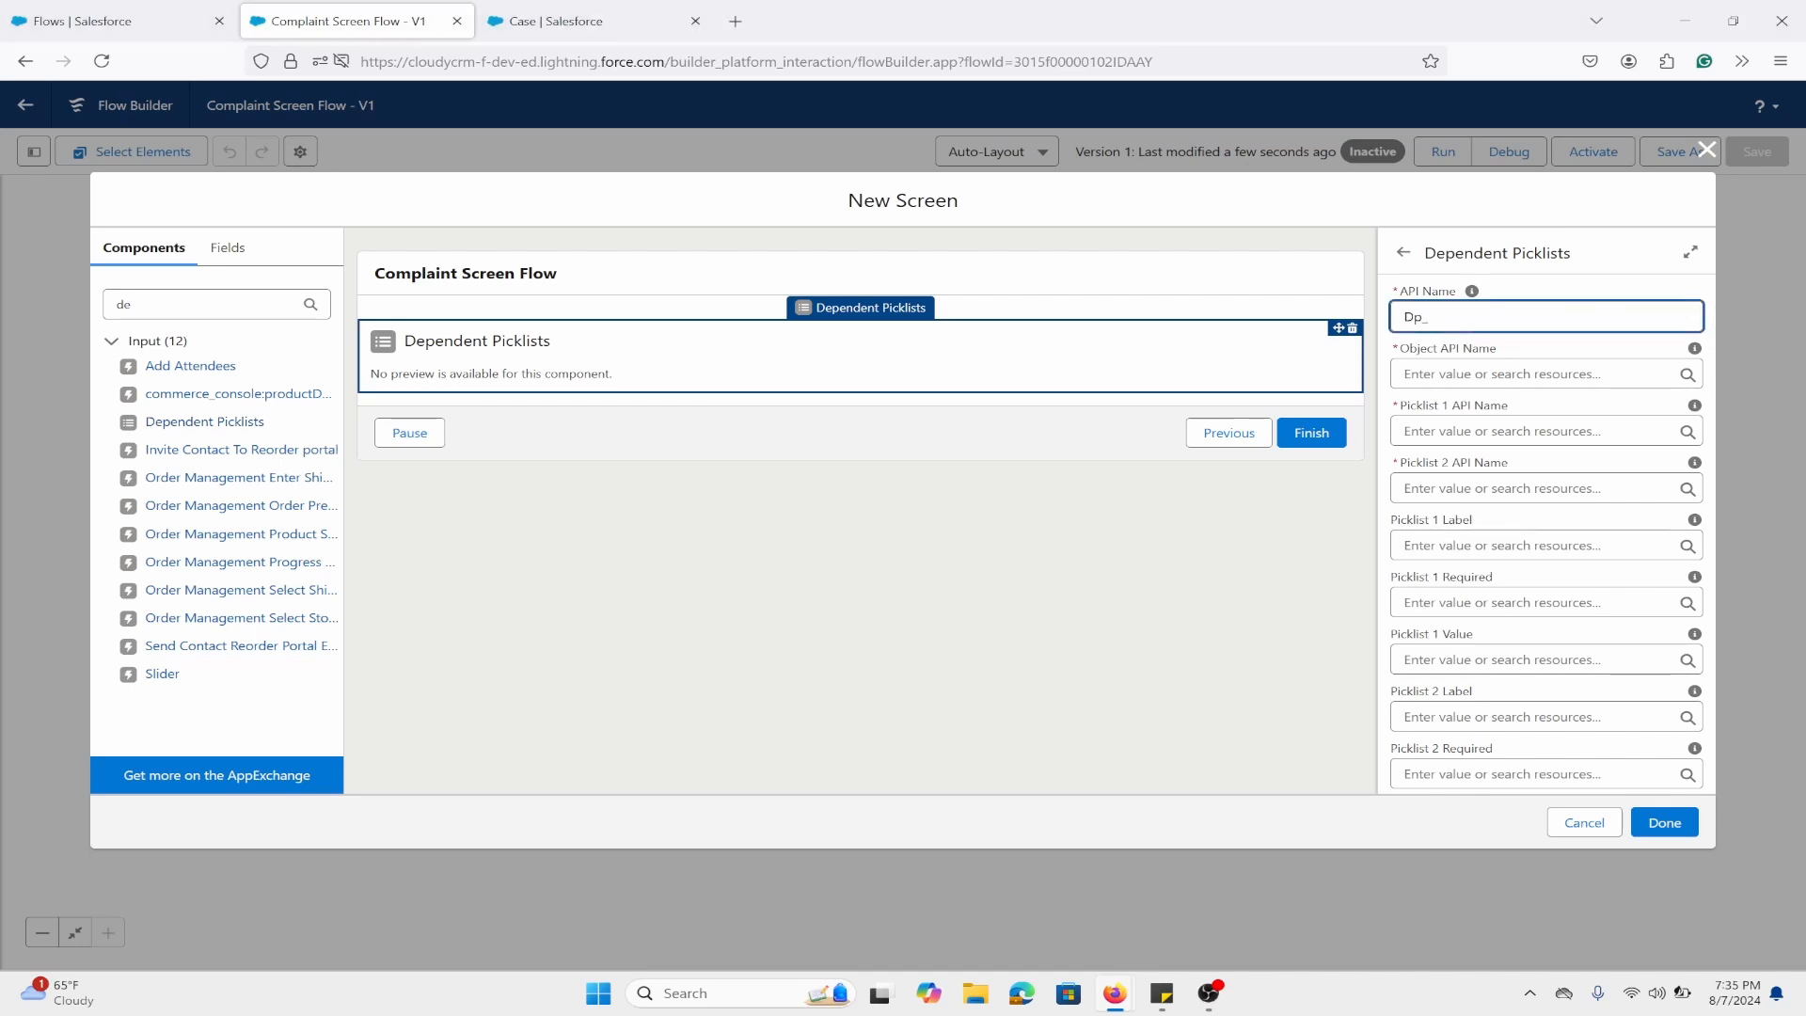
type("_service")
left_click(1524, 373)
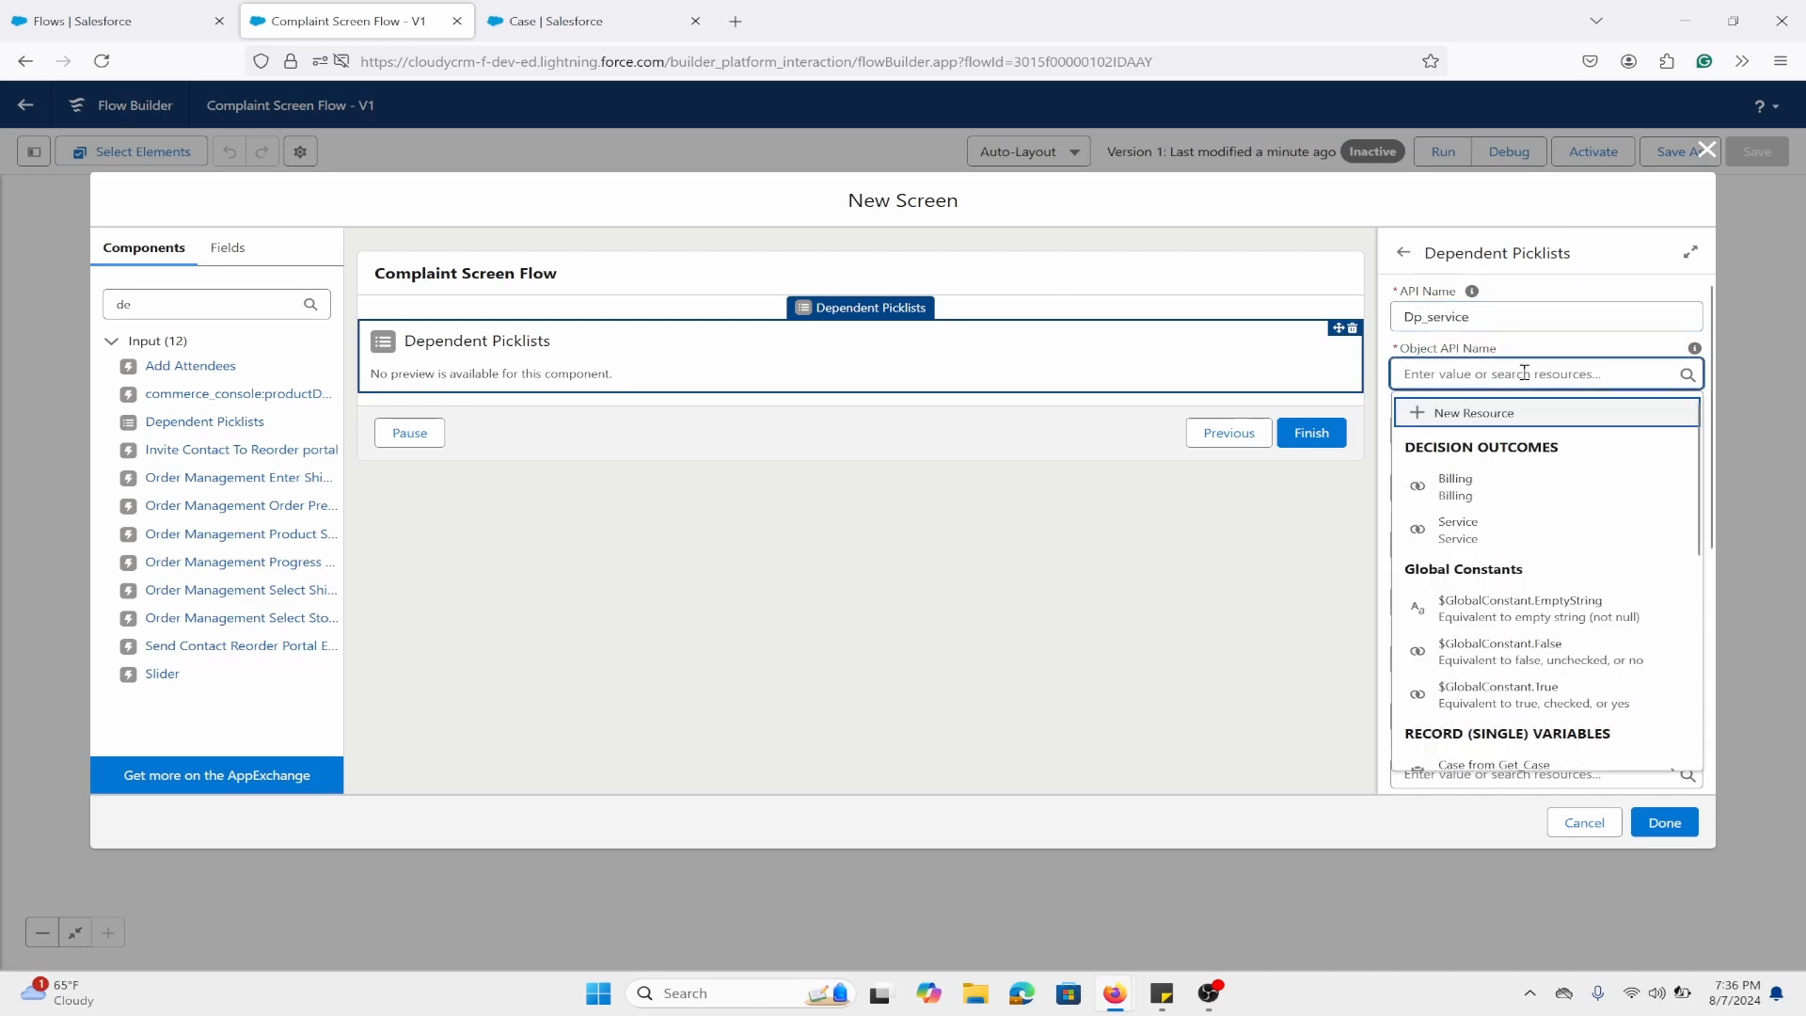
type("Case")
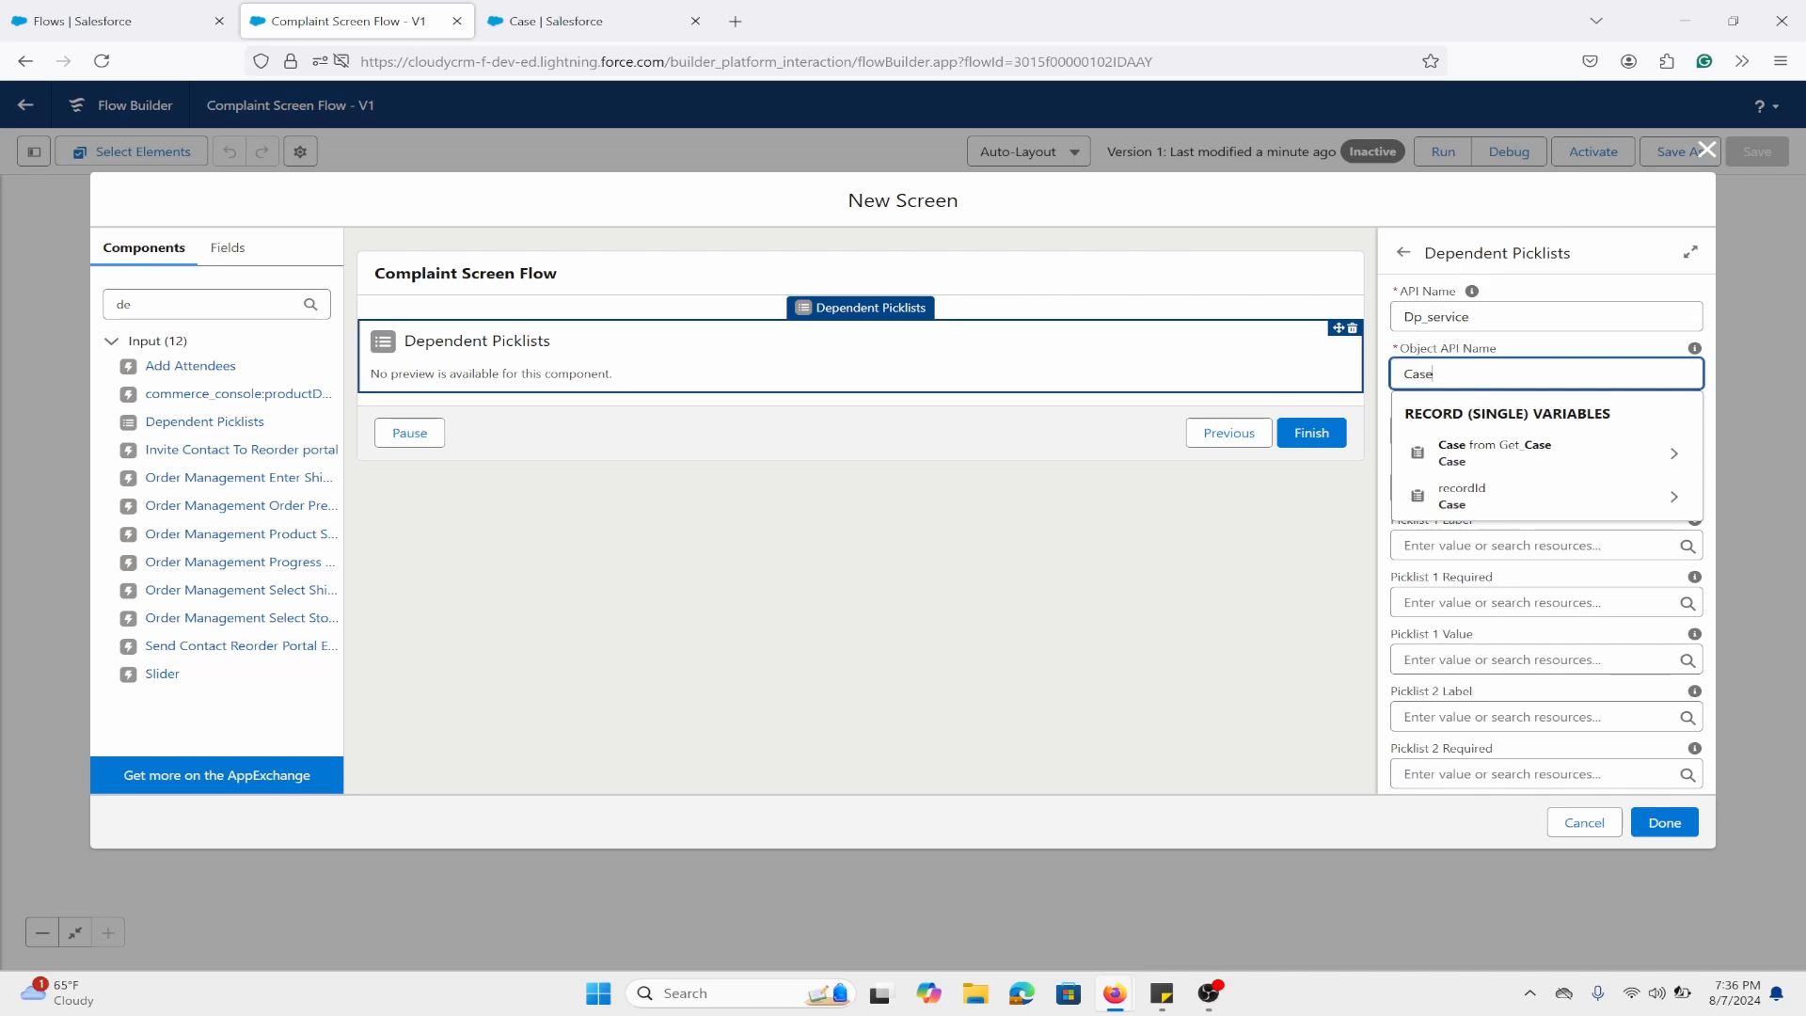
left_click(1526, 350)
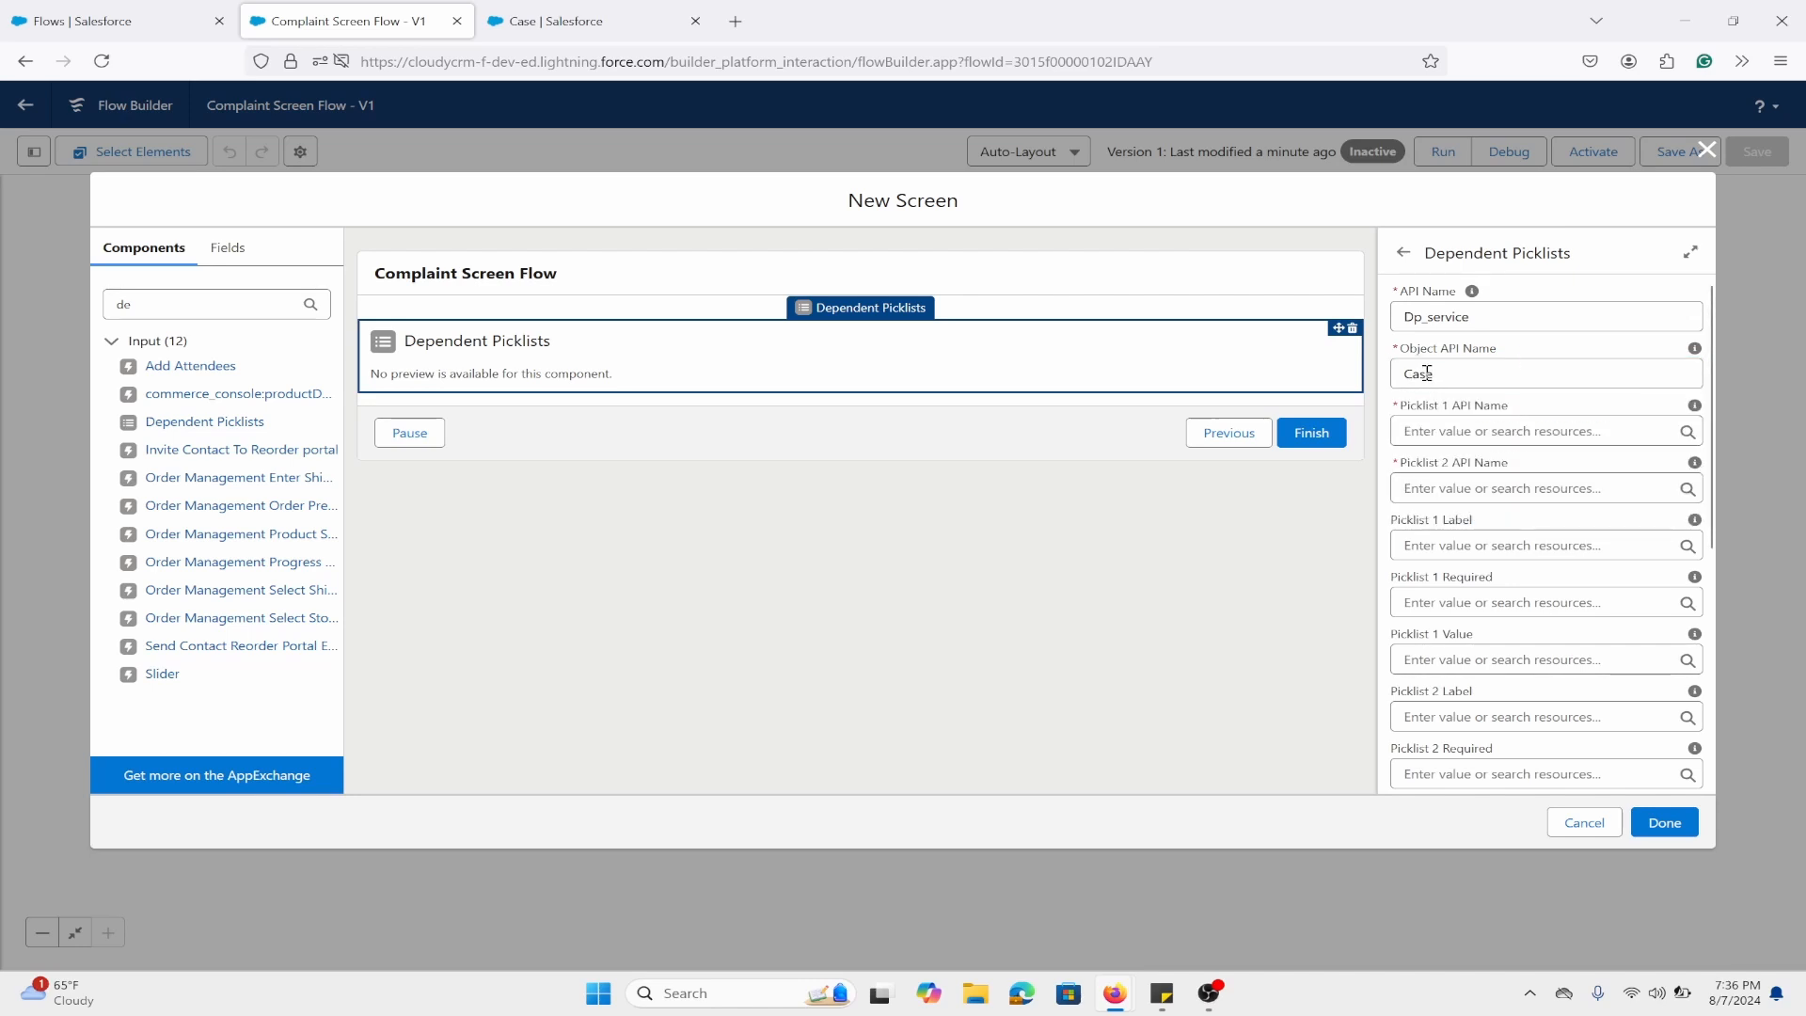
Find the Service Issue field among the Case object's fields and copy its field name Service_Issue__c.
left_click(1499, 431)
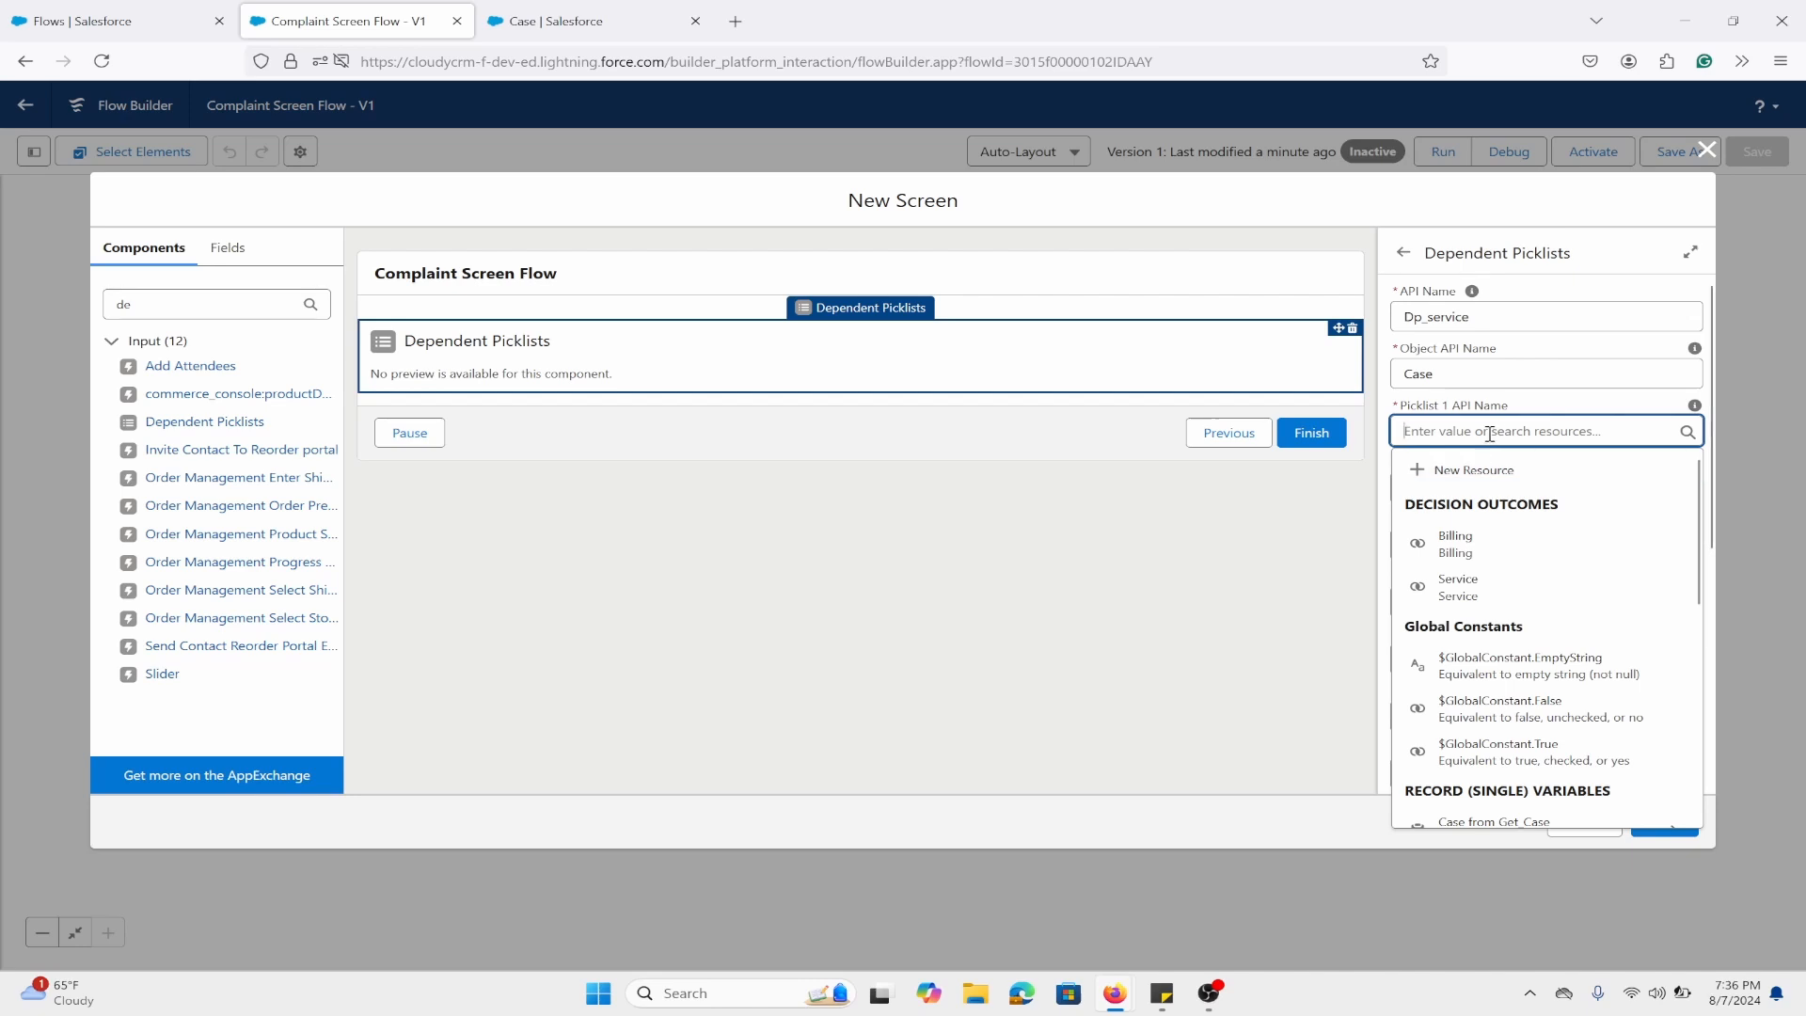
left_click(542, 19)
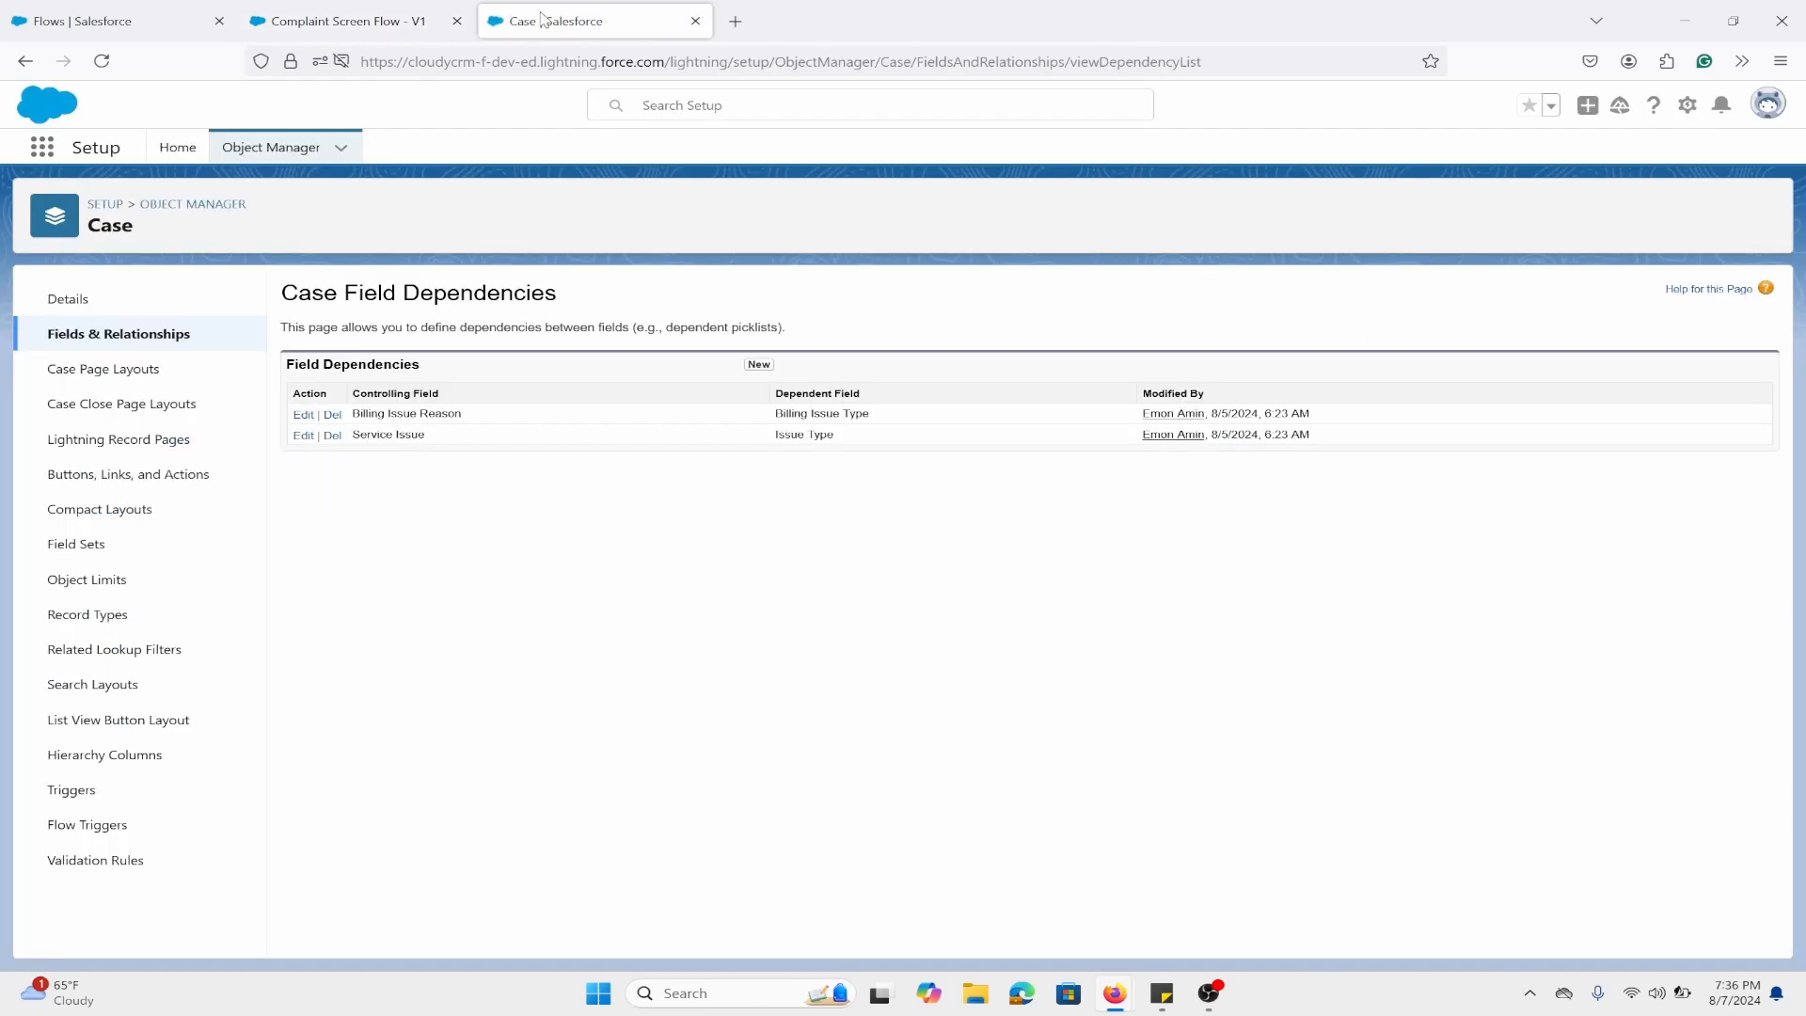
left_click(145, 342)
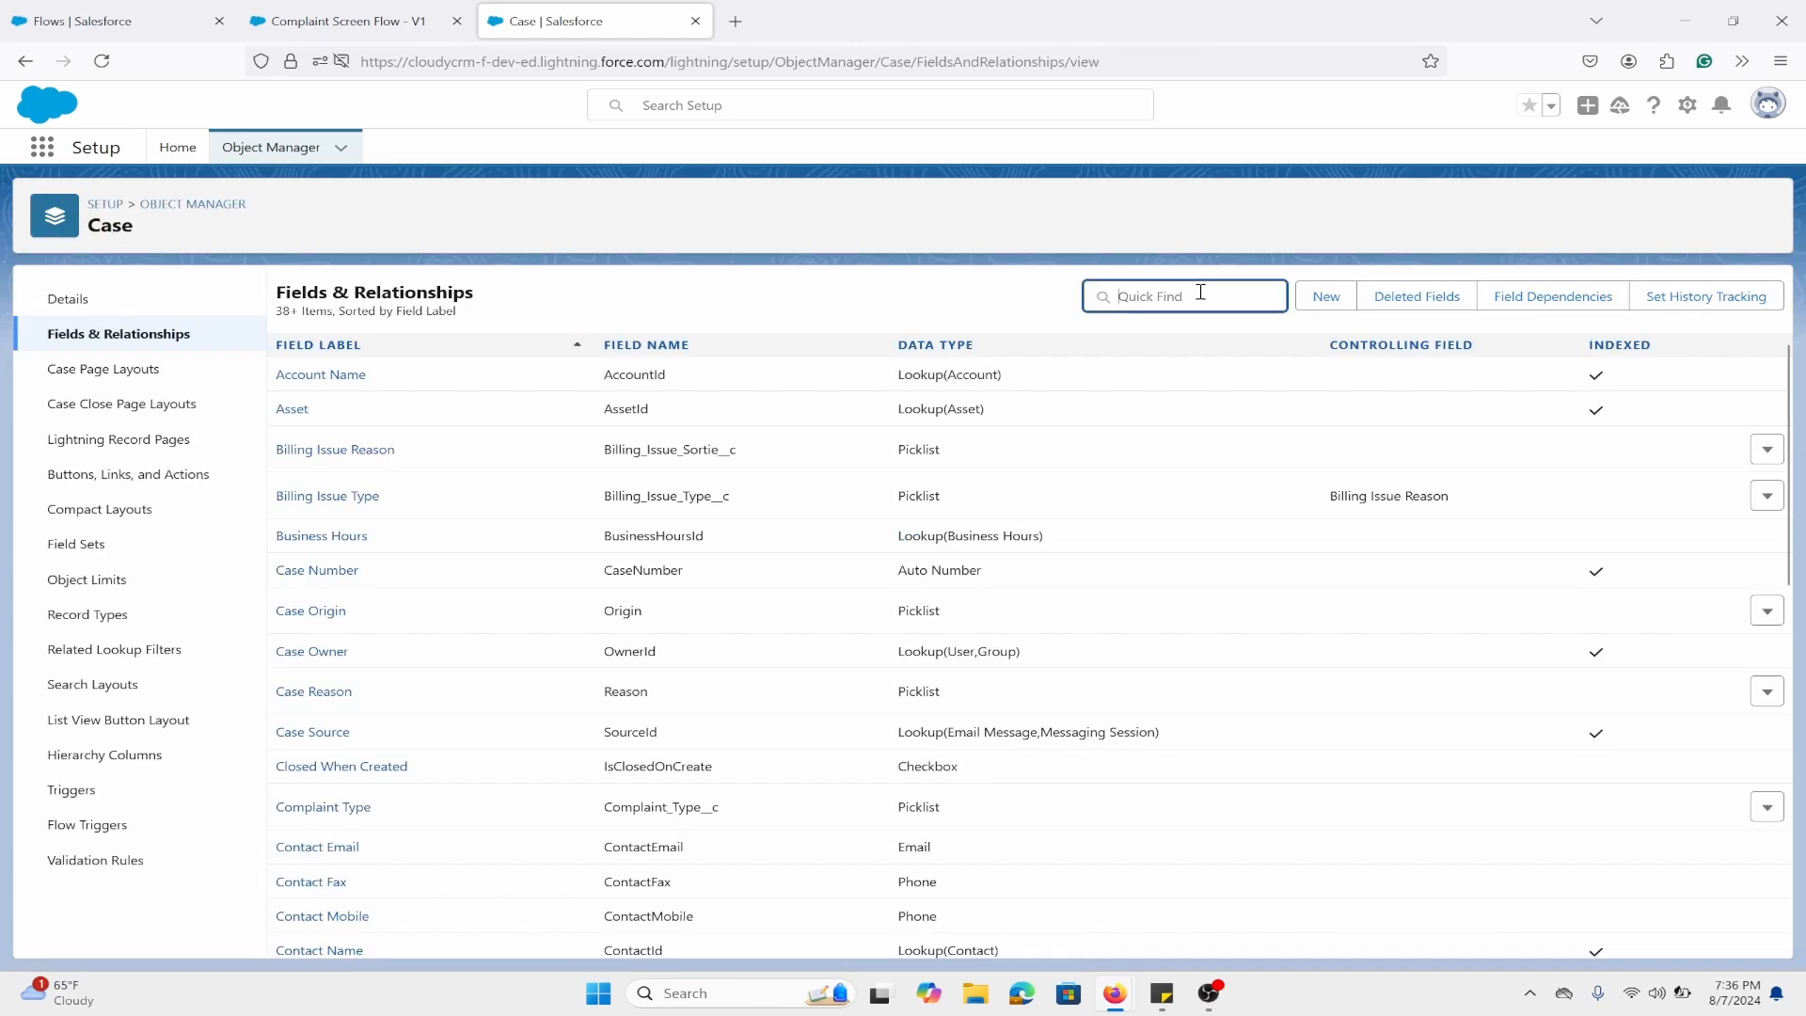
type("ser")
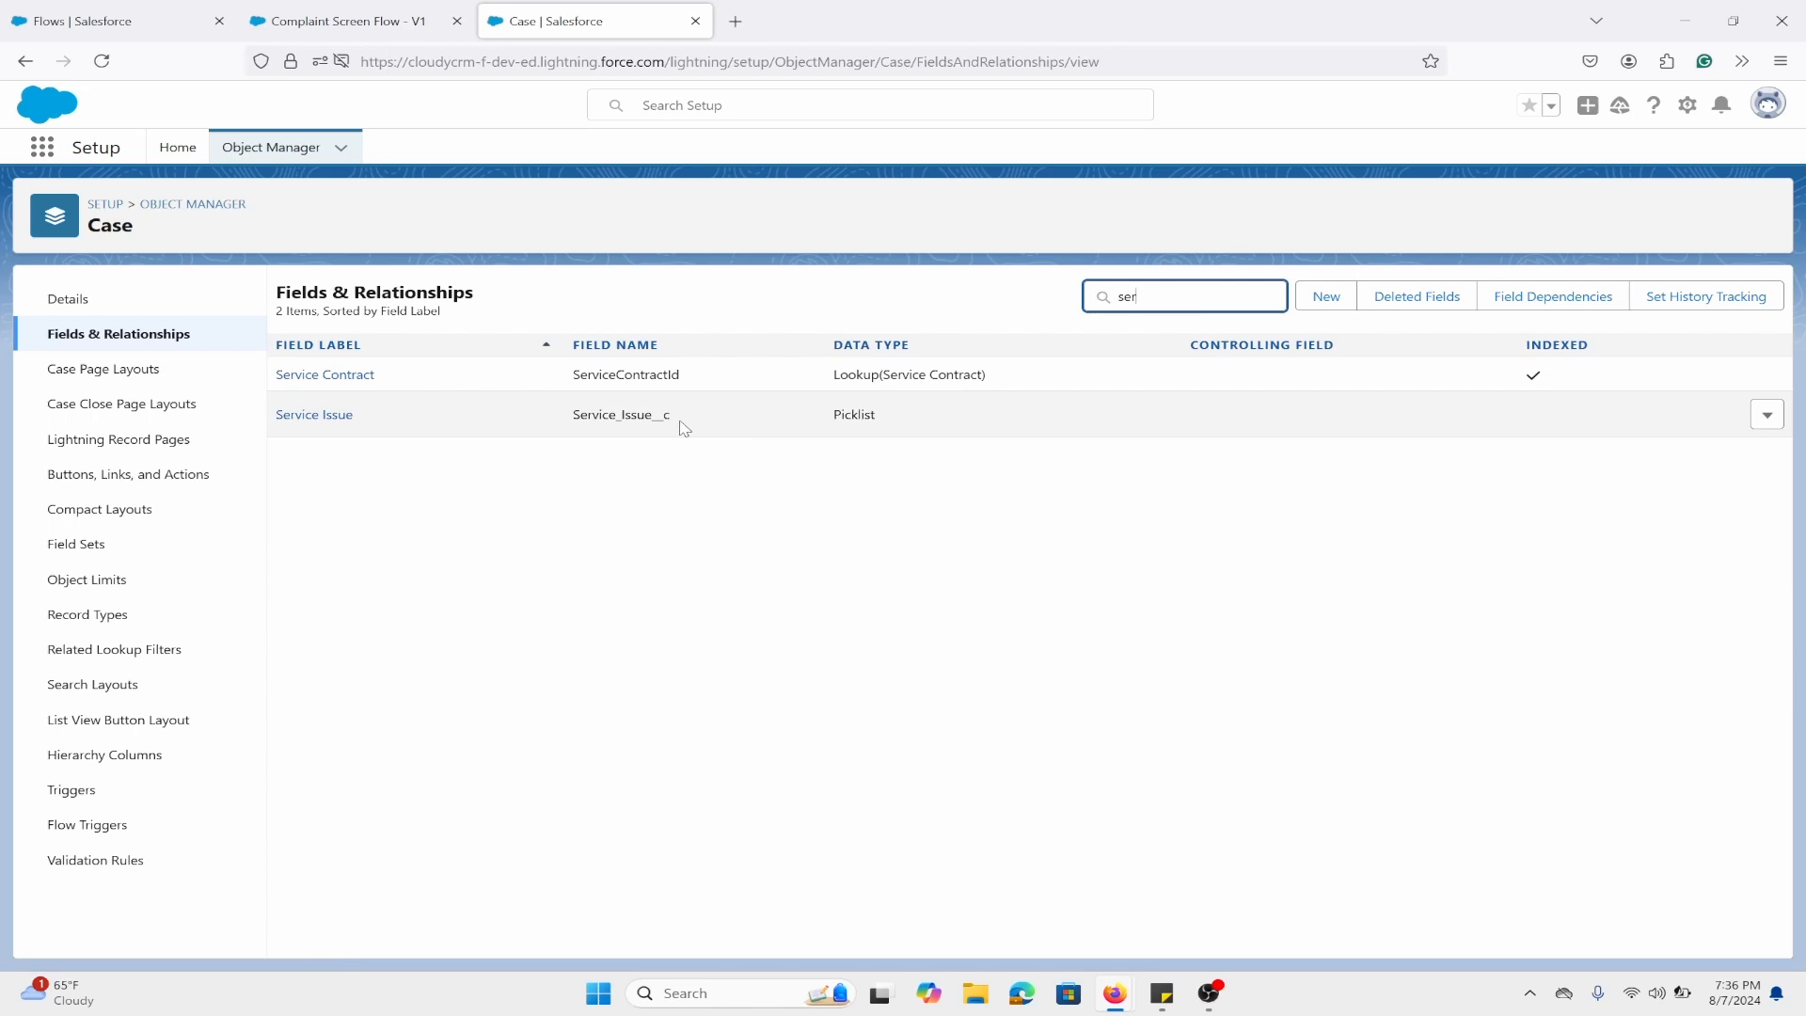
left_click_drag(689, 419, 573, 414)
right_click(586, 418)
left_click(632, 437)
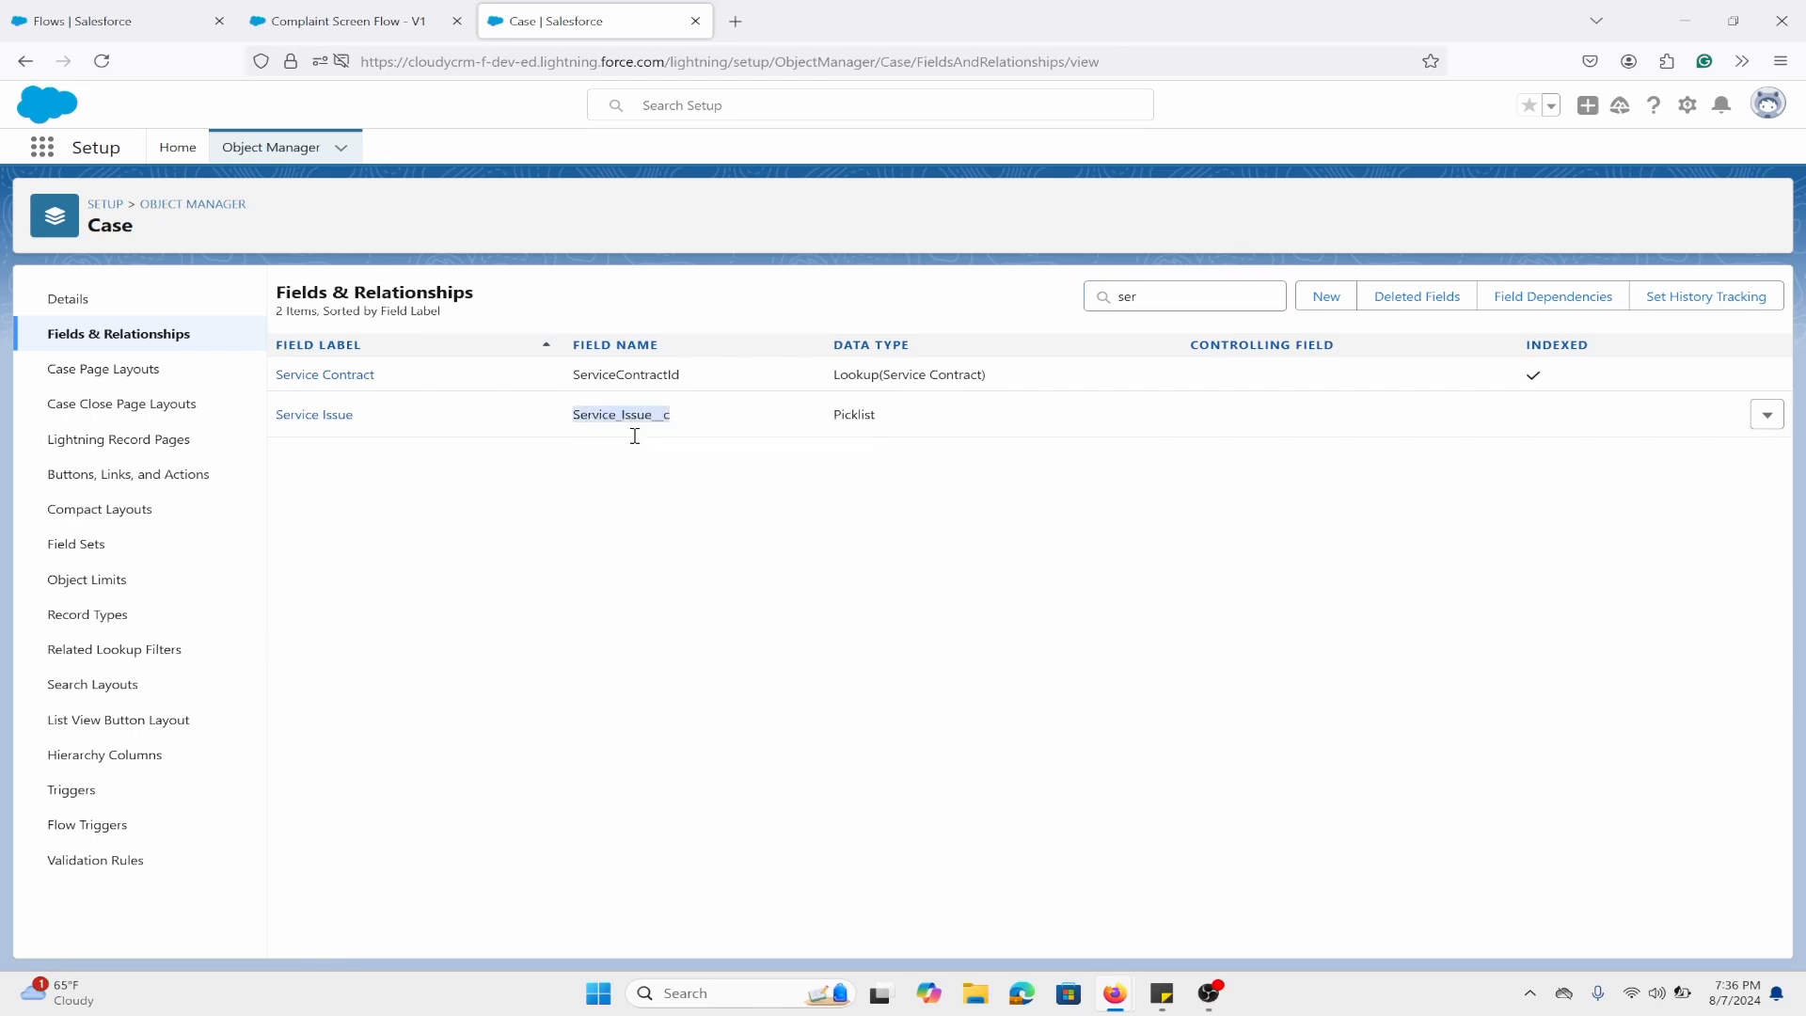
Return to the flow and set the Dependent Picklists component's Picklist 1 API Name to Service_Issue__c.
left_click(348, 20)
left_click(1480, 432)
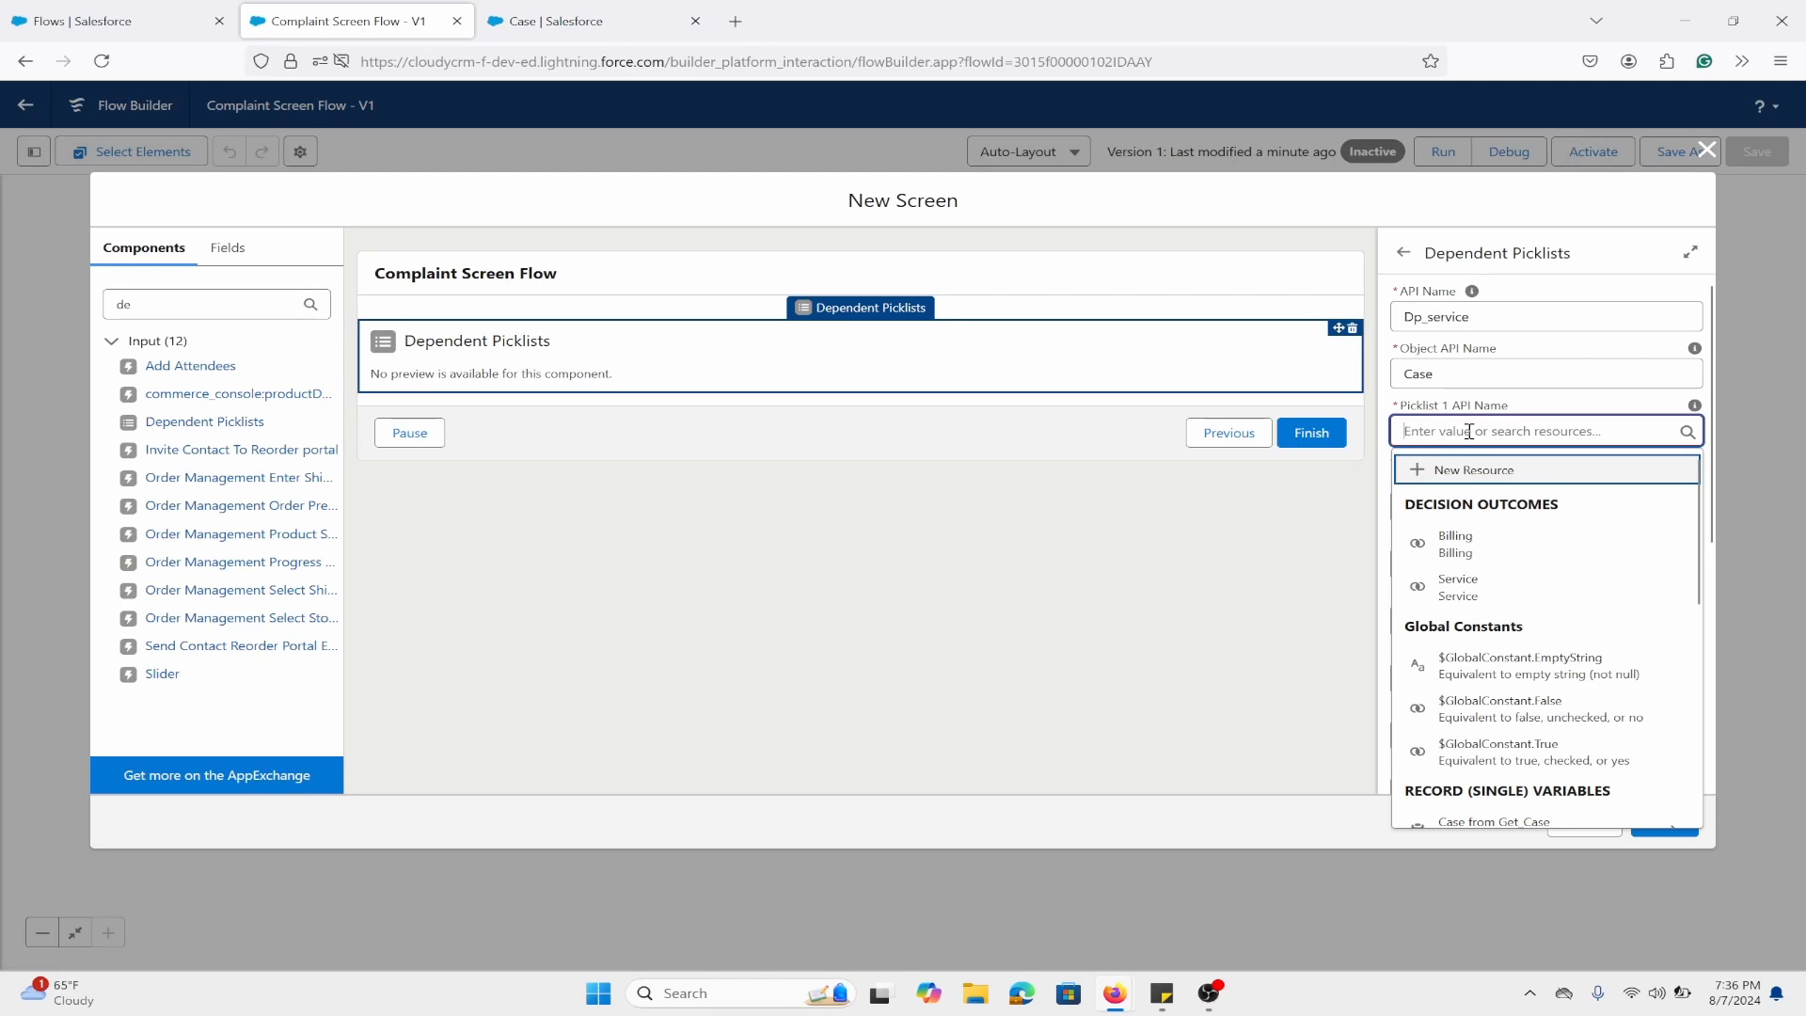
right_click(1470, 432)
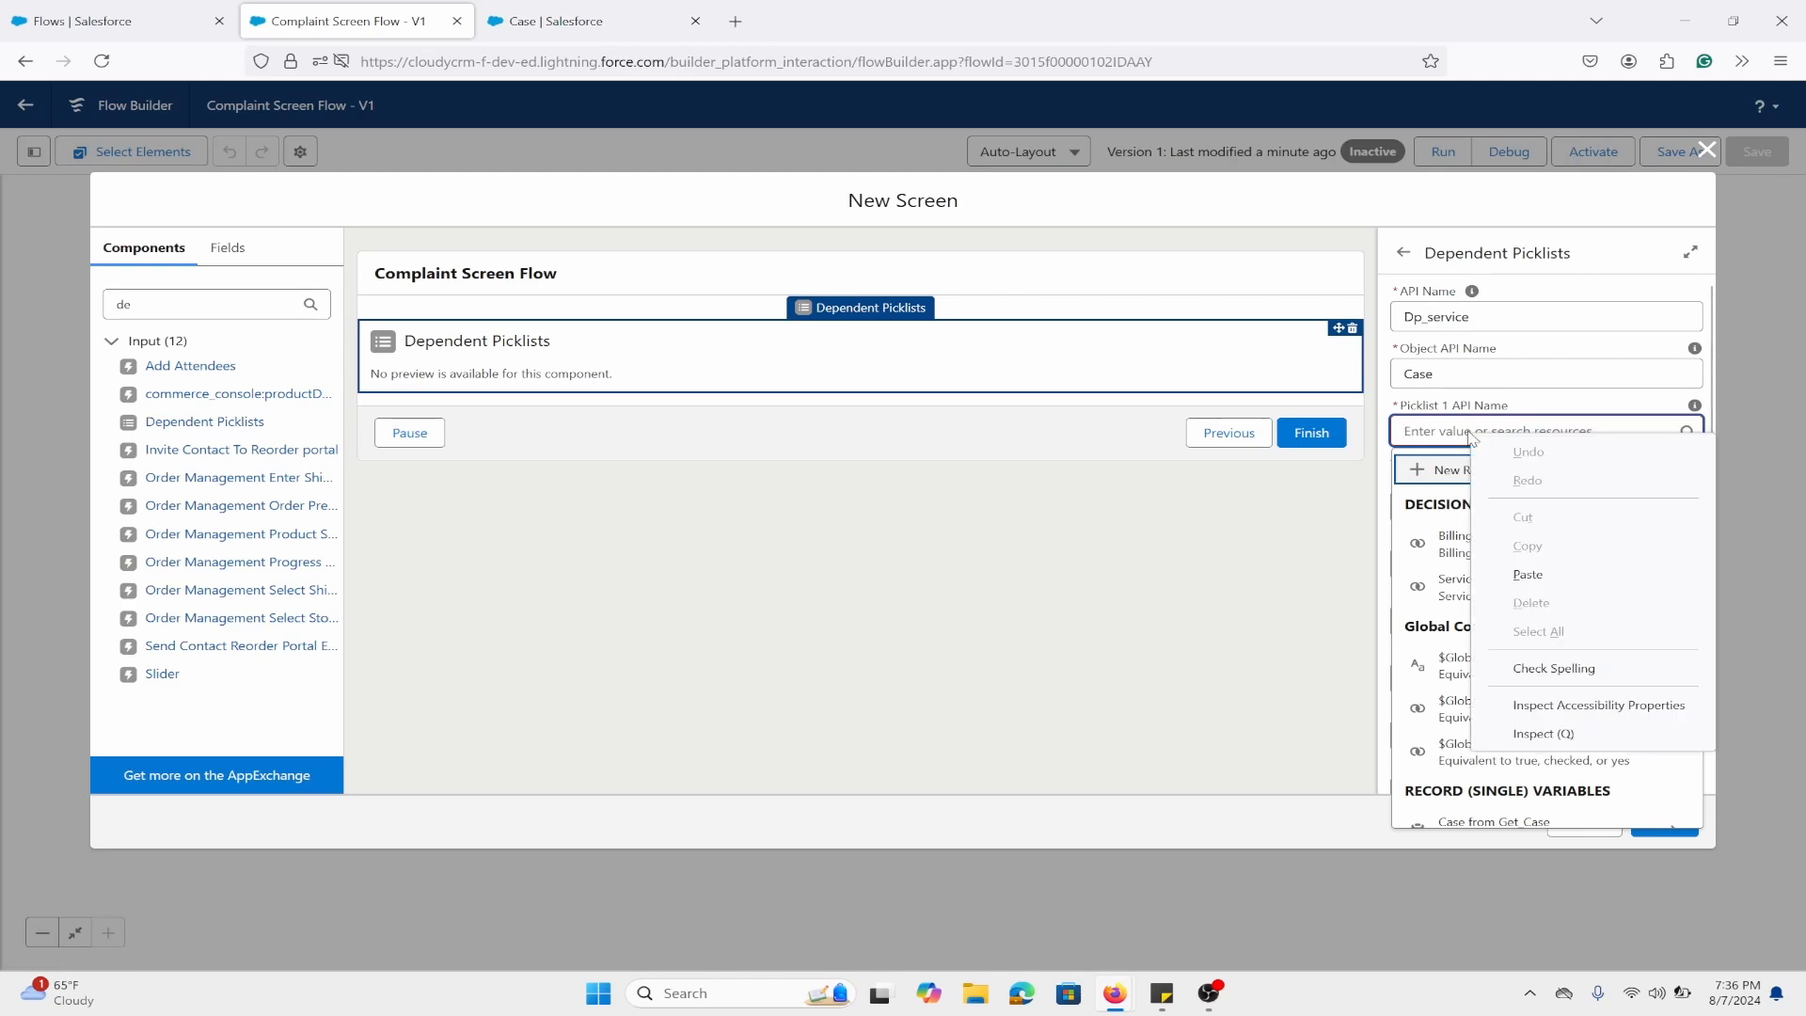
left_click(1530, 575)
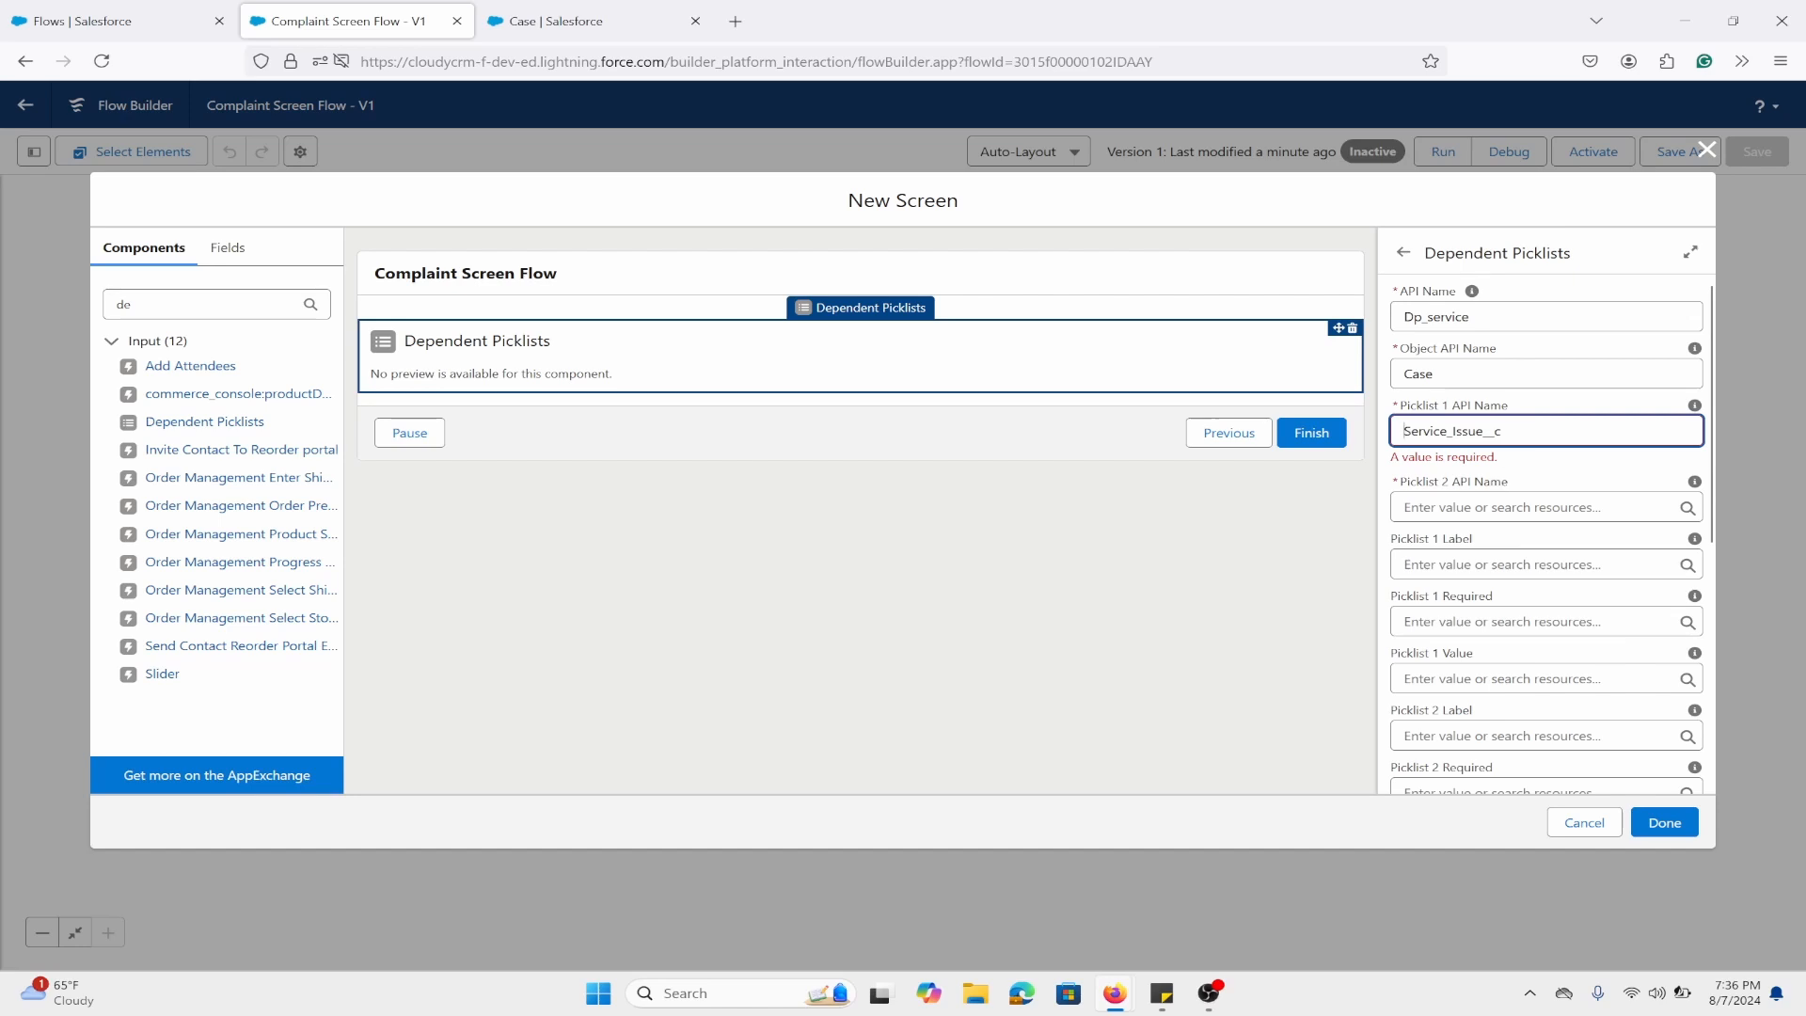
Find the Issue Type field among the Case object's fields and copy its field name Issue_Type__c.
left_click(1497, 479)
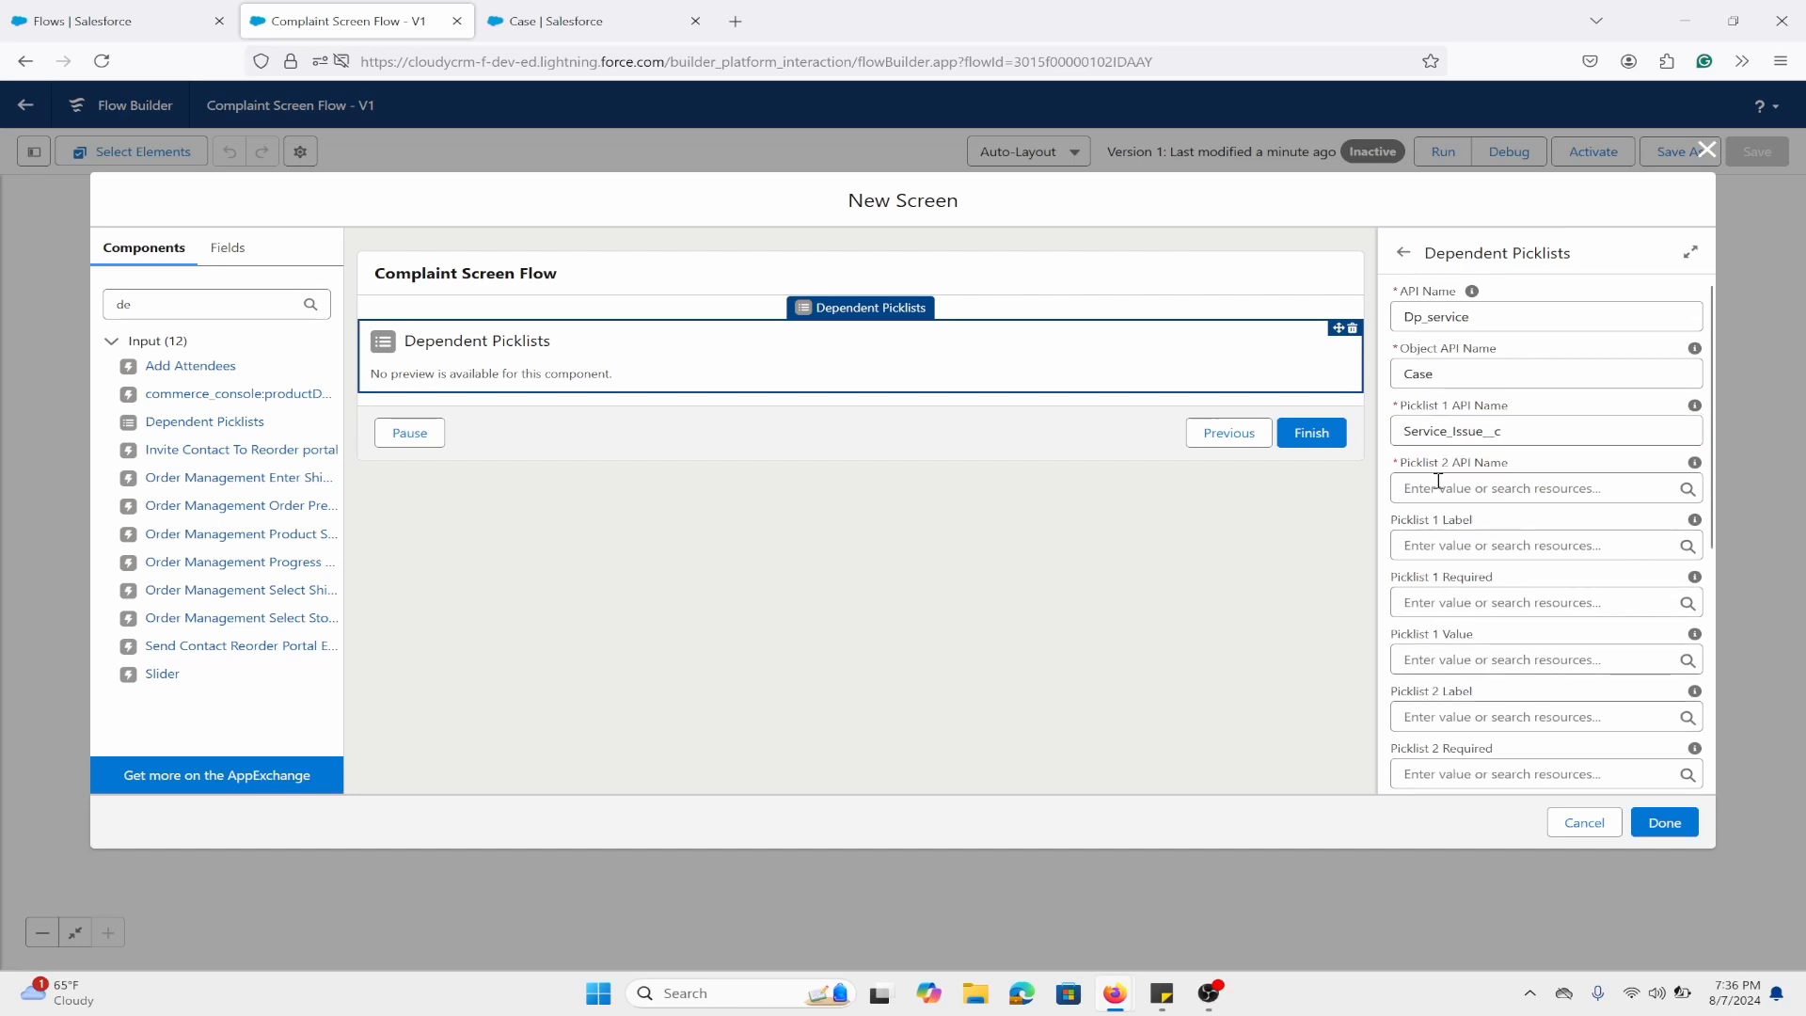
left_click(564, 20)
double_click(1143, 299)
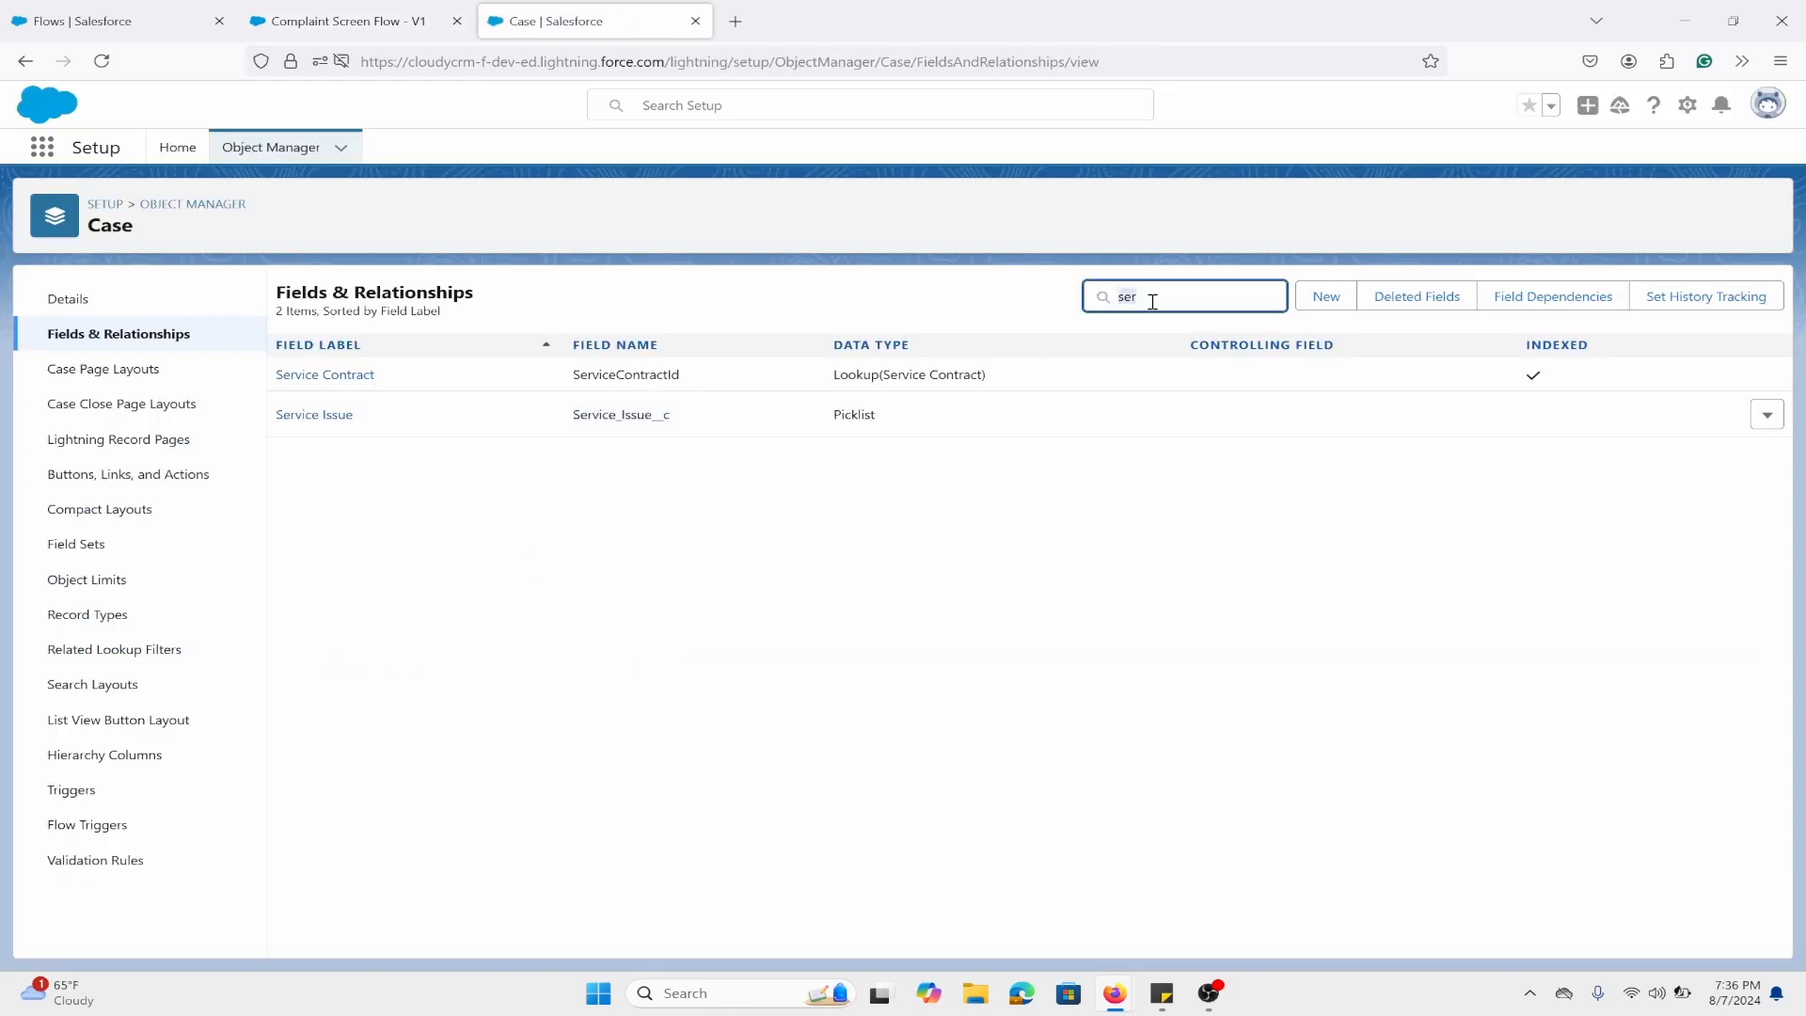
type("issu")
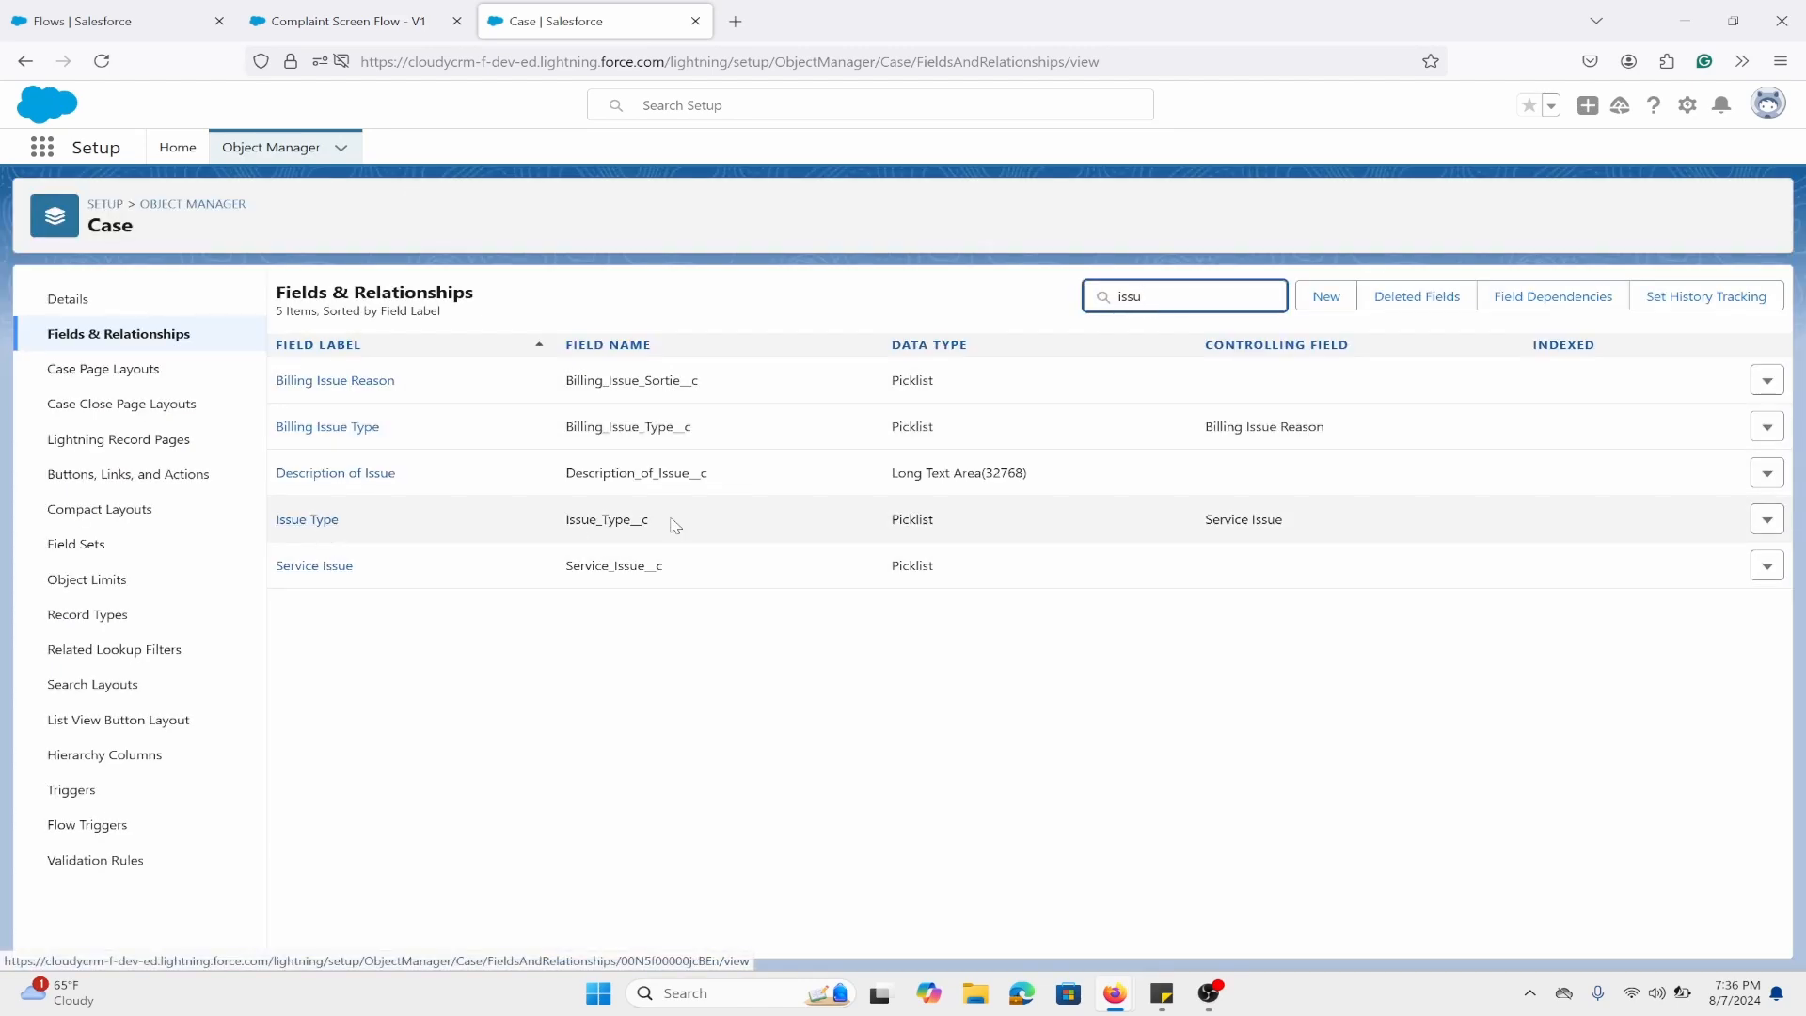
left_click_drag(649, 520, 565, 522)
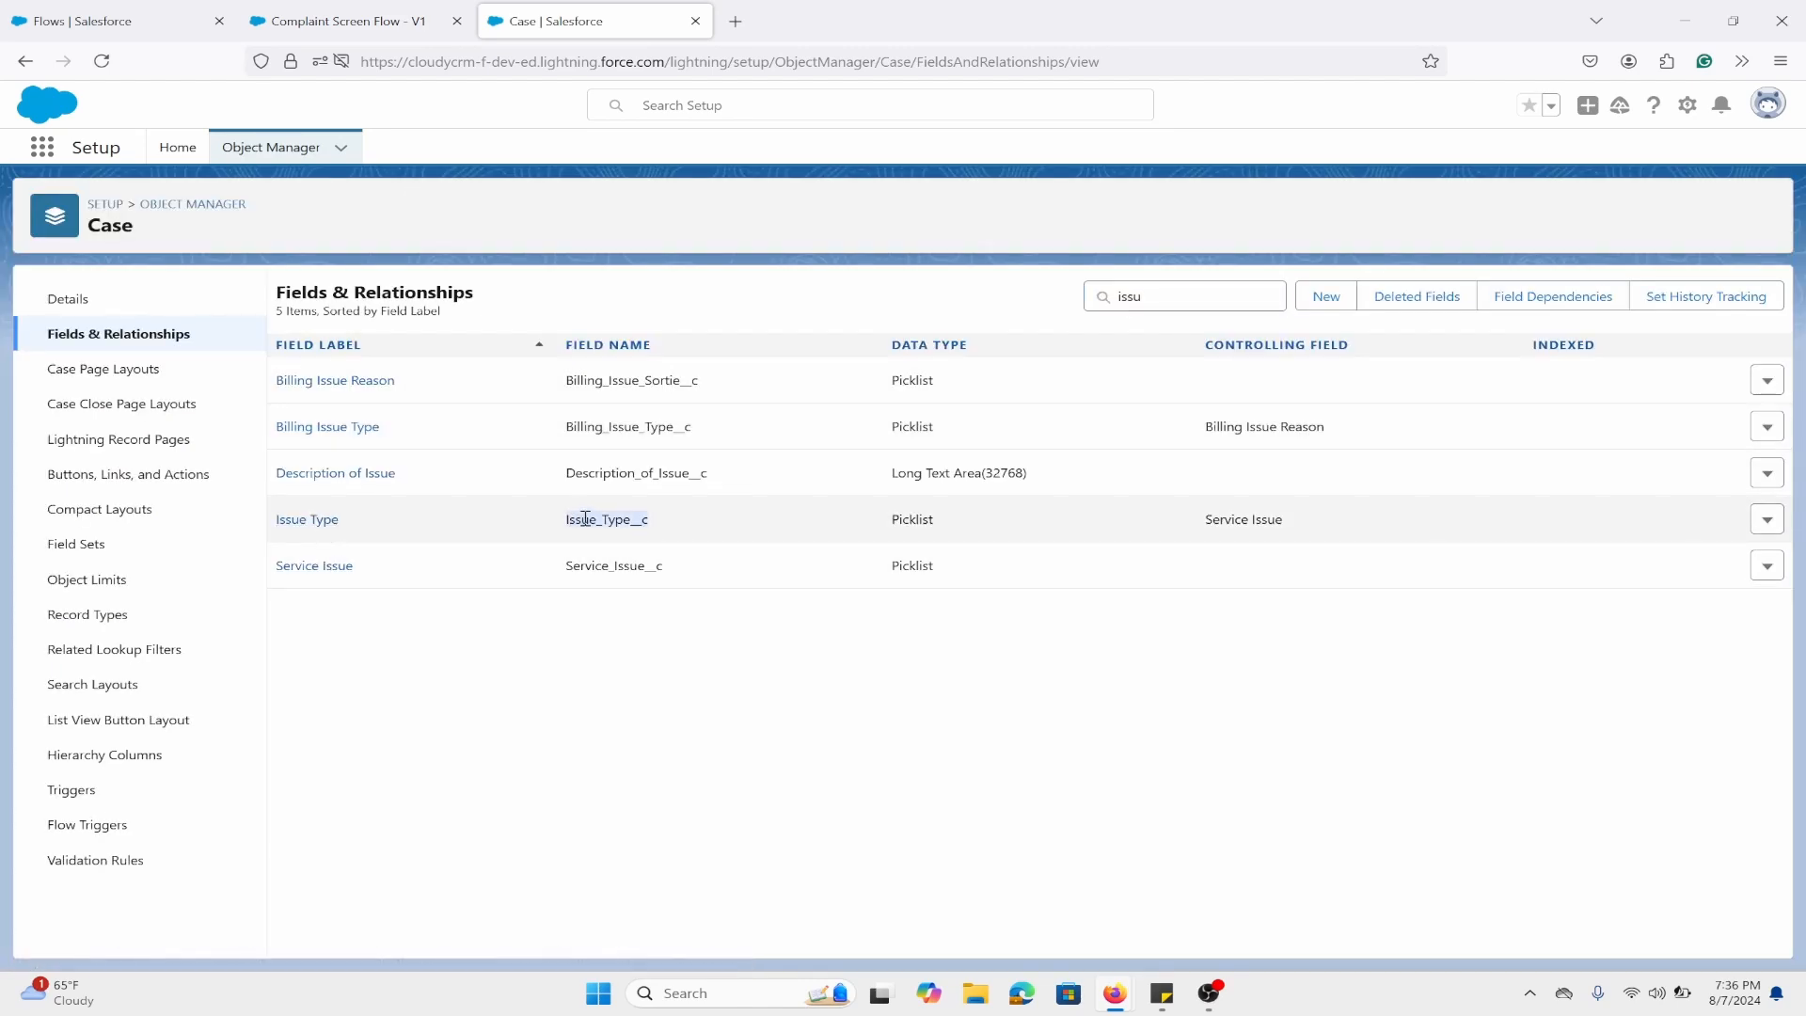
right_click(585, 518)
left_click(619, 536)
Return to the flow and set the Dependent Picklists component's Picklist 2 API Name to Issue_Type__c.
left_click(339, 21)
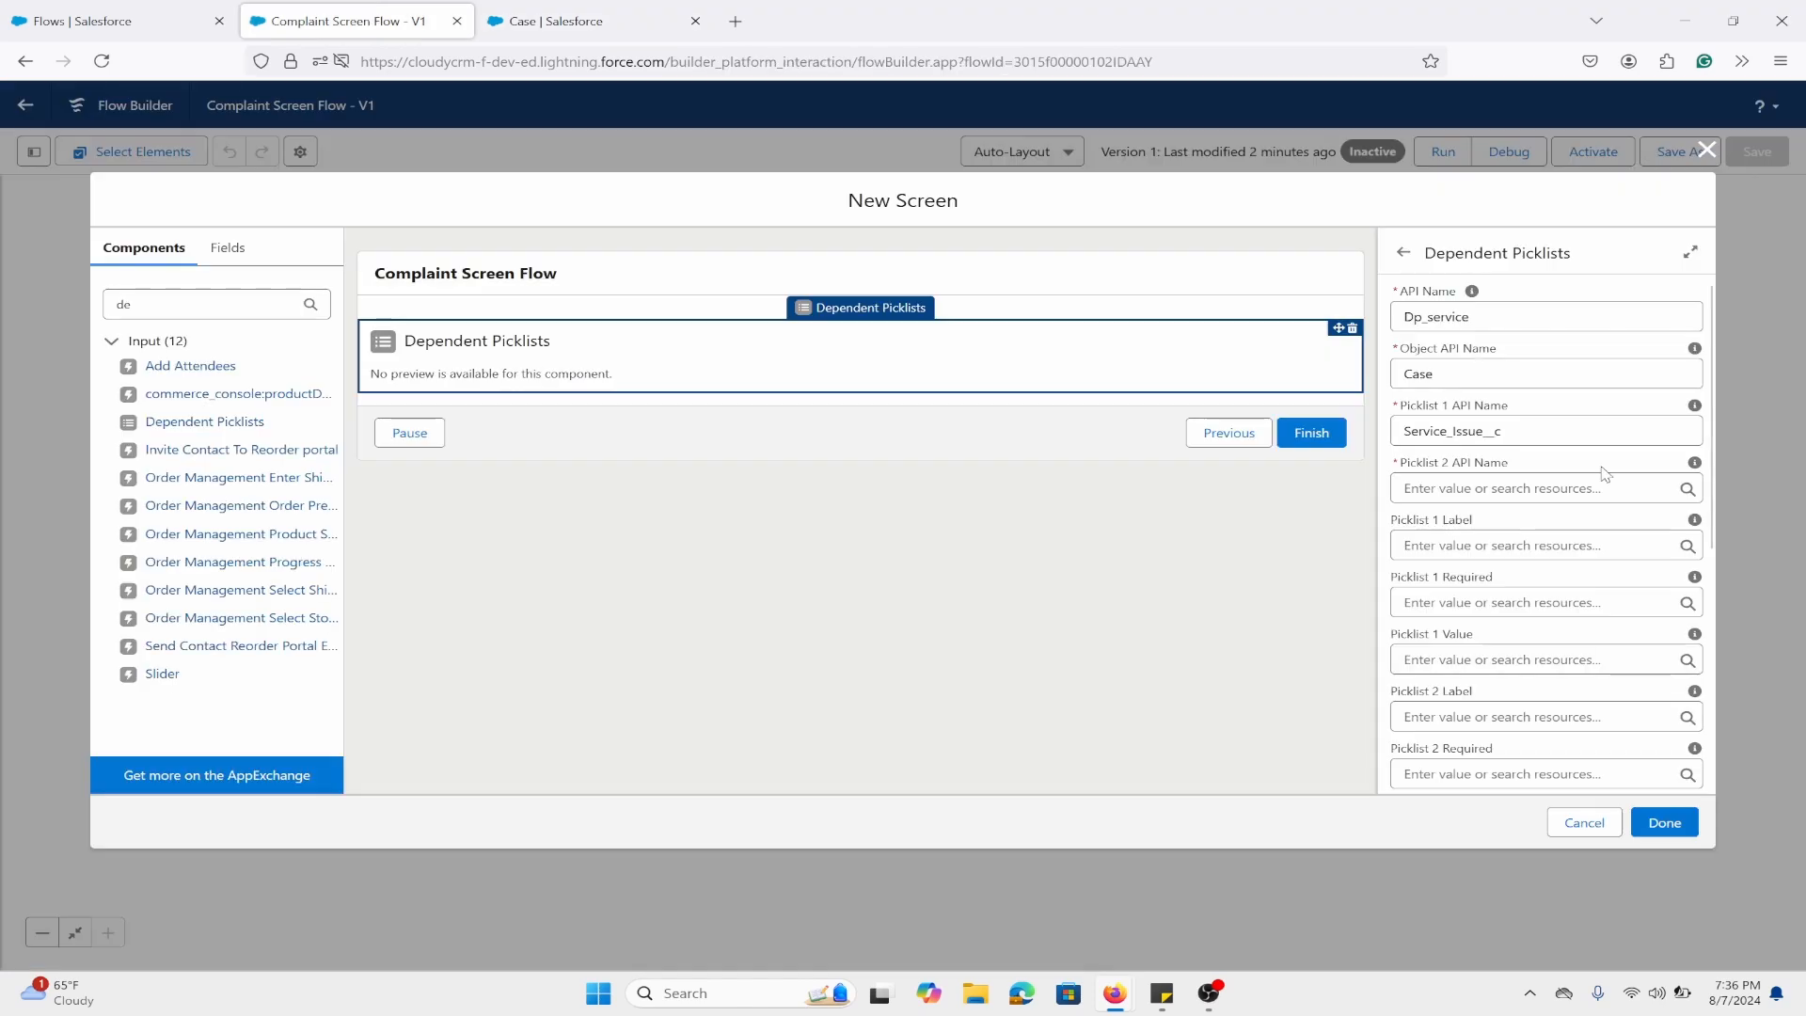
left_click(1484, 489)
right_click(1484, 490)
left_click(1573, 637)
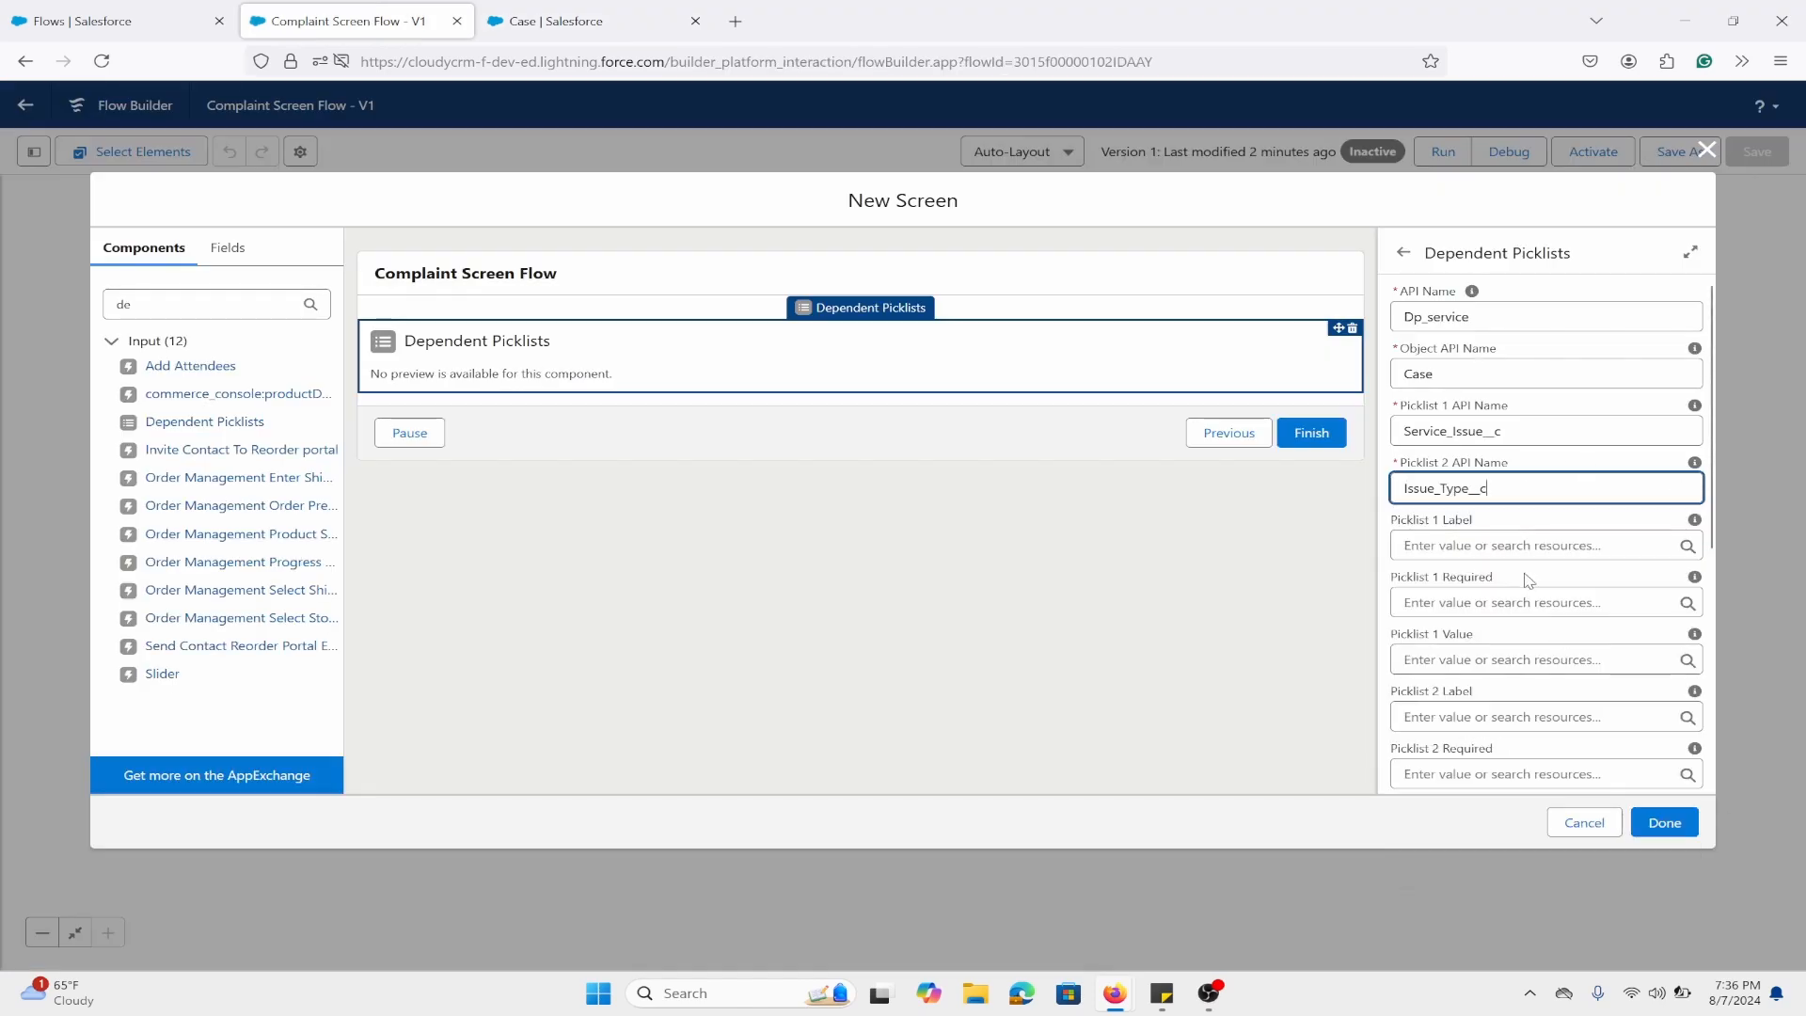
Label Picklist 1 as Service Issue and make it required with $GlobalConstant.True.
left_click(1503, 546)
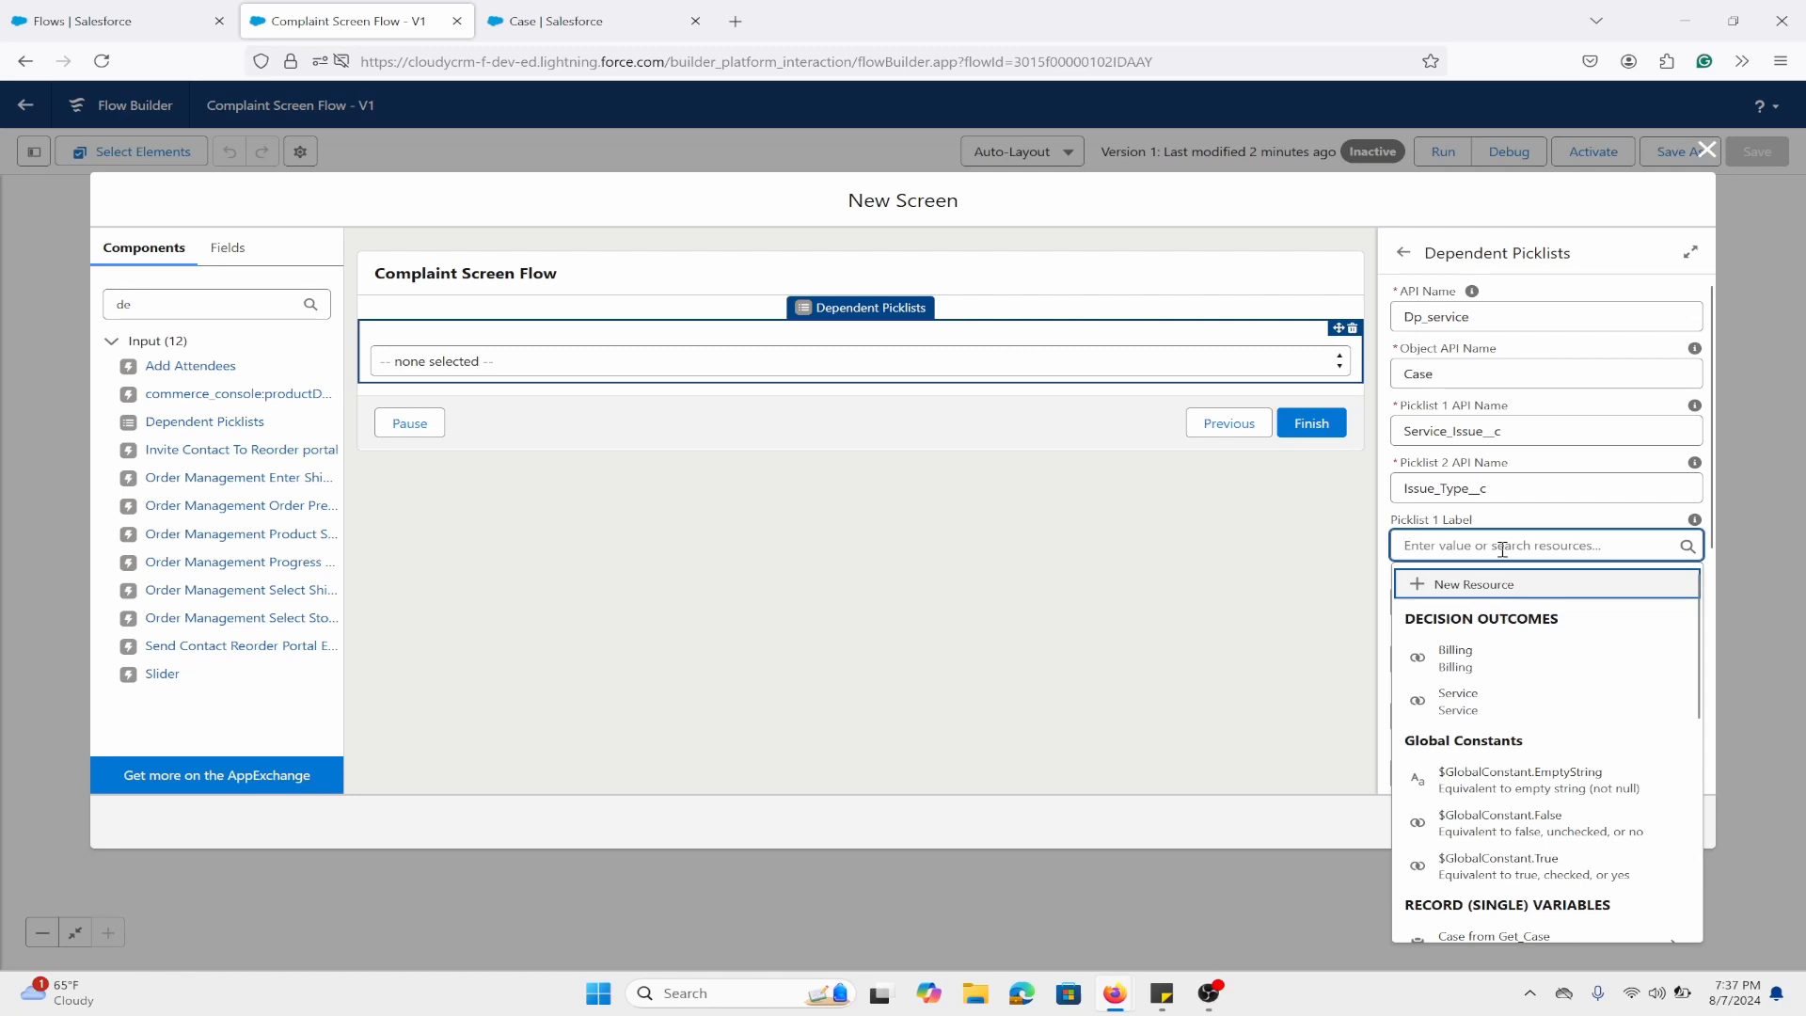
type("Service Issue")
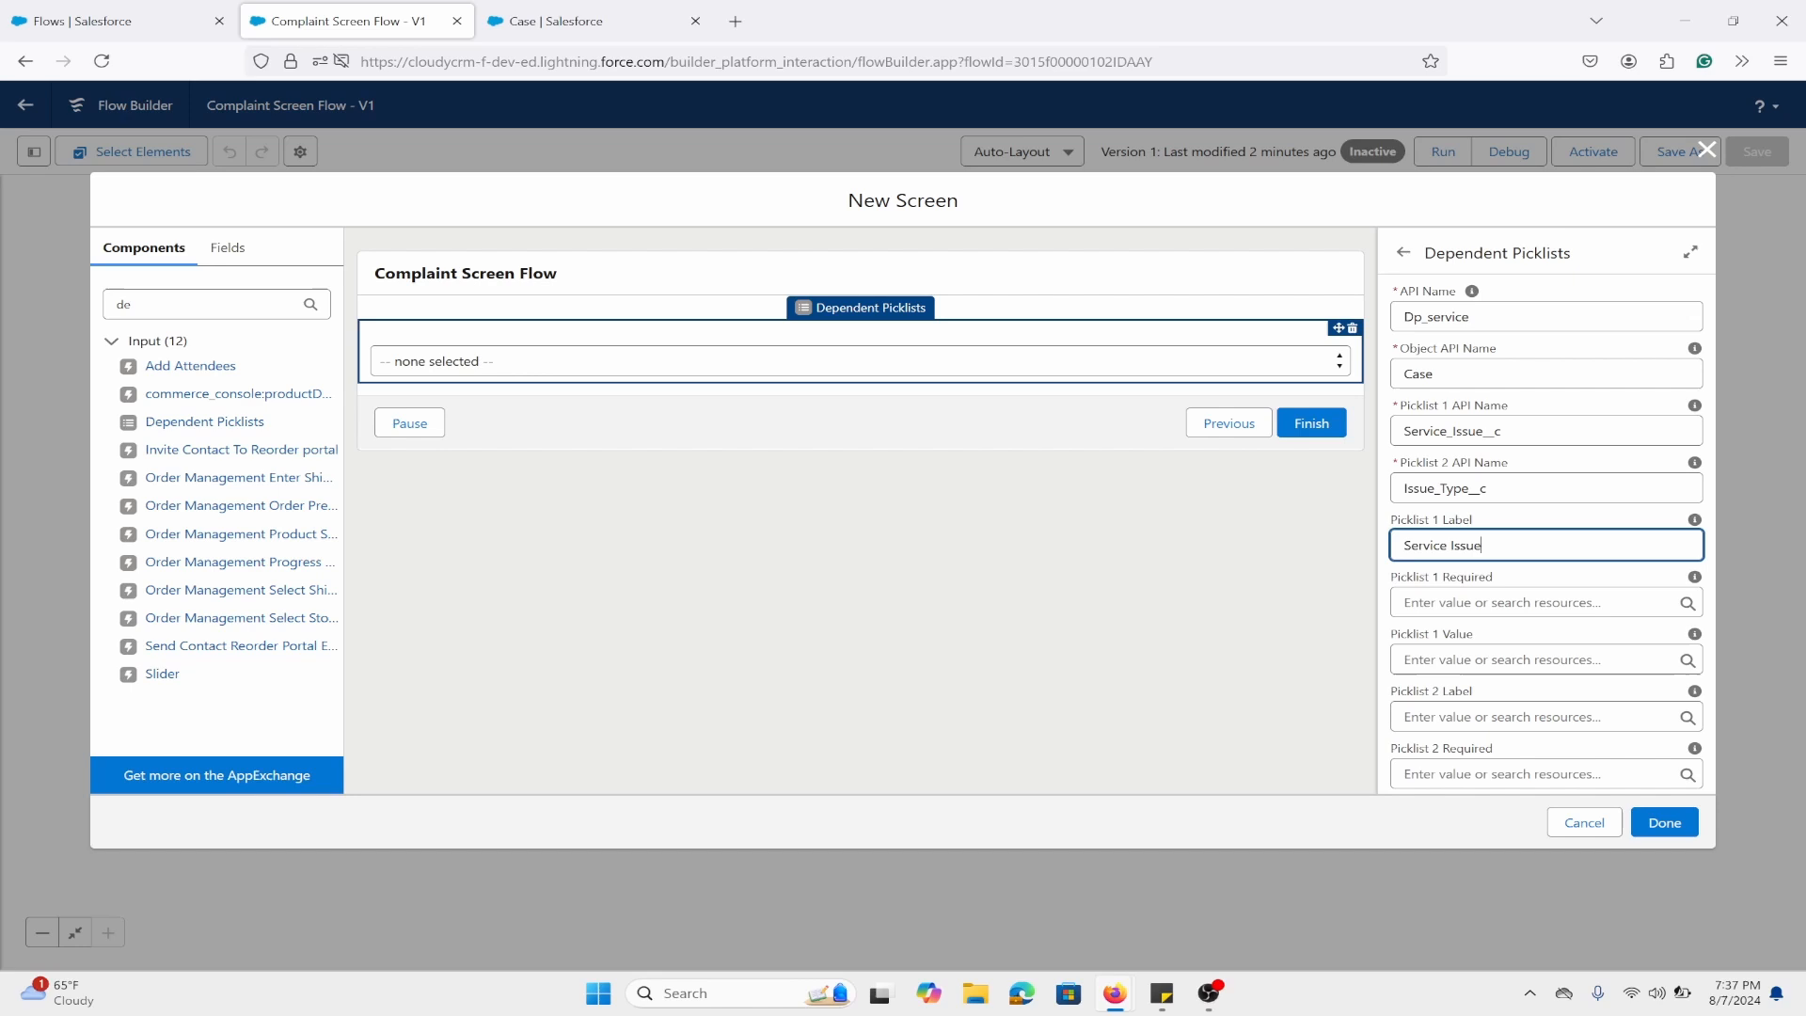
left_click(1491, 602)
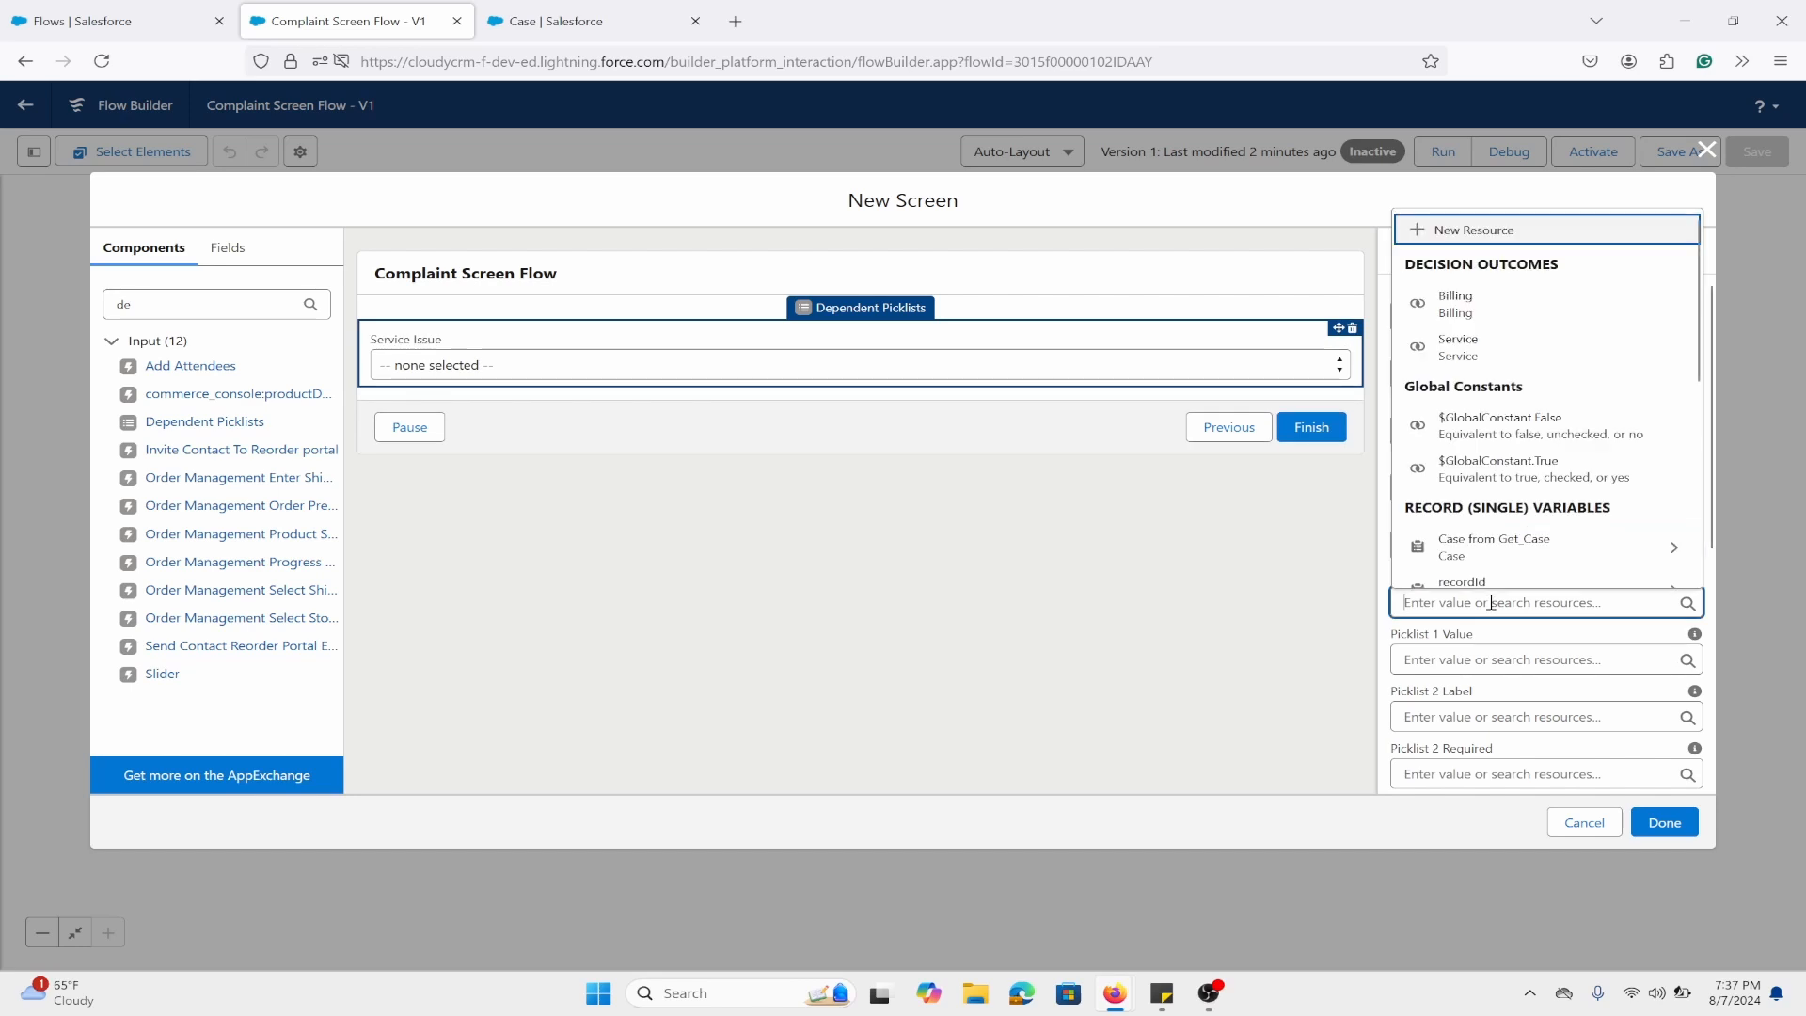
left_click(1510, 468)
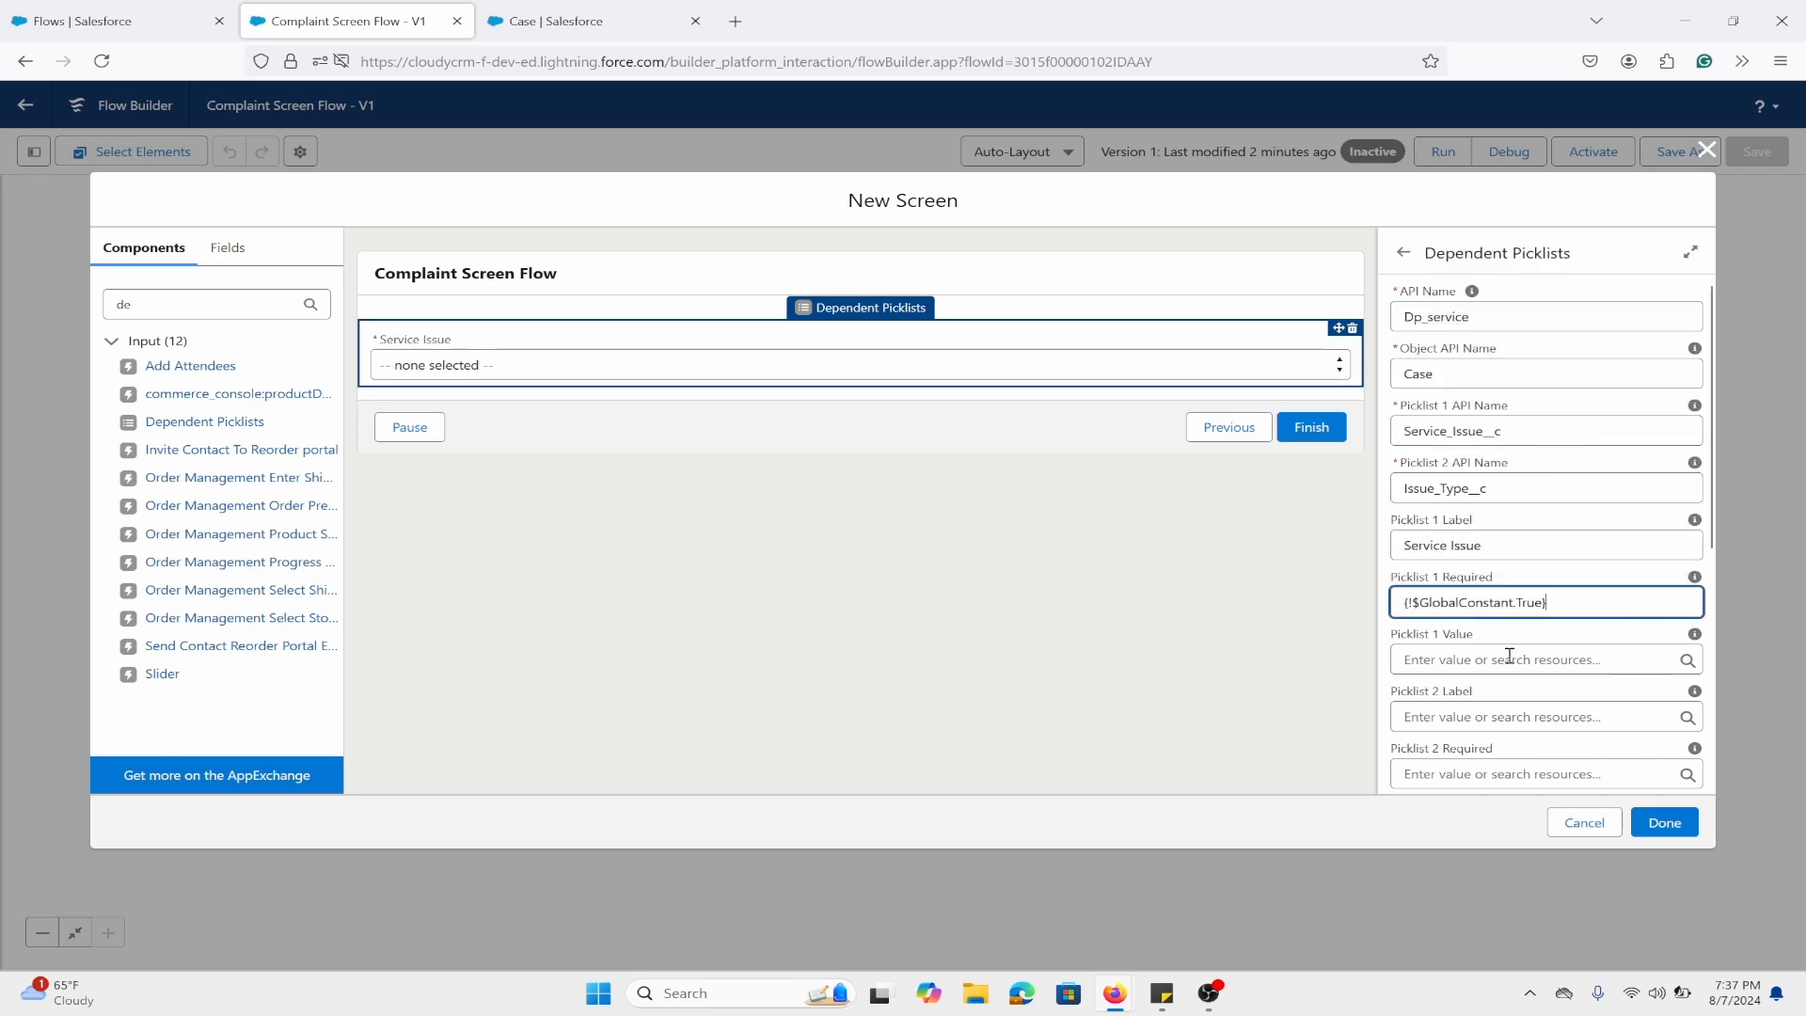
Label Picklist 2 as Issue Type and make it required with $GlobalConstant.True.
scroll(1510, 647, "down", 1)
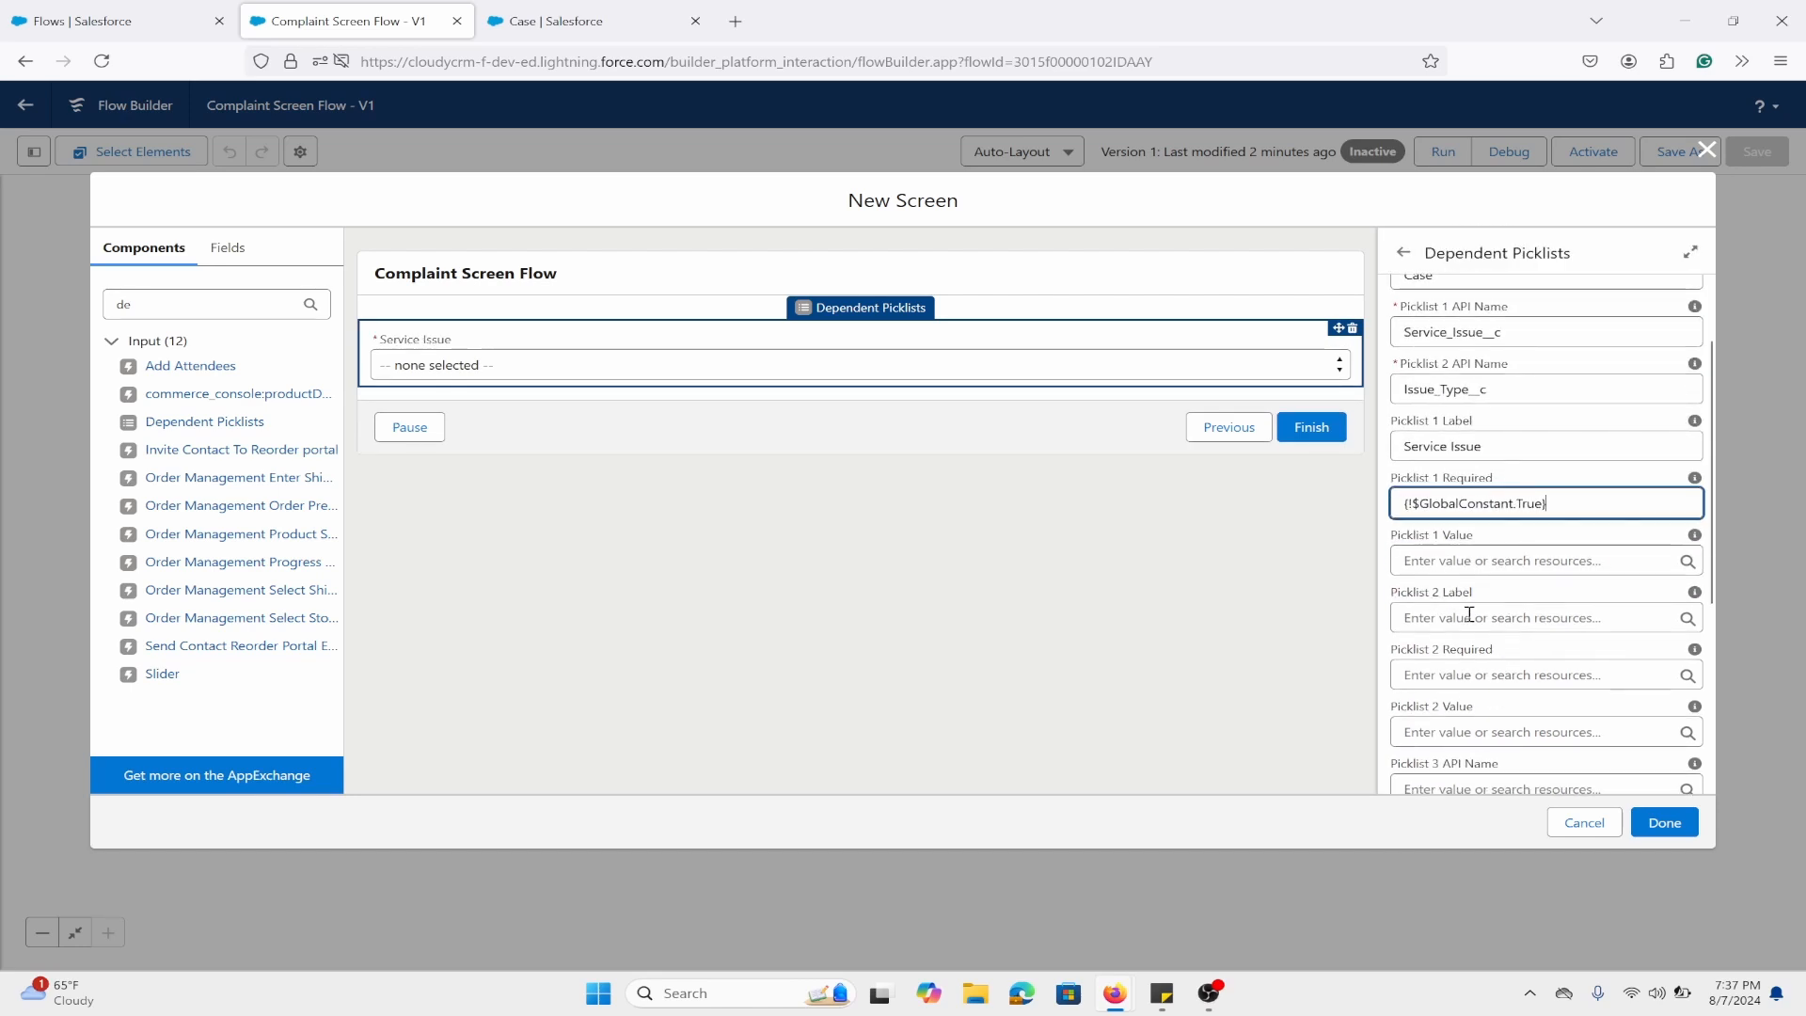
left_click(1473, 618)
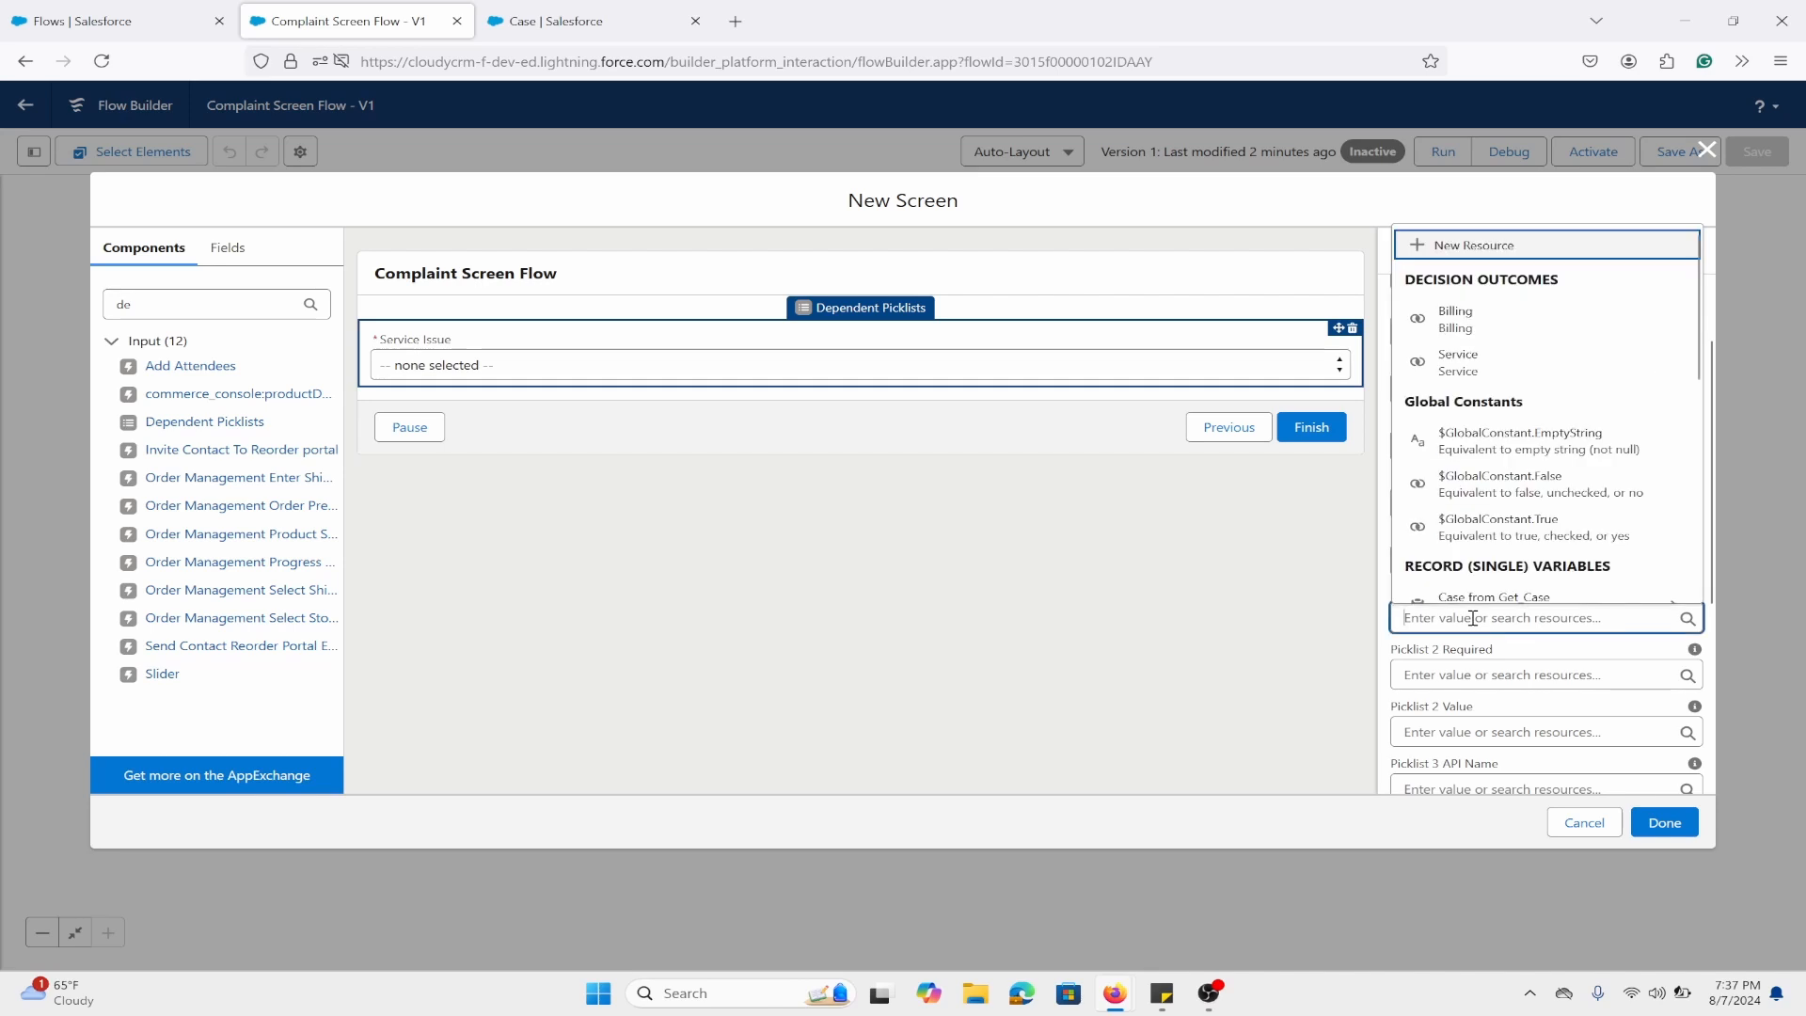
type("Is")
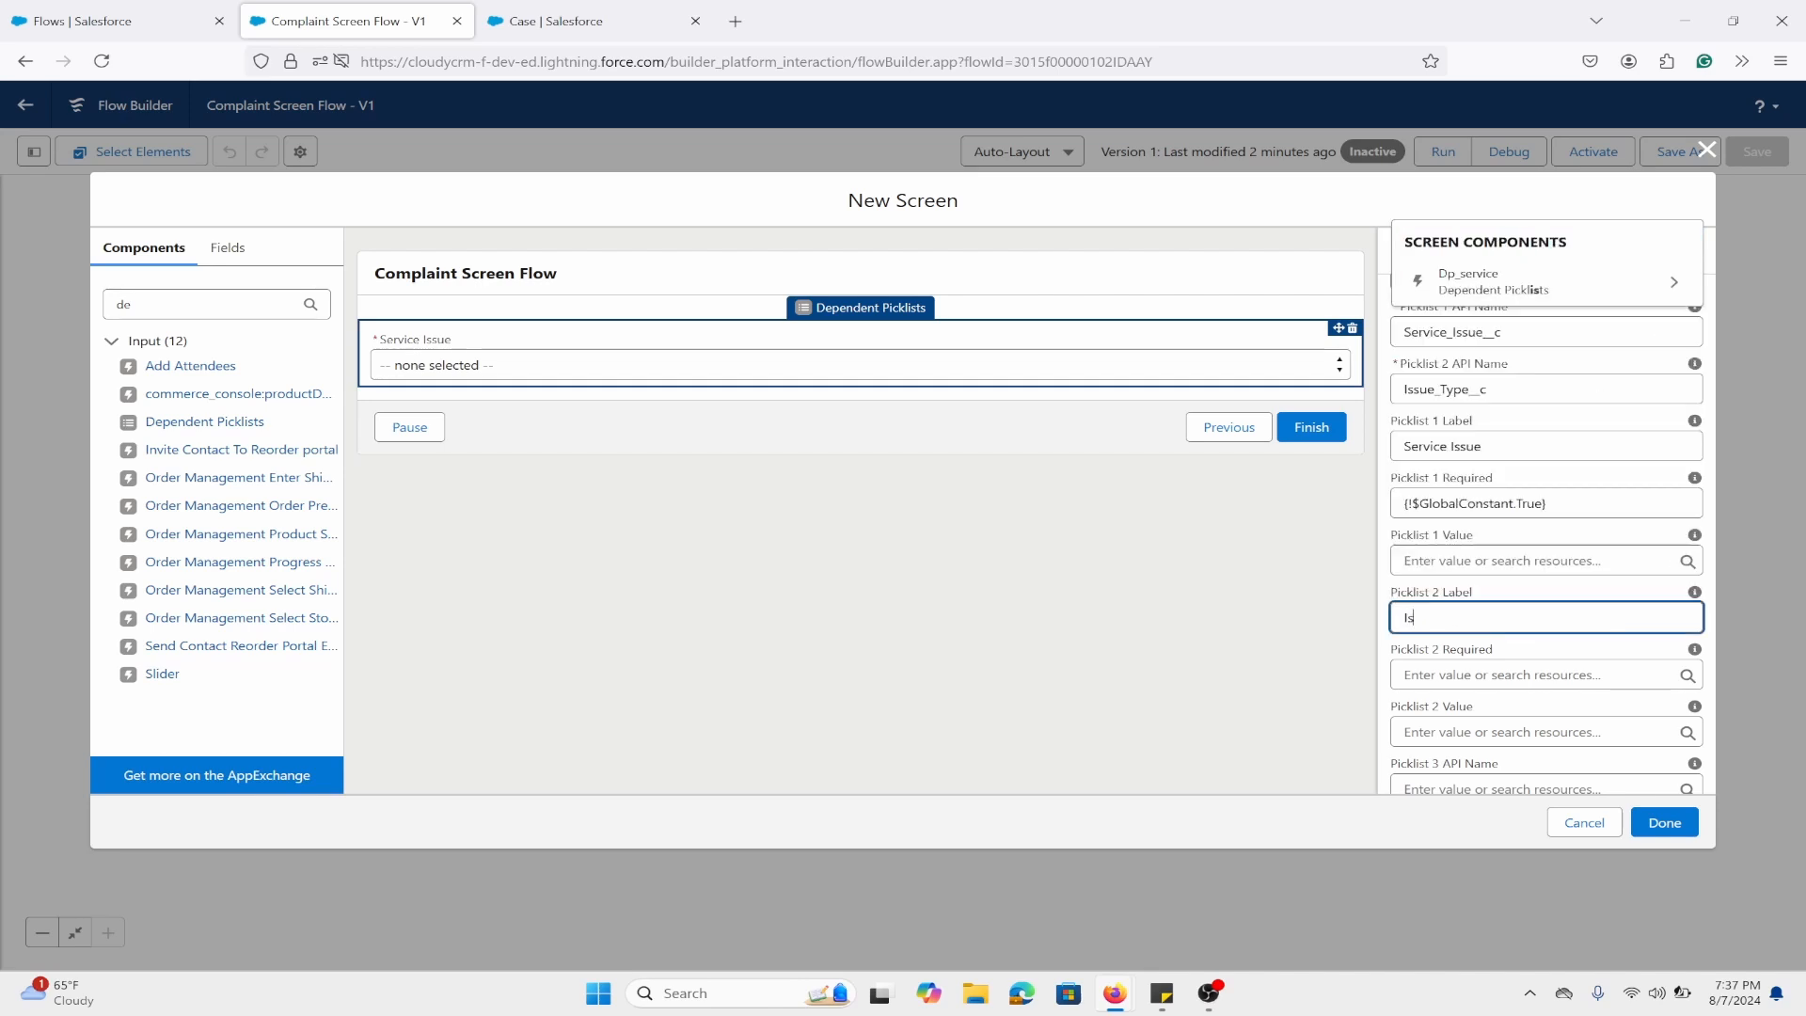
type("sue Type")
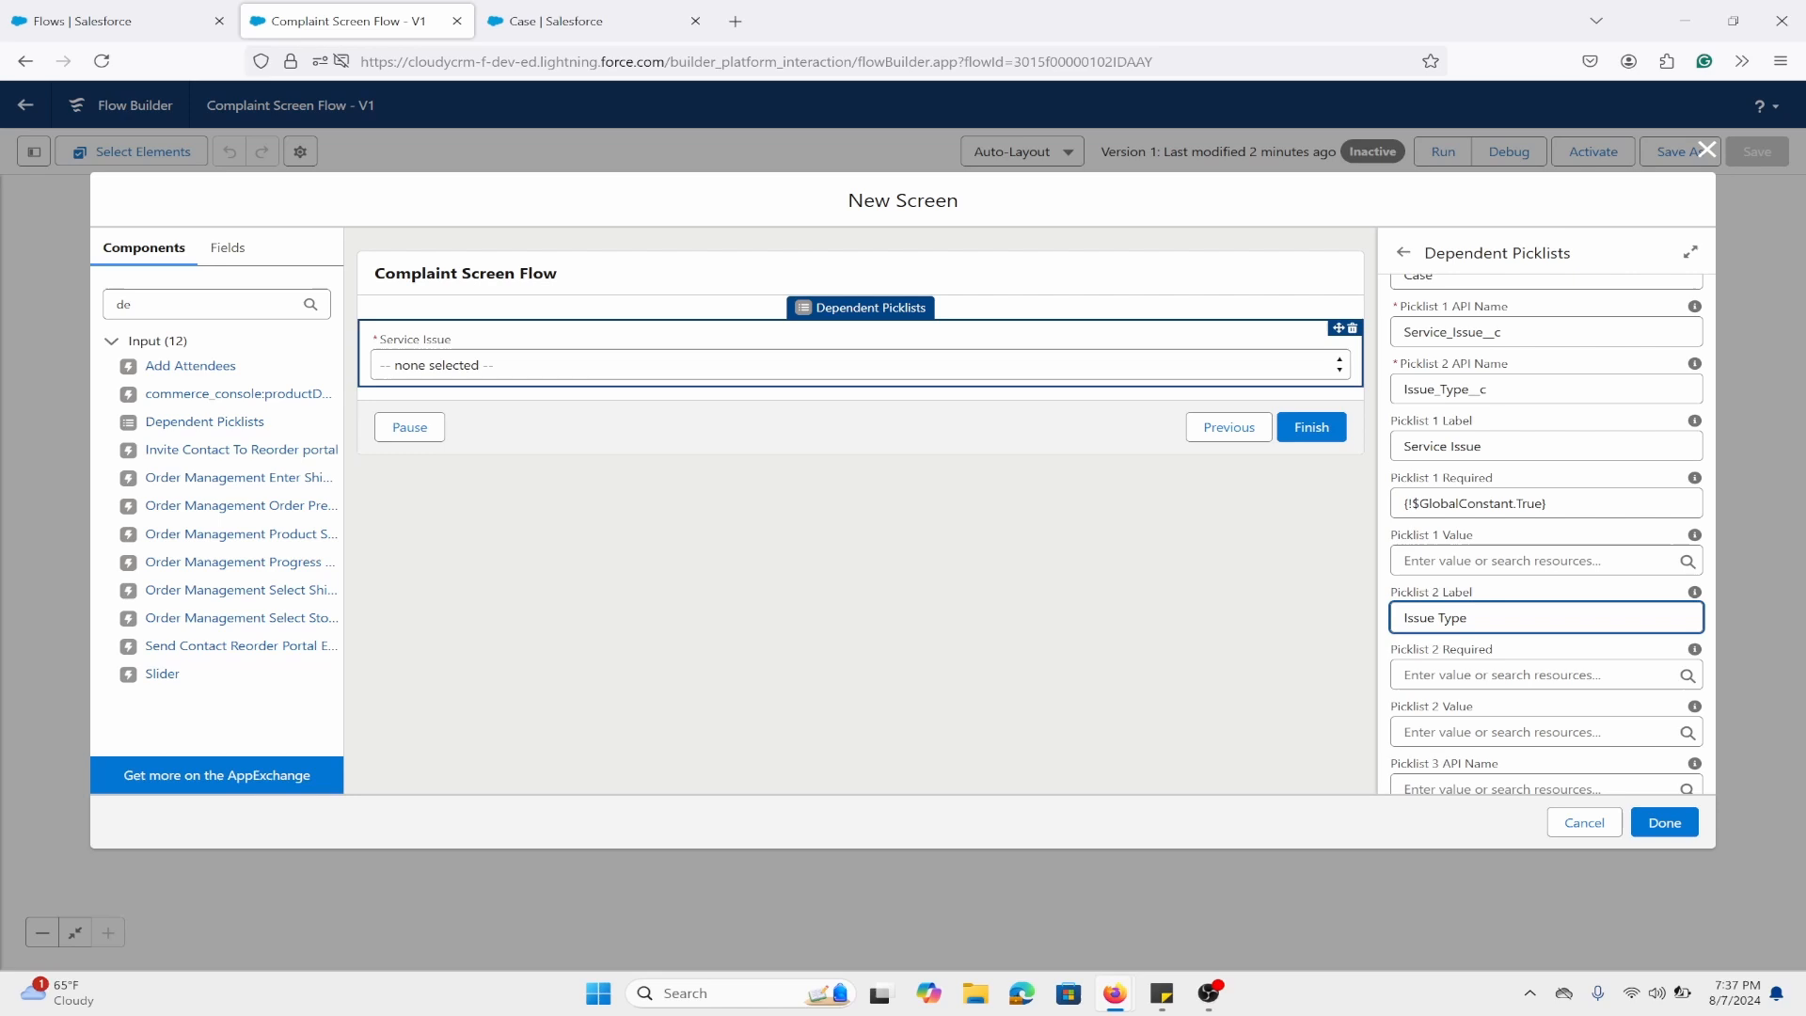
left_click(1547, 675)
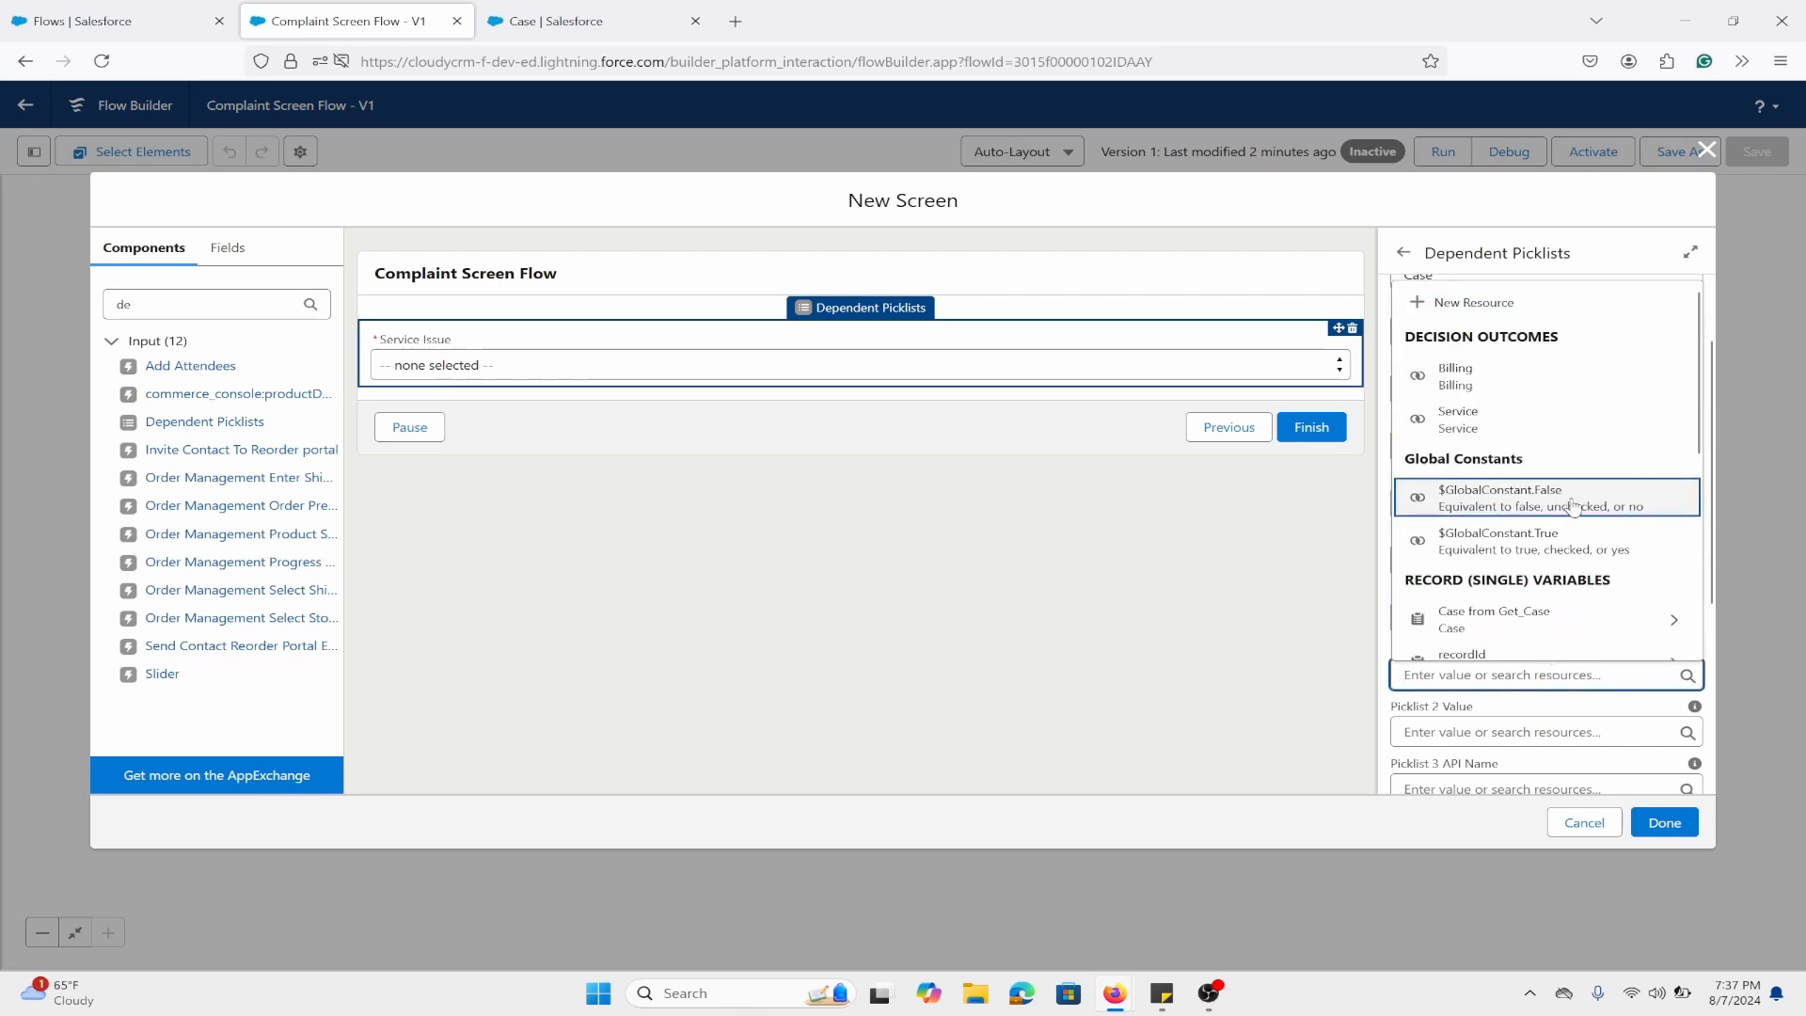
left_click(1584, 534)
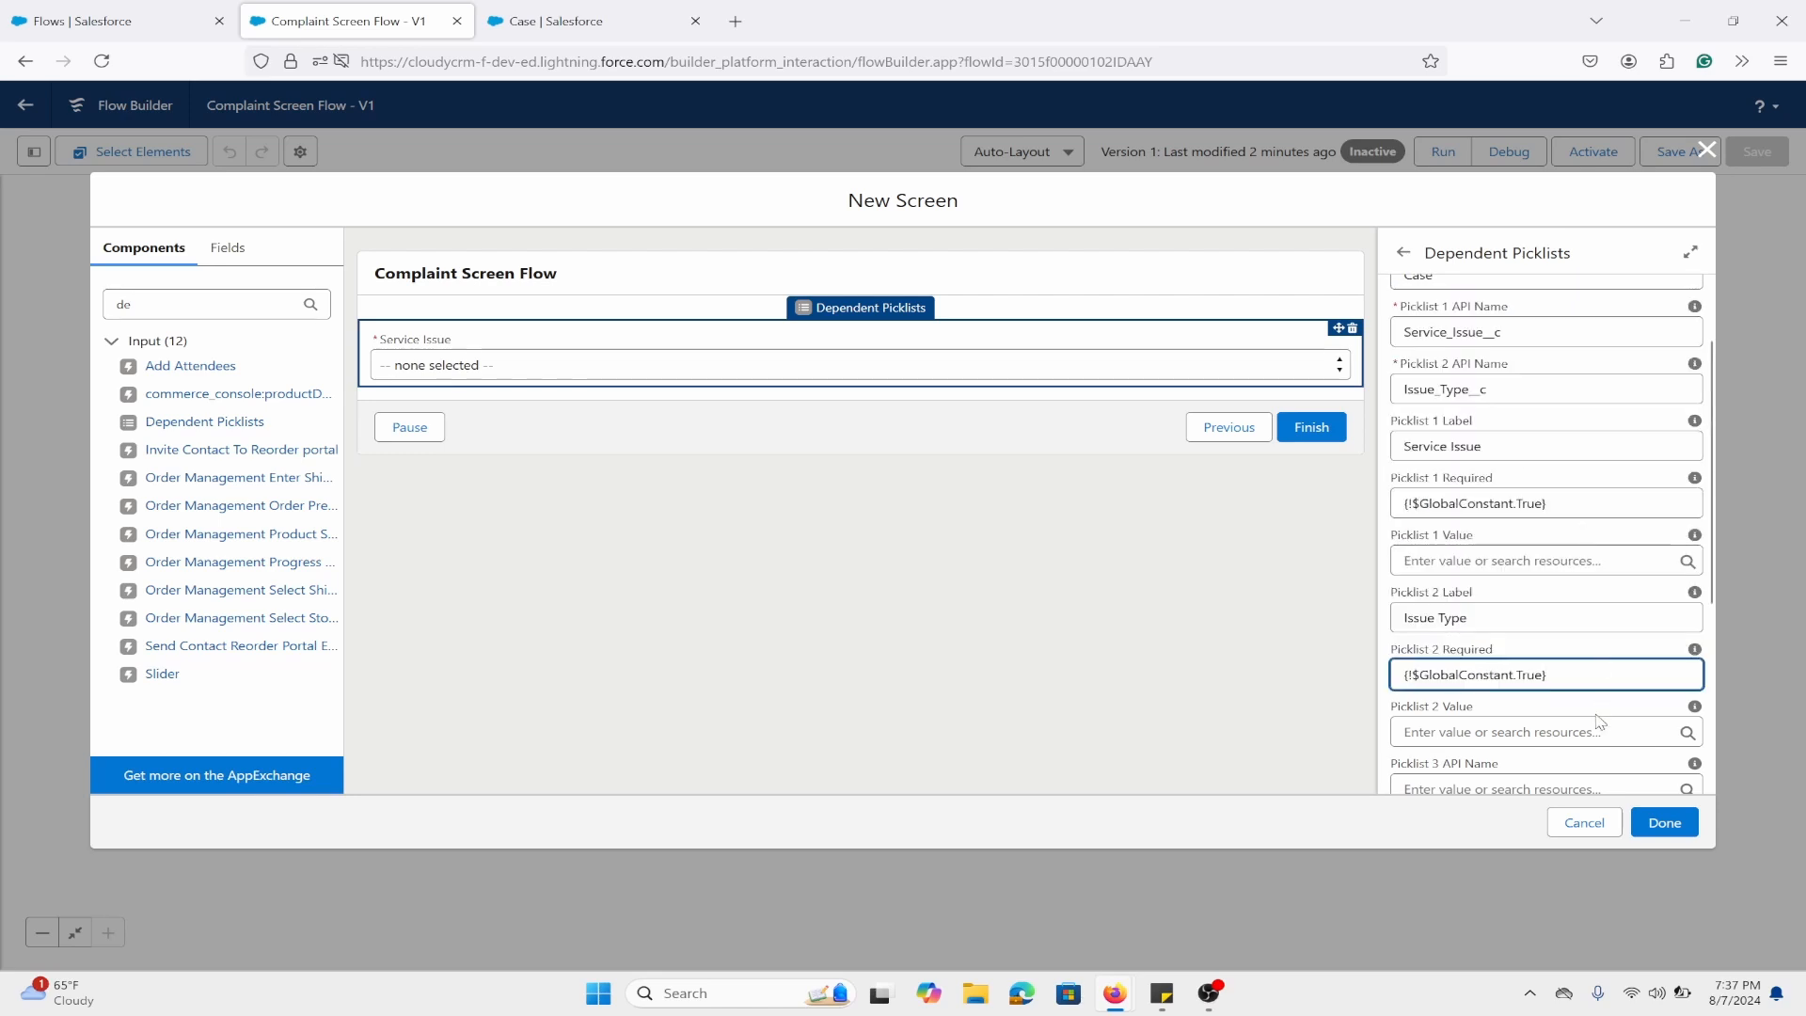
Create a Text variable Dp_issue, available for output, as the Picklist 1 Value of the Dependent Picklists component.
scroll(1589, 729, "down", 2)
scroll(1590, 732, "down", 3)
scroll(1585, 705, "up", 6)
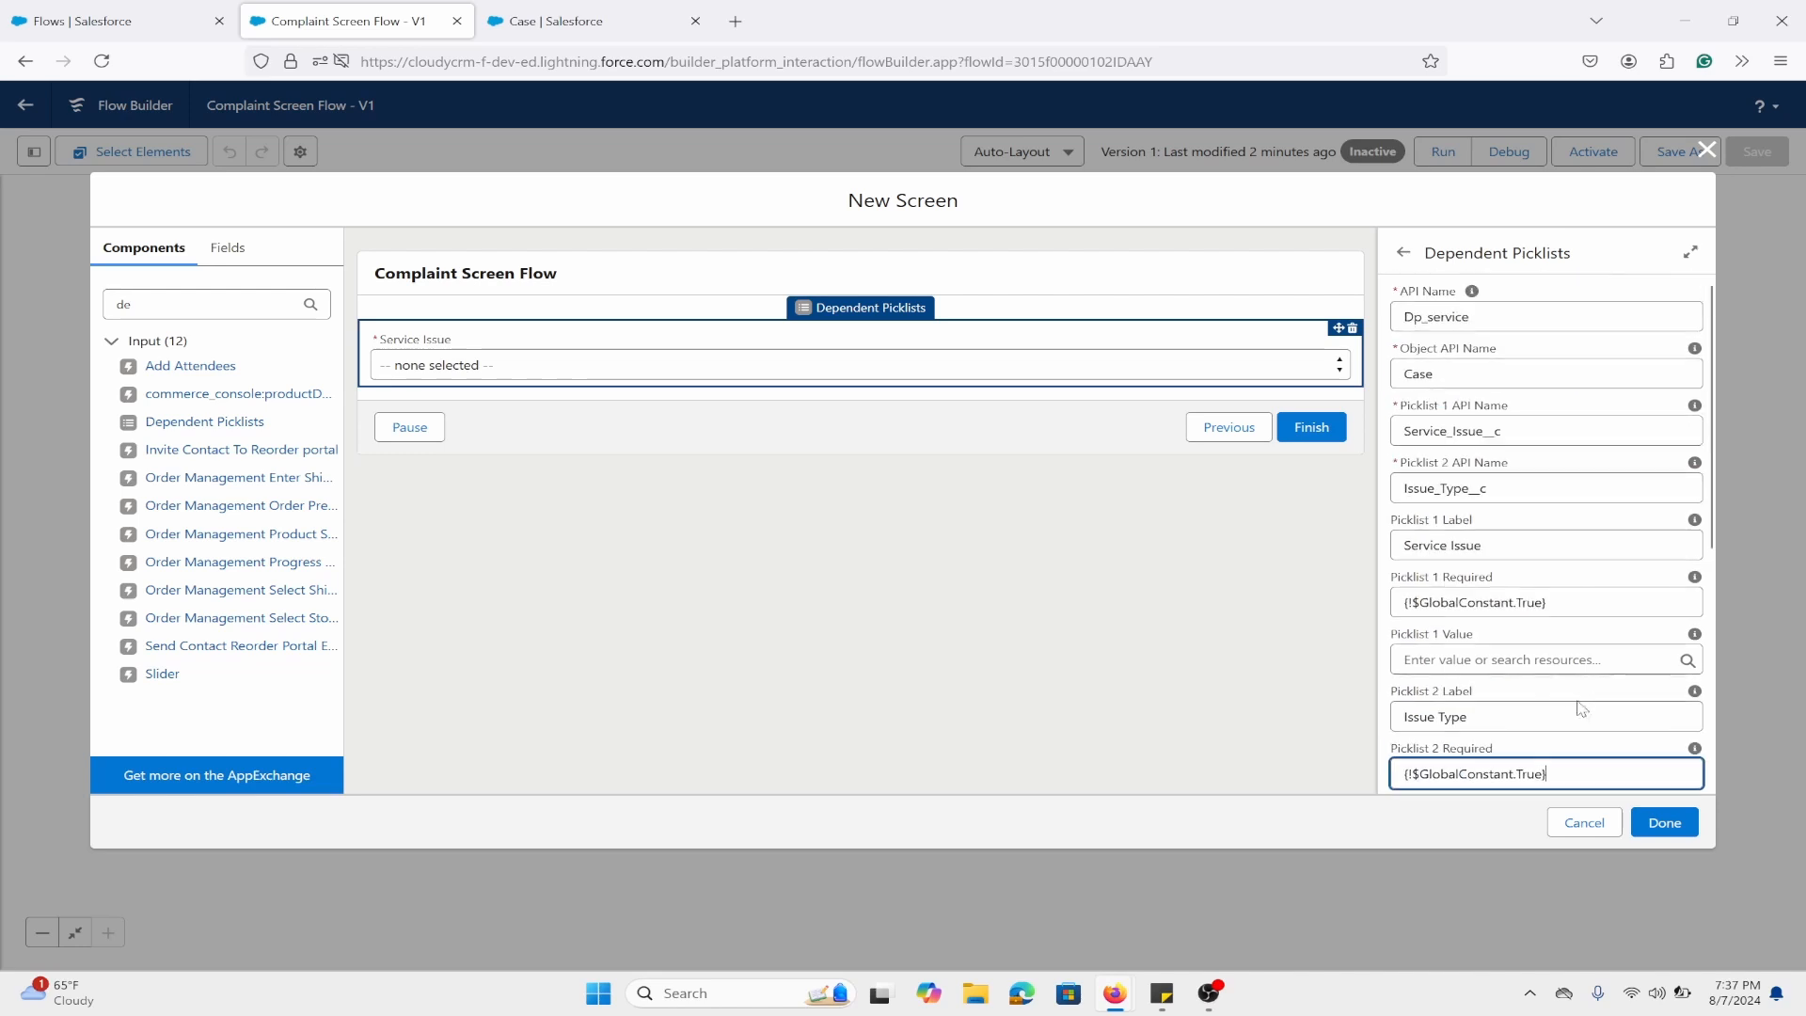
left_click(1546, 662)
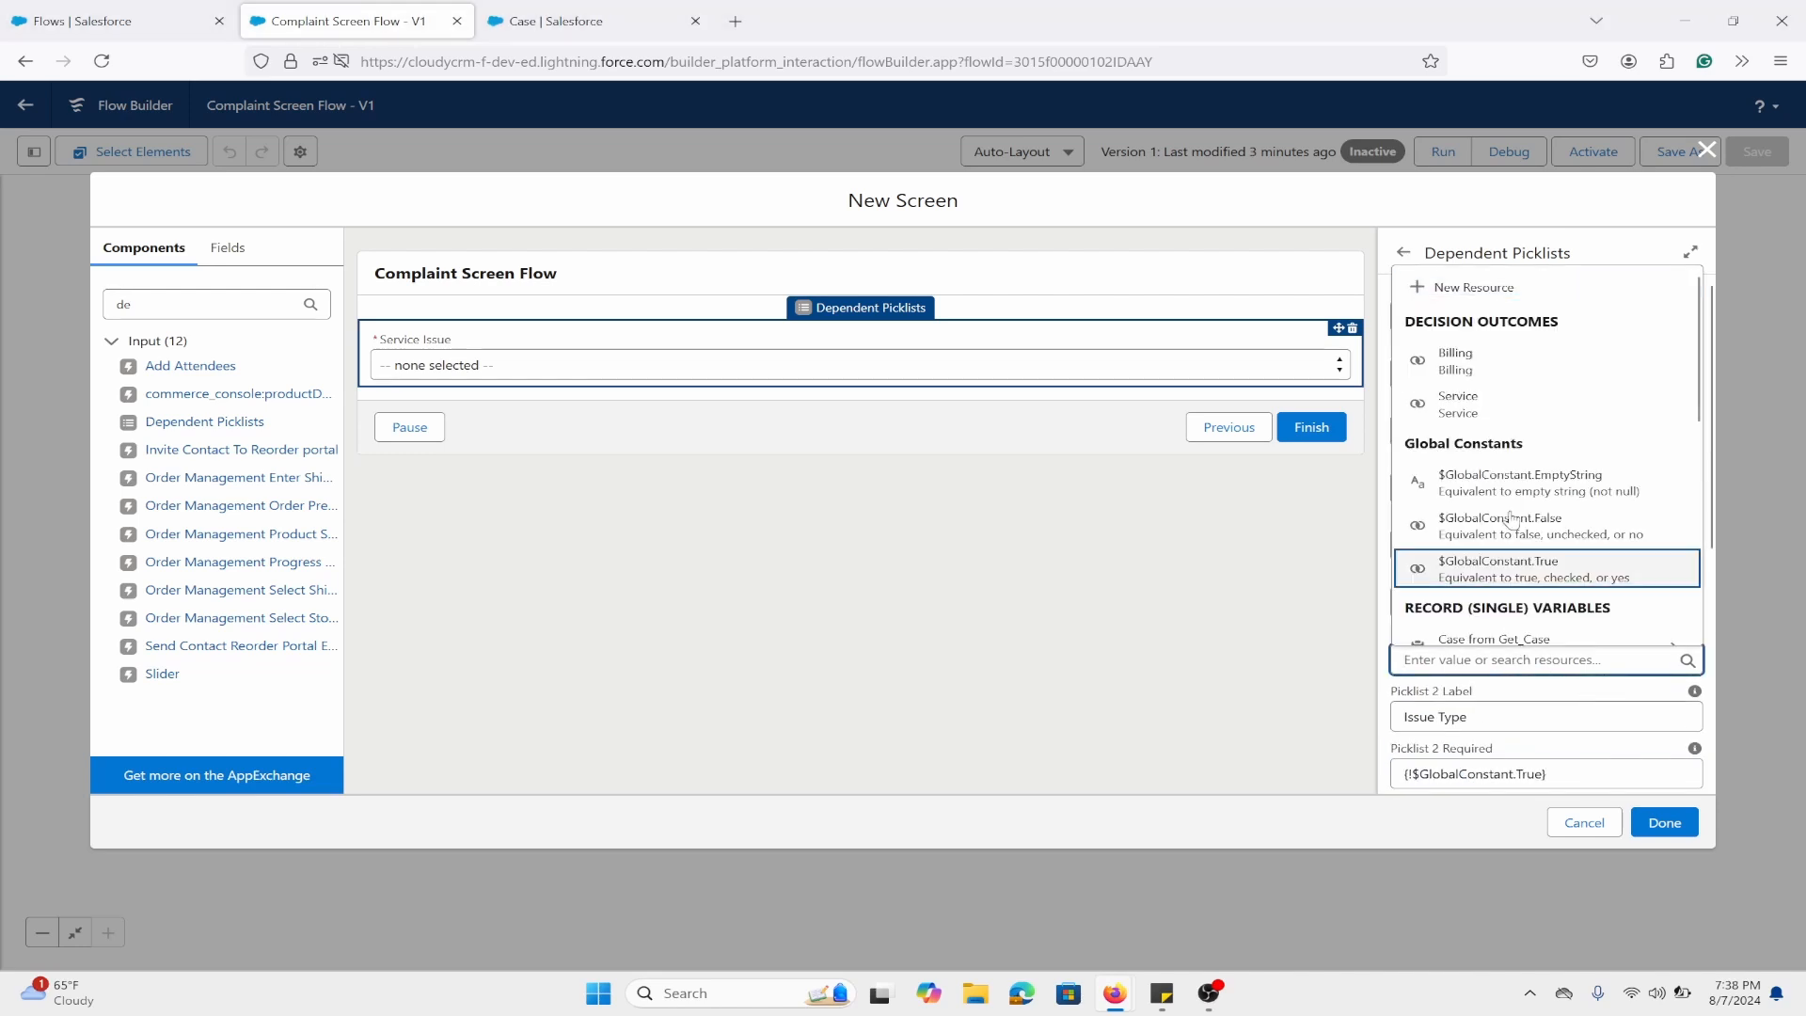
left_click(1518, 298)
left_click(775, 456)
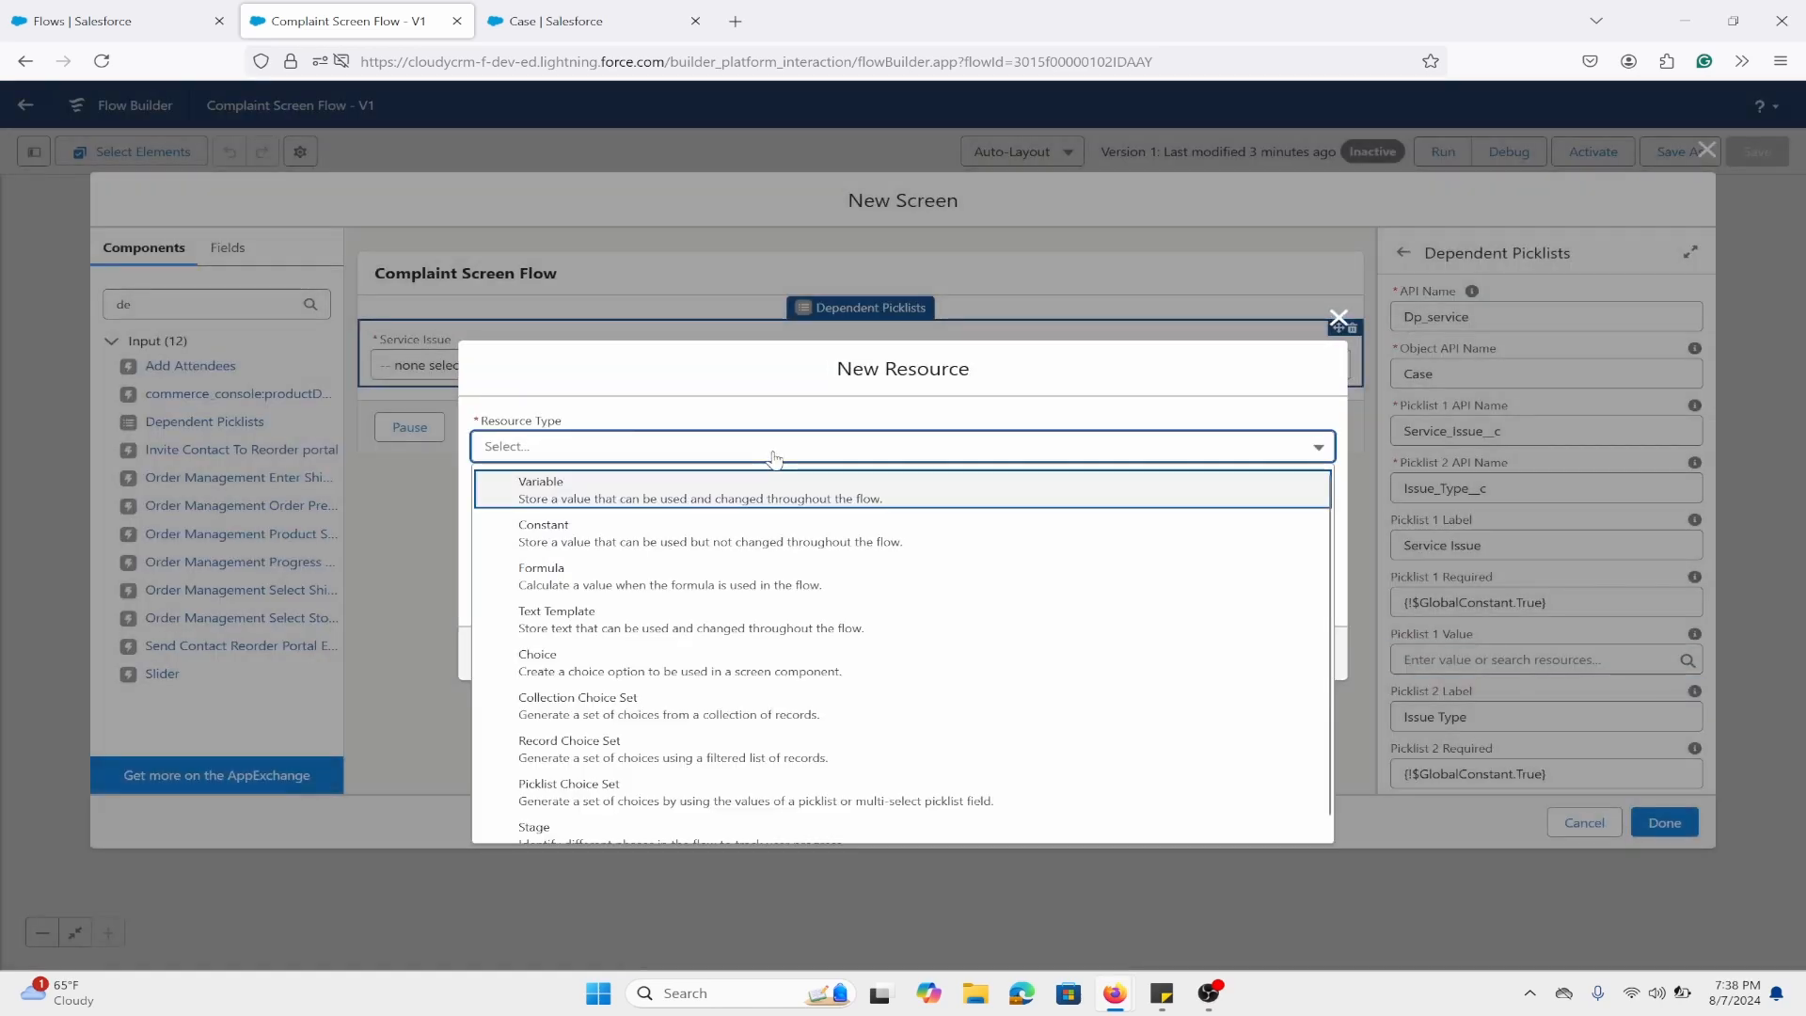
left_click(568, 496)
left_click(561, 487)
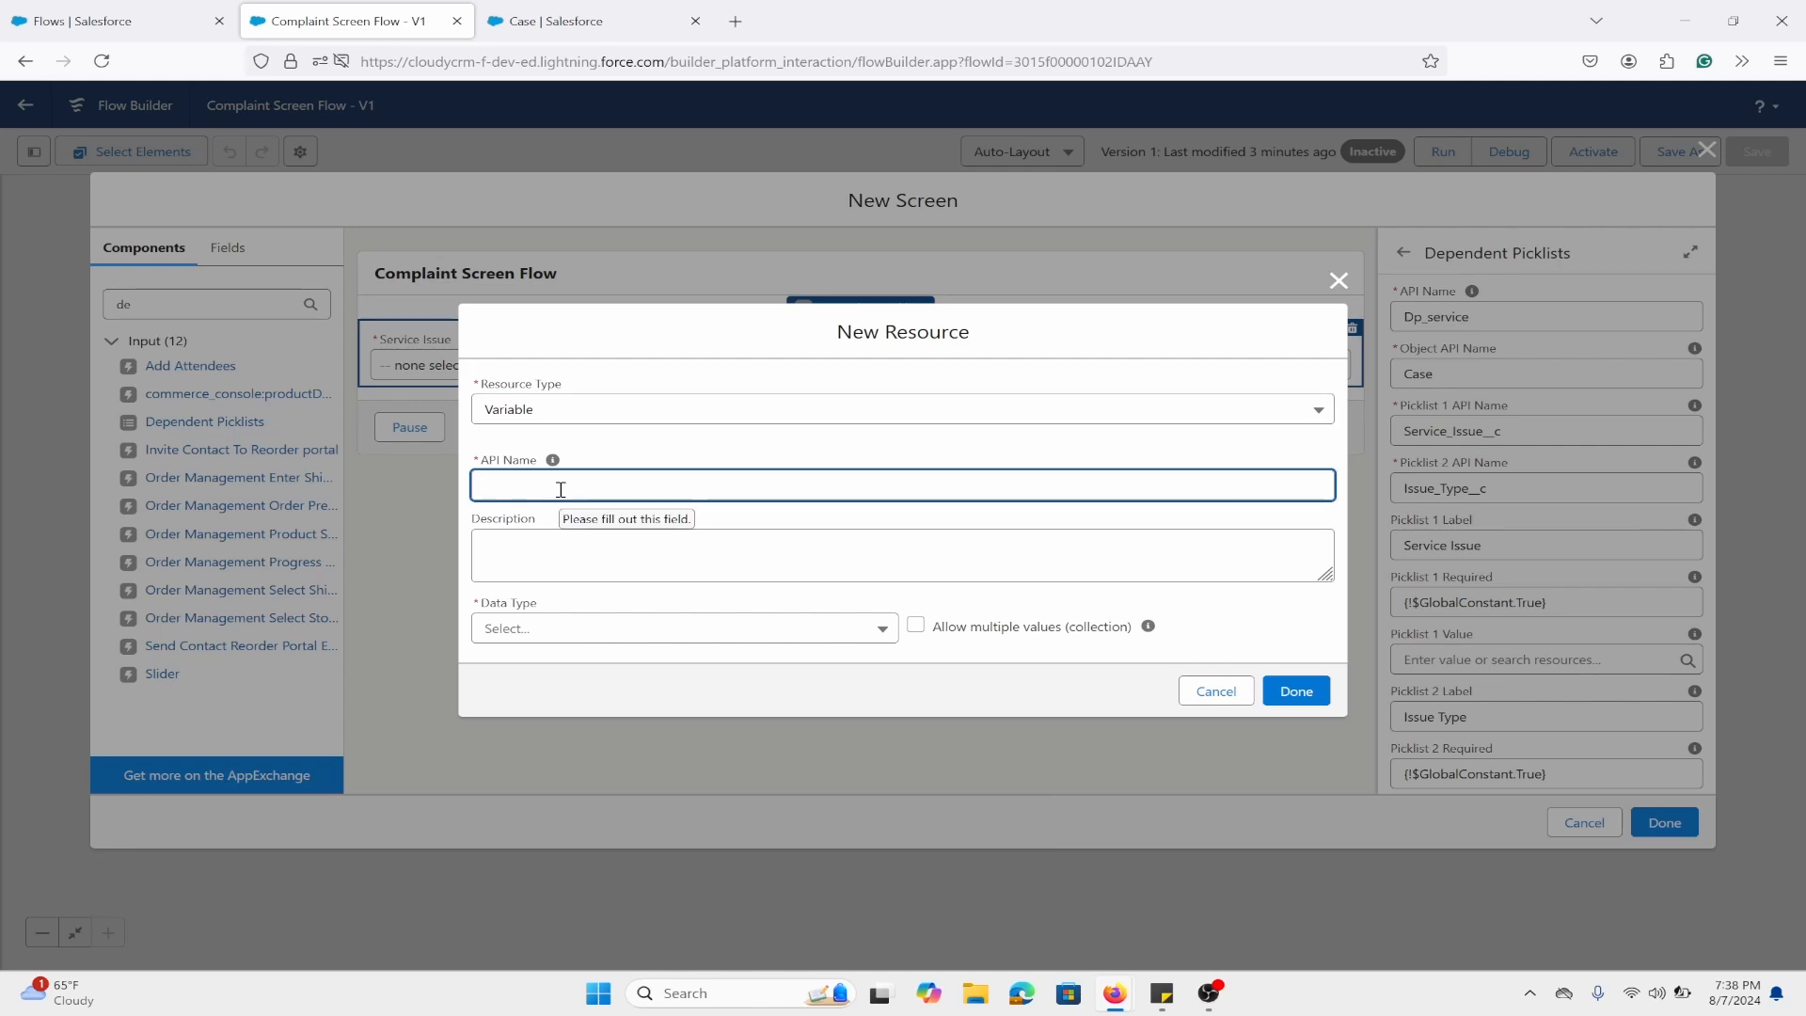
type("Dp_issue")
left_click(660, 631)
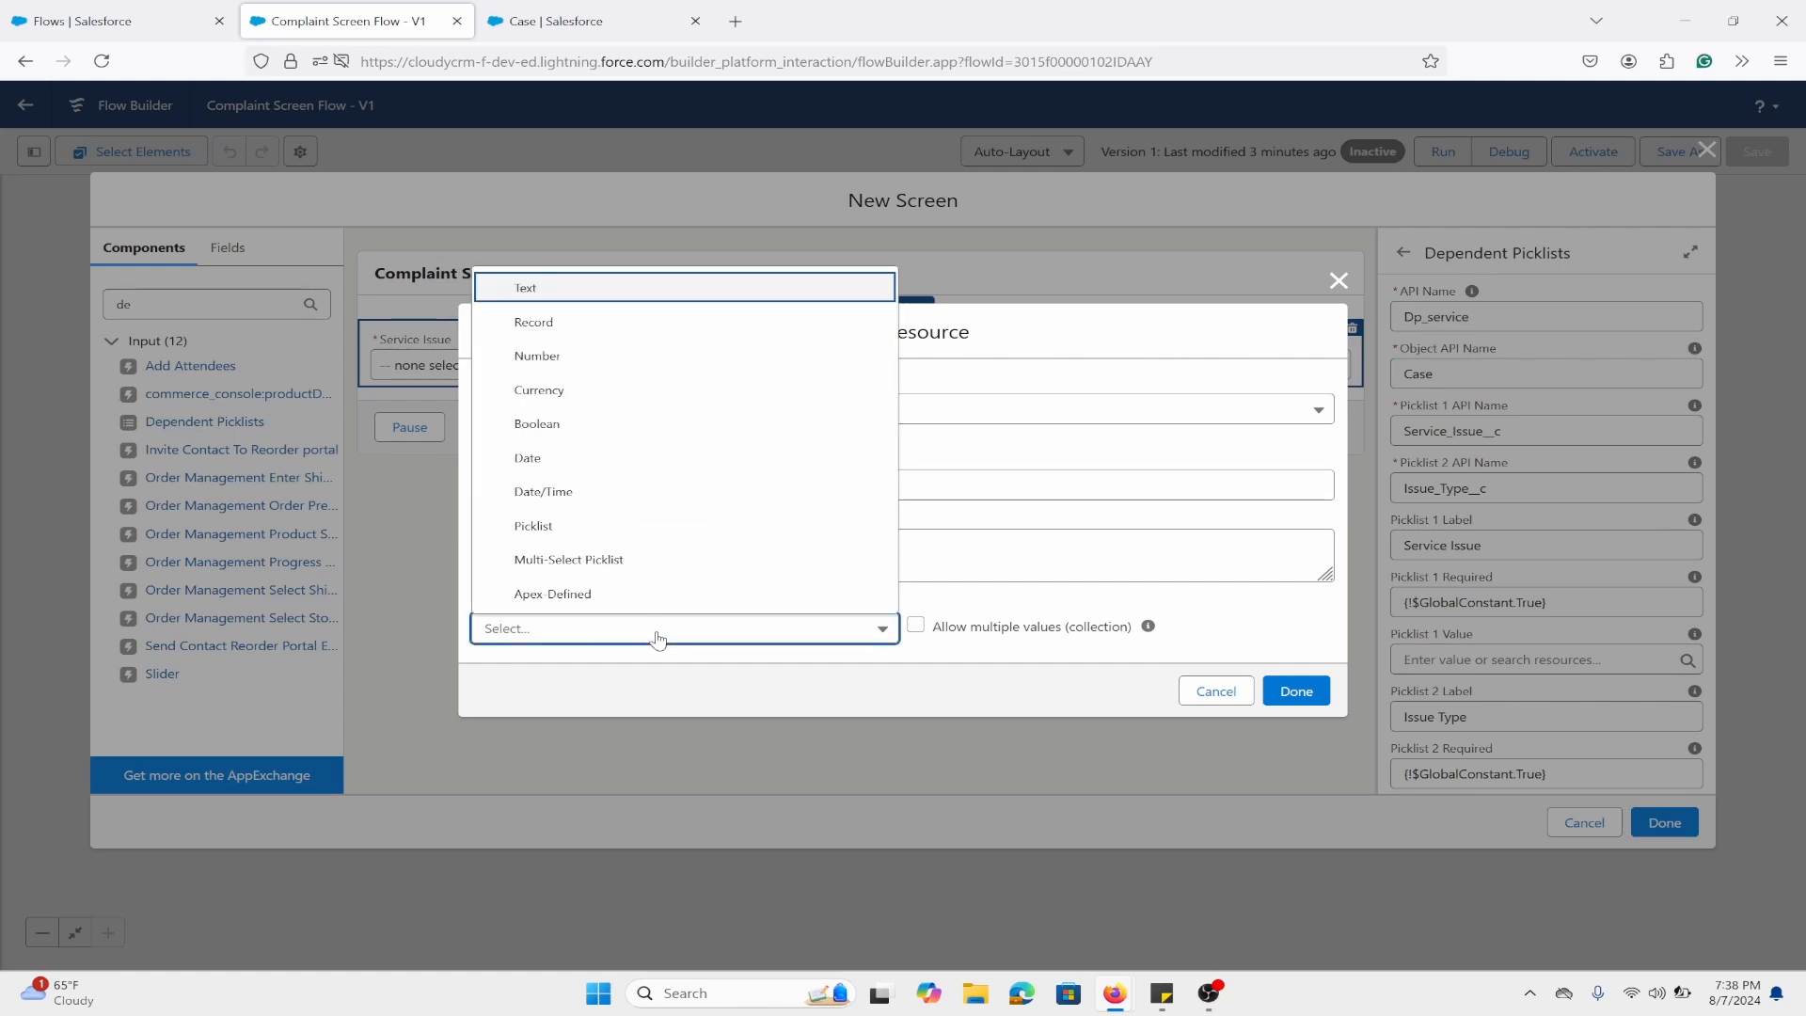
left_click(598, 300)
left_click(560, 705)
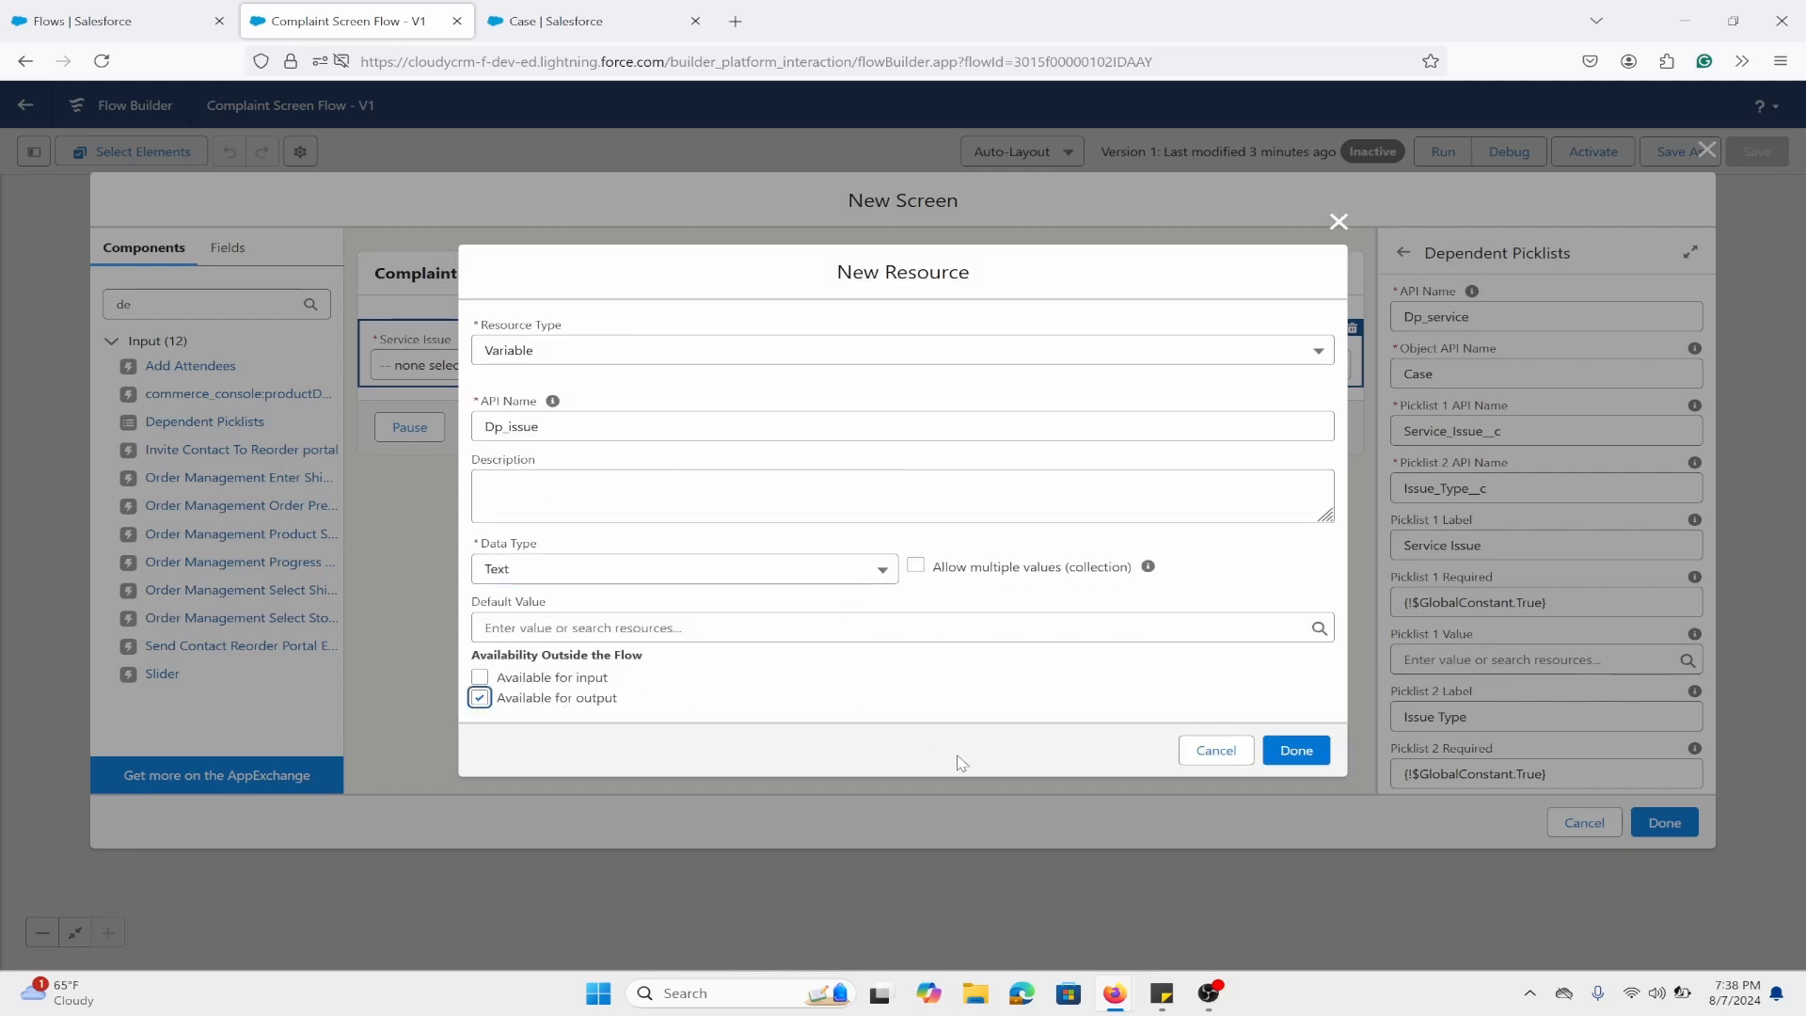
left_click(1296, 757)
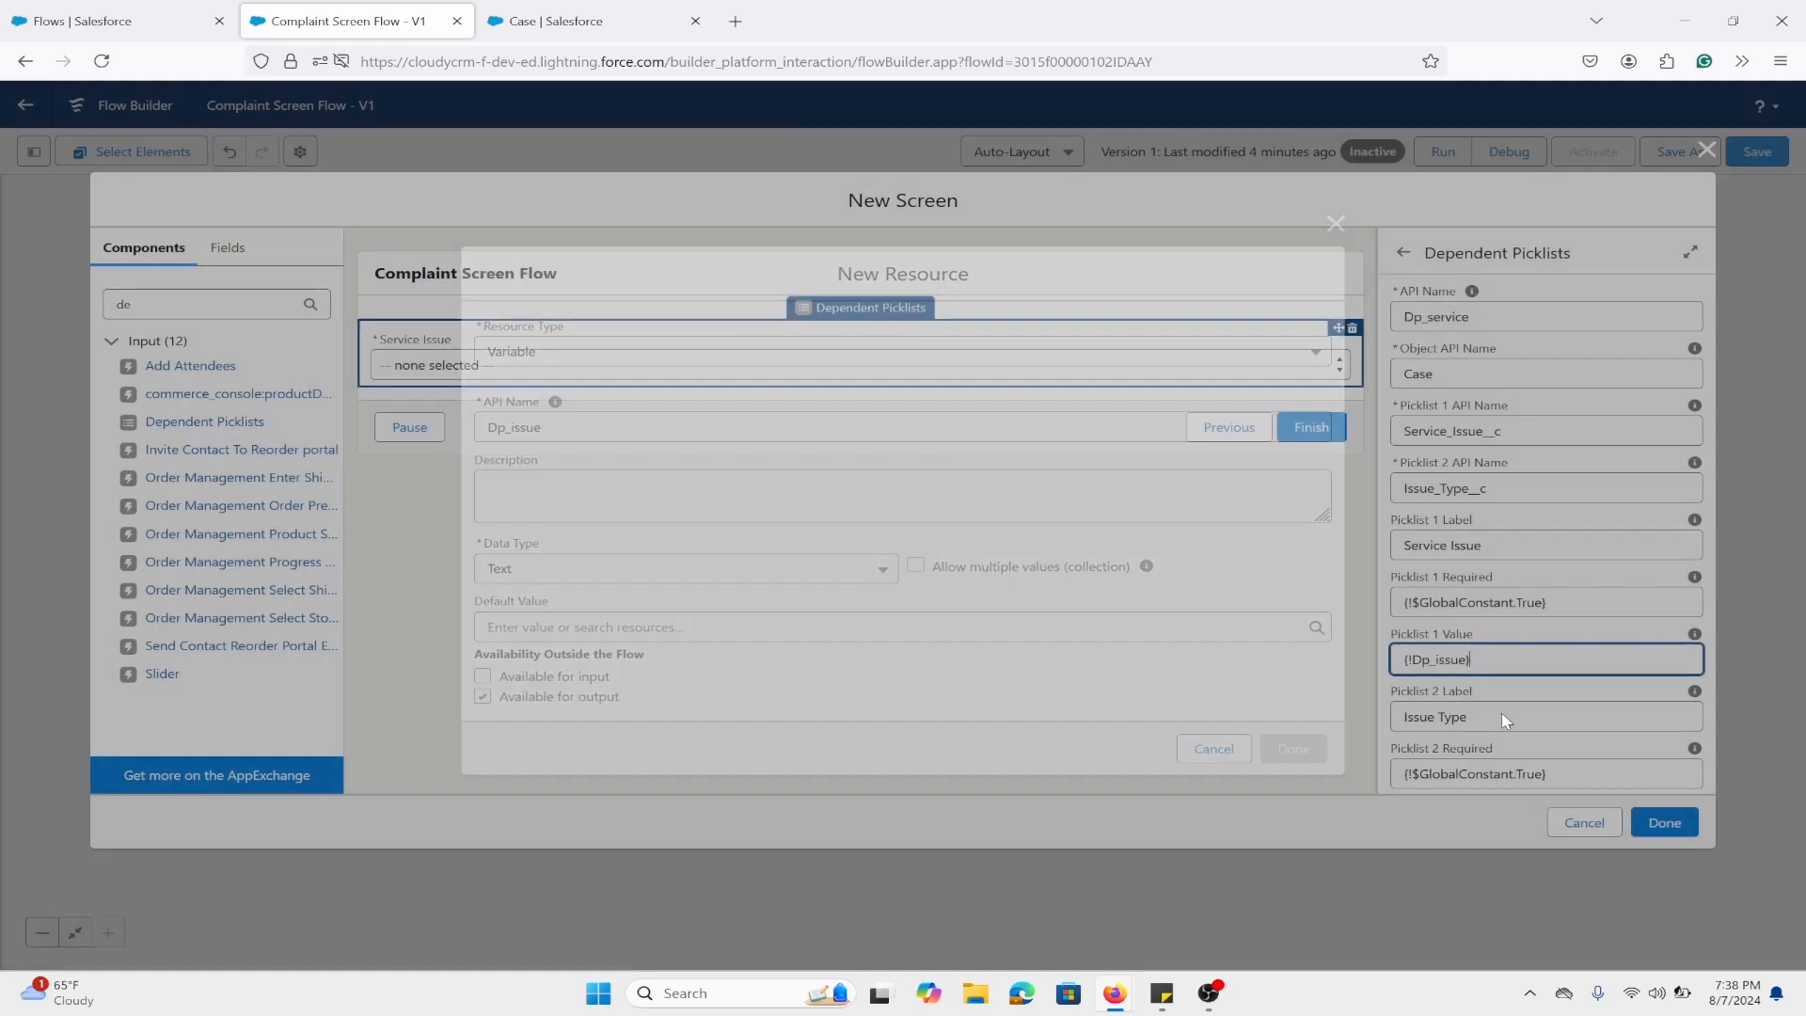
Create a Text variable Dp_issue_type, available for output, as the Picklist 2 Value of the Dependent Picklists component.
scroll(1522, 715, "down", 1)
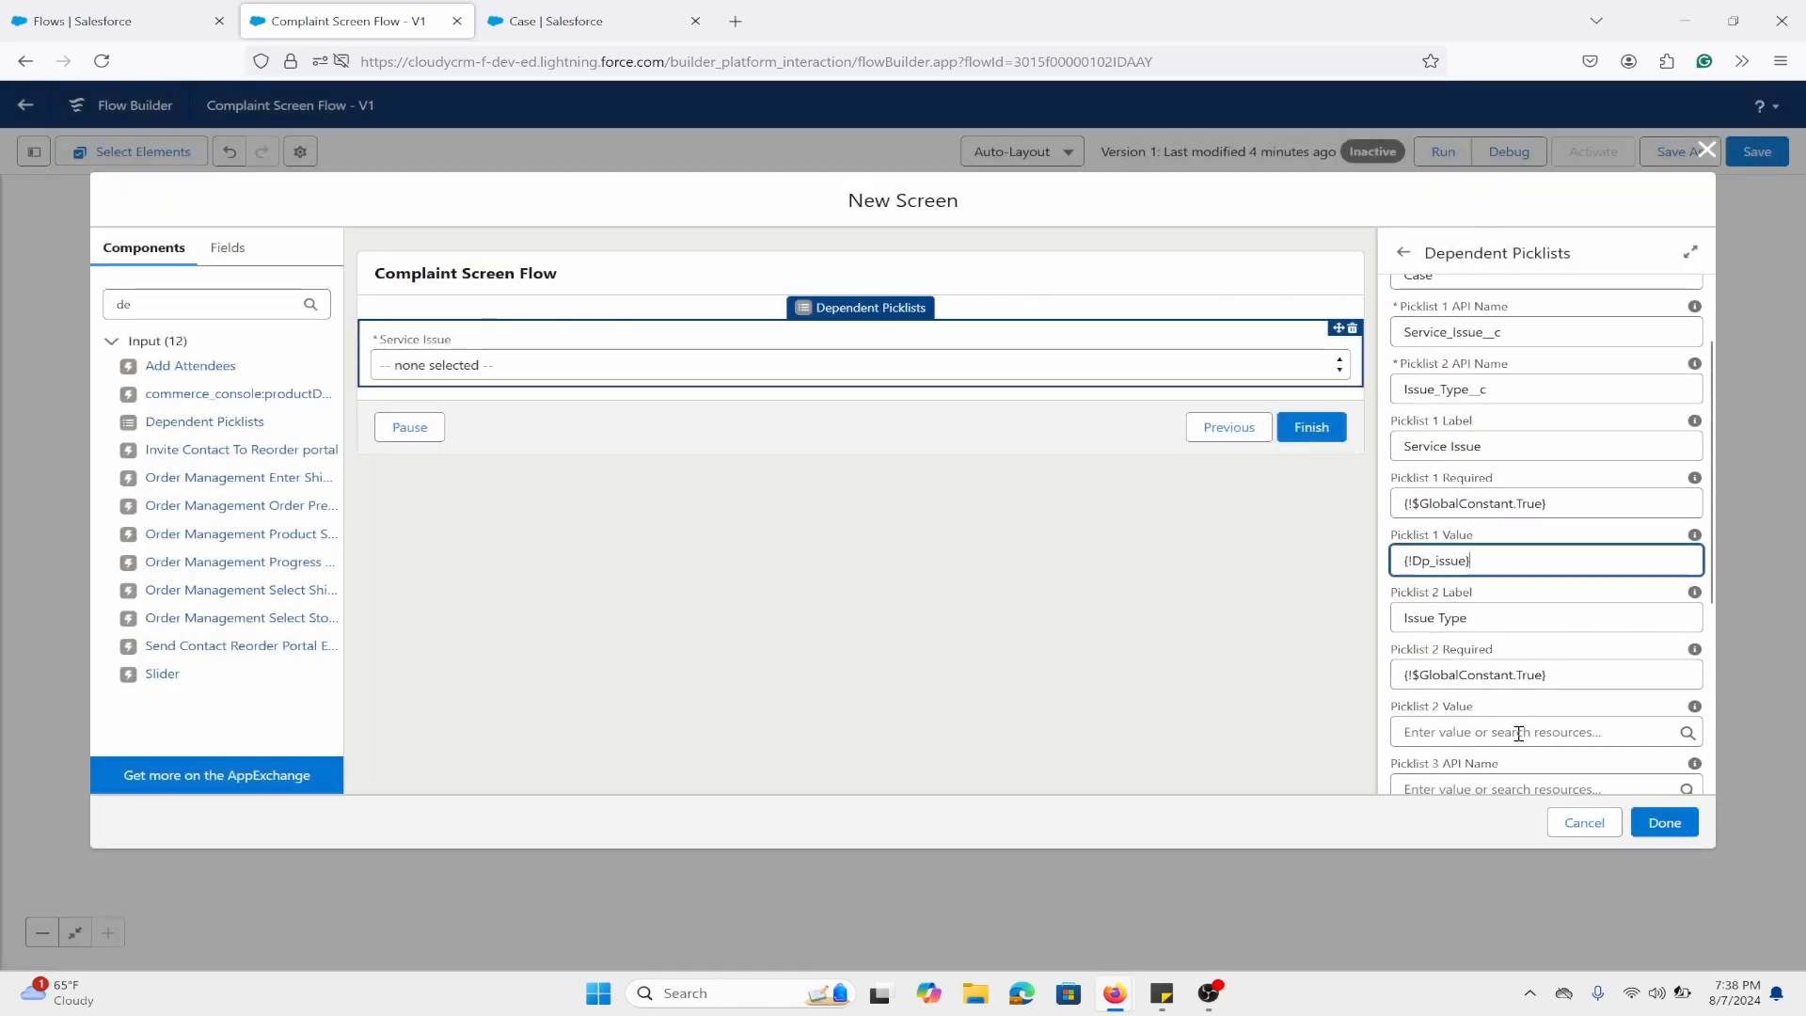
left_click(1519, 732)
left_click(1472, 361)
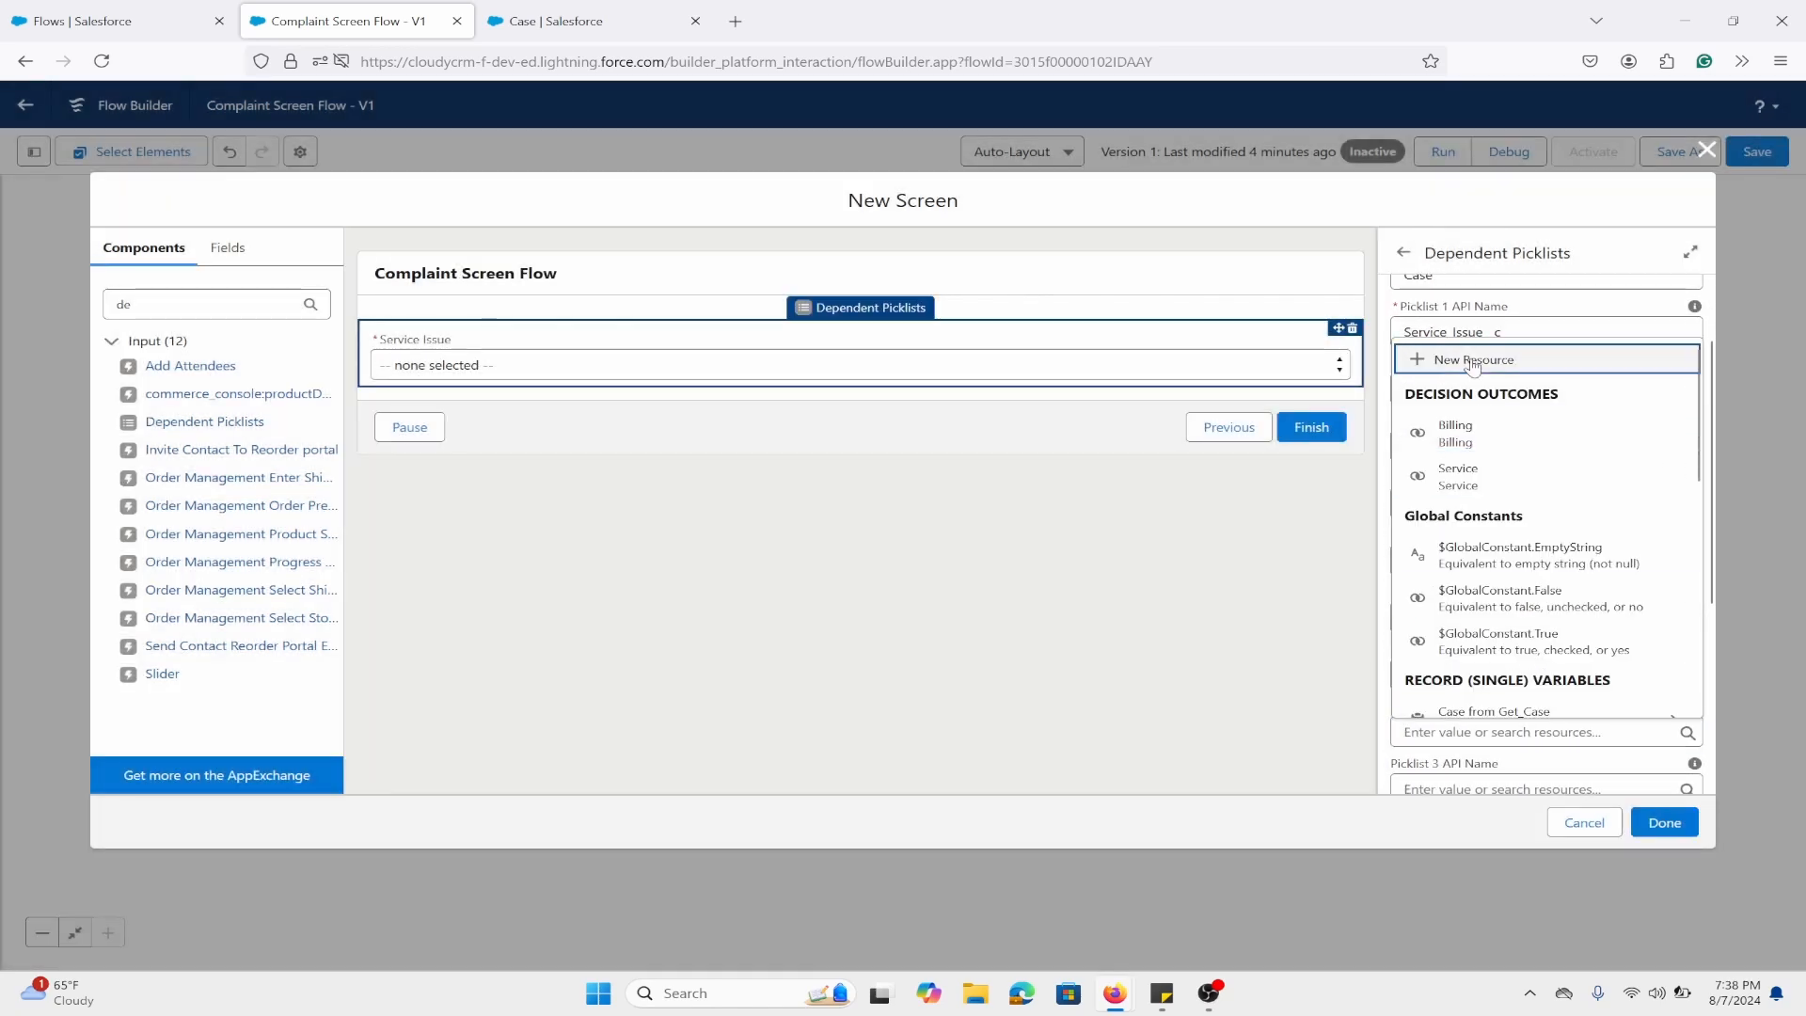
left_click(517, 449)
left_click(583, 485)
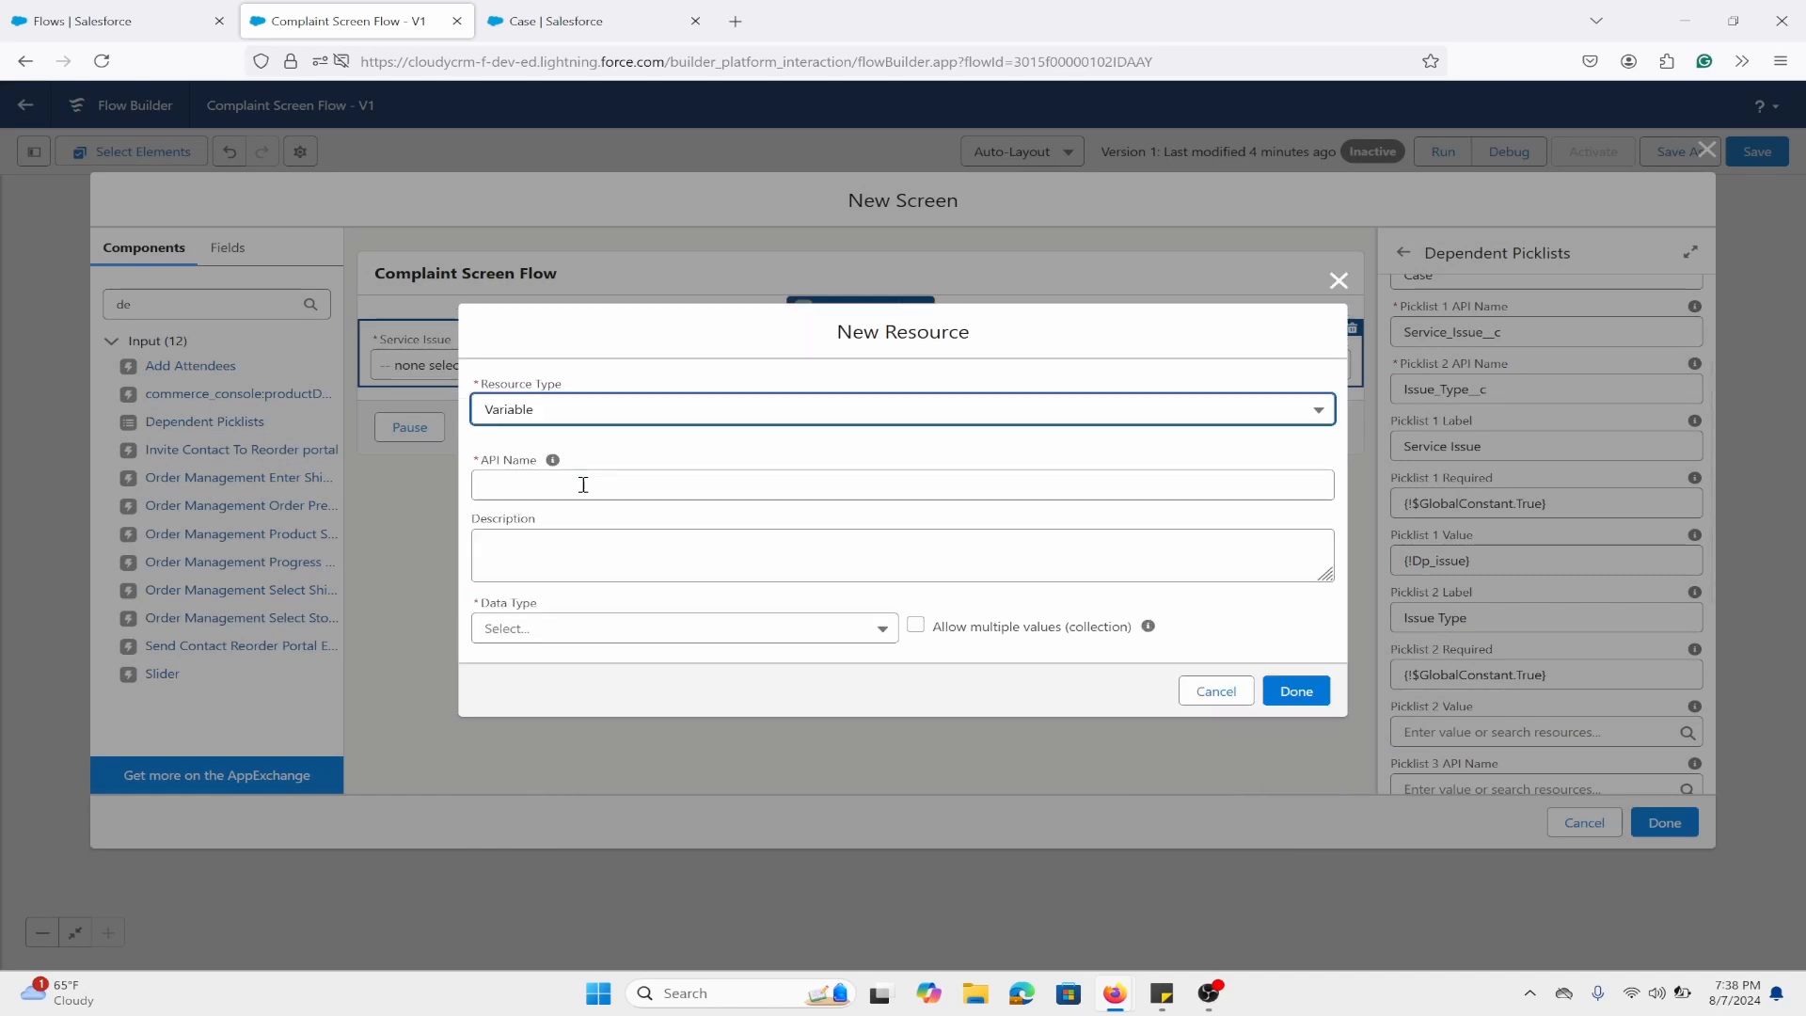
left_click(583, 487)
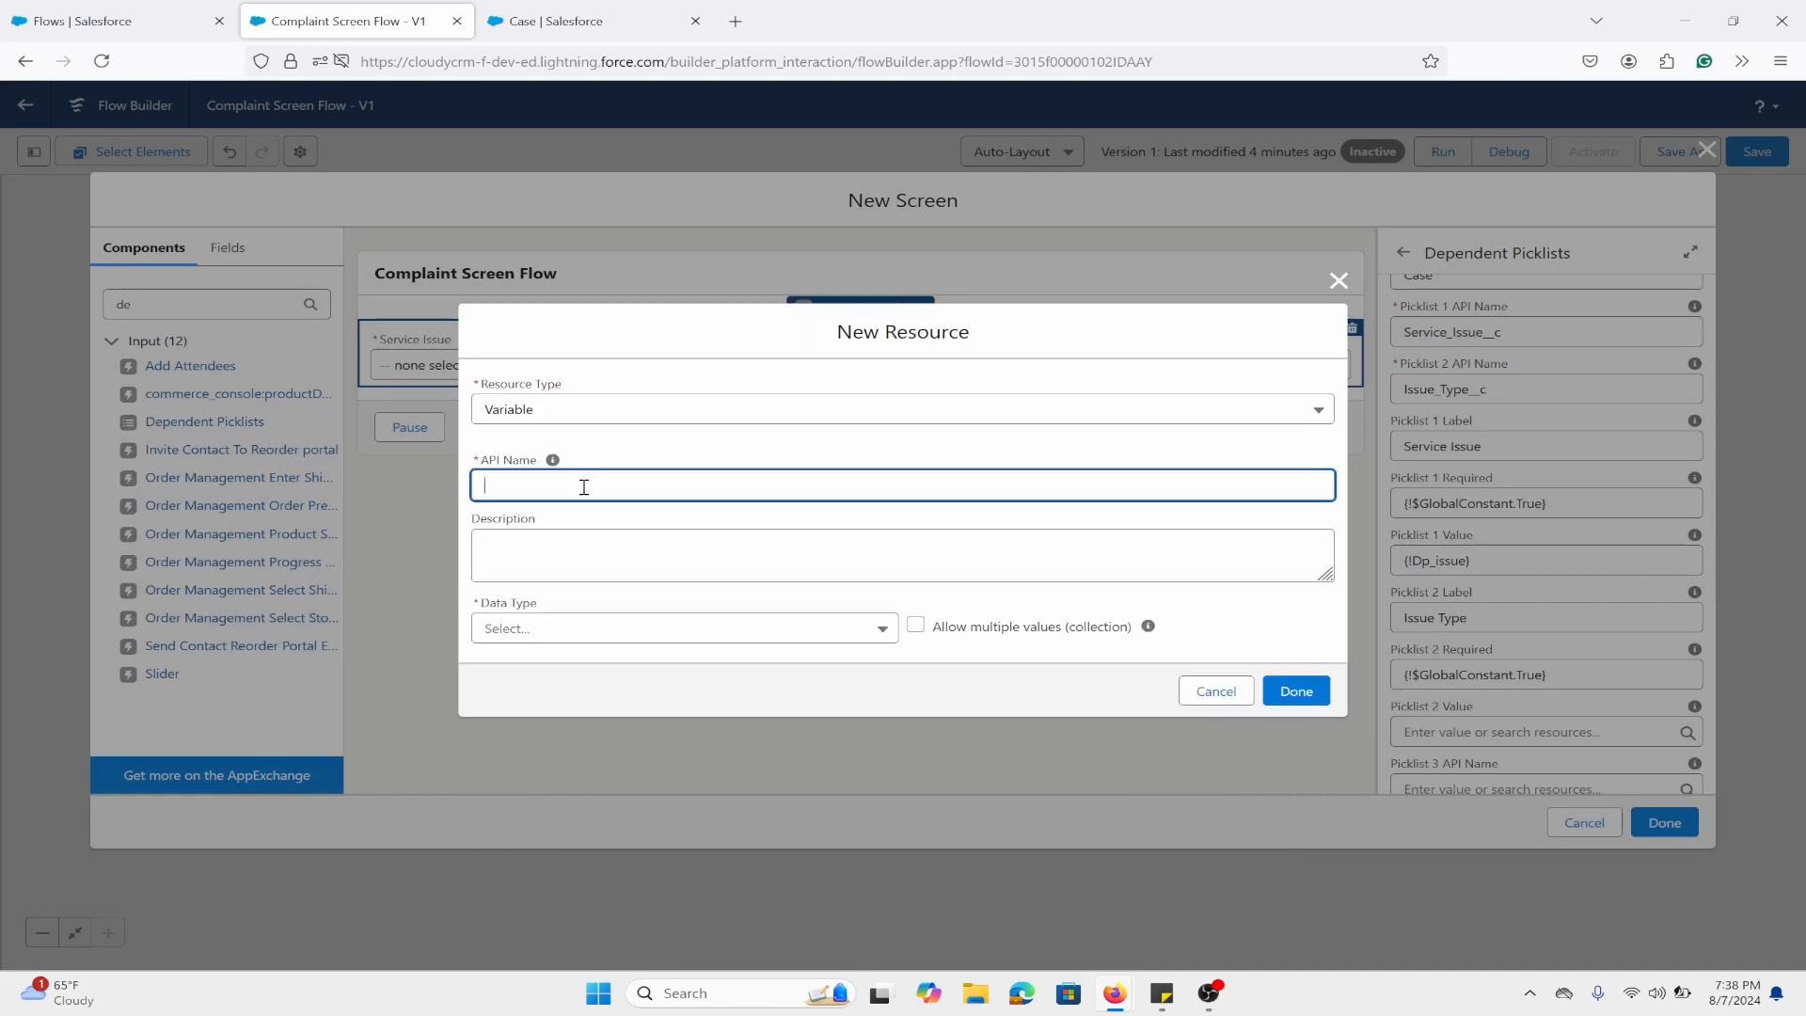
type("Dp_issue_type")
left_click(658, 628)
left_click(606, 294)
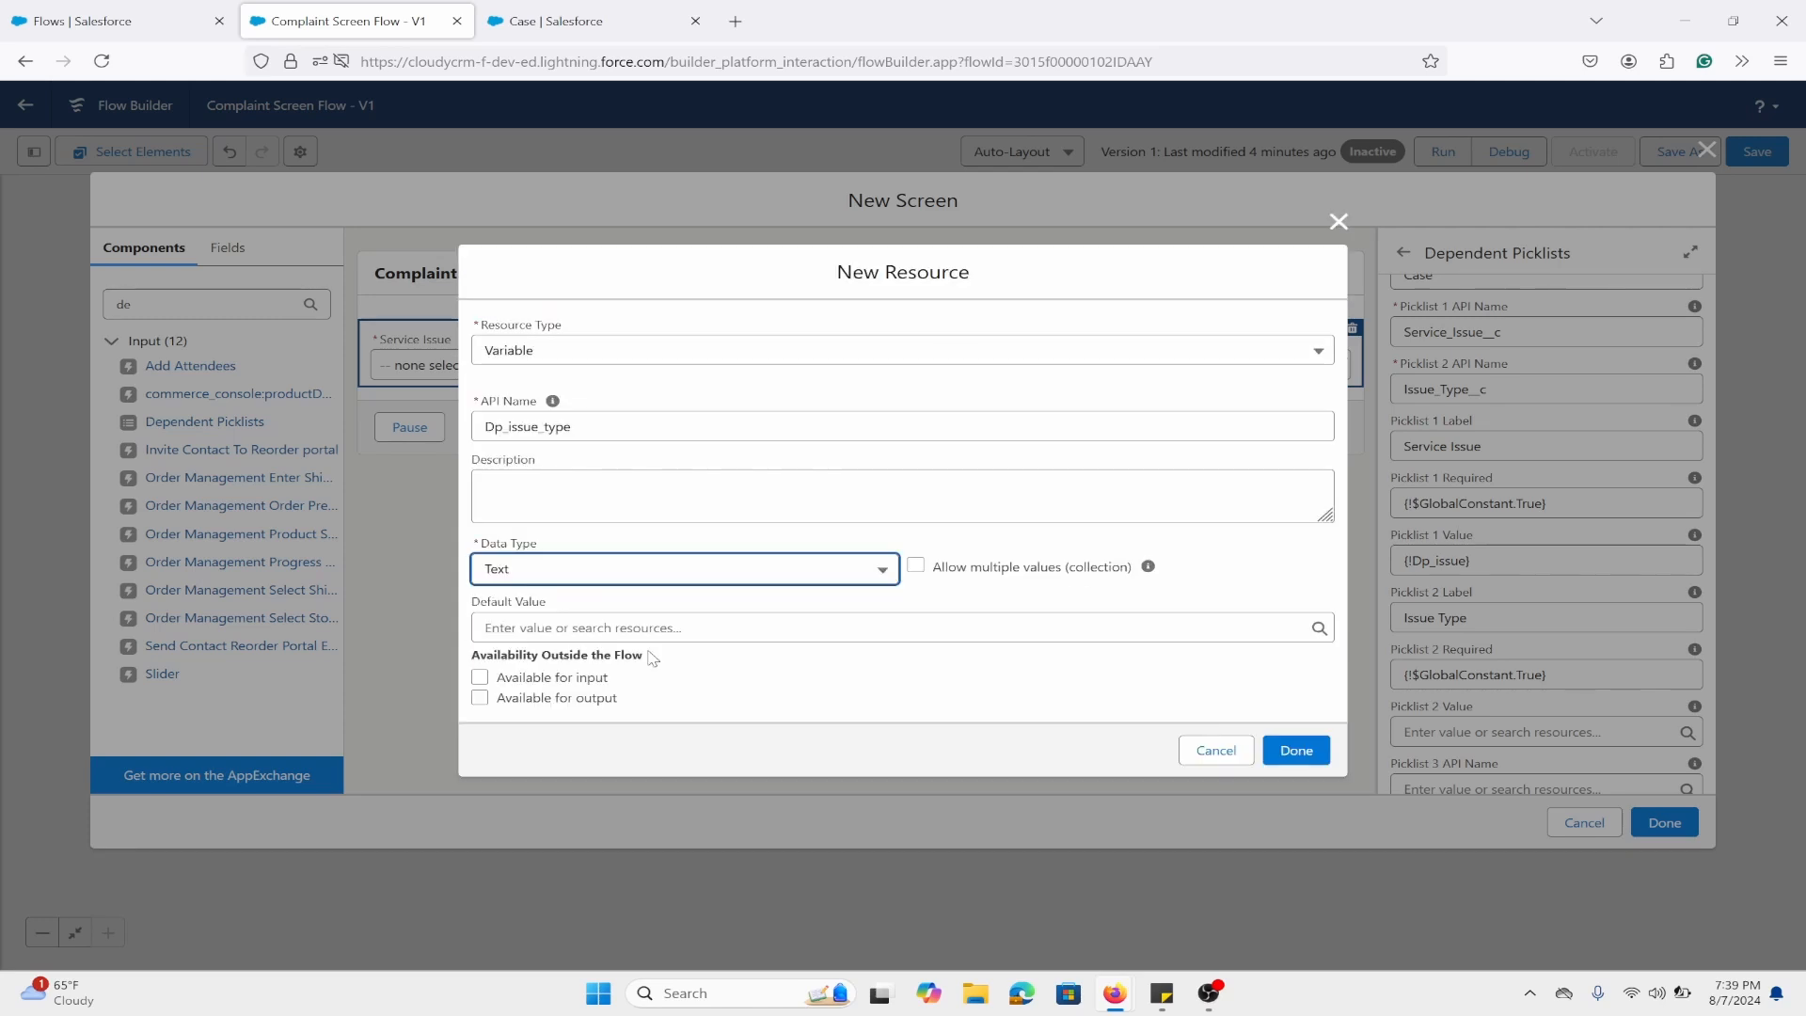
left_click(550, 704)
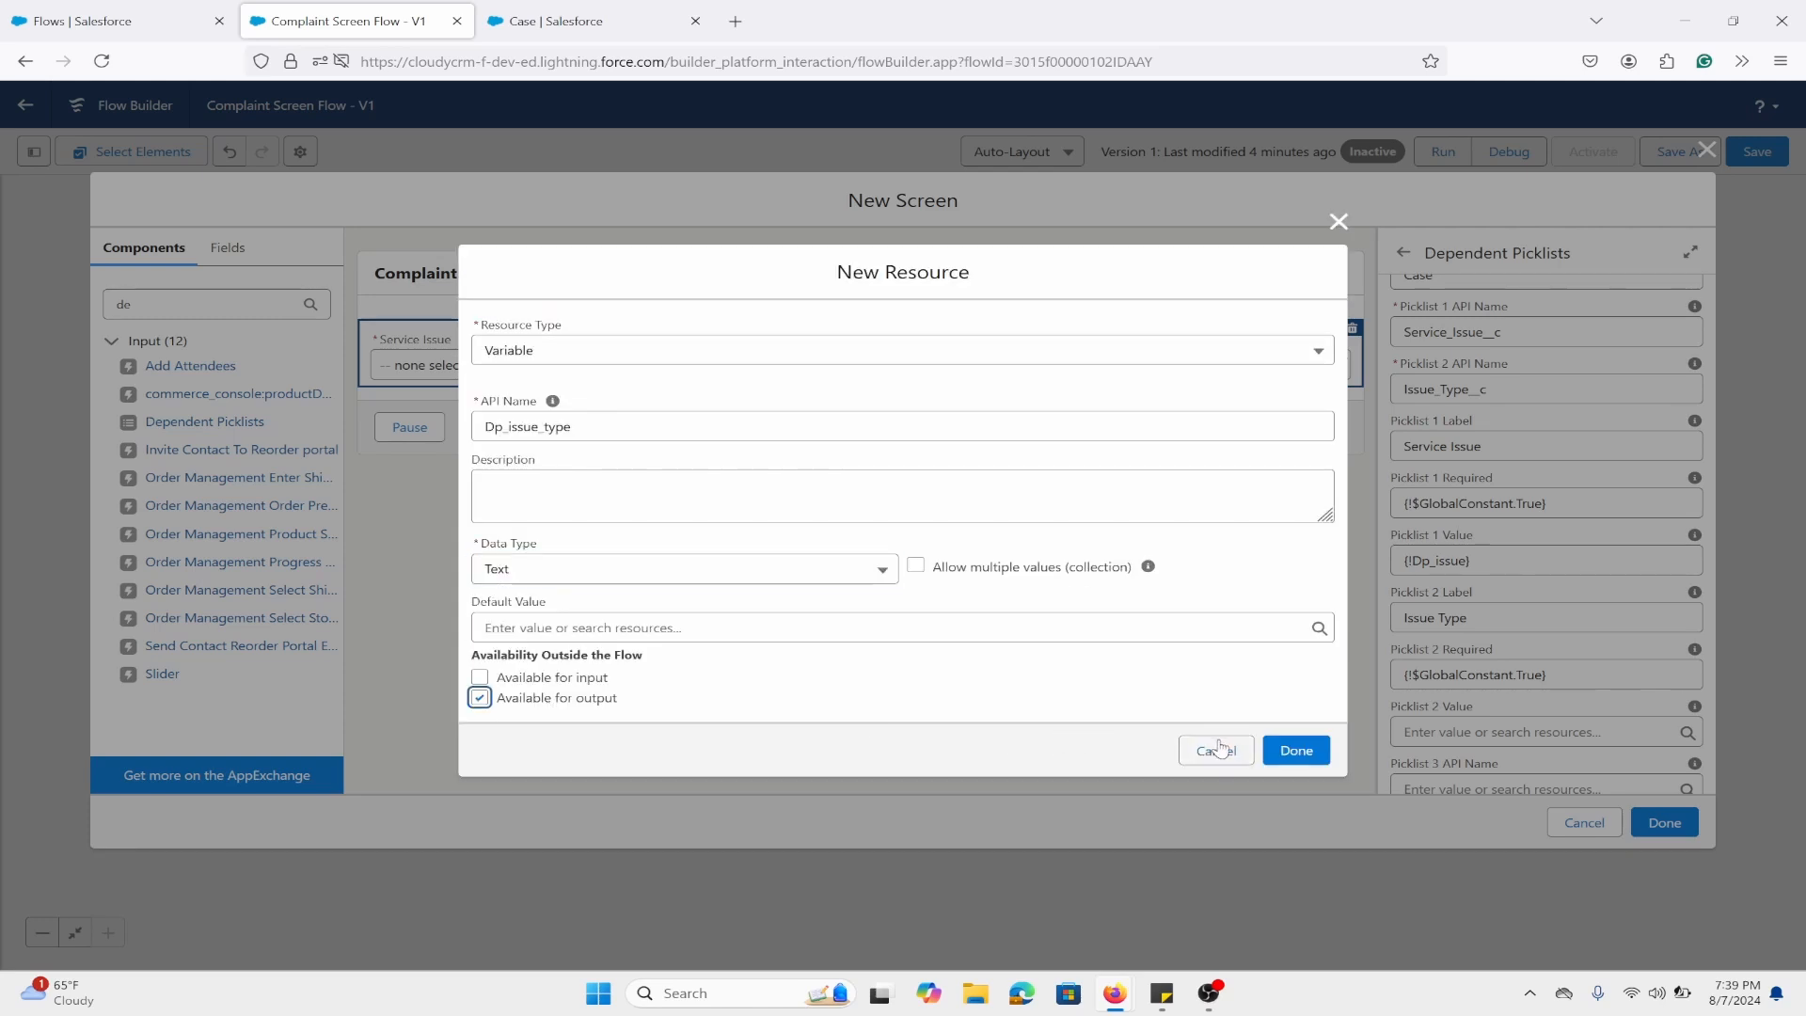
left_click(1291, 753)
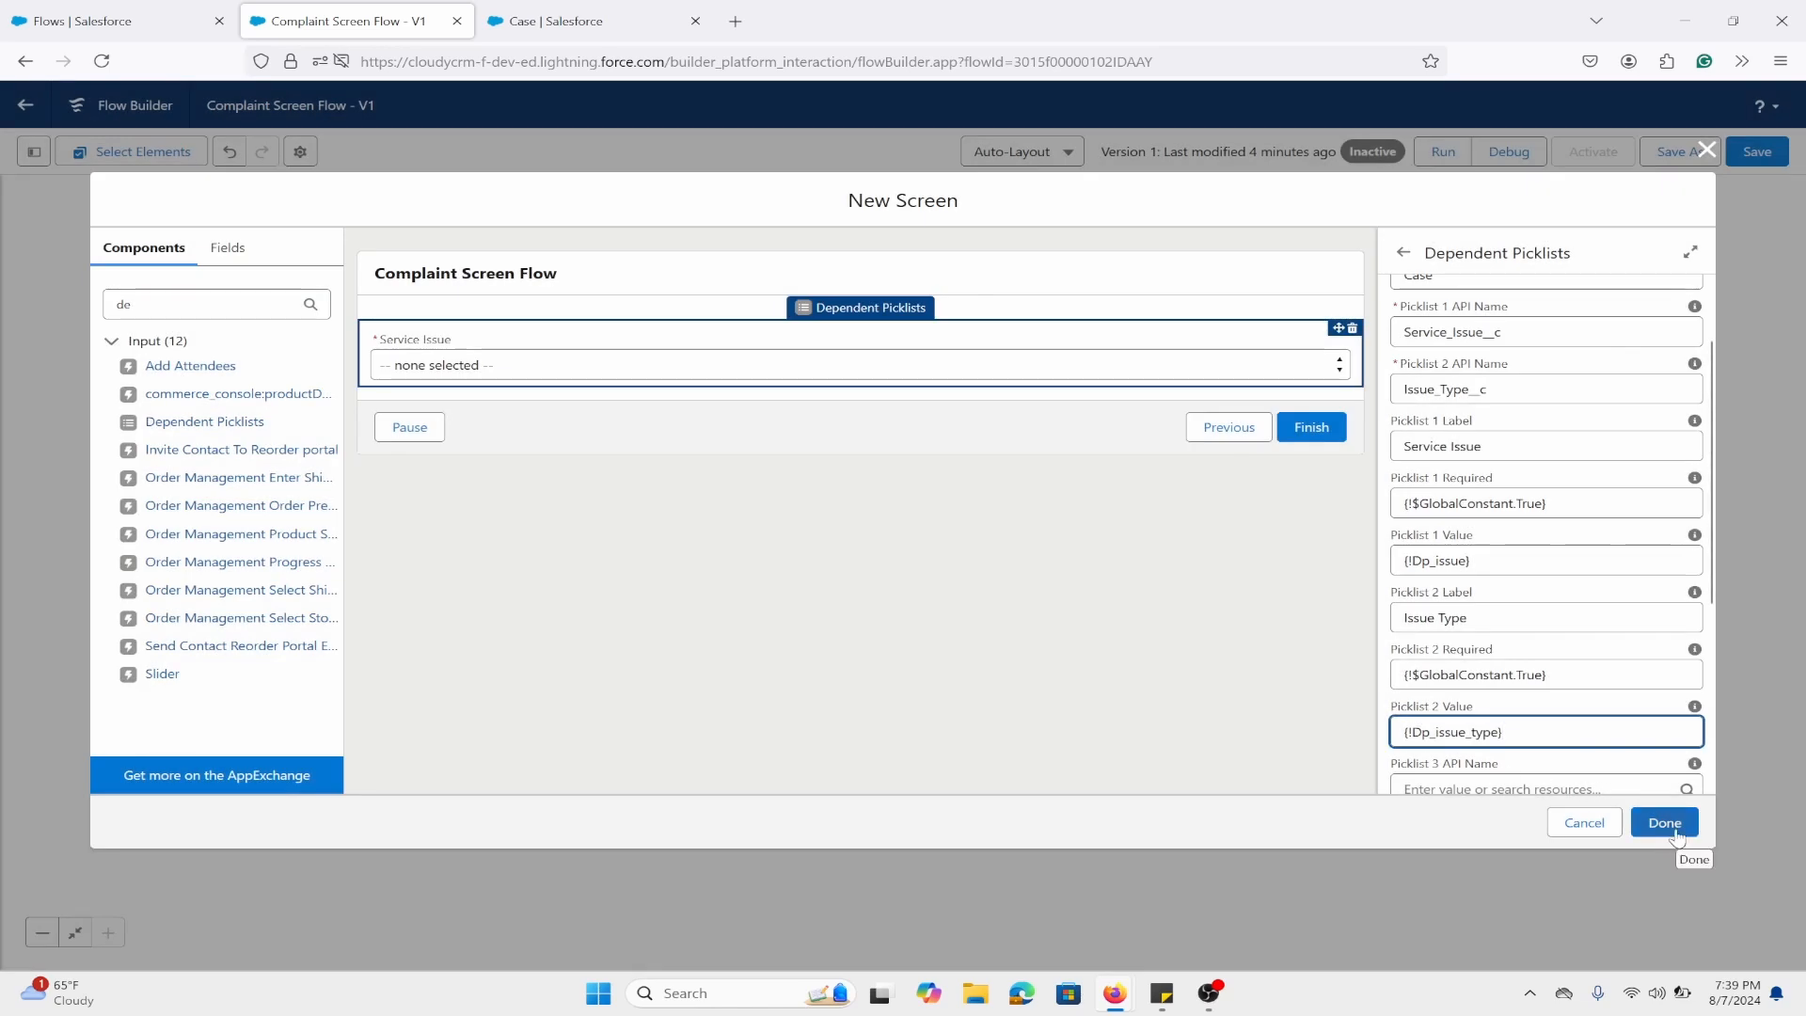
Find the Date component and add it to the screen below the dependent picklists.
scroll(1566, 553, "up", 2)
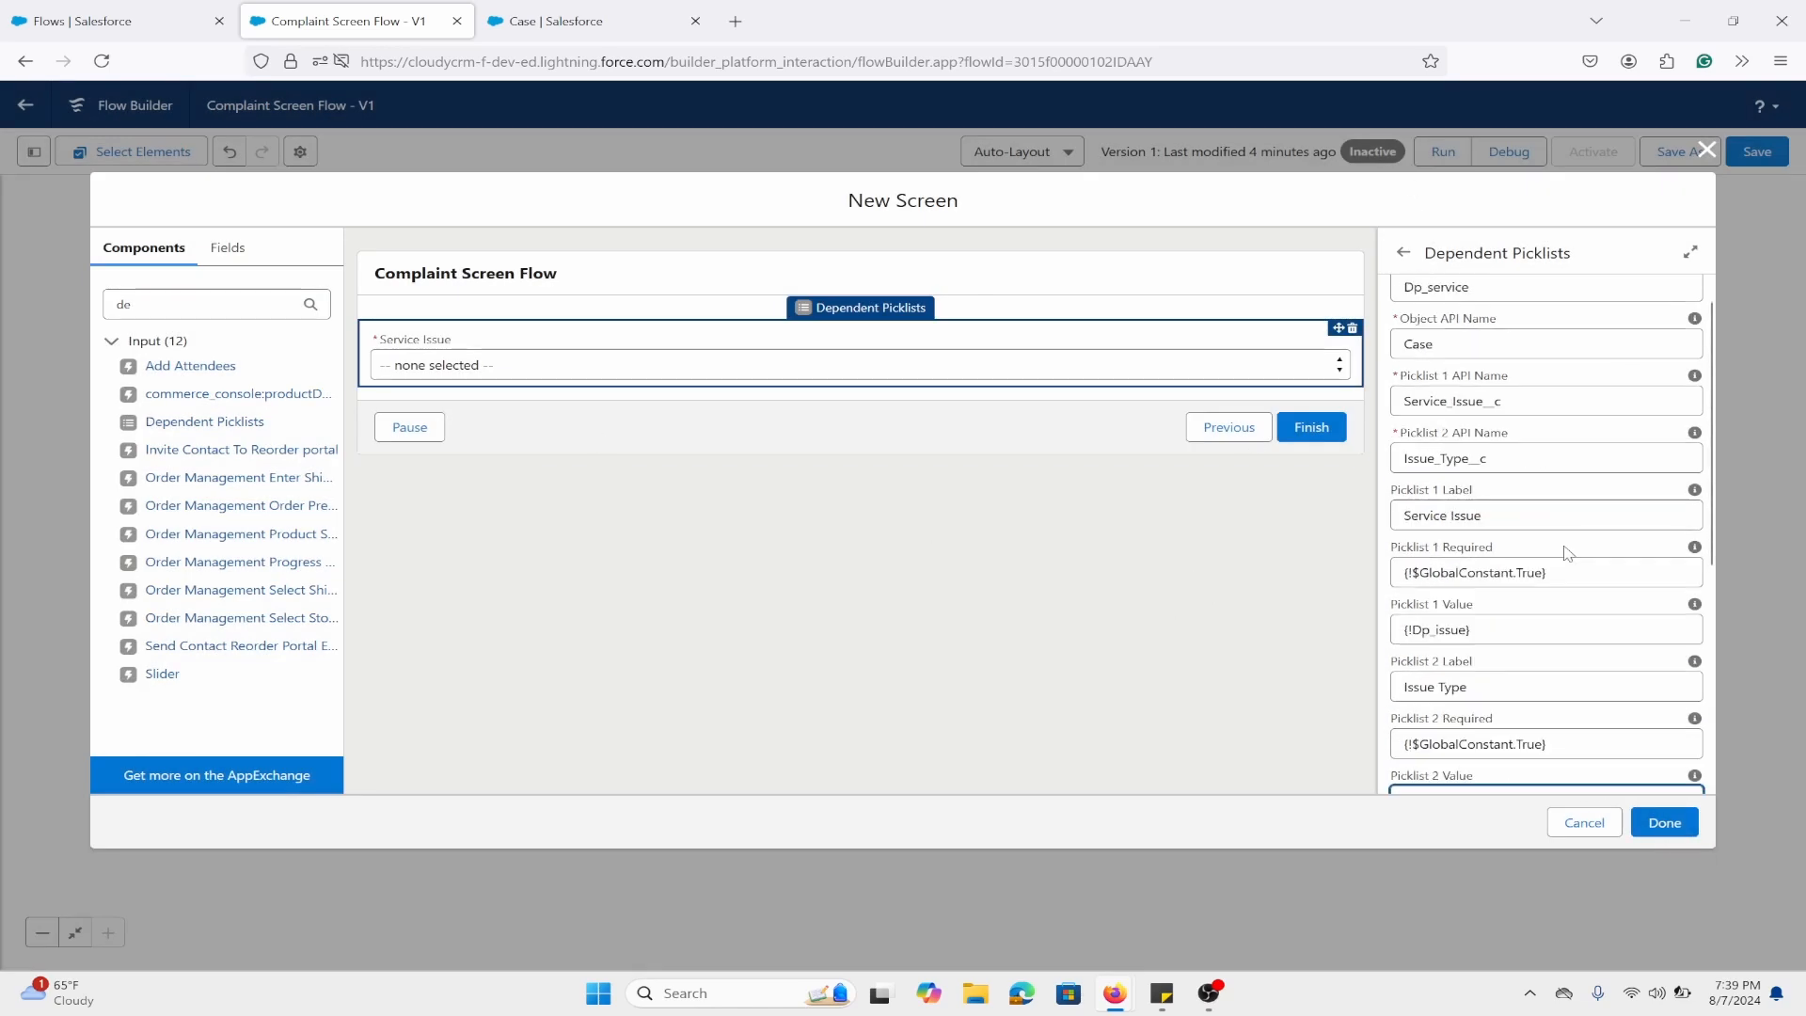
scroll(1566, 553, "down", 5)
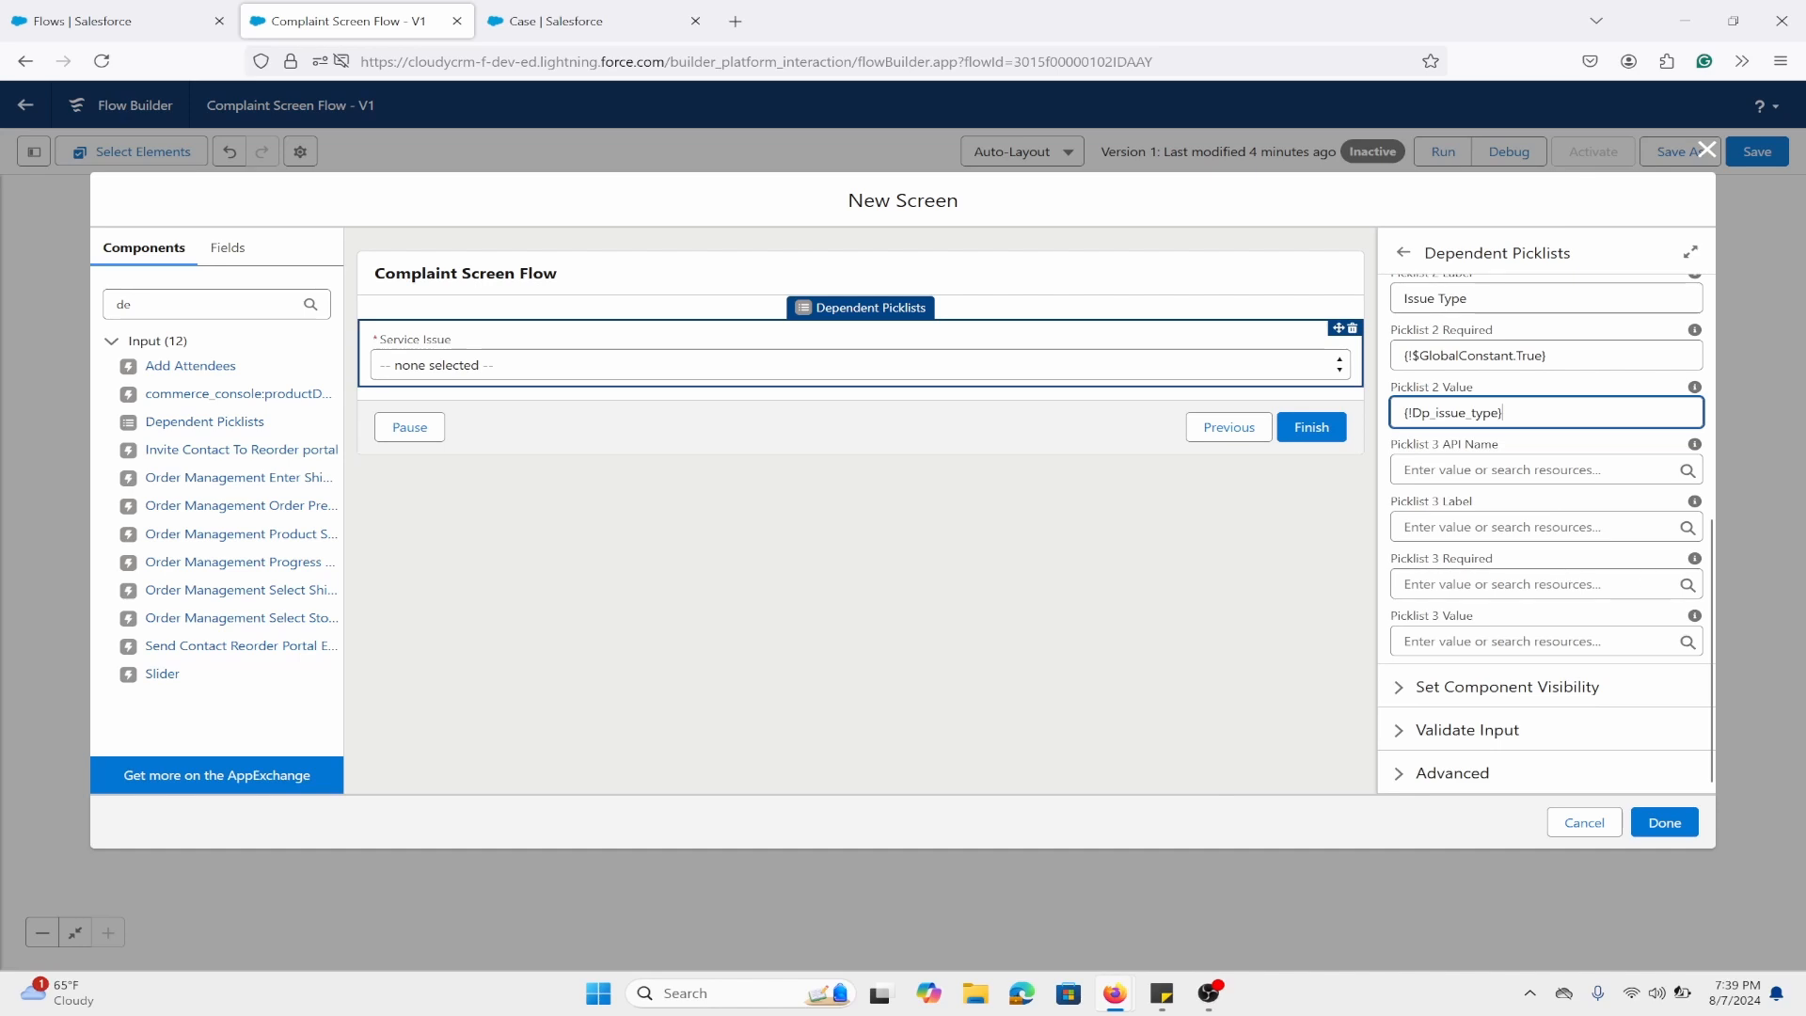
left_click(225, 312)
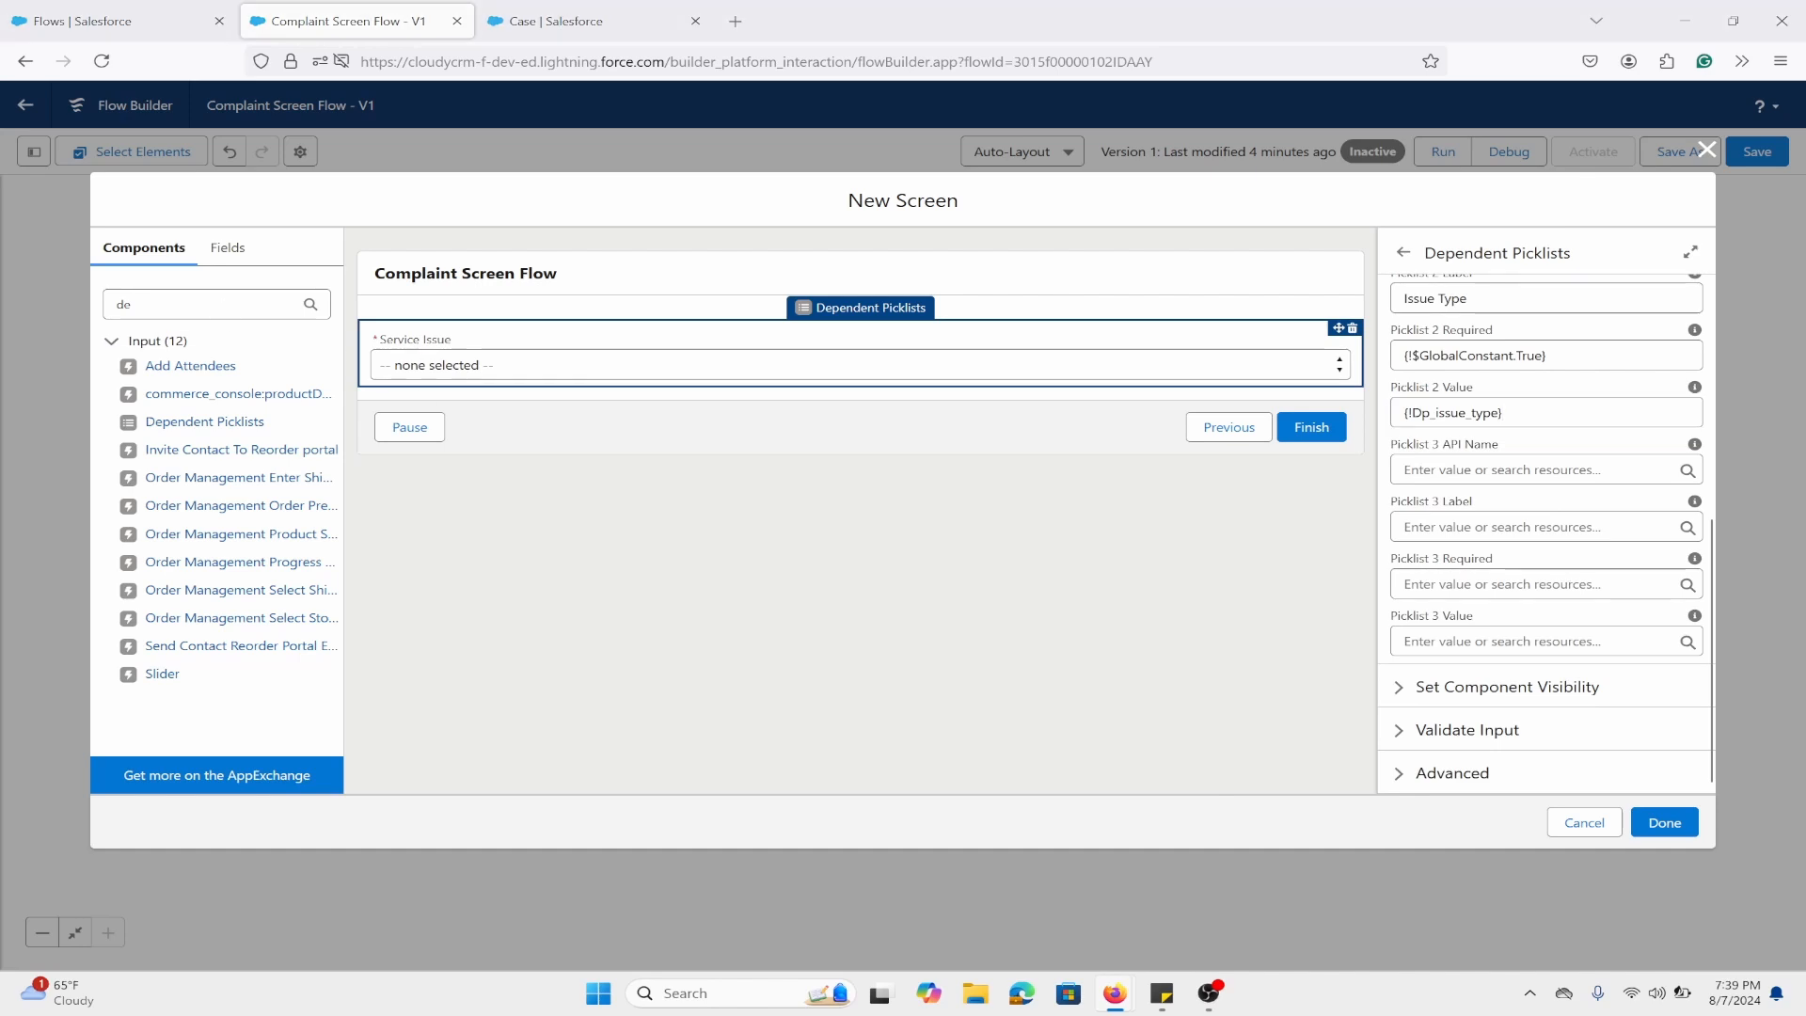
double_click(249, 298)
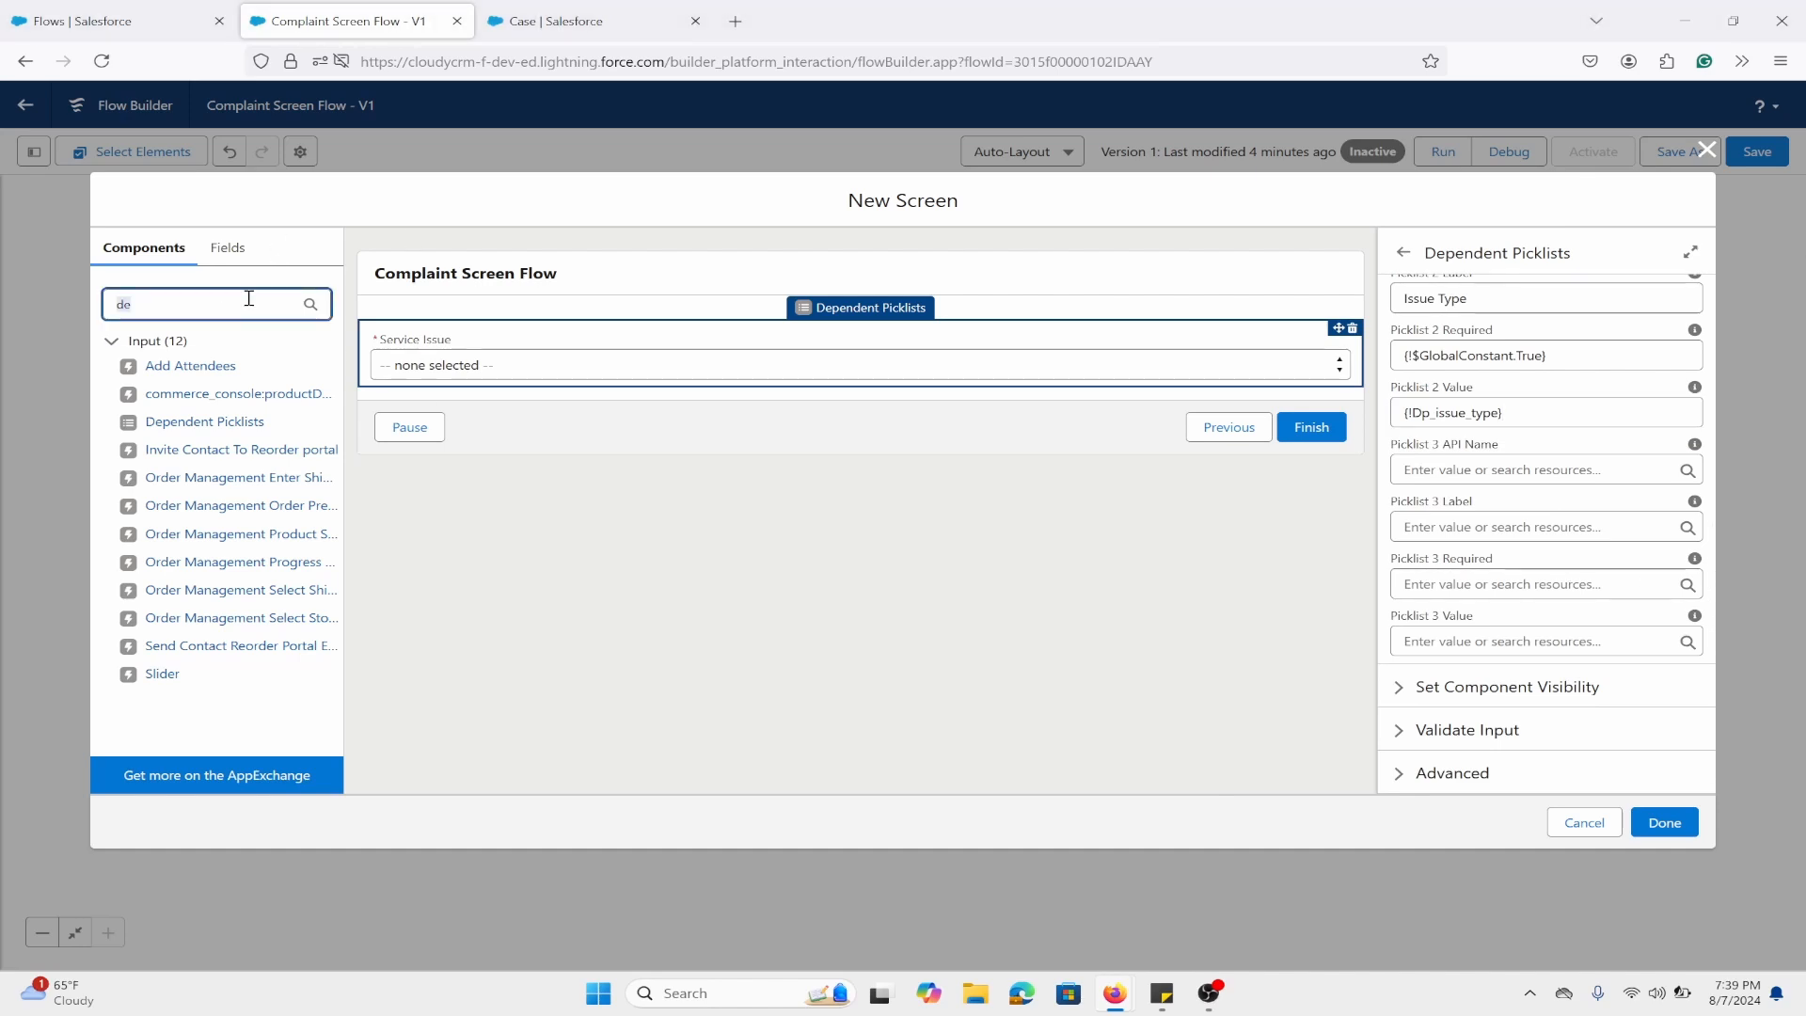
type("date")
left_click_drag(160, 366, 520, 395)
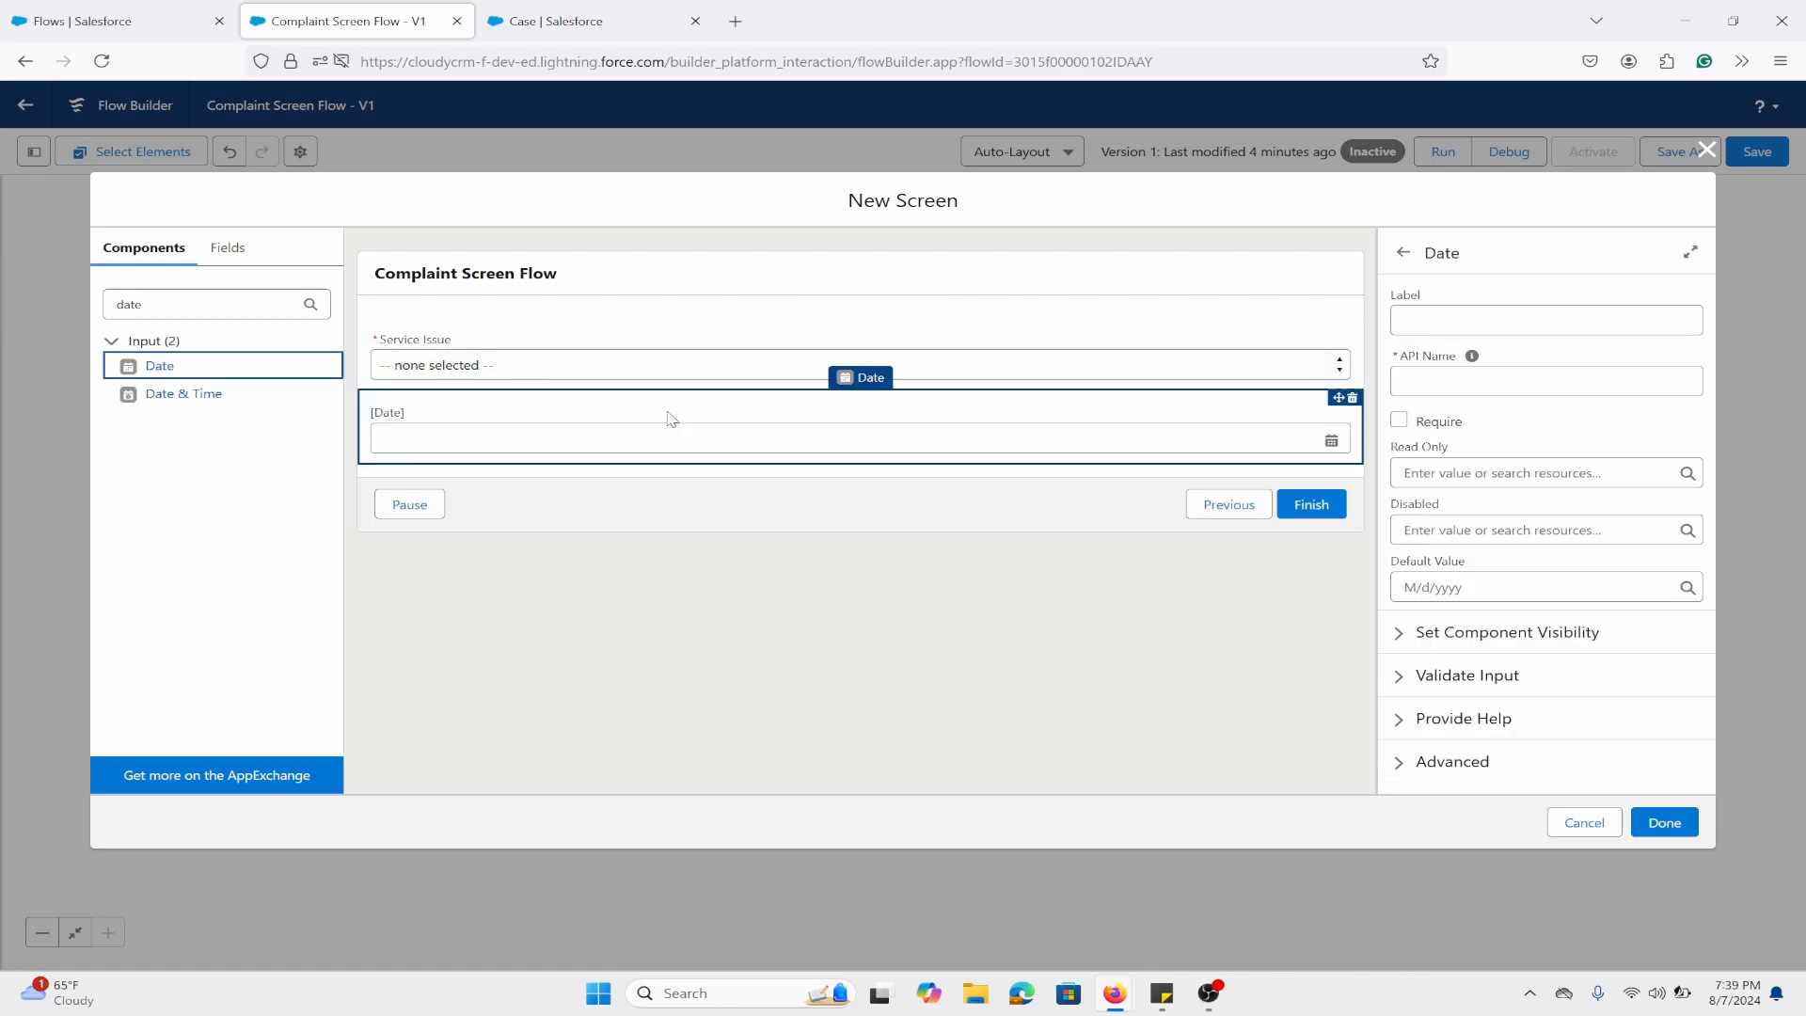
Label the new Date component Purchase Date, with the API name Purchase_Date.
left_click(1506, 319)
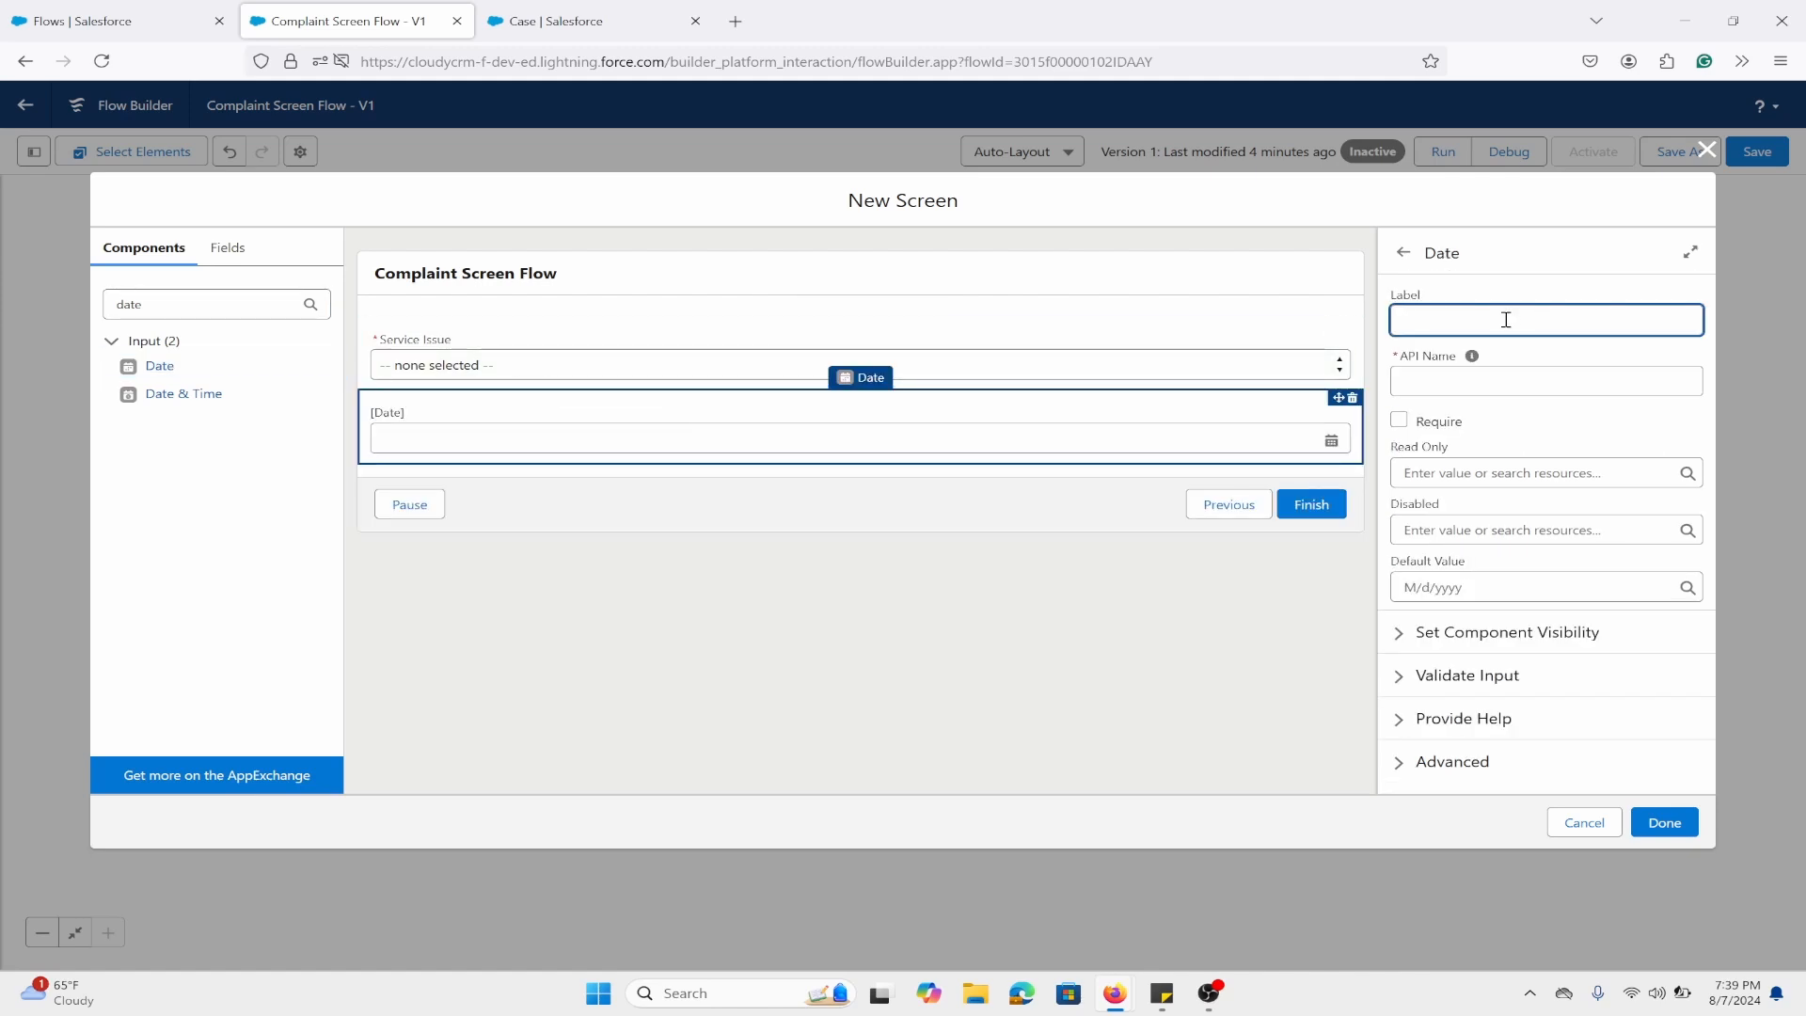
type("Purchase Date")
key("Tab")
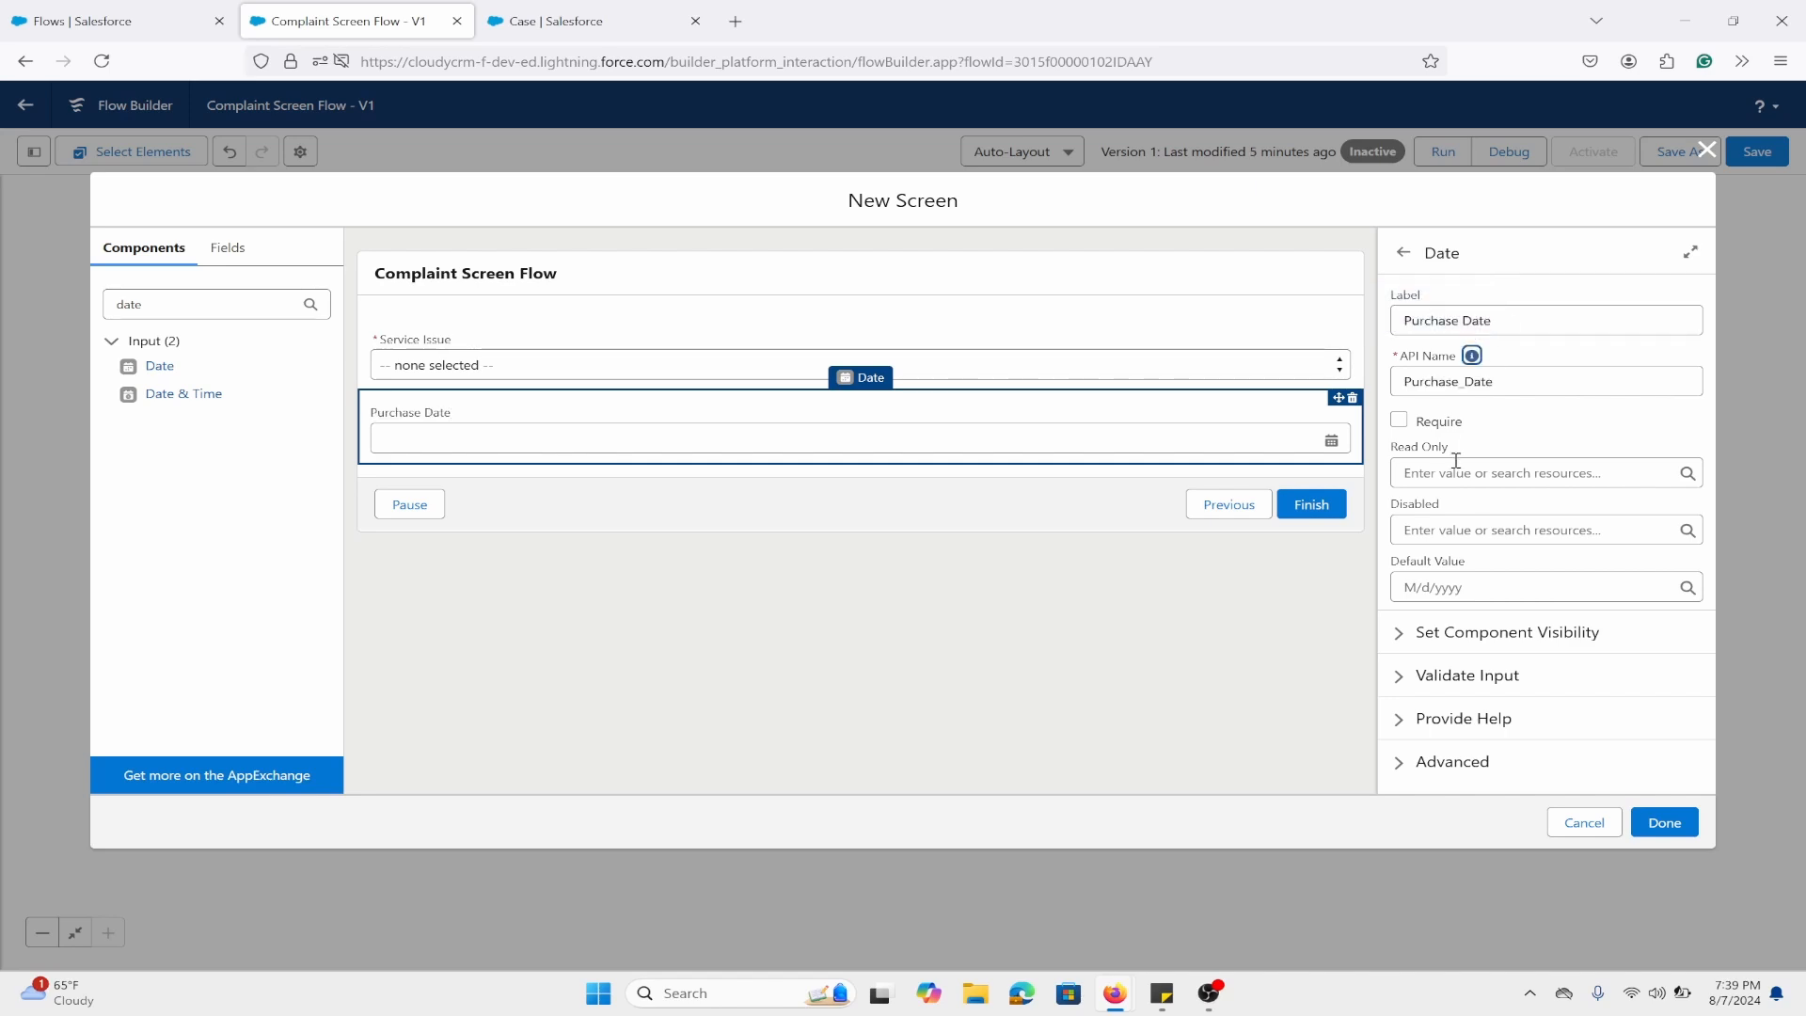
Add a second Date component below Purchase Date and label it Date of Incident.
left_click_drag(305, 384, 460, 455)
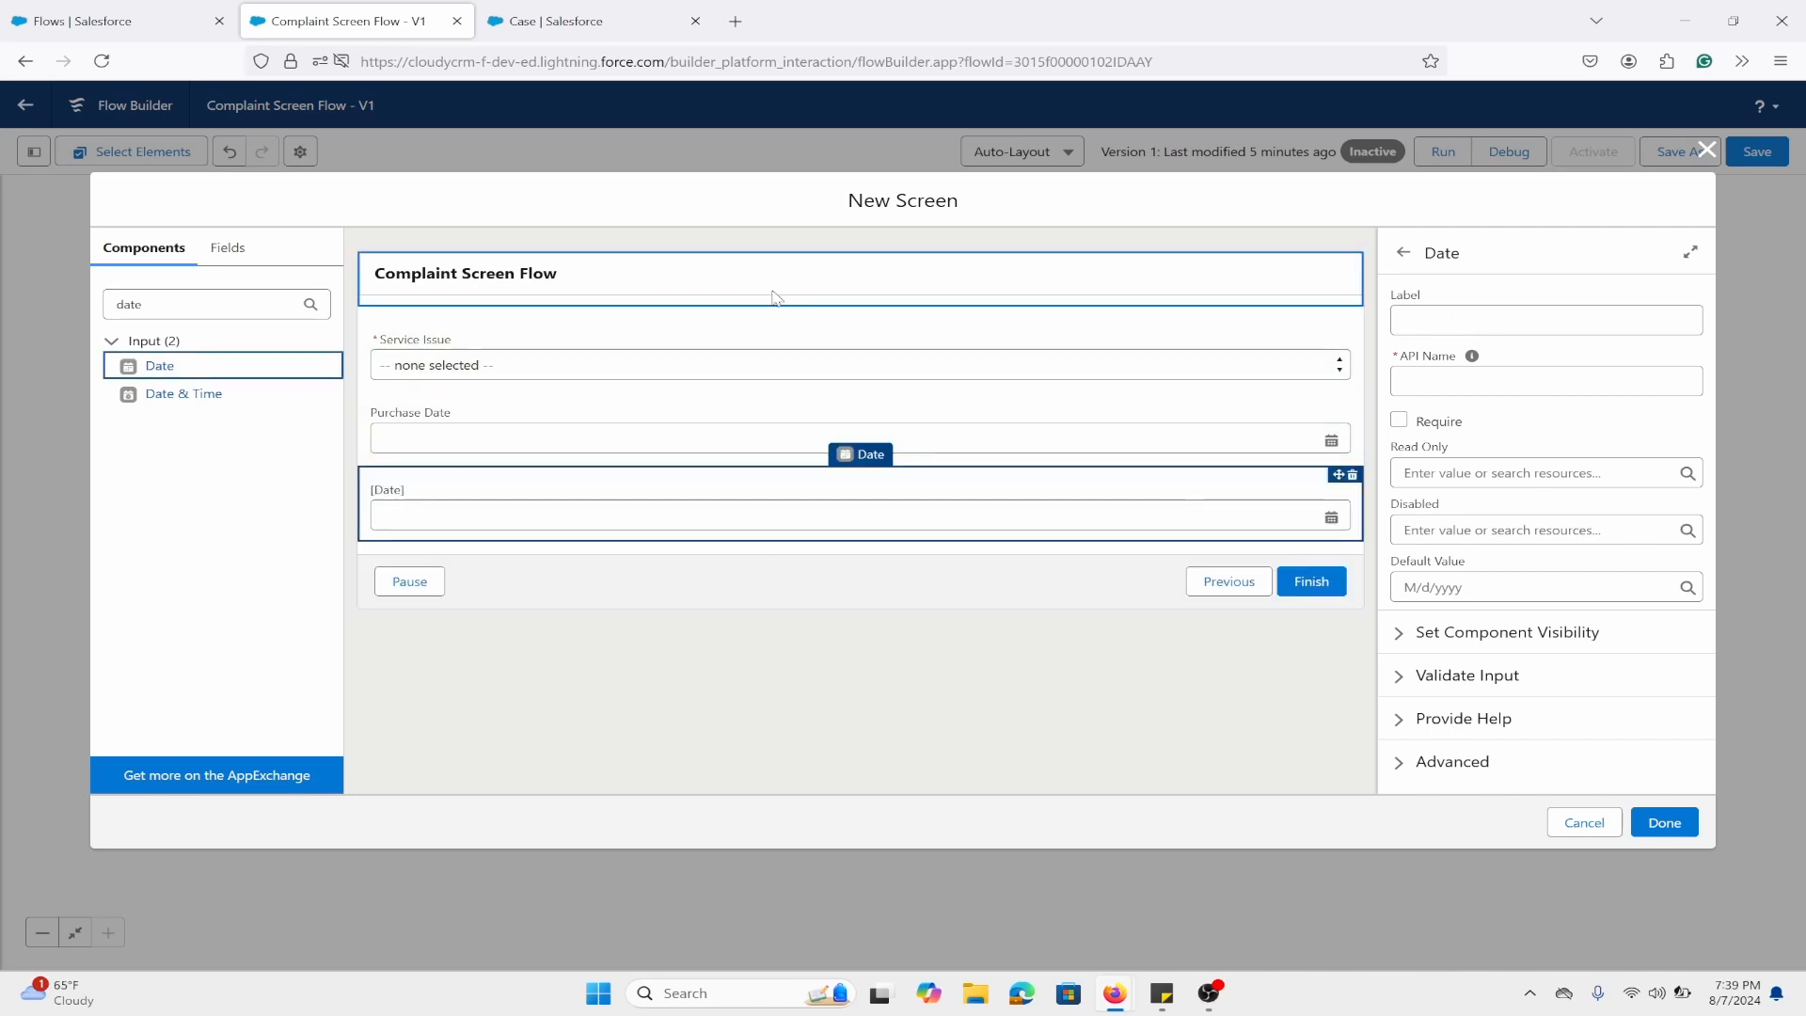
left_click(1540, 322)
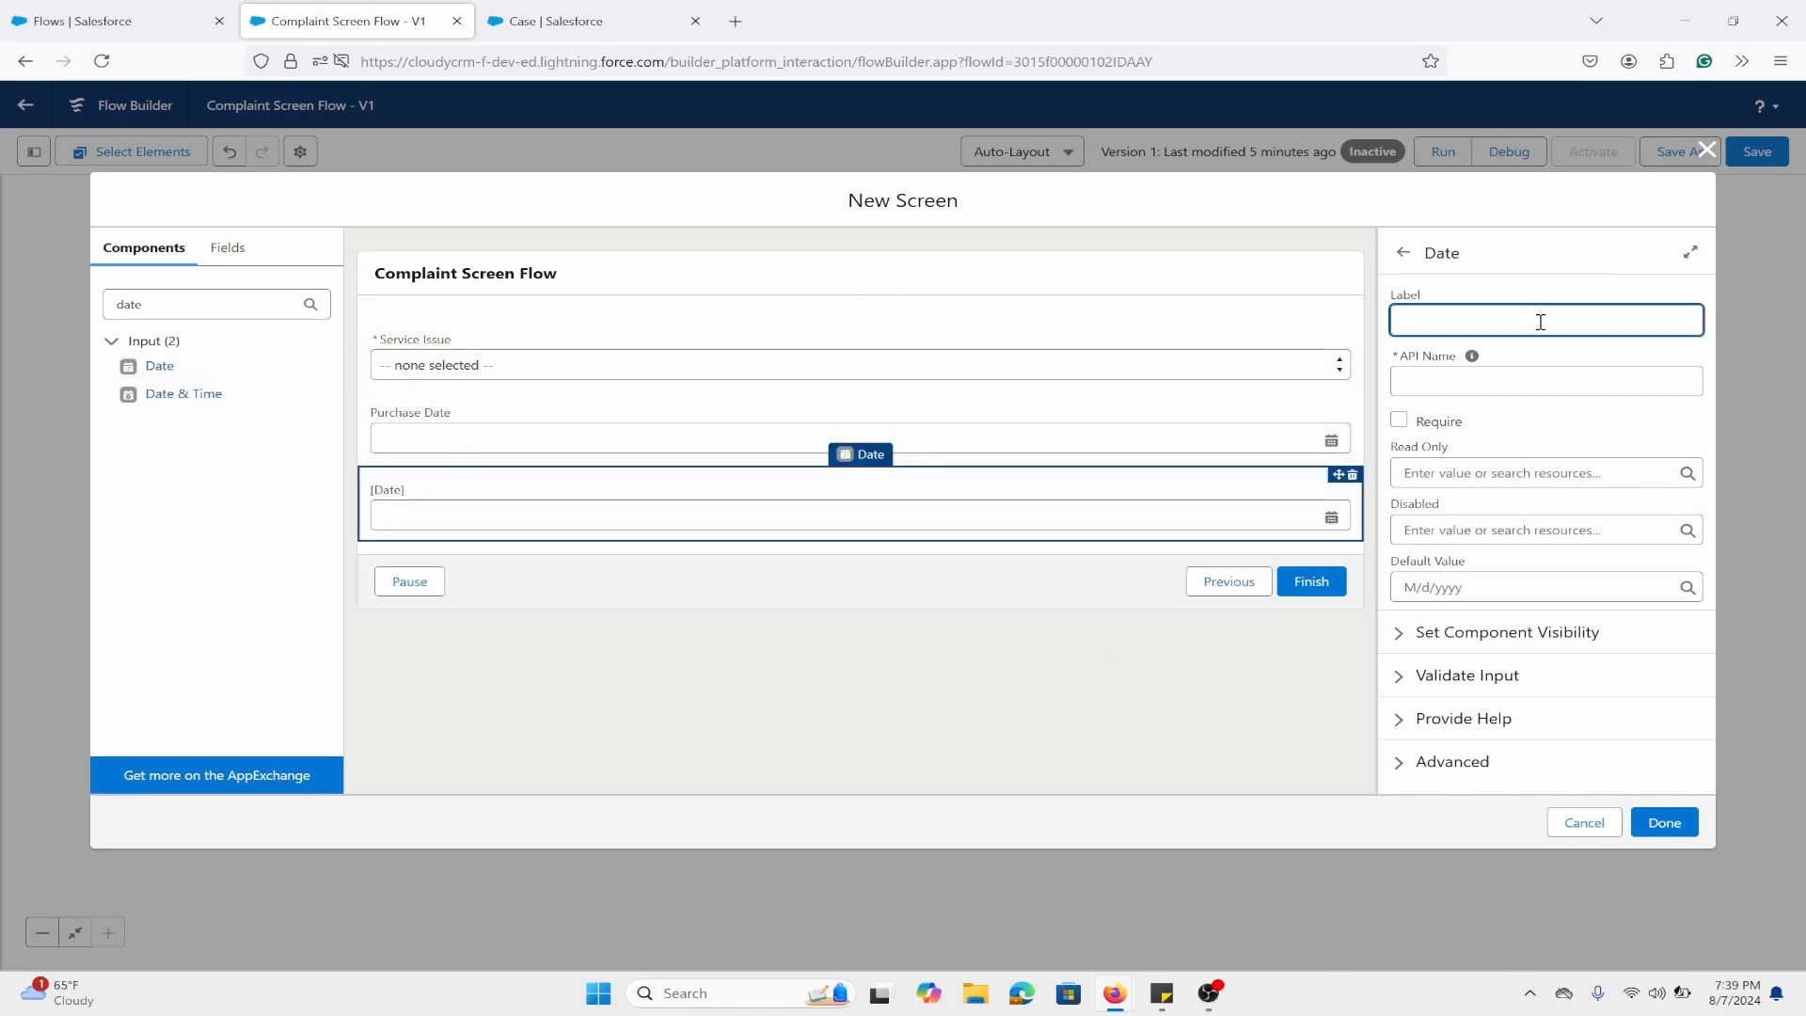
type("Date of Incident")
left_click(1472, 356)
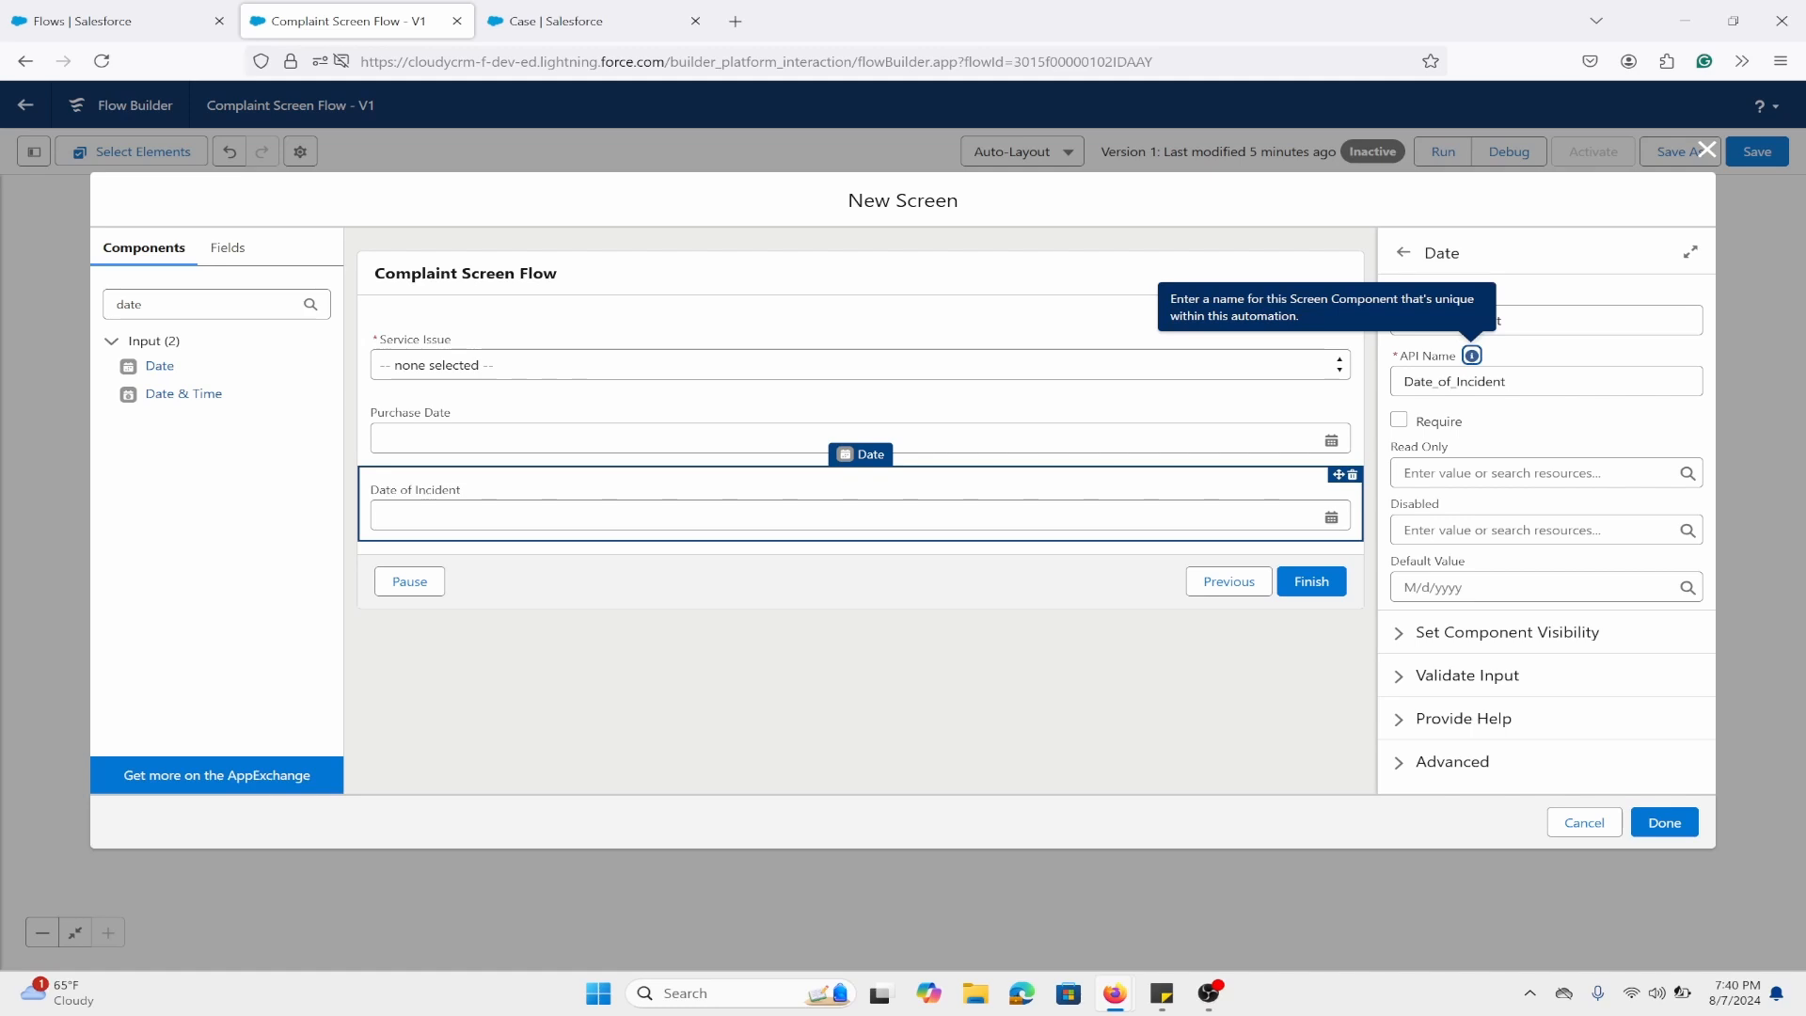
Find the Long Text Area component, add it below Date of Incident and label it Description of Issue.
double_click(201, 304)
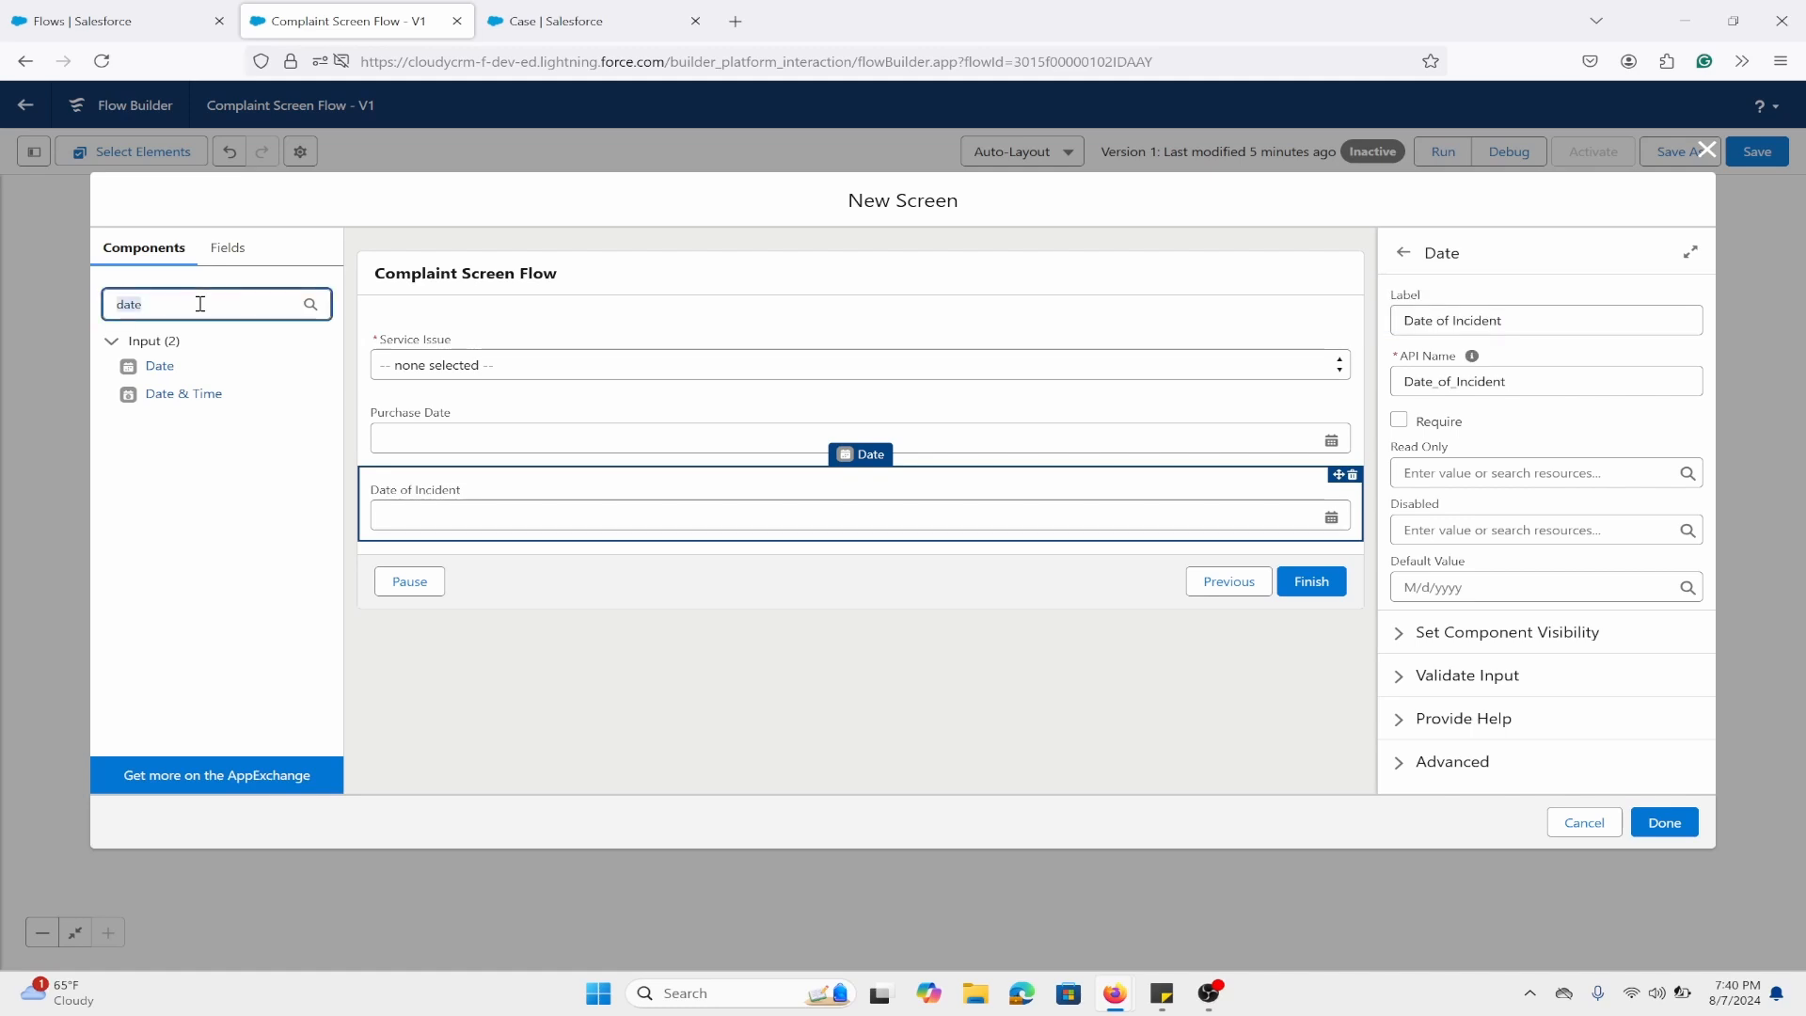
key("BackSpace")
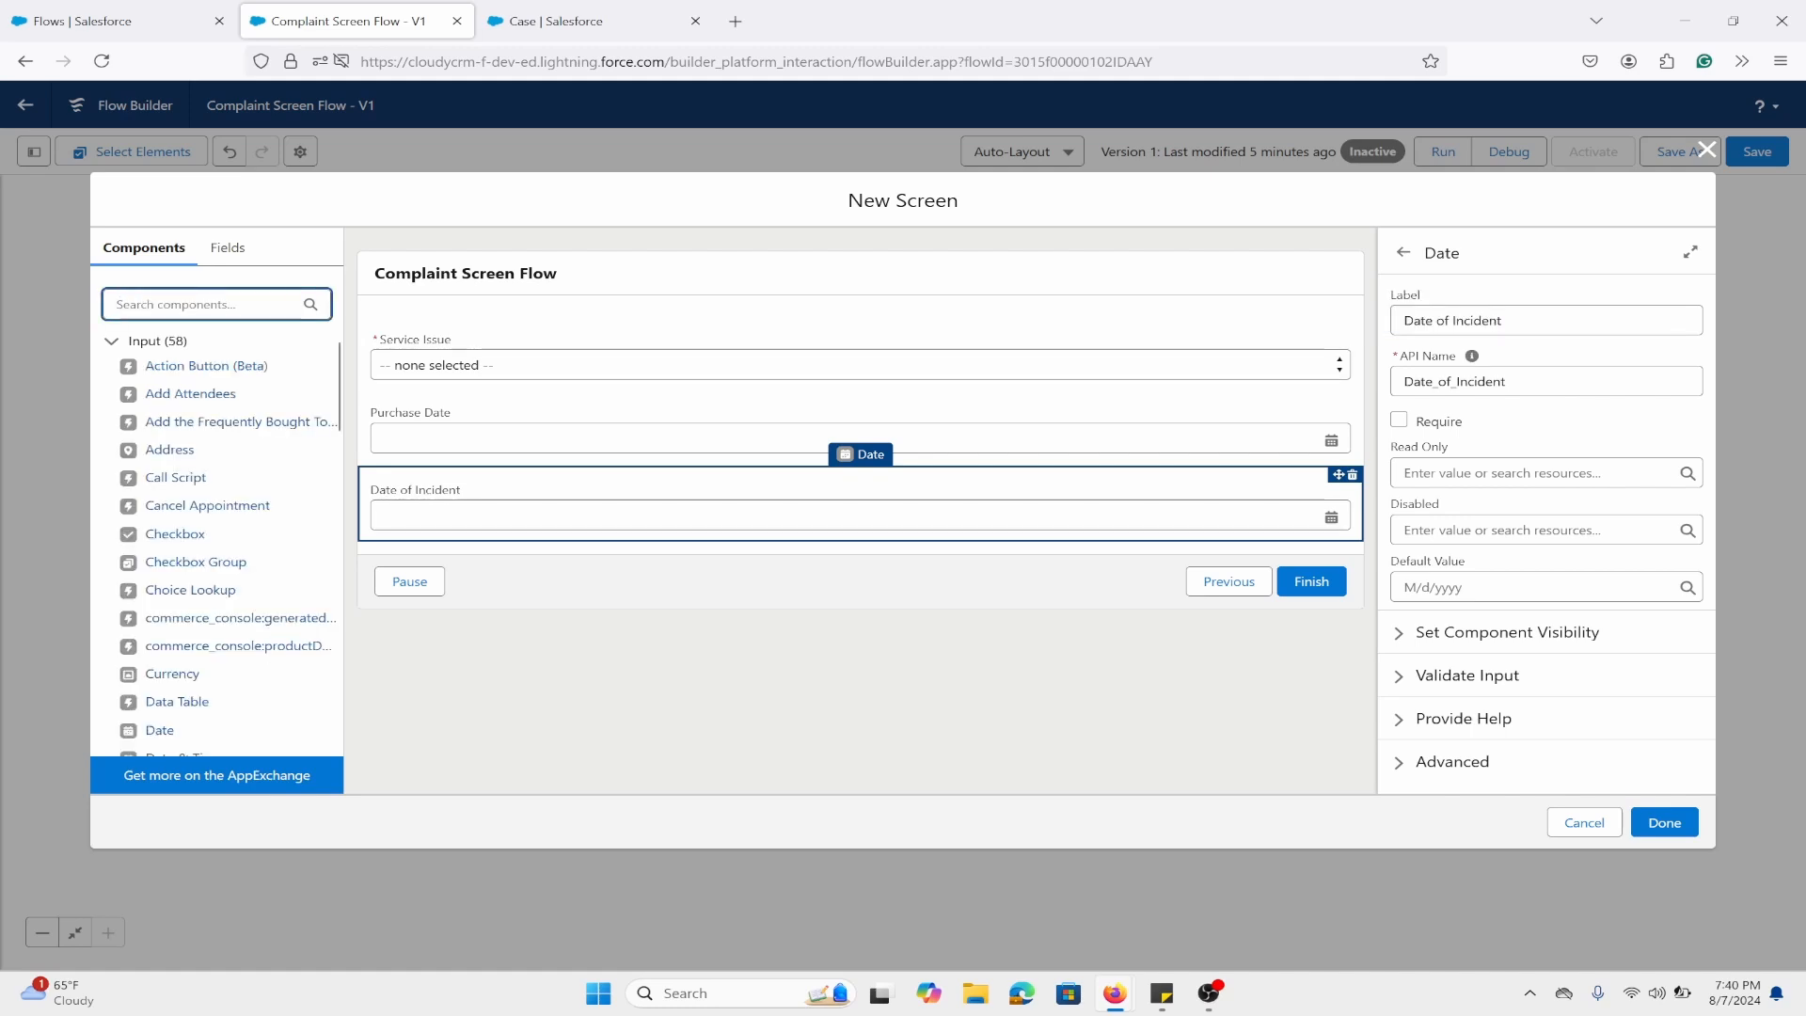
type("text")
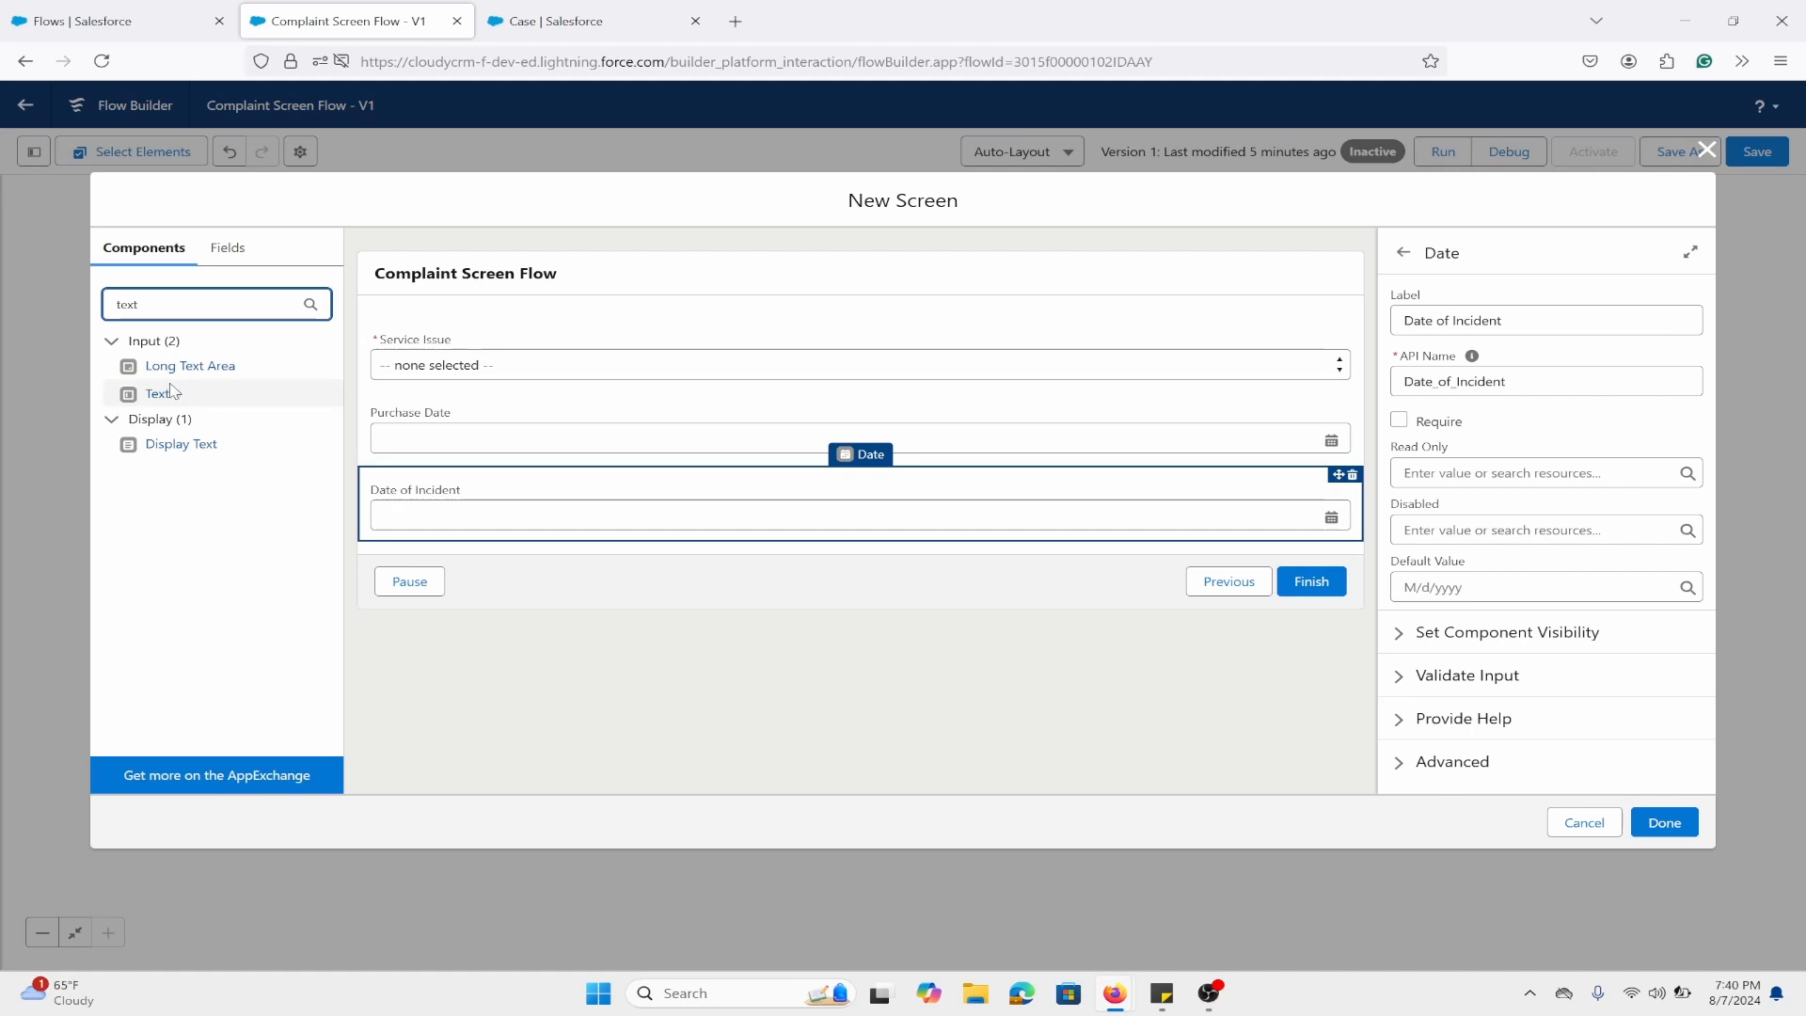
left_click_drag(172, 376, 494, 538)
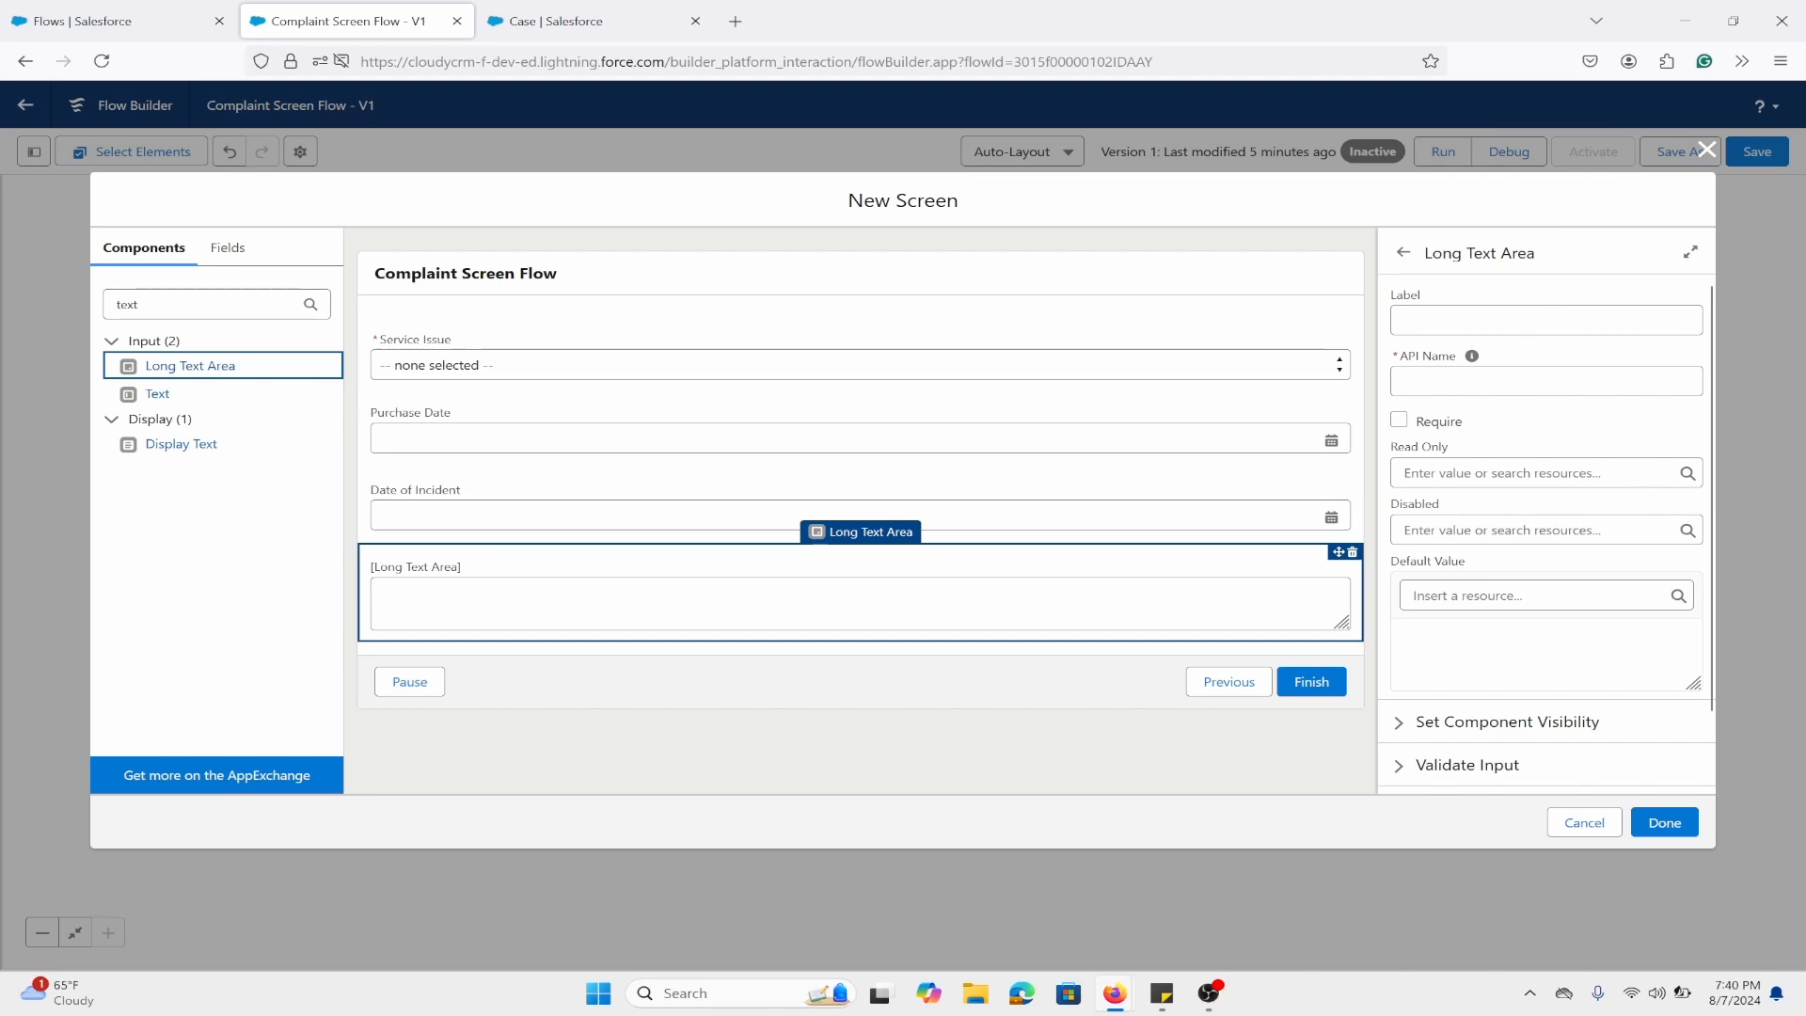
left_click(1648, 324)
type("Description of Issue")
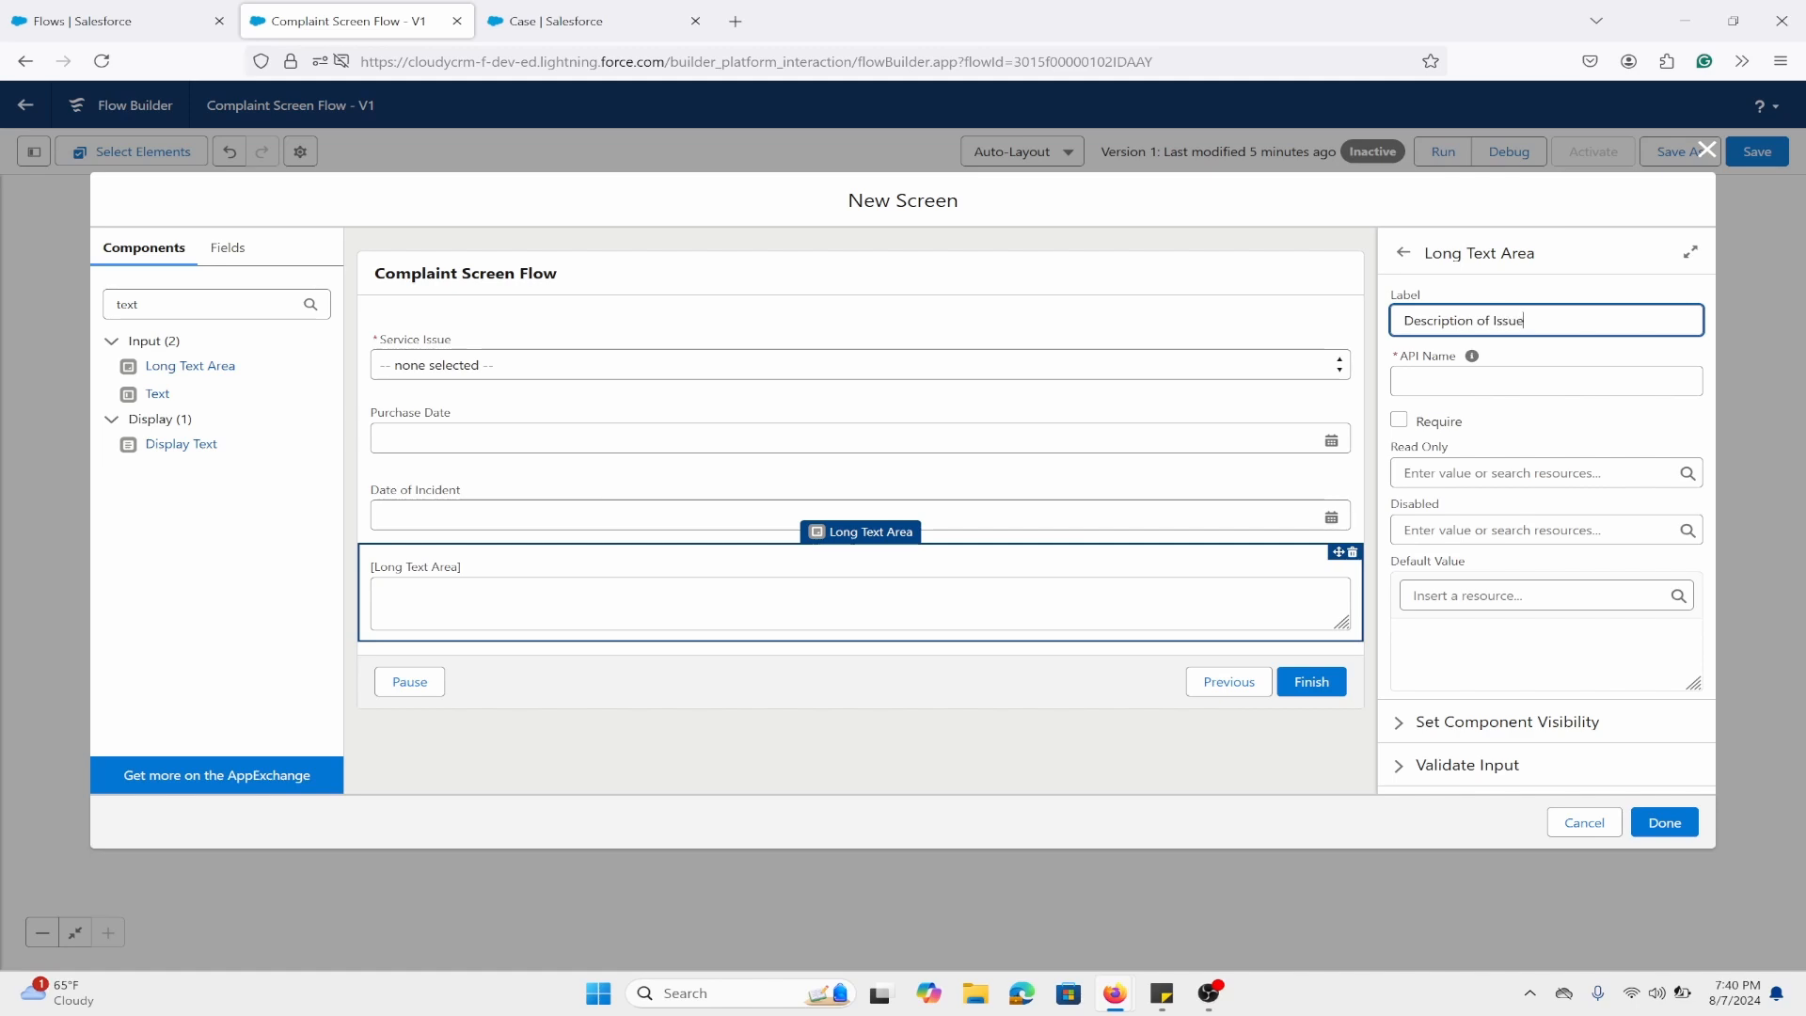
left_click(1472, 355)
Set the default value of Description of Issue to the Description_of_Issue__c field of the Case from Get_Case.
left_click(1525, 598)
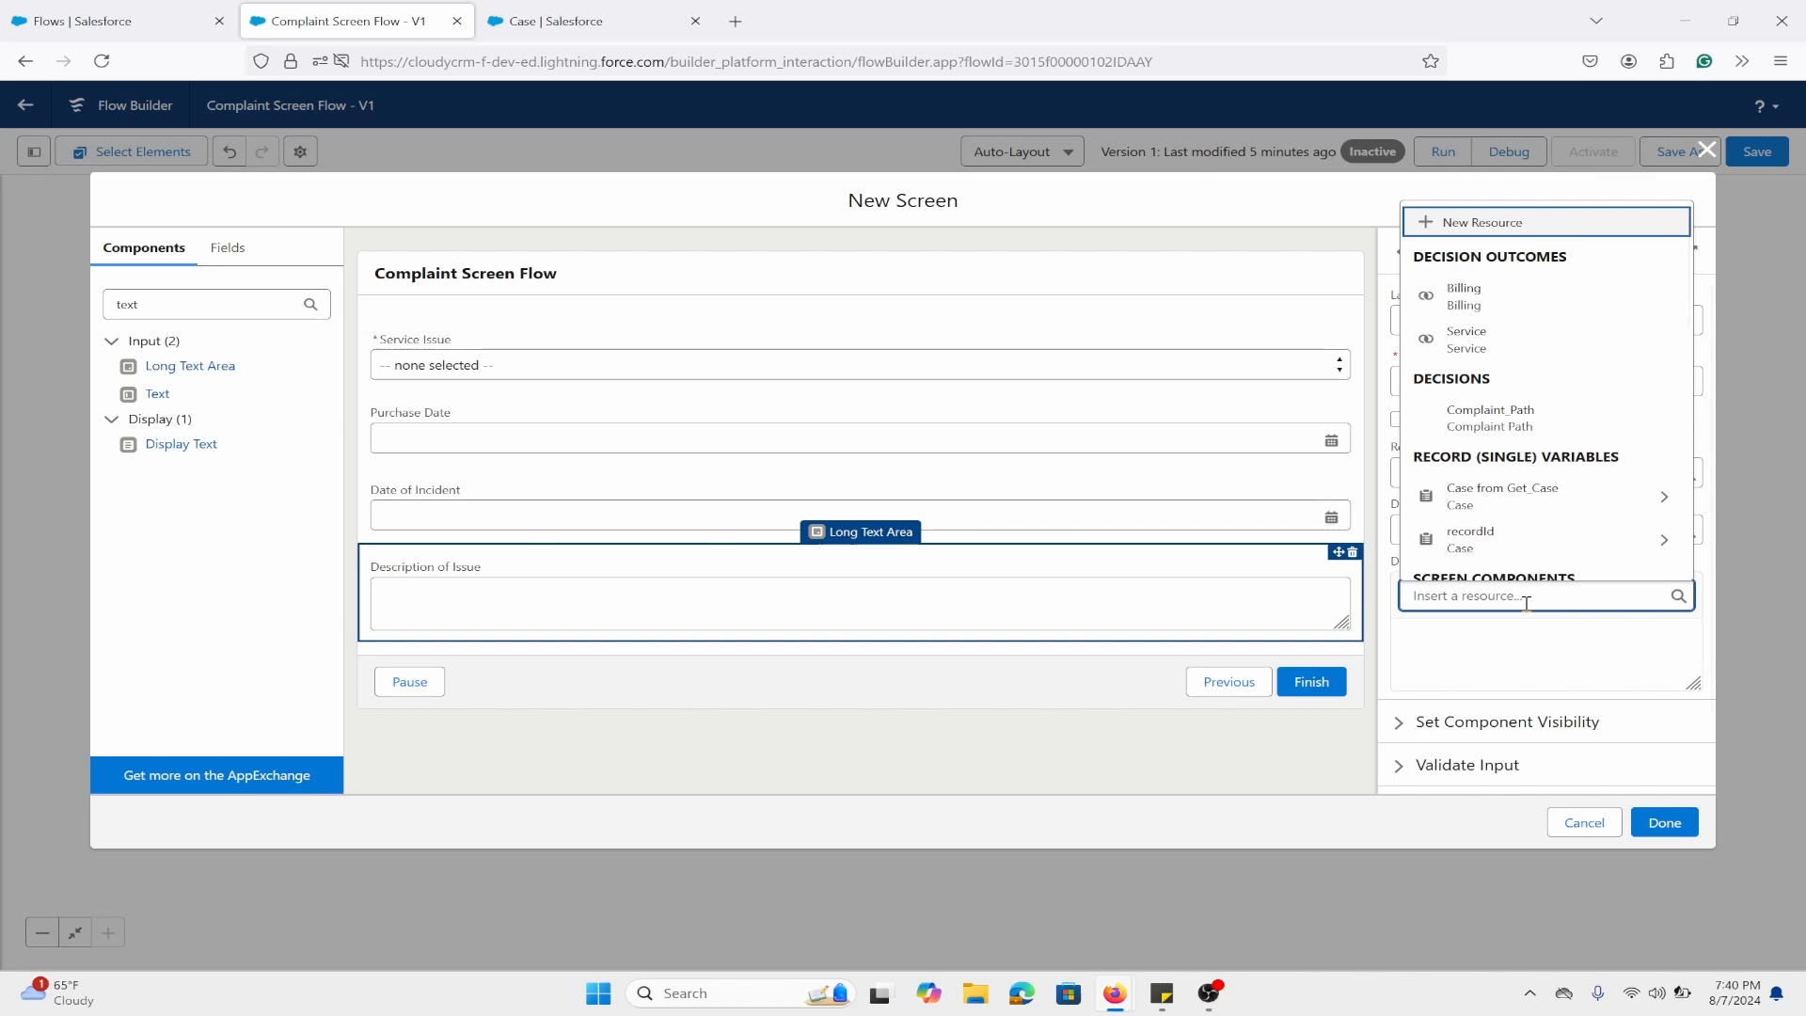
left_click(1552, 506)
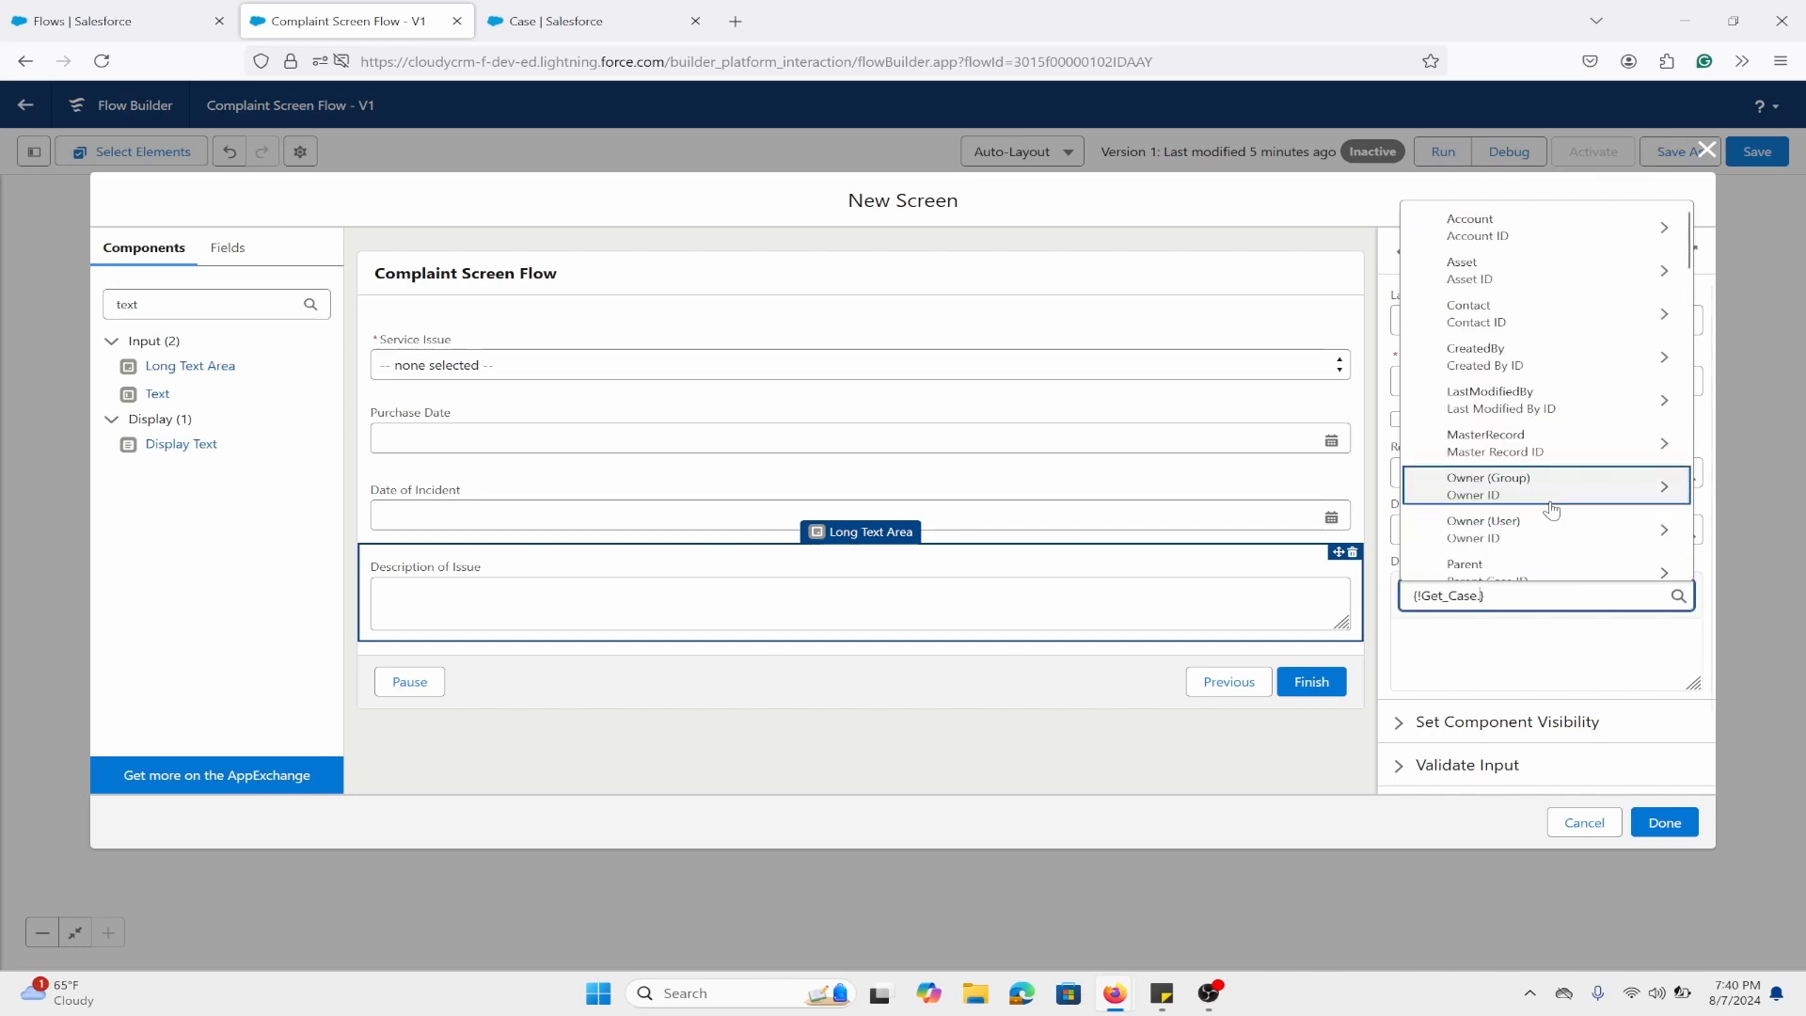
type("des")
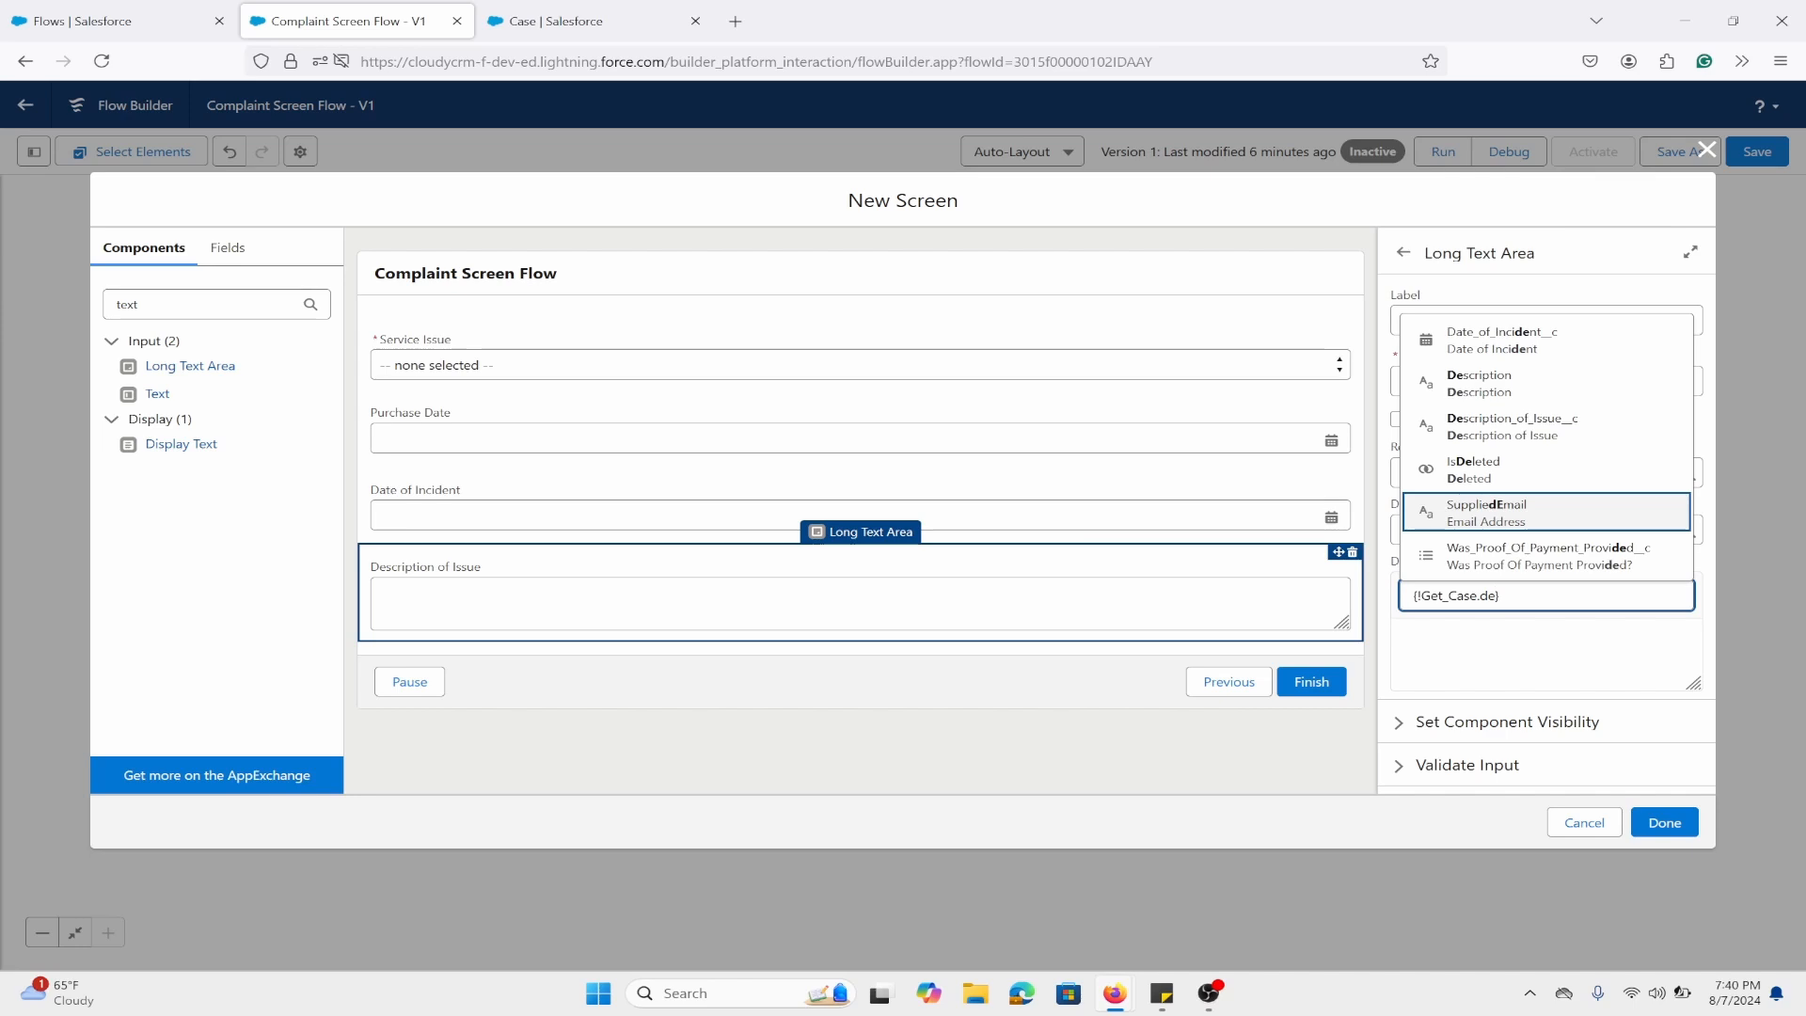
left_click(1547, 556)
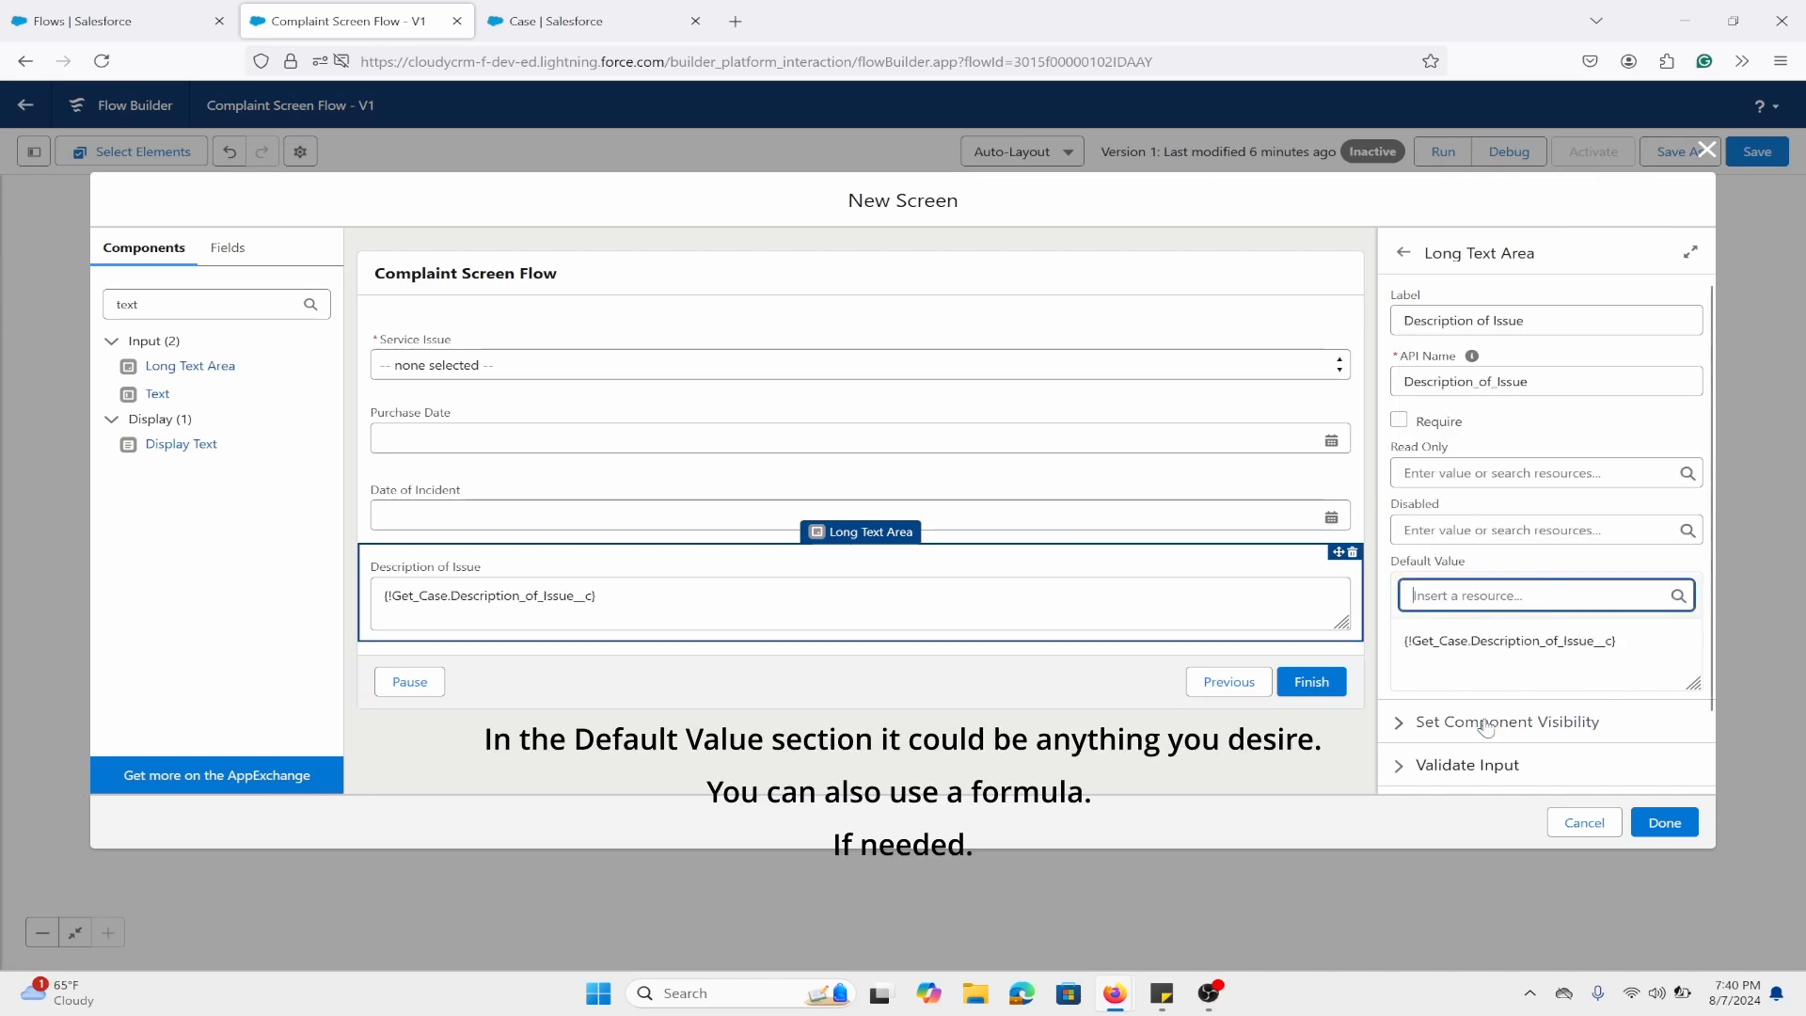
Add a Text component below Description of Issue and label it Resolution.
left_click(235, 306)
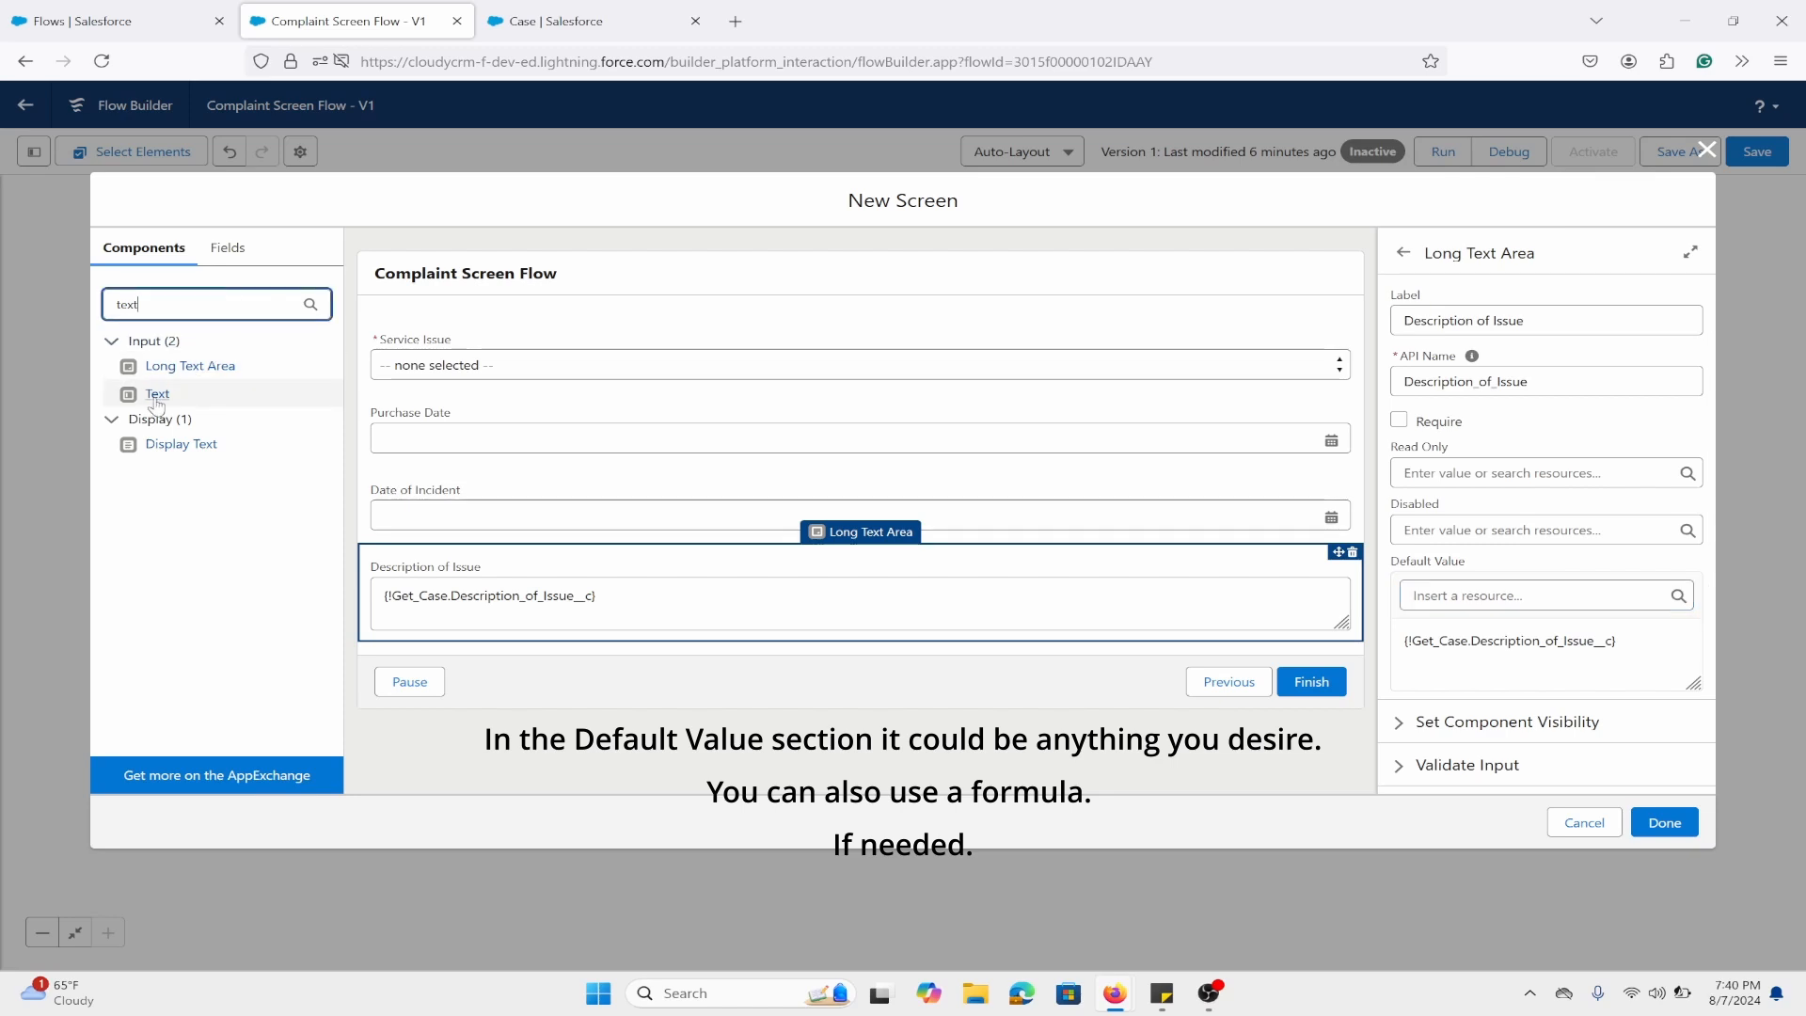
left_click_drag(157, 402, 479, 632)
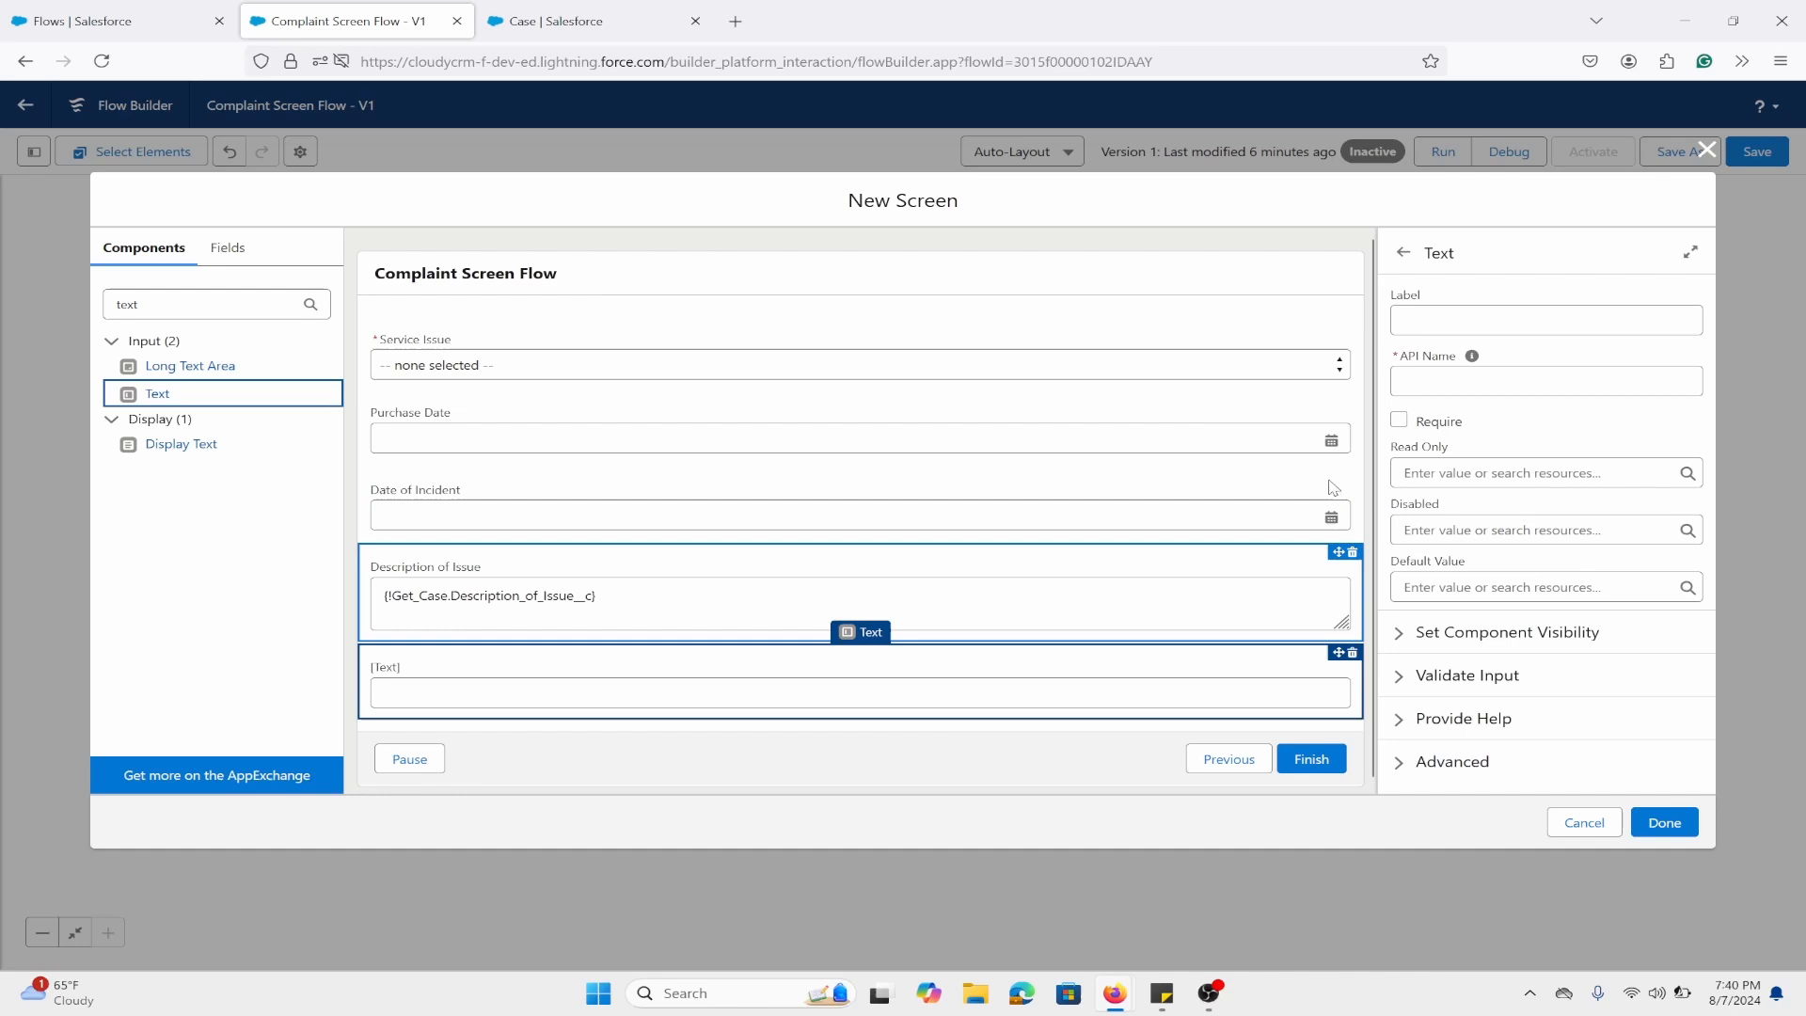
left_click(1491, 317)
type("R")
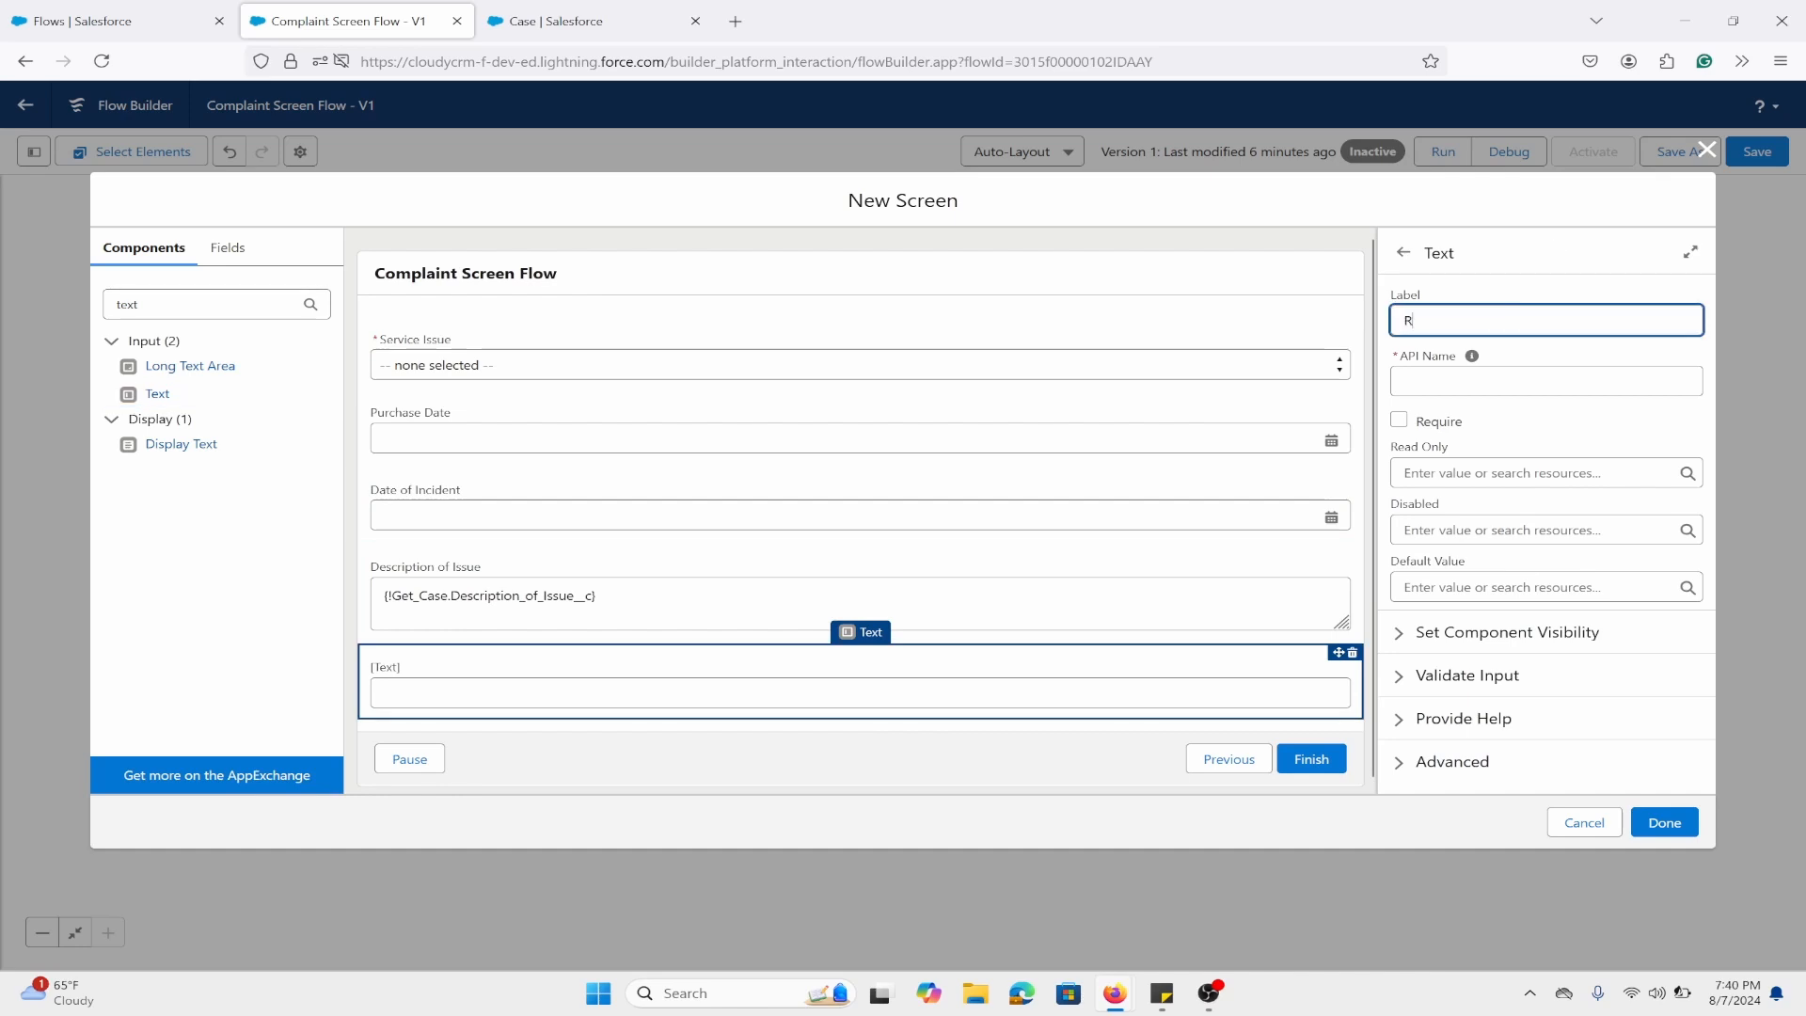
type("esolution")
key("Tab")
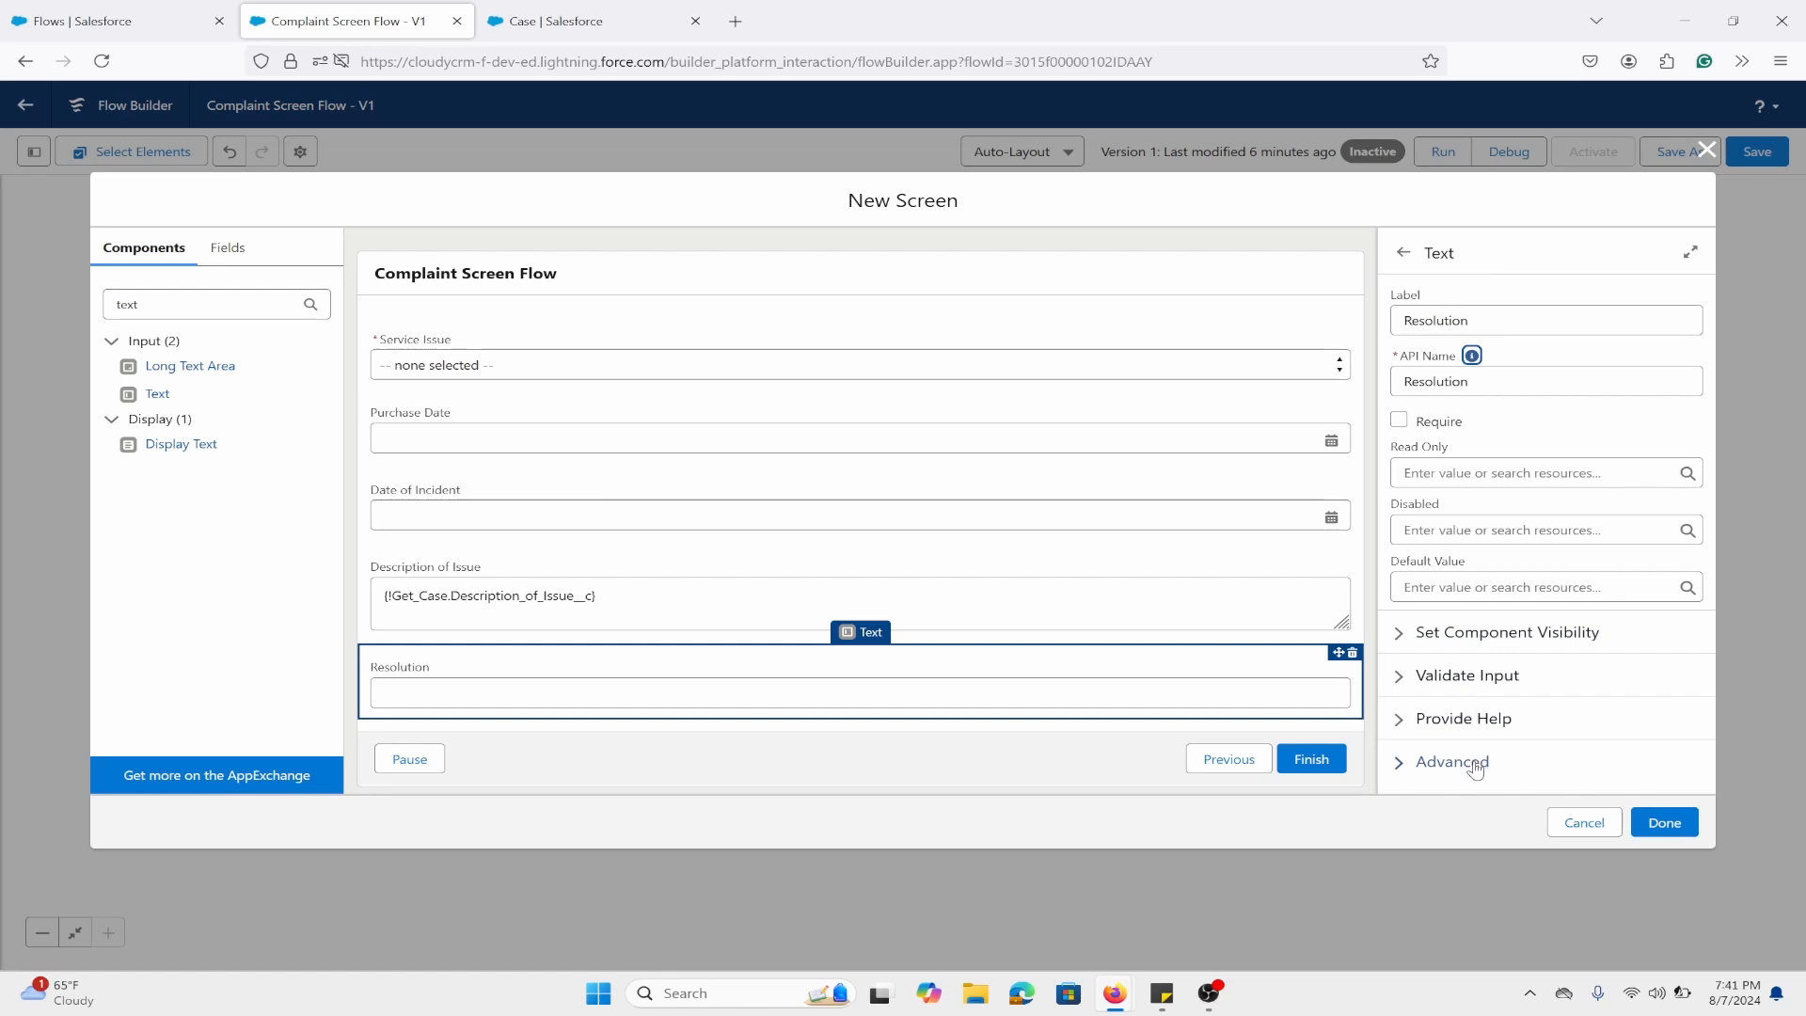
Turn off the header of the Service Screen in its screen properties.
left_click(1161, 301)
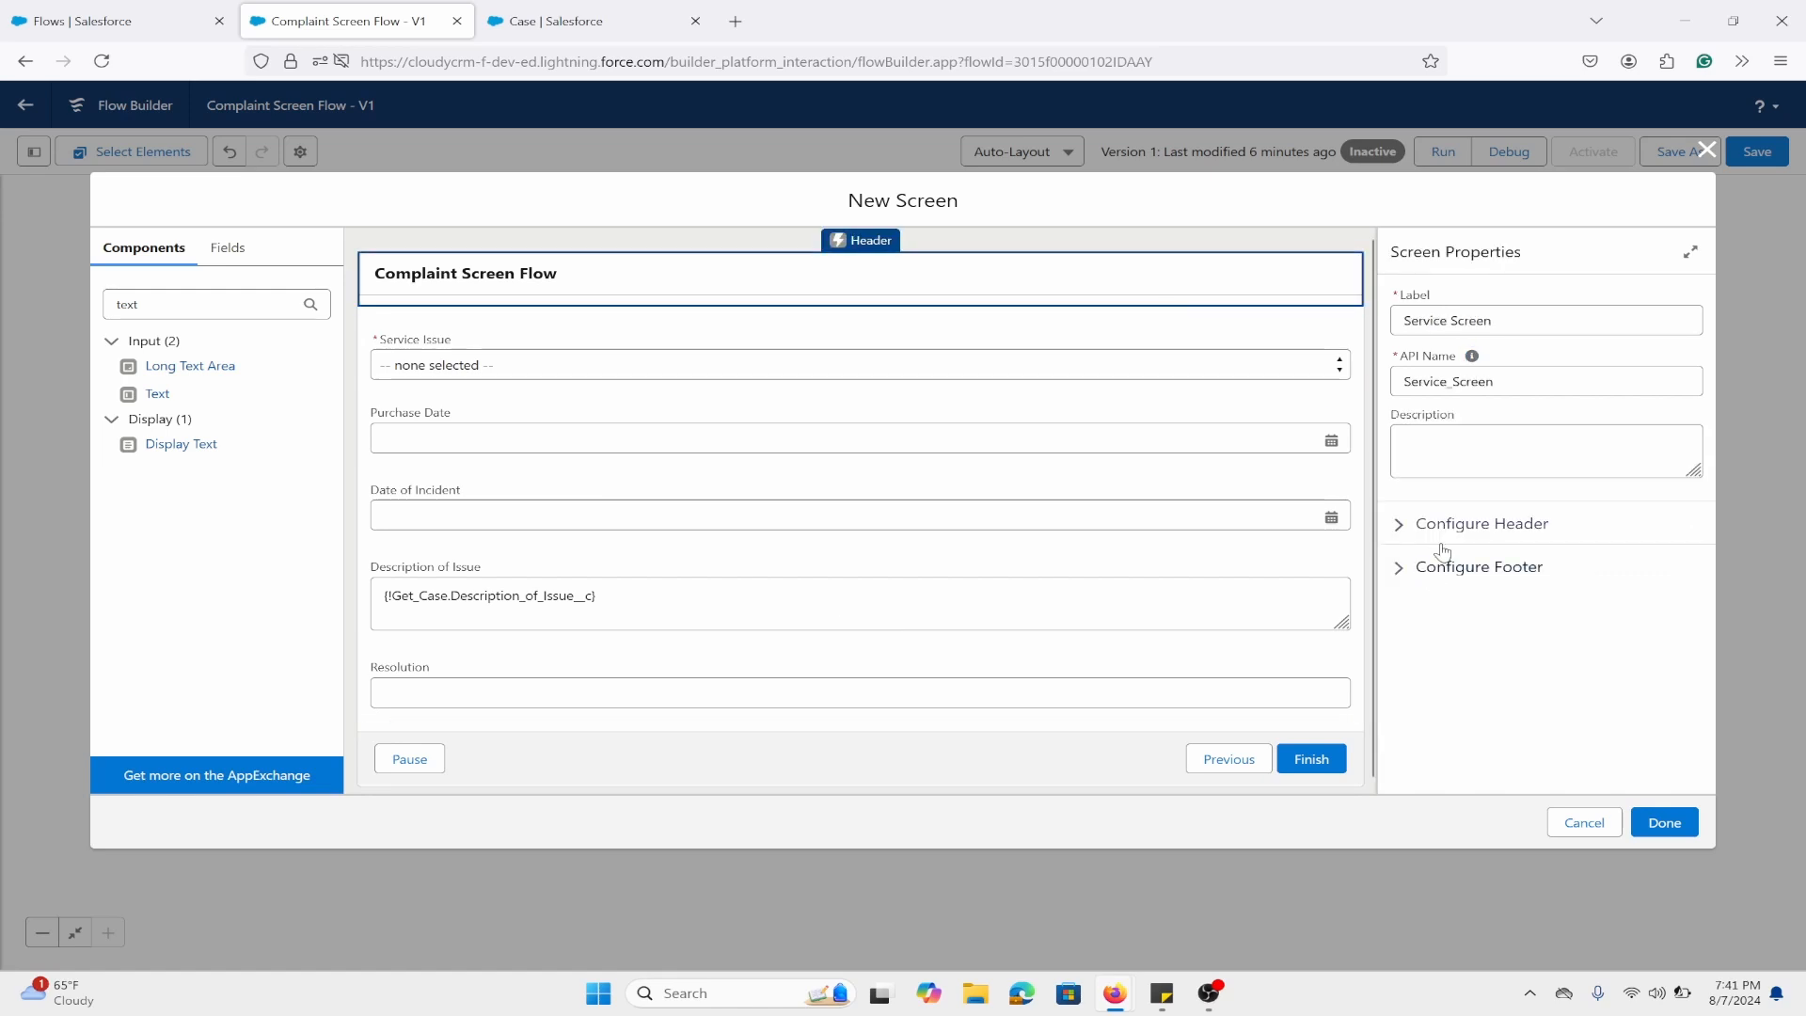
left_click(1494, 529)
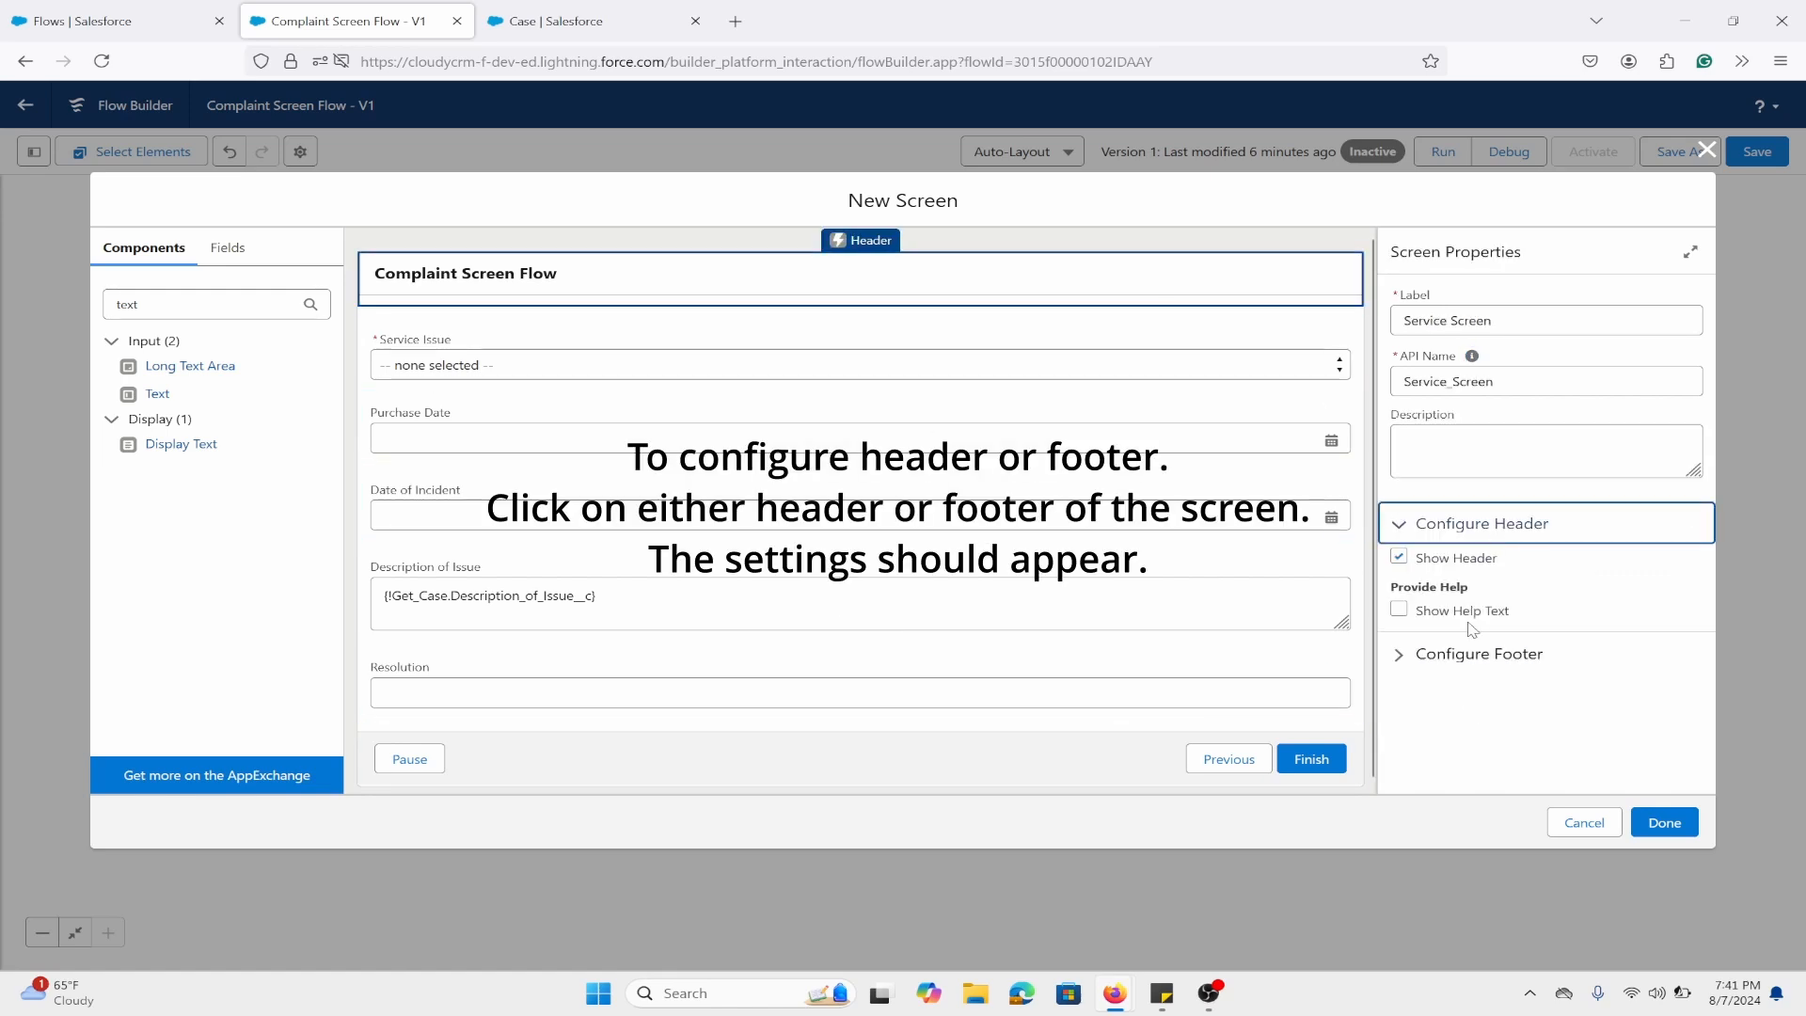
left_click(1468, 559)
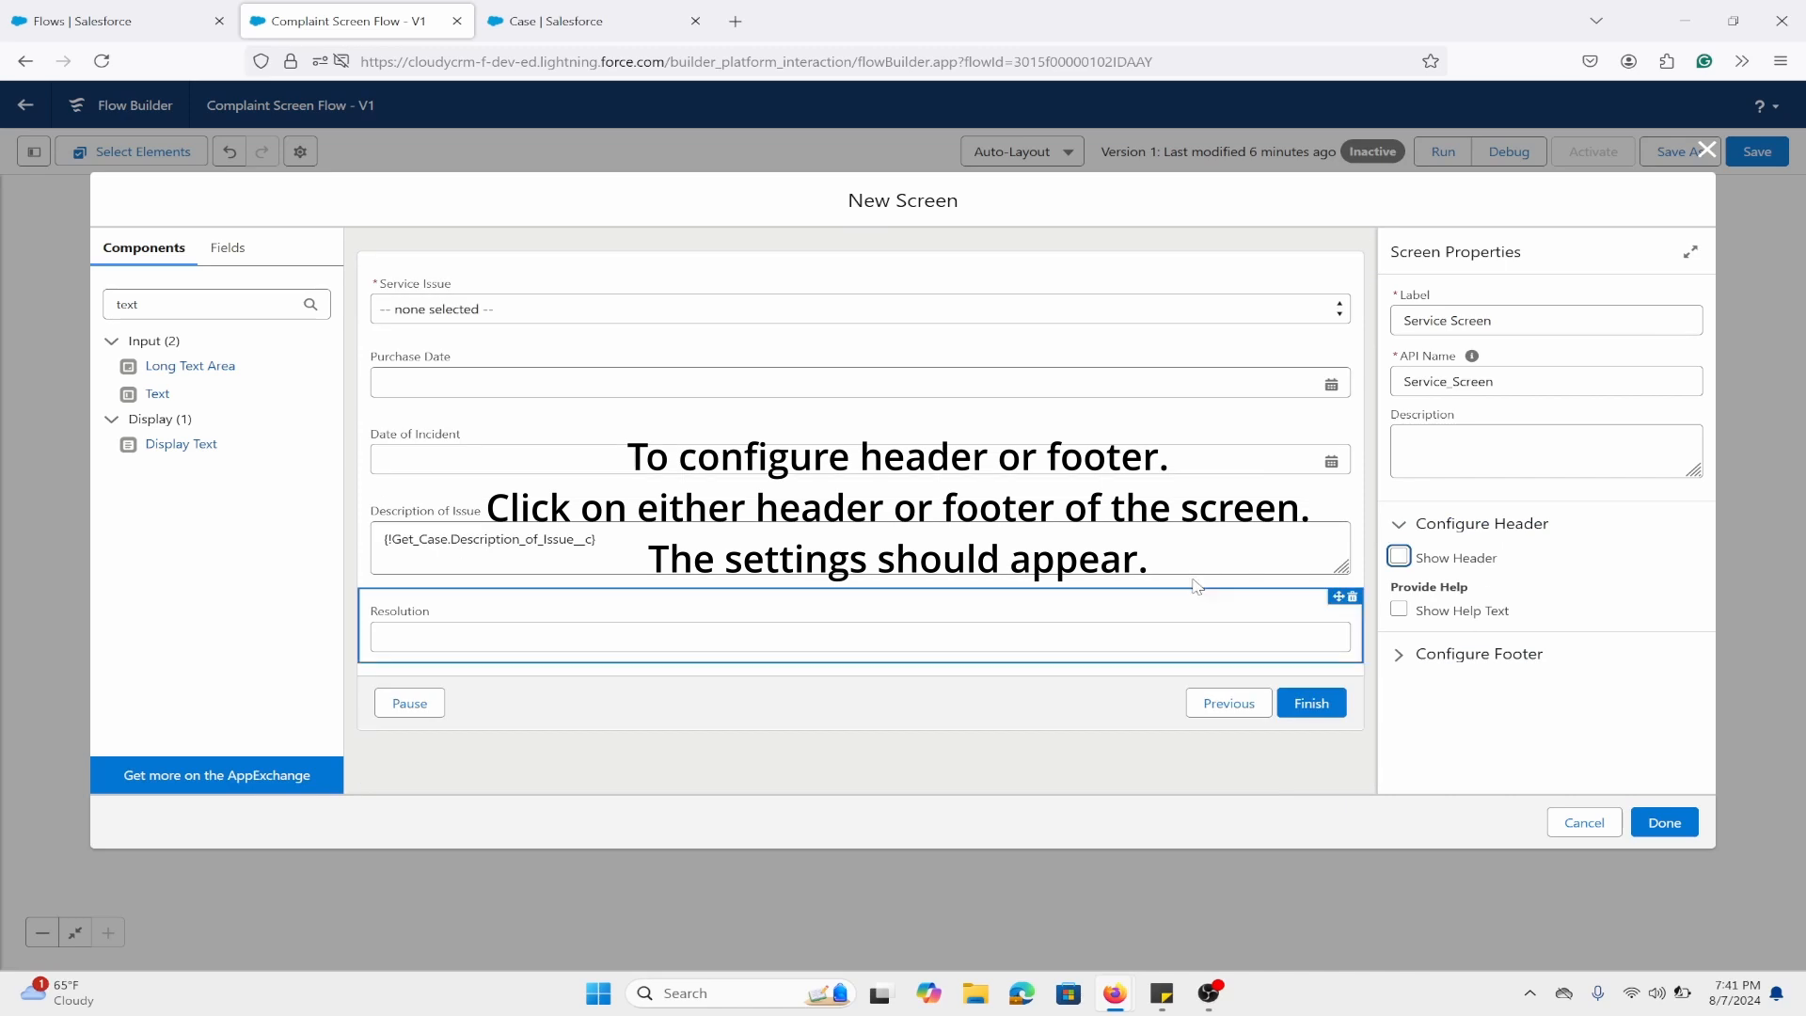
Hide the Pause button in the Service Screen's footer configuration.
left_click(1503, 664)
scroll(1506, 663, "down", 2)
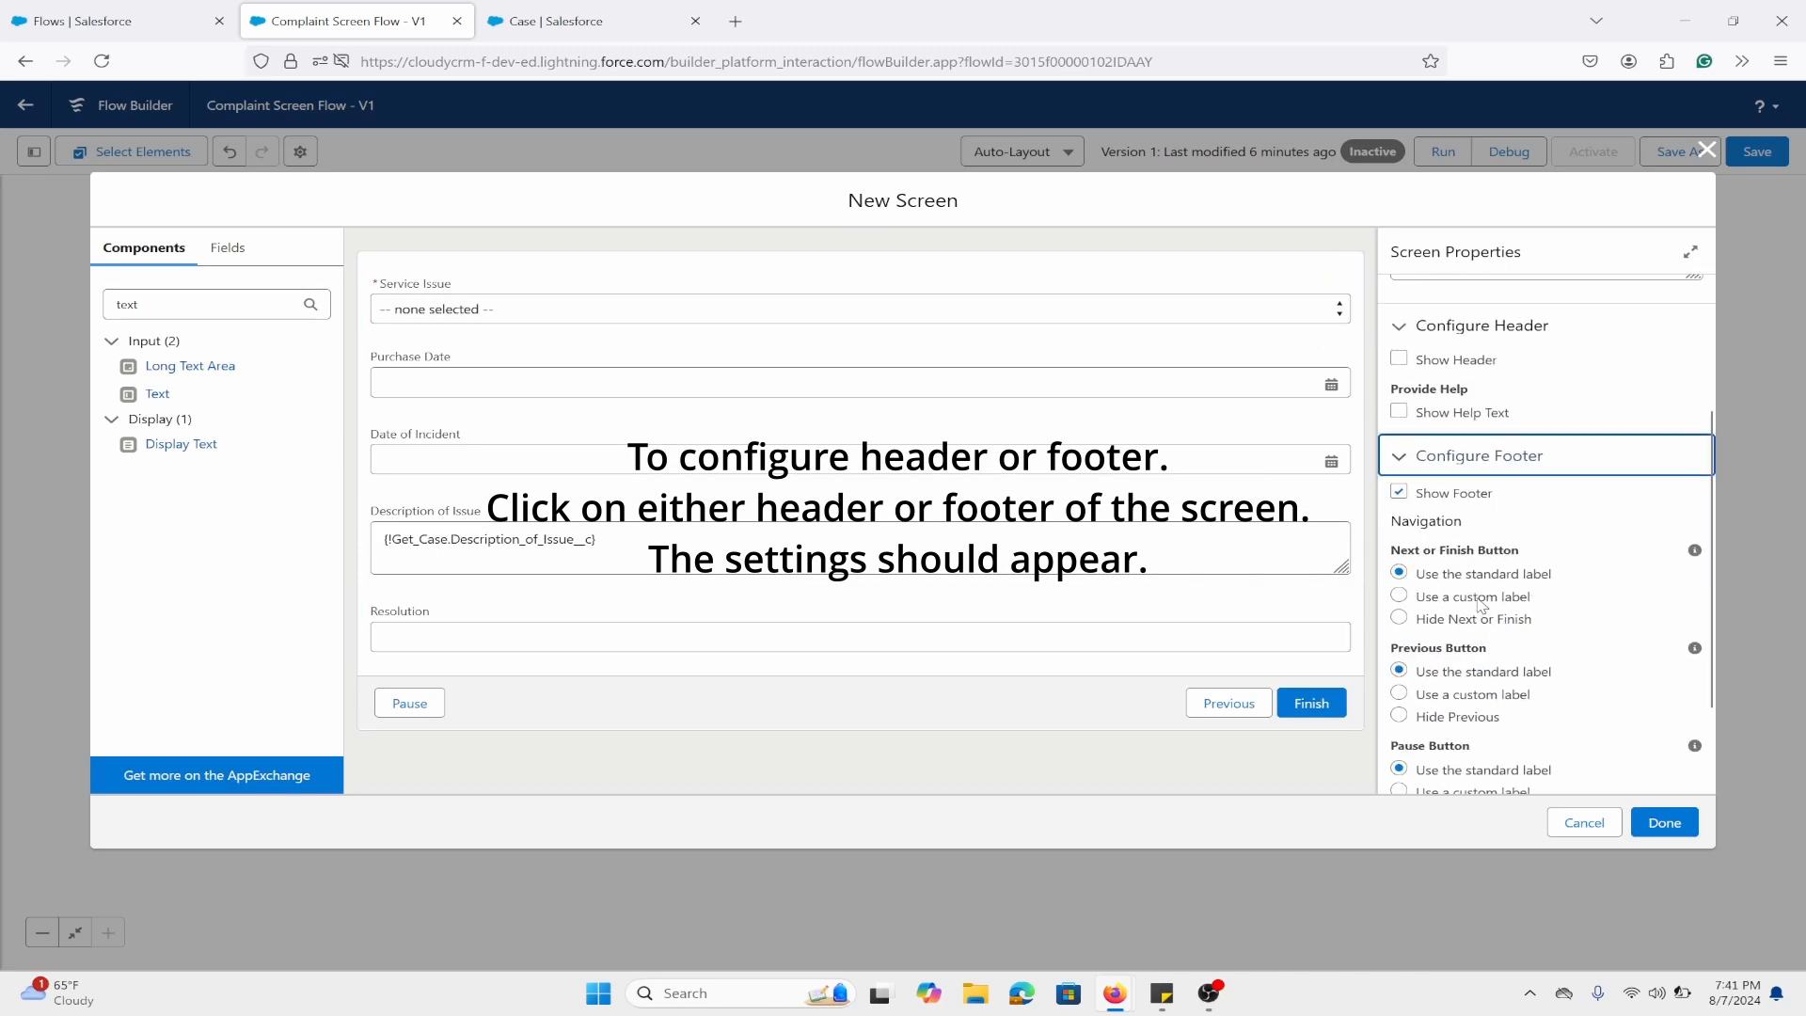
scroll(1493, 737, "down", 2)
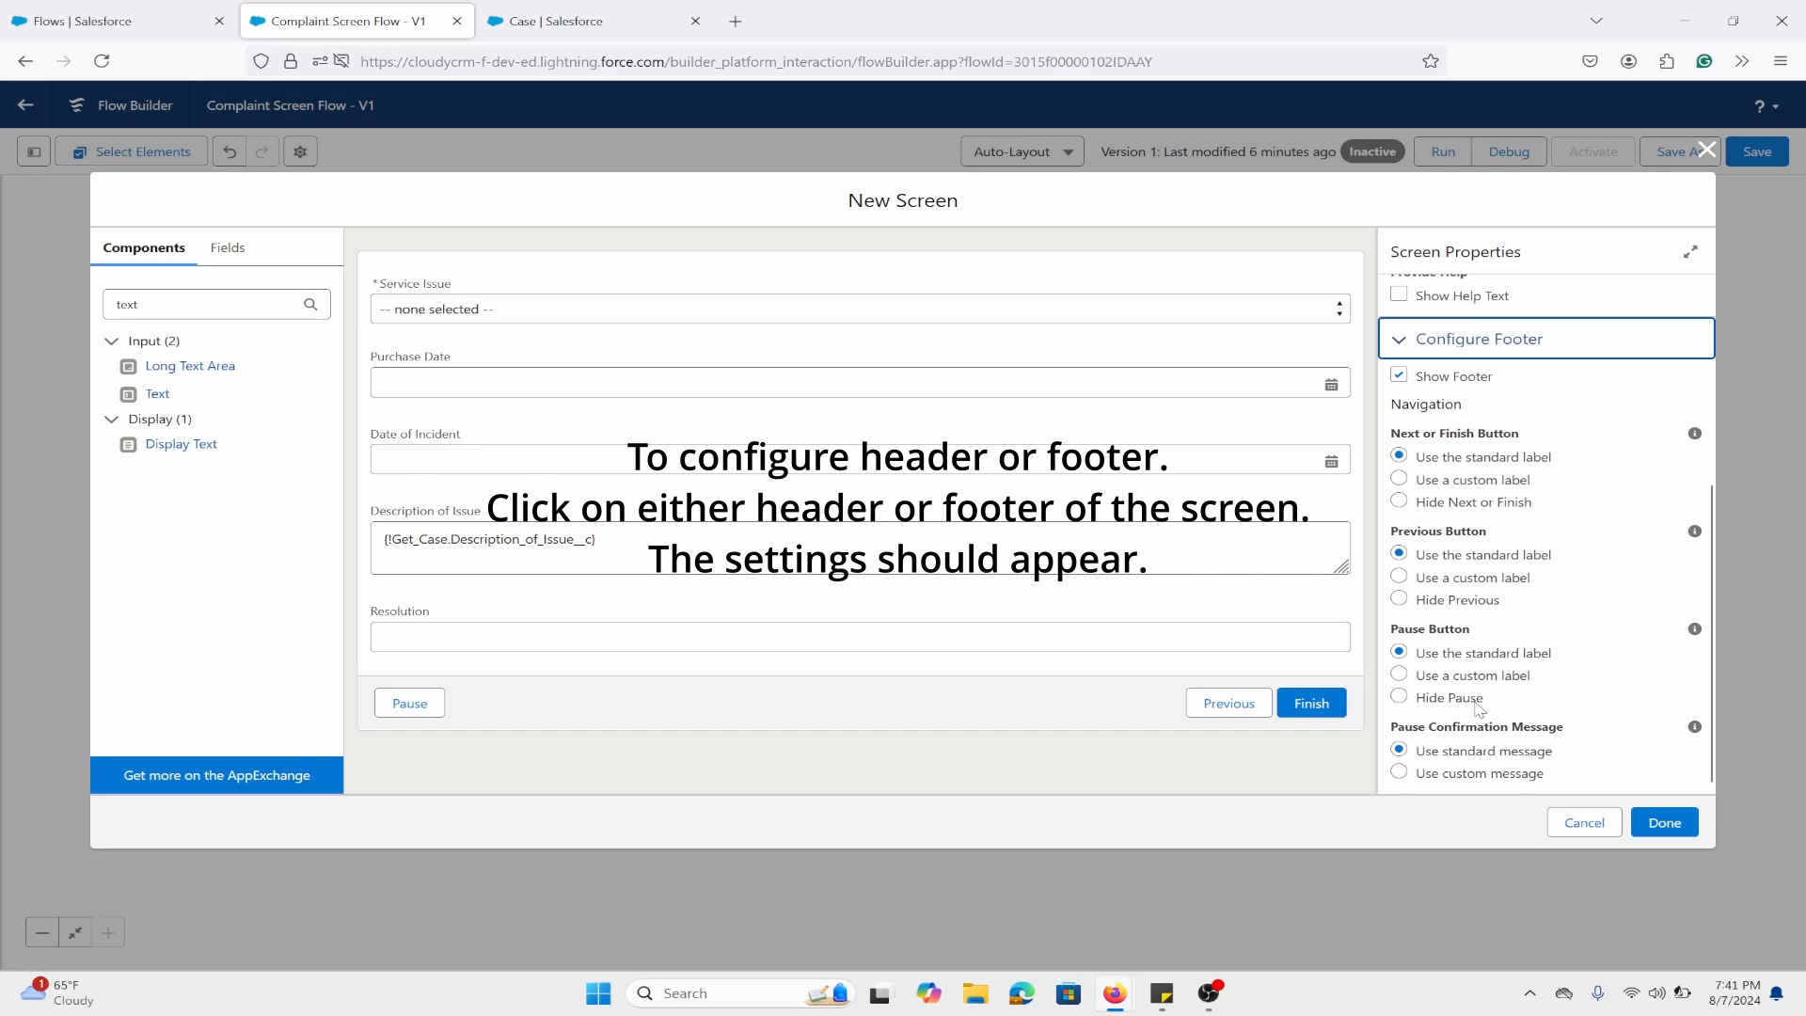
left_click(1477, 703)
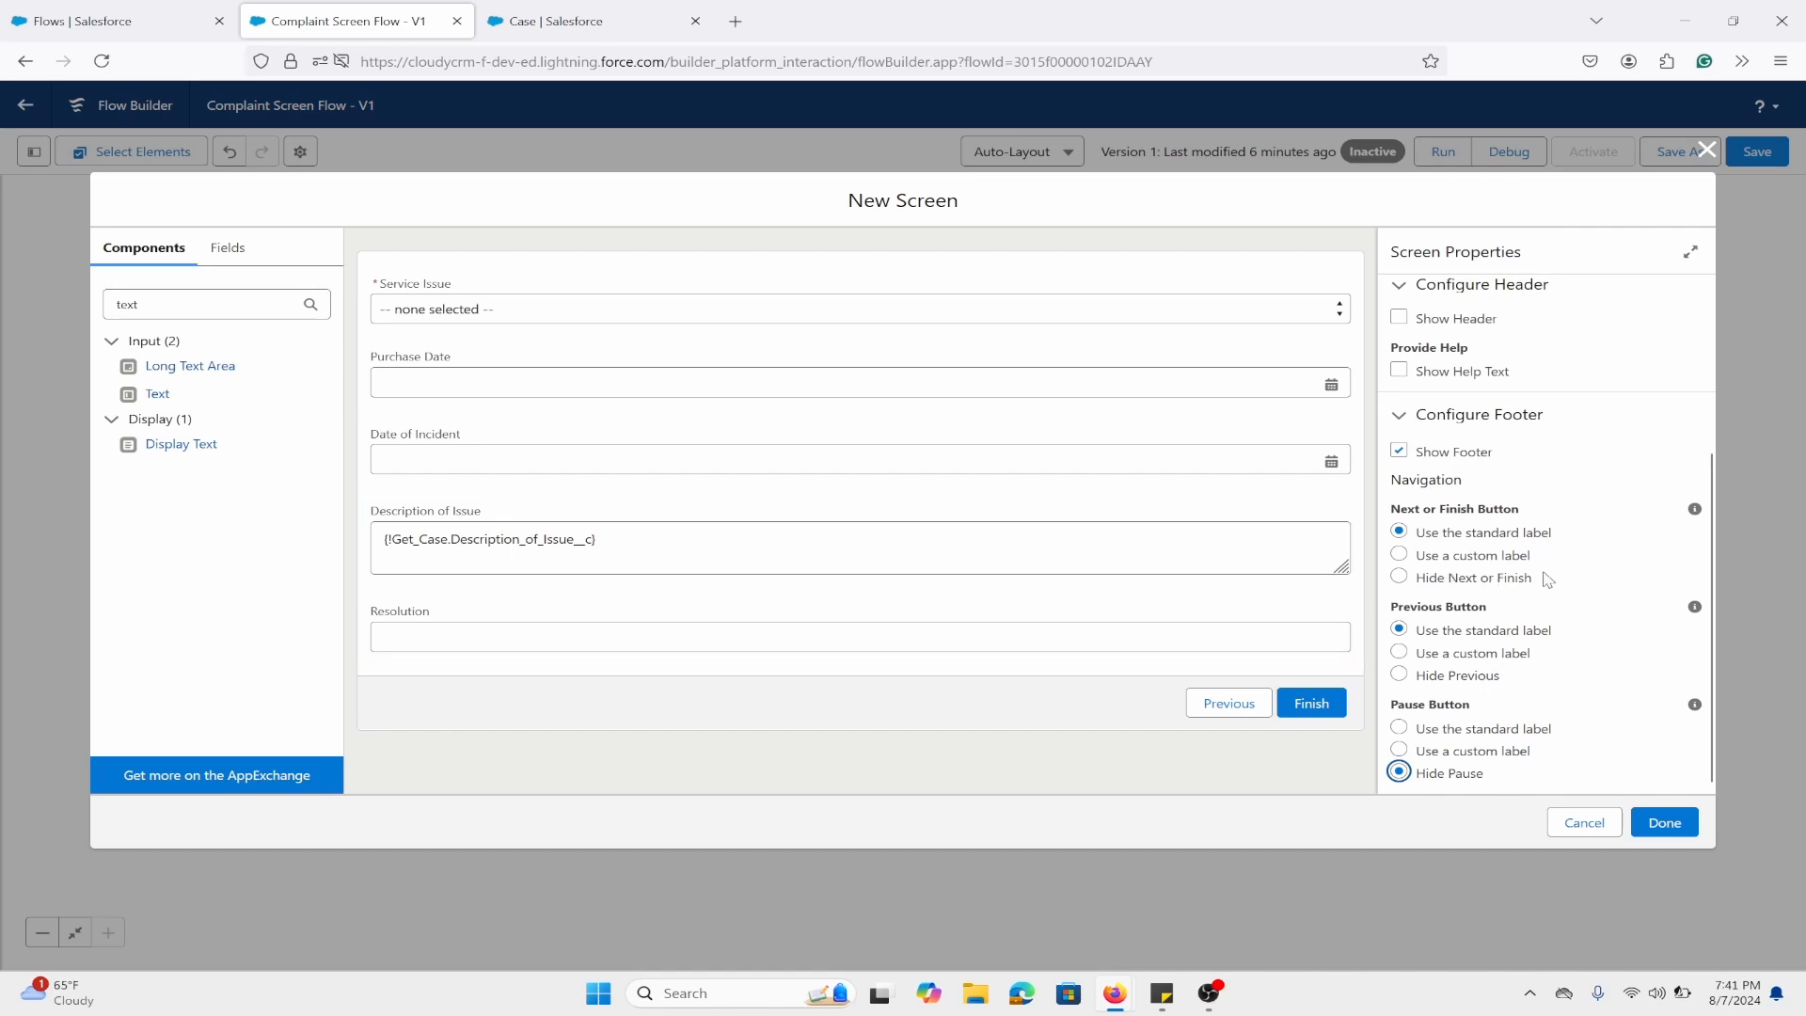
Give the footer's Next or Finish button the custom label Finish and complete the Service Screen.
left_click(1516, 559)
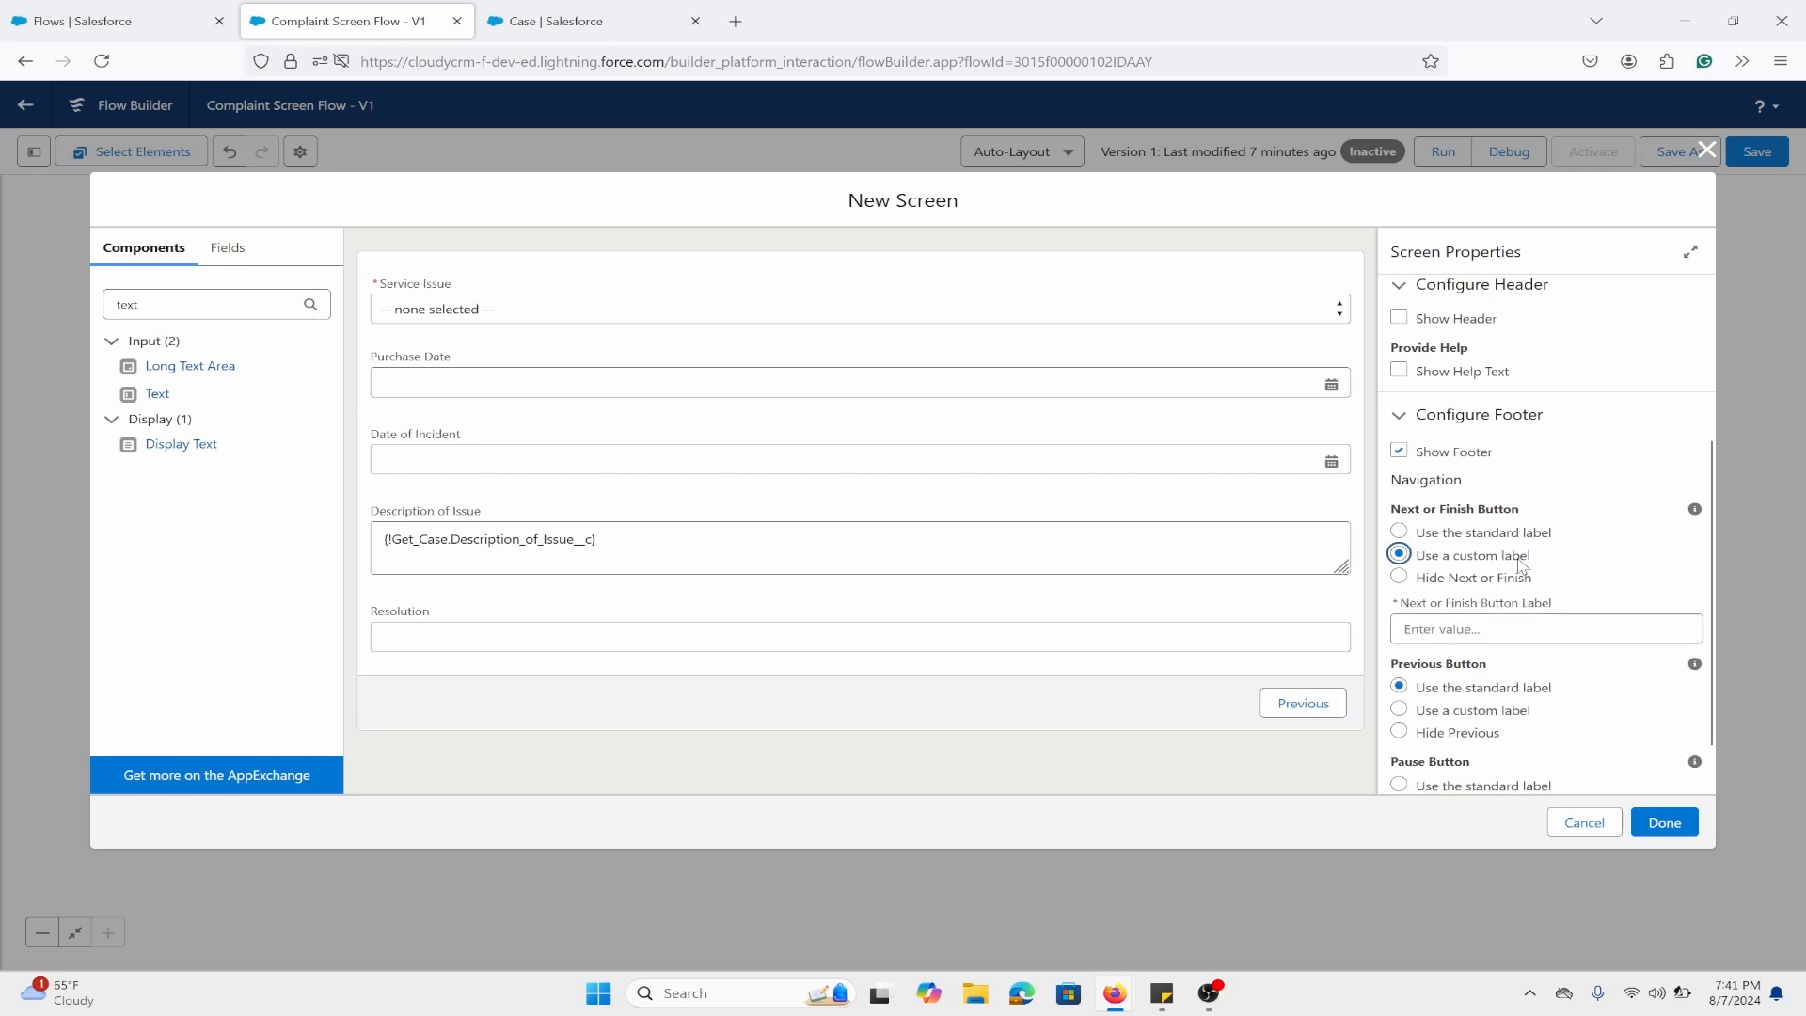
left_click(1446, 628)
type("F")
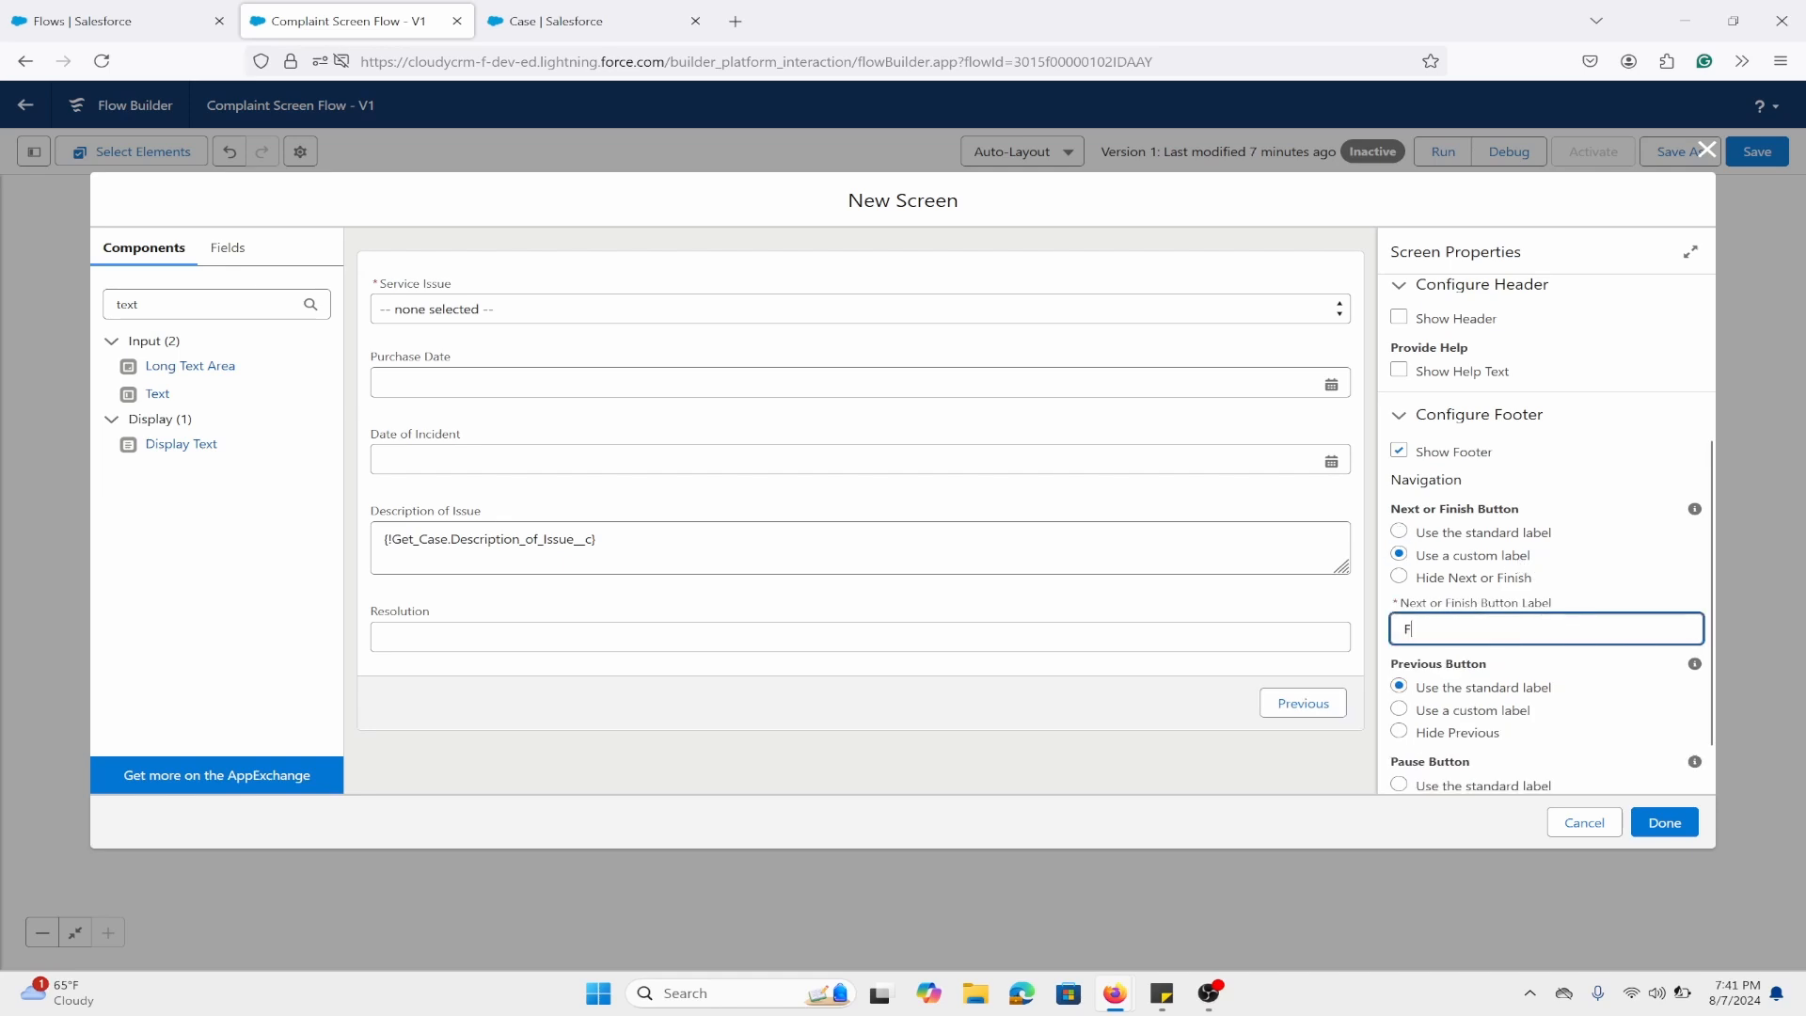
type("inish")
left_click(1652, 685)
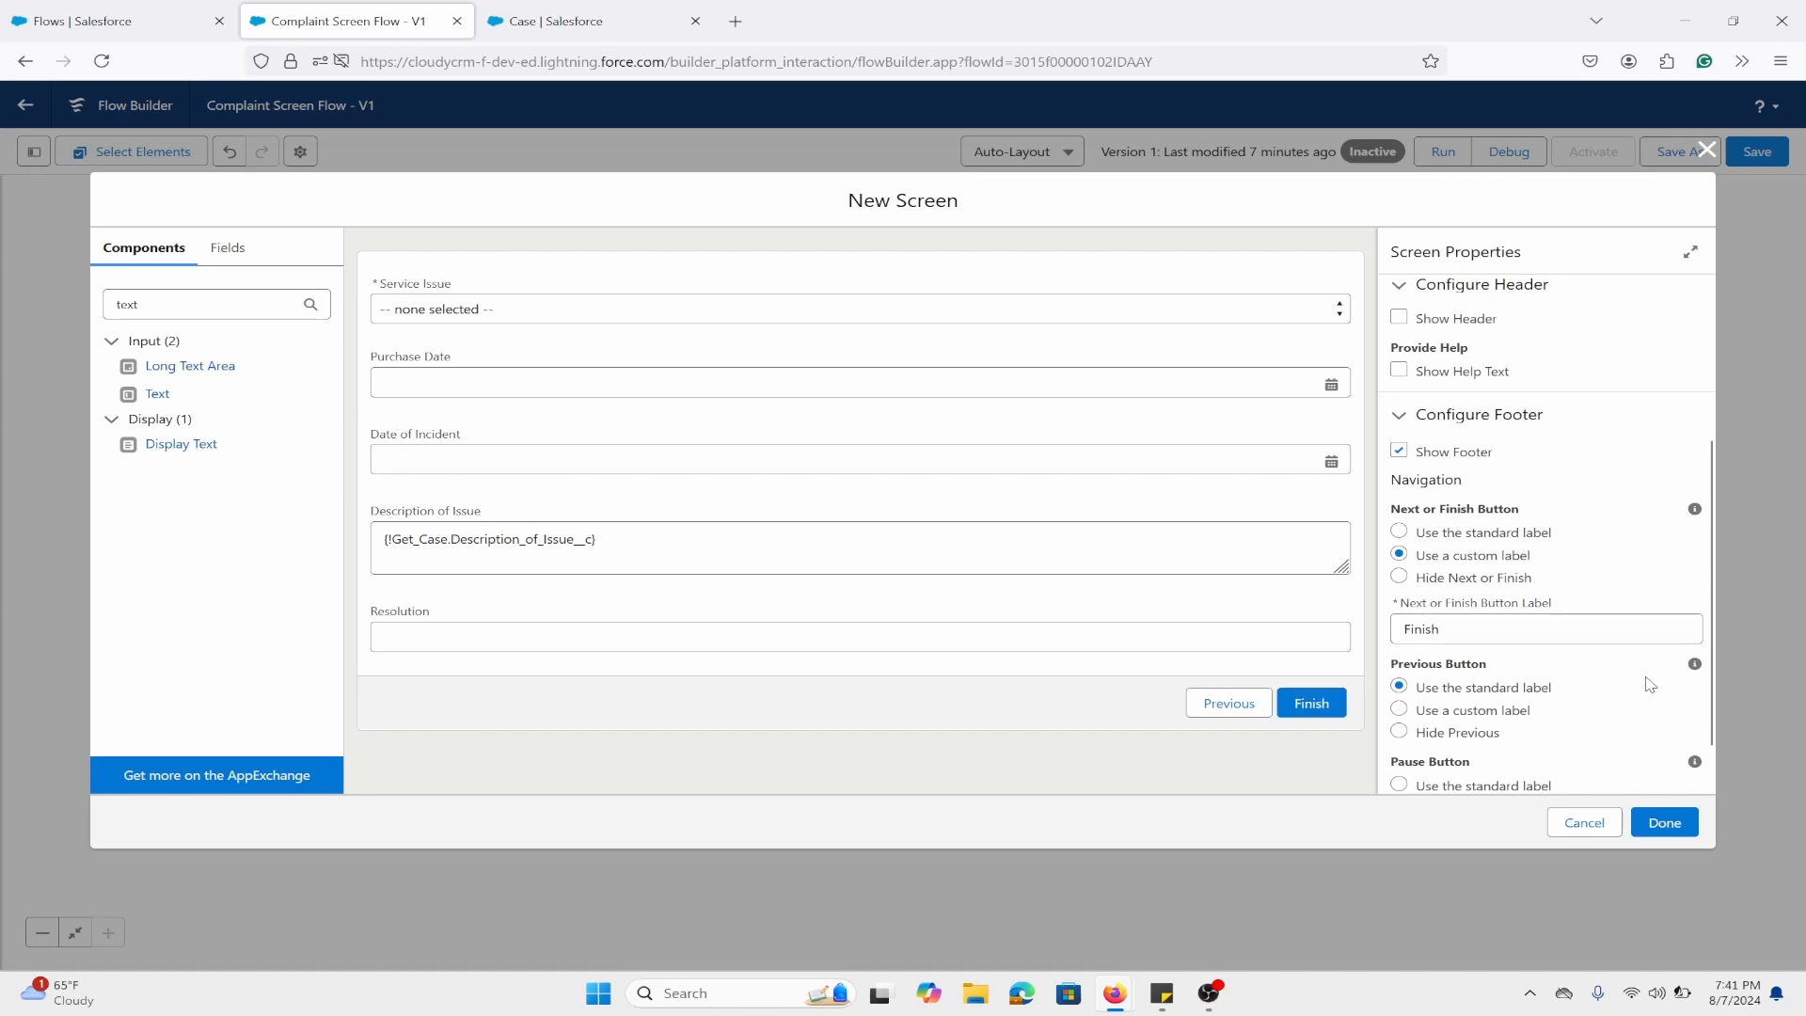
left_click(1664, 822)
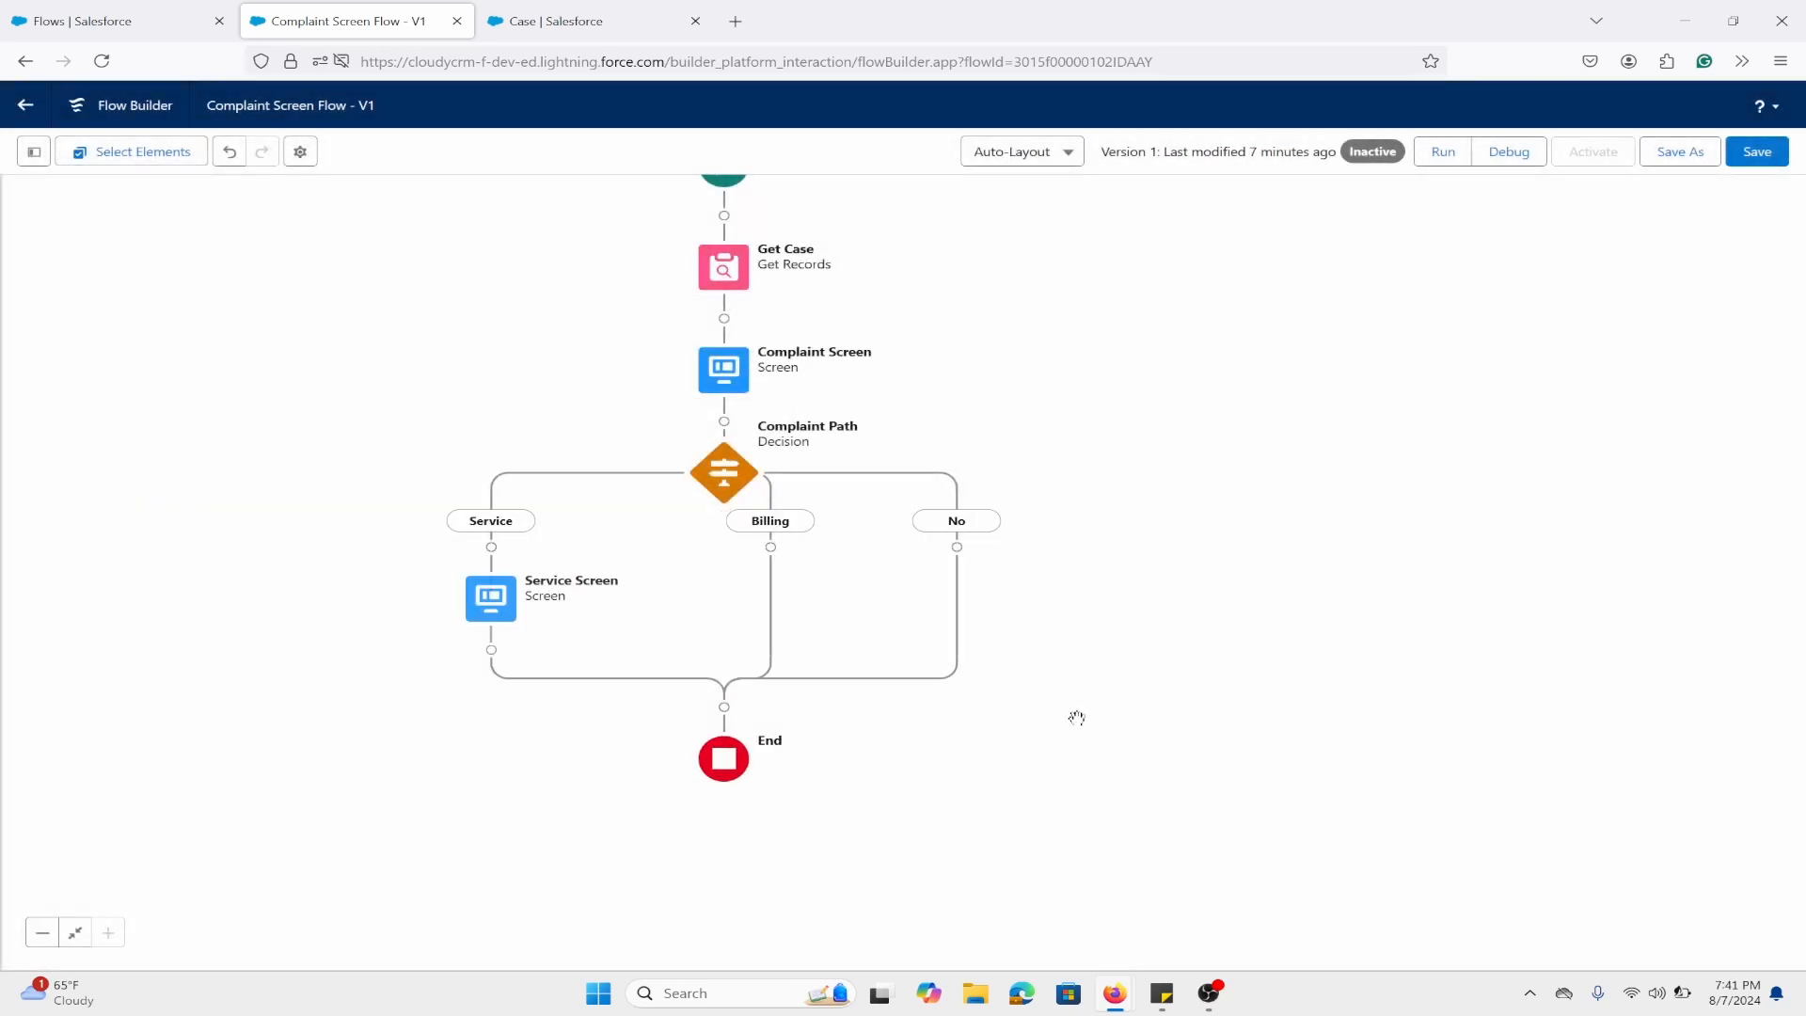
Add an Update Records element after the Service Screen on the Service path and label it Submit Service Issue.
left_click(491, 650)
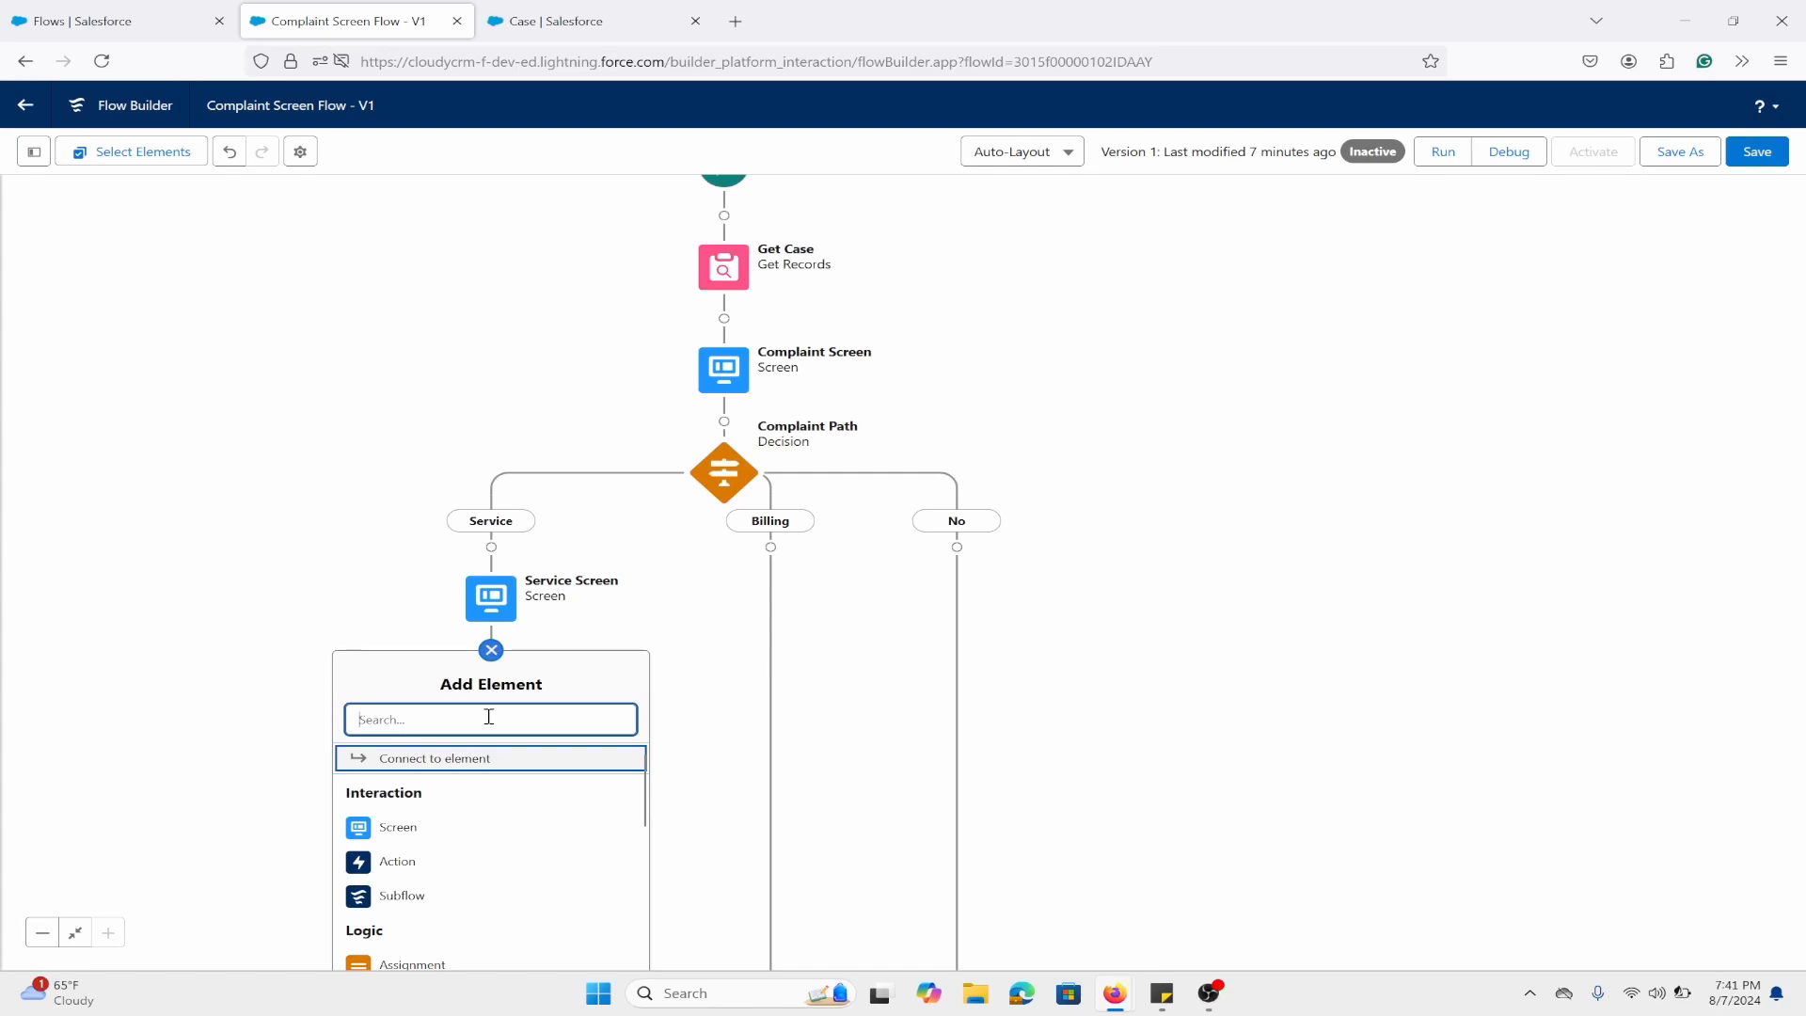
type("update")
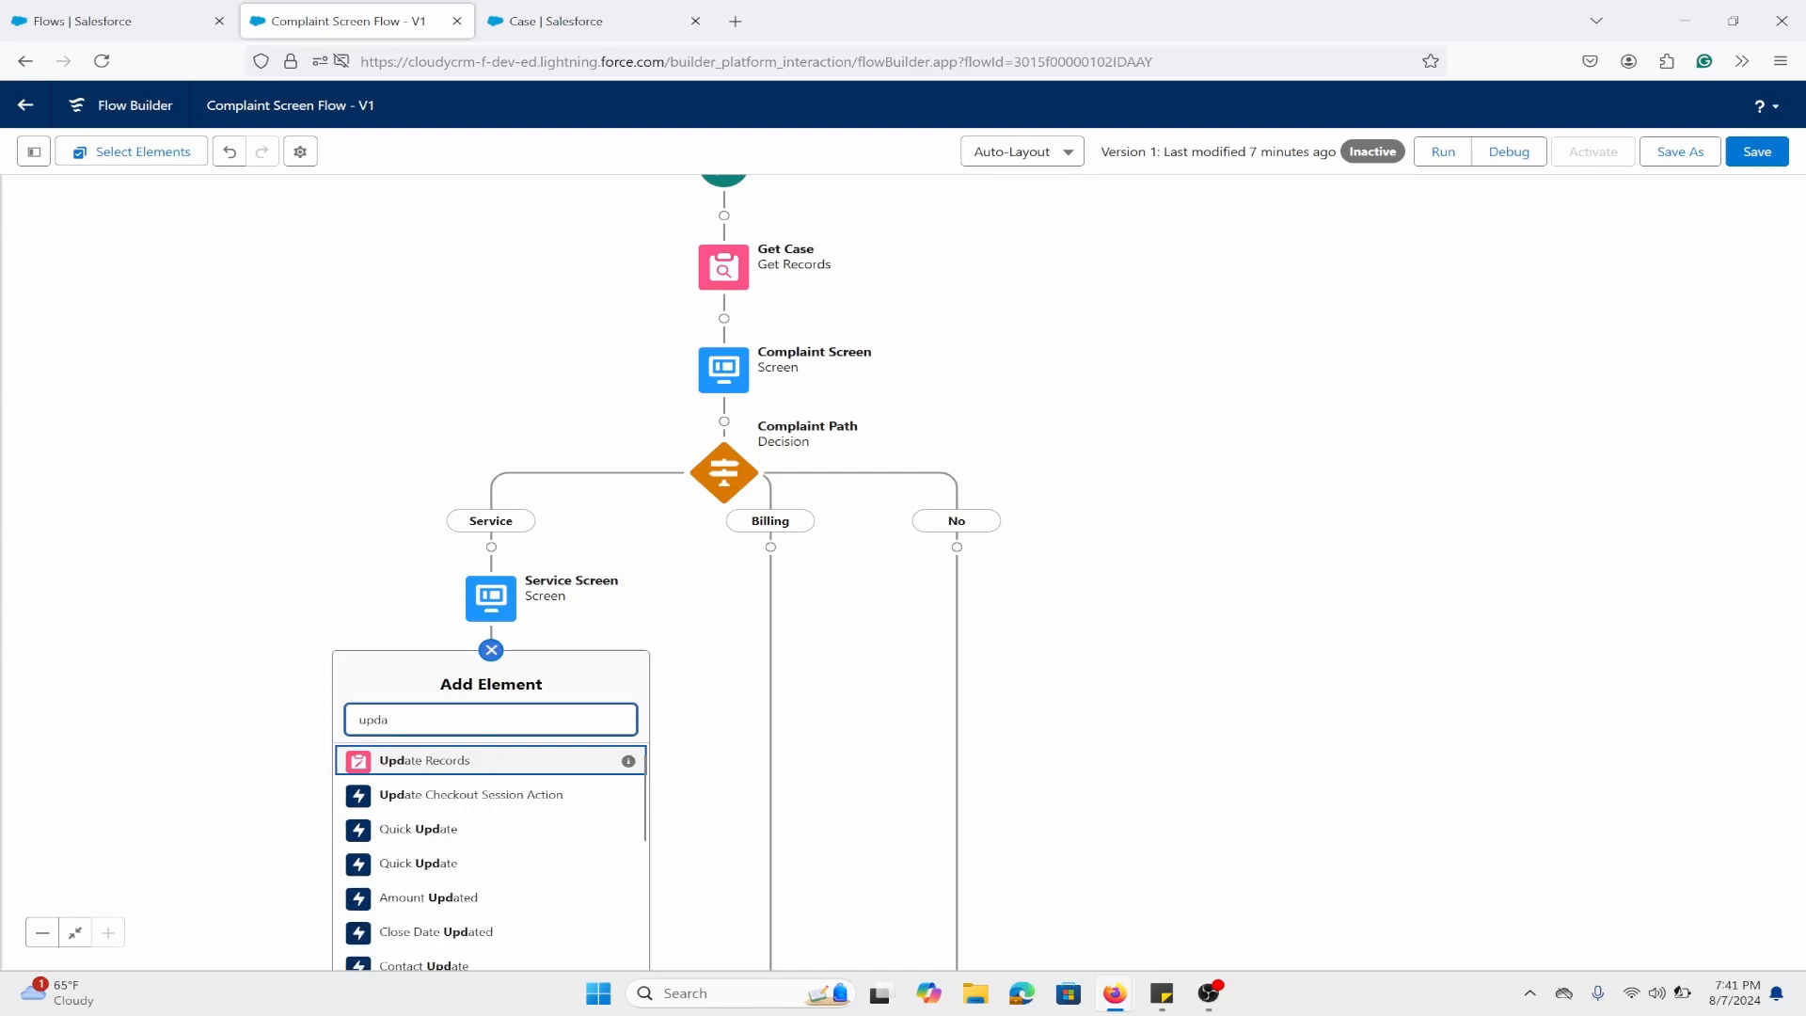
left_click(503, 768)
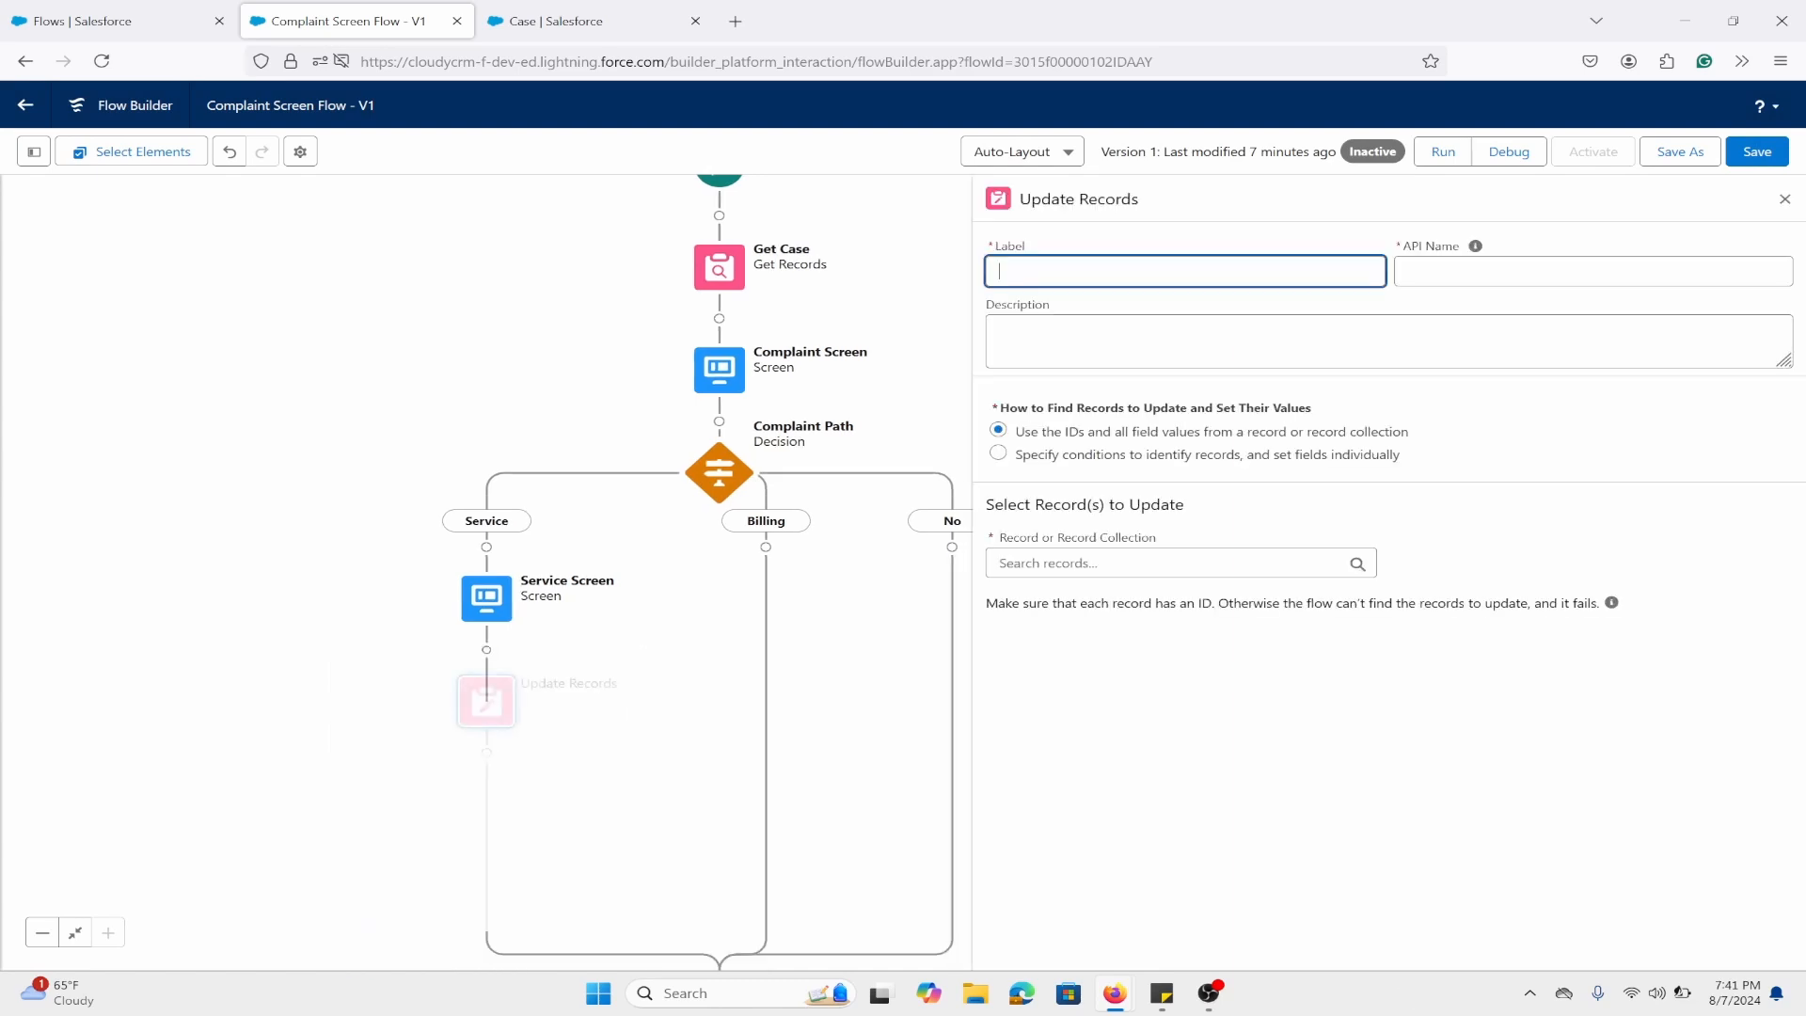
left_click(1146, 276)
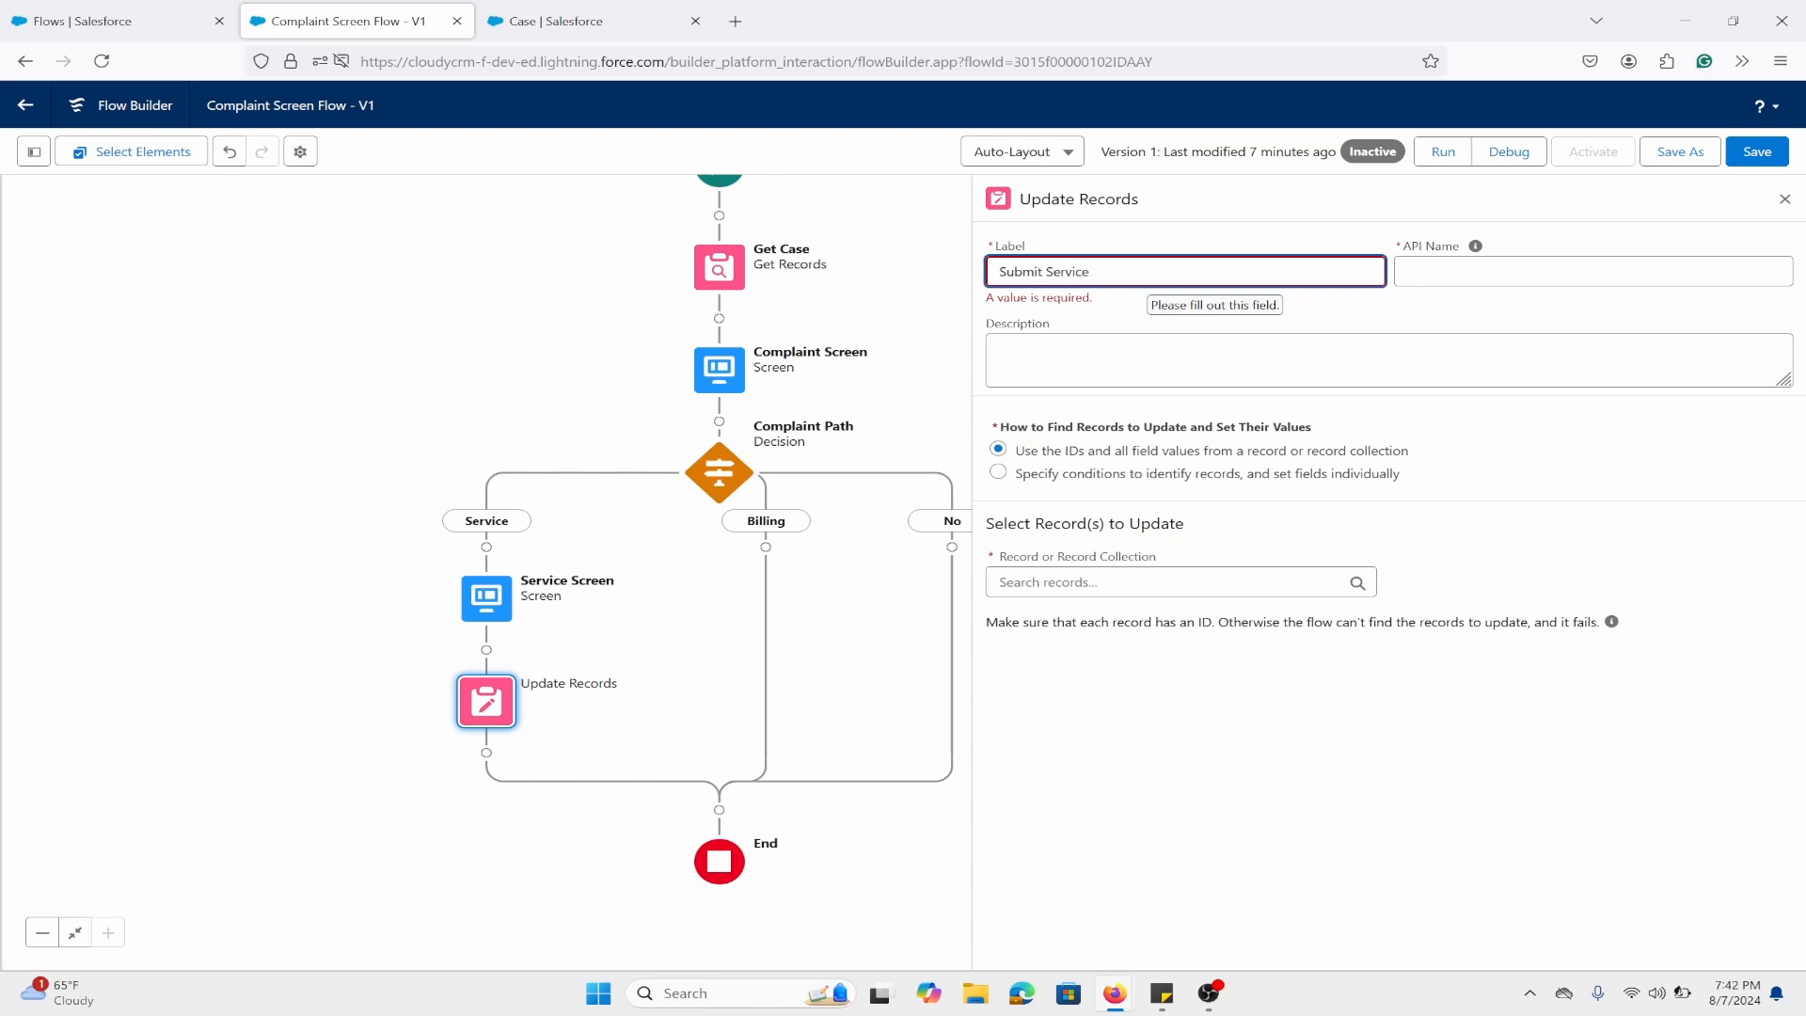
key("Tab")
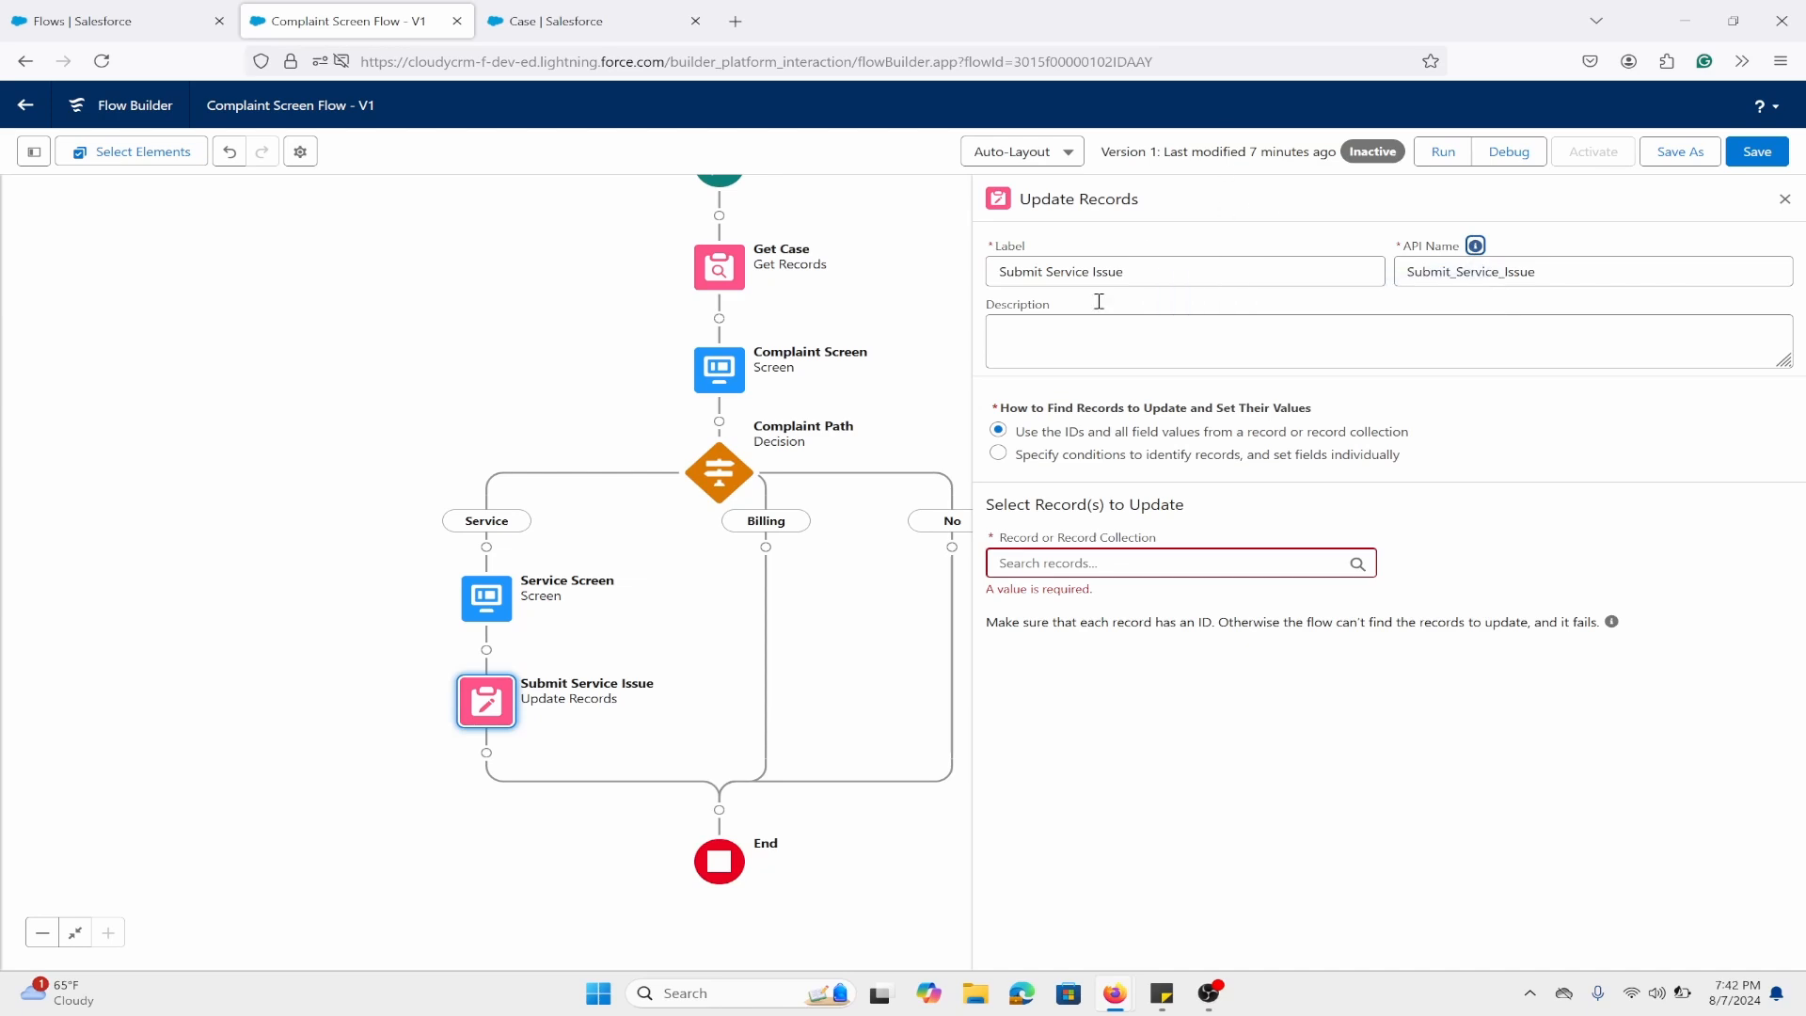
Set Submit Service Issue to identify records by specified conditions with individually set fields, and choose Case as its object.
left_click(1105, 454)
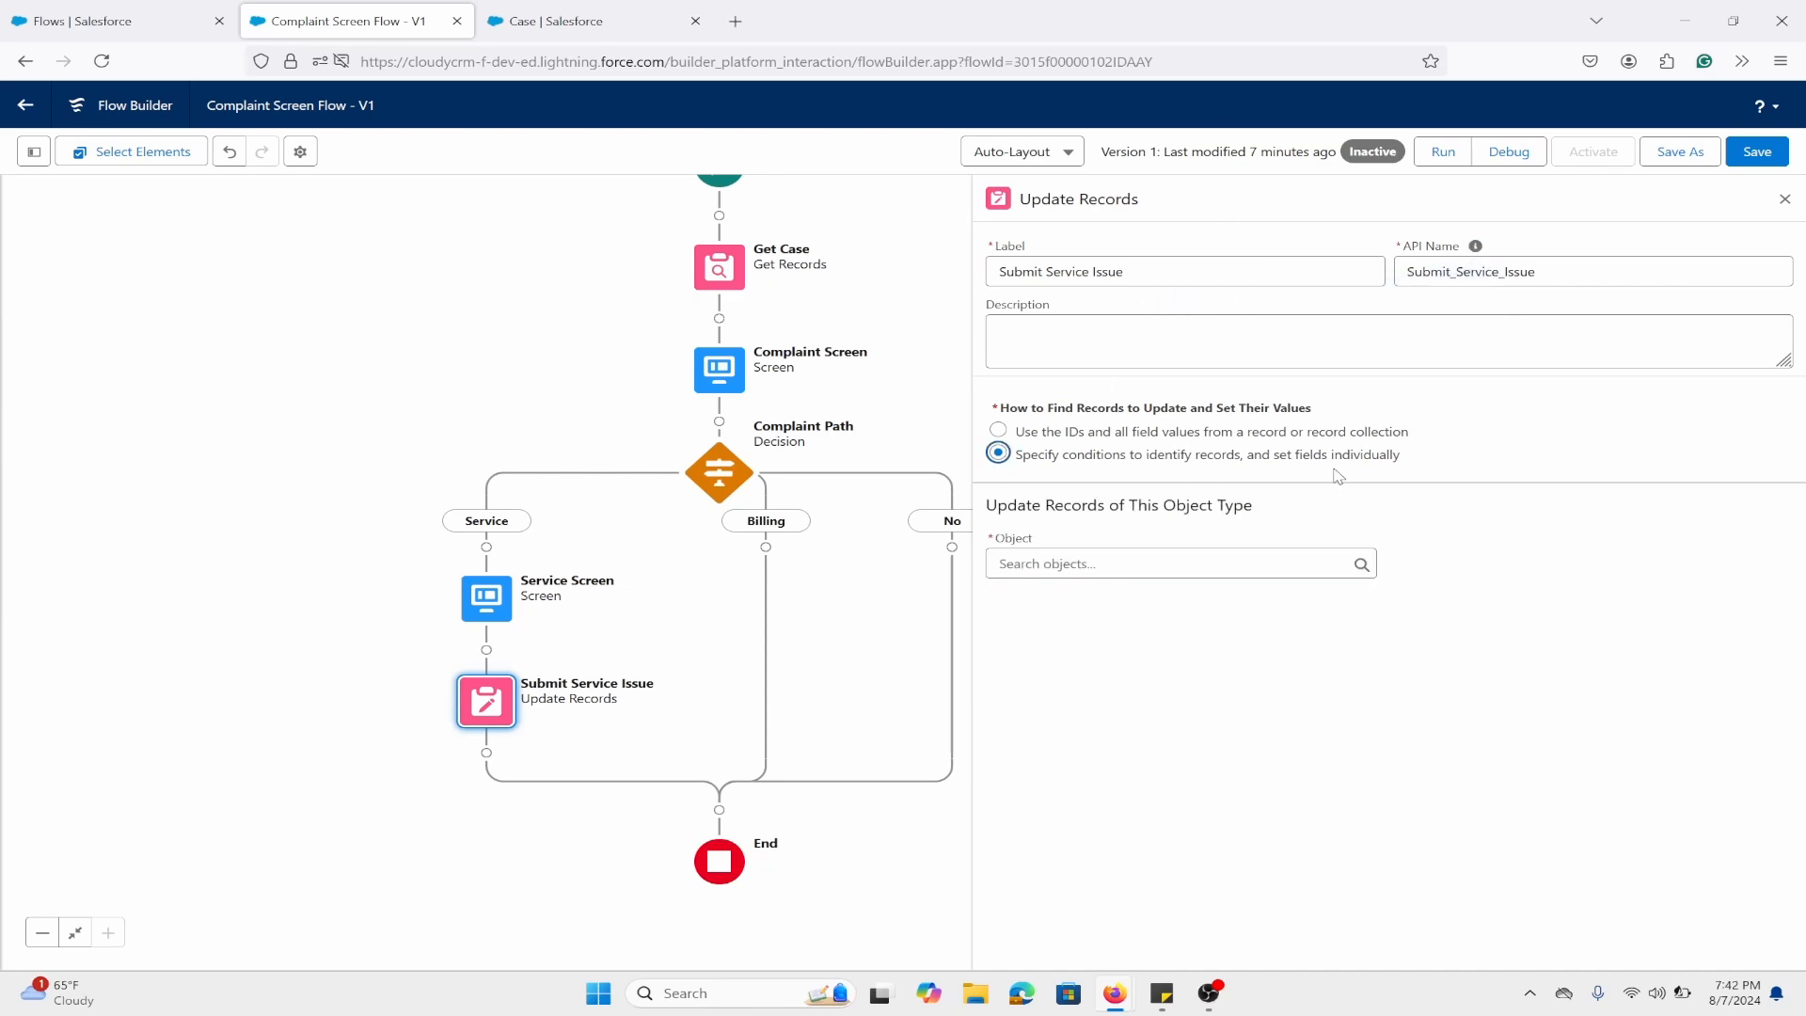
left_click(1270, 565)
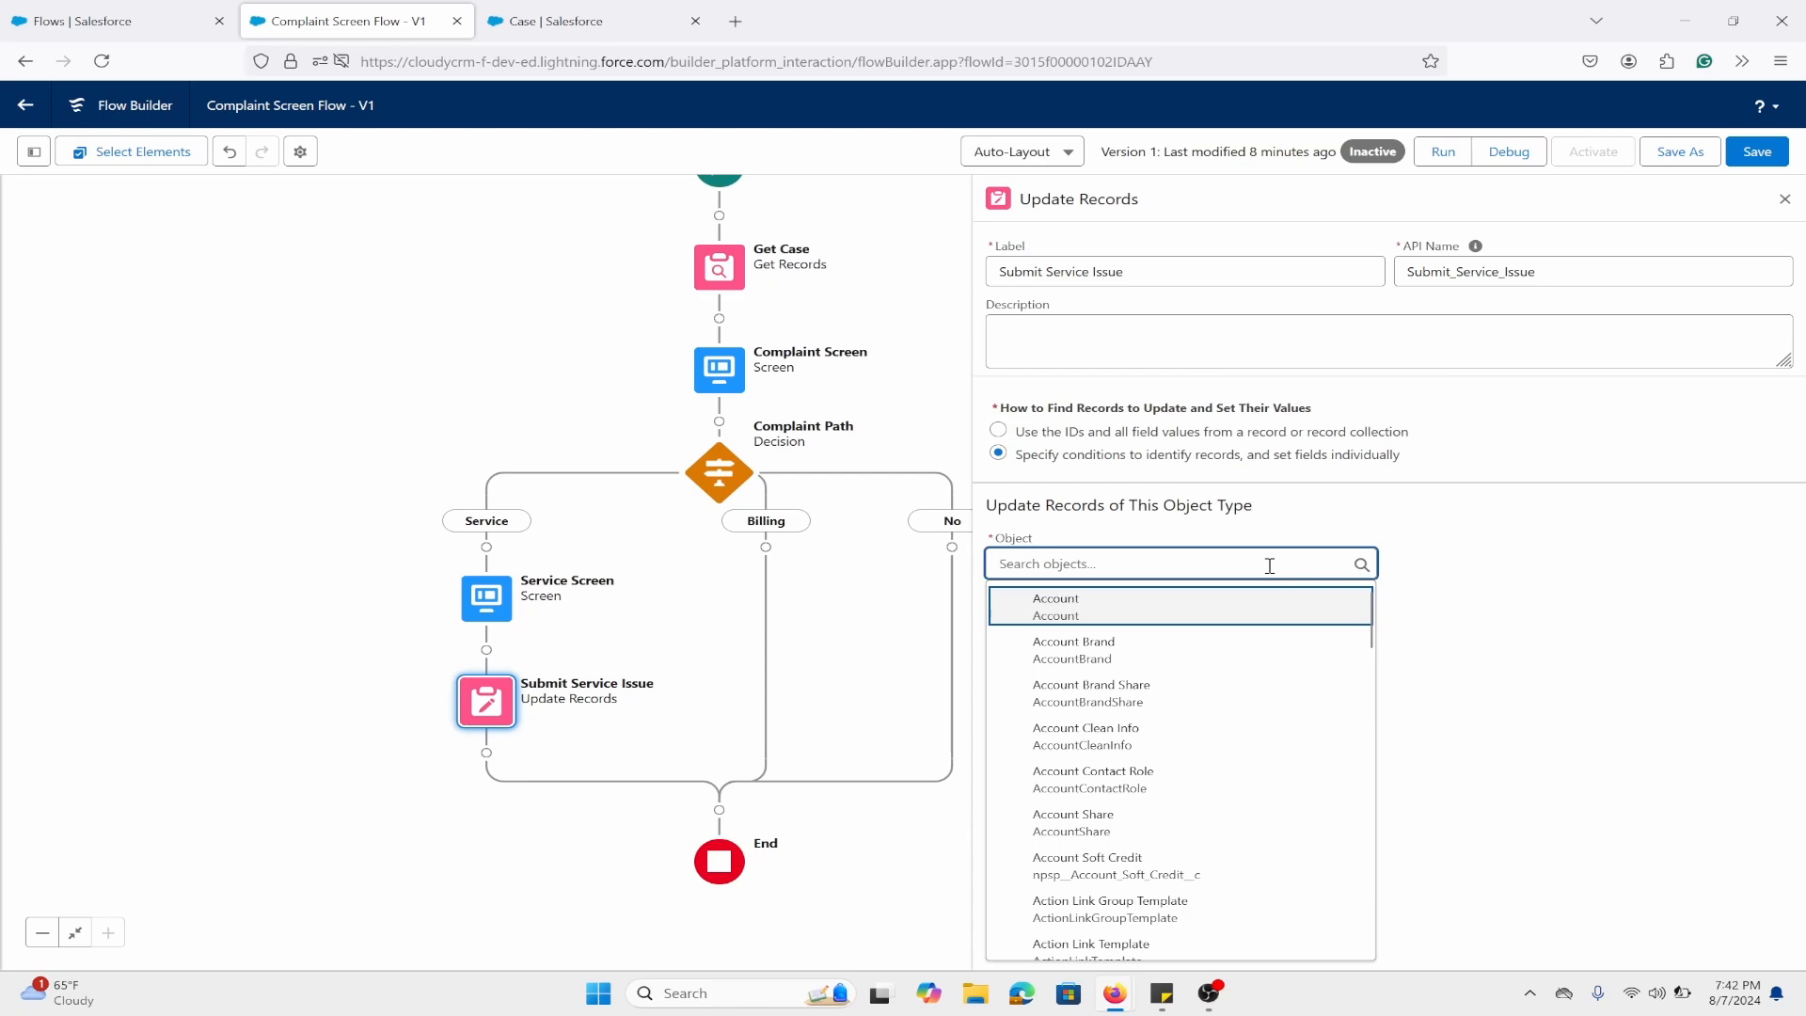
type("case")
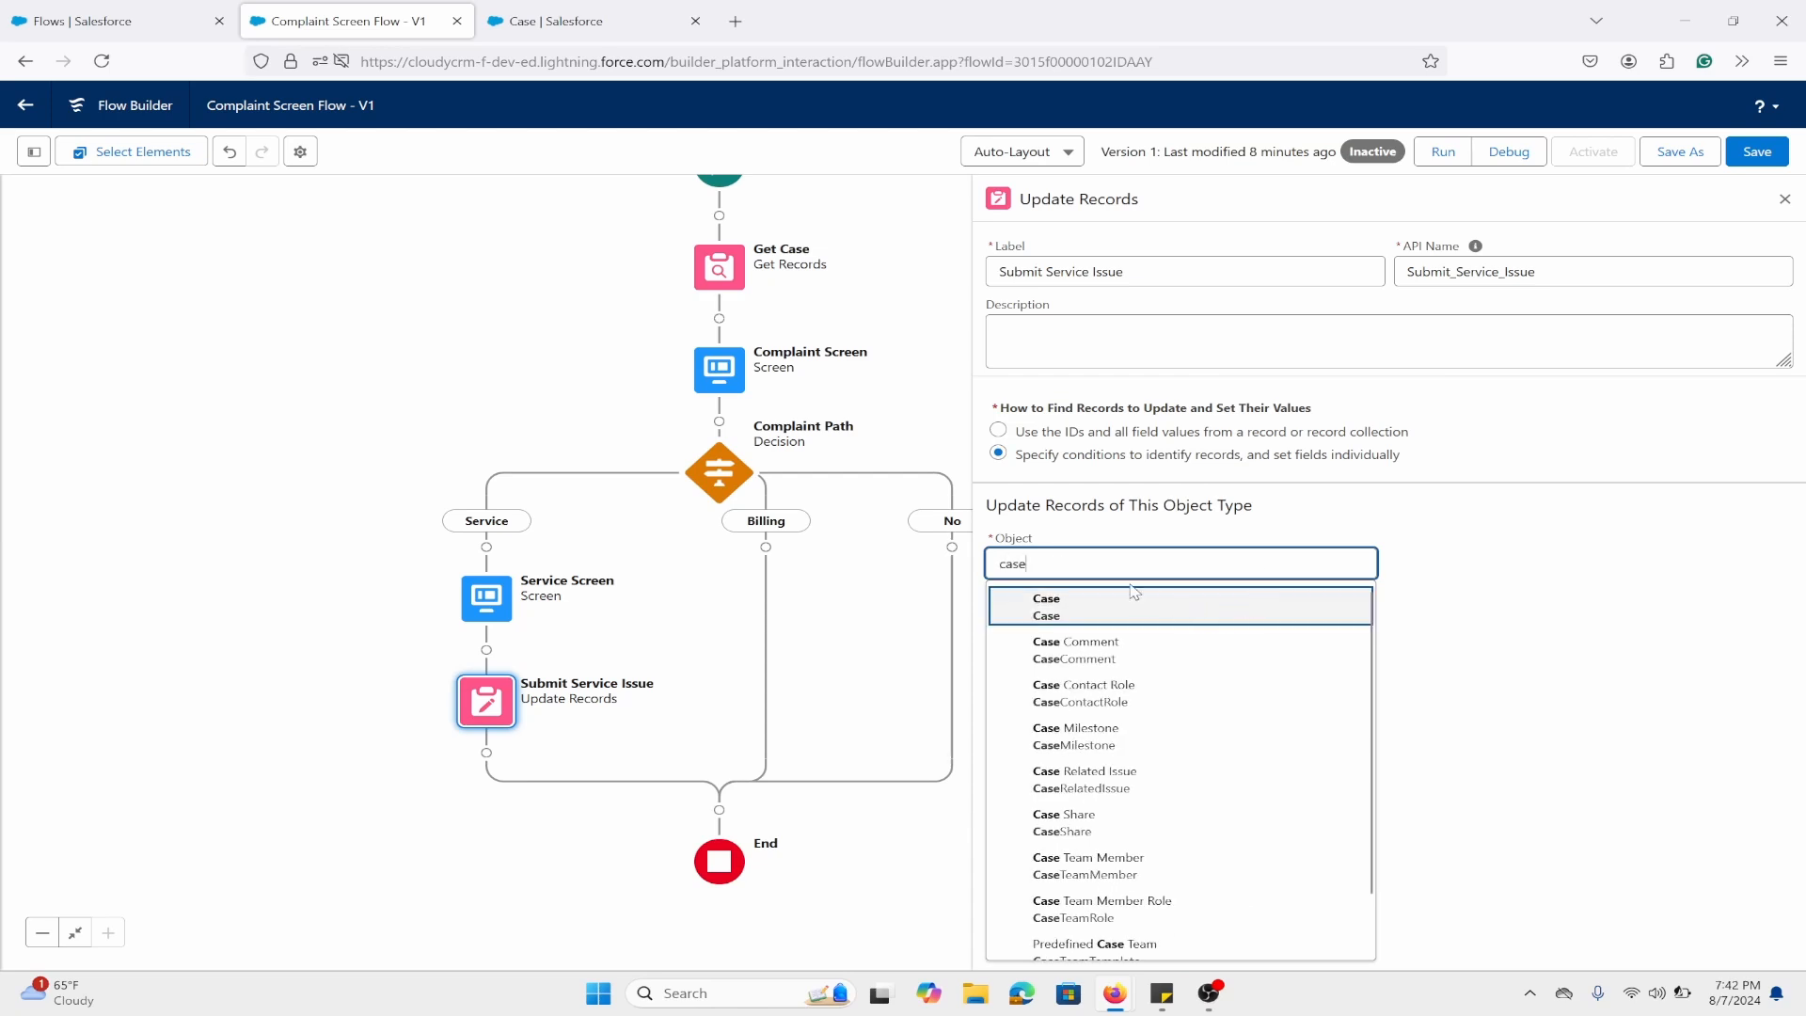
left_click(1120, 602)
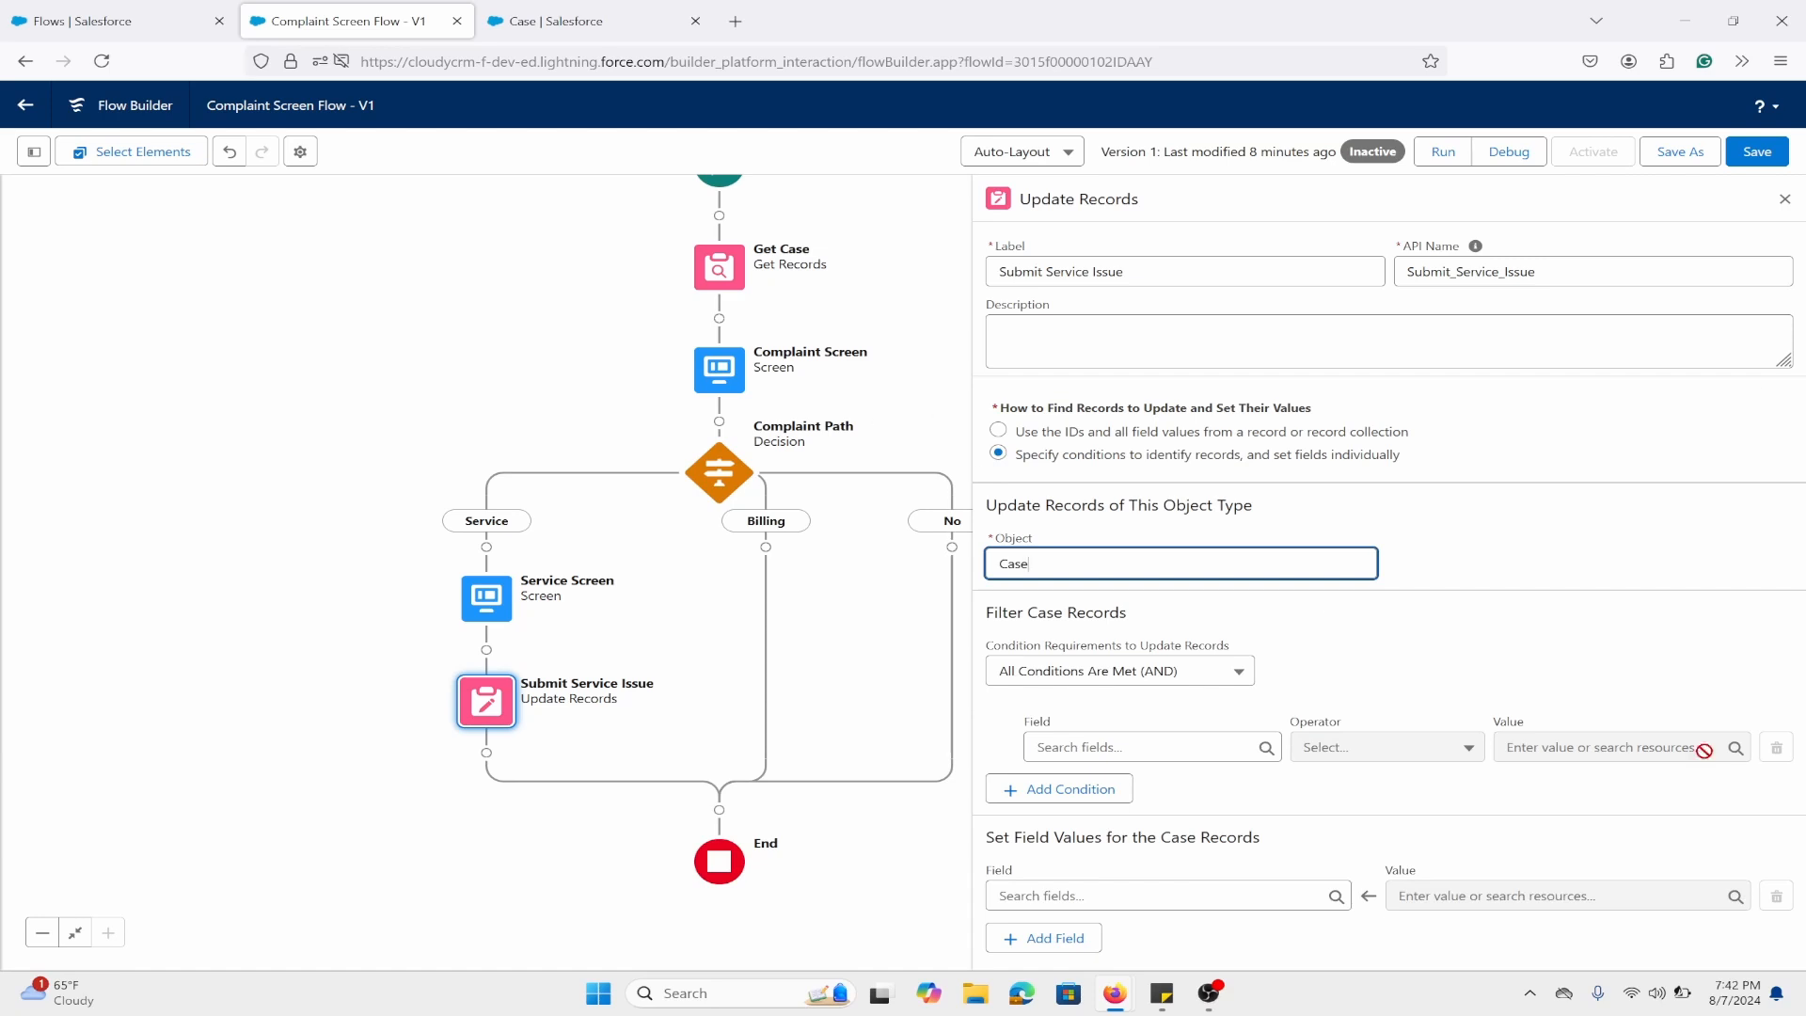
Filter the Case records where Id Equals the Case ID of Case from Get_Case.
left_click(1146, 749)
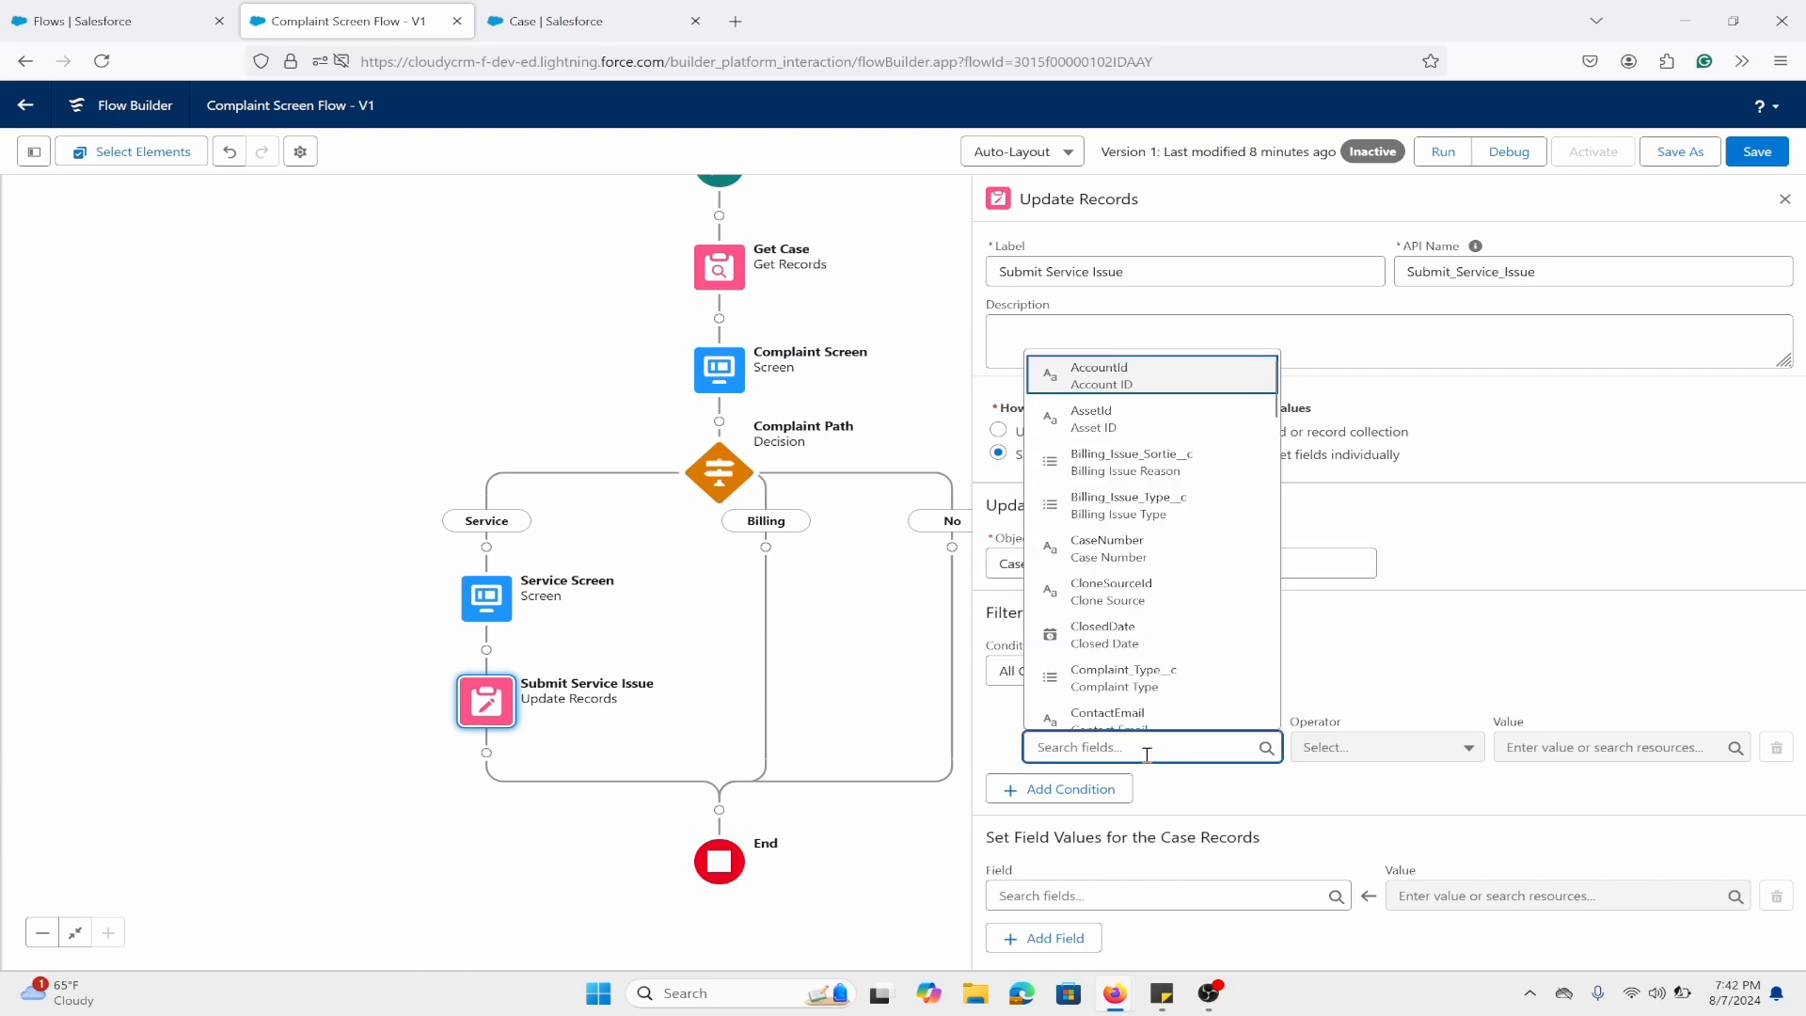
type("Id")
left_click(1157, 635)
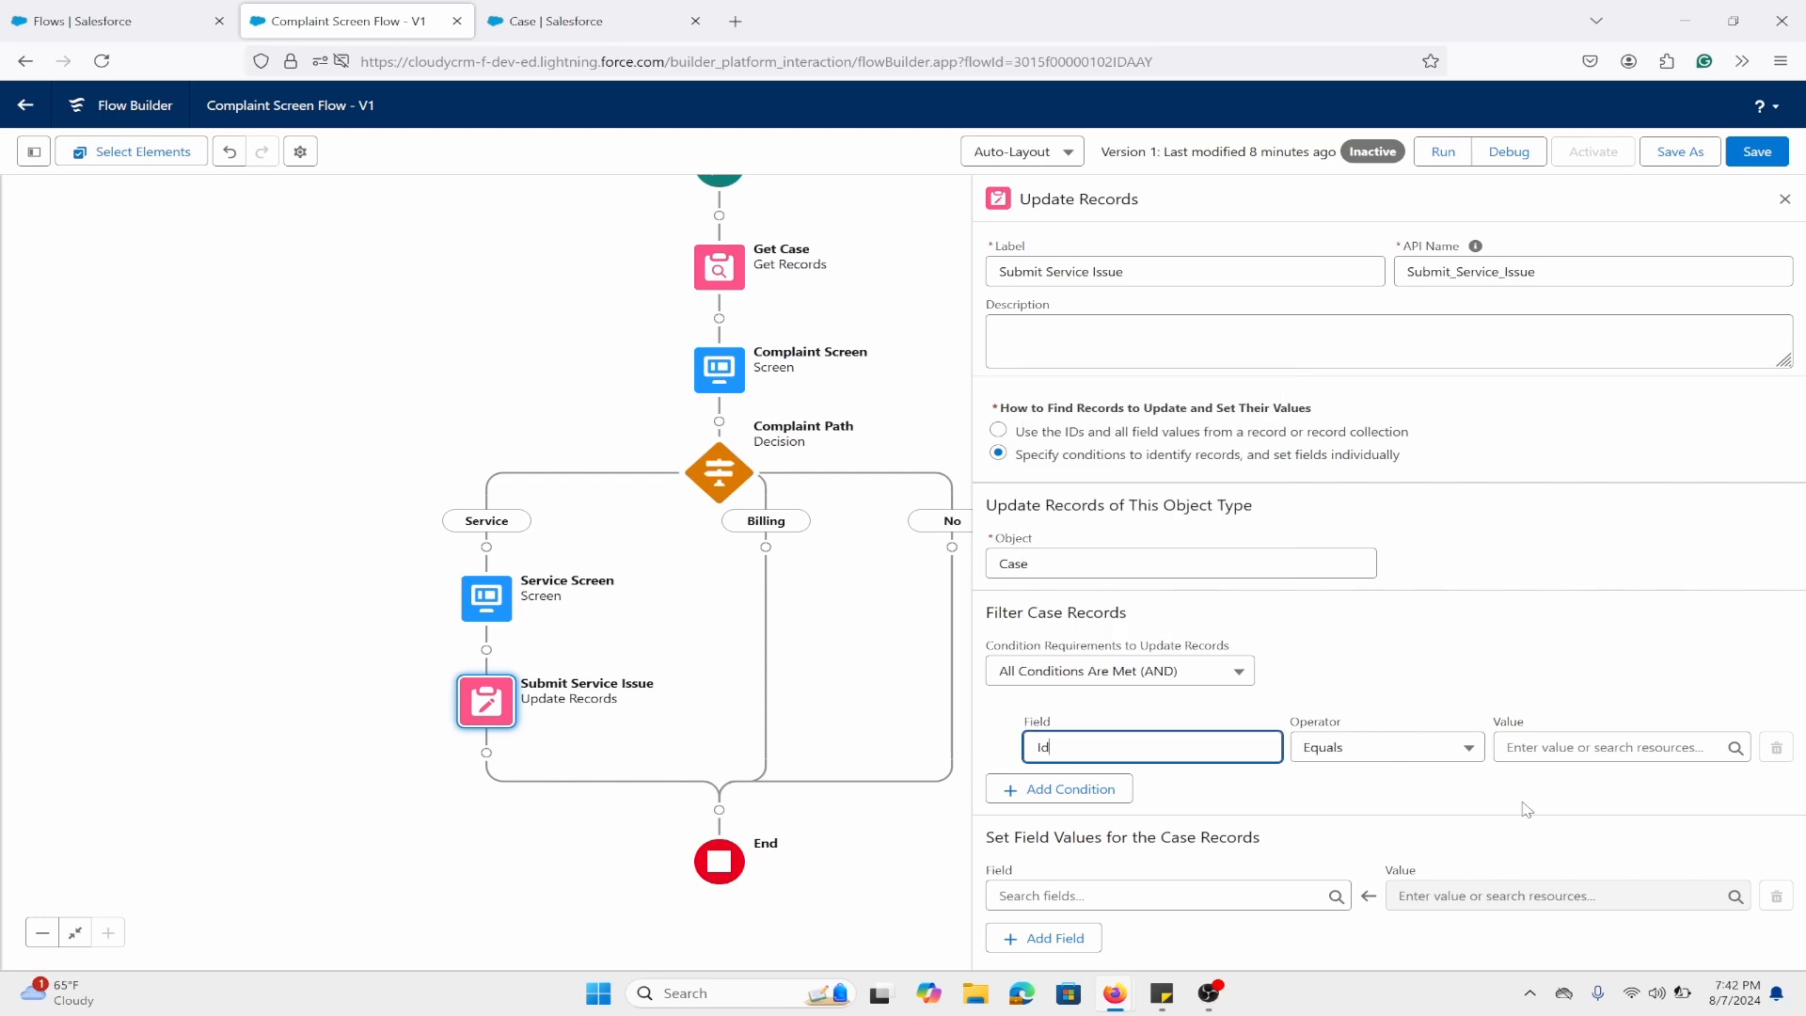
left_click(1618, 744)
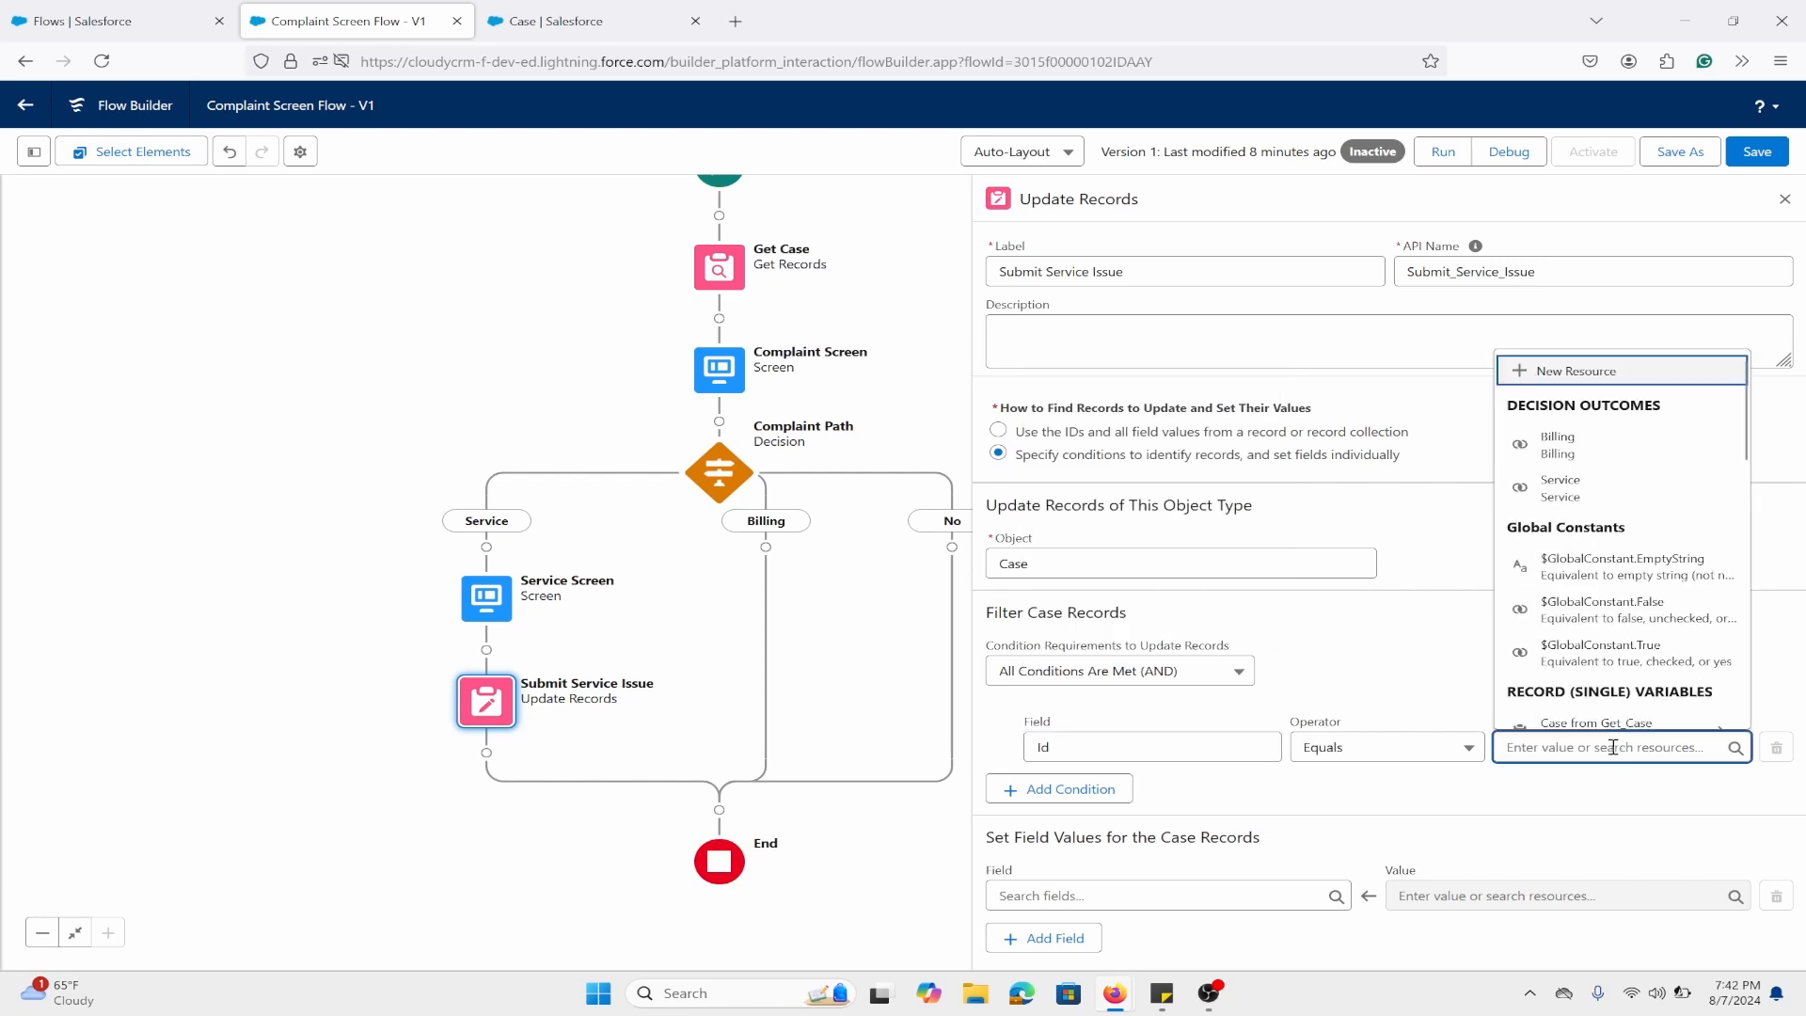
scroll(1632, 658, "down", 2)
left_click(1651, 559)
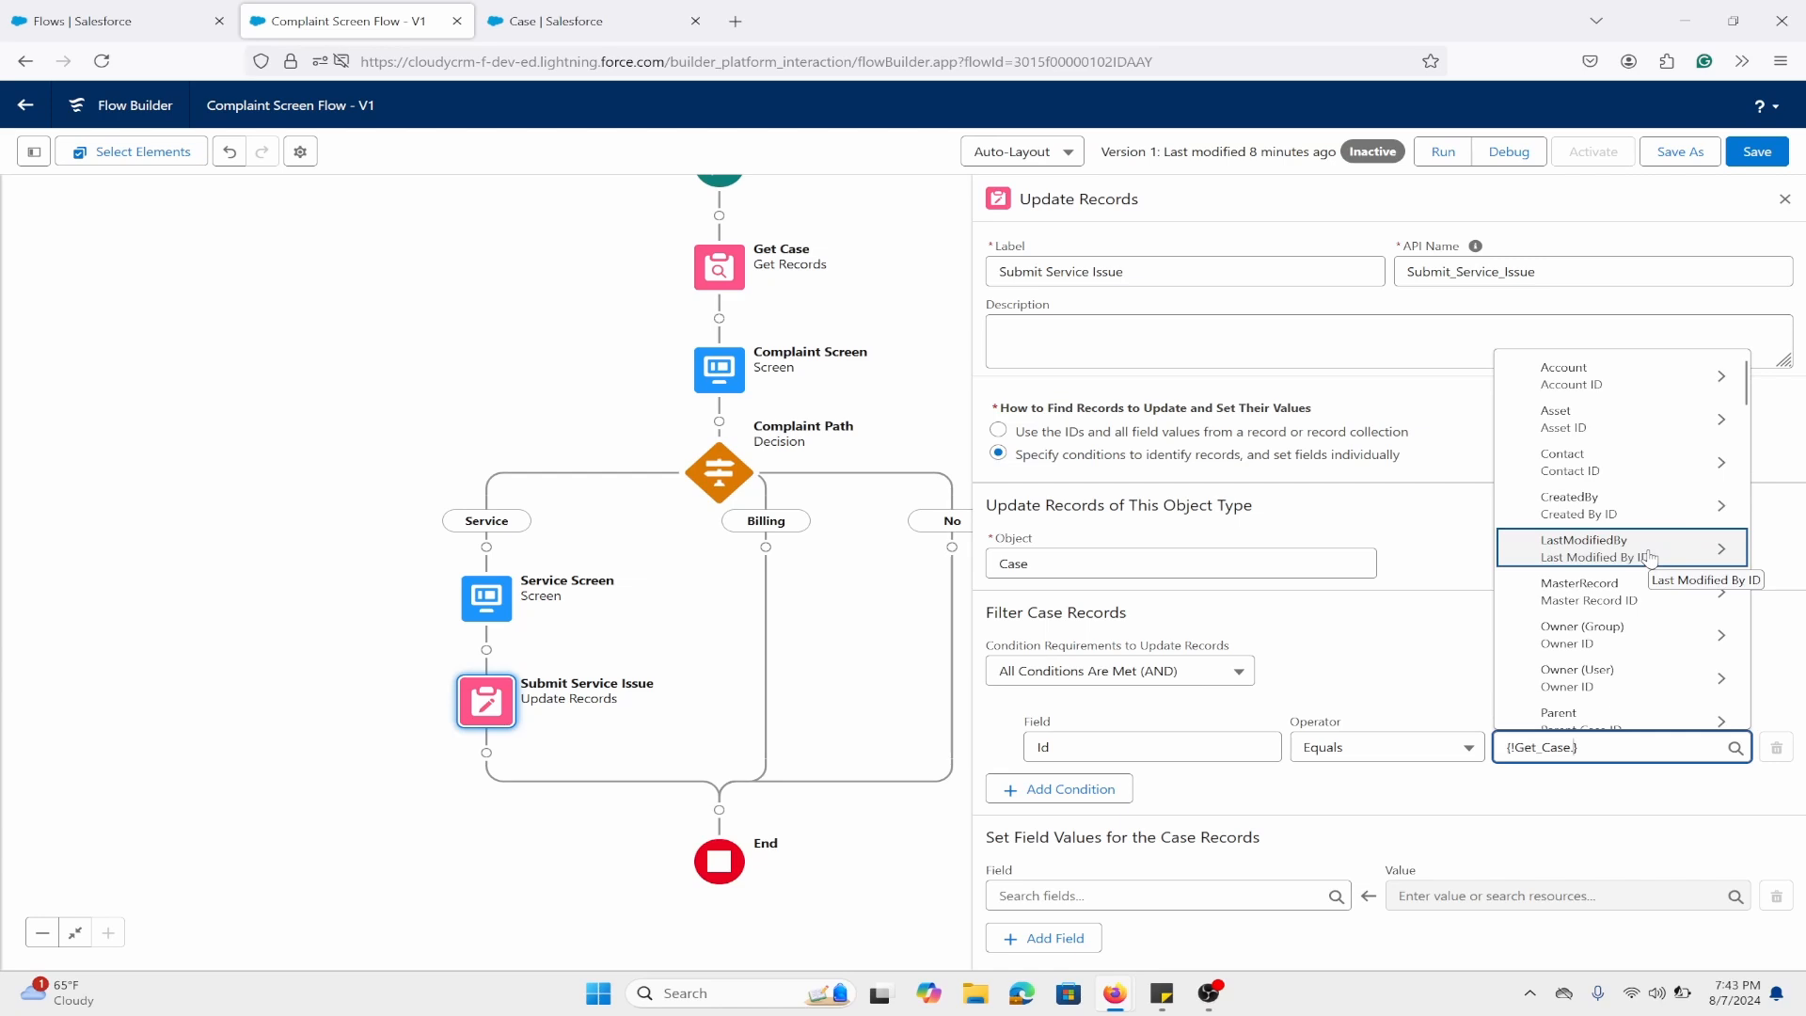
type("id")
scroll(1674, 557, "down", 2)
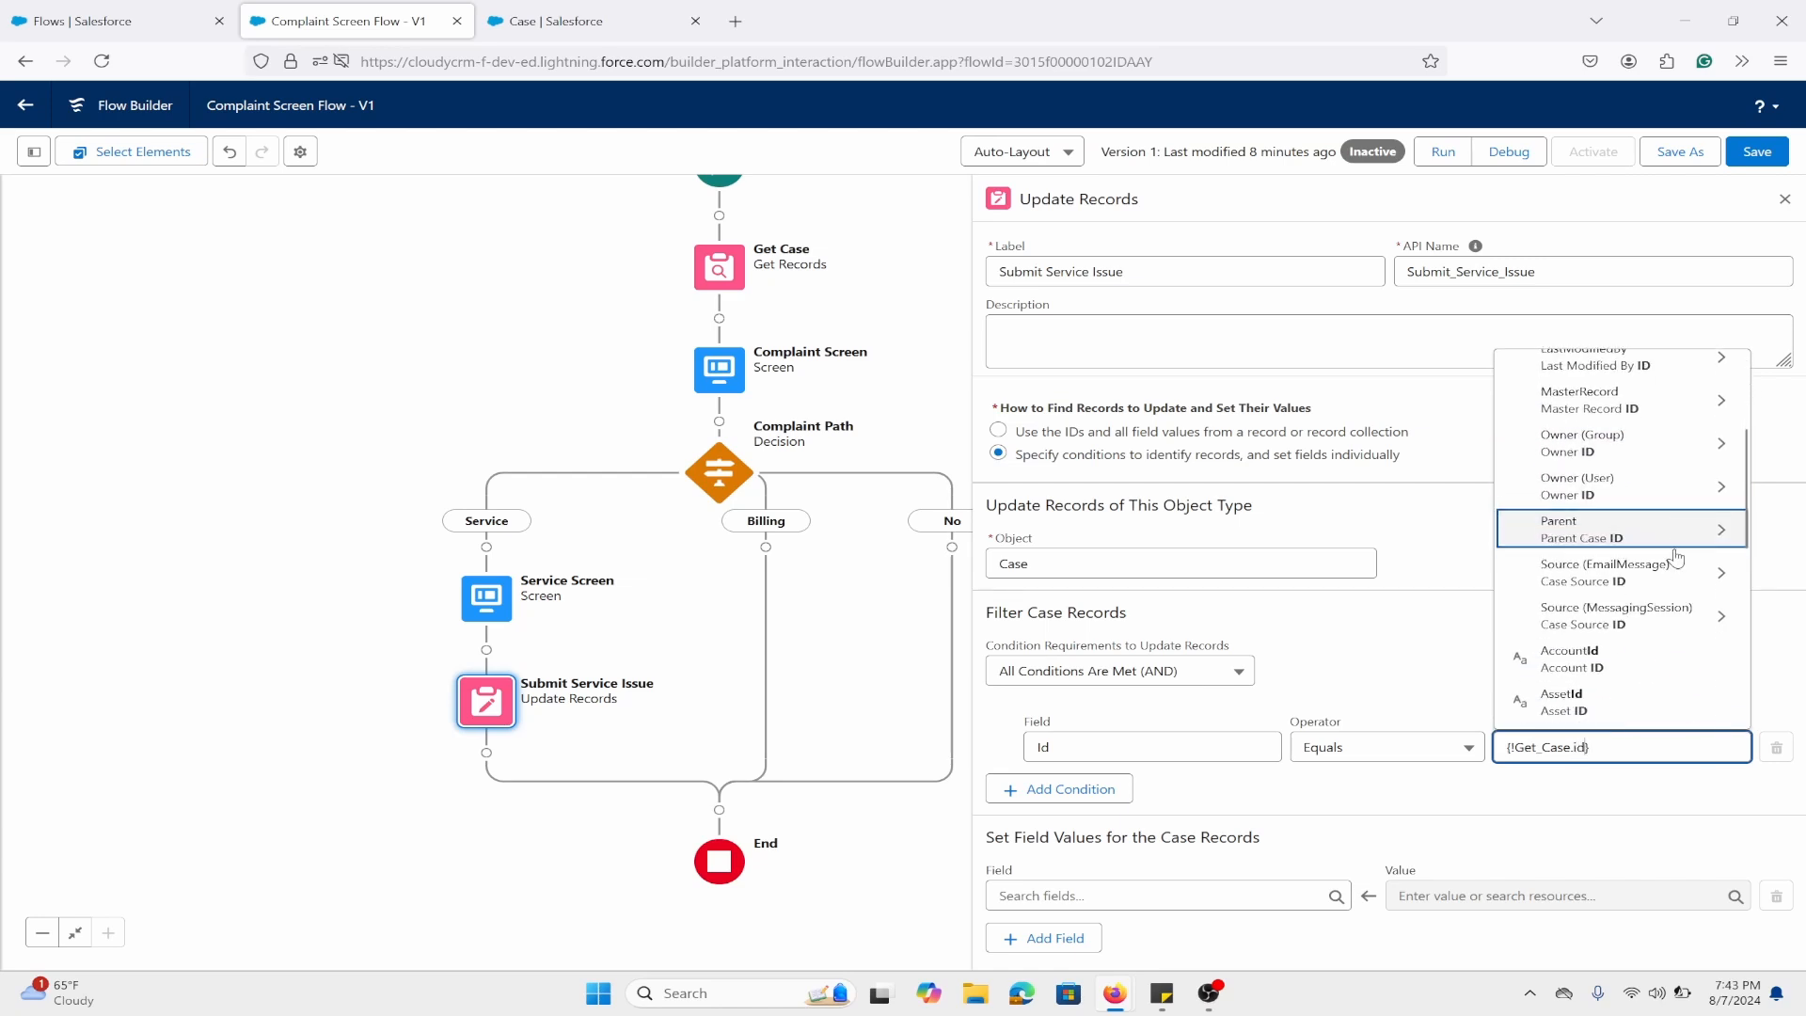
scroll(1677, 557, "up", 4)
left_click(1614, 564)
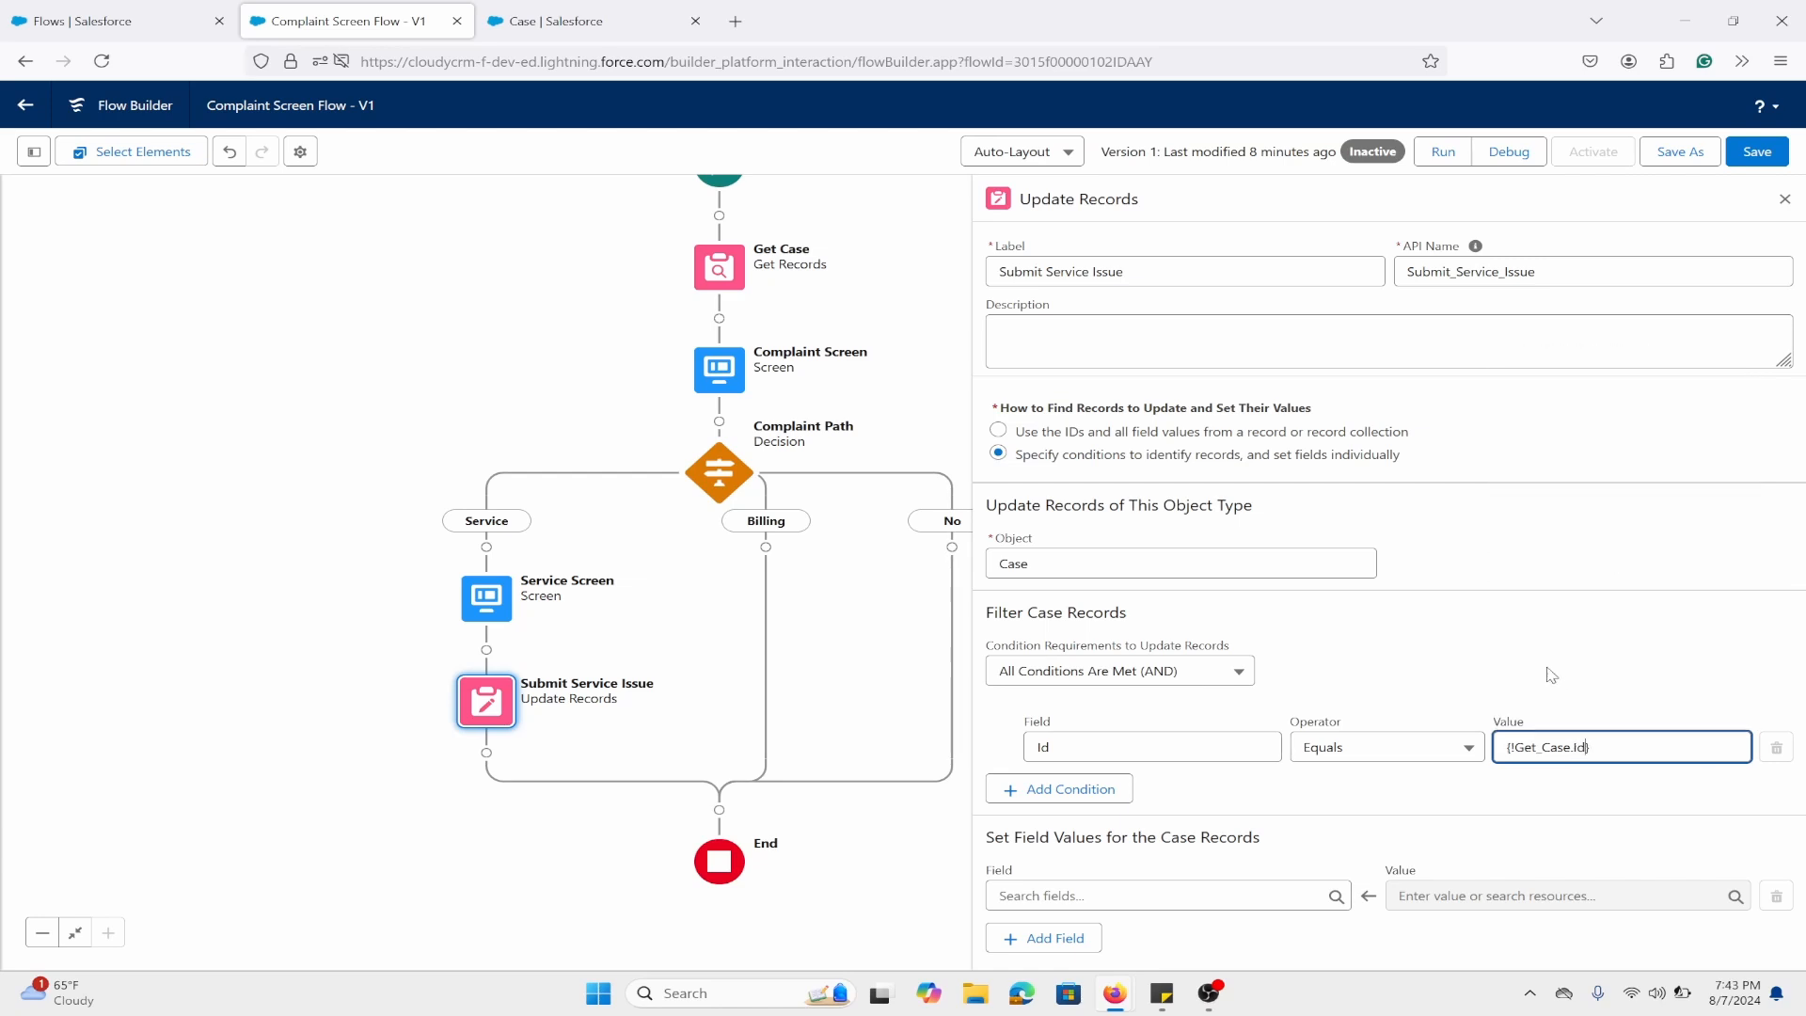
left_click(1550, 675)
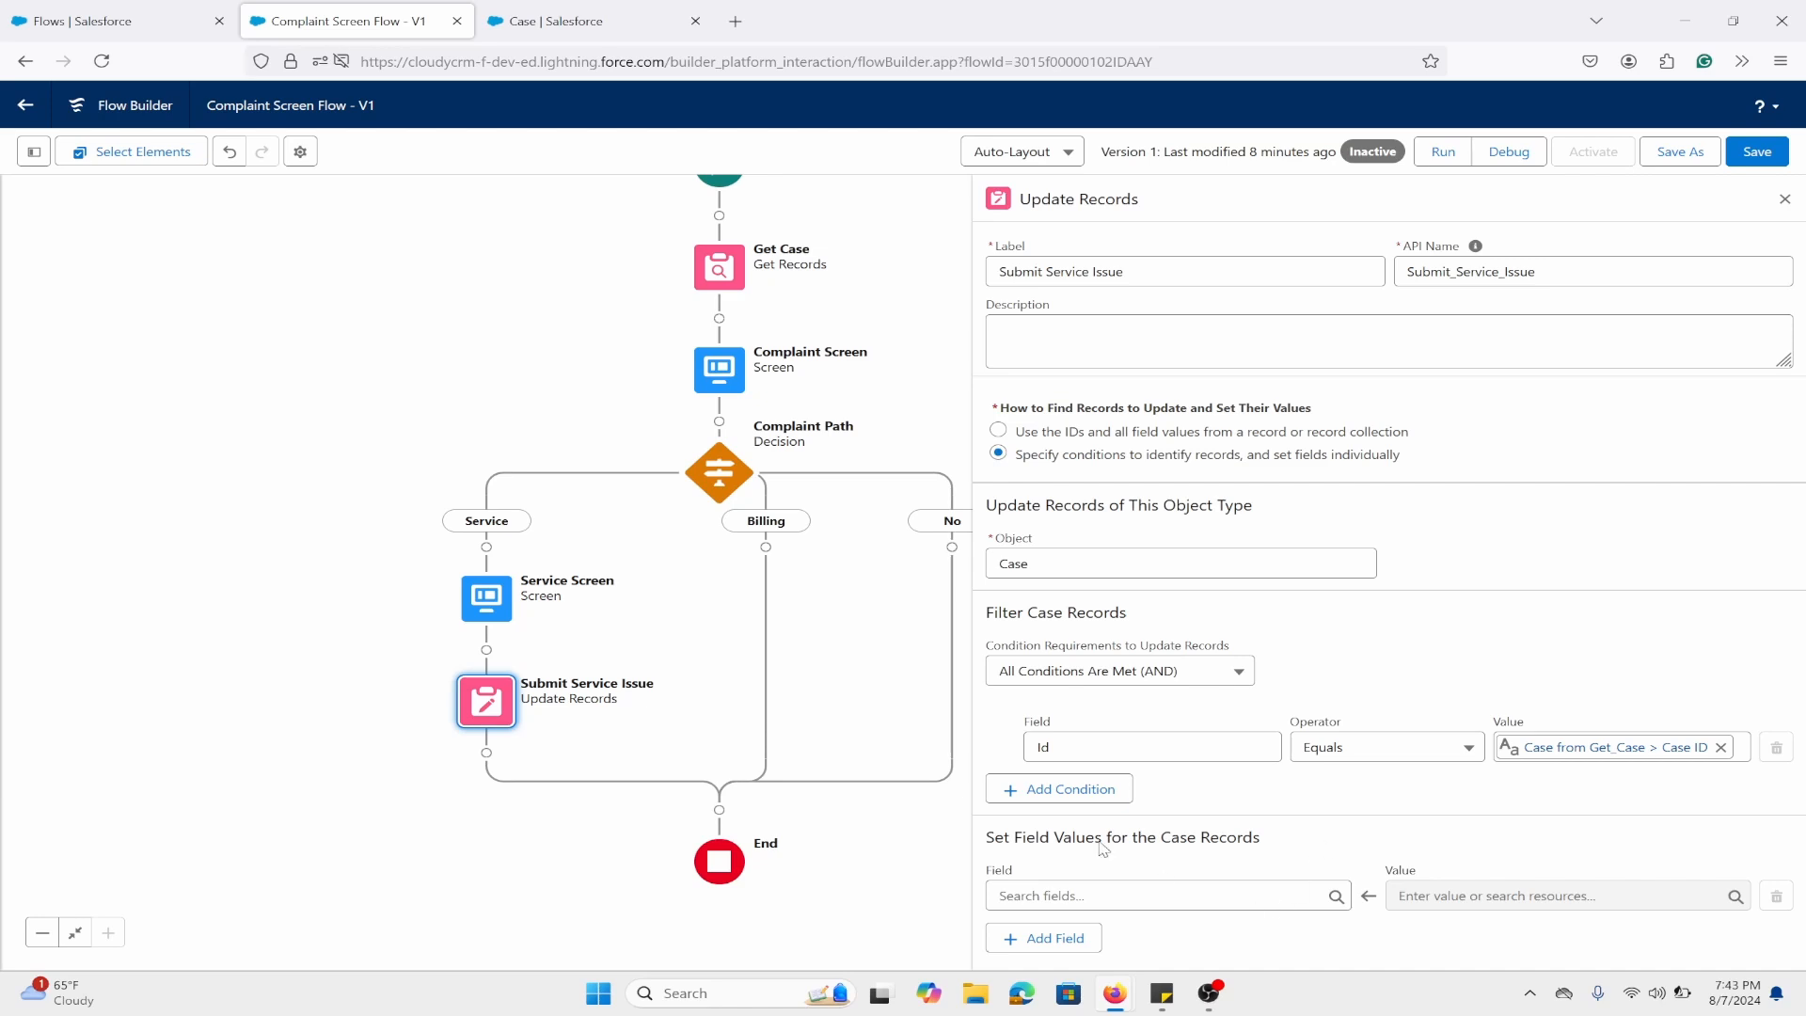
Set the Case field Complaint_Type__c to the Complaint_Type screen component's value.
left_click(1156, 903)
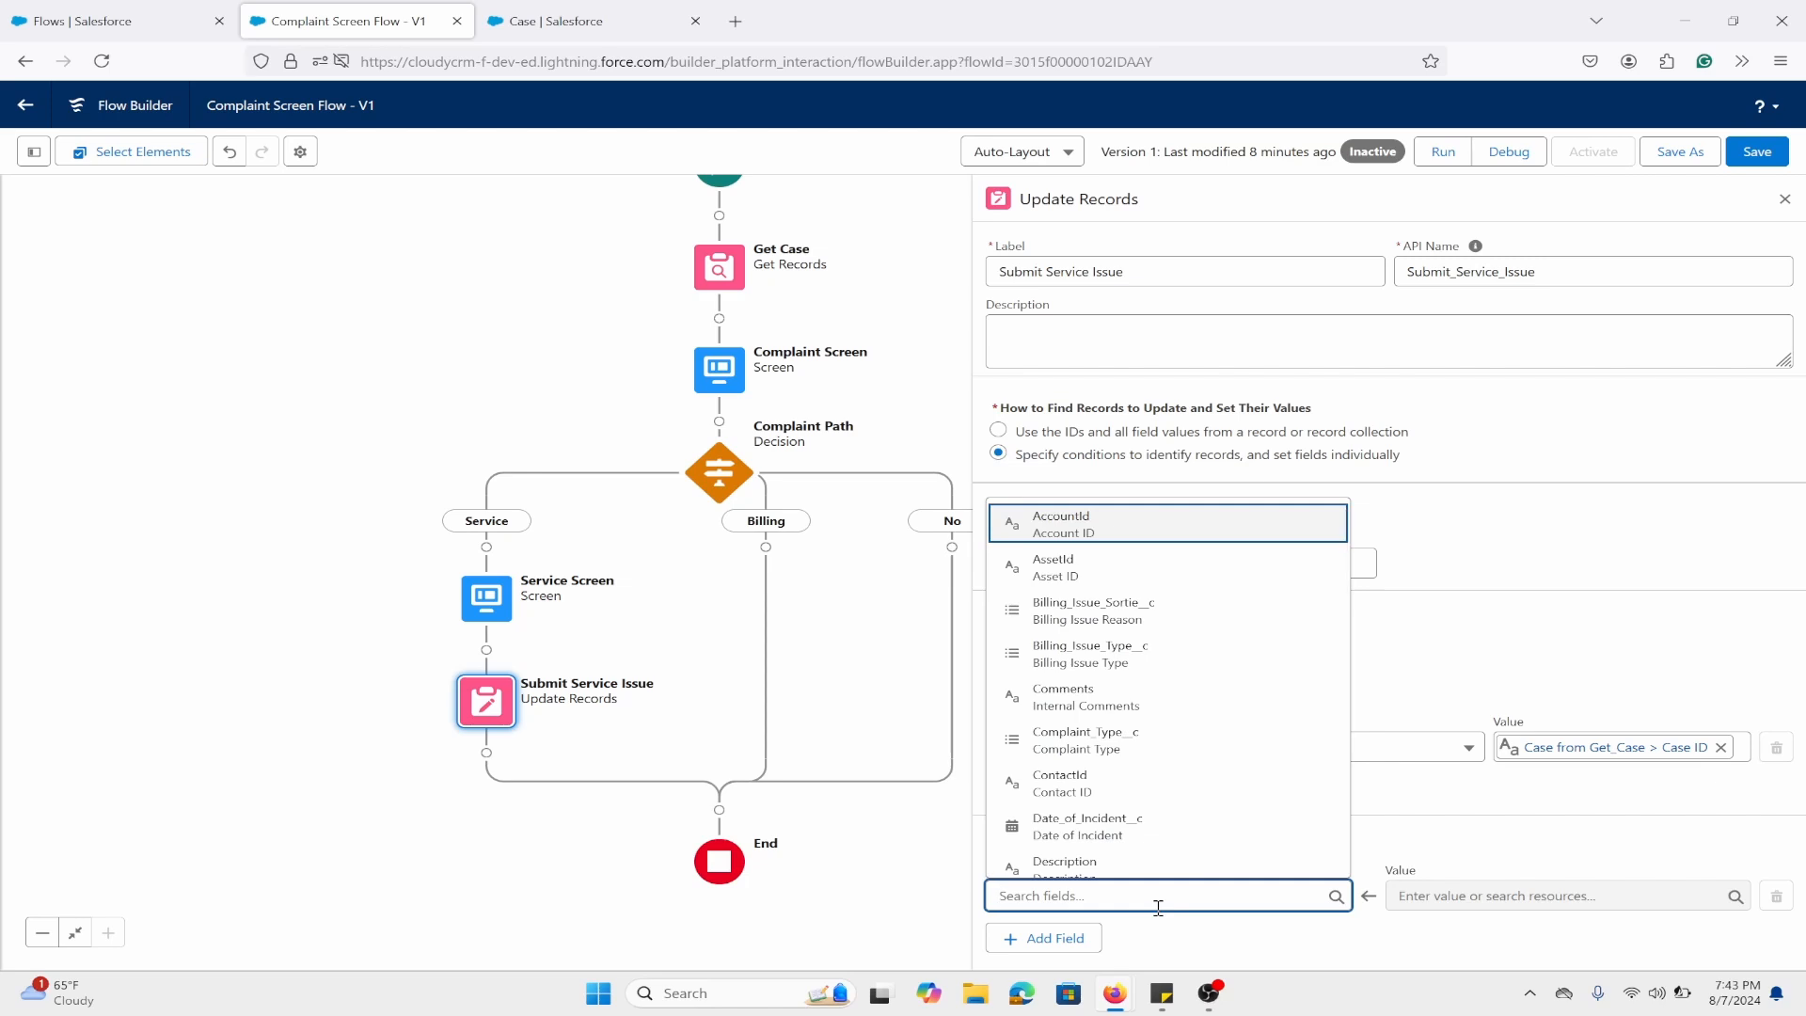
left_click(1162, 753)
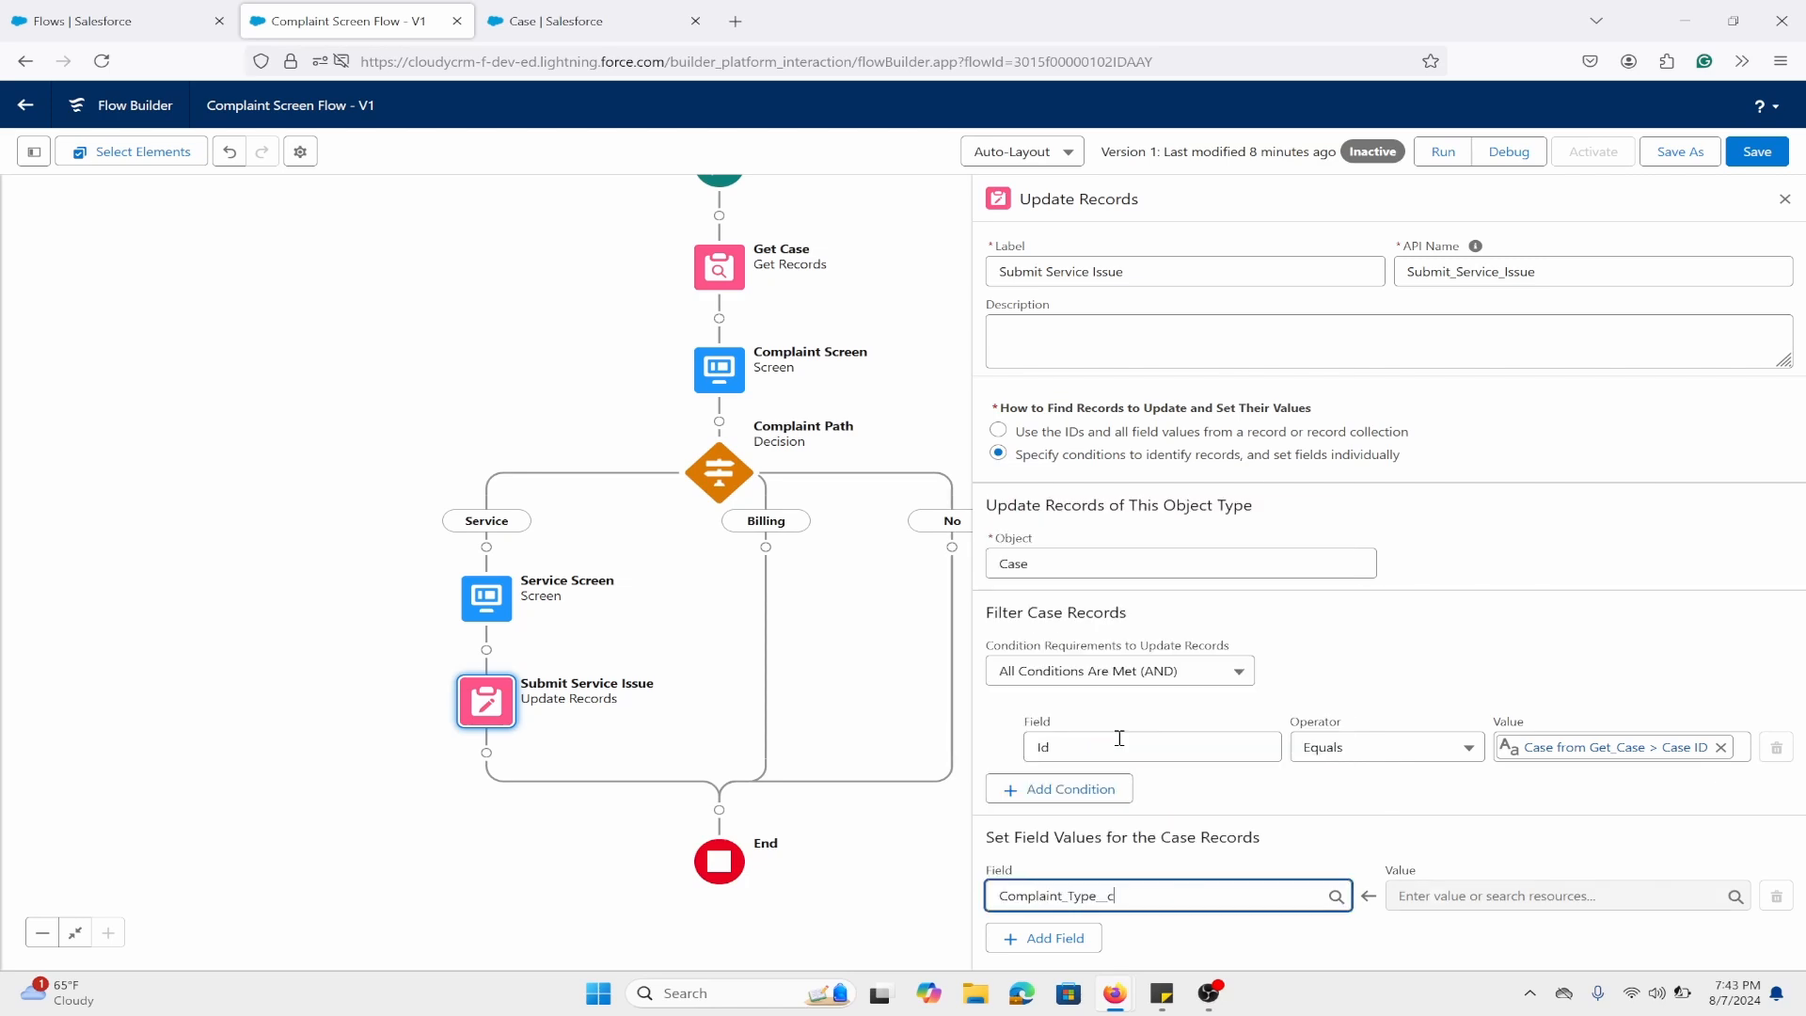
left_click(1508, 894)
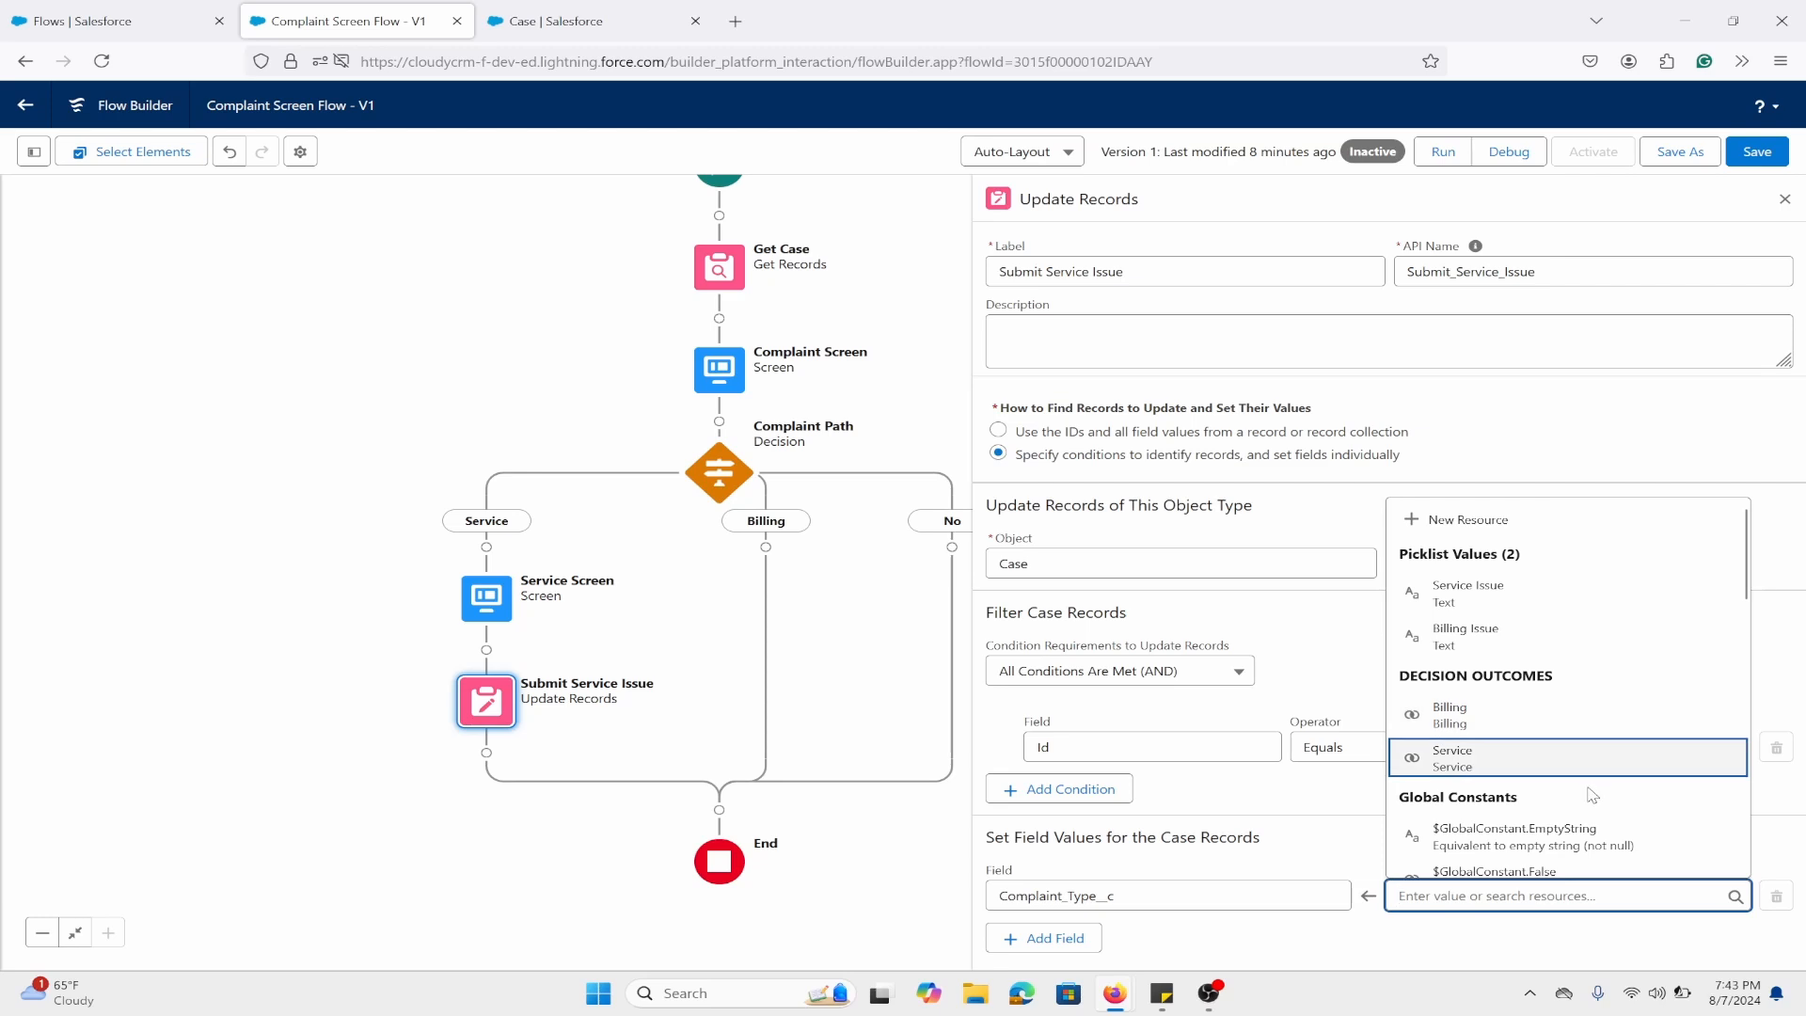
scroll(1593, 795, "down", 5)
left_click(1493, 586)
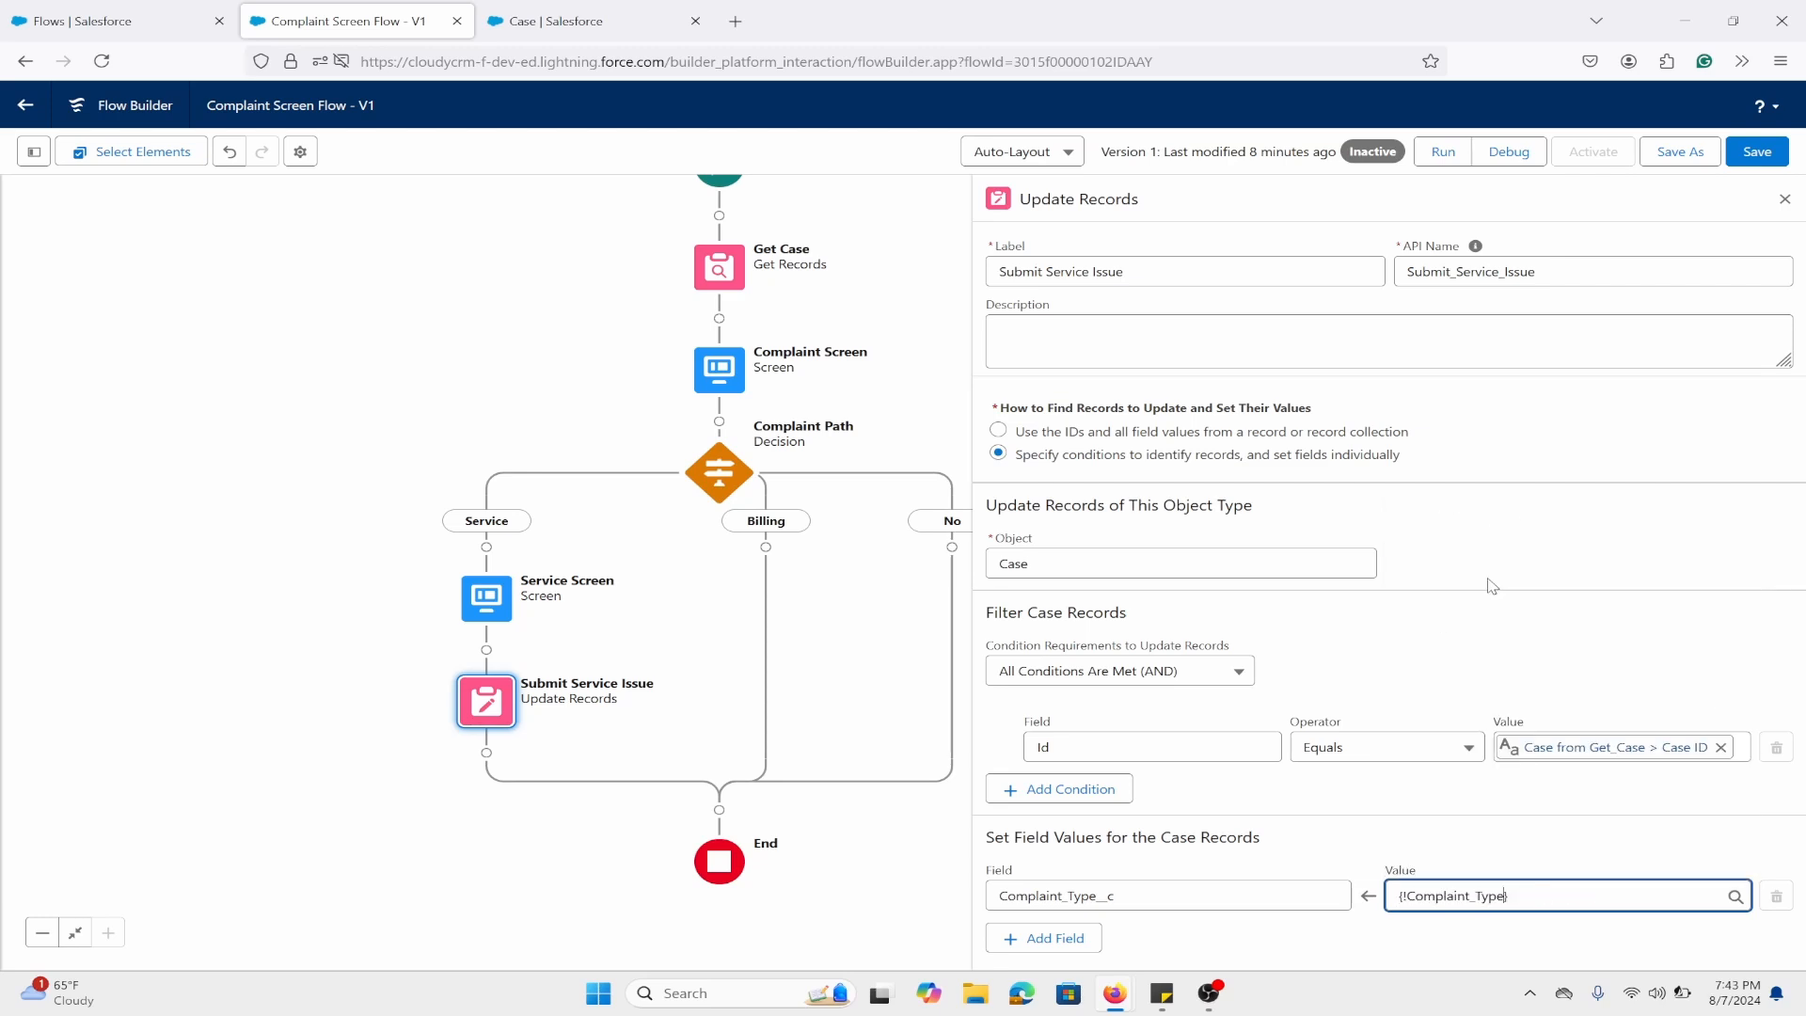
left_click(1332, 838)
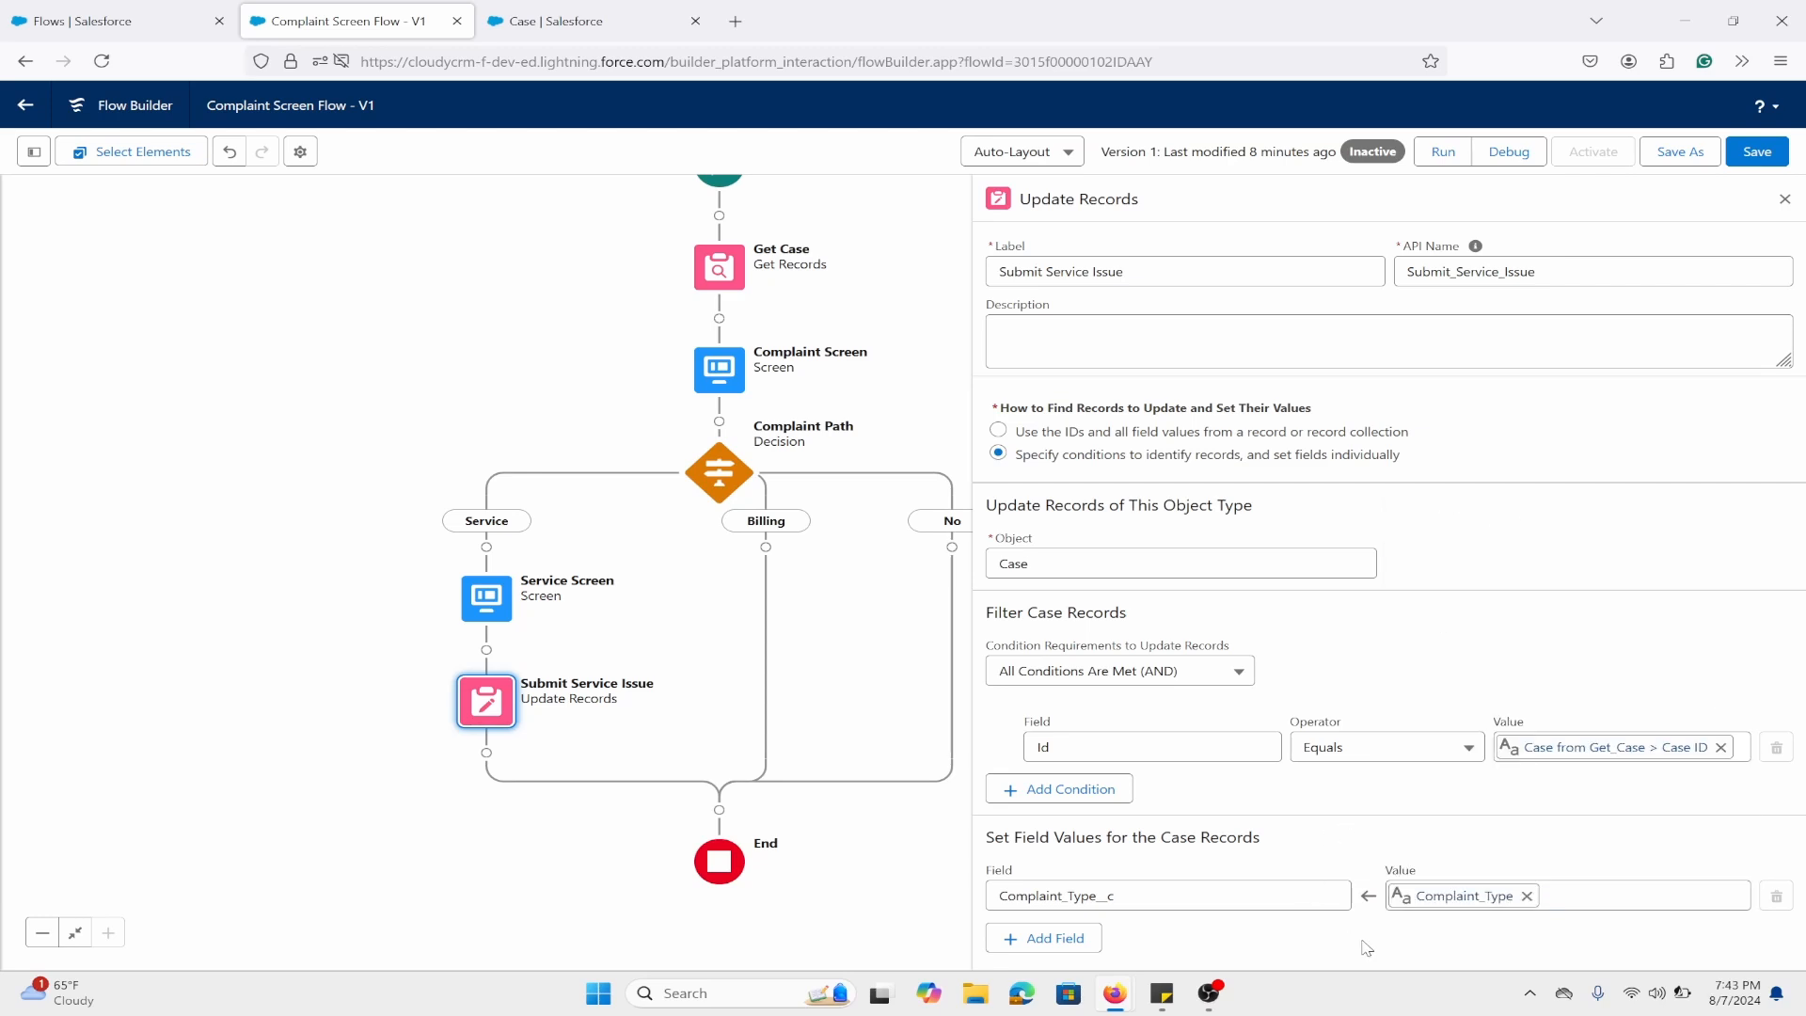
Add a second field assignment that sets Date_of_Incident__c to the Date_of_Incident screen component.
left_click(1040, 938)
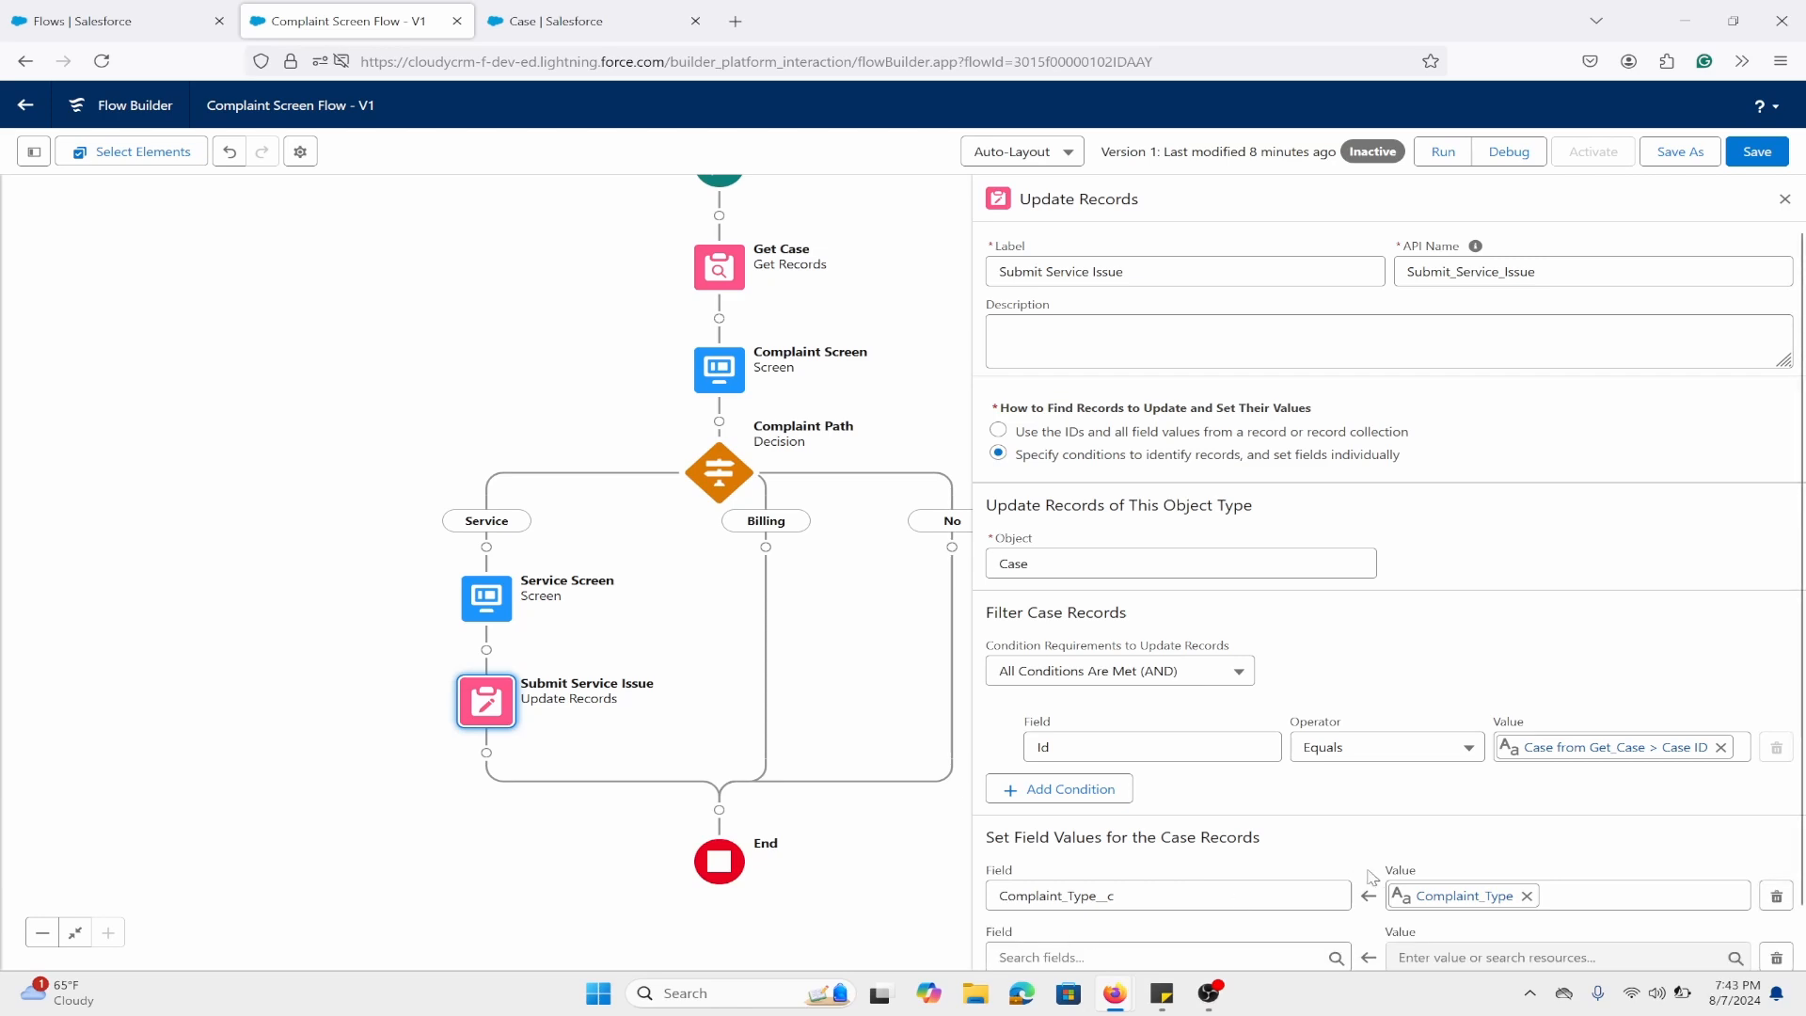
scroll(1175, 927, "down", 1)
left_click(1171, 909)
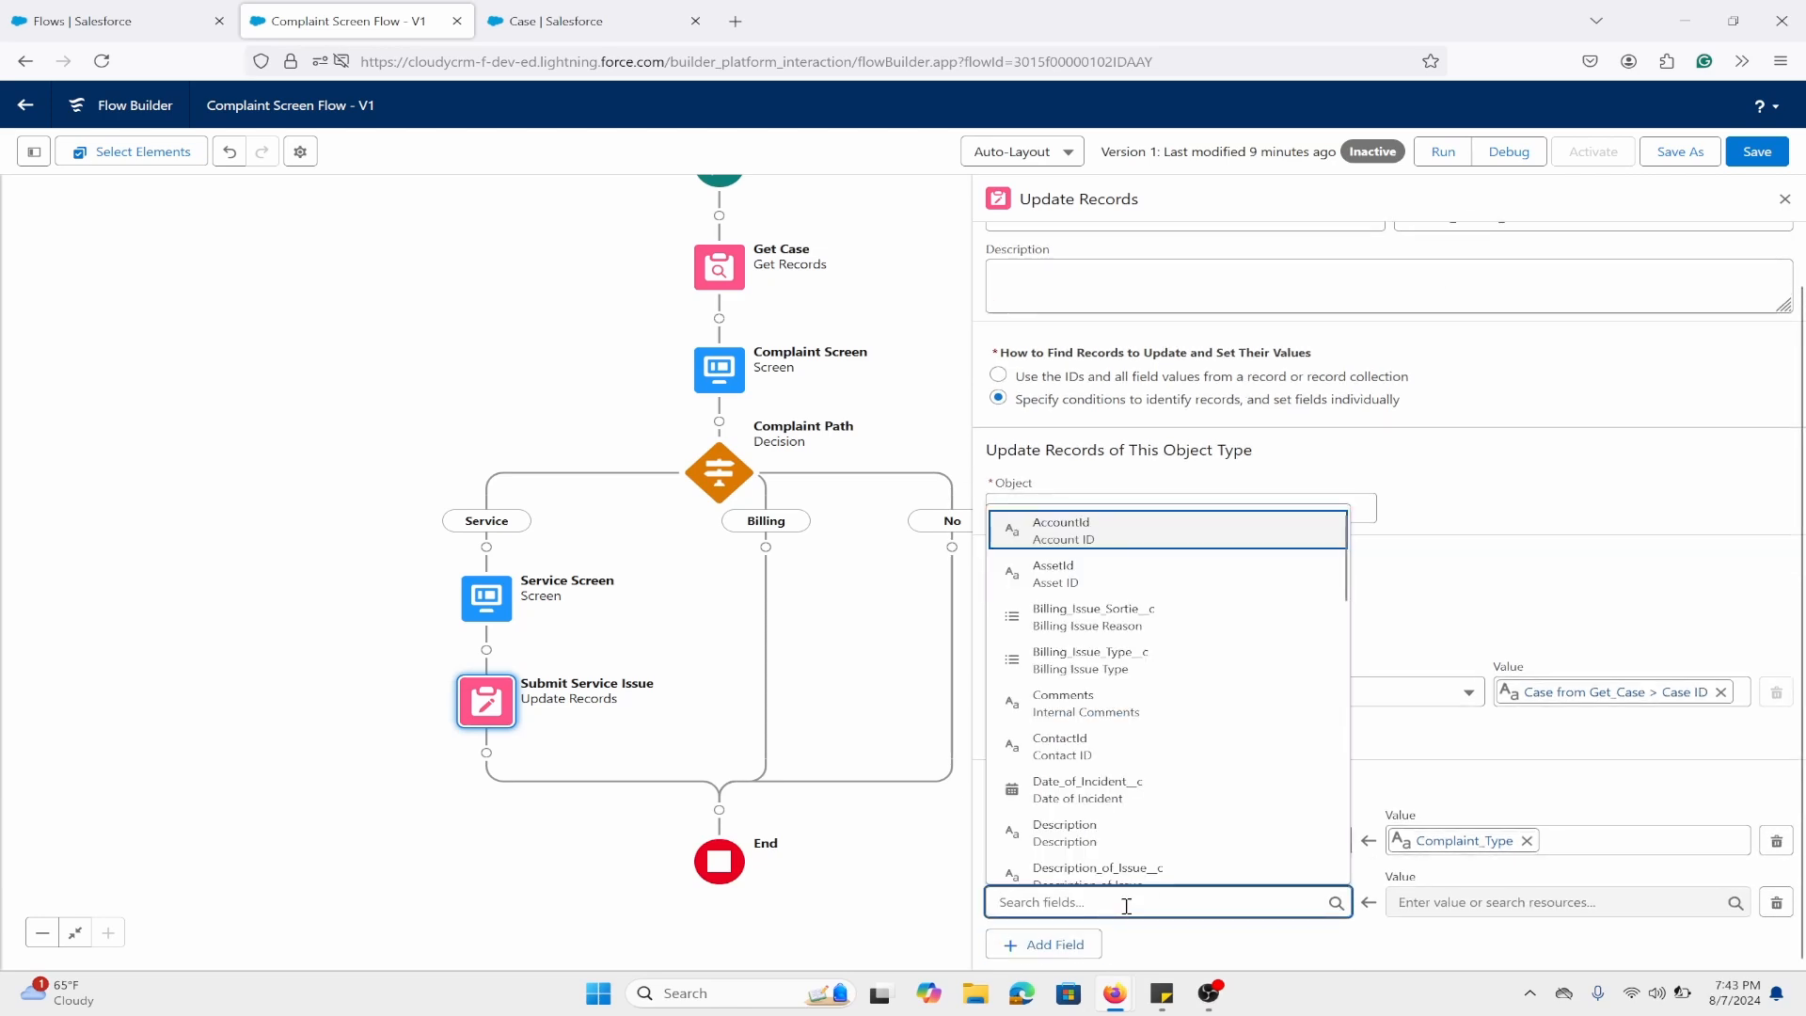
type("date")
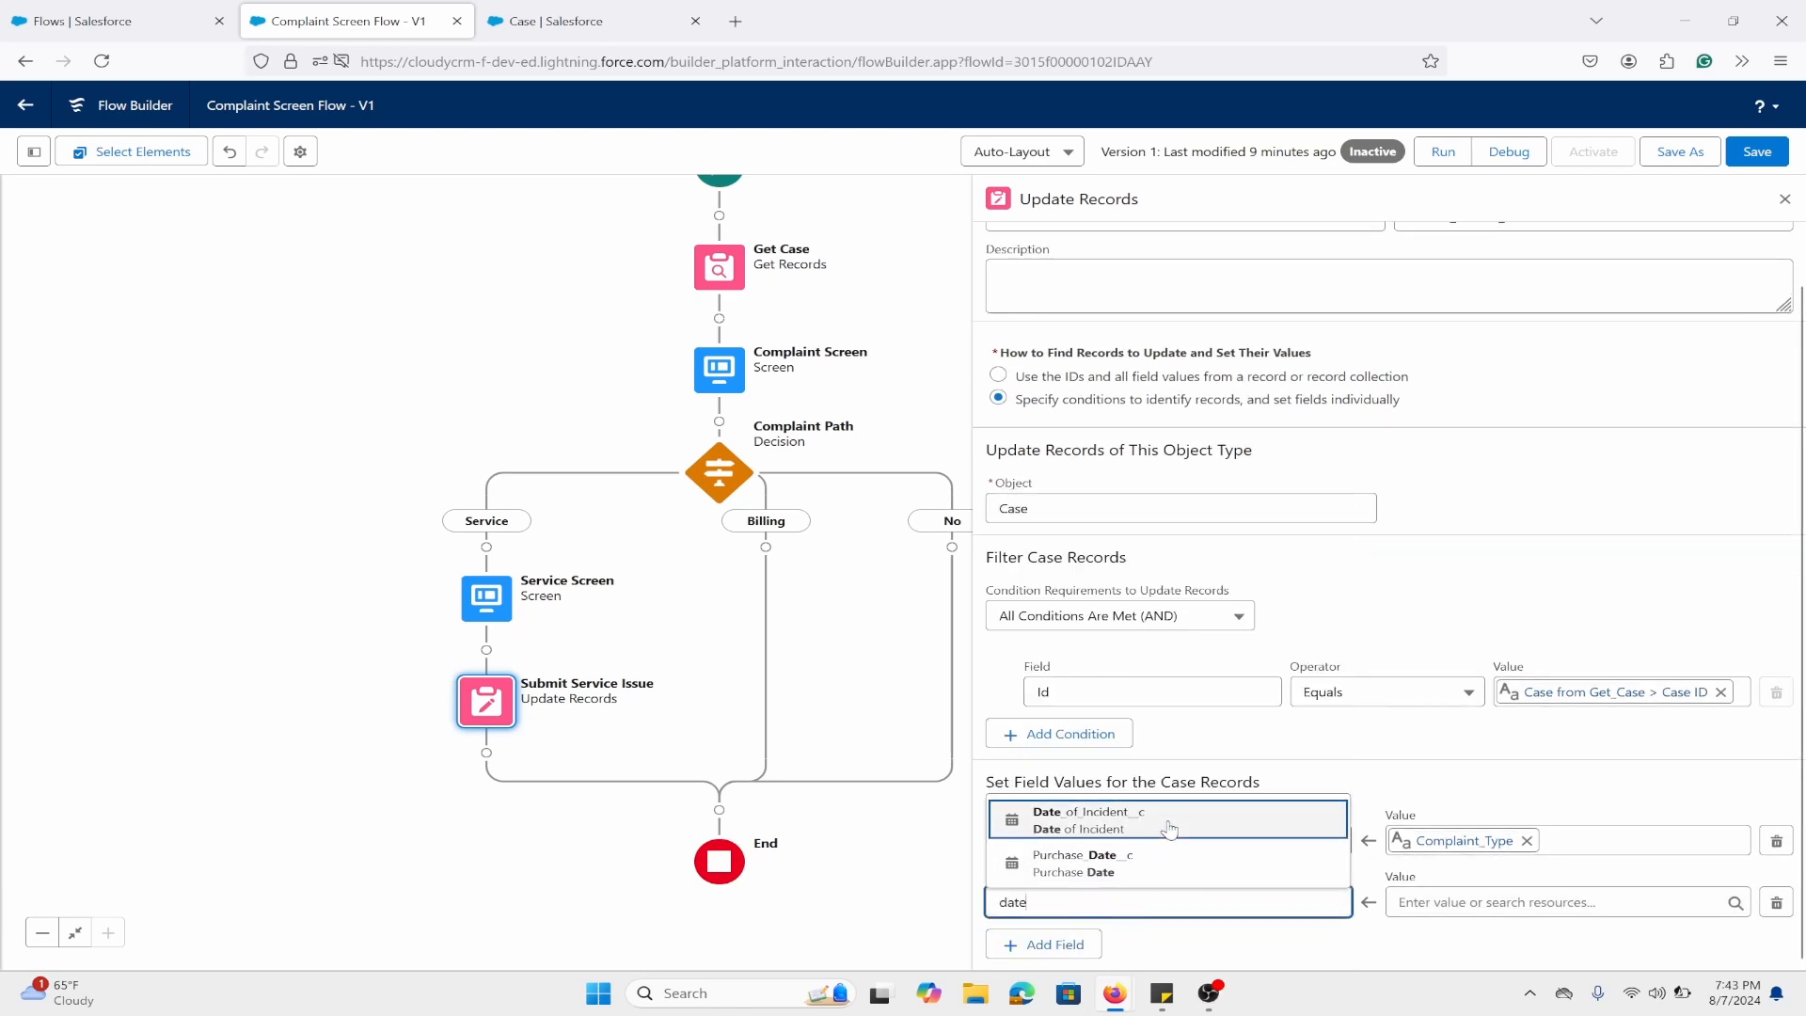
left_click(1169, 829)
left_click(1531, 905)
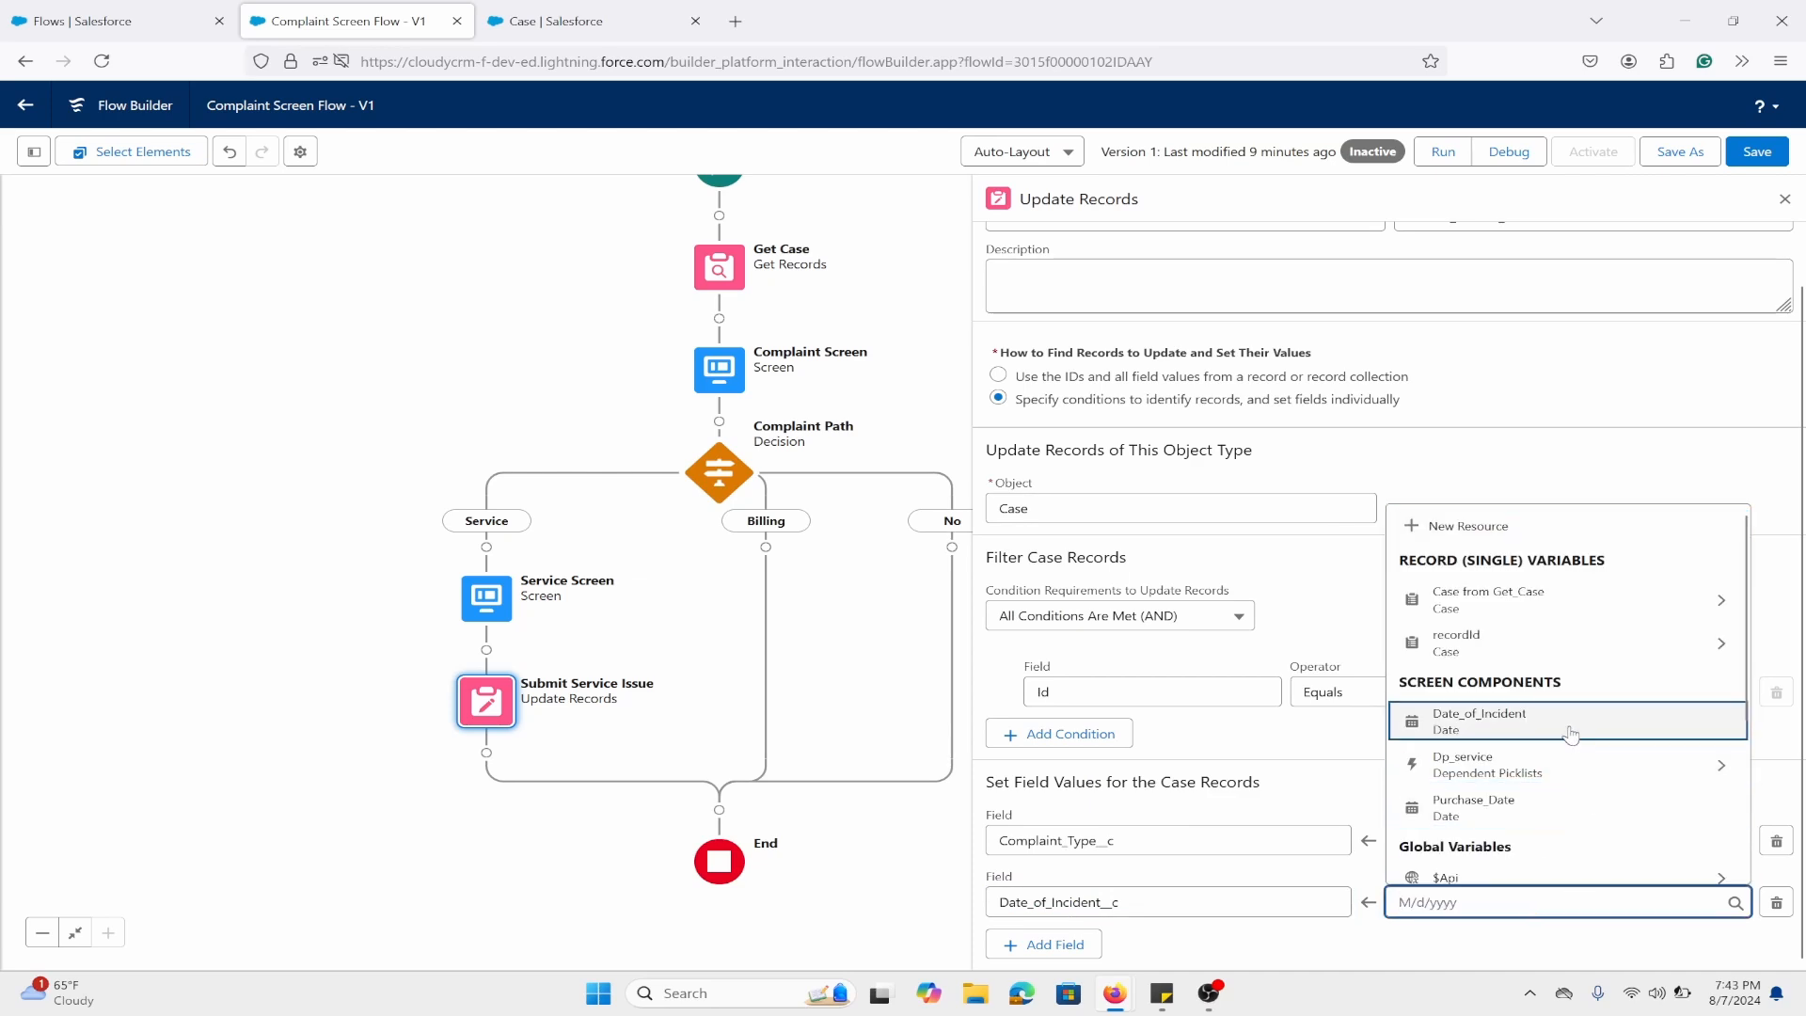
left_click(1486, 733)
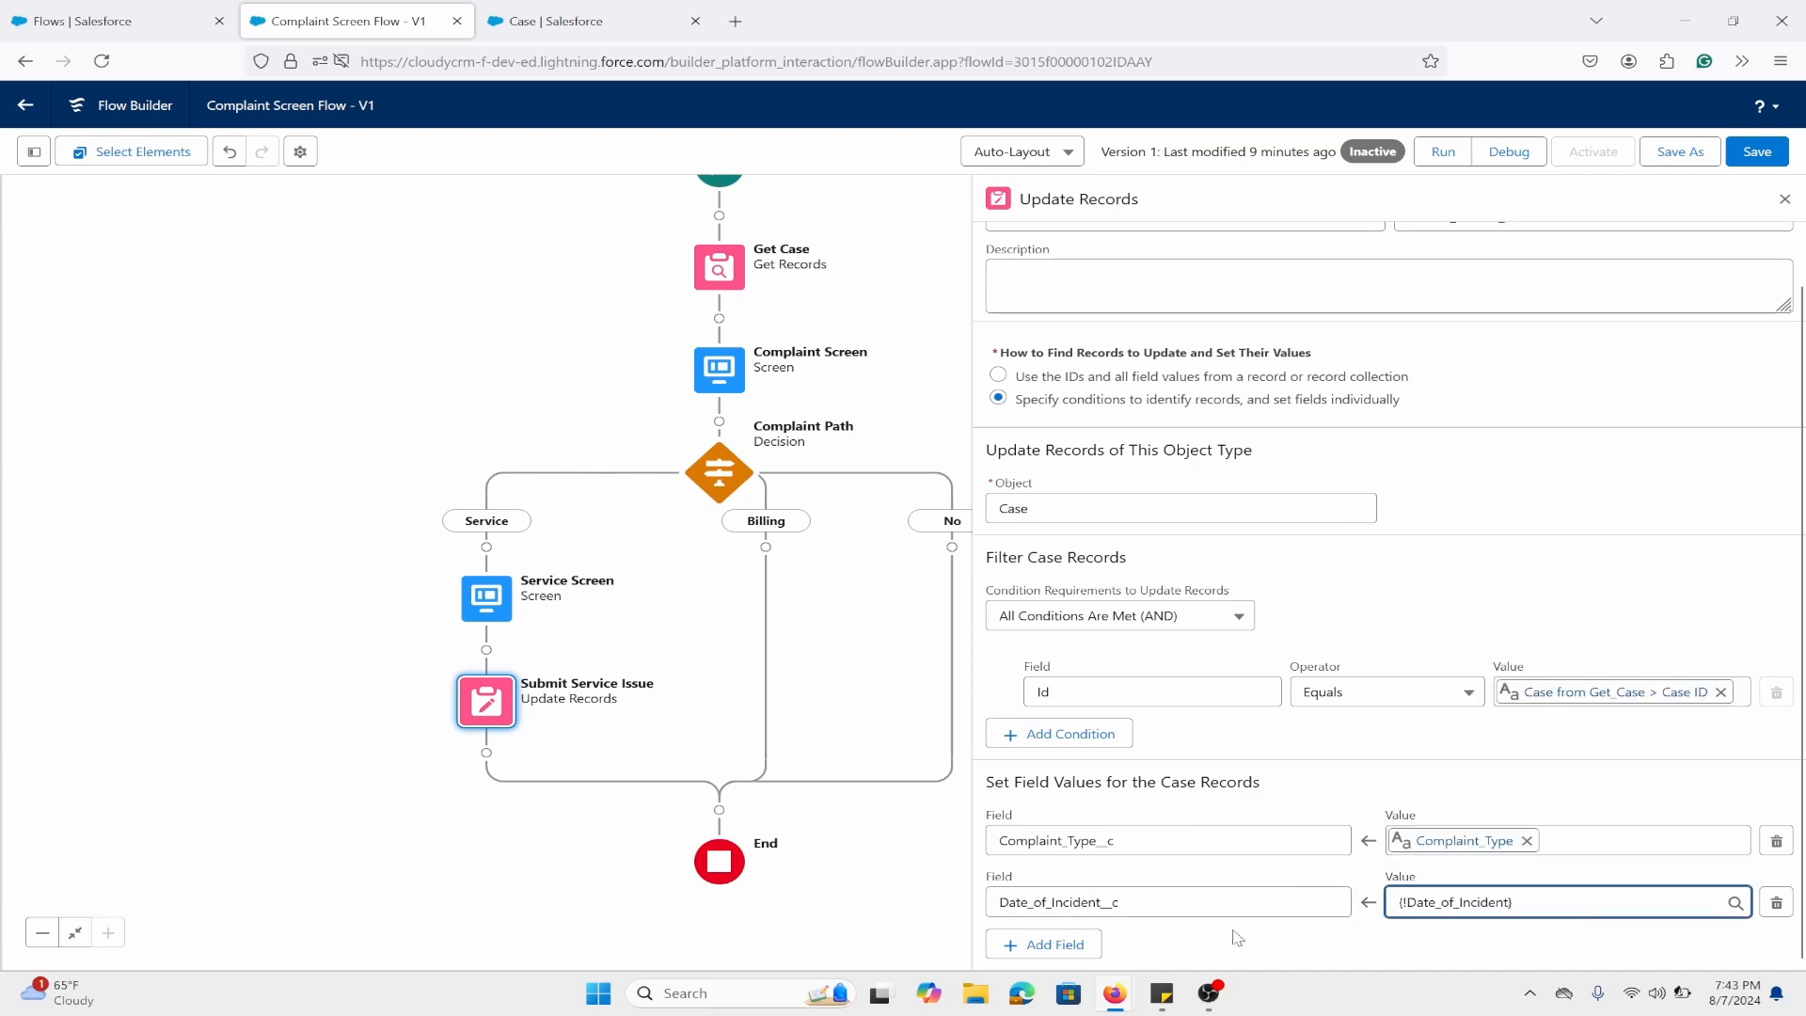
Add another field assignment that sets Description_of_Issue__c to the Description_of_Issue screen component.
left_click(1084, 945)
scroll(1179, 877, "down", 1)
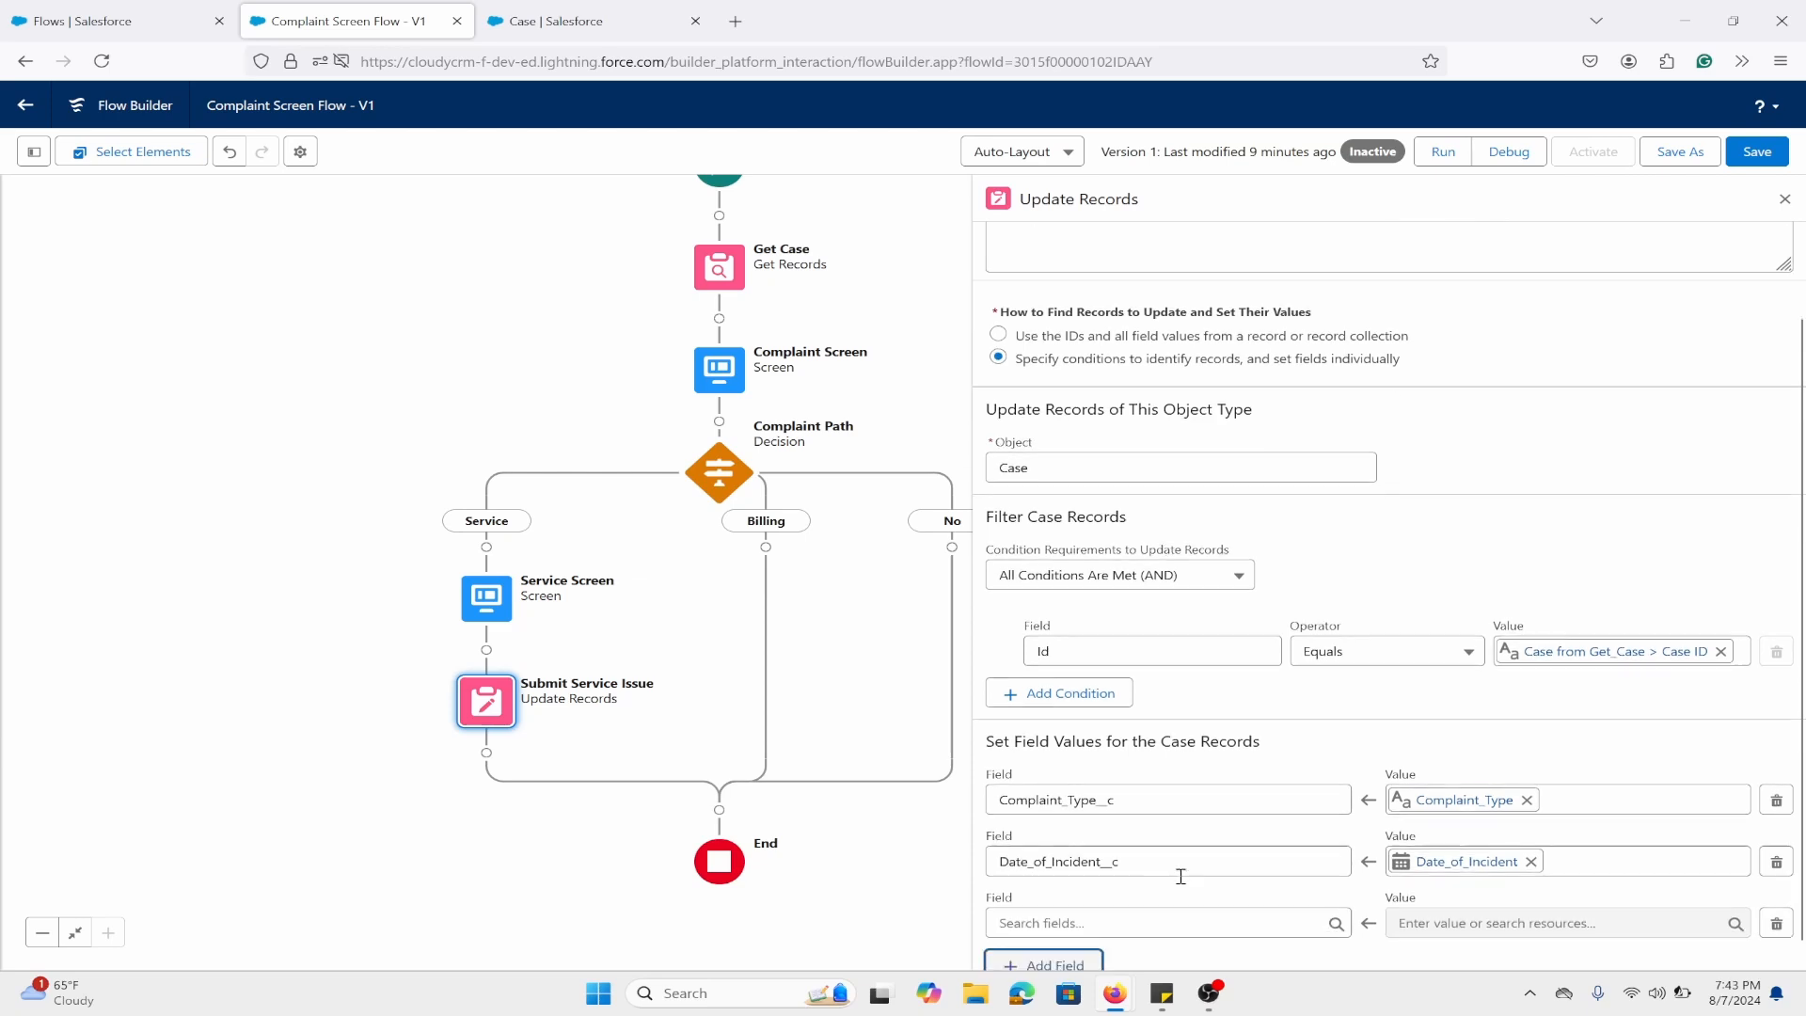
left_click(1157, 905)
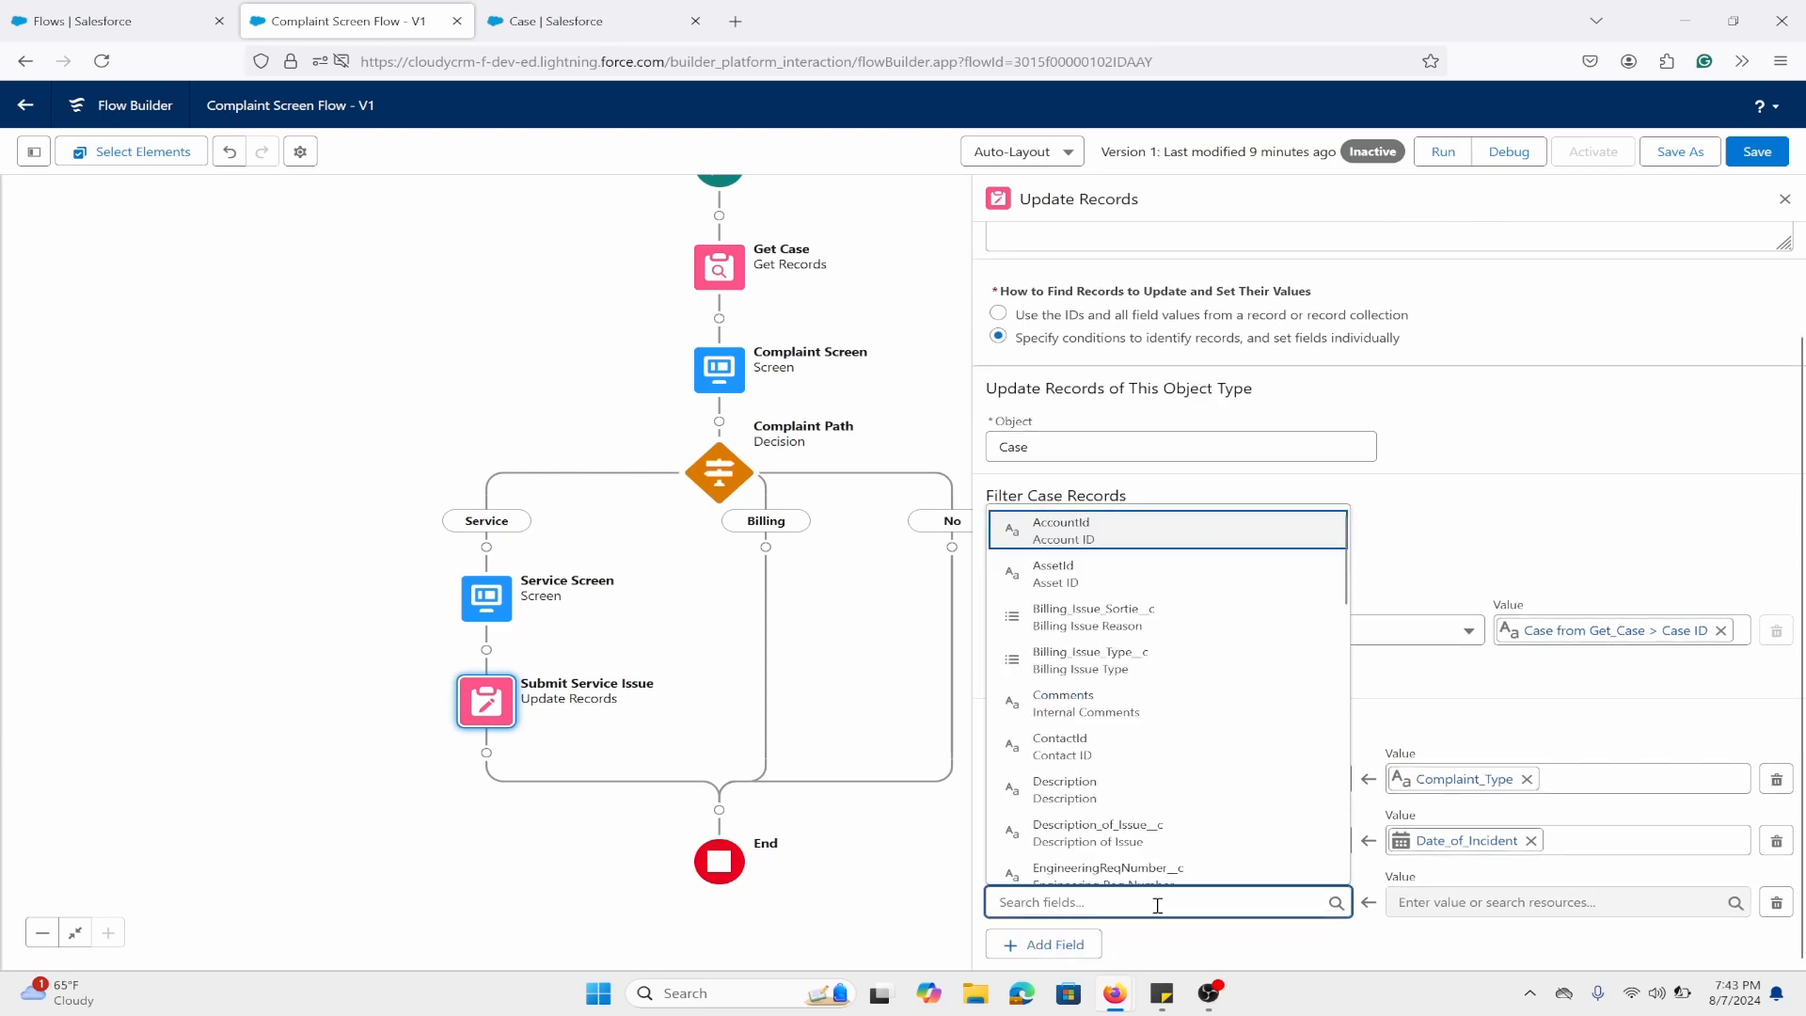
type("Desc")
left_click(1160, 738)
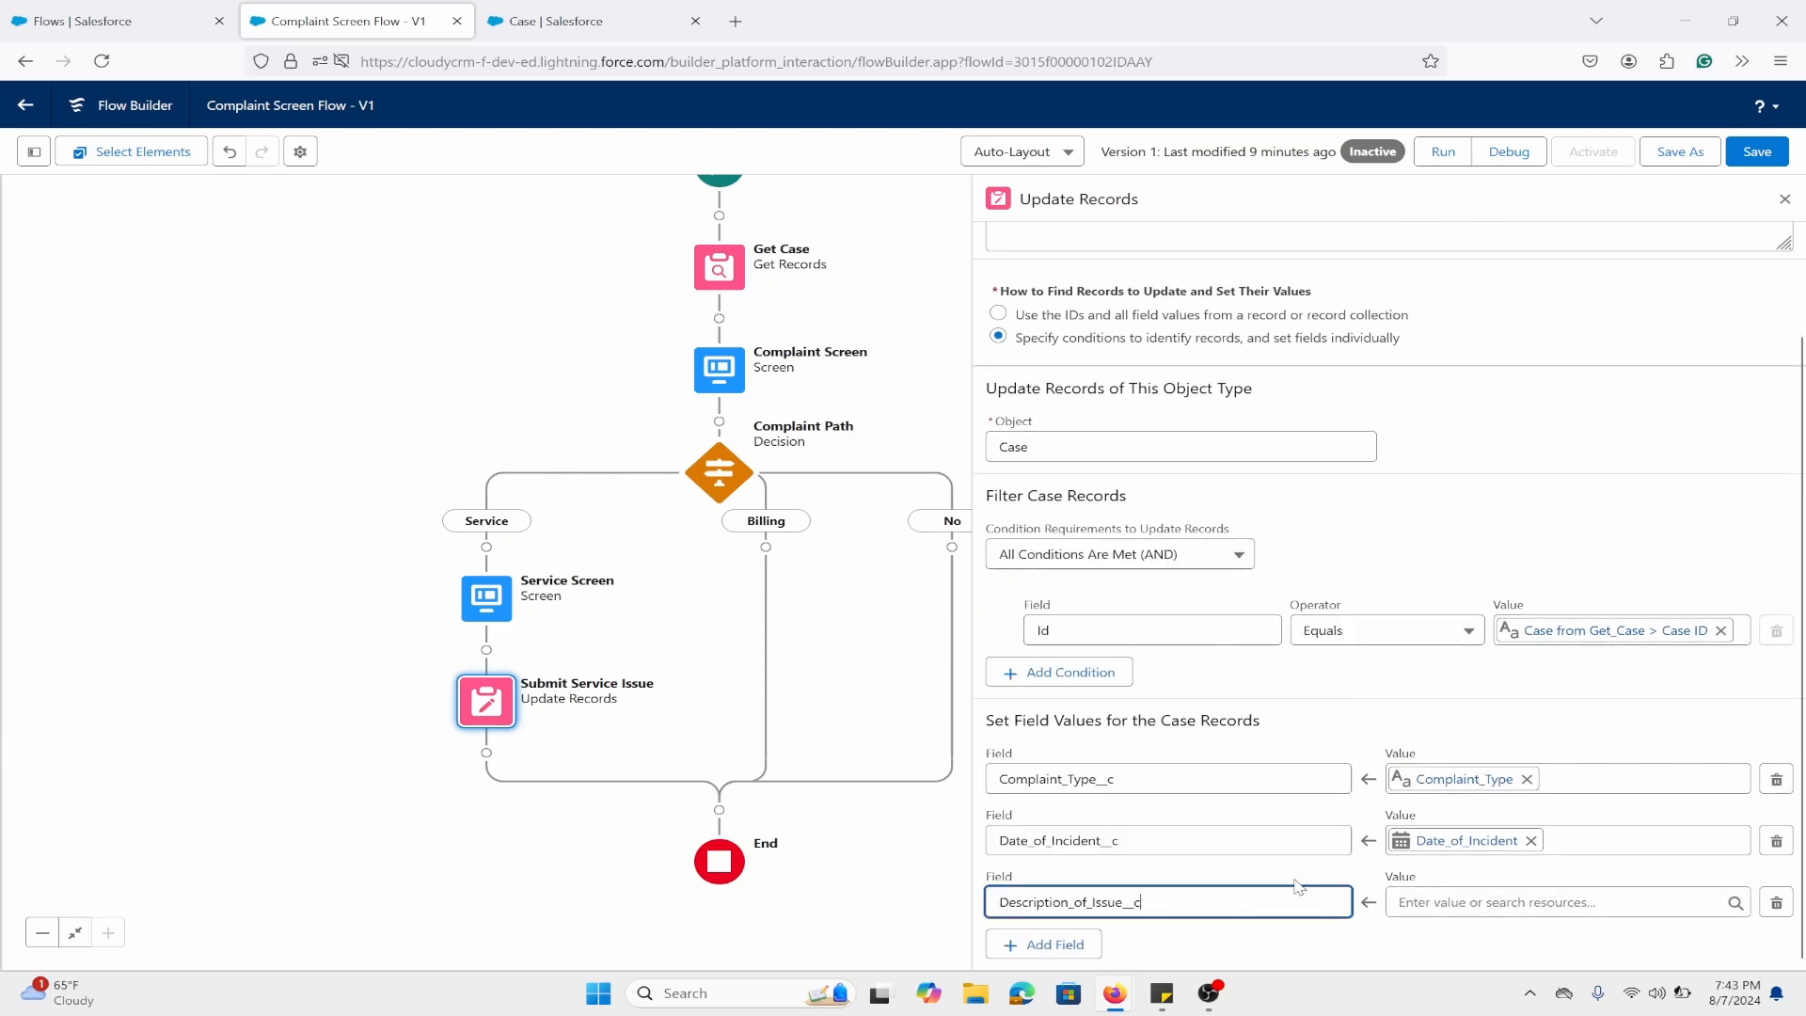
left_click(1465, 904)
scroll(1590, 788, "down", 3)
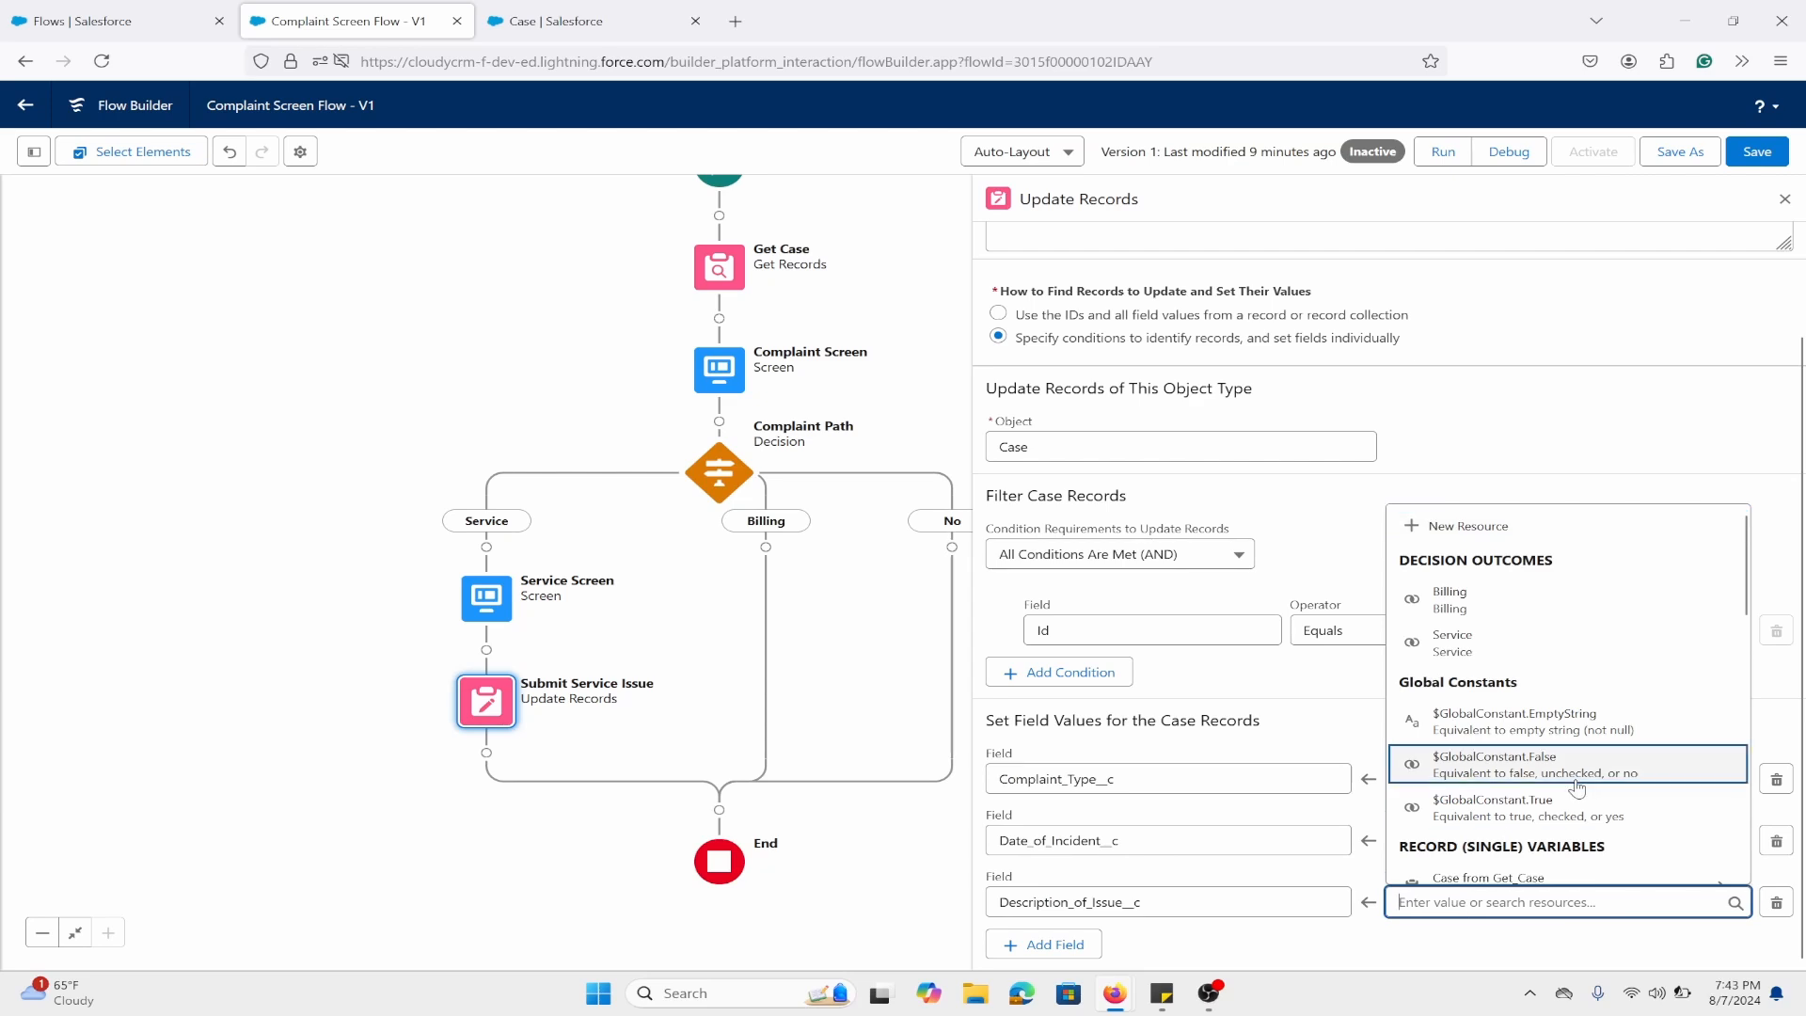
scroll(1567, 804, "down", 2)
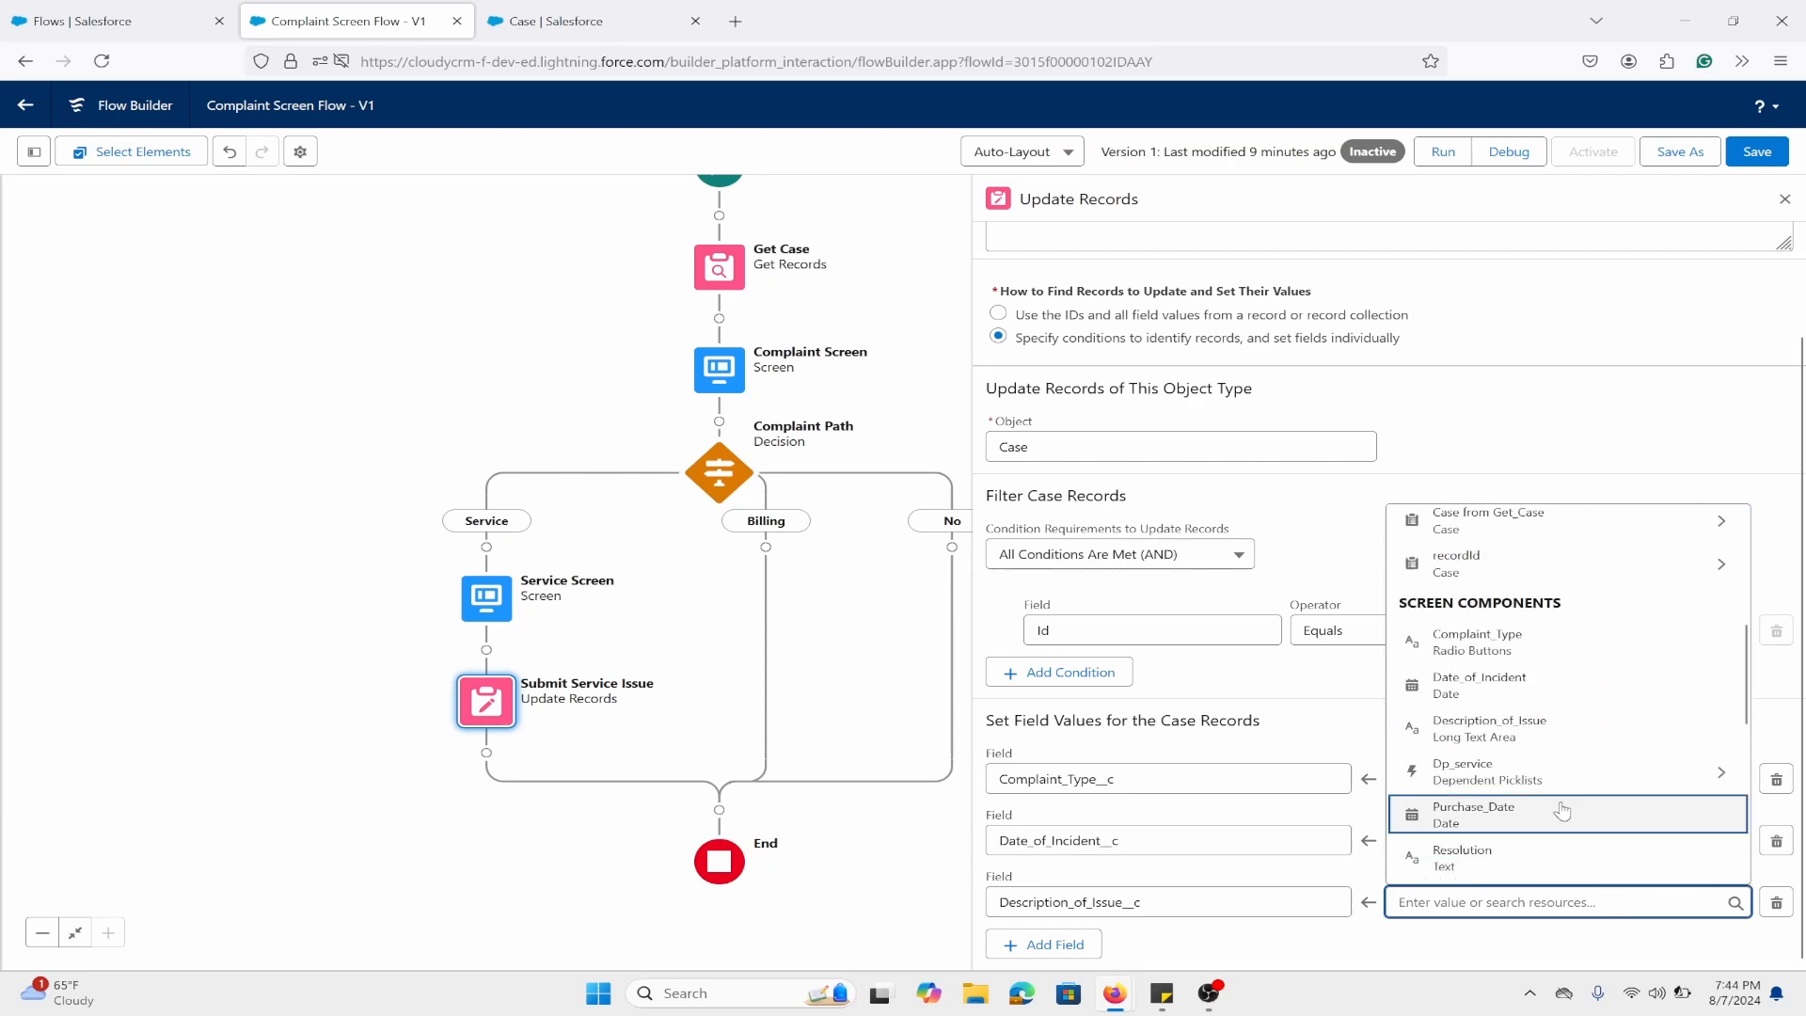
left_click(1529, 745)
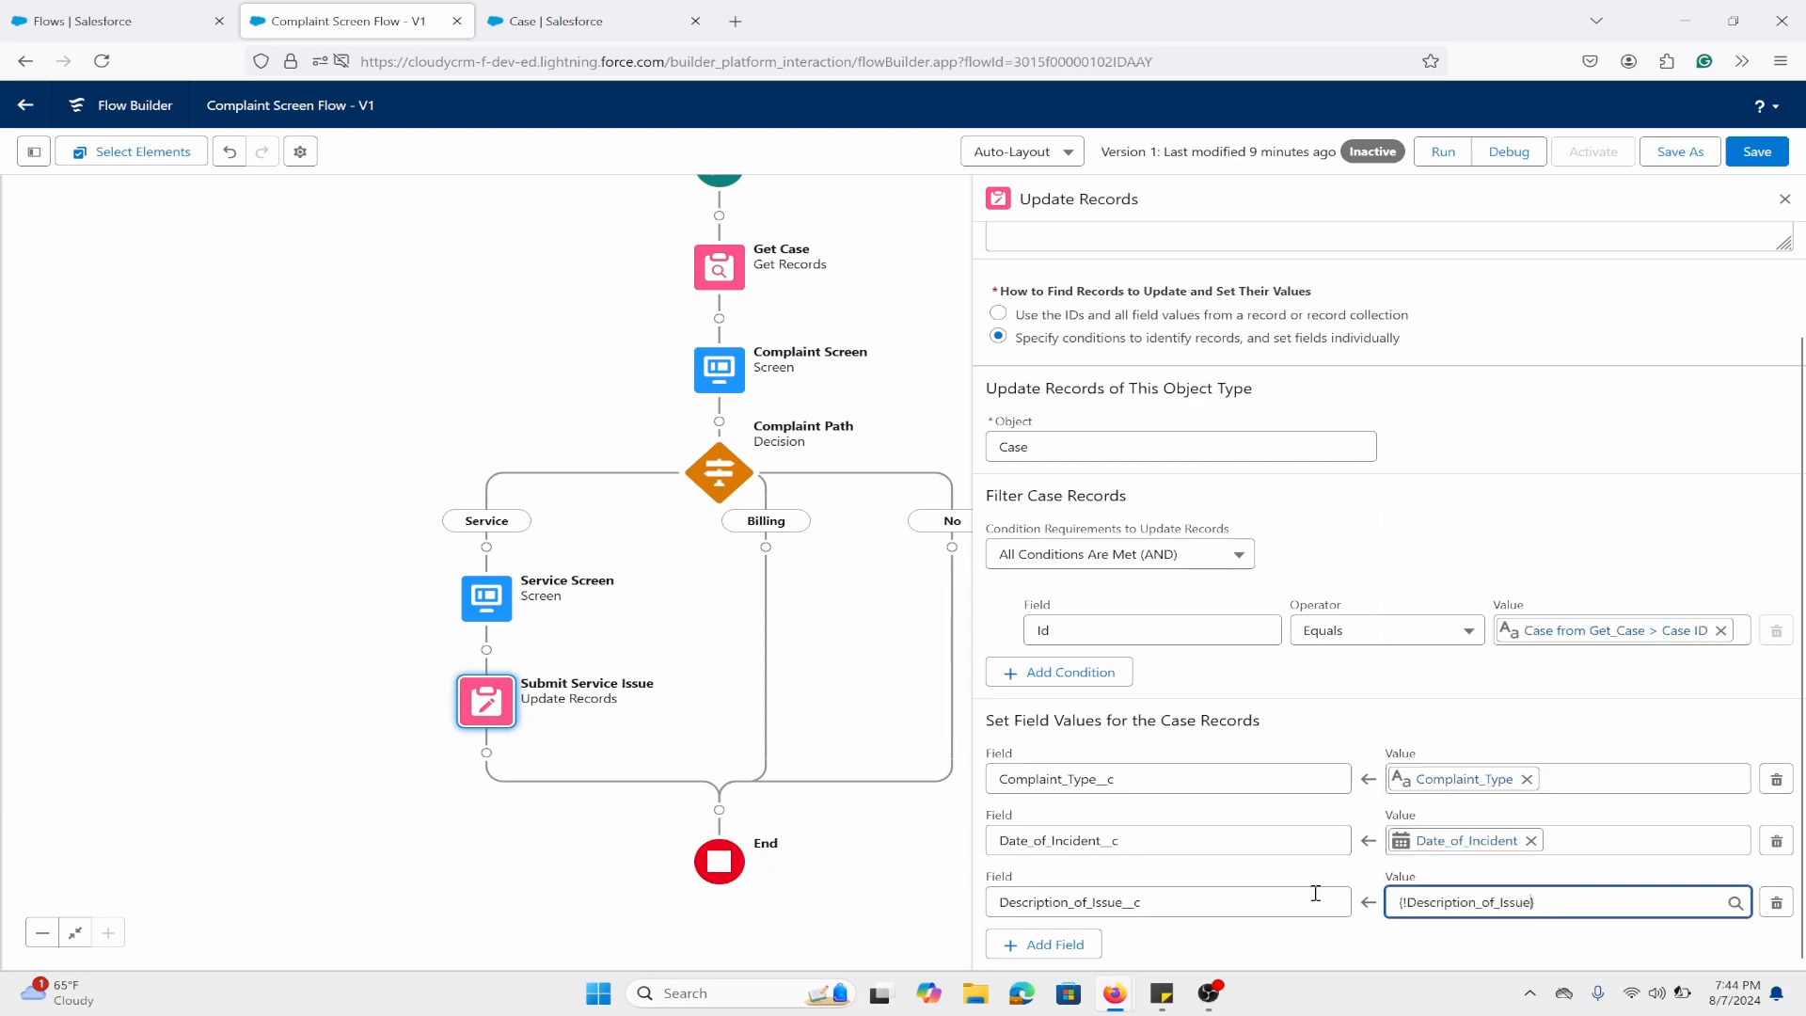
Add a field assignment that sets Issue_Type__c to the Dp_issue_type resource.
left_click(1081, 948)
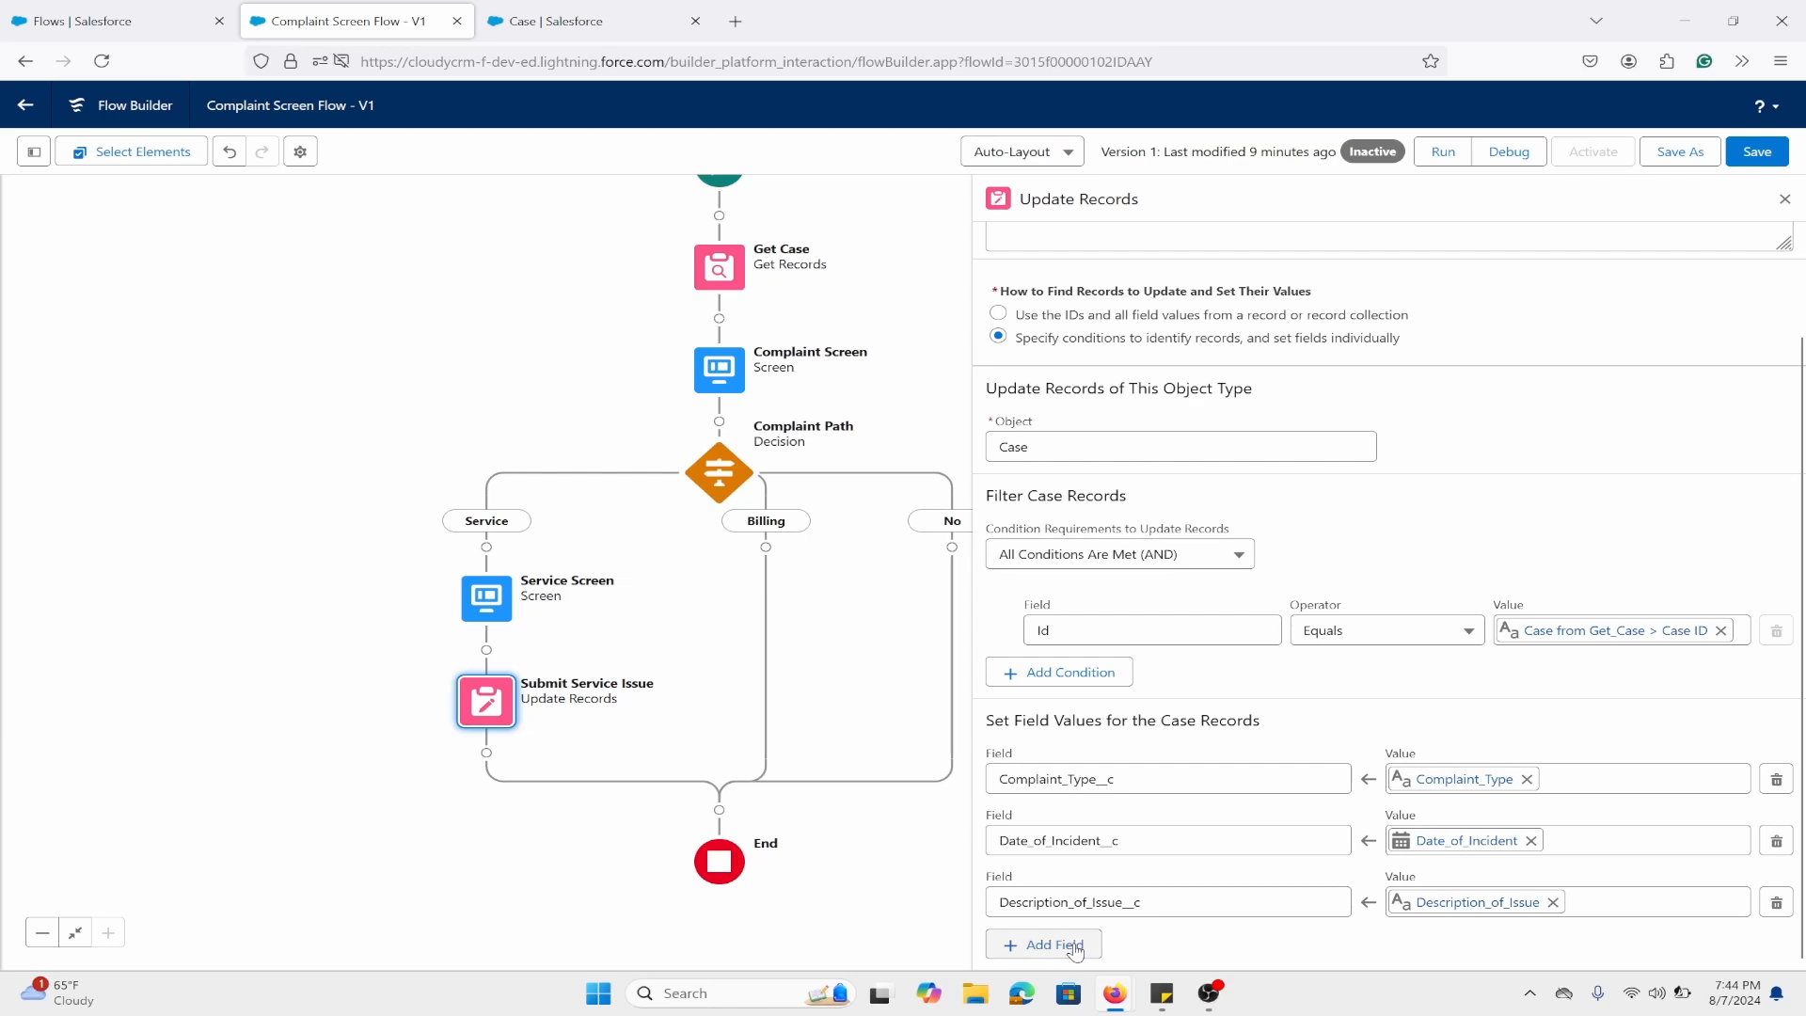
left_click(1075, 948)
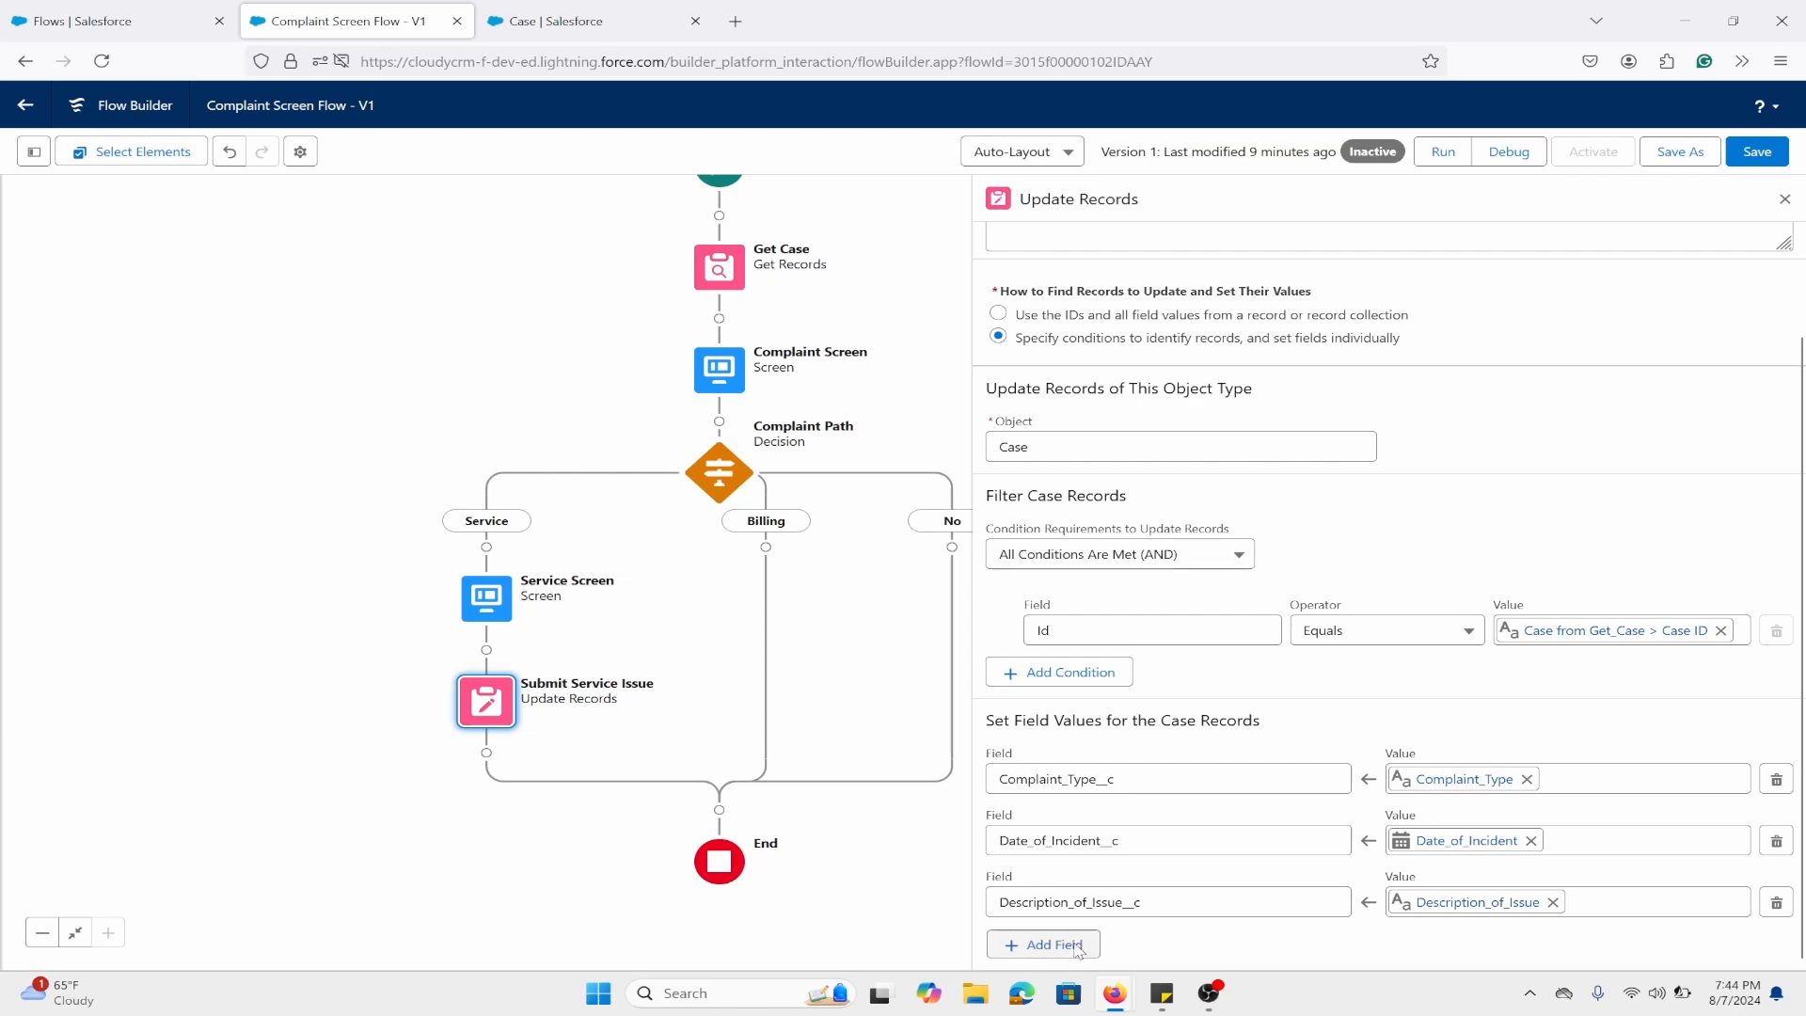
scroll(1148, 901, "down", 1)
left_click(1154, 901)
type("issur")
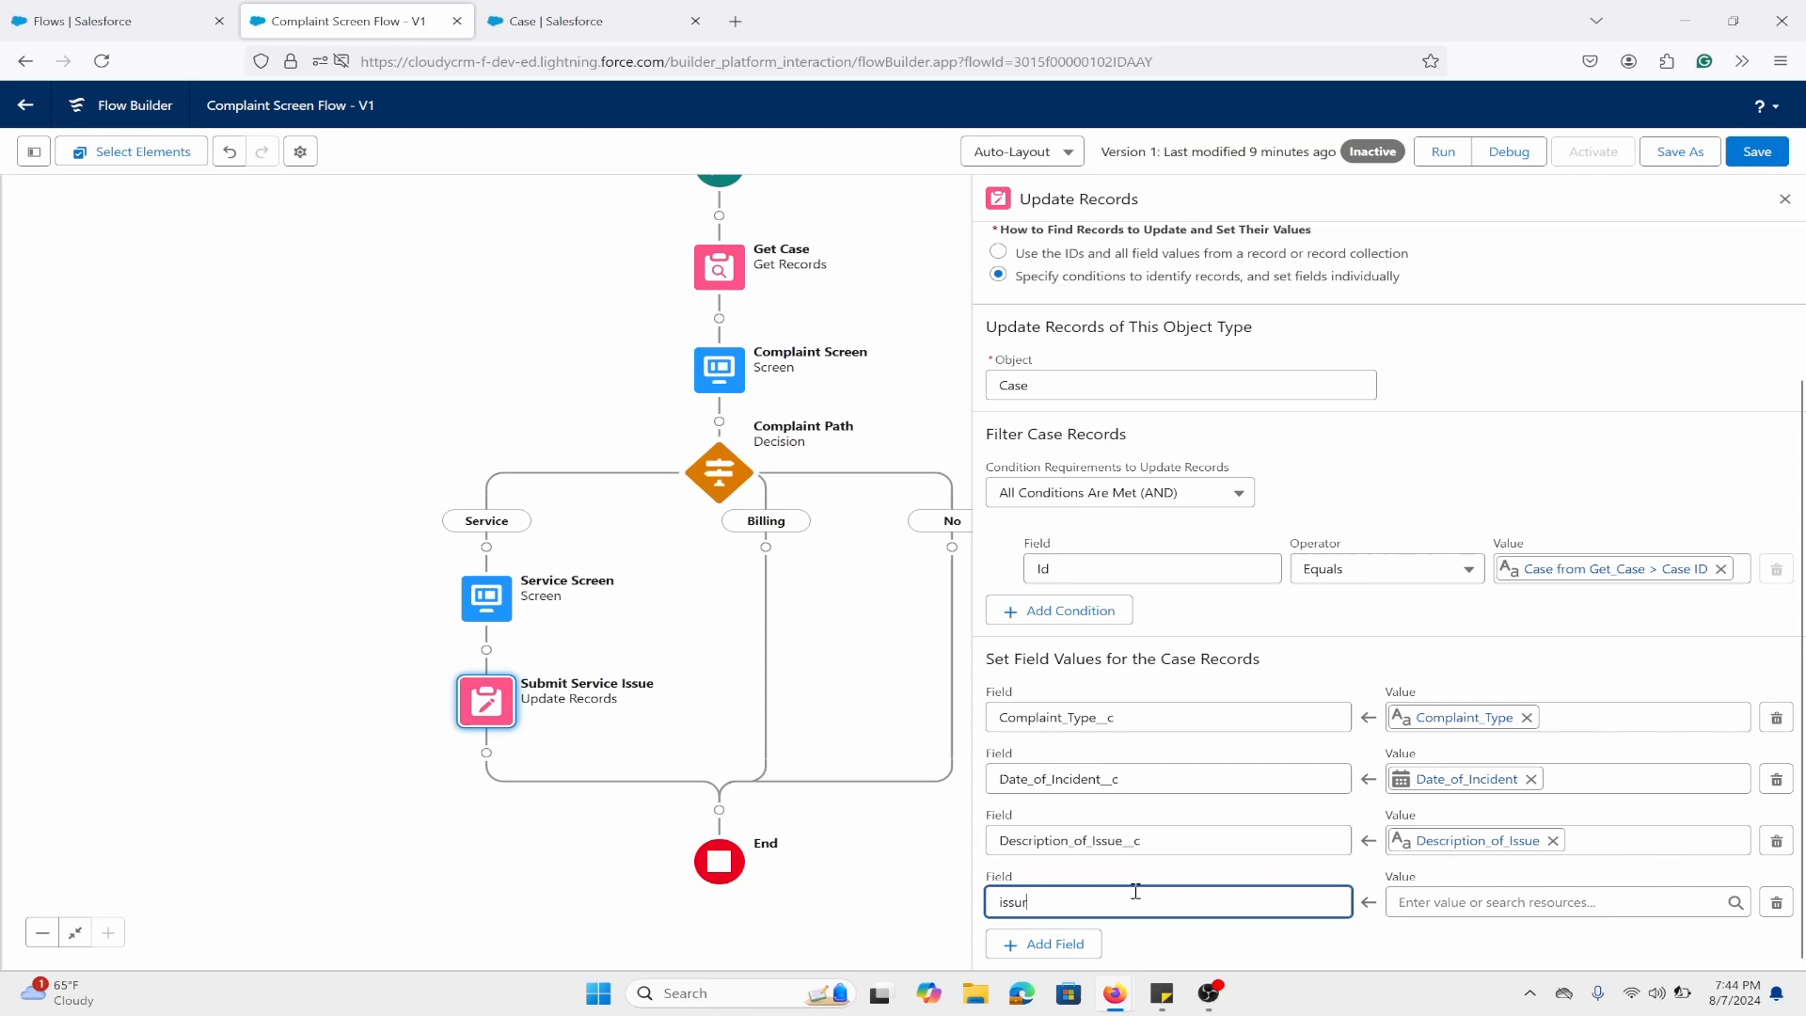
key("BackSpace")
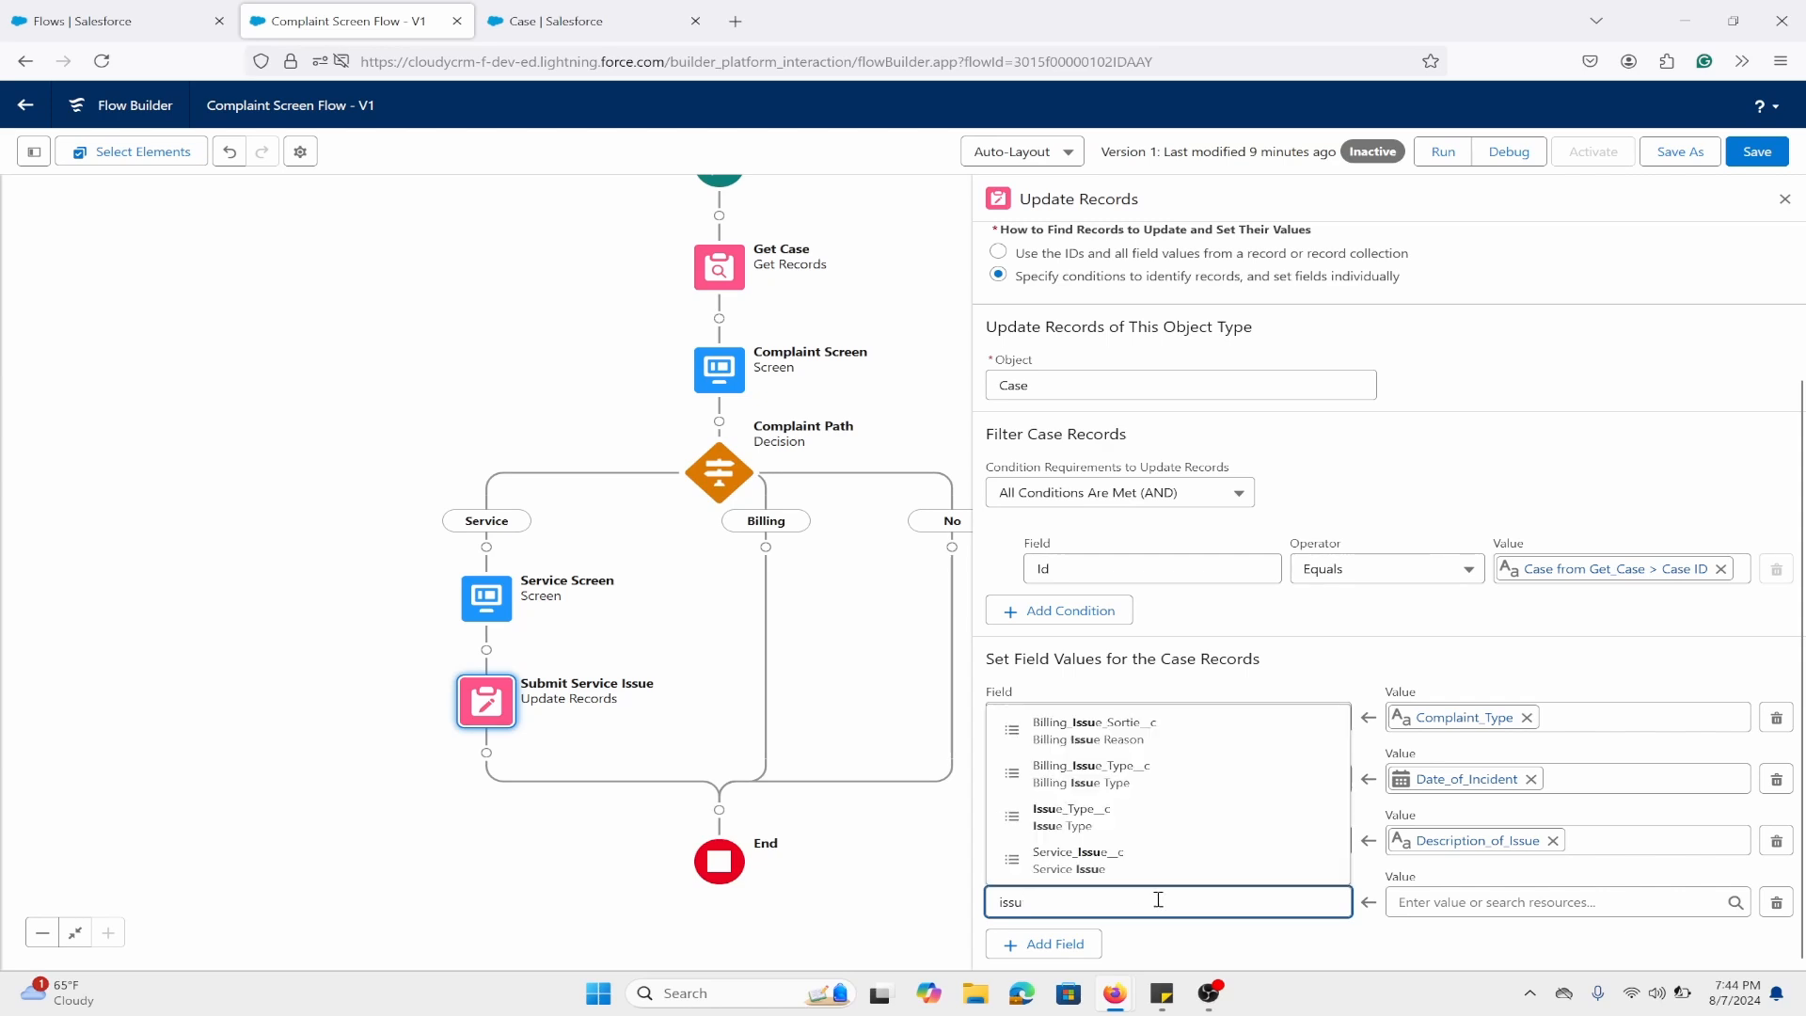
left_click(1434, 905)
left_click(1514, 959)
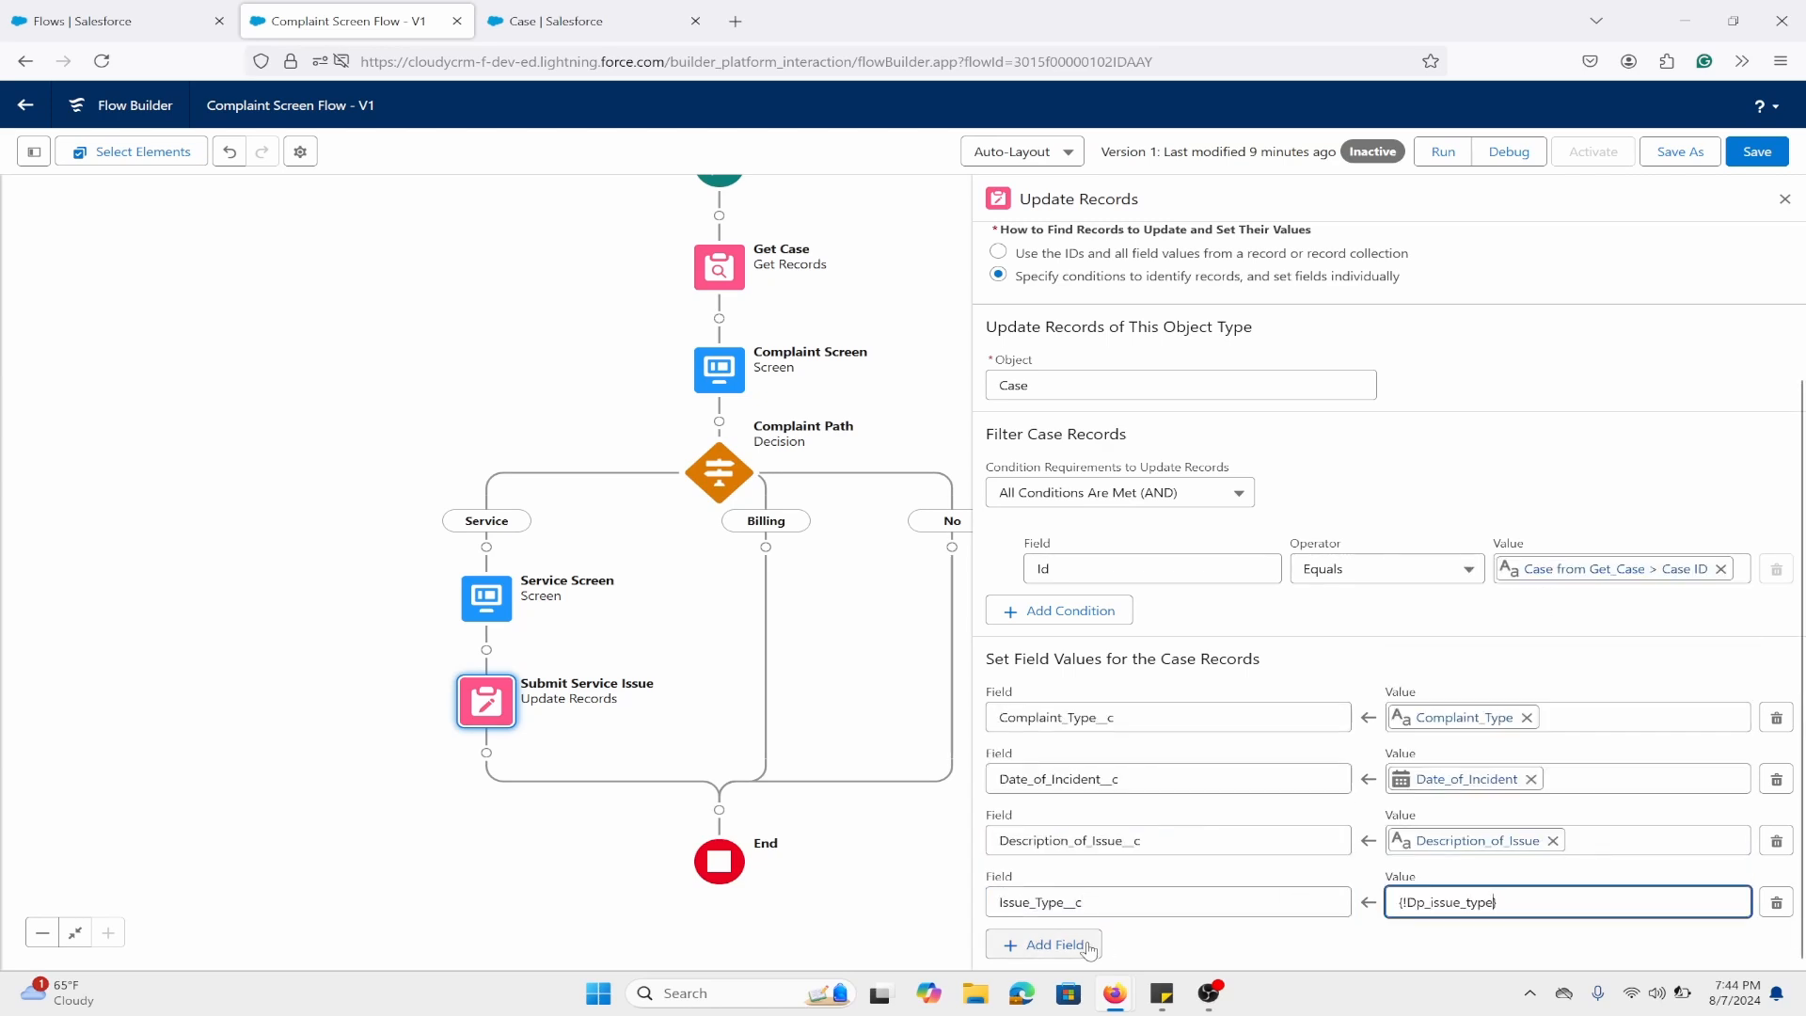
Add a field assignment that sets Service_Issue__c to the Dp_issue resource.
left_click(1044, 943)
left_click(1136, 899)
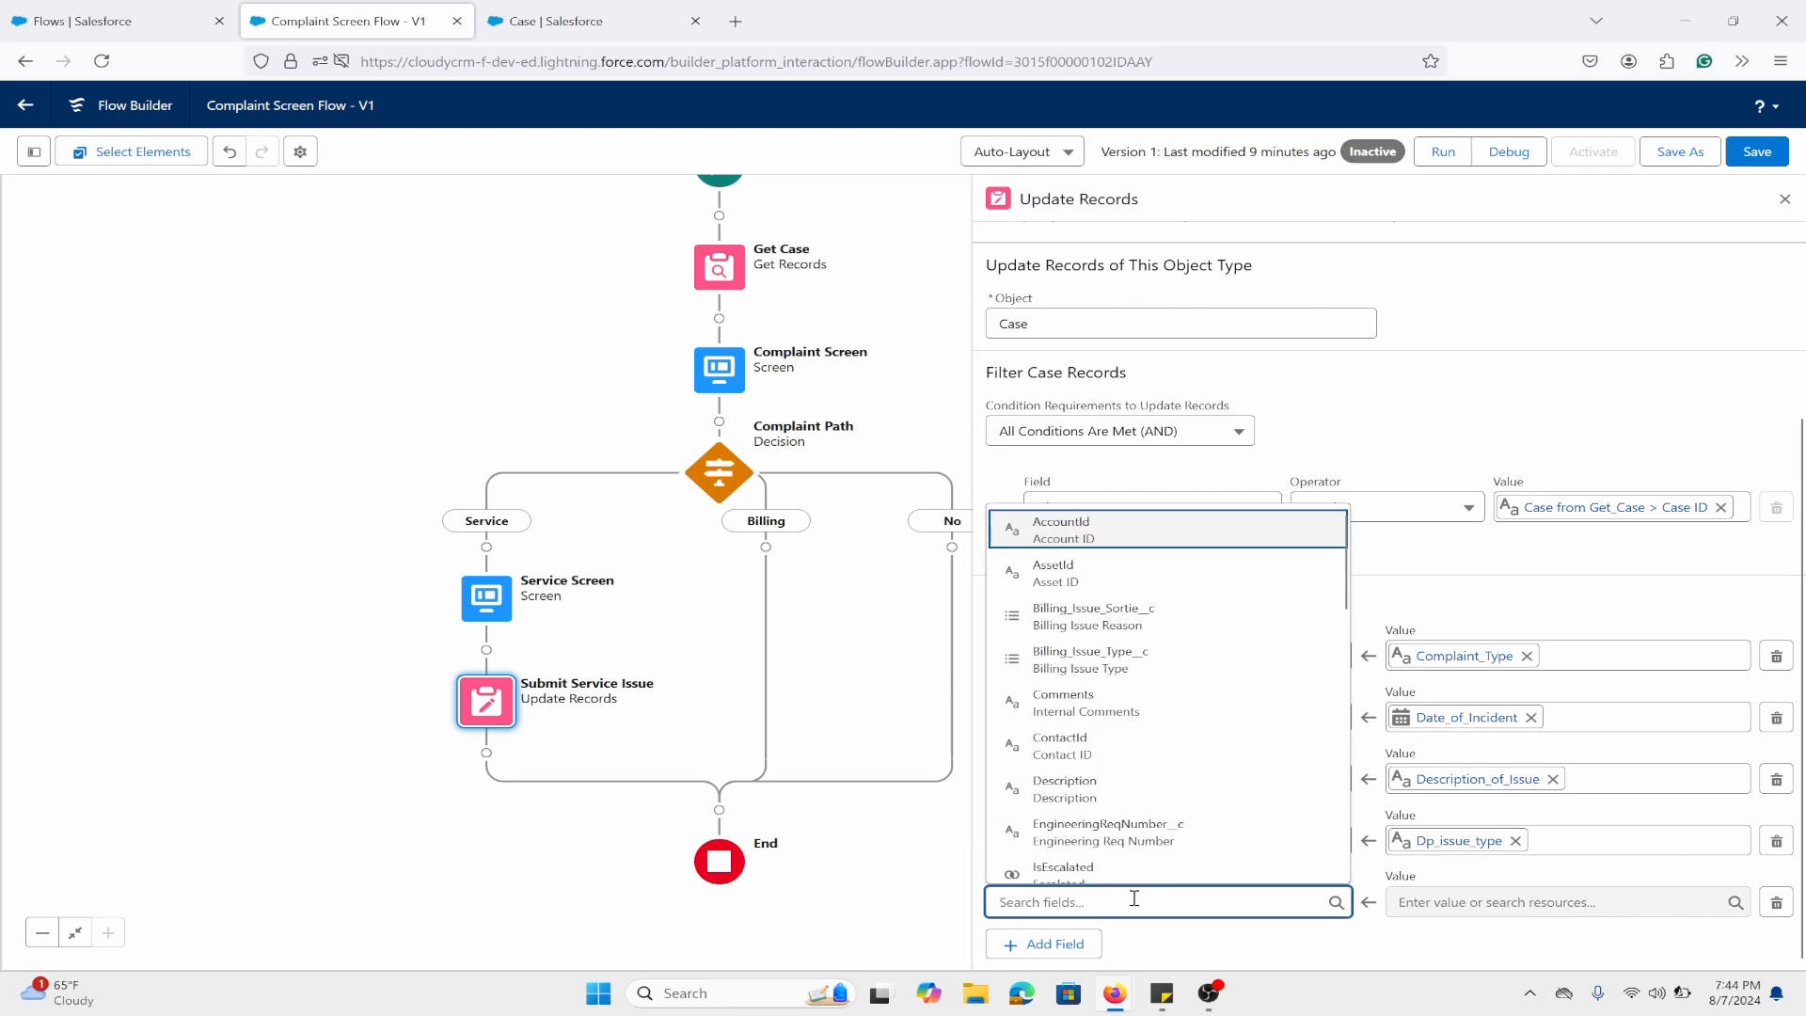
type("ser")
left_click(1072, 863)
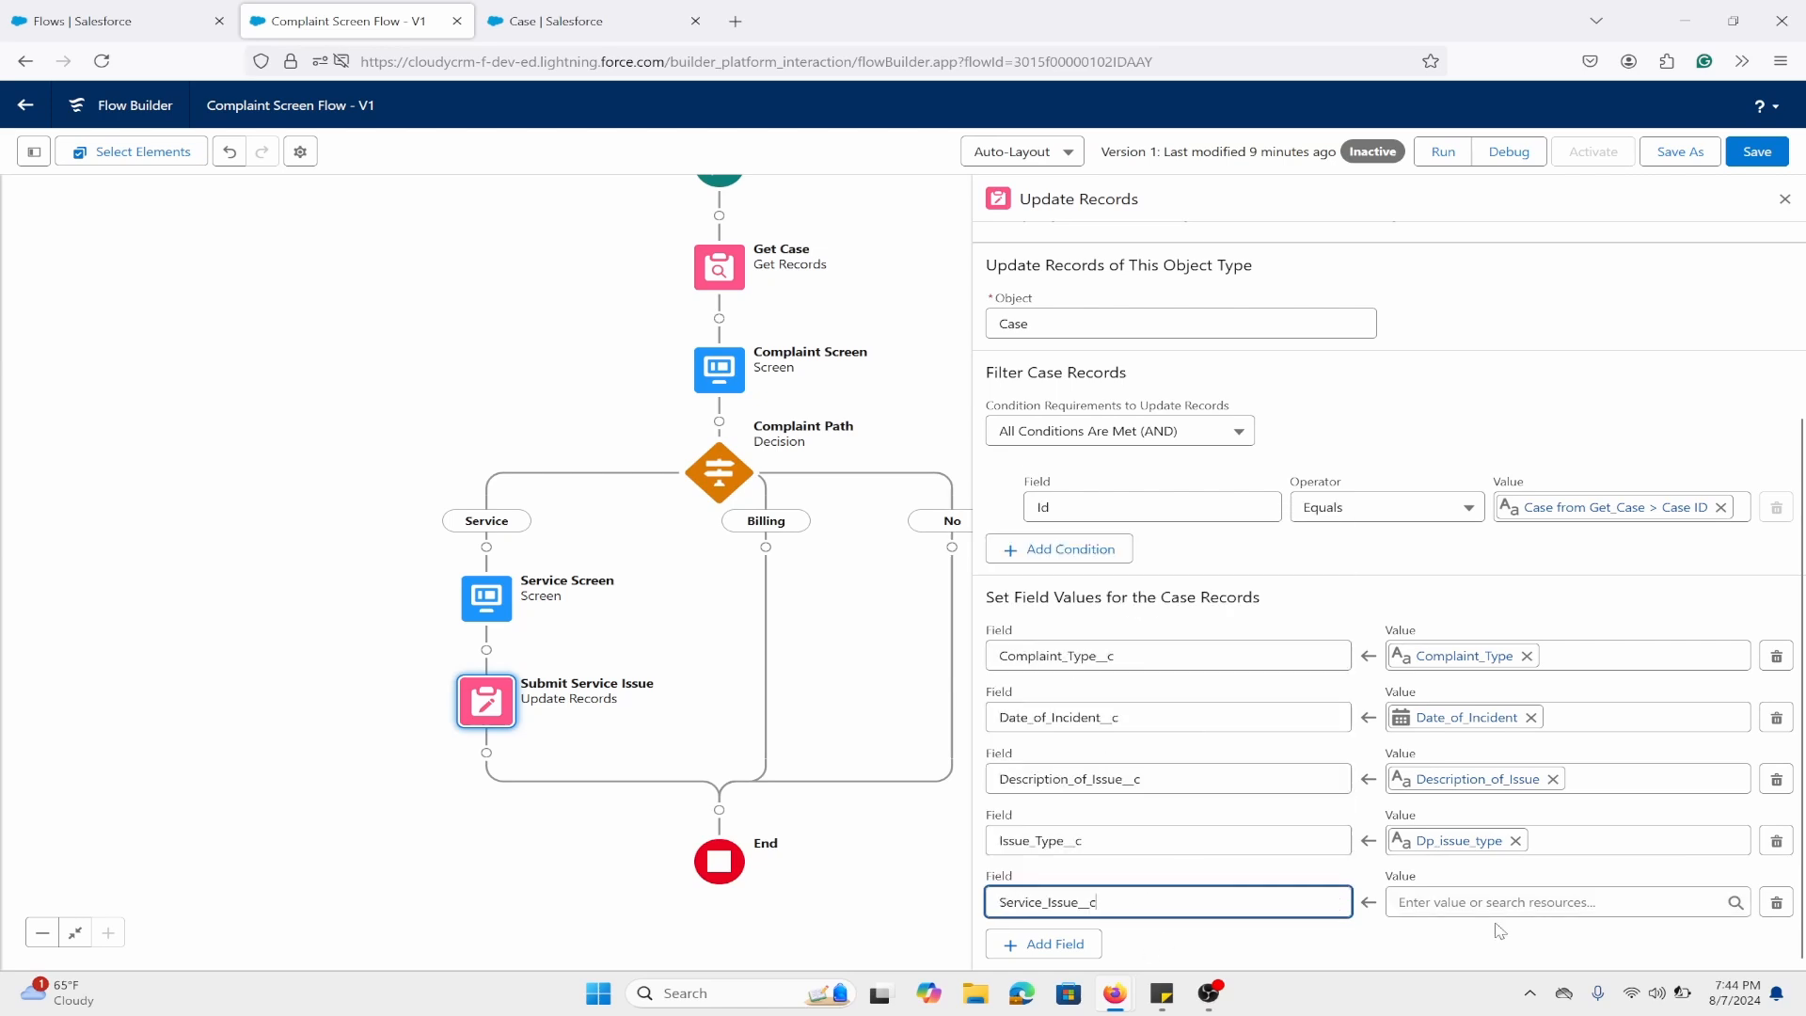
left_click(1562, 901)
type("i")
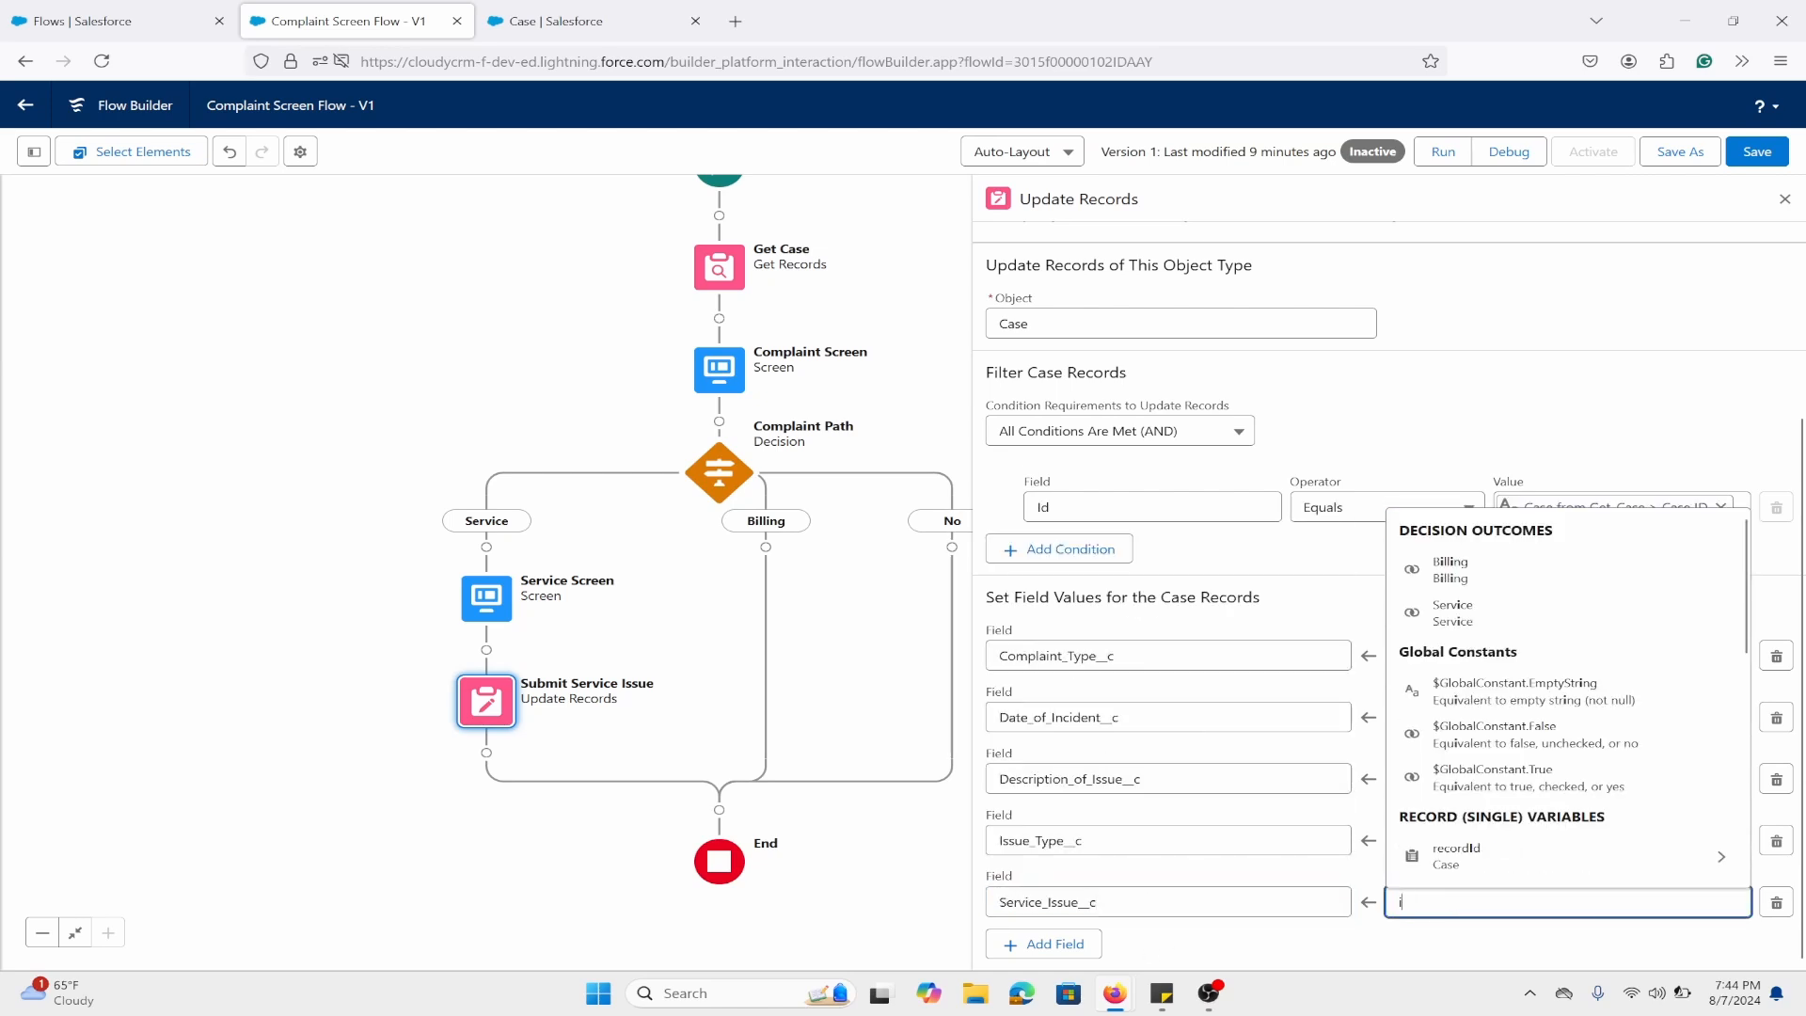
type("ss")
left_click(1531, 856)
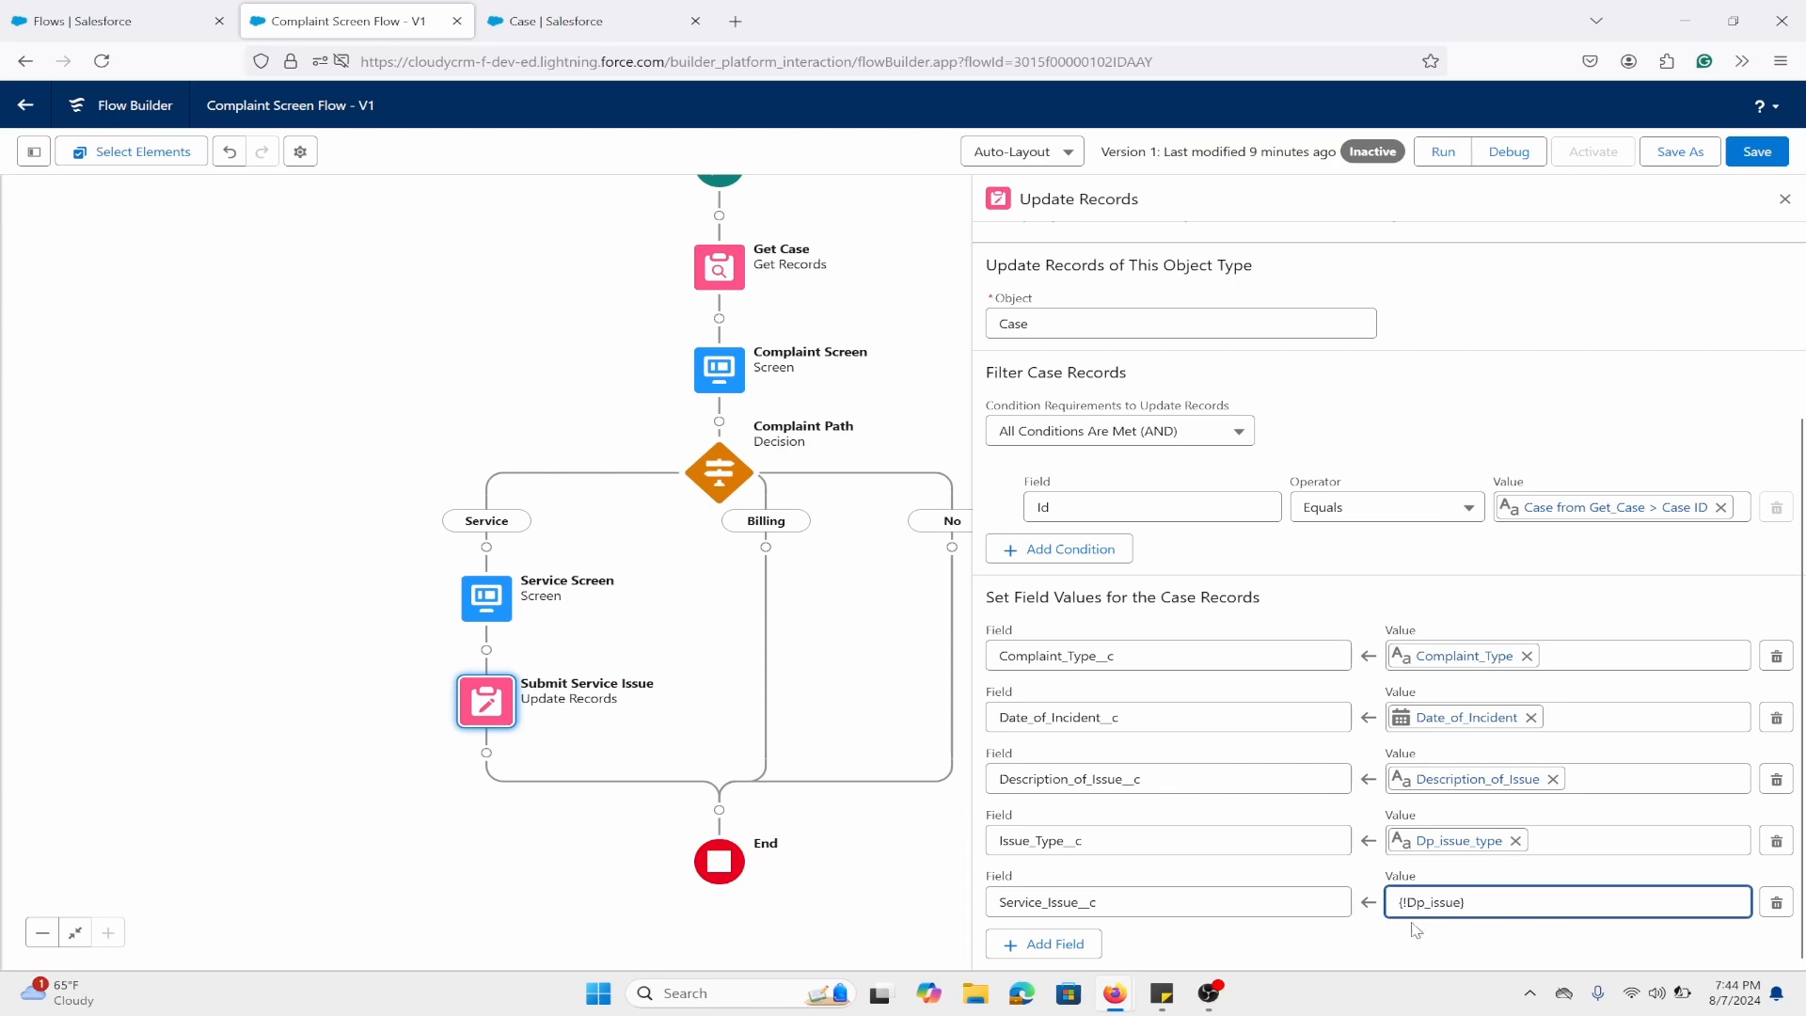
Add a field assignment that sets Purchase_Date__c to the Purchase_Date screen component.
left_click(1056, 943)
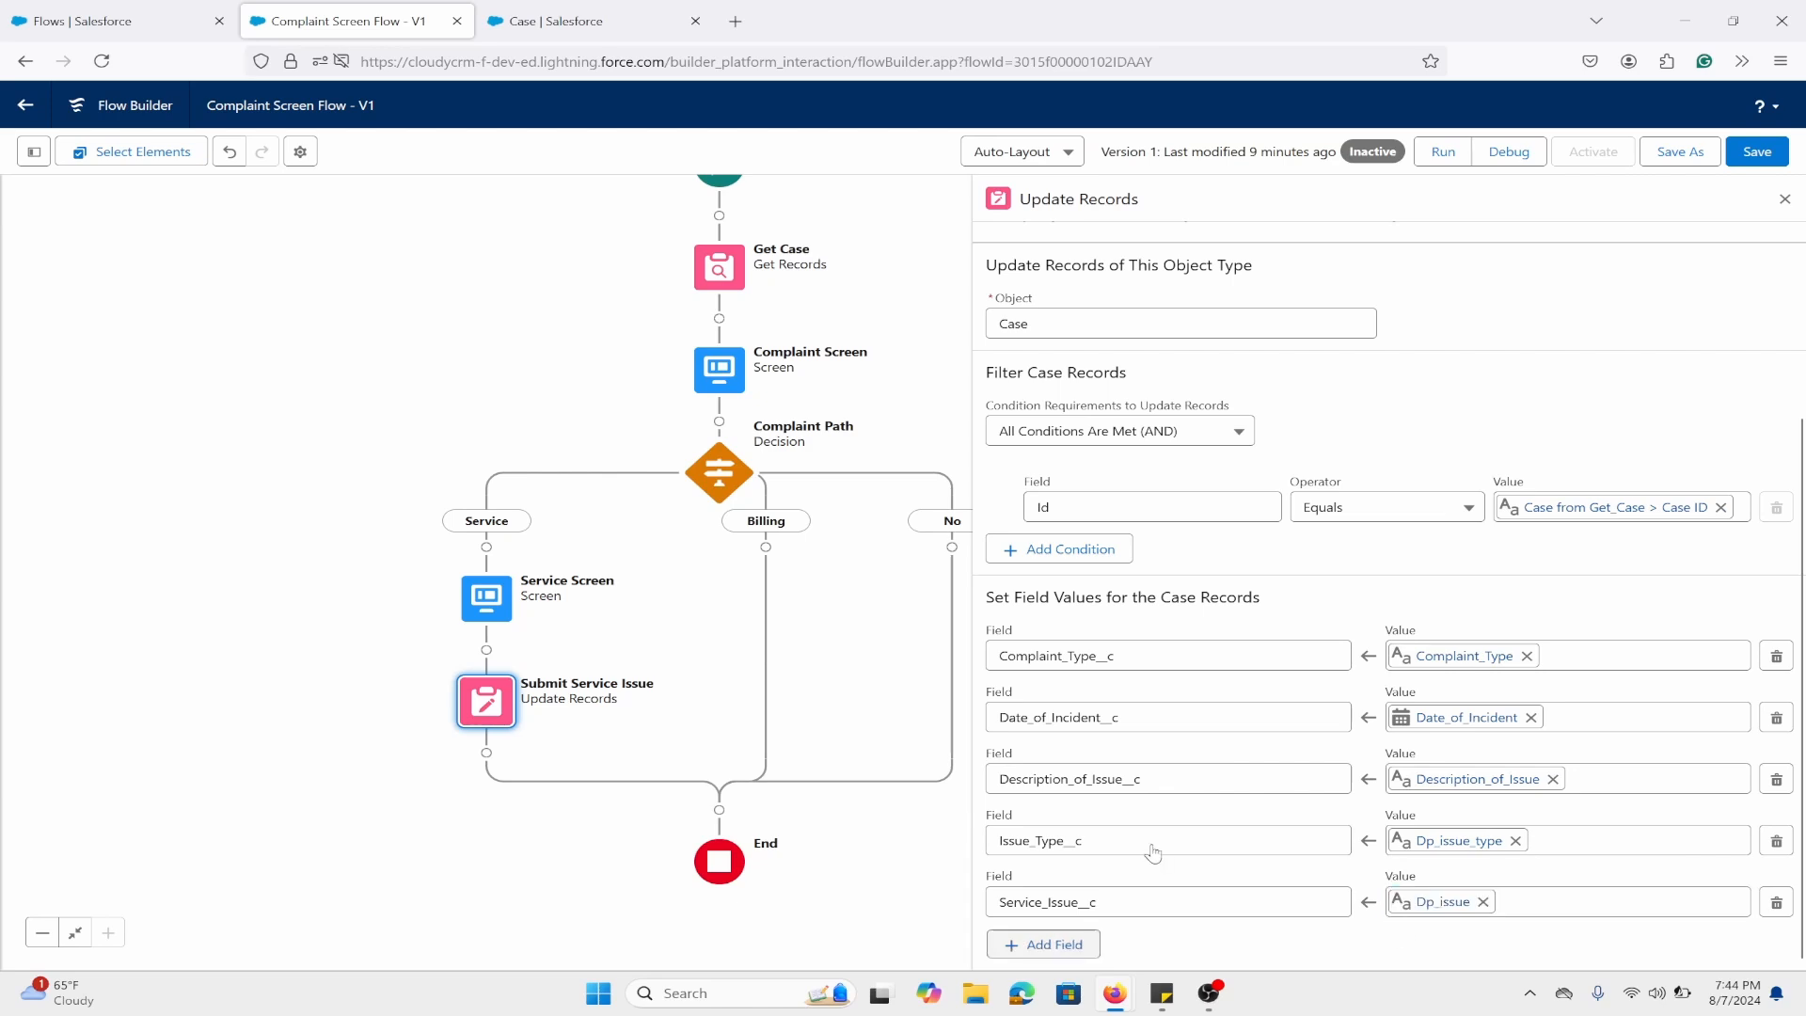
scroll(1137, 900, "down", 2)
left_click(1128, 895)
type("pur")
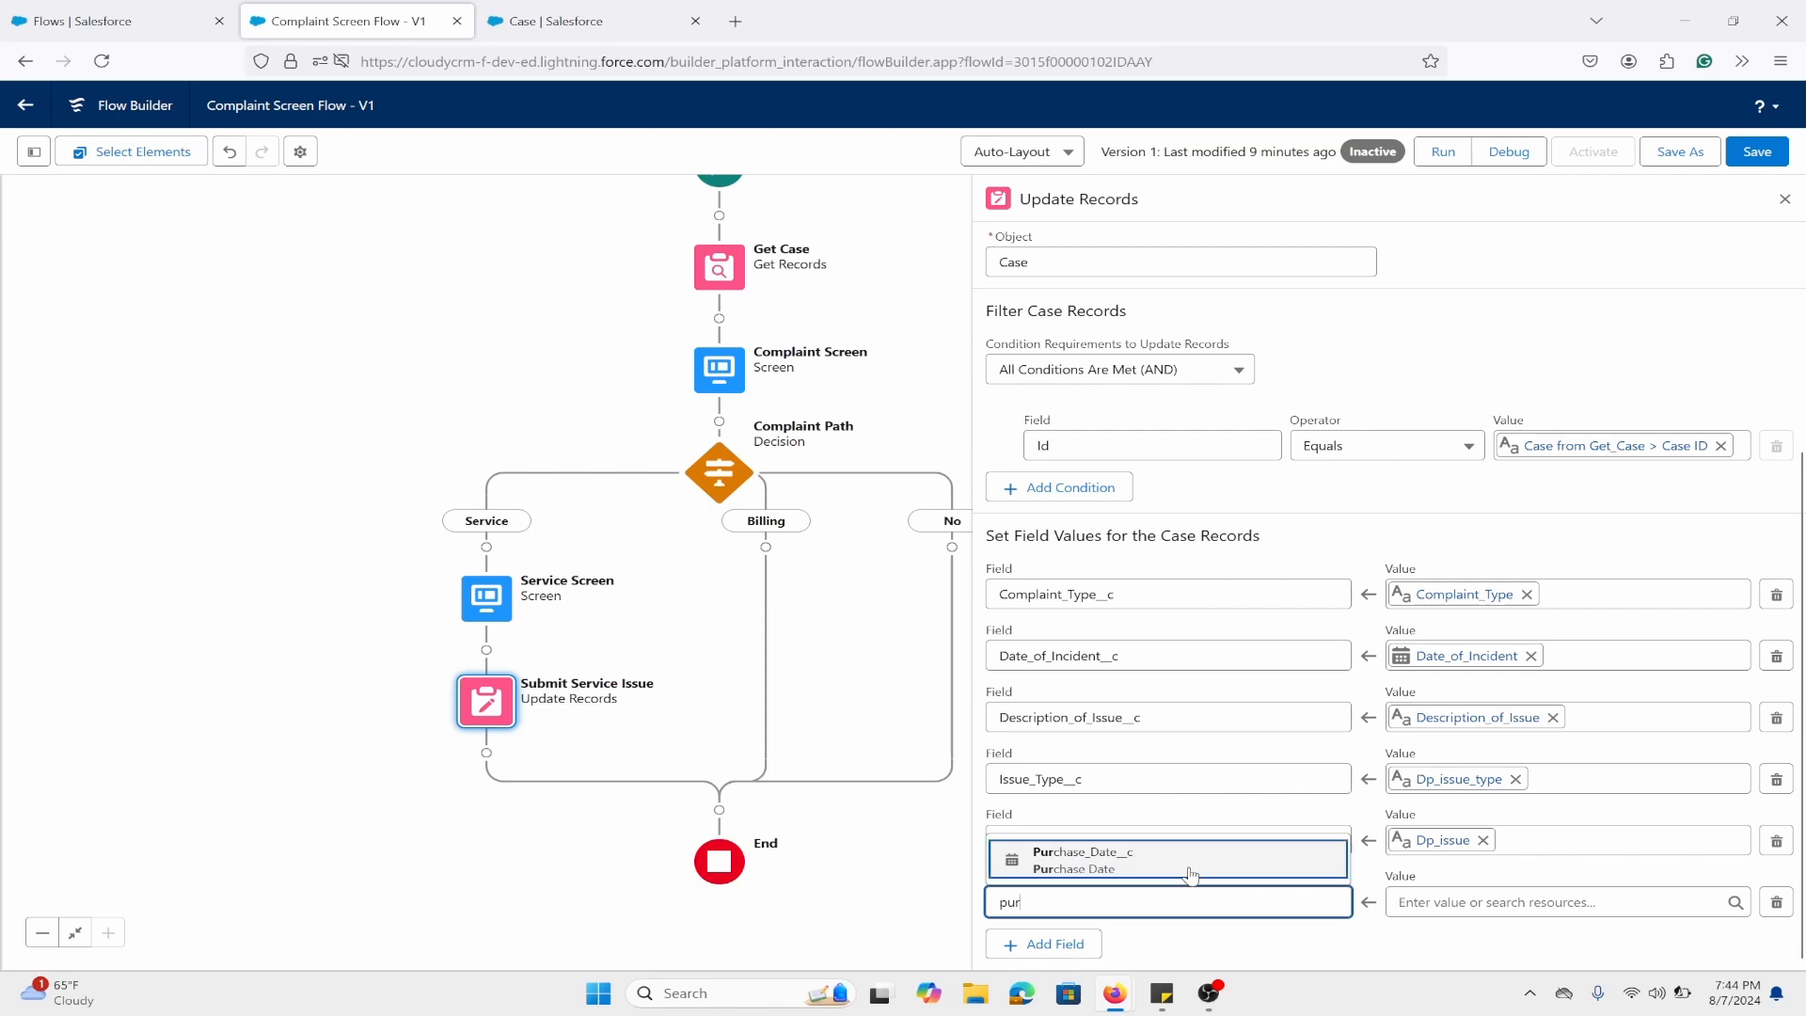
key("Return")
left_click(1502, 897)
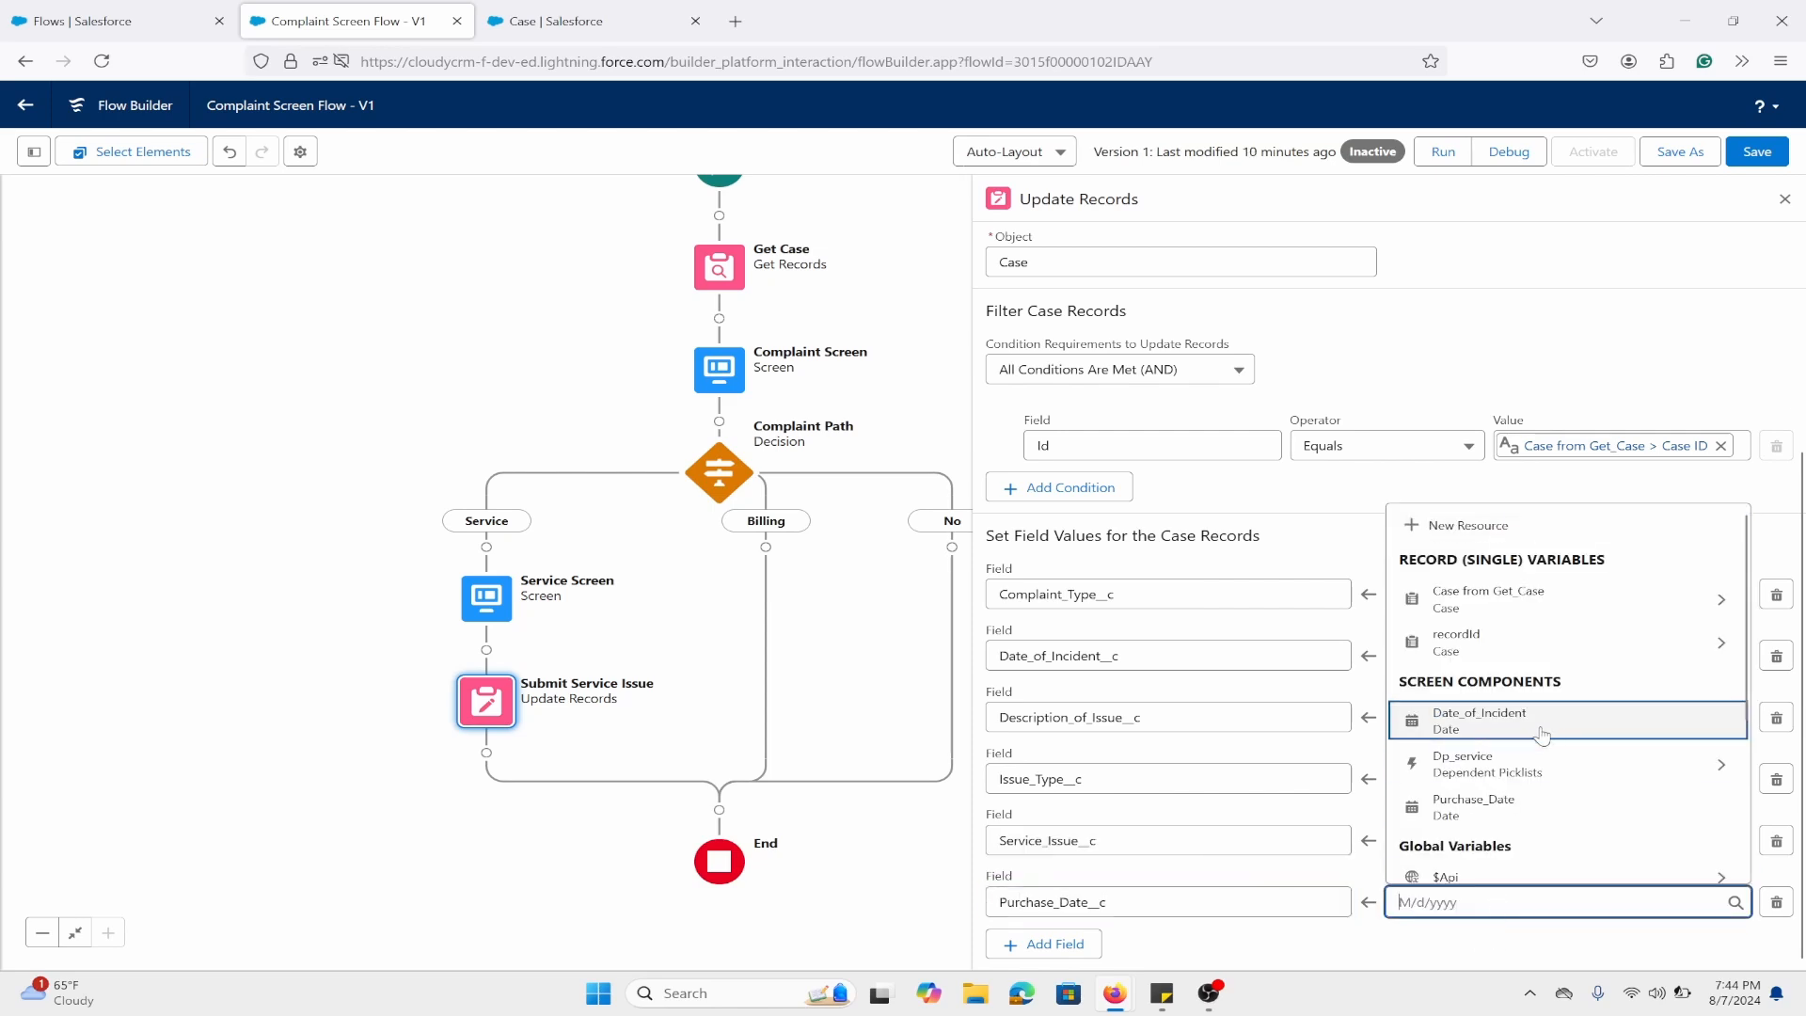
type("p")
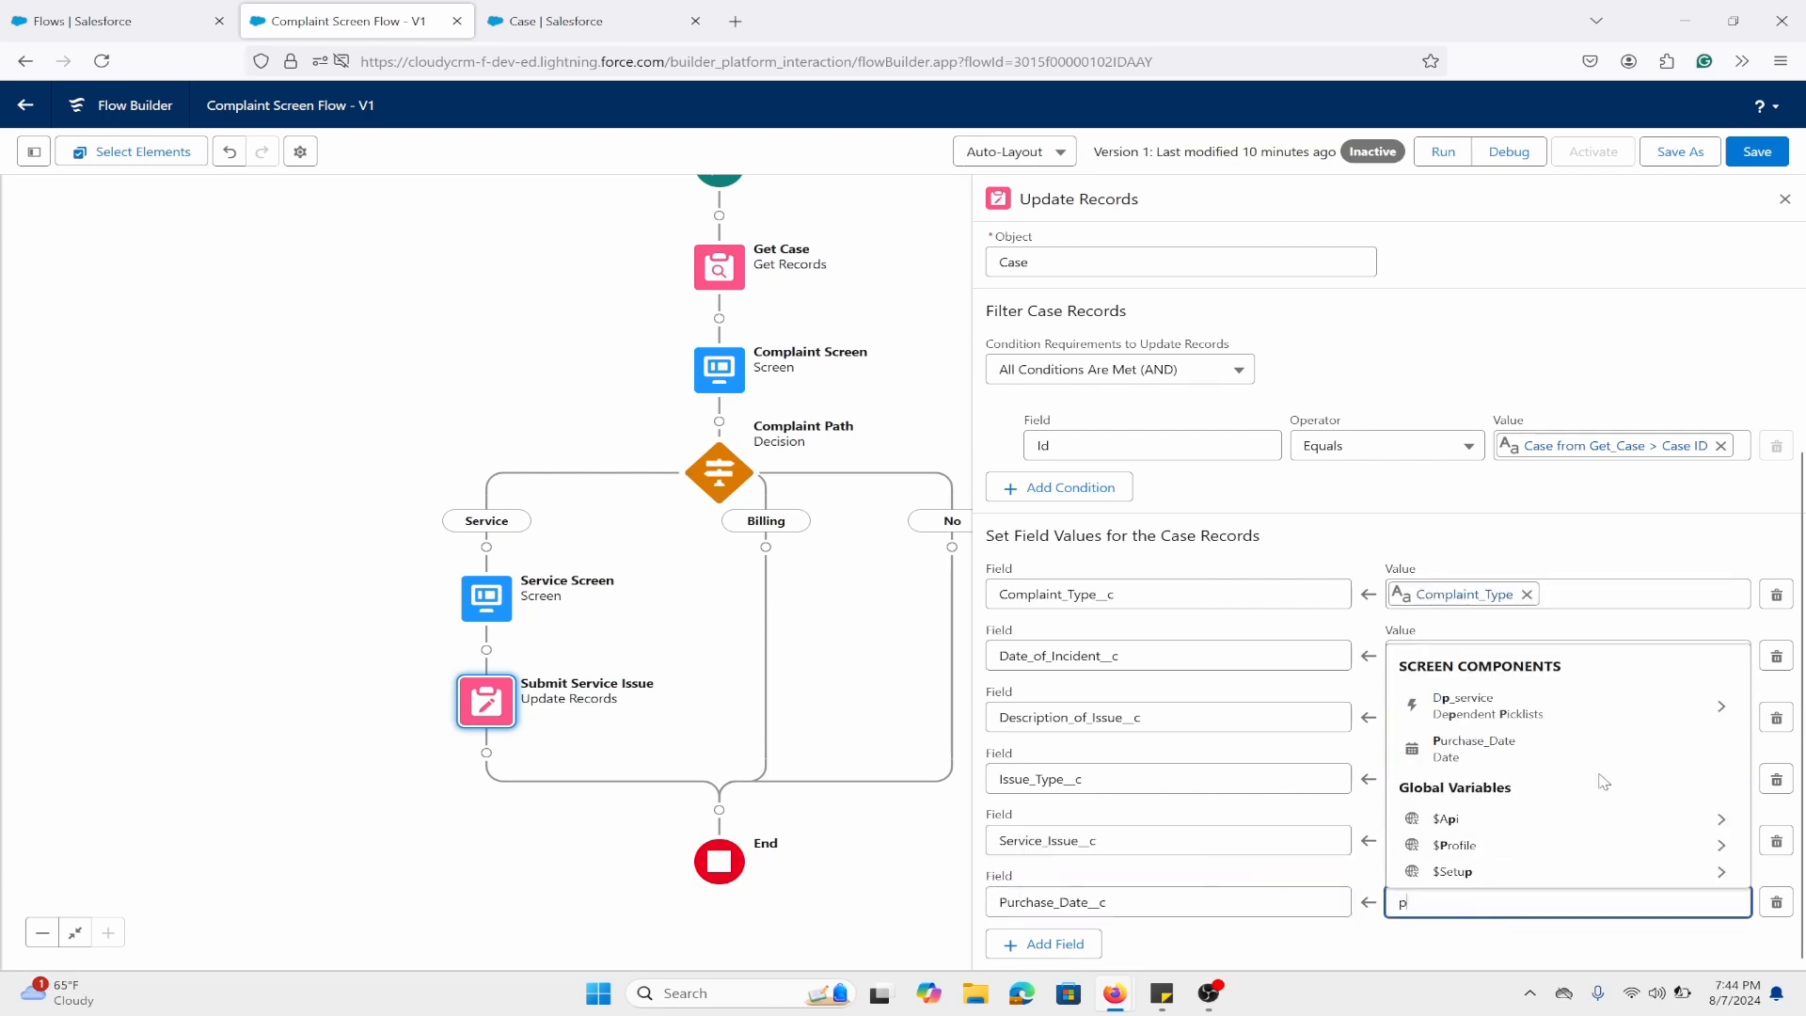
left_click(1525, 759)
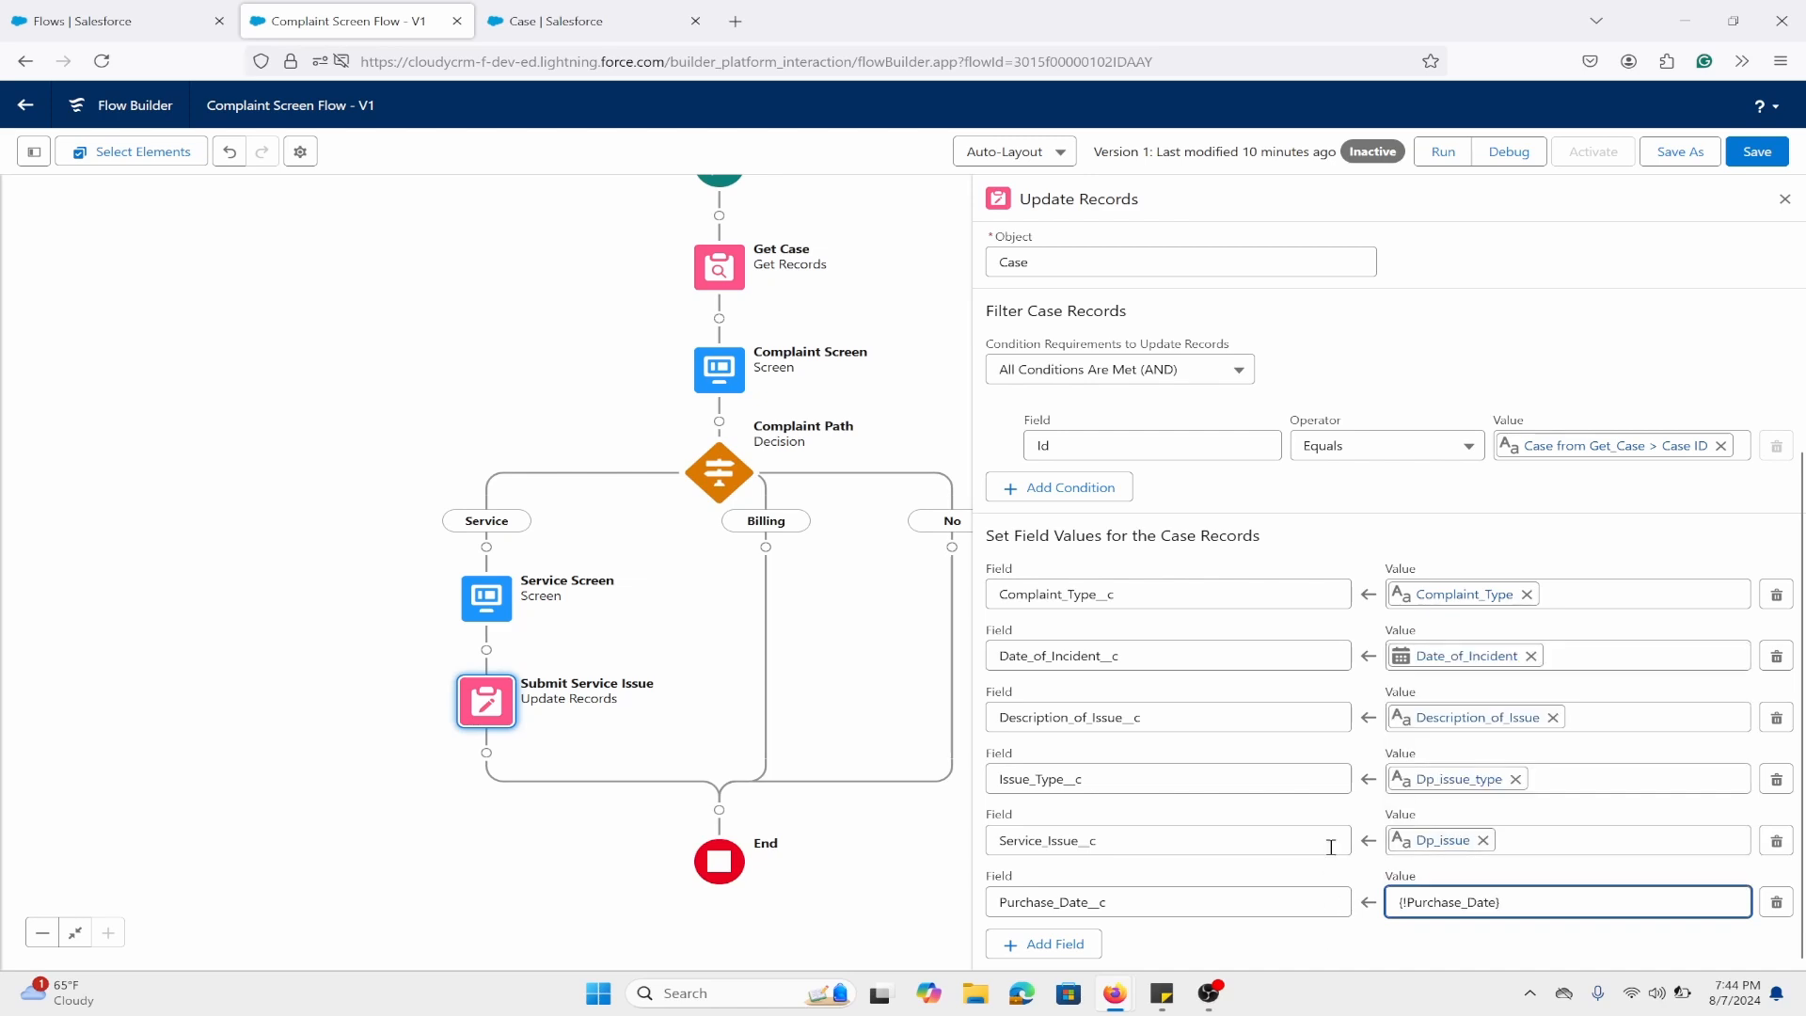
left_click(1308, 938)
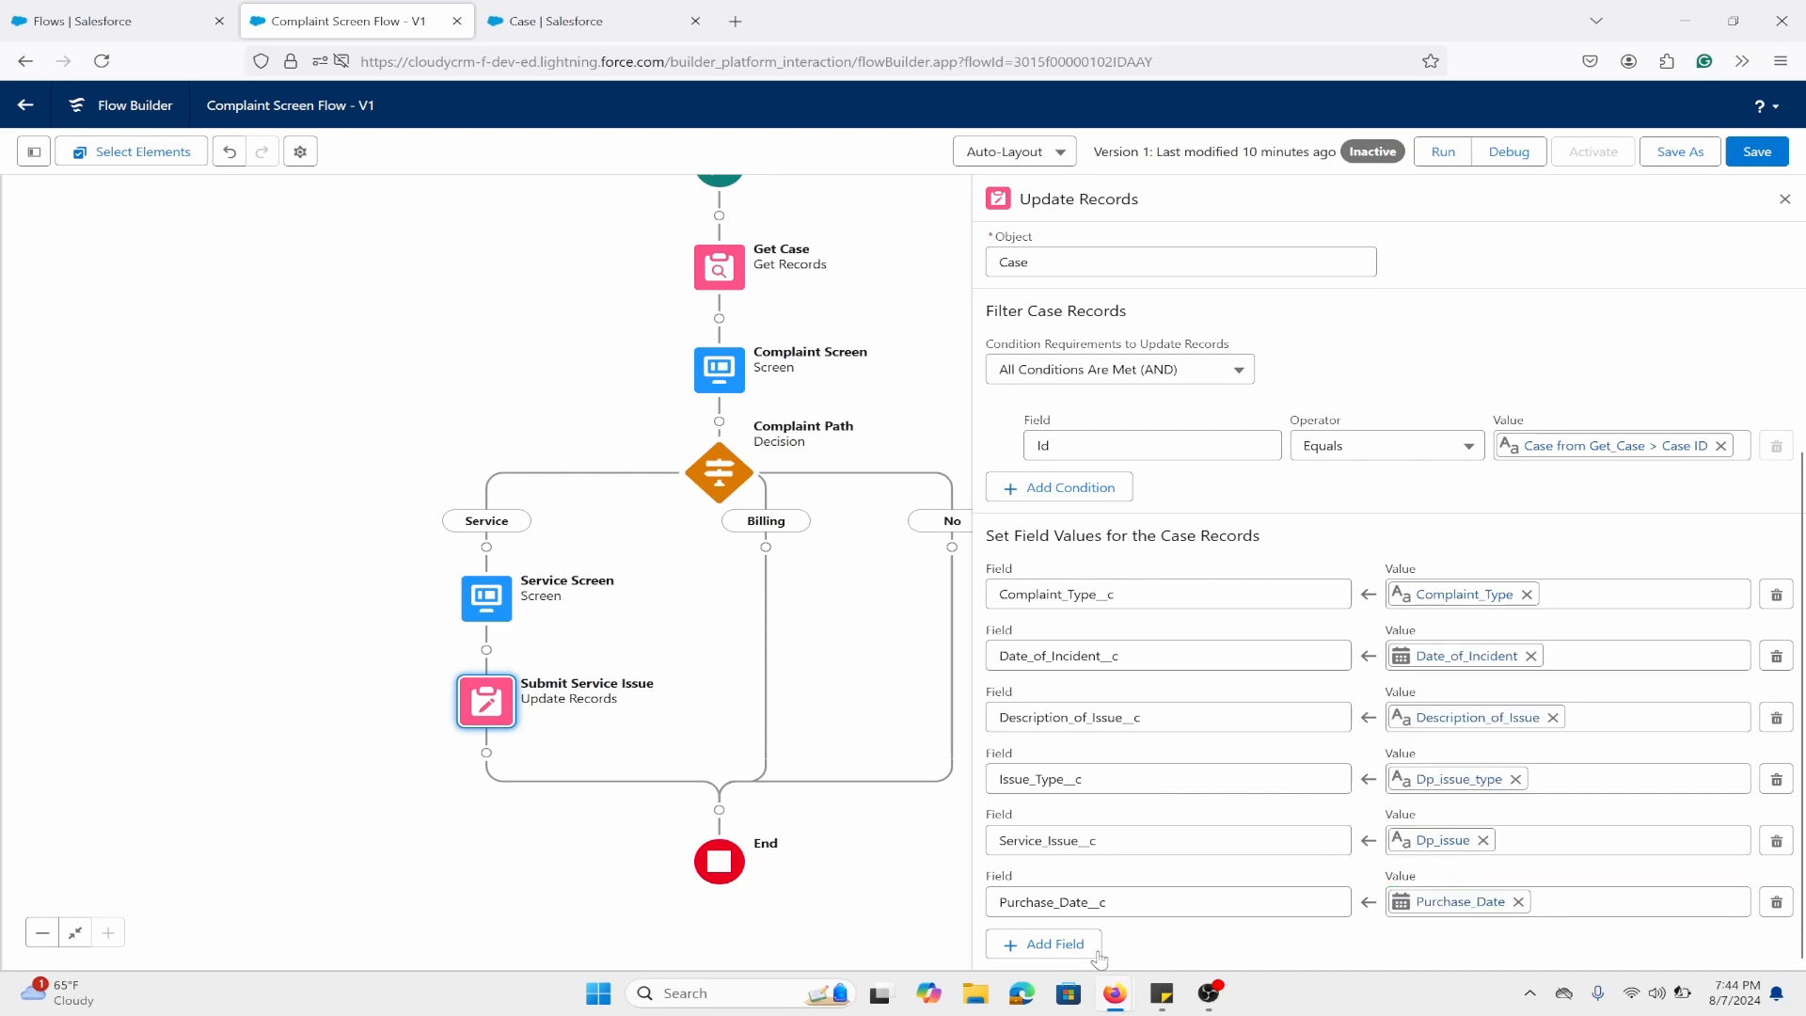
Add a field assignment that sets Resolution__c to the Resolution screen component.
left_click(1075, 944)
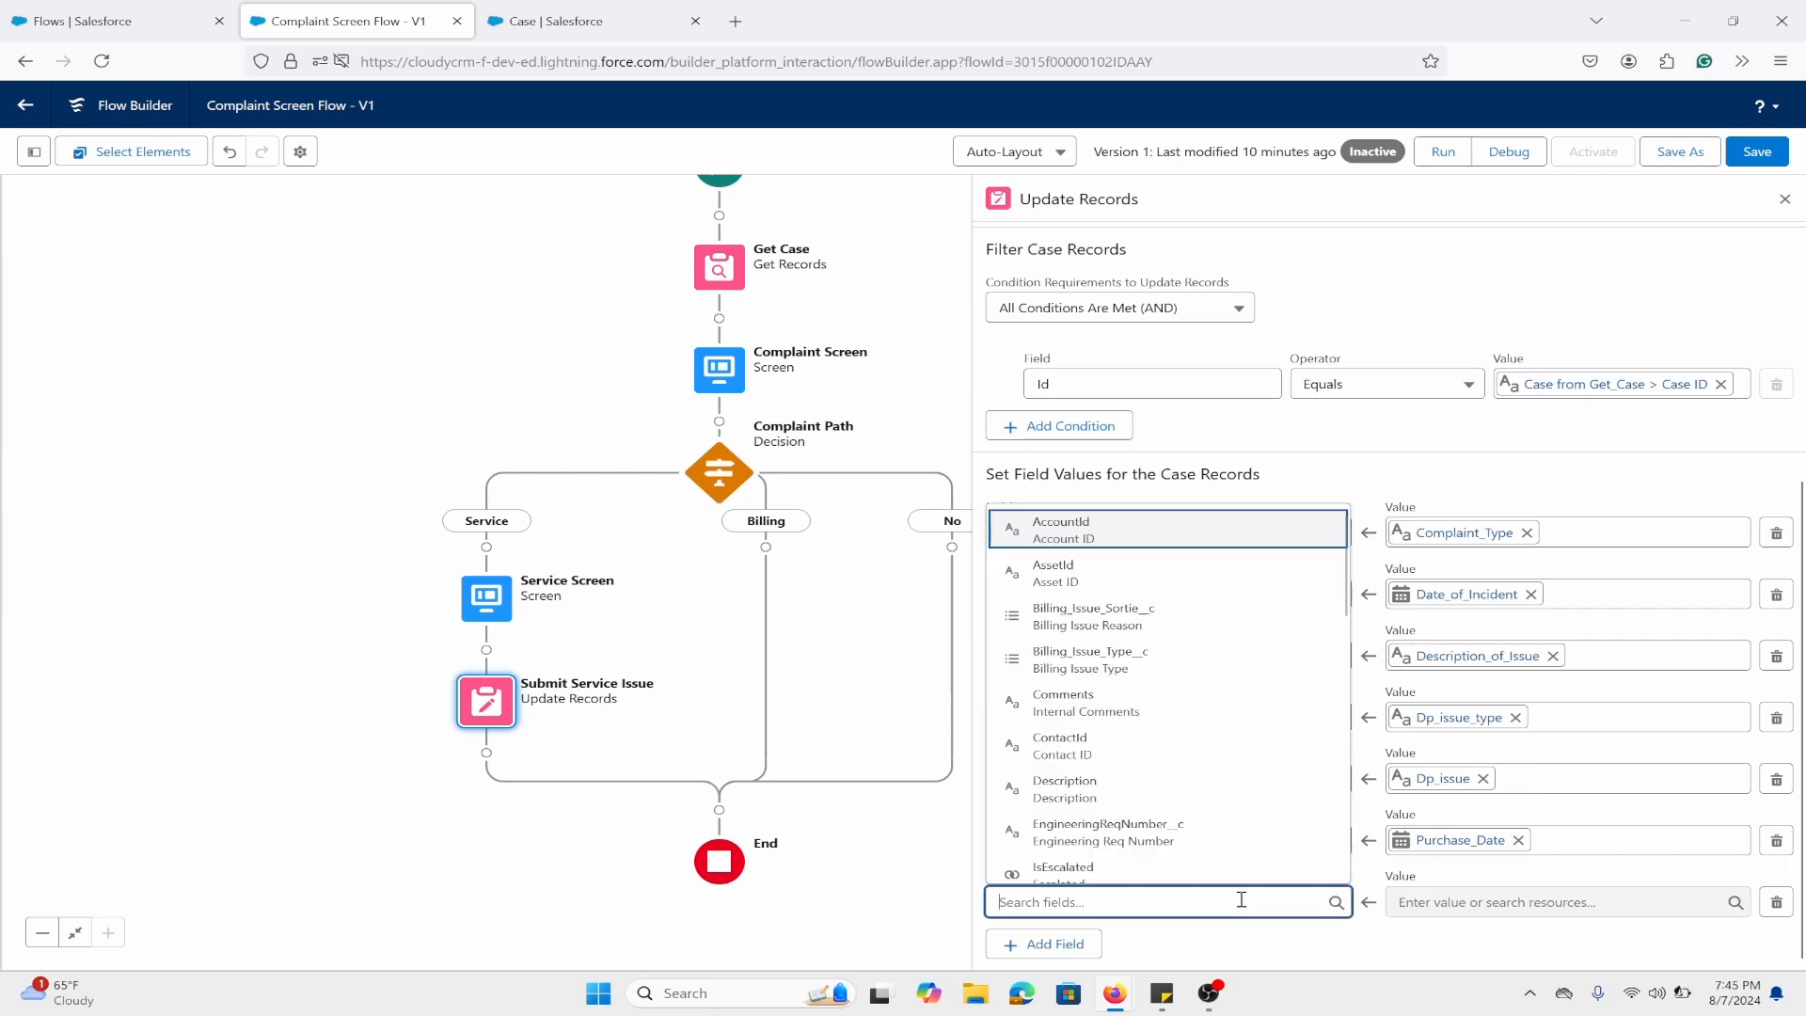
type("res")
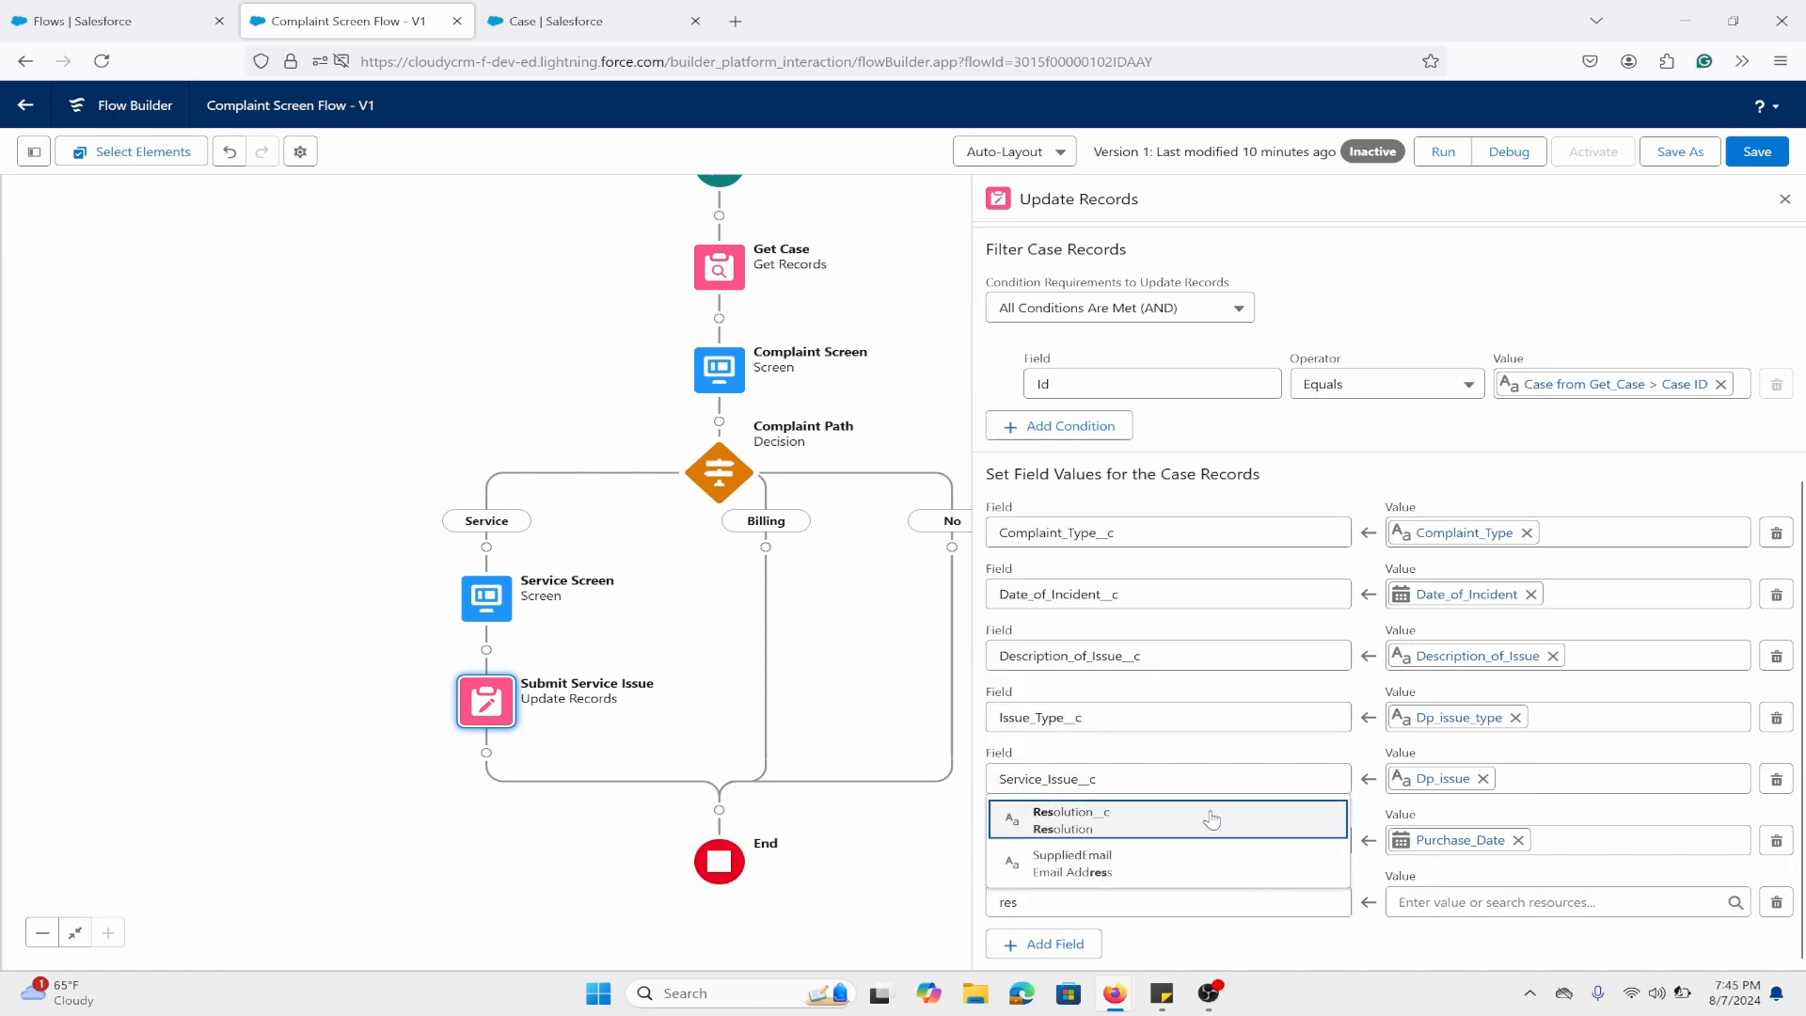
left_click(1212, 824)
left_click(1559, 903)
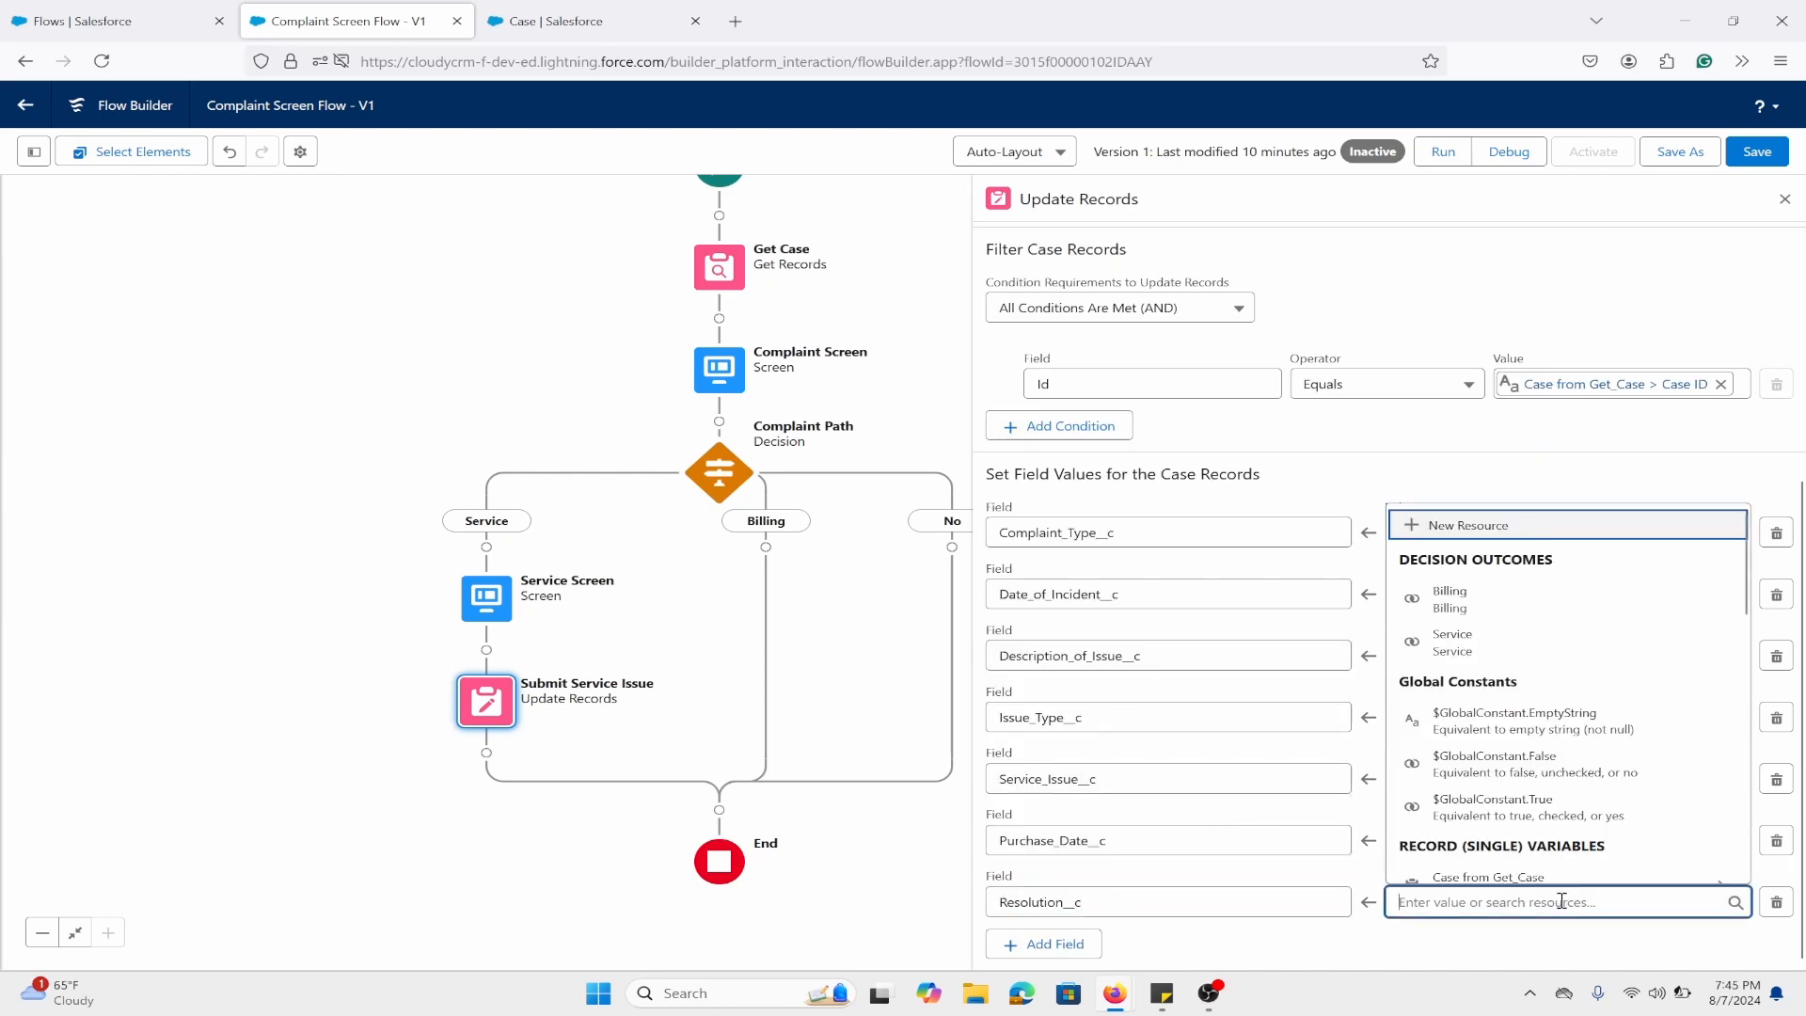
type("res")
left_click(1508, 867)
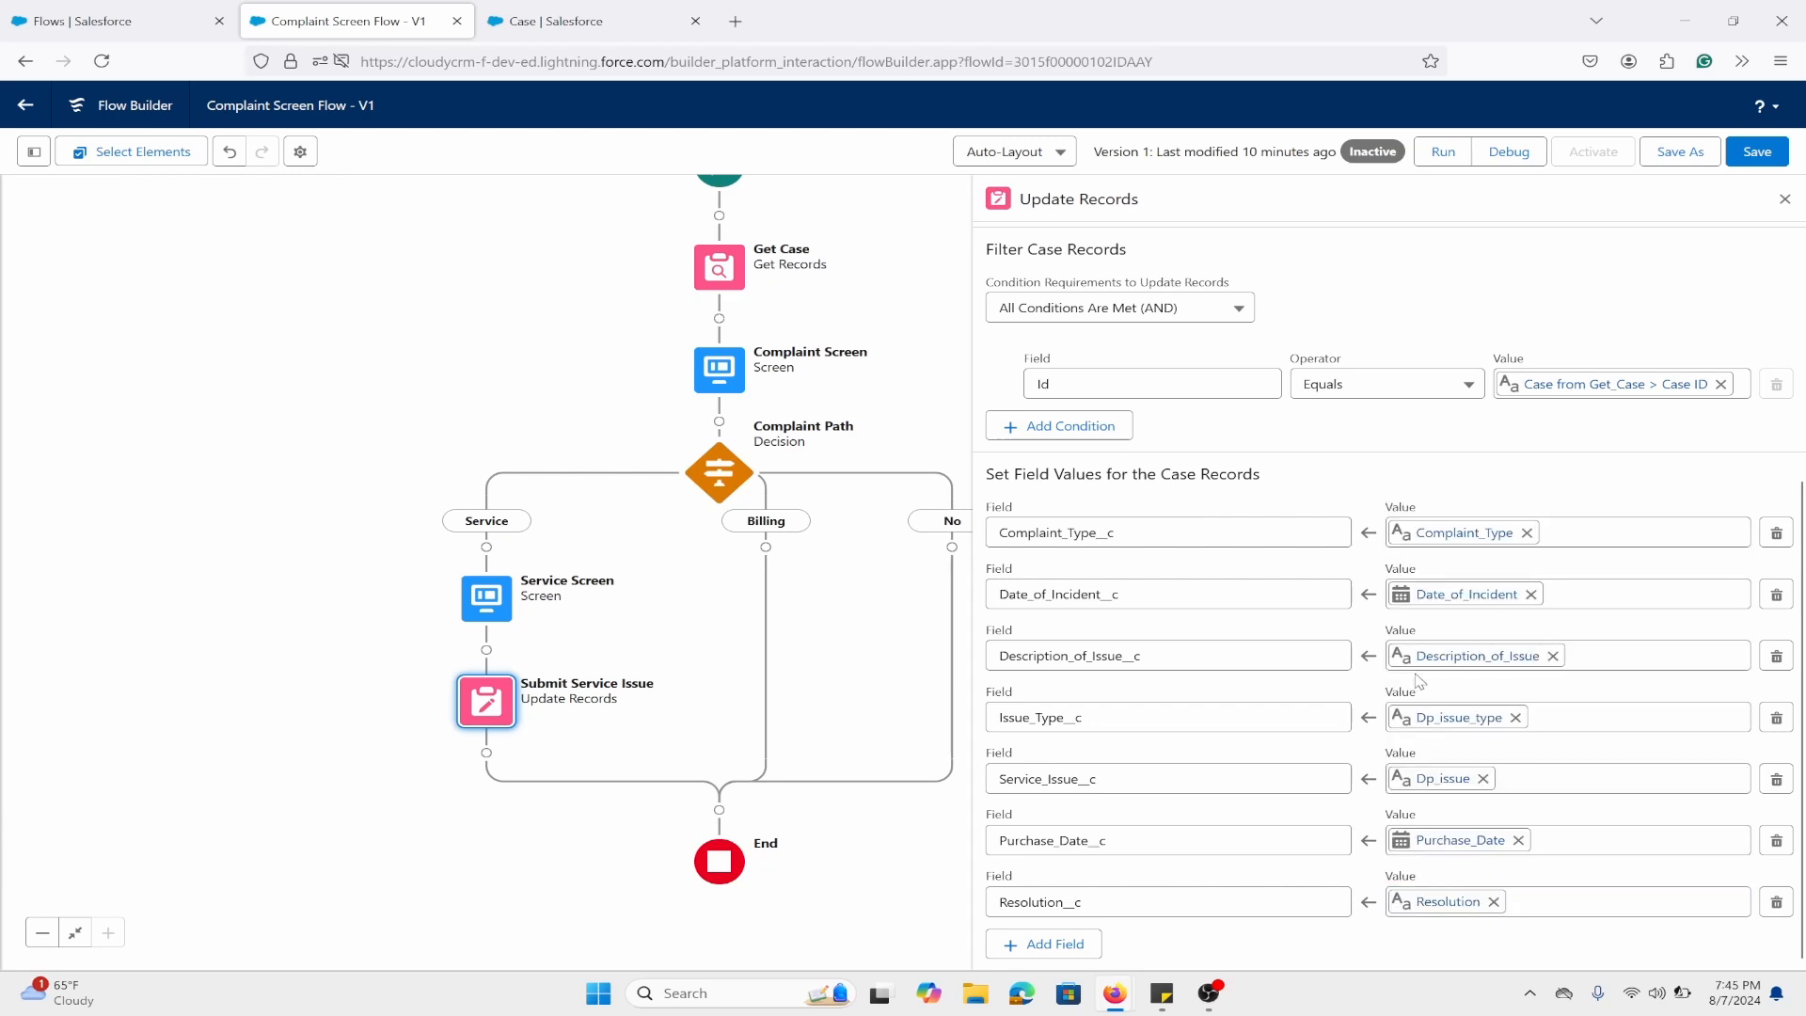
Replace the value assigned to Issue_Type__c with the Dp_service component's Picklist 2 Value (middleValue).
left_click(1516, 719)
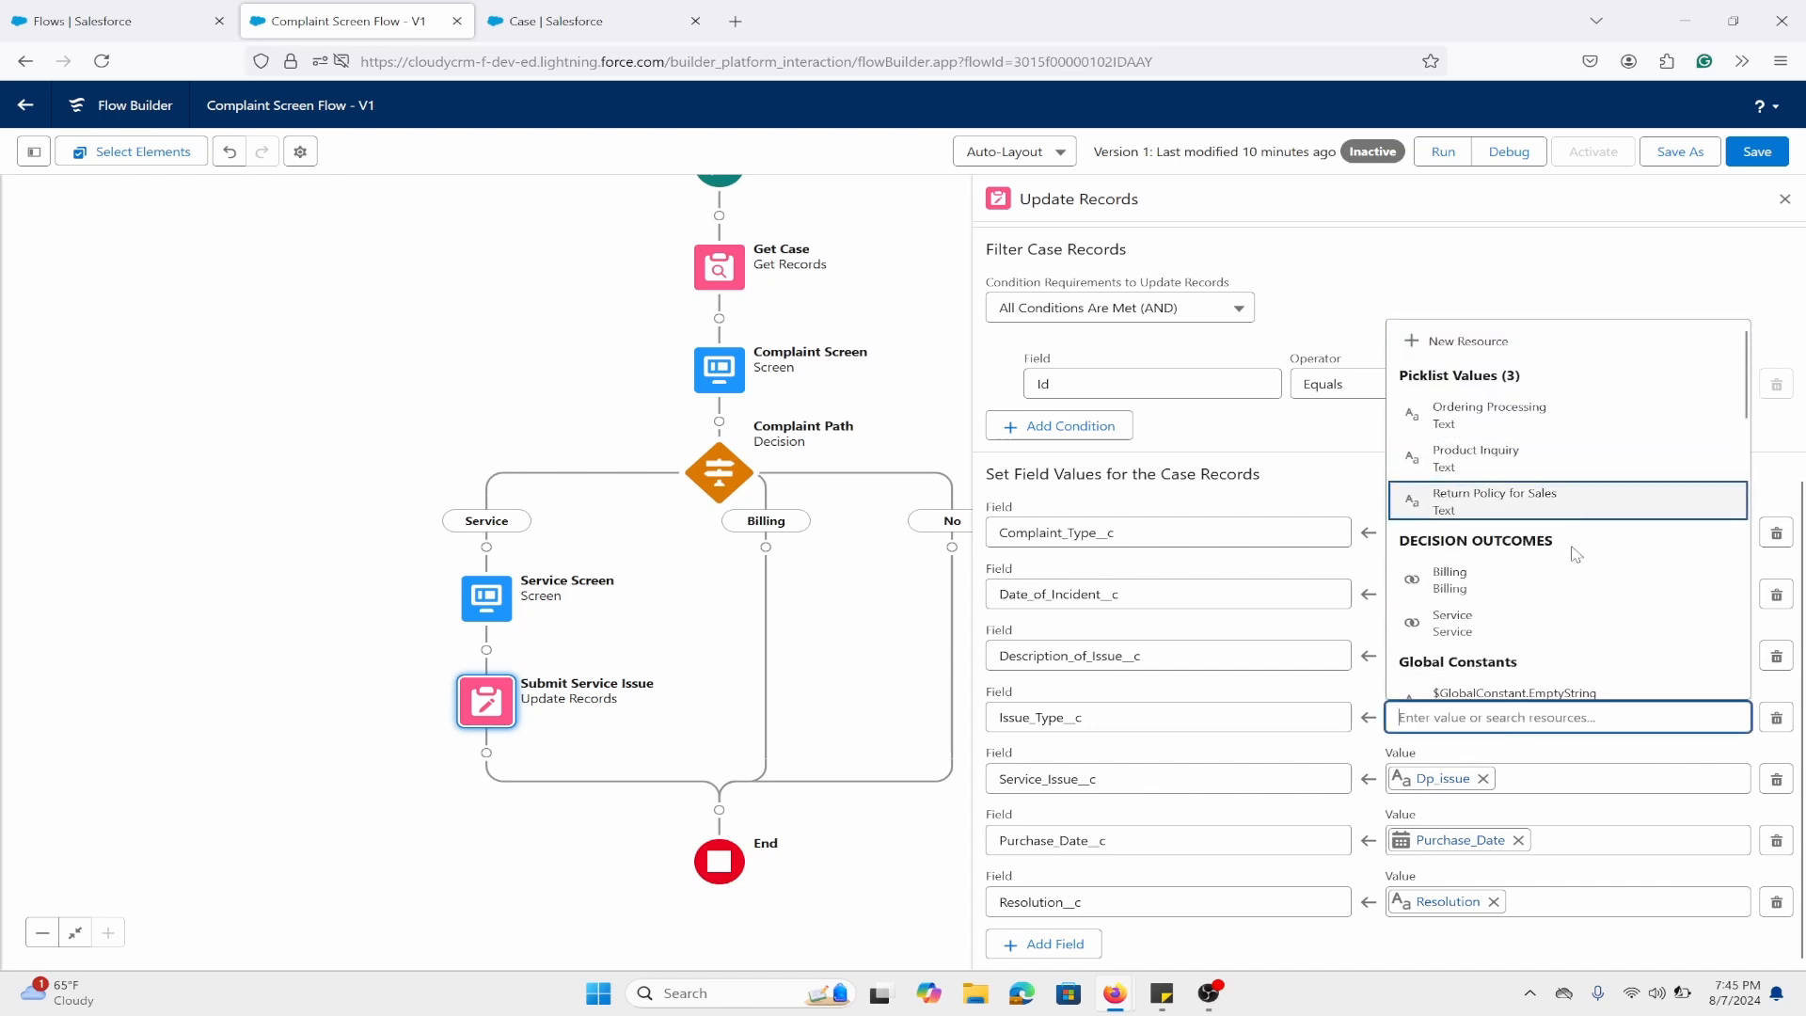
scroll(1571, 622, "down", 5)
scroll(1571, 623, "down", 3)
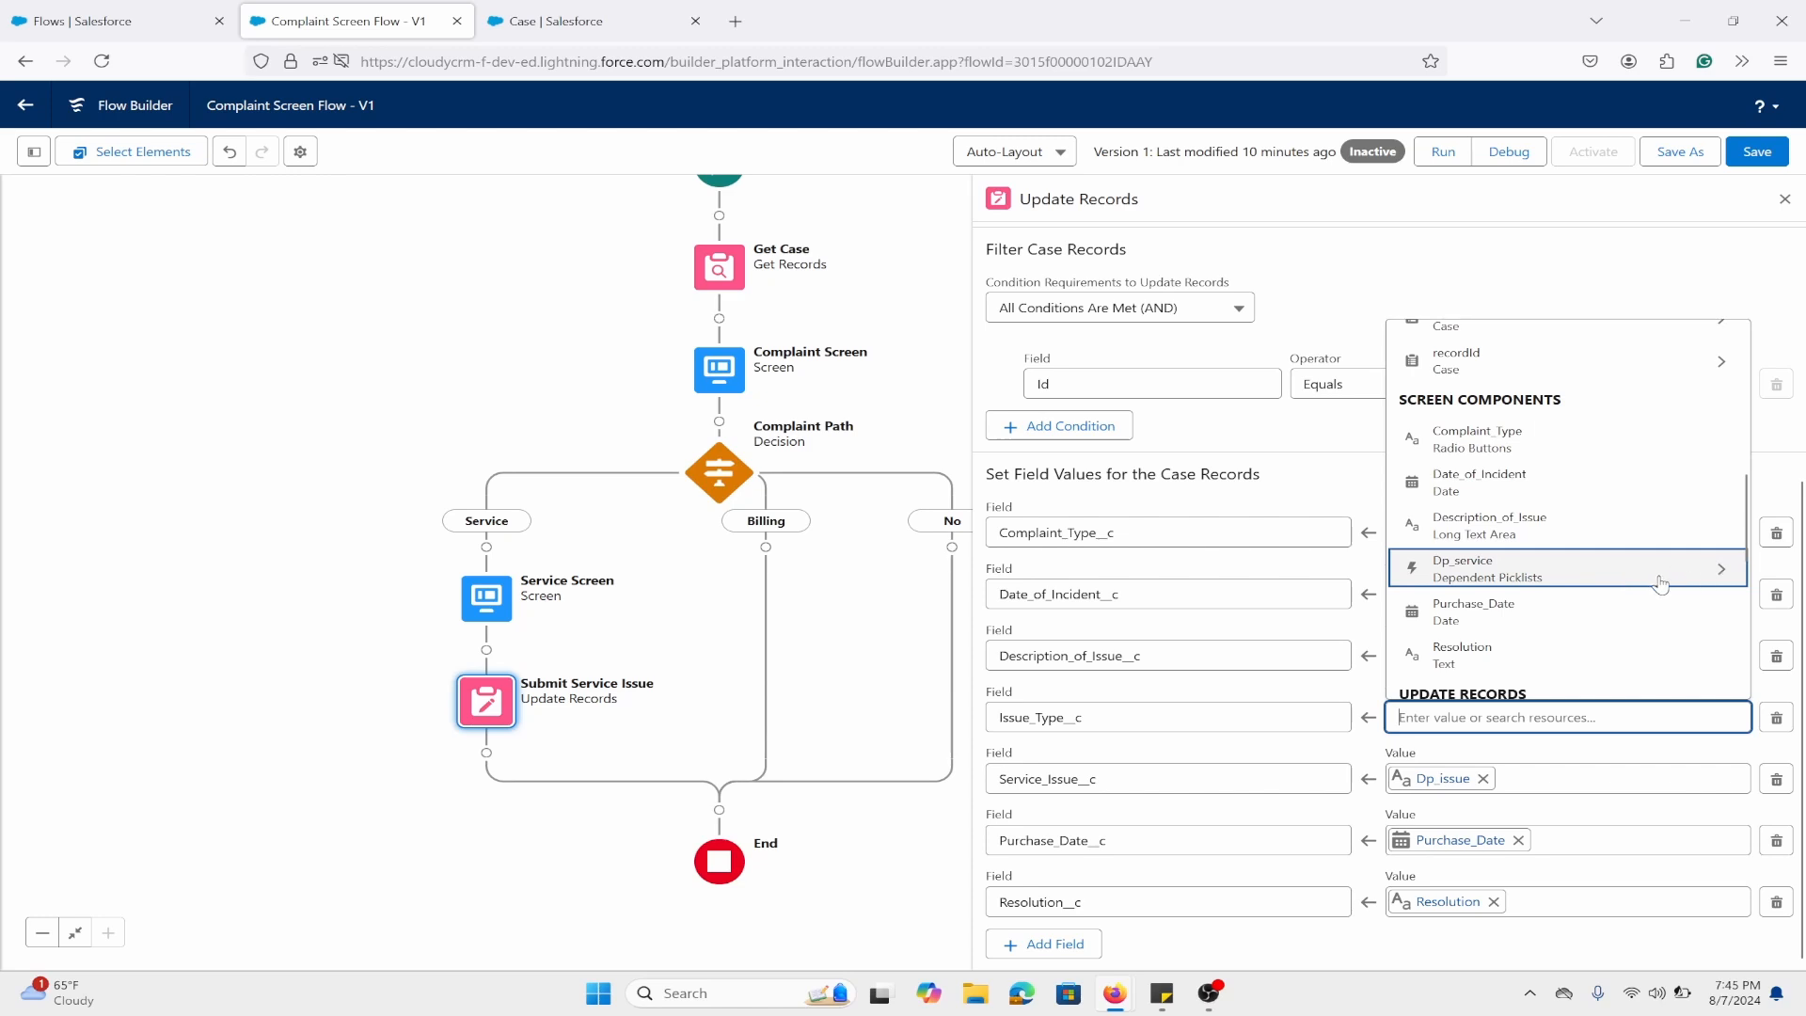
left_click(1656, 576)
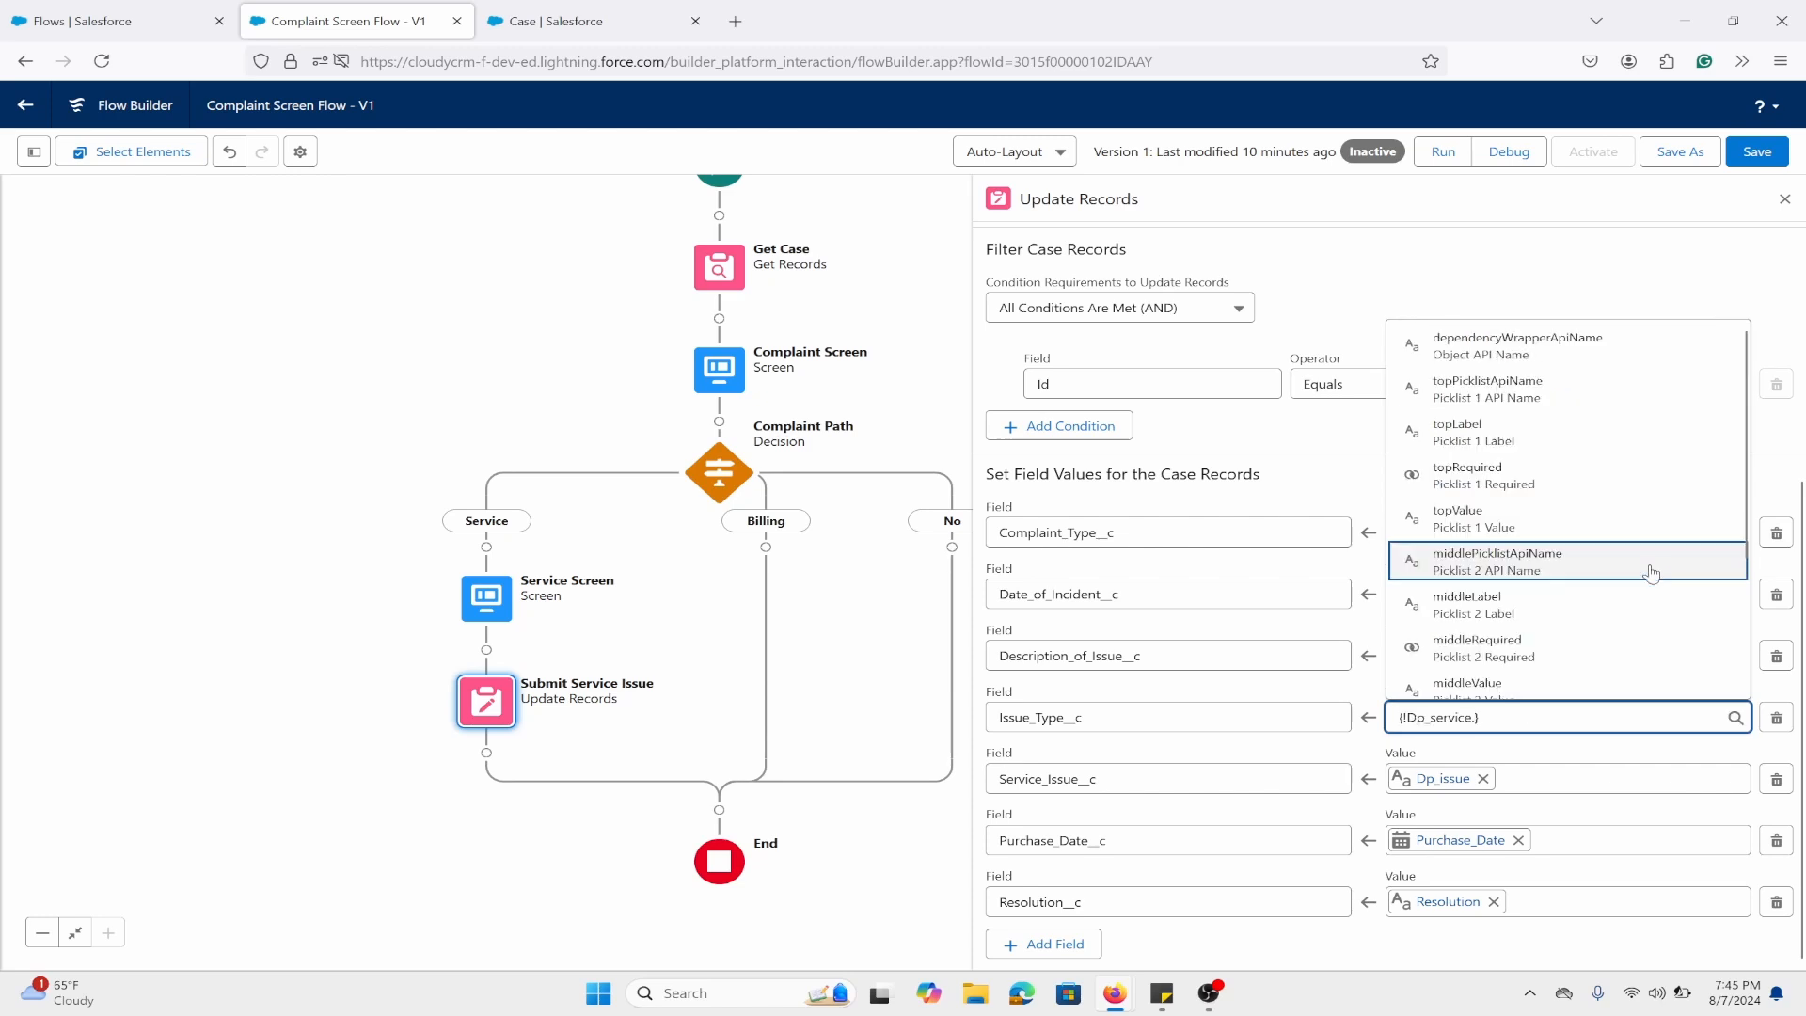
scroll(1566, 649, "down", 2)
left_click(1566, 613)
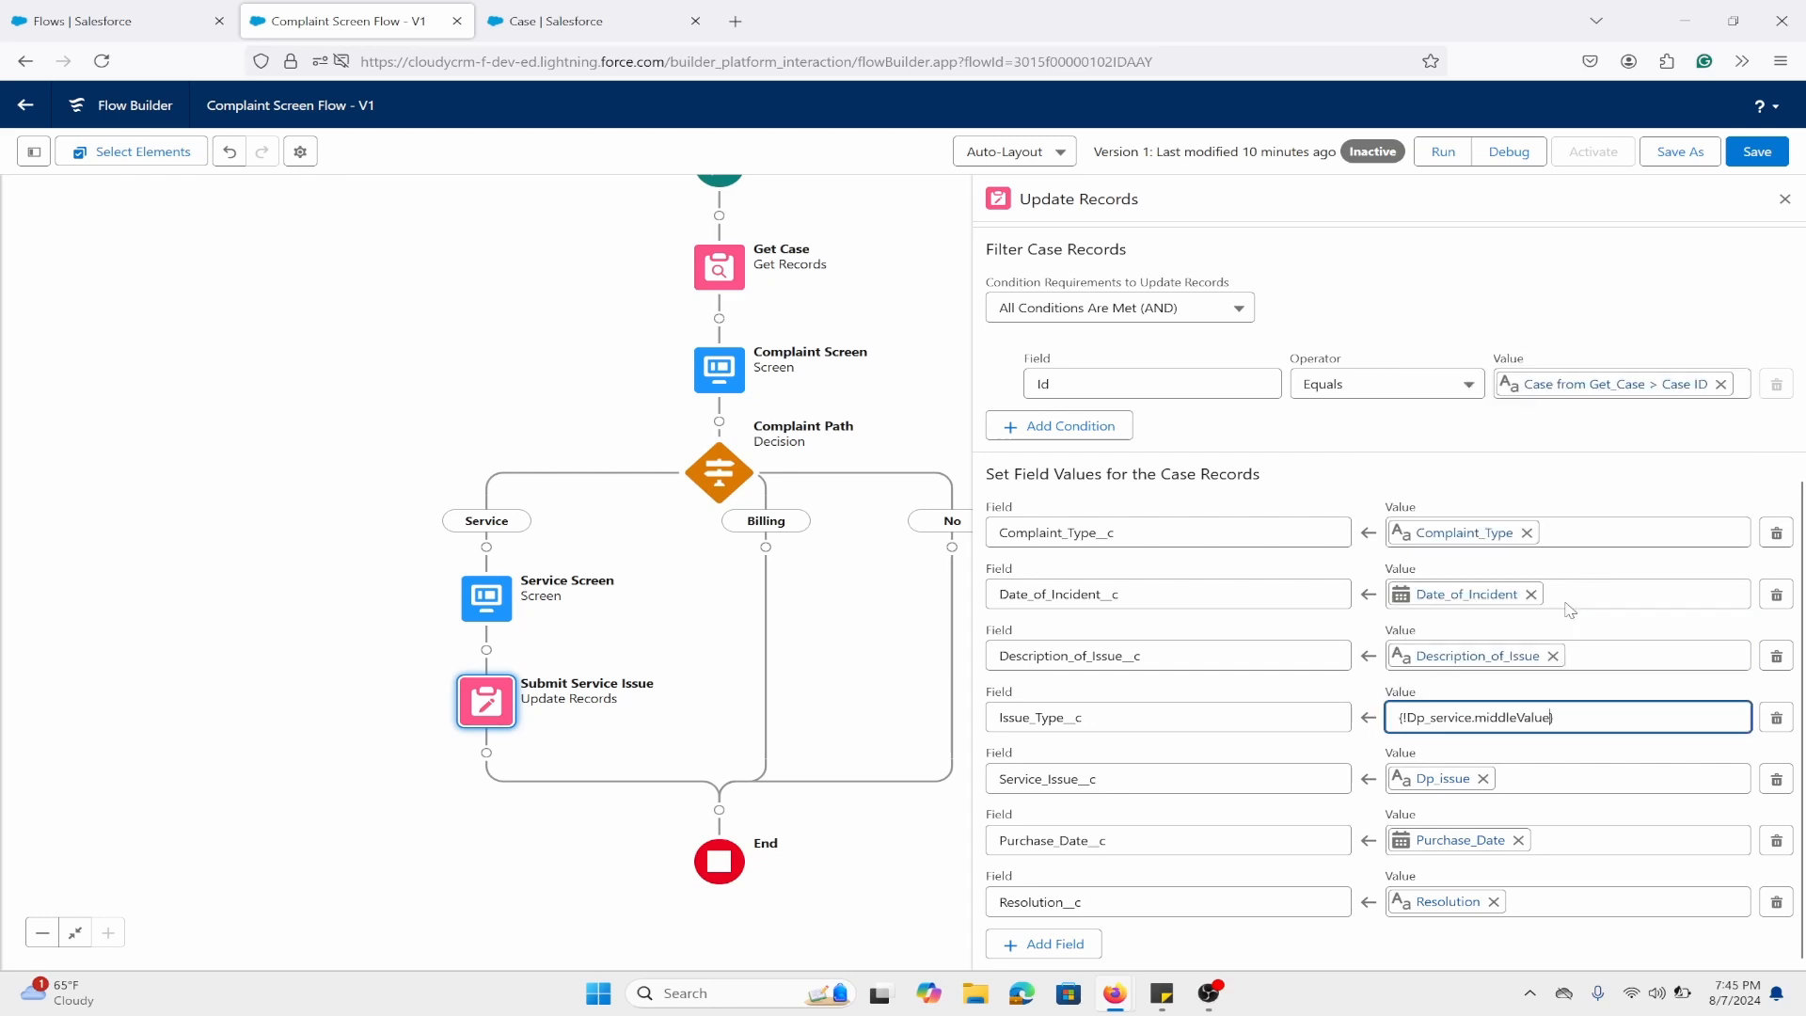
Replace the value assigned to Service_Issue__c with the Dp_service component's Picklist 1 Value (topValue), and save the flow.
left_click(1484, 778)
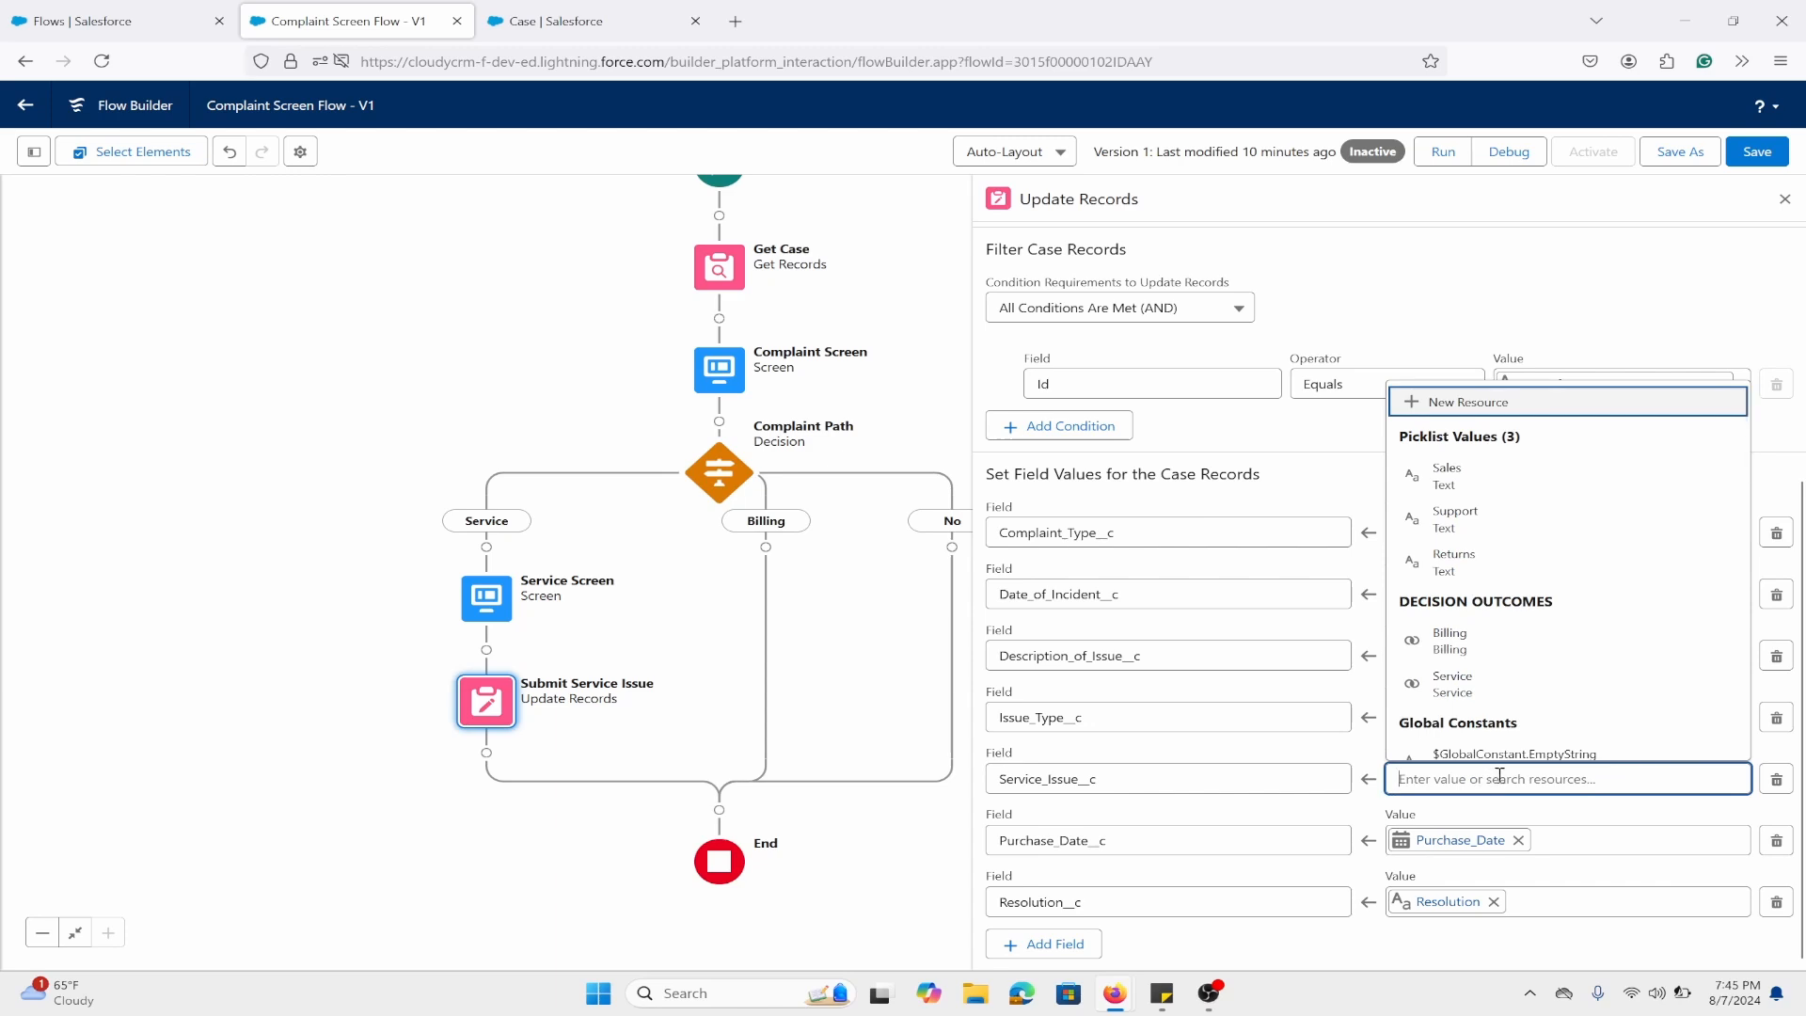
type("d")
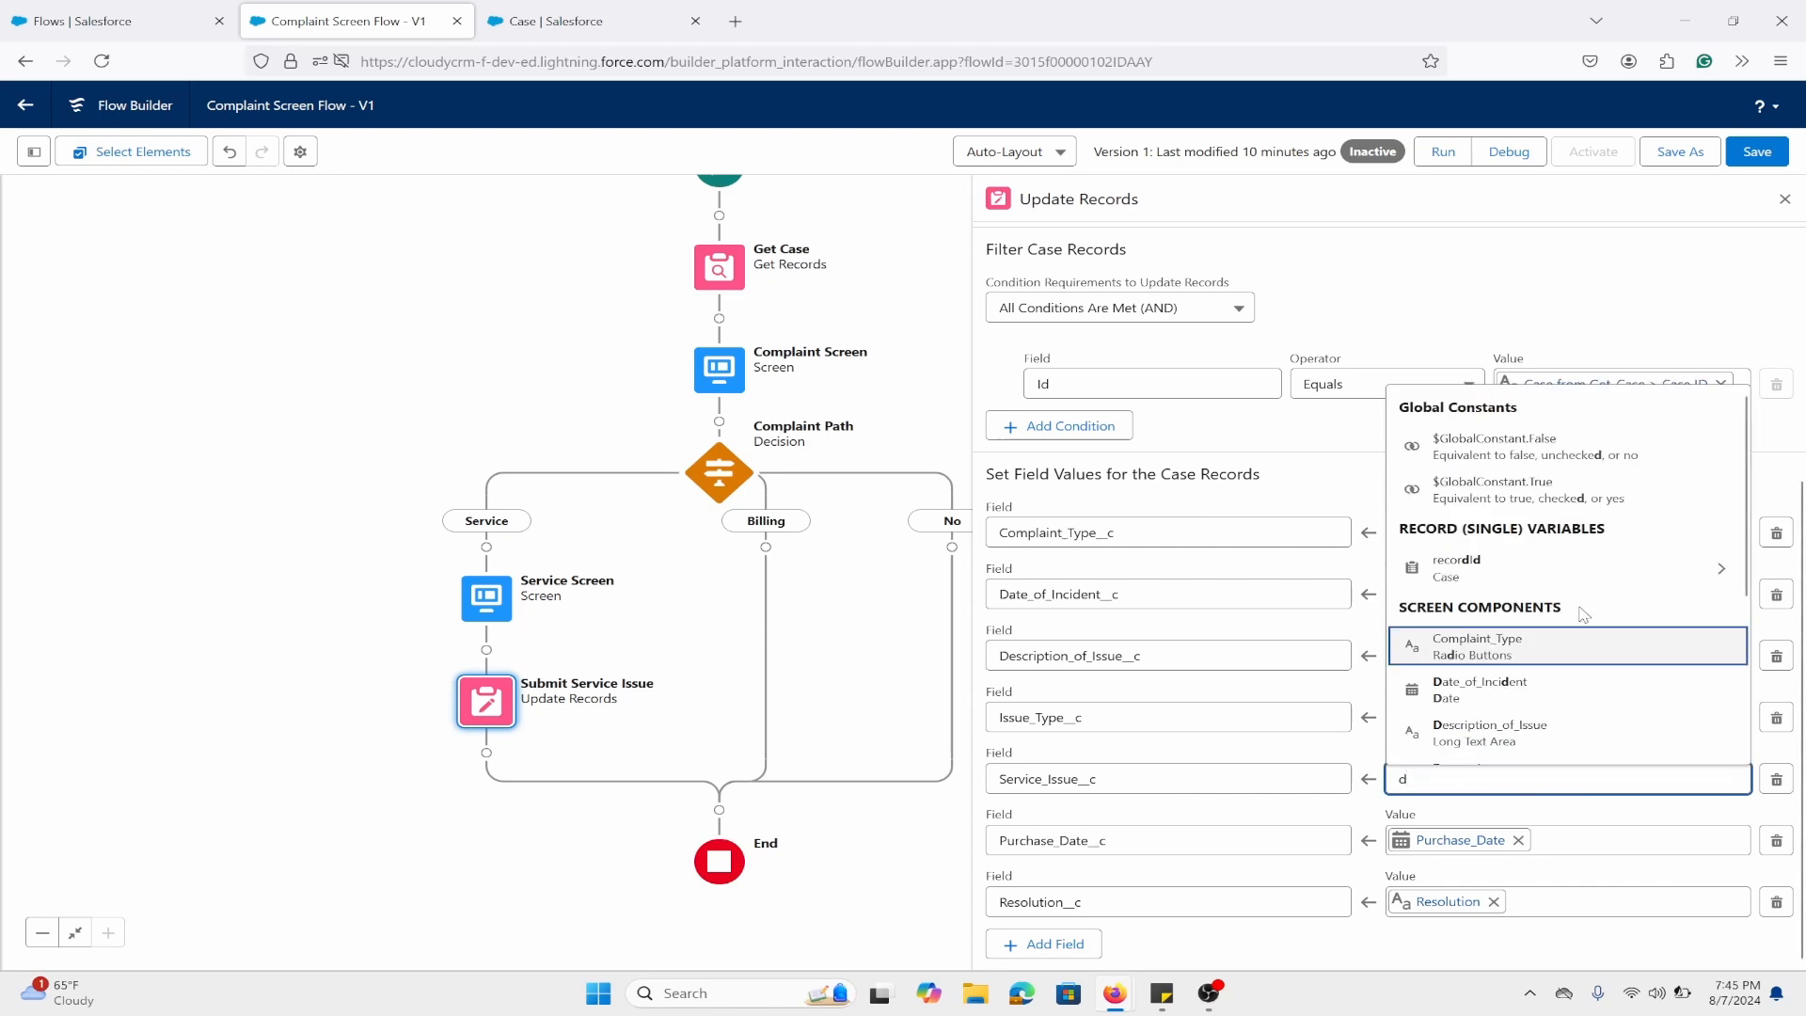
key("BackSpace")
scroll(1577, 643, "down", 5)
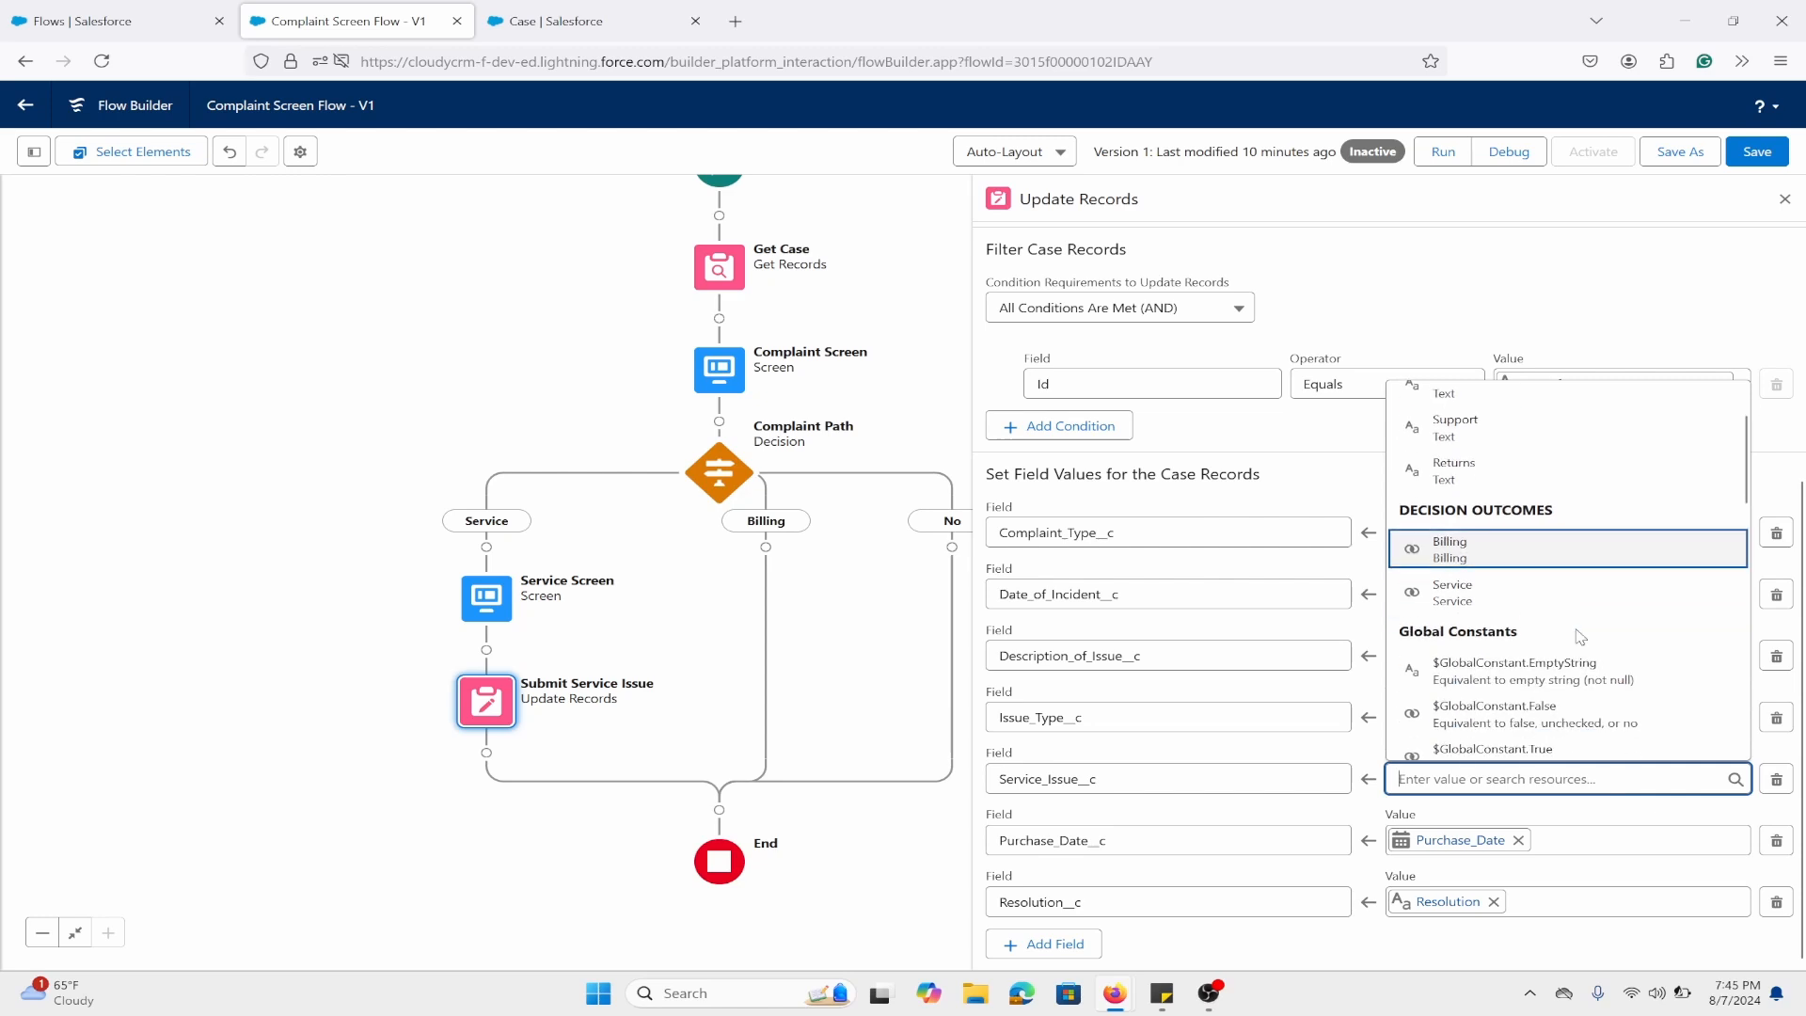
scroll(1578, 644, "down", 5)
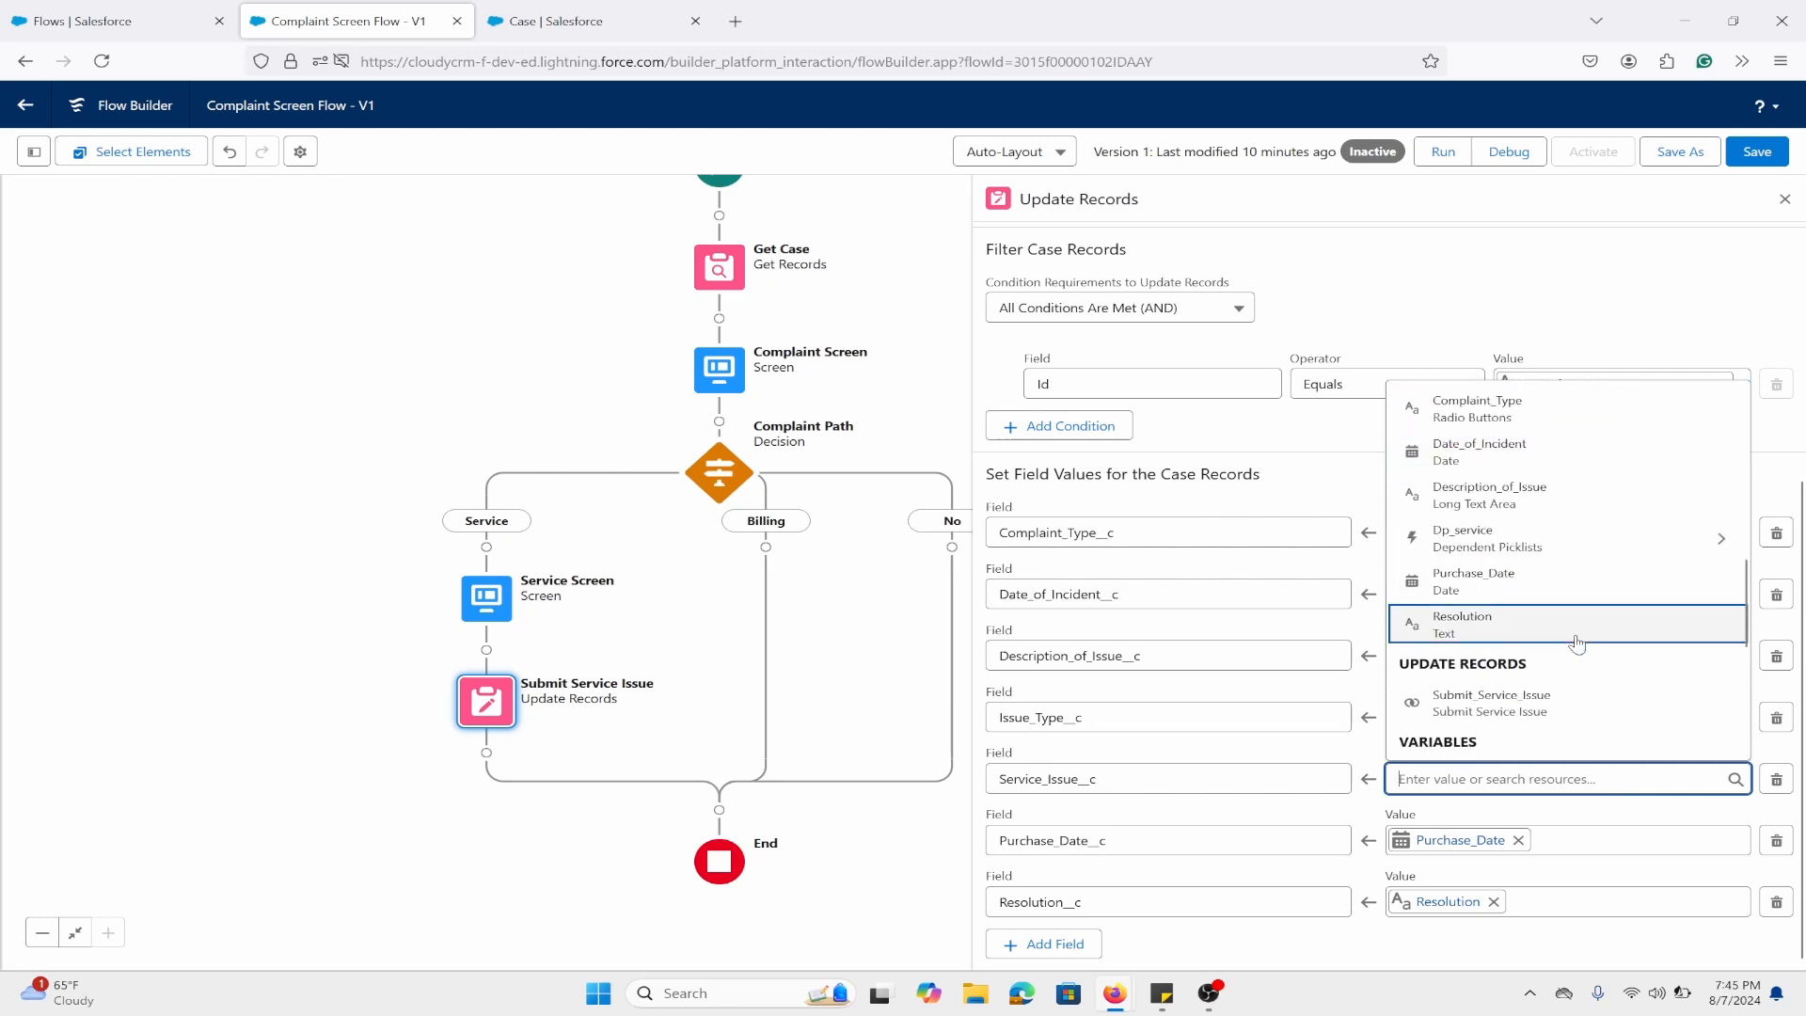
left_click(1605, 556)
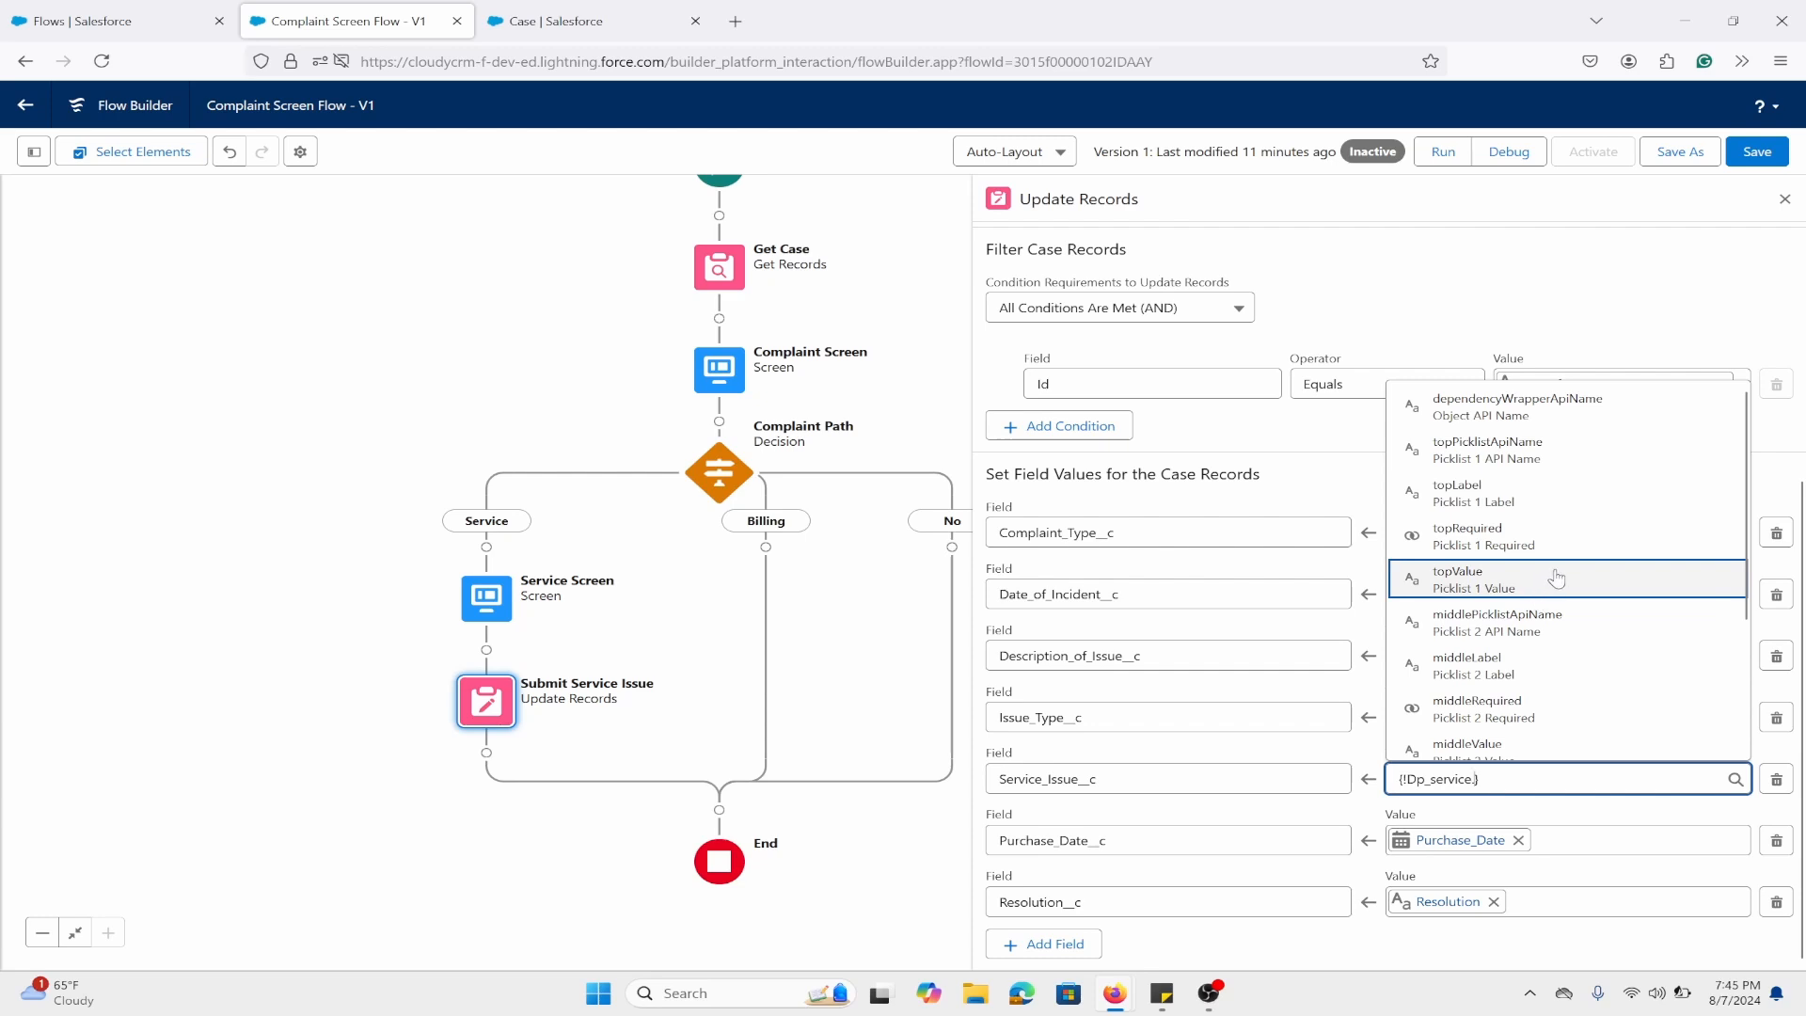
left_click(1523, 591)
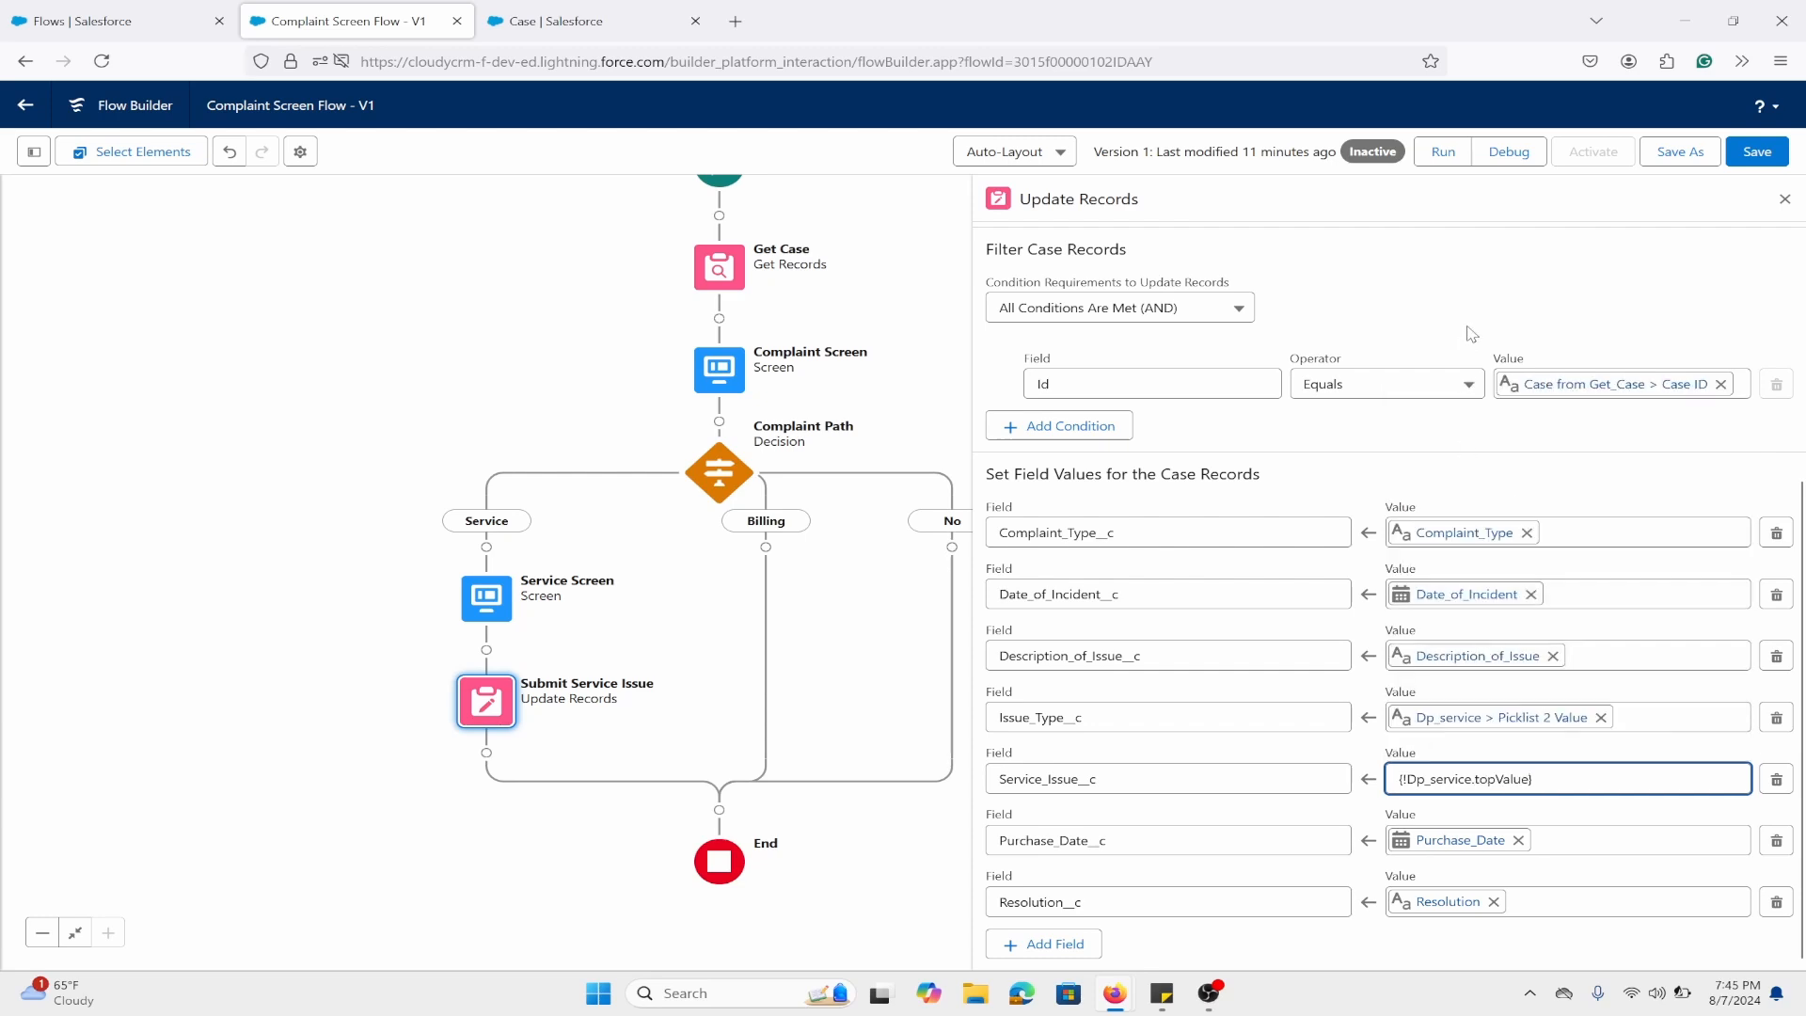
left_click(1505, 288)
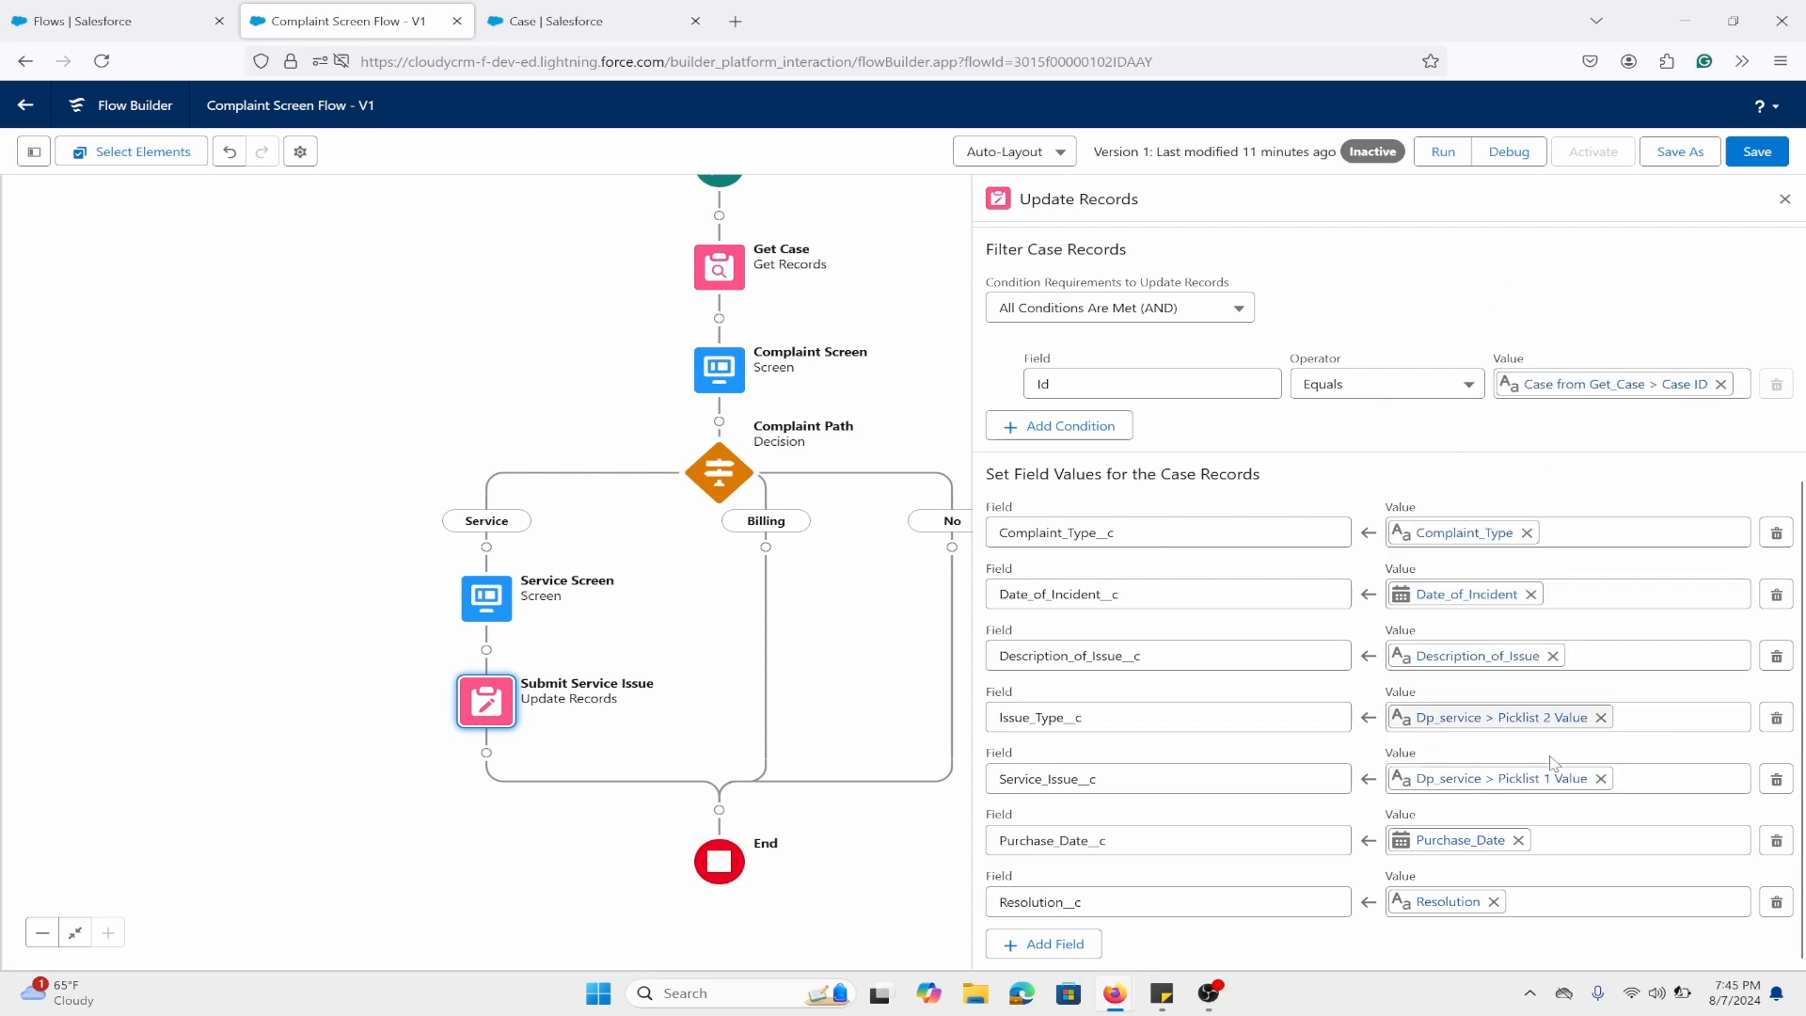
left_click(1758, 160)
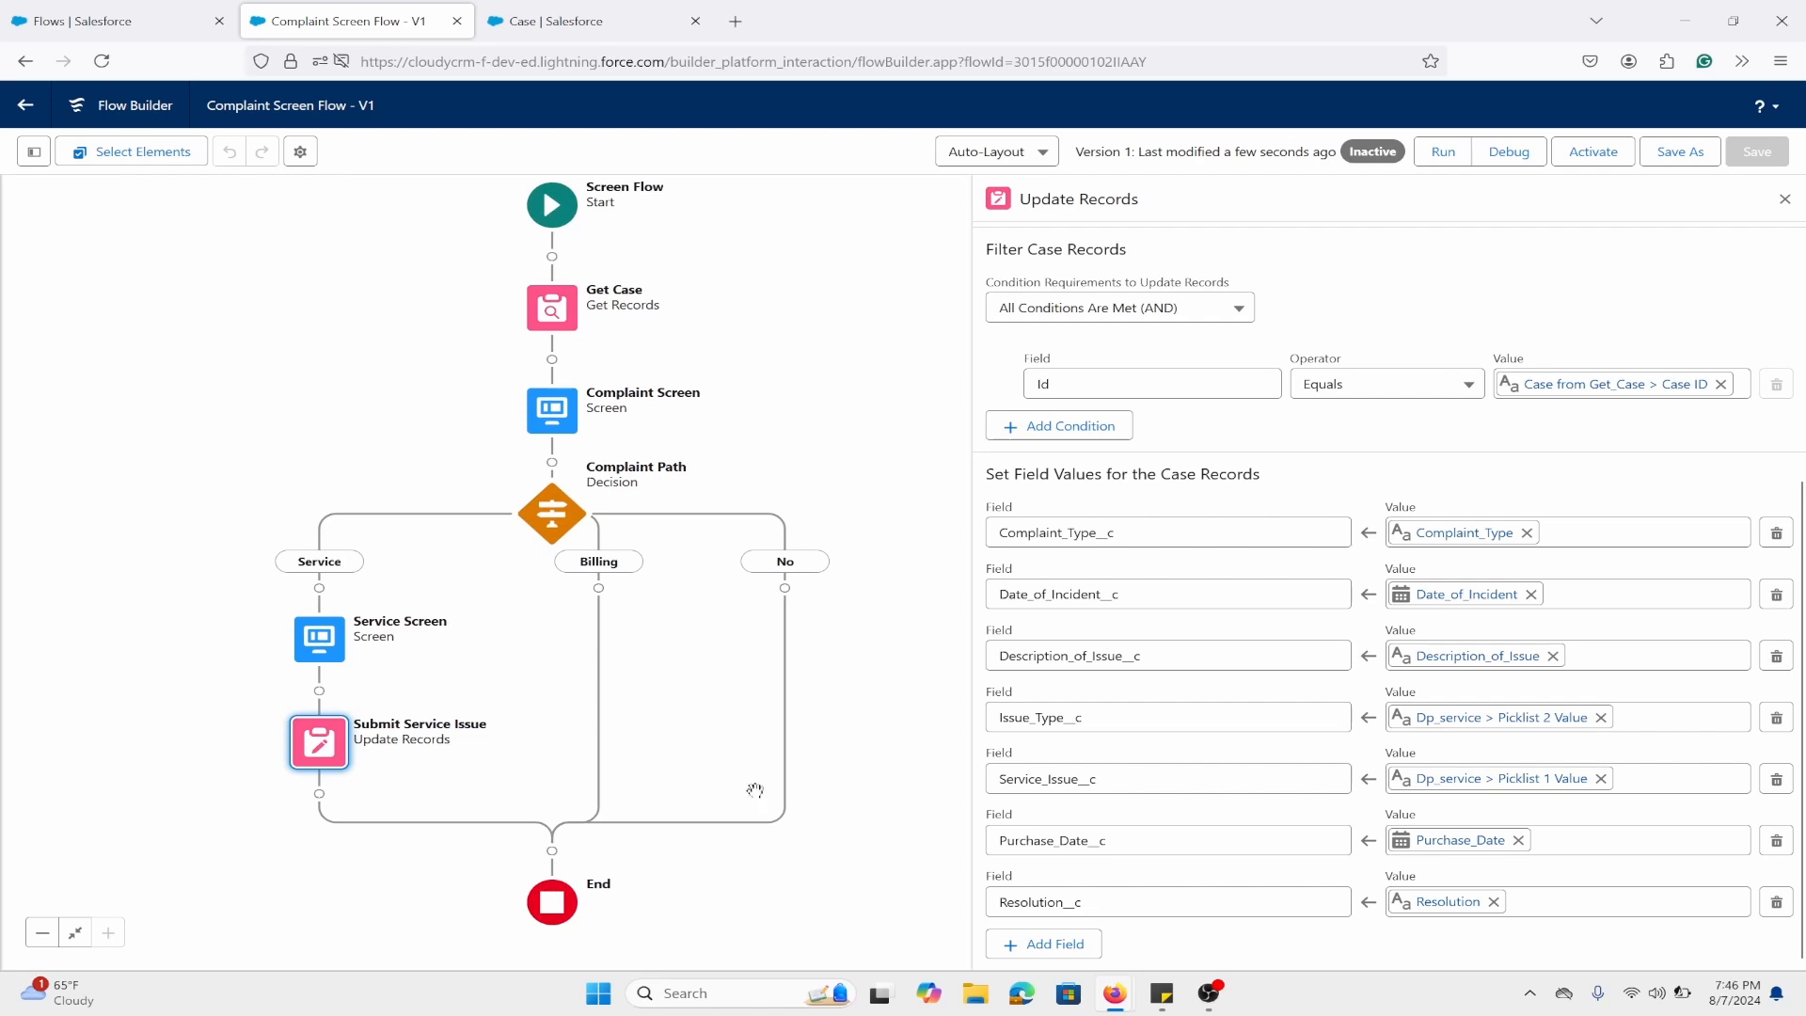
Copy the Service Screen element and paste it into the Billing path of the decision.
left_click(453, 666)
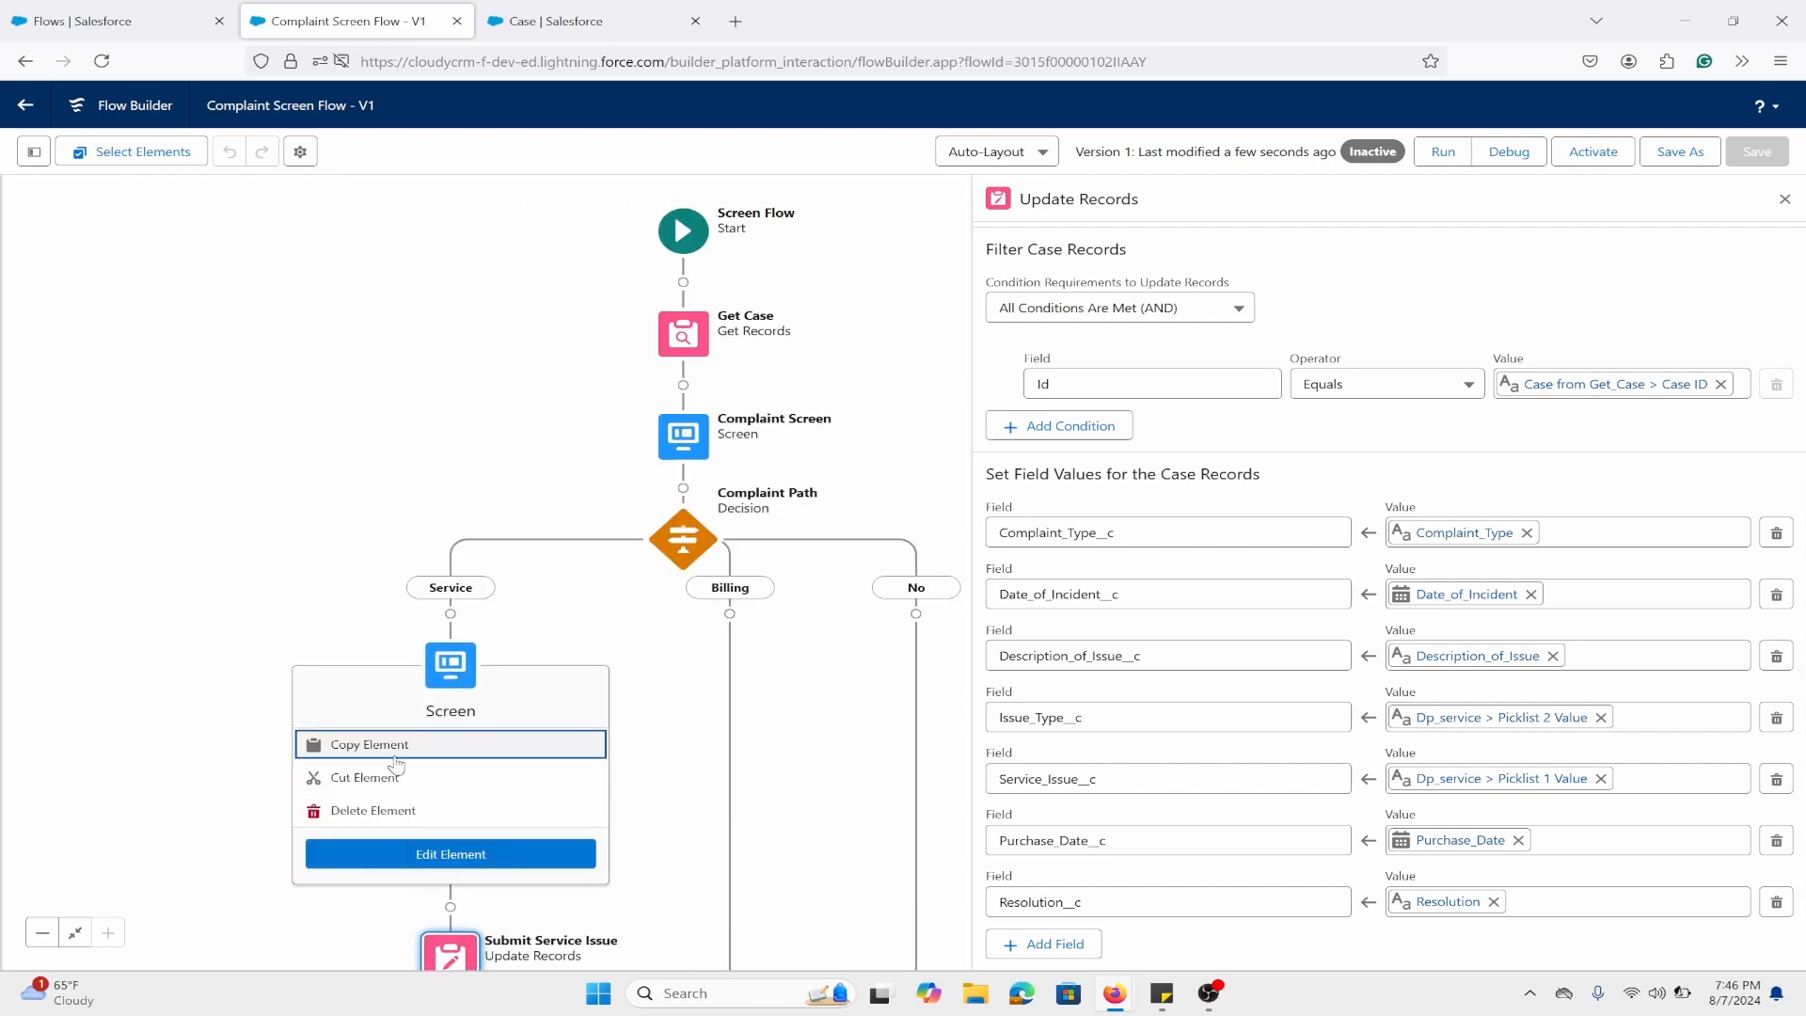
left_click(426, 758)
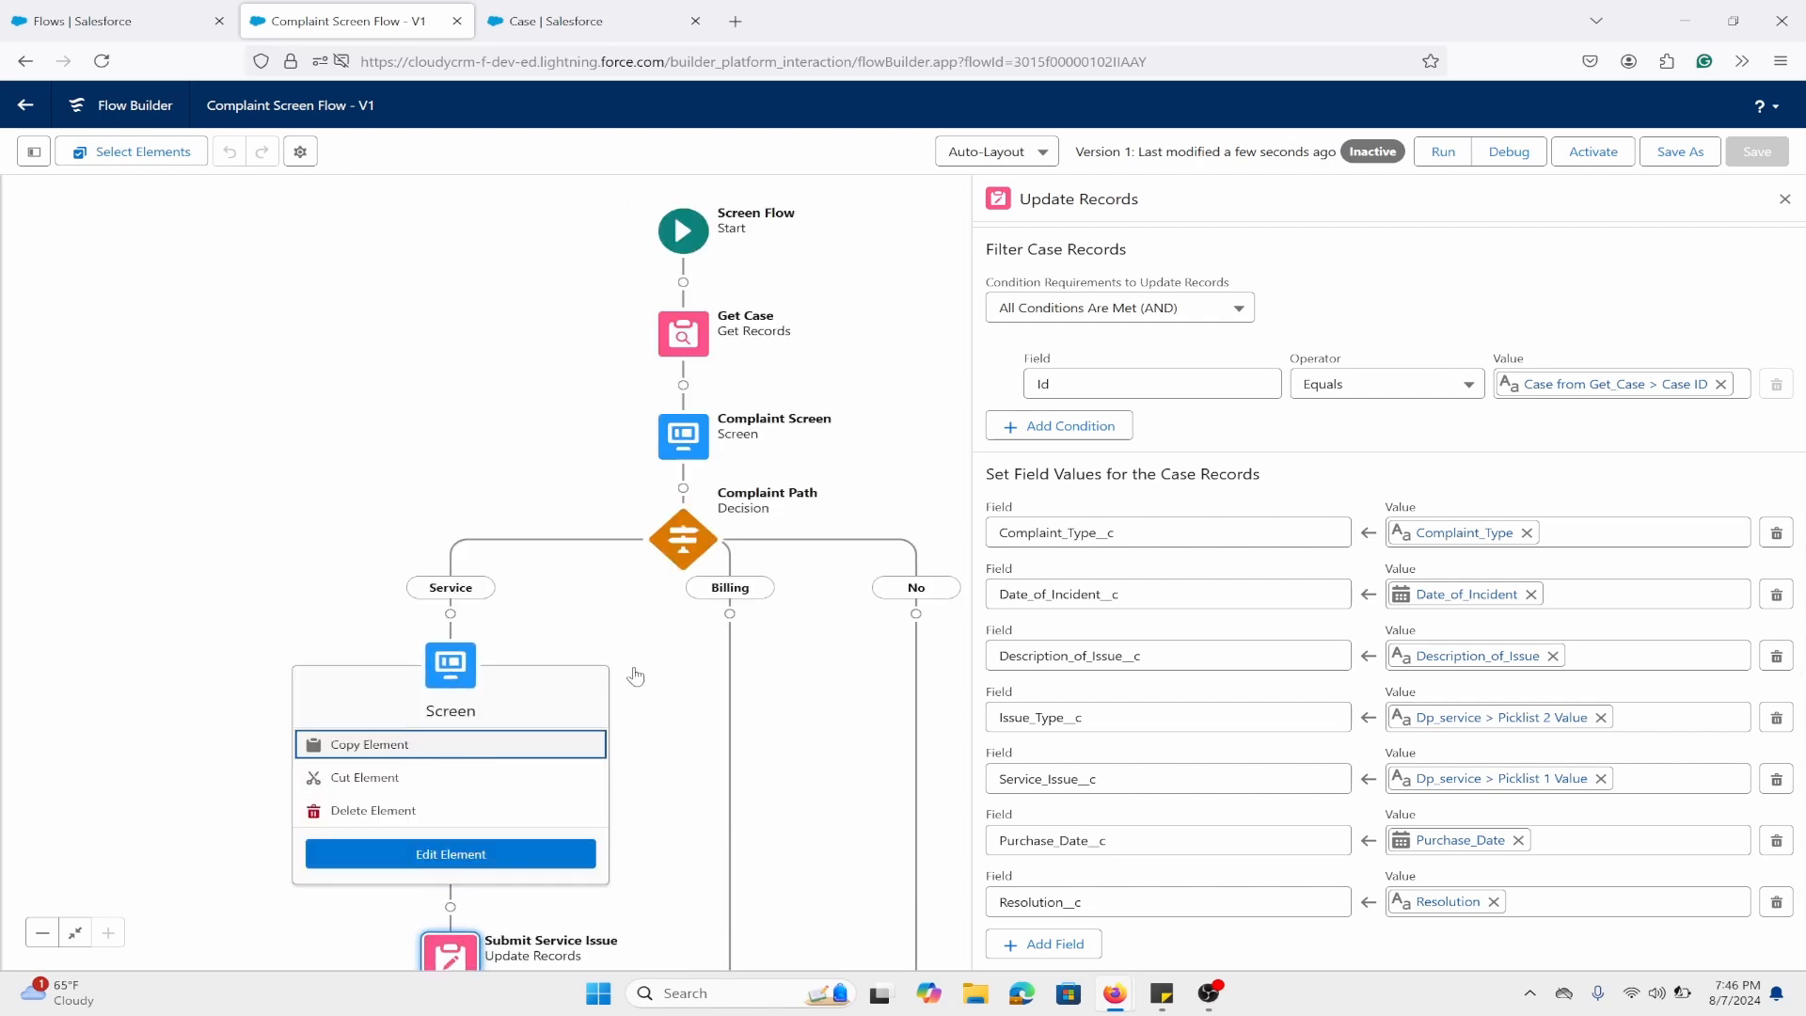
left_click(731, 615)
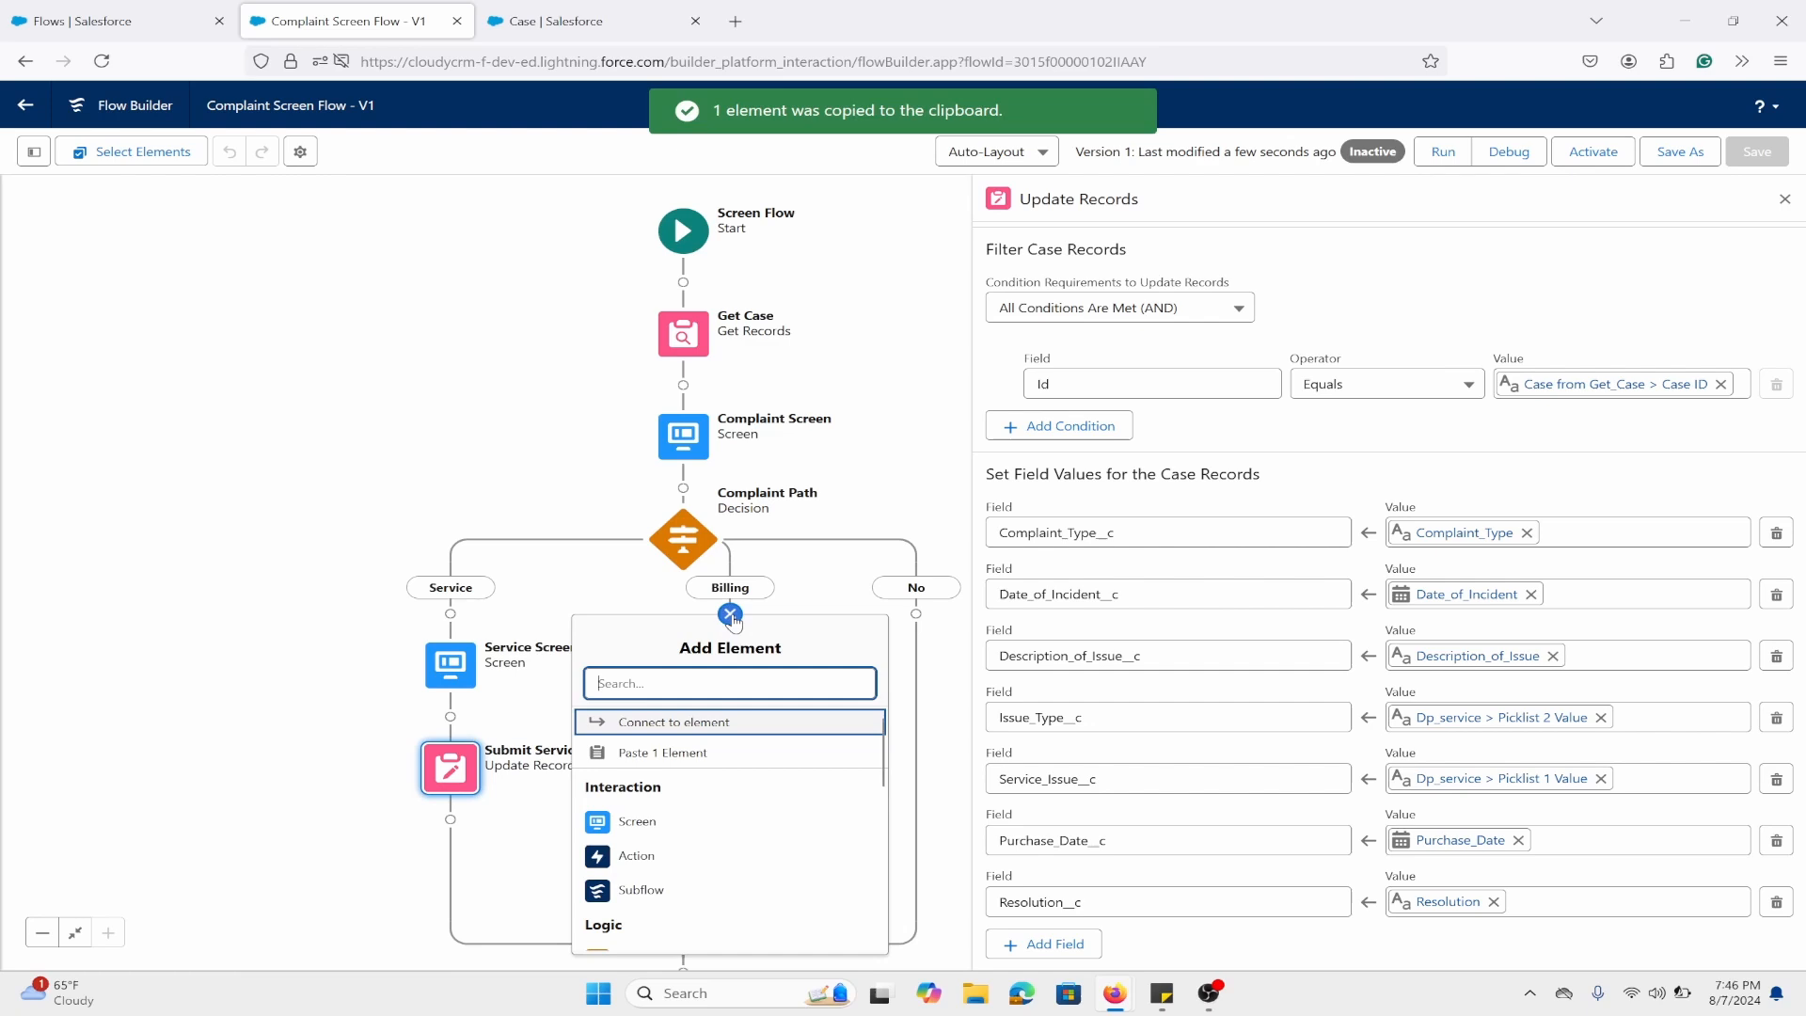
left_click(693, 752)
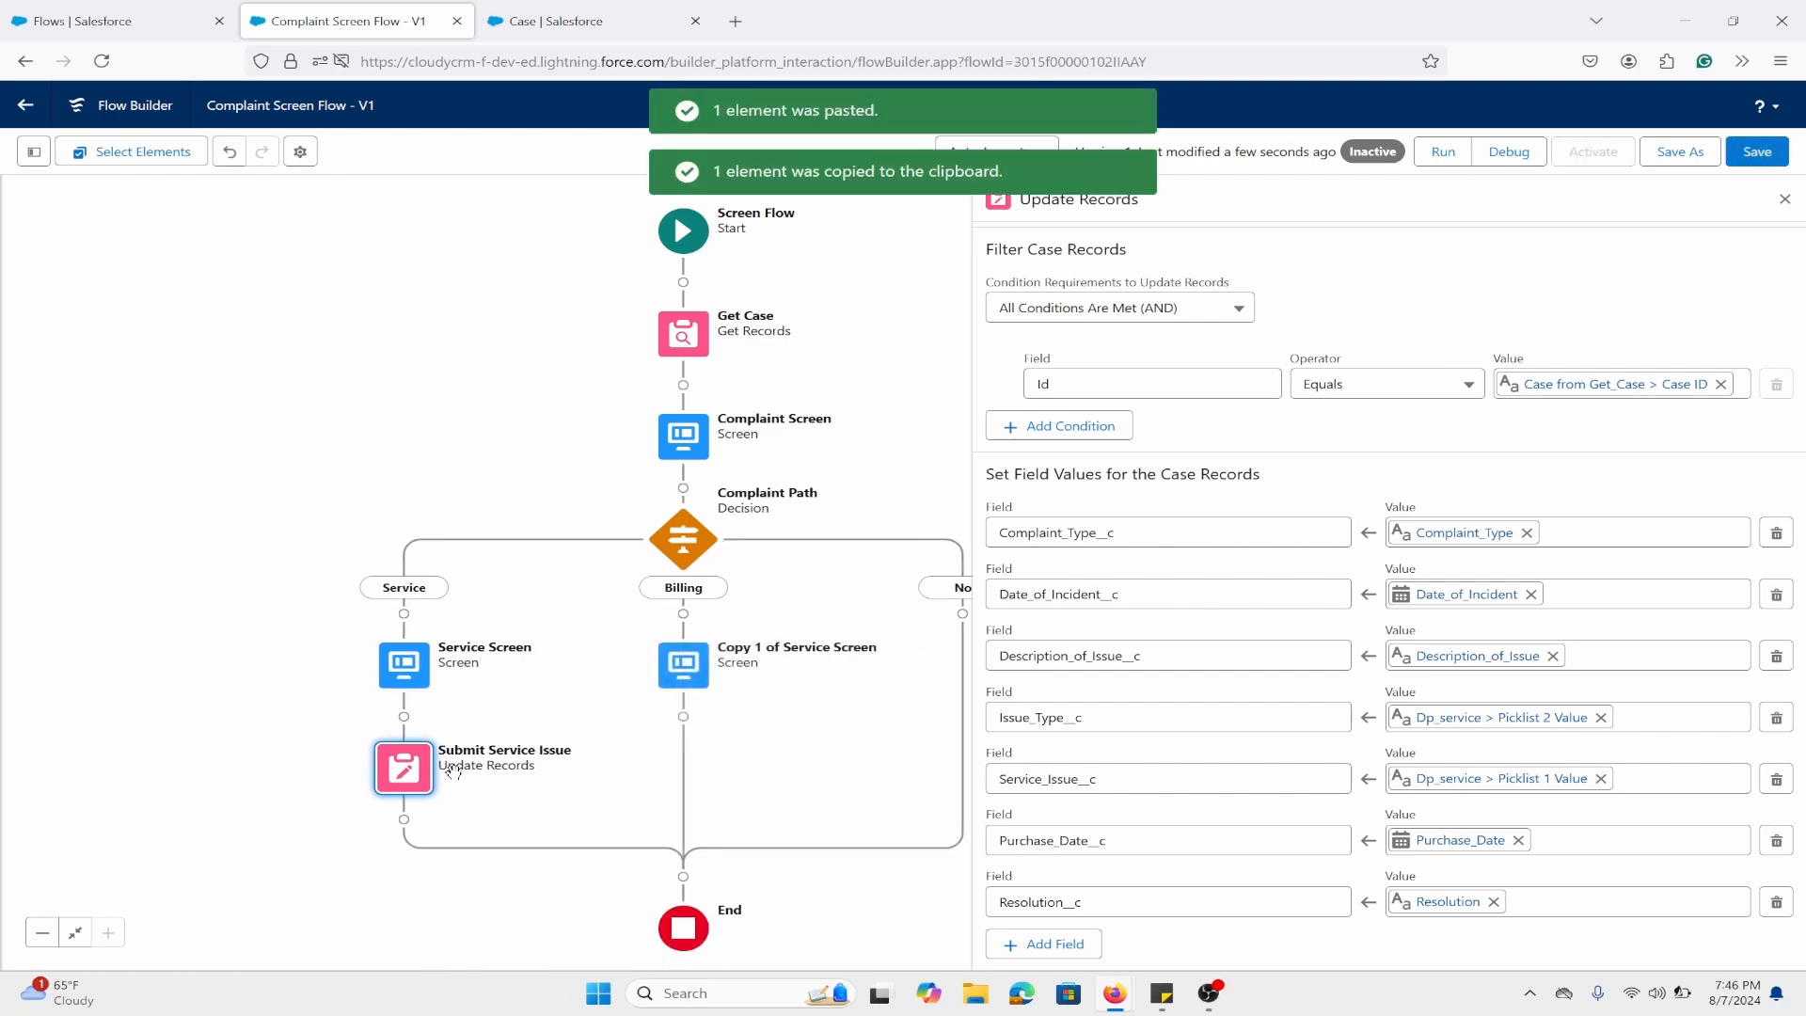
Copy the Submit Service Issue update element and paste it below the copied screen on the Billing path.
left_click(408, 769)
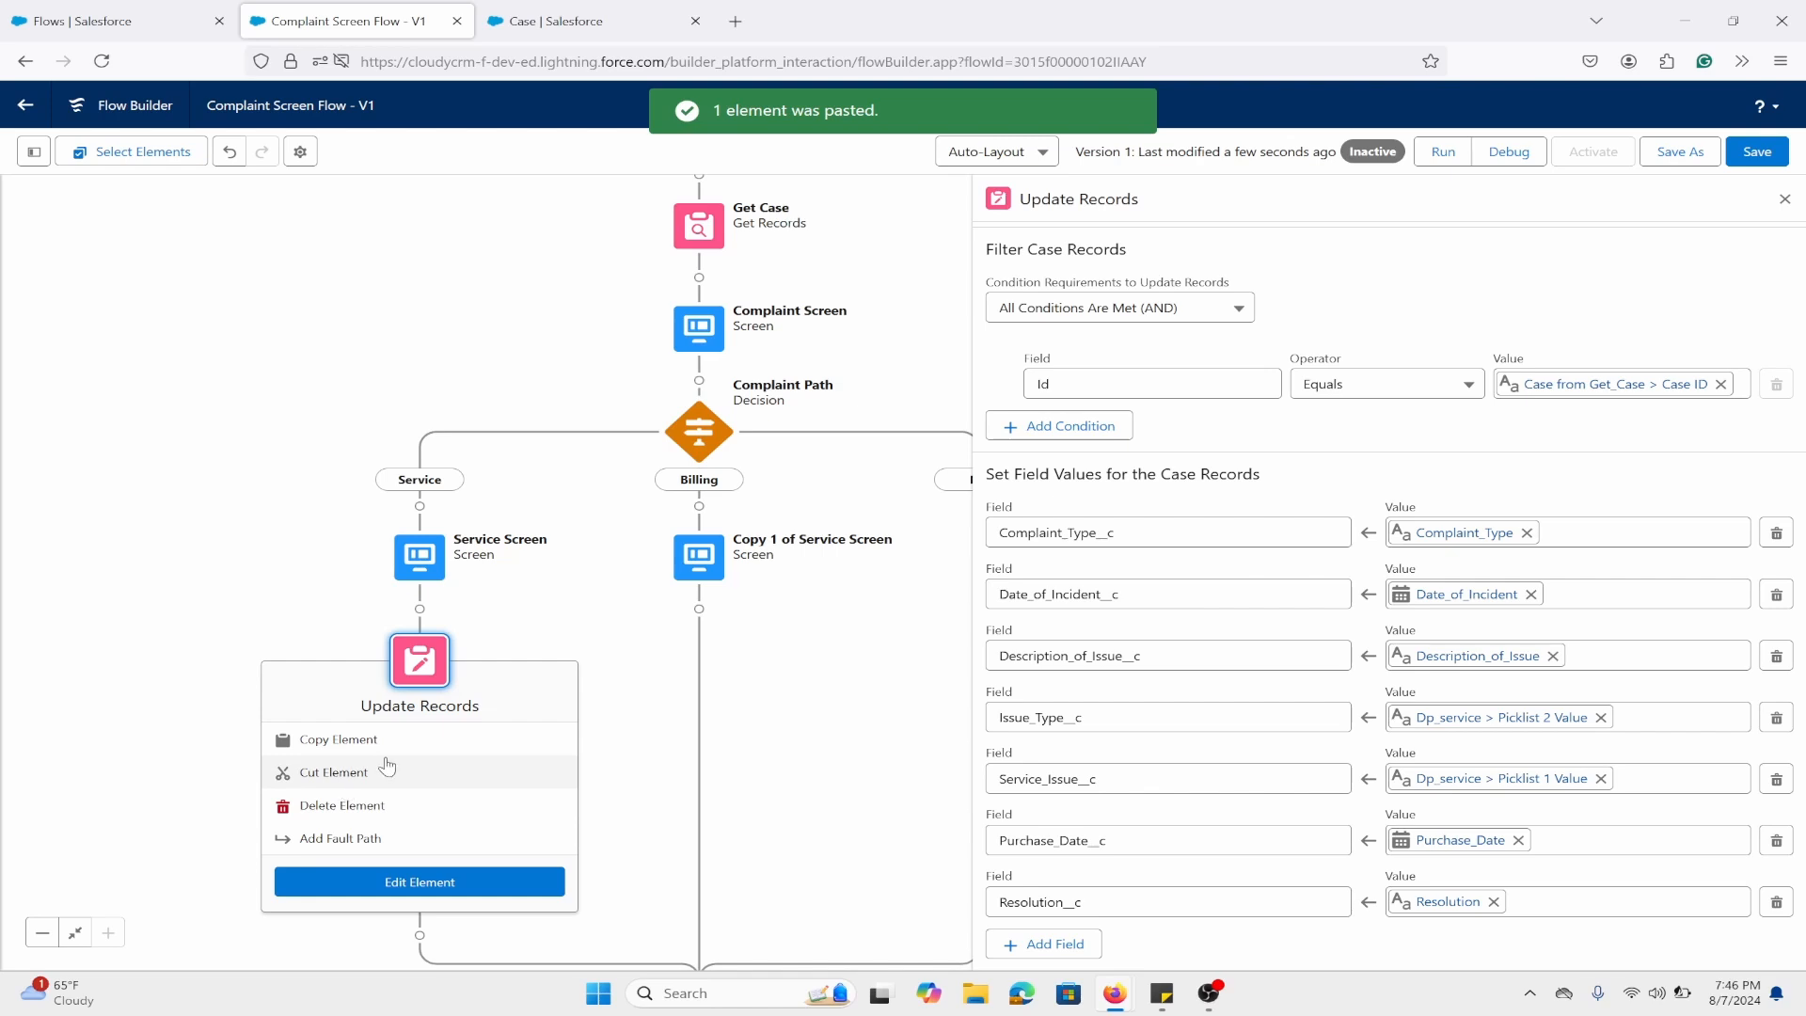
left_click(370, 741)
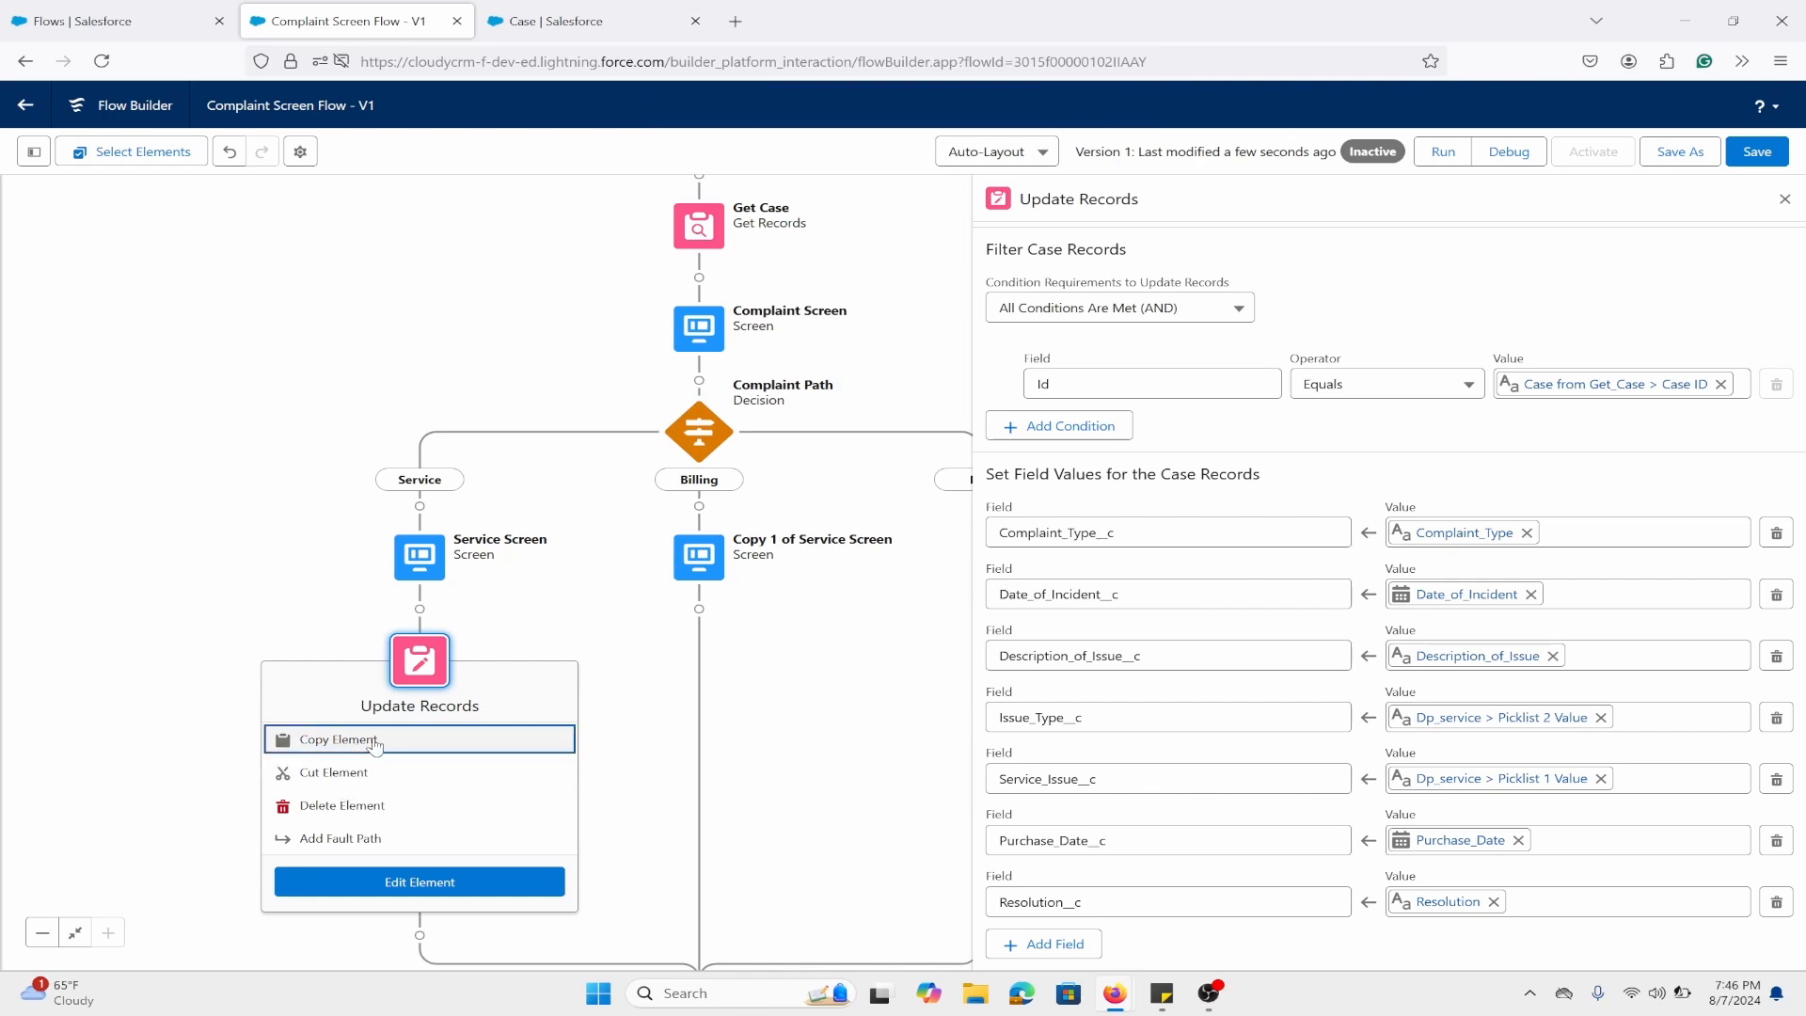
left_click(699, 609)
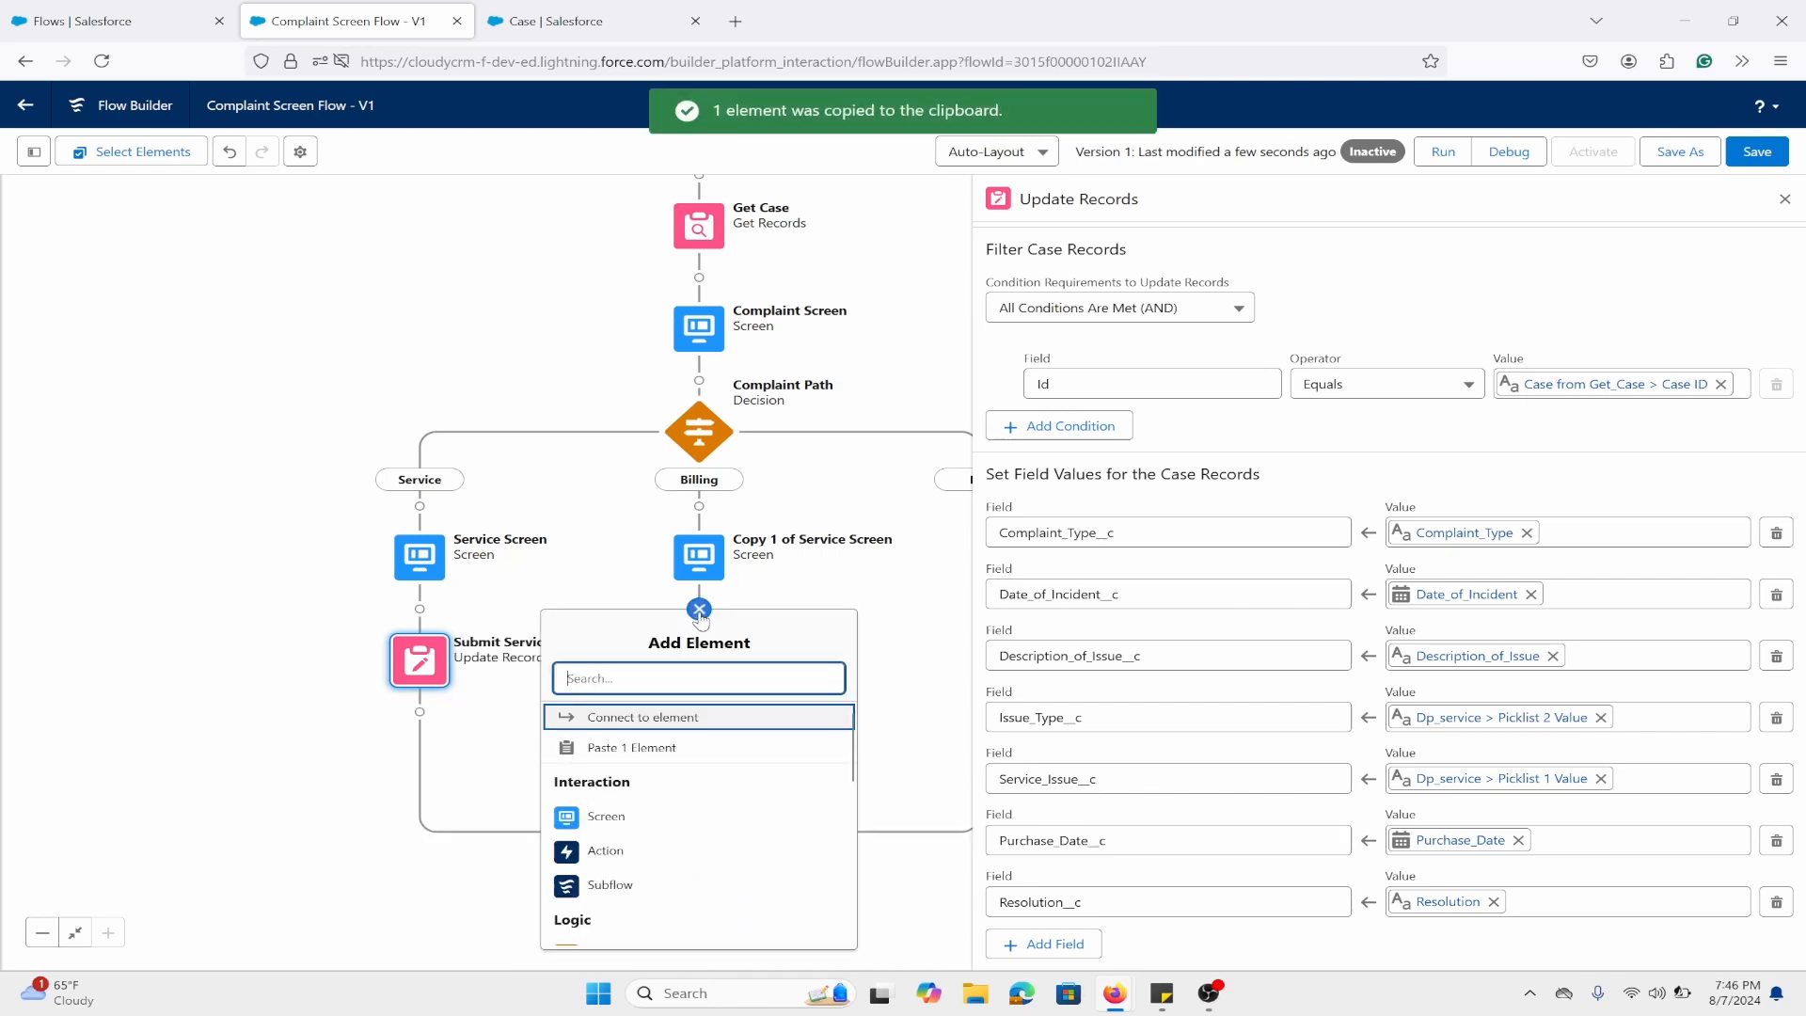
left_click(675, 762)
Open the copied service screen on the Billing path and rename it Billing Screen, with the API name Billing_Screen.
double_click(719, 572)
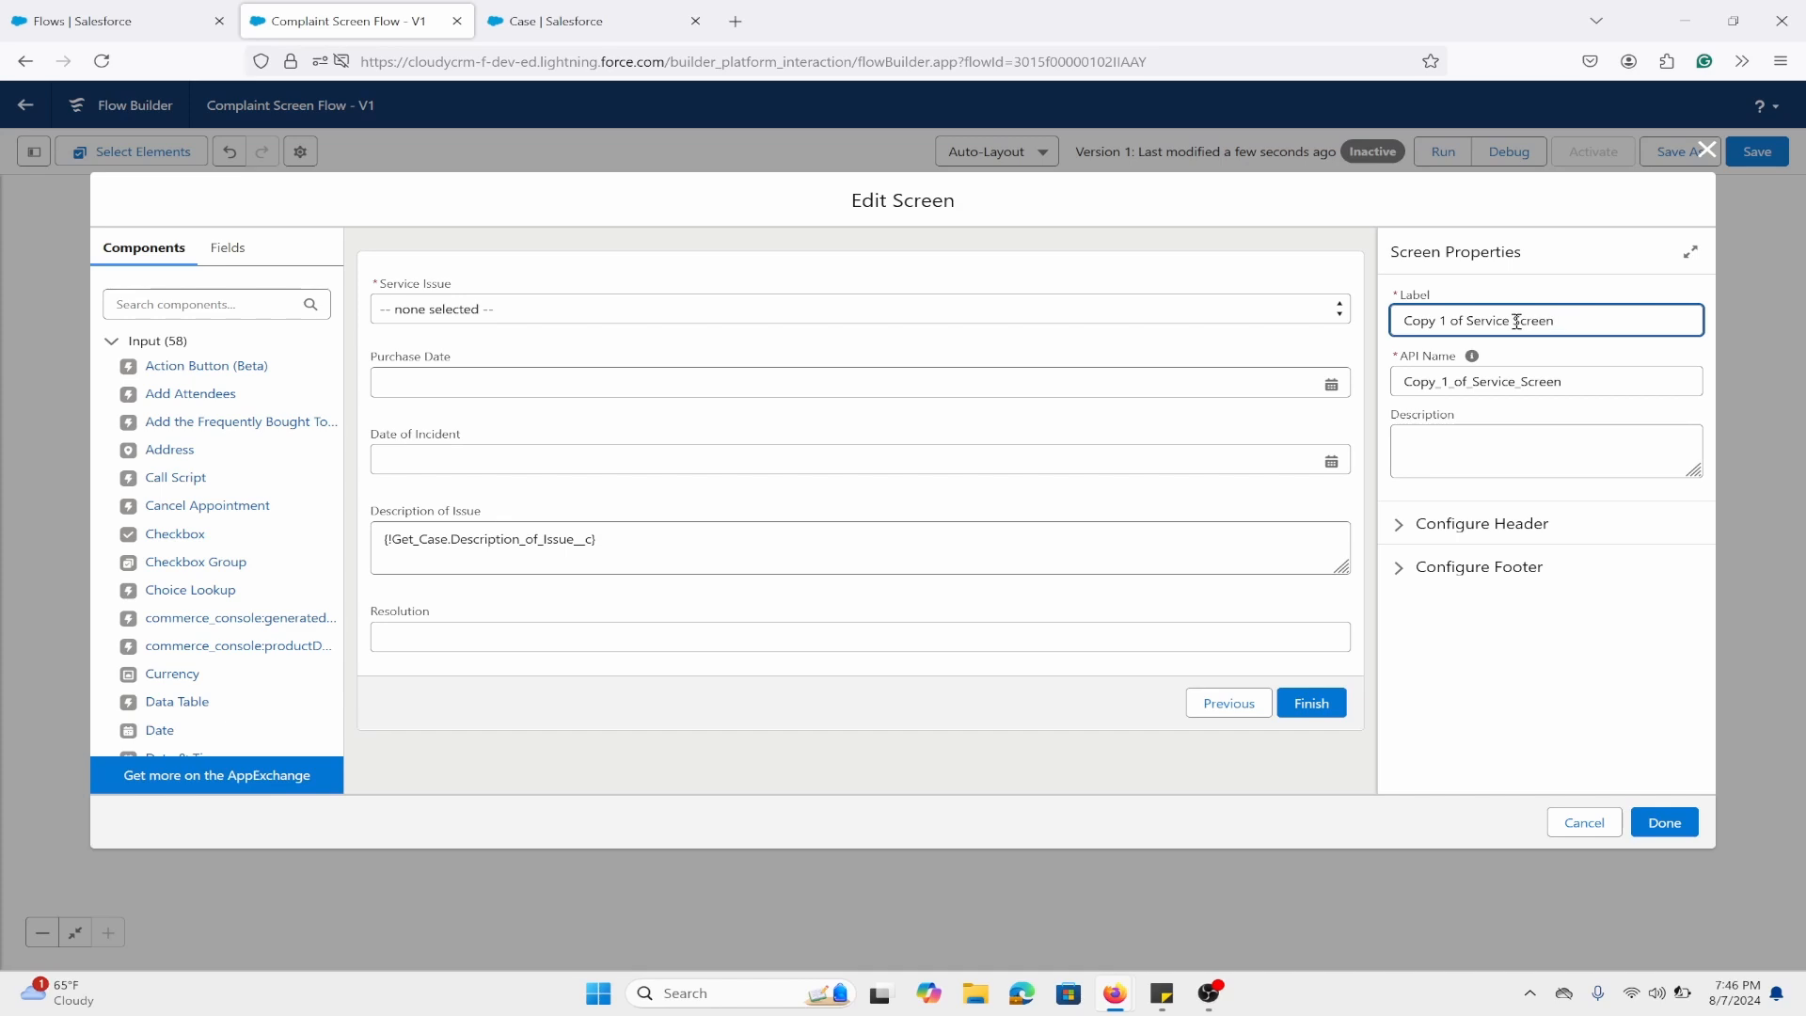
left_click_drag(1513, 321, 1287, 352)
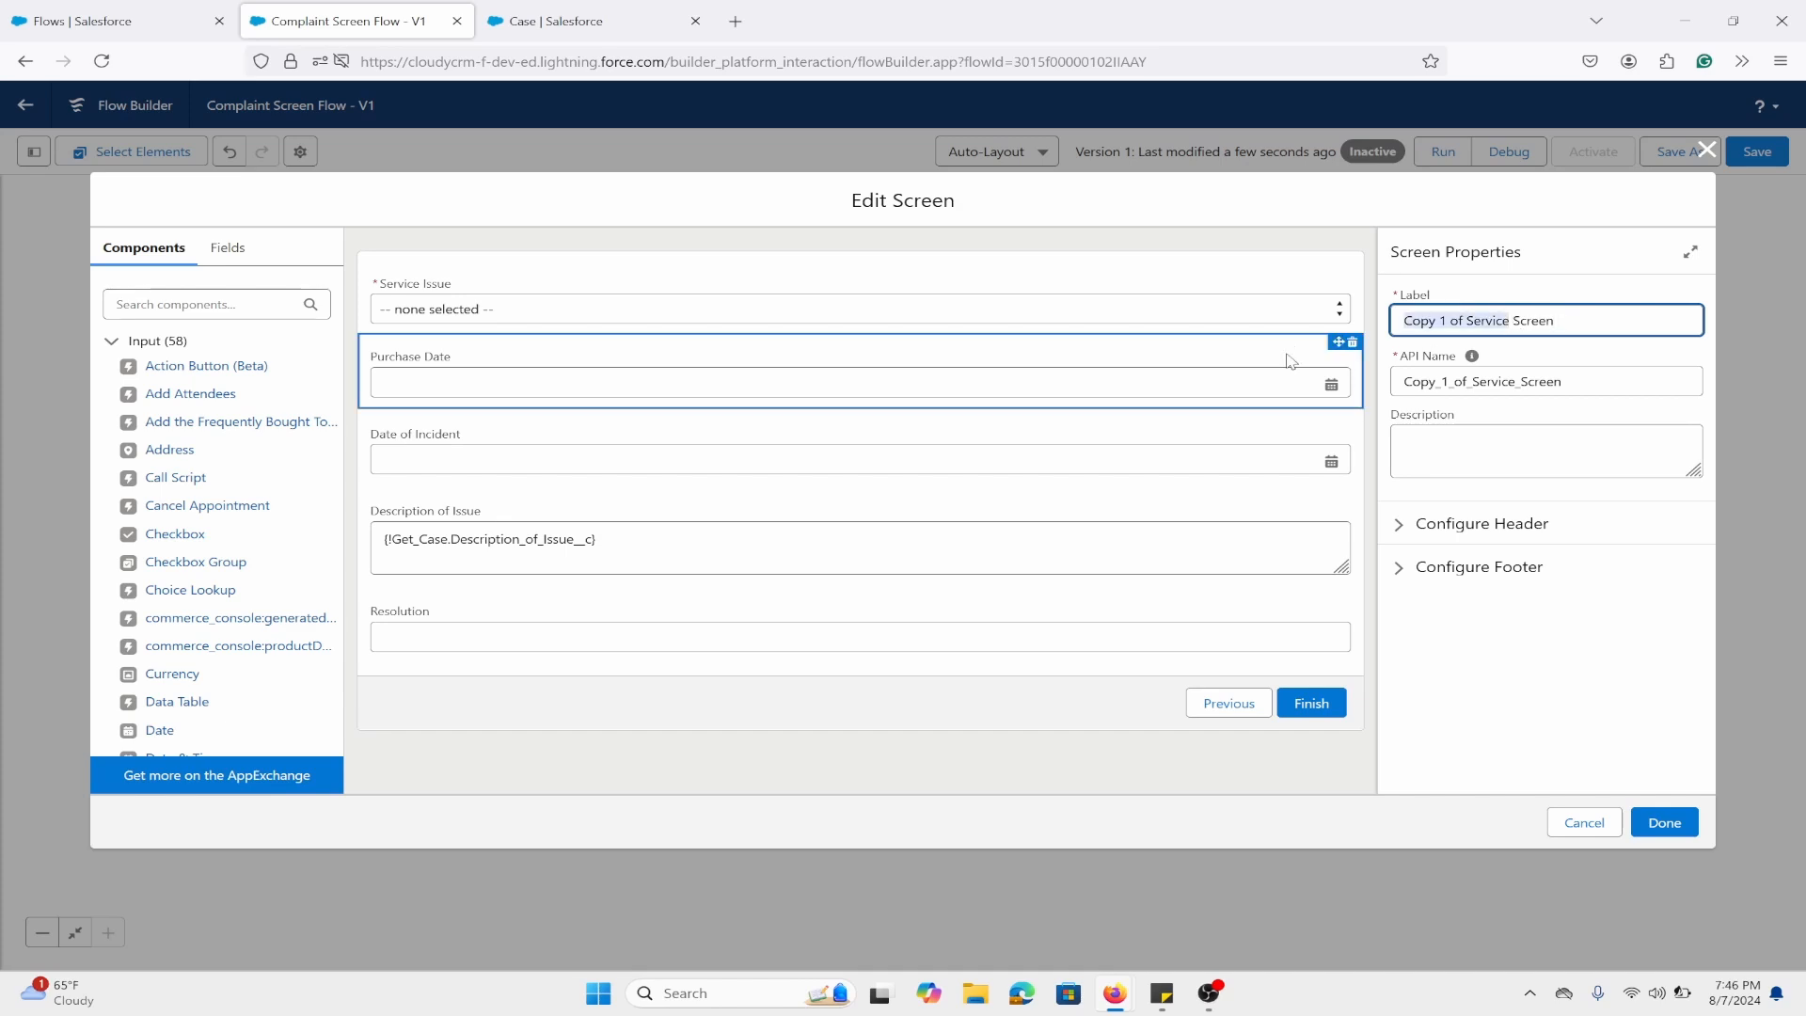
type("Billing")
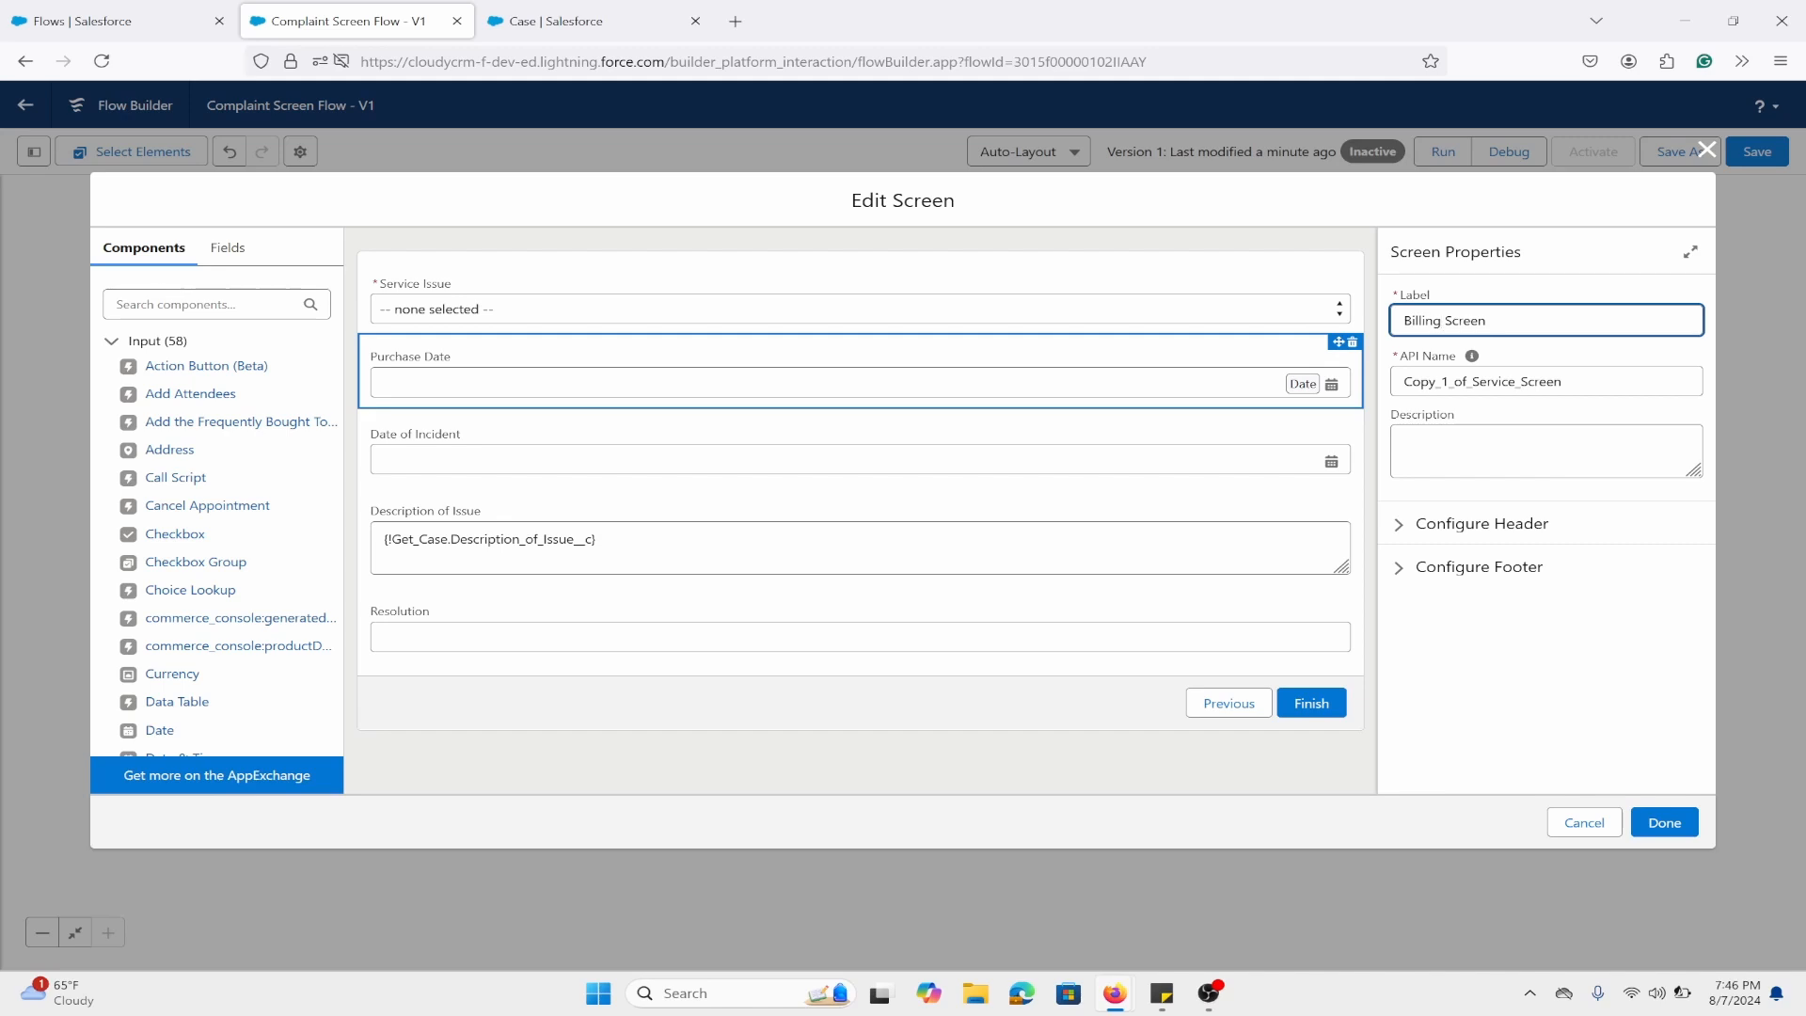
double_click(1453, 393)
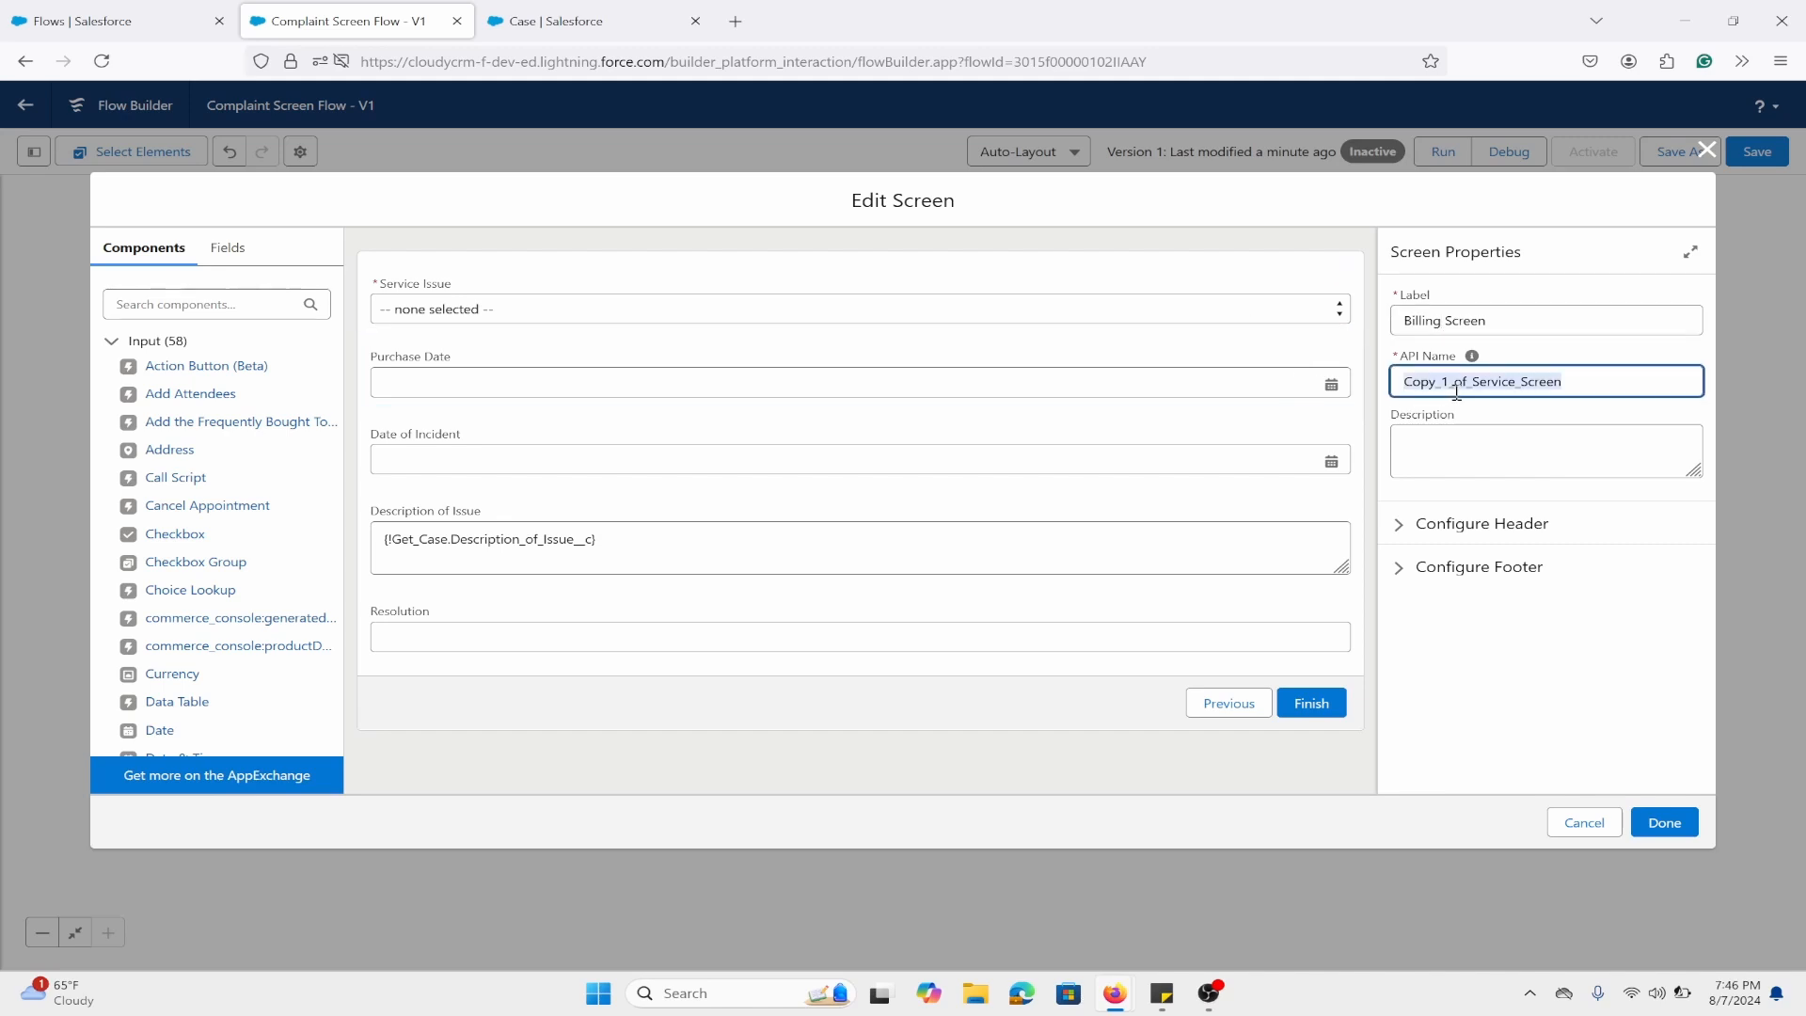
key("BackSpace")
left_click(1512, 329)
left_click(1524, 370)
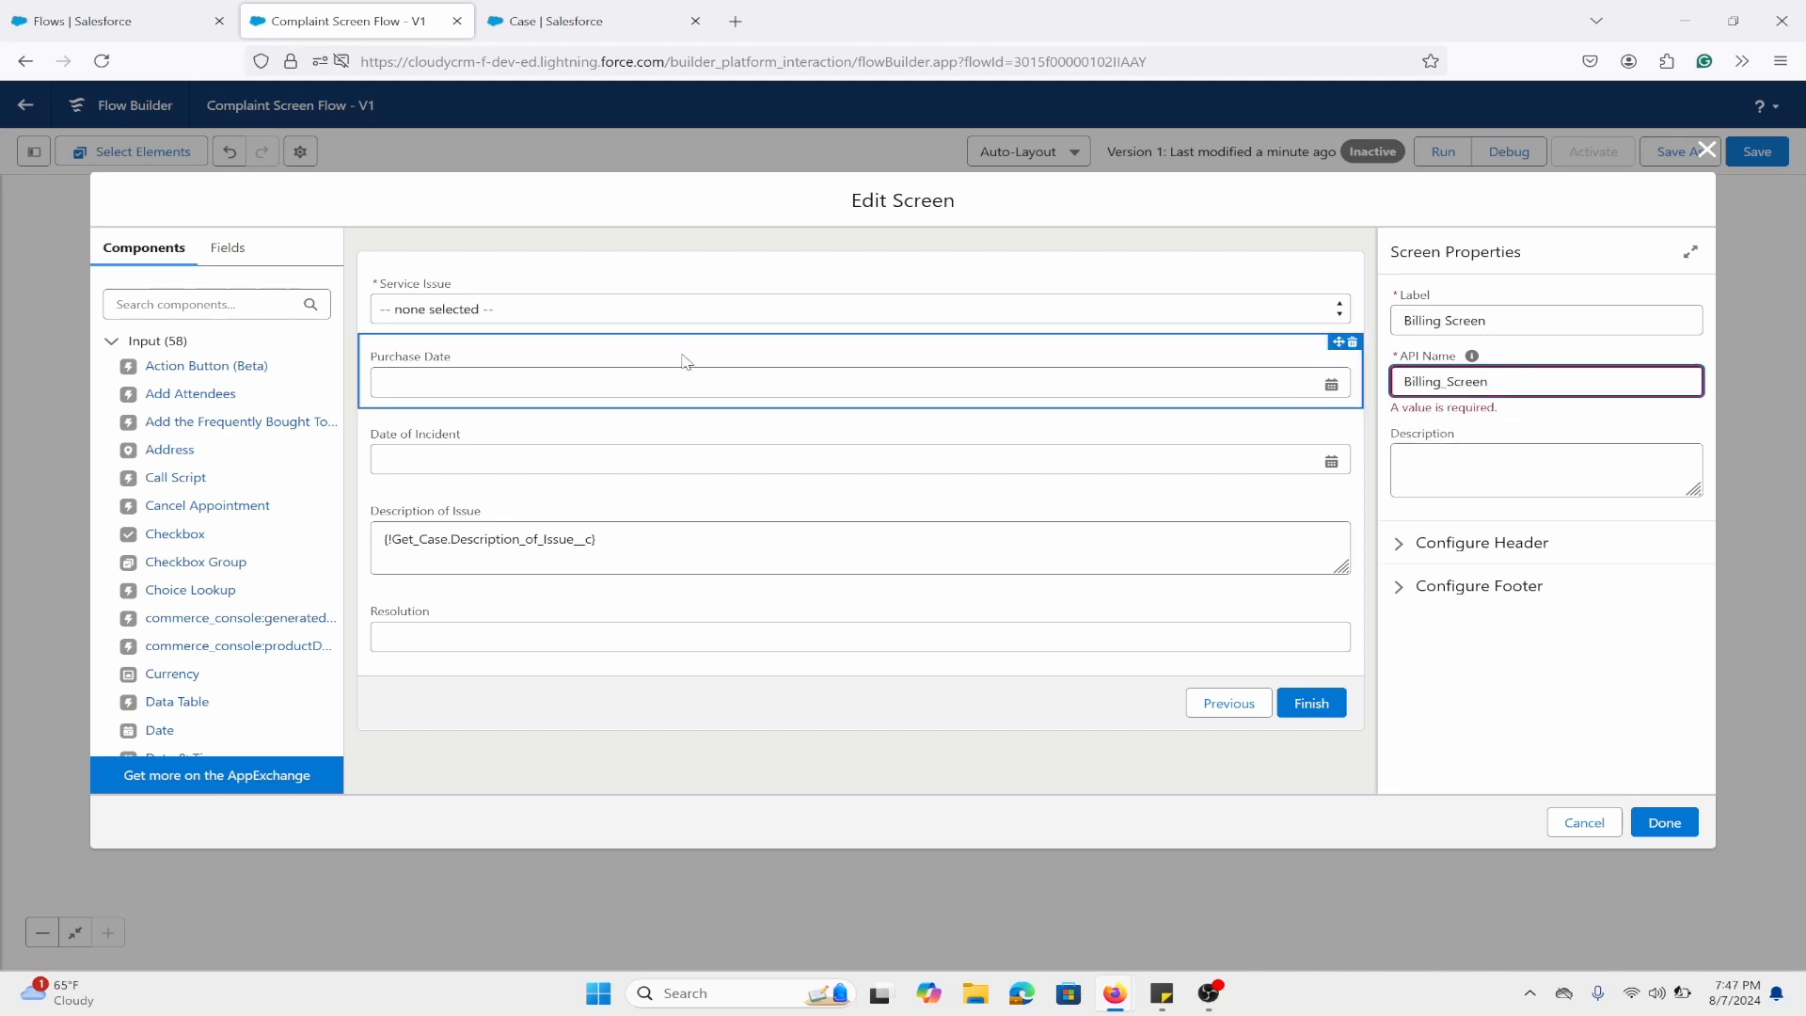
Set the API name of the screen's Dependent Picklists component to Dp_Billing.
left_click(609, 282)
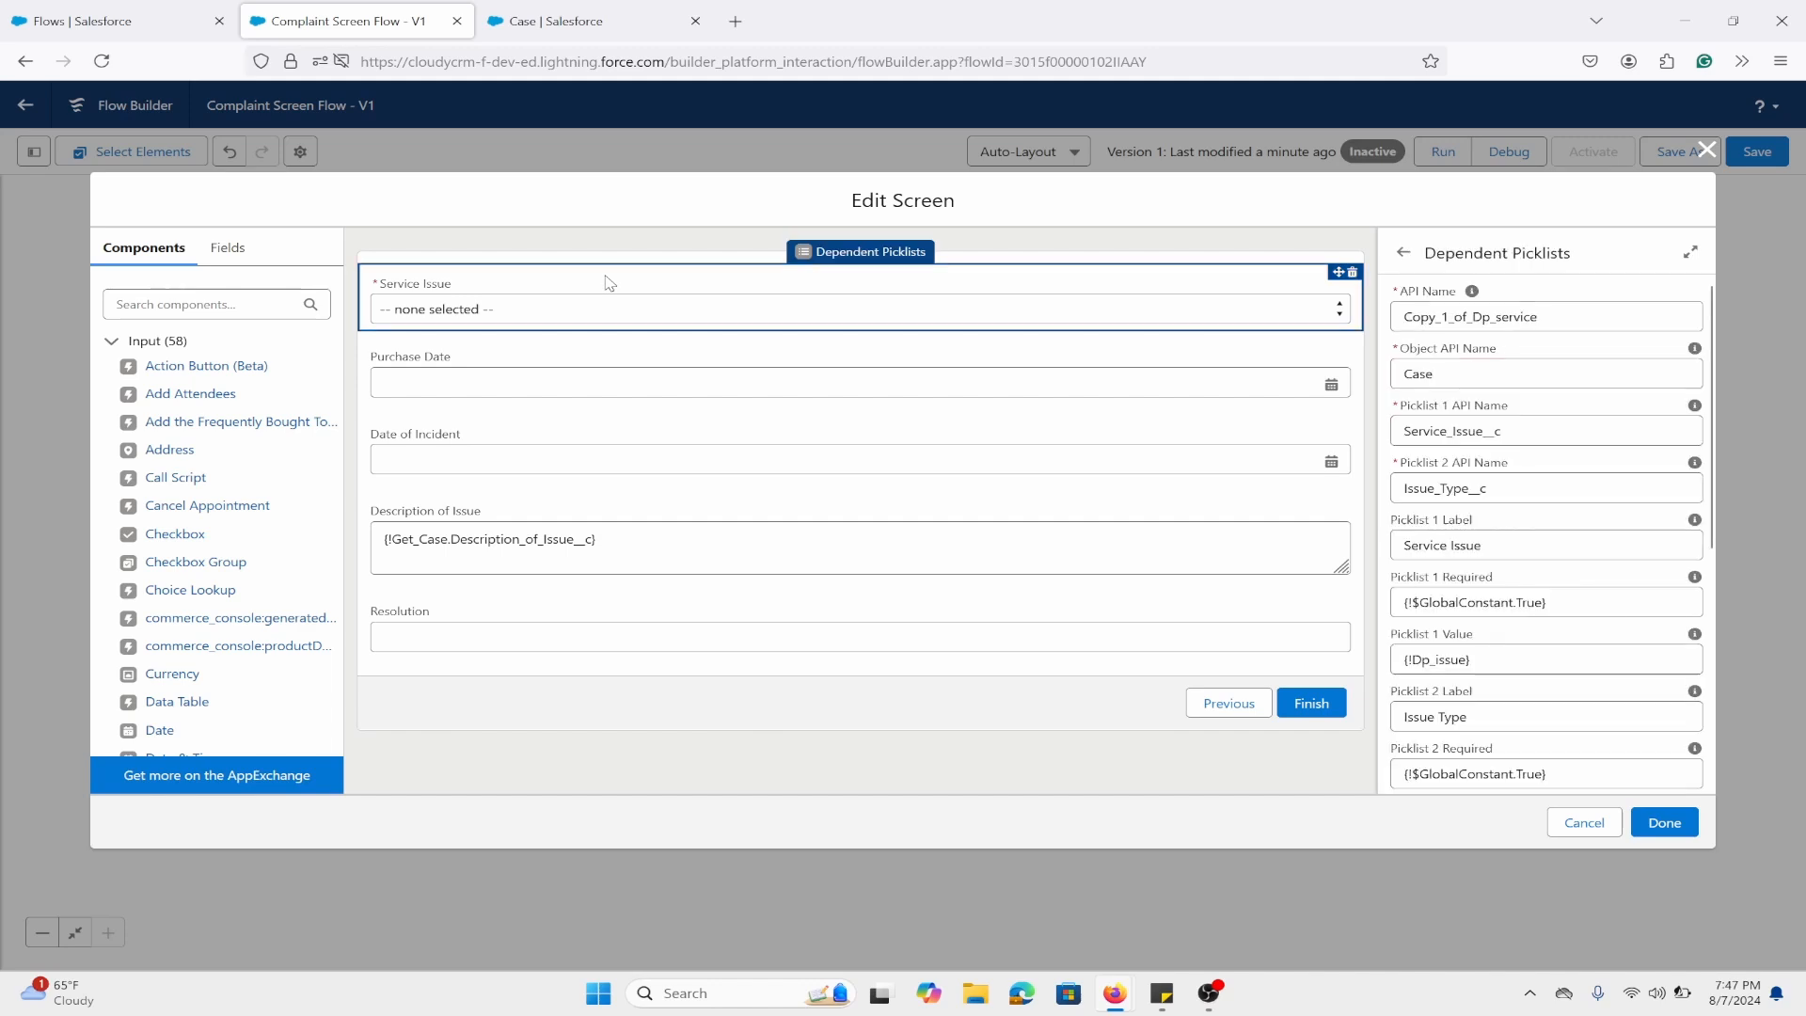
left_click(1475, 320)
key("shift+Home")
key("BackSpace")
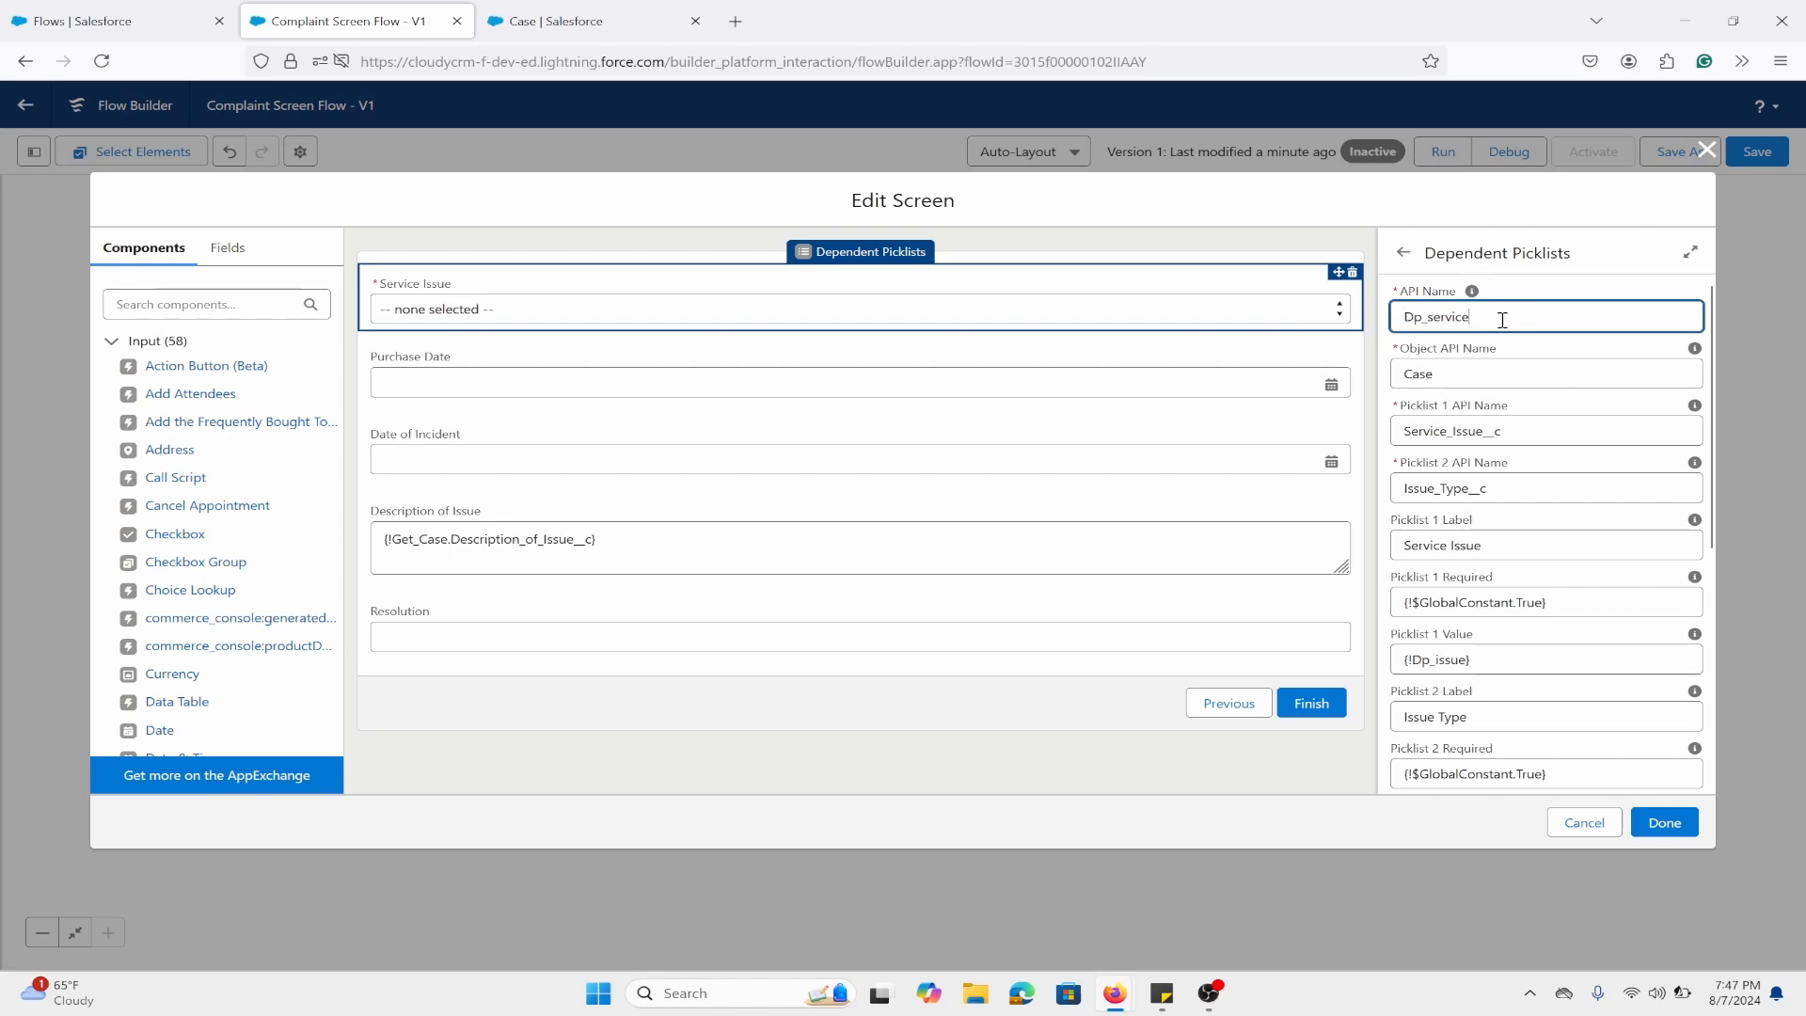
key("BackSpace")
key("BackSpace")
key("BackSpace")
key("BackSpace")
key("BackSpace")
key("BackSpace")
type("Billing")
Set the component's Picklist 1 API Name to Billing_Issue_Sortie__c and Picklist 2 API Name to Billing_Issue_Type__c.
double_click(1494, 432)
key("ctrl+v")
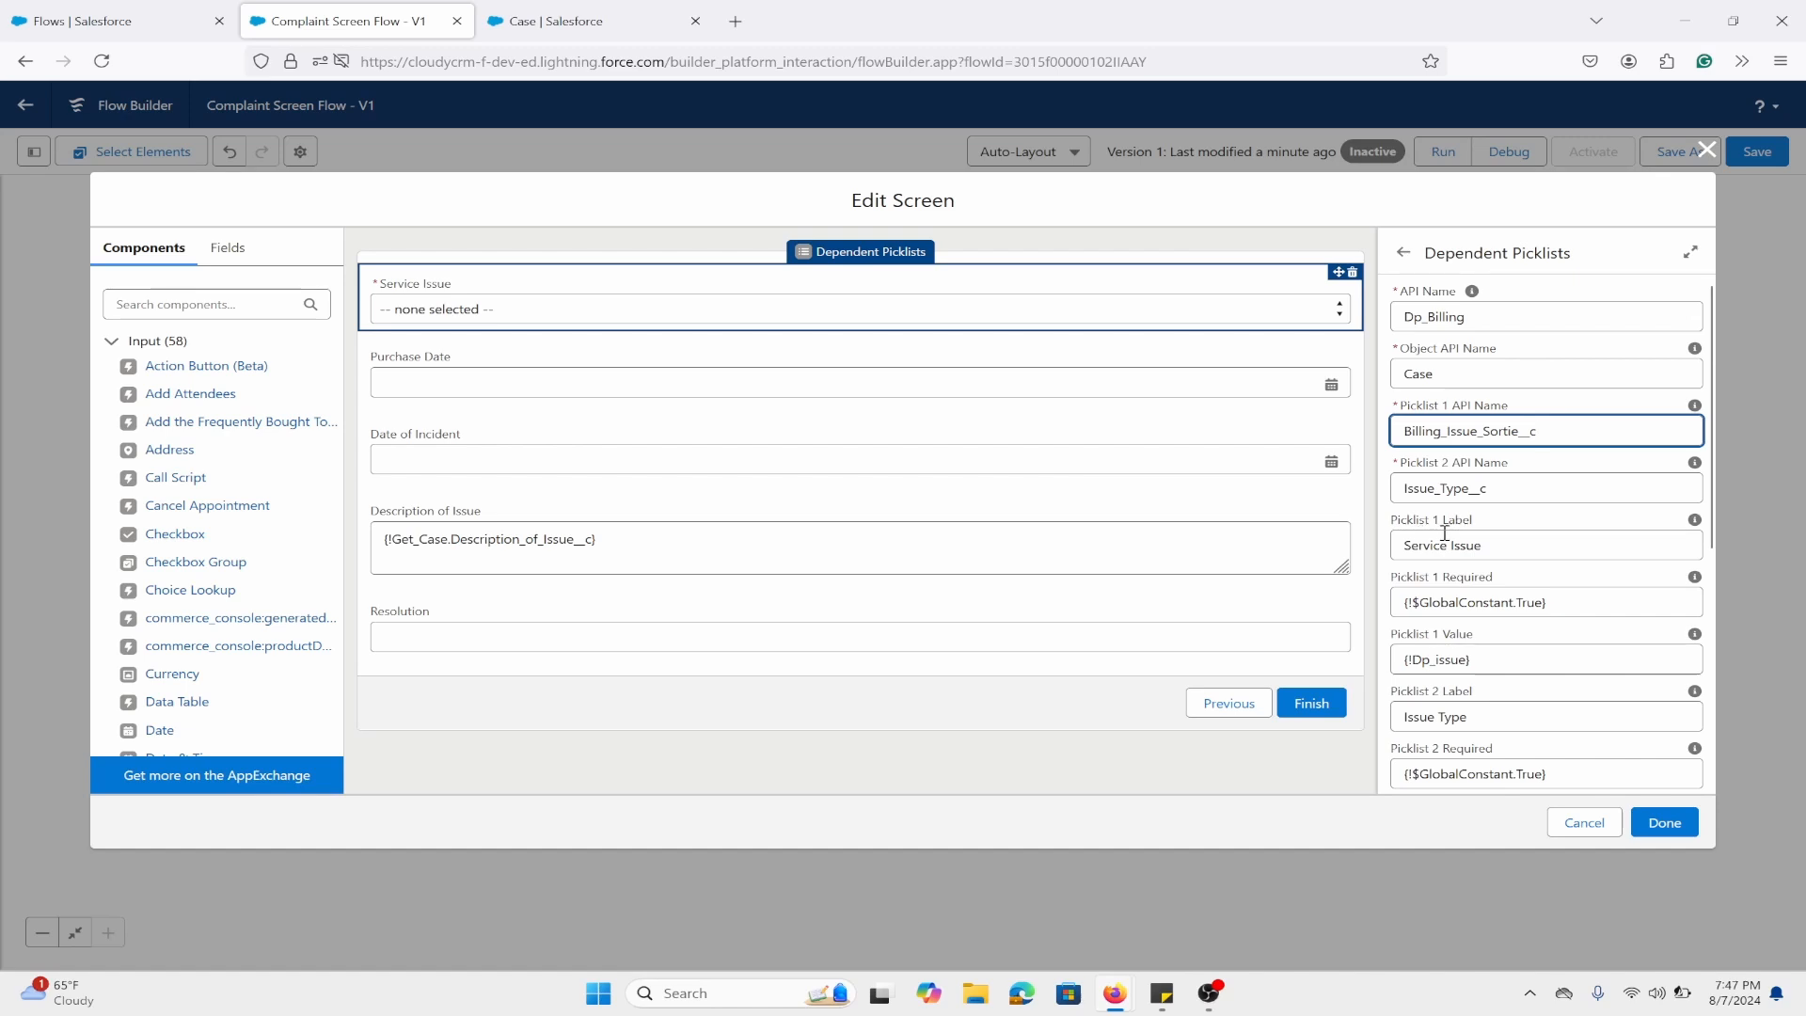
double_click(1493, 488)
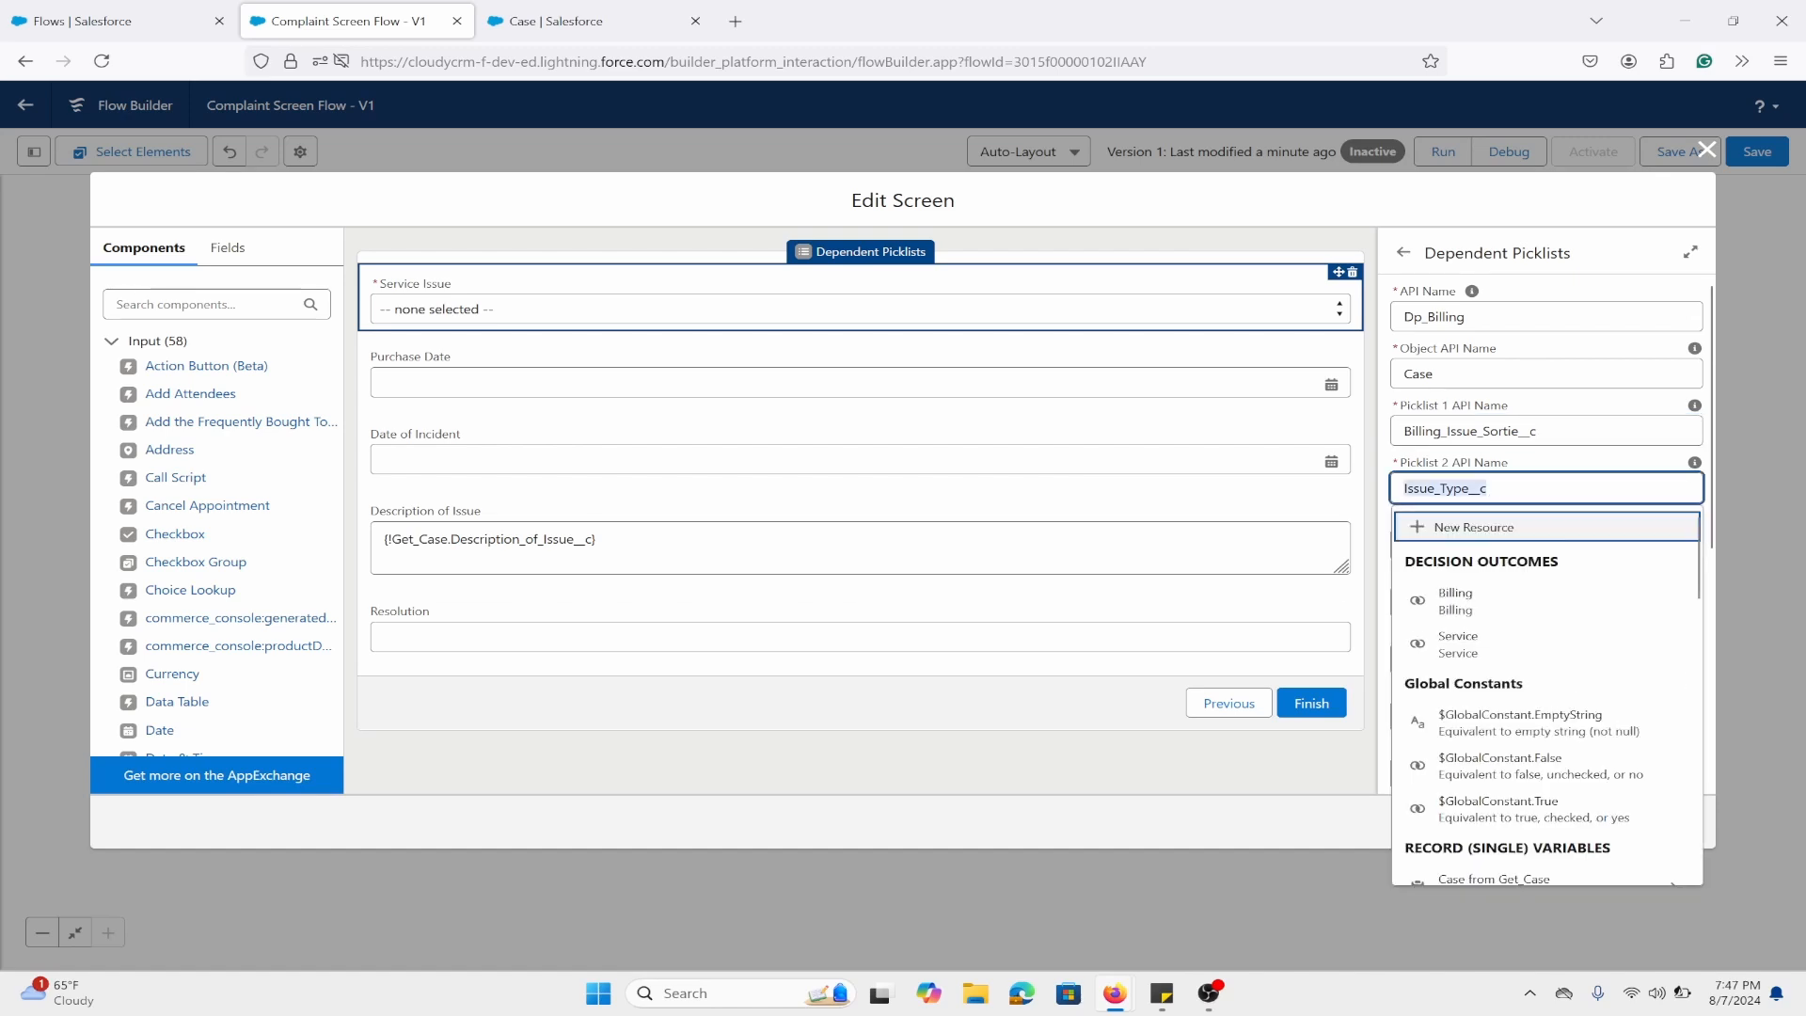
key("BackSpace")
key("ctrl+v")
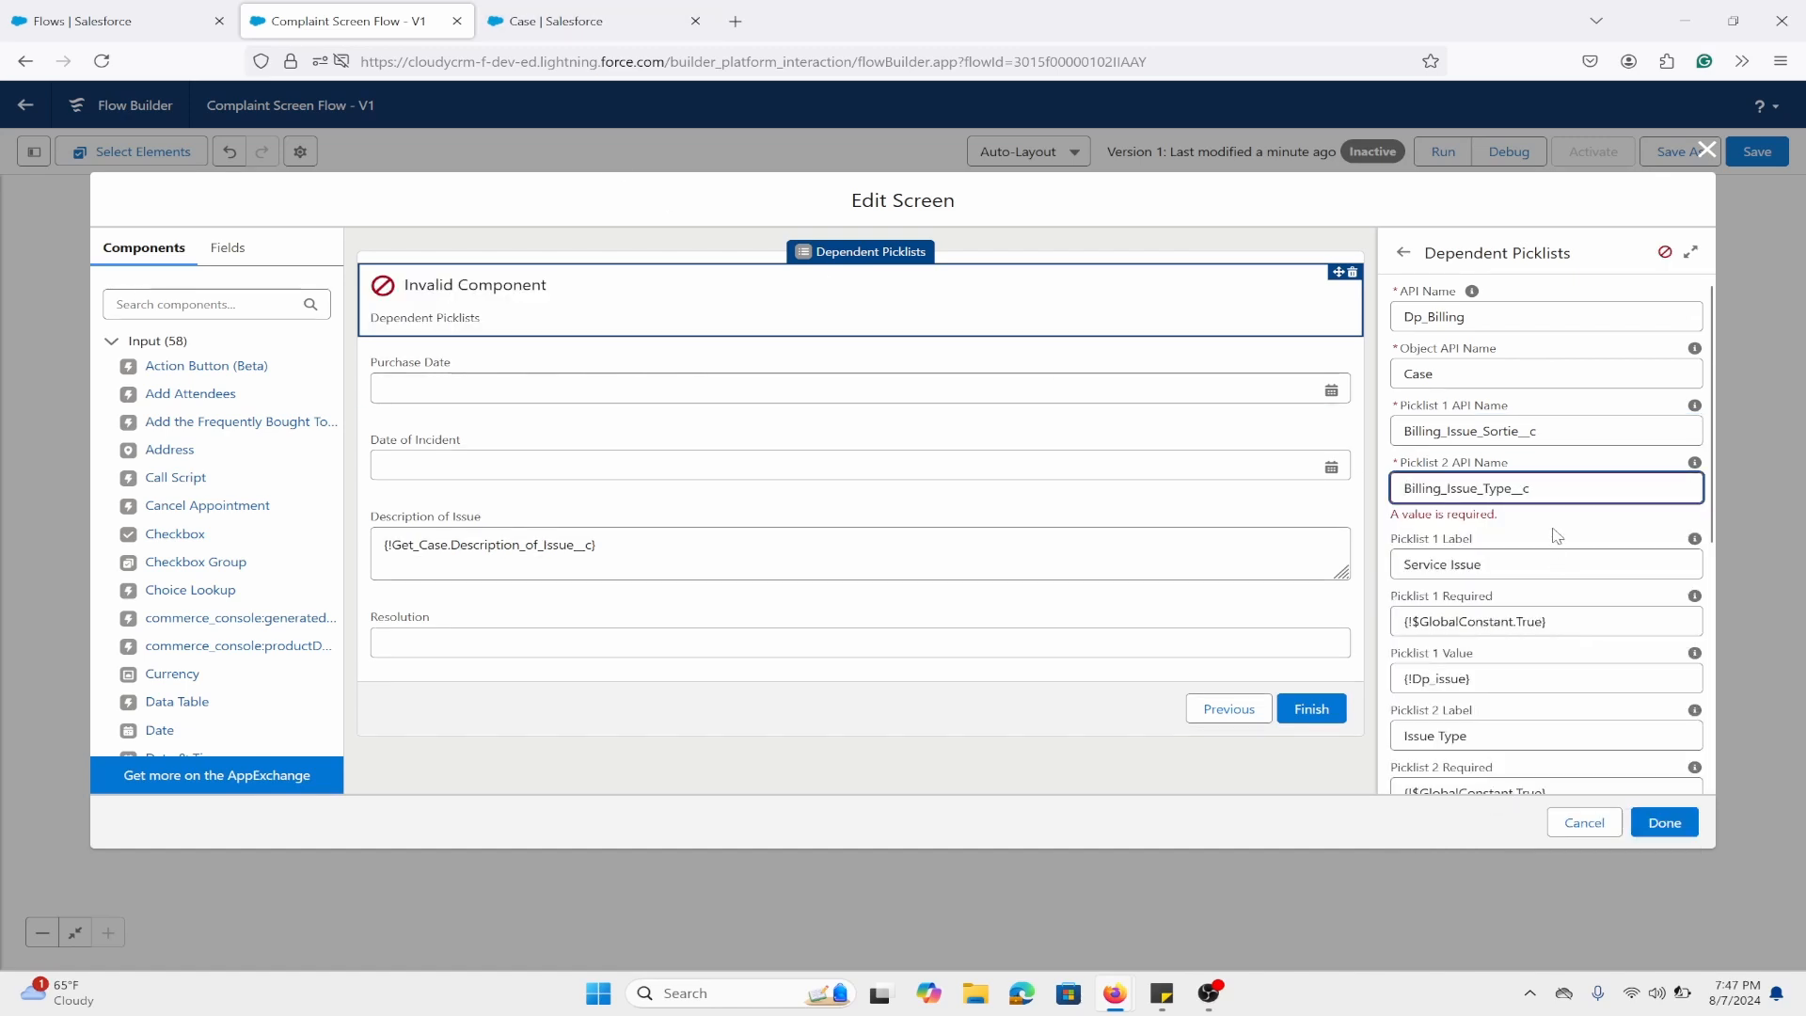
left_click(1557, 536)
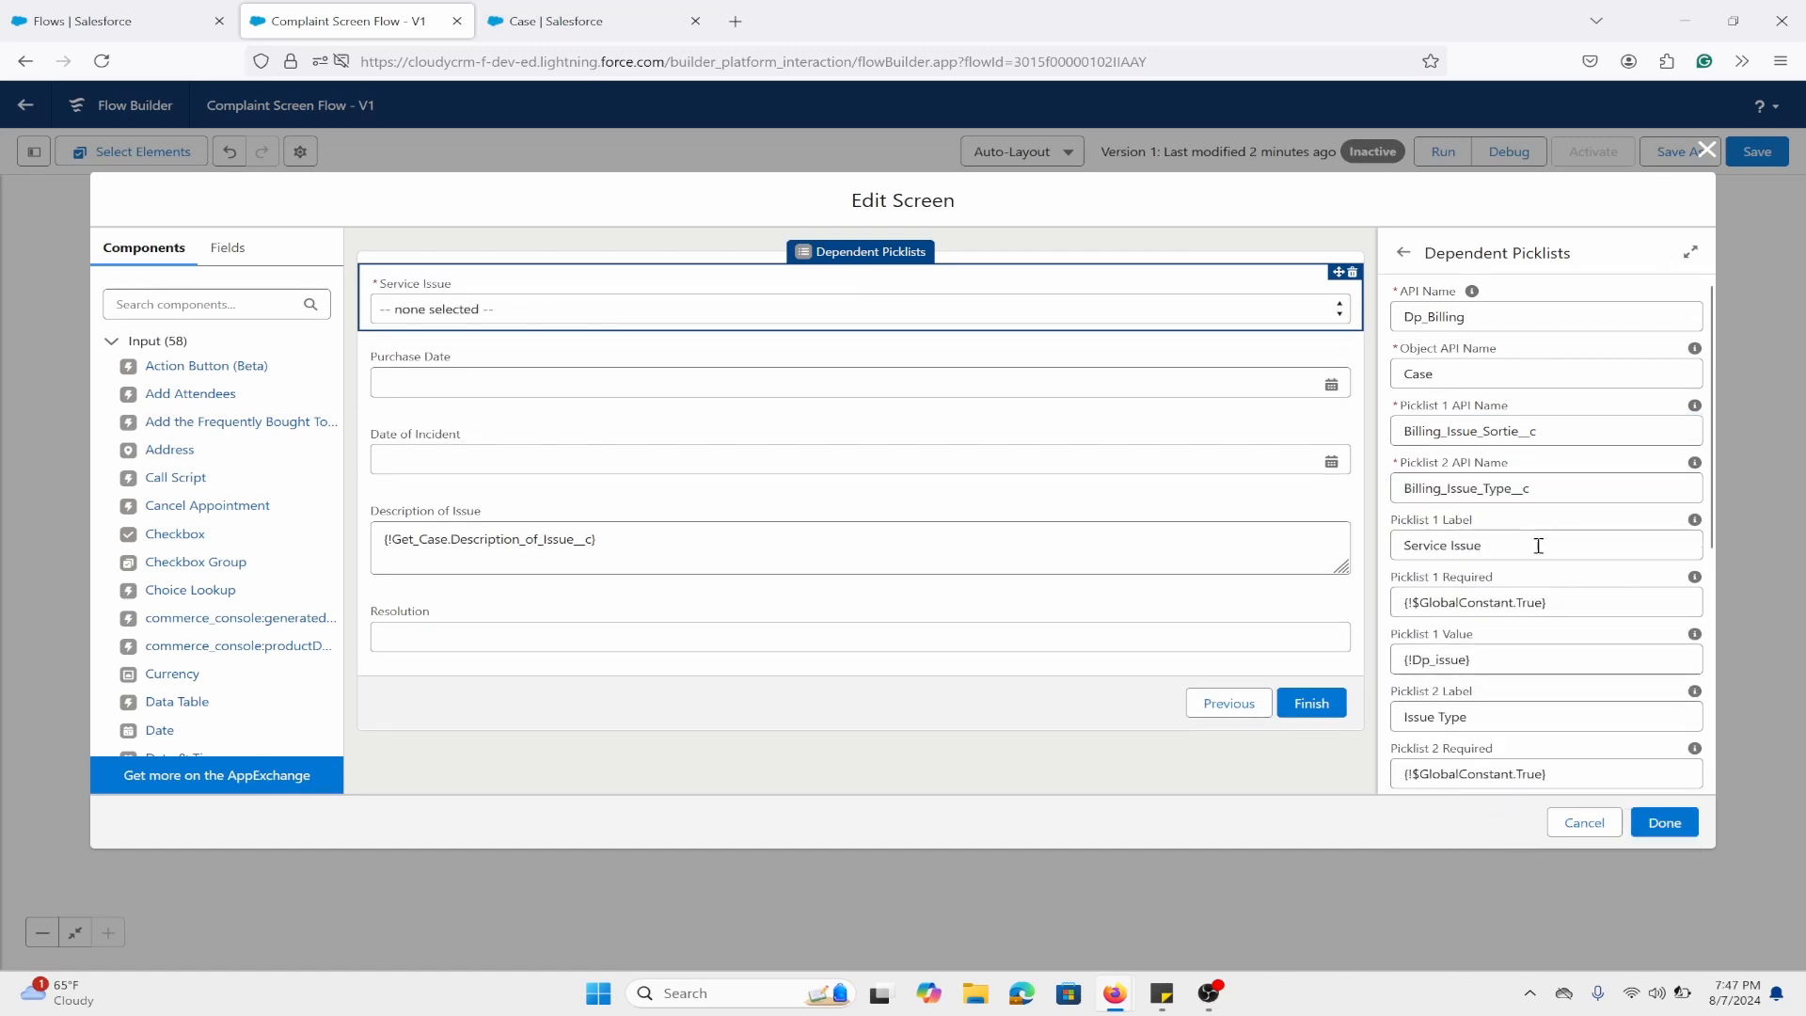
Change the Picklist 1 Label of the Dependent Picklists component to Billing Issue Reason.
double_click(1447, 545)
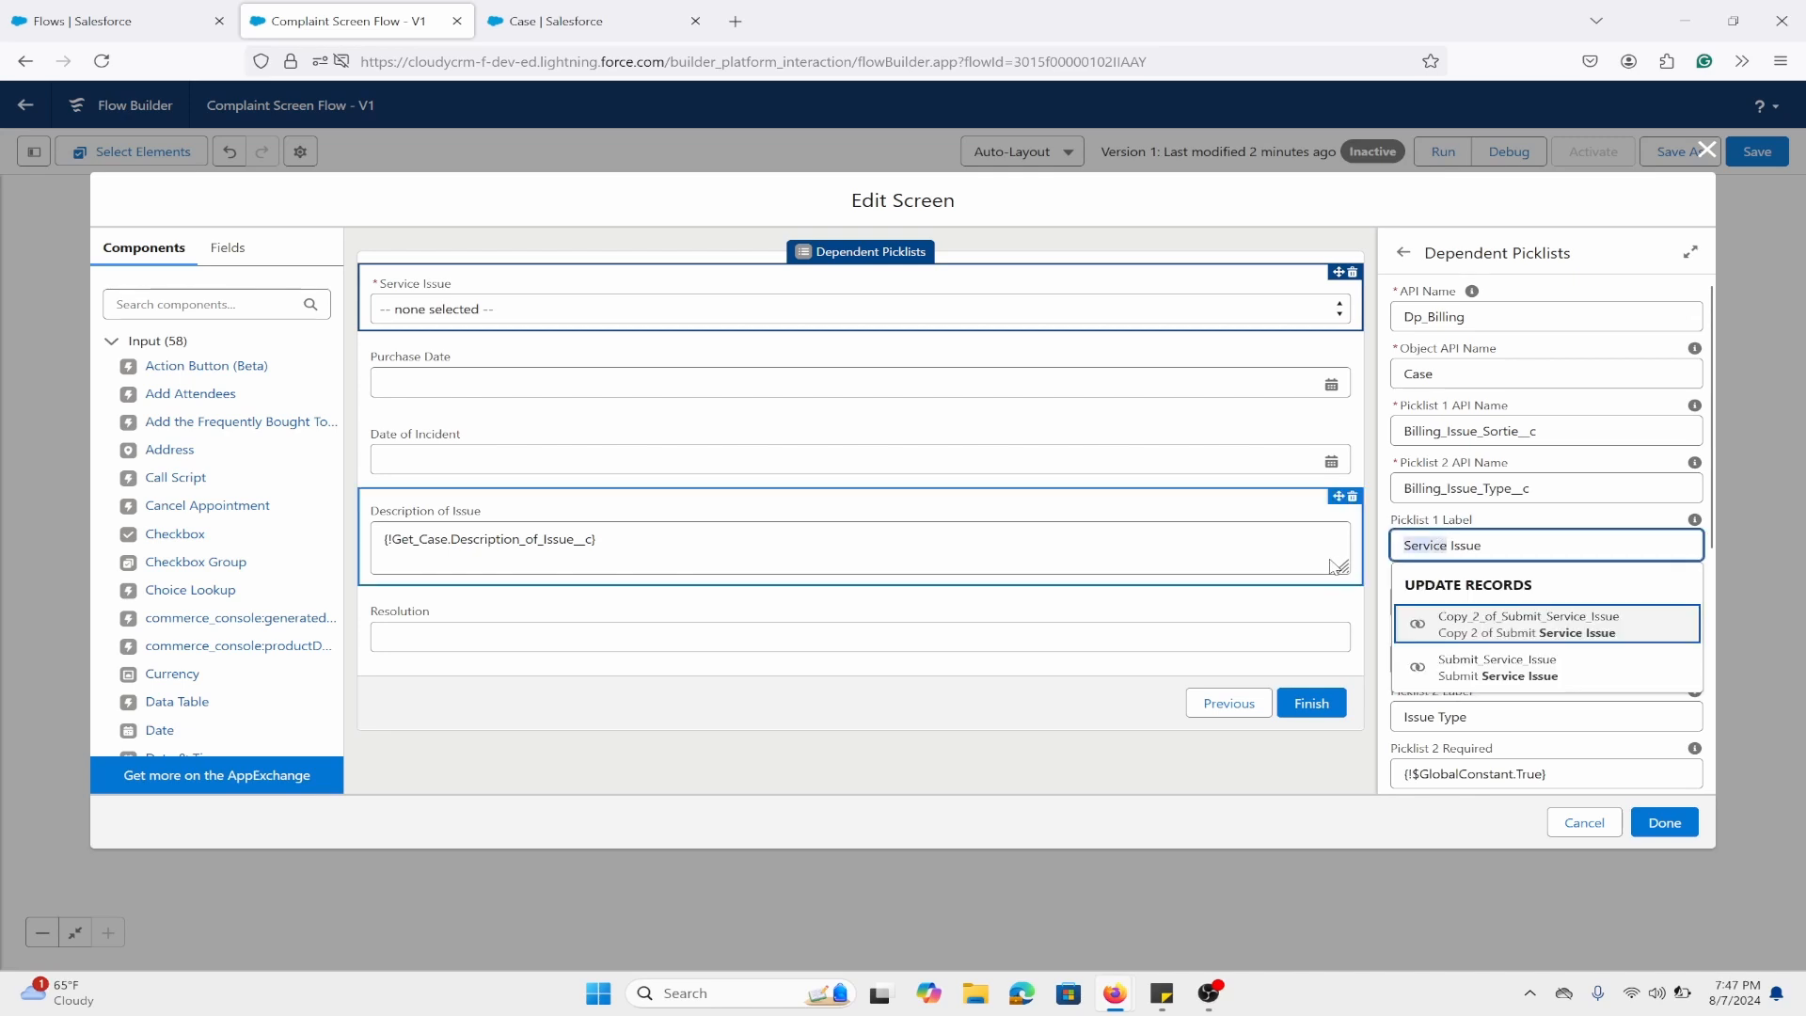
type("Billing")
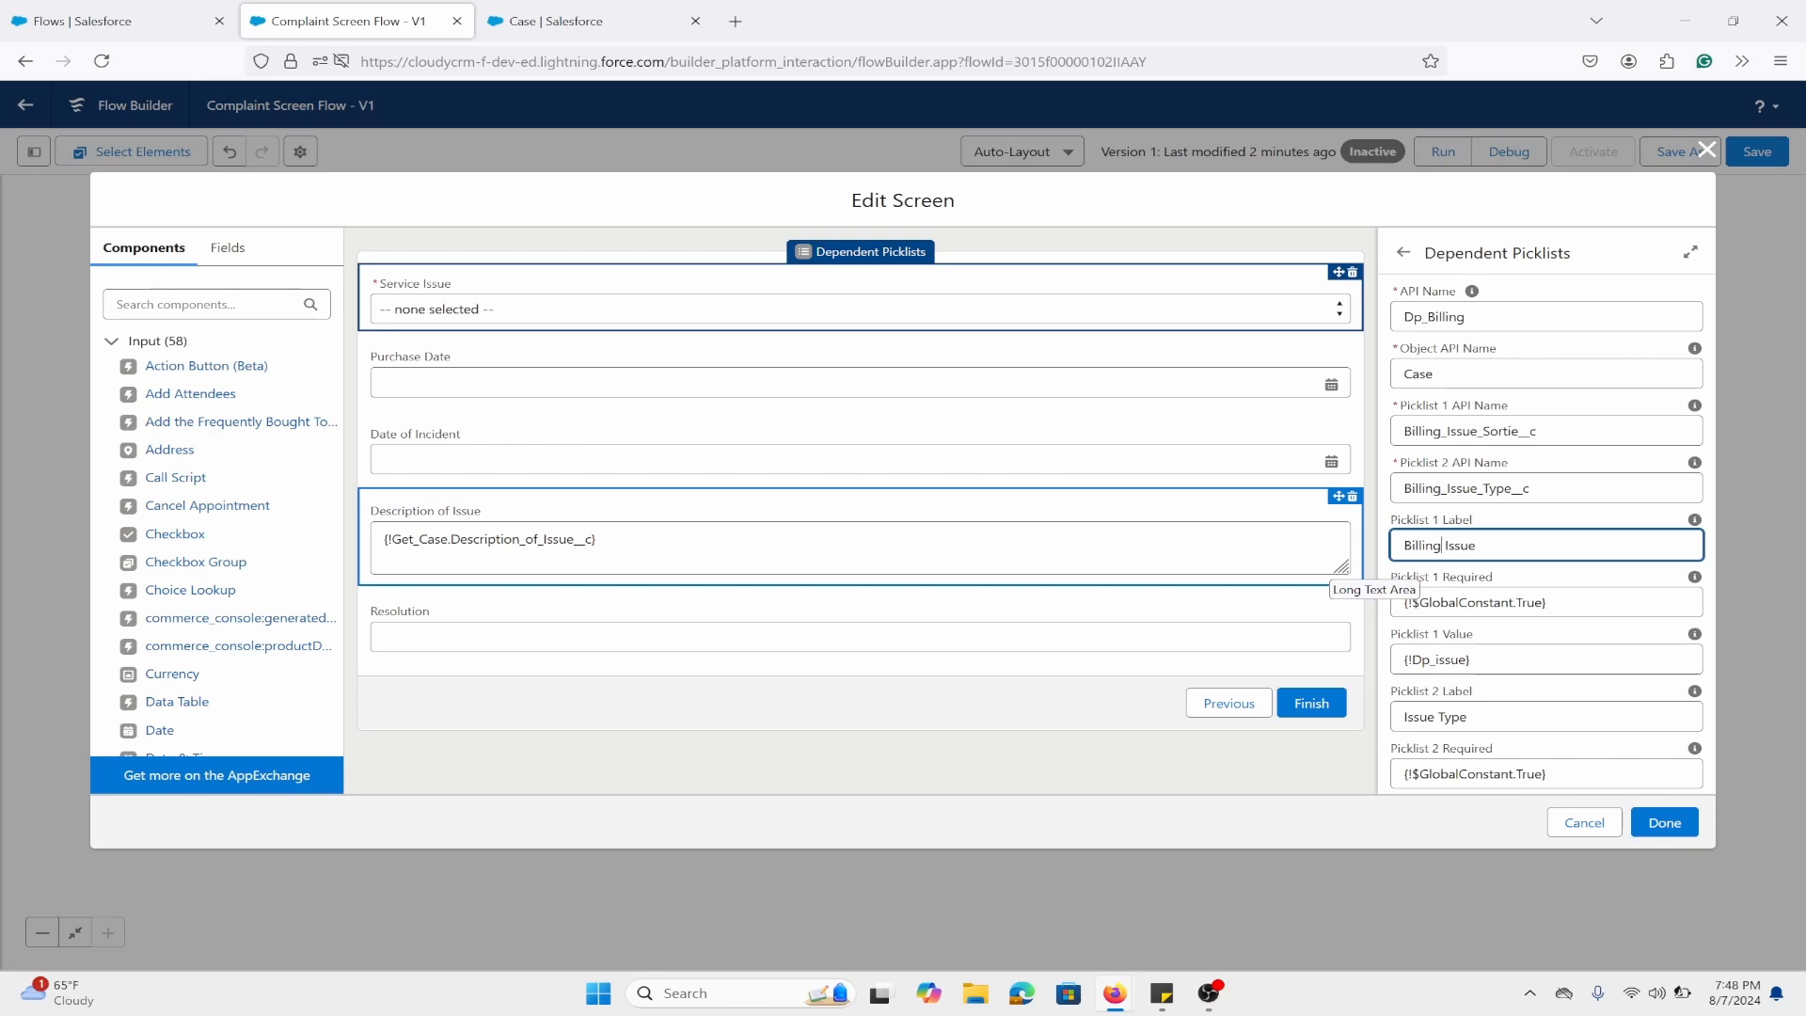
left_click(572, 17)
left_click(372, 14)
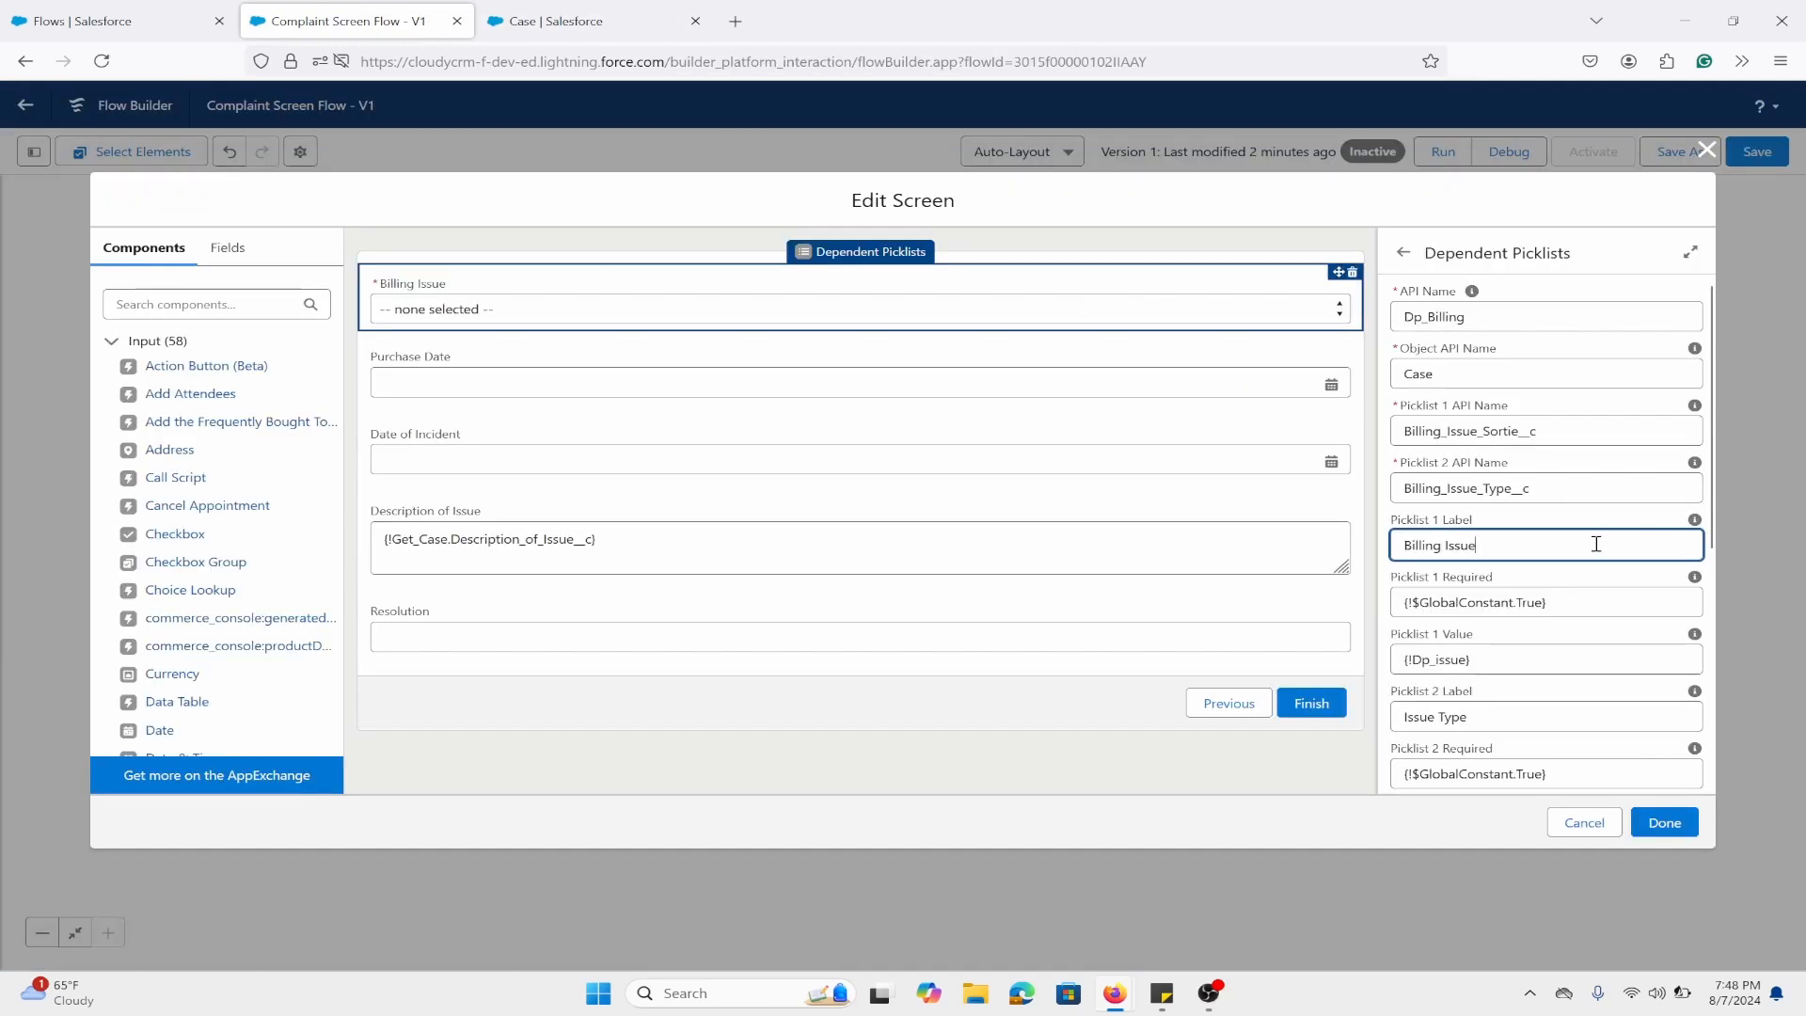
type("Reason")
Change the Picklist 2 Label of the Dependent Picklists component to Billing Issue Type.
scroll(1529, 672, "down", 2)
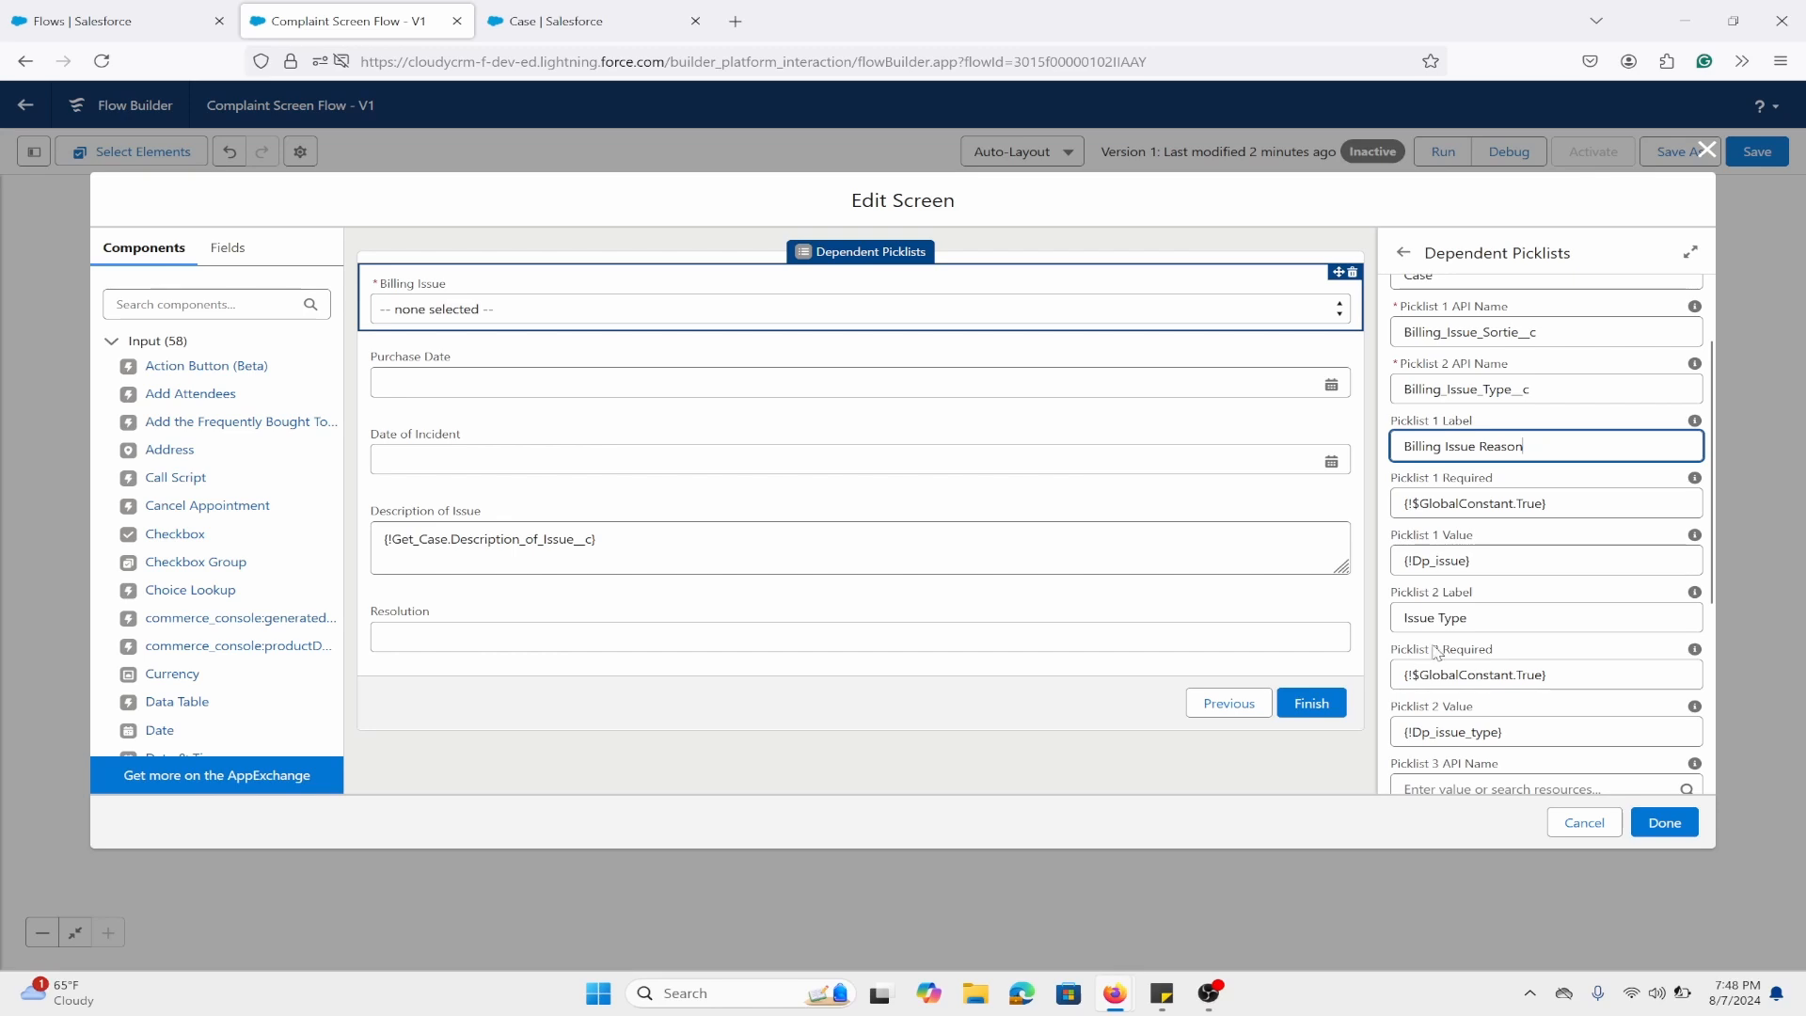
left_click(1472, 620)
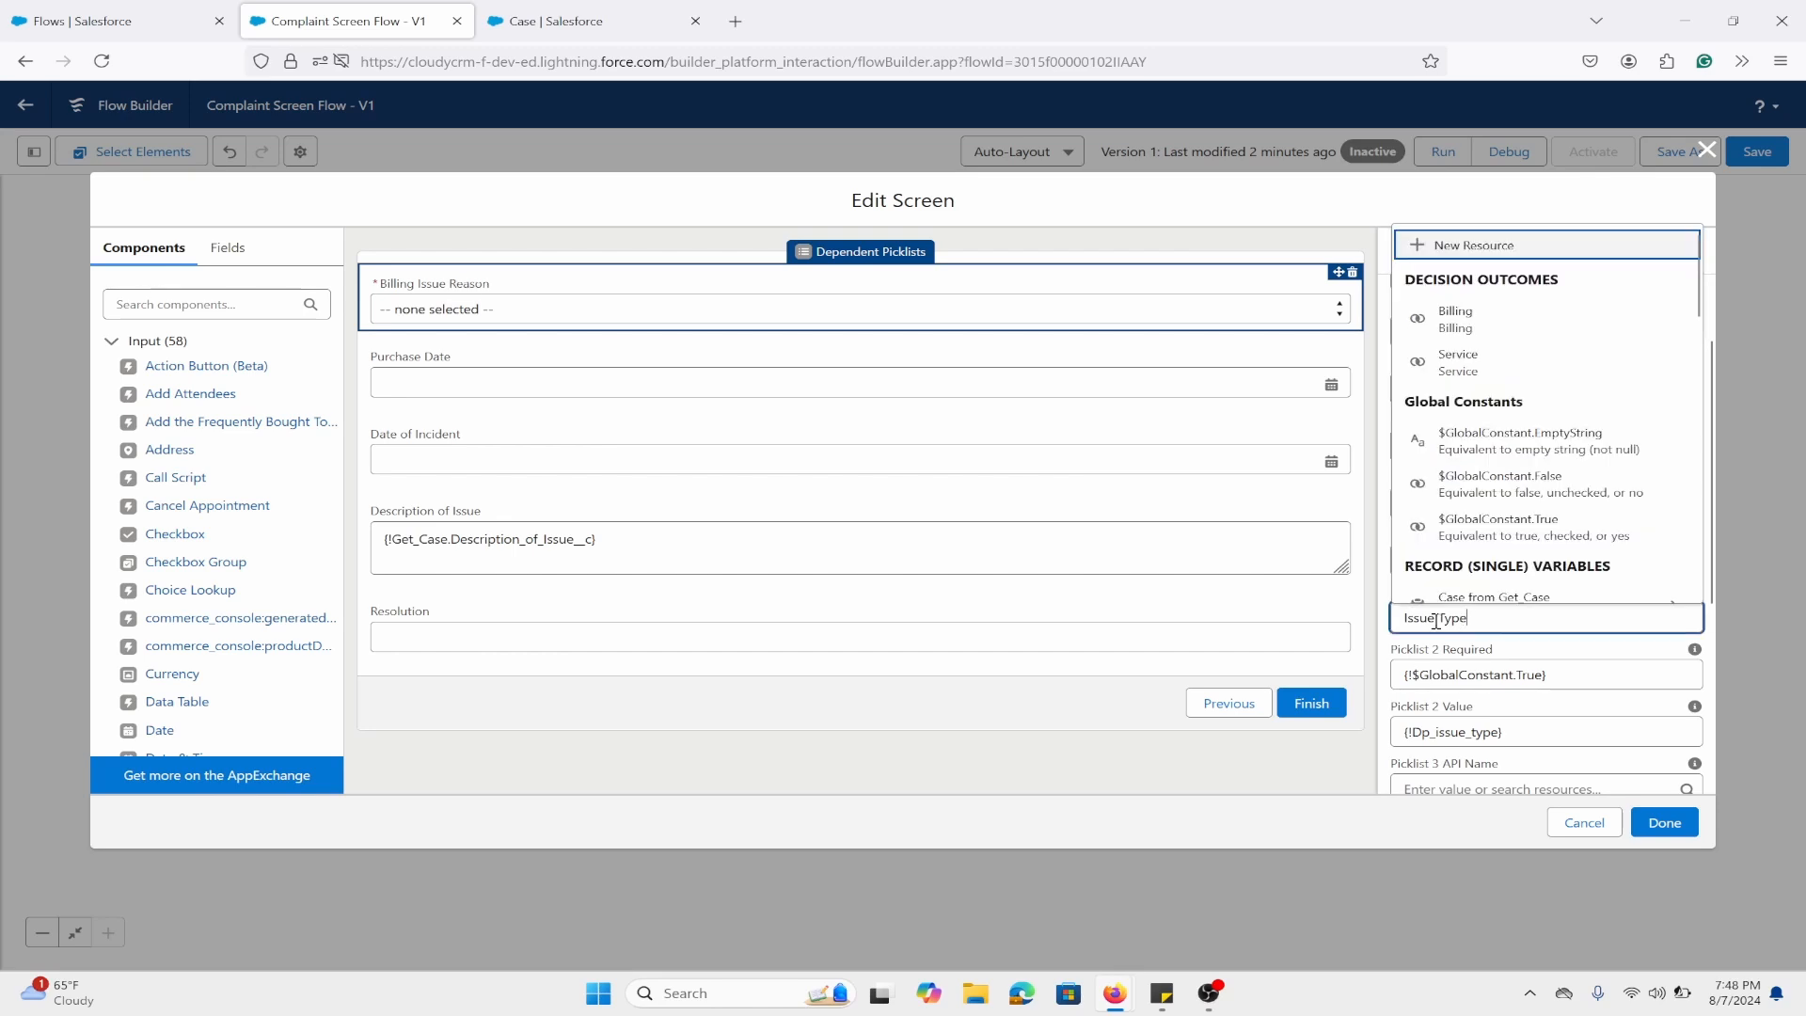
left_click(602, 22)
left_click(339, 20)
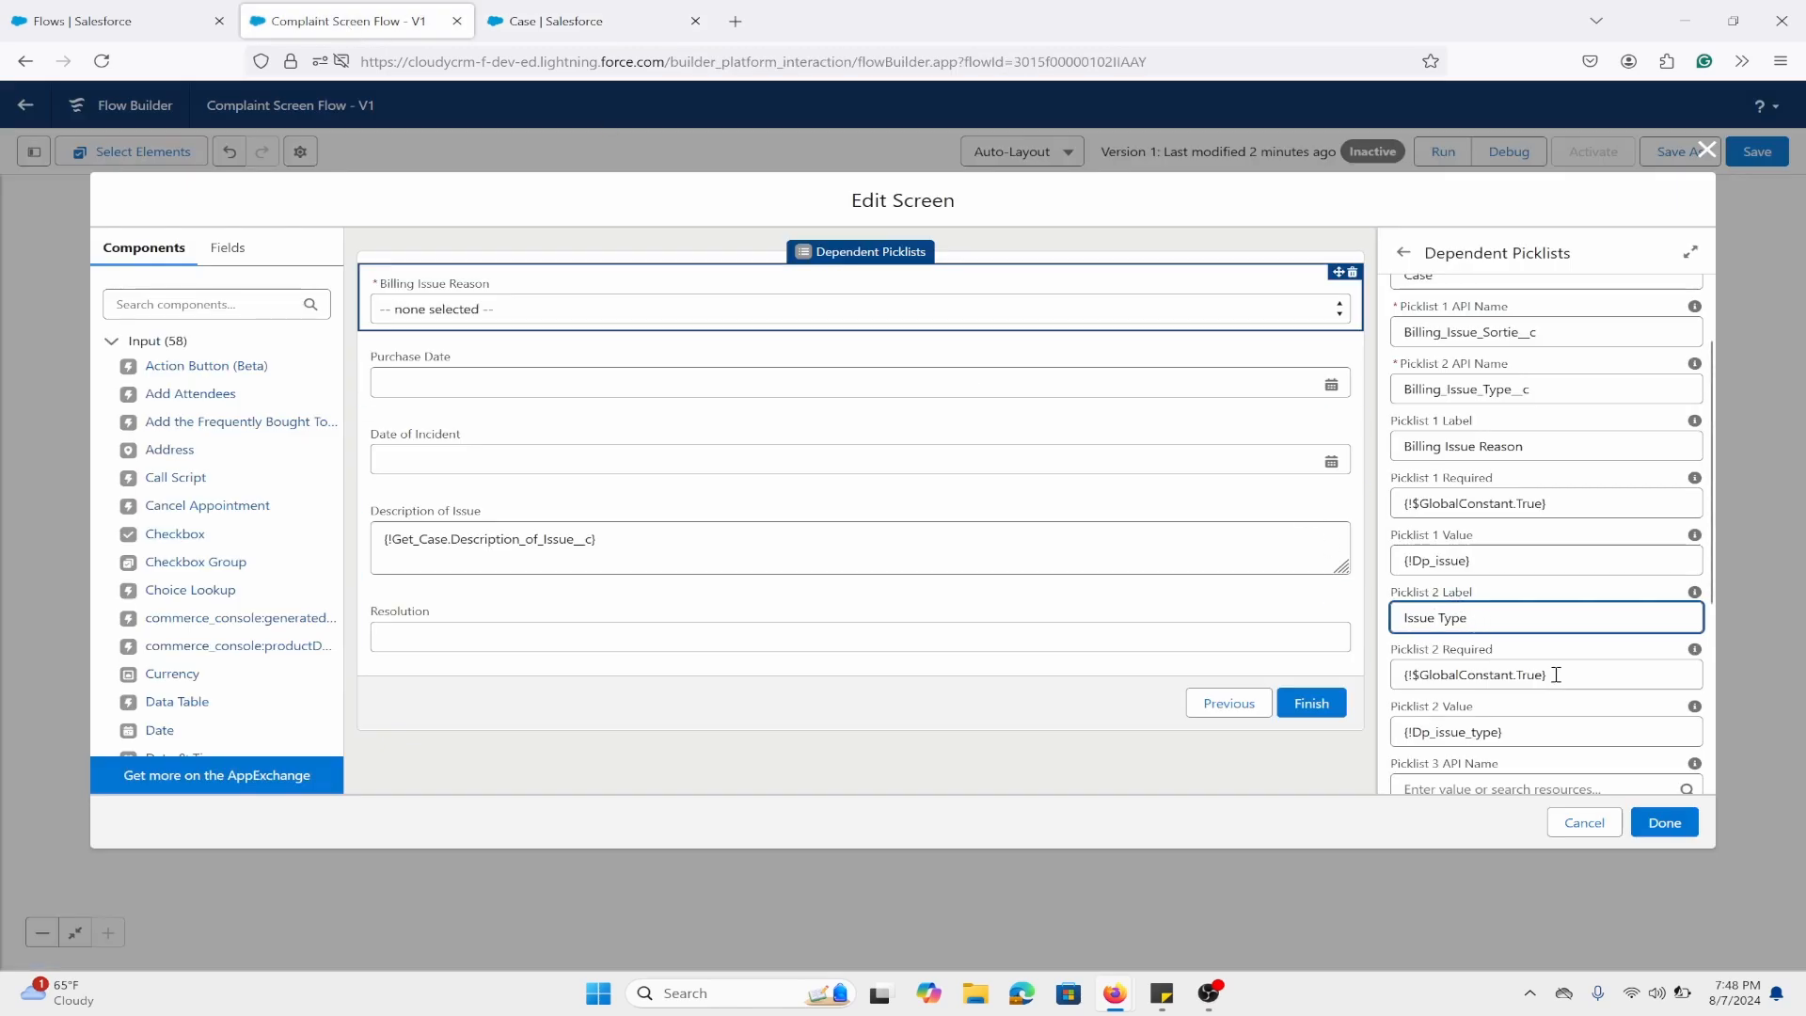
type("Billing")
Replace the Picklist 1 Value with a new Text variable named Dp_billing_reason that is available for output.
left_click(1510, 559)
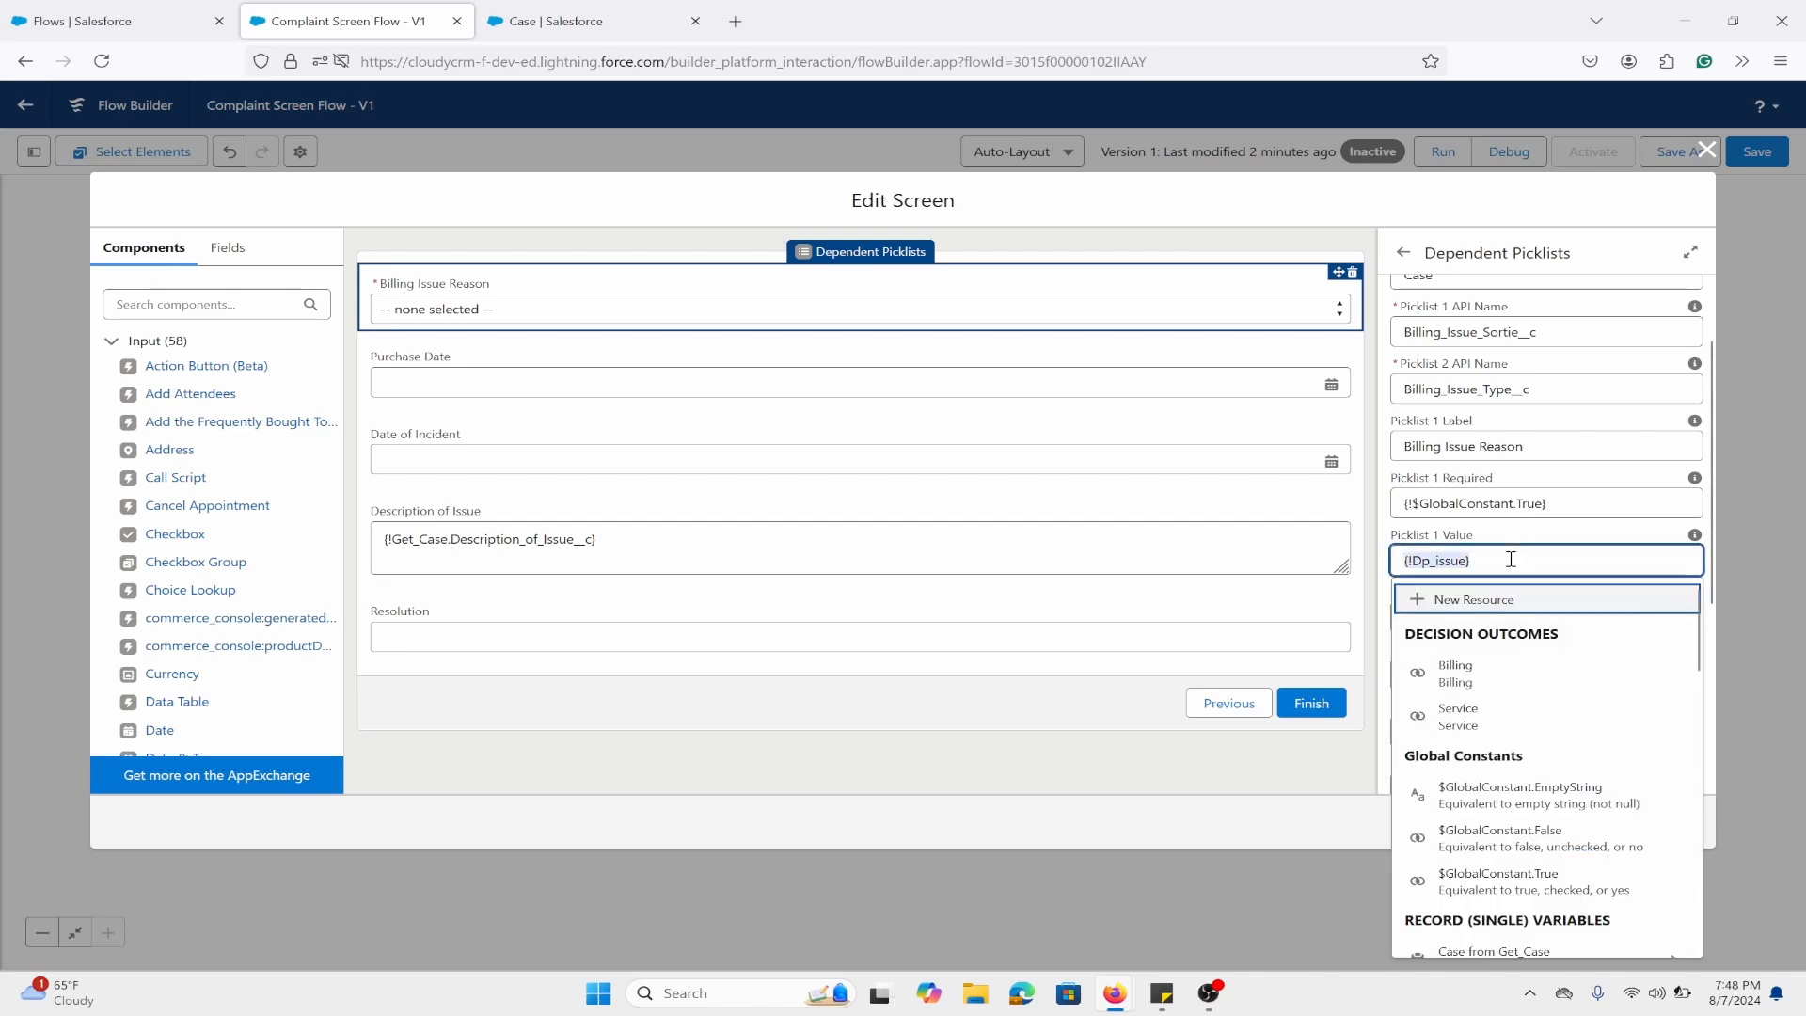
key("ctrl+a")
key("BackSpace")
left_click(1506, 602)
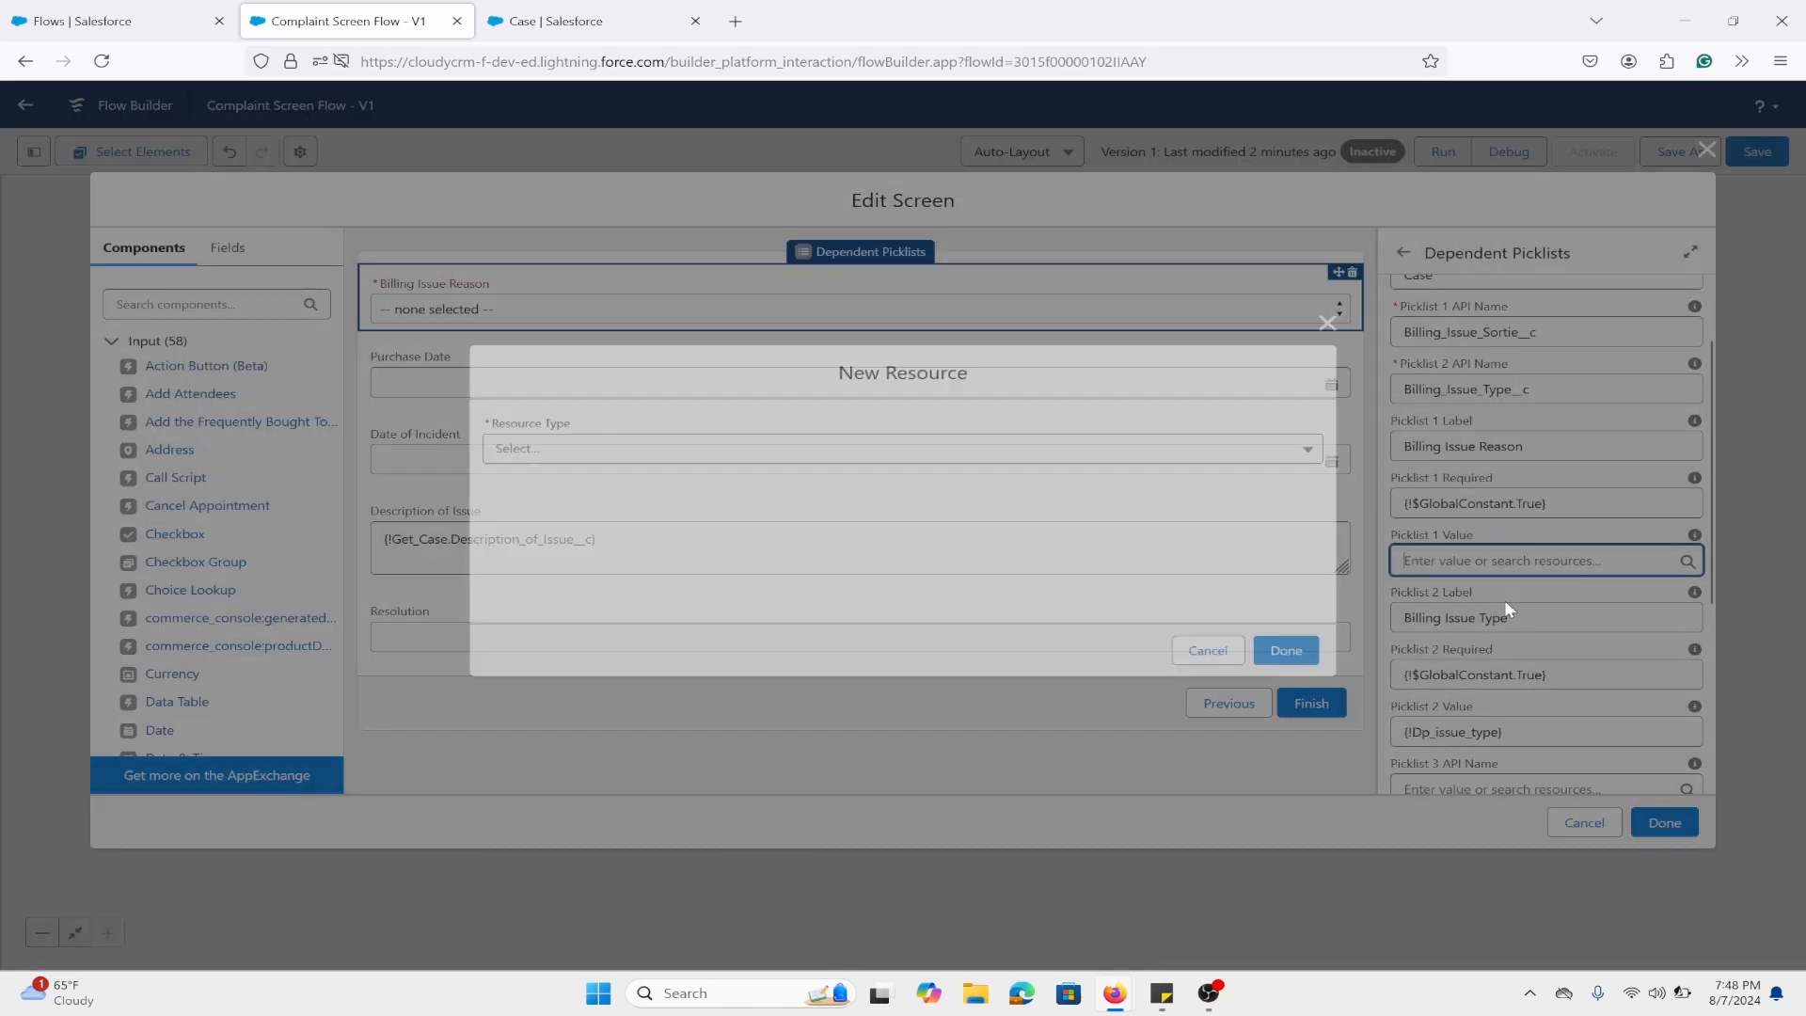
left_click(878, 445)
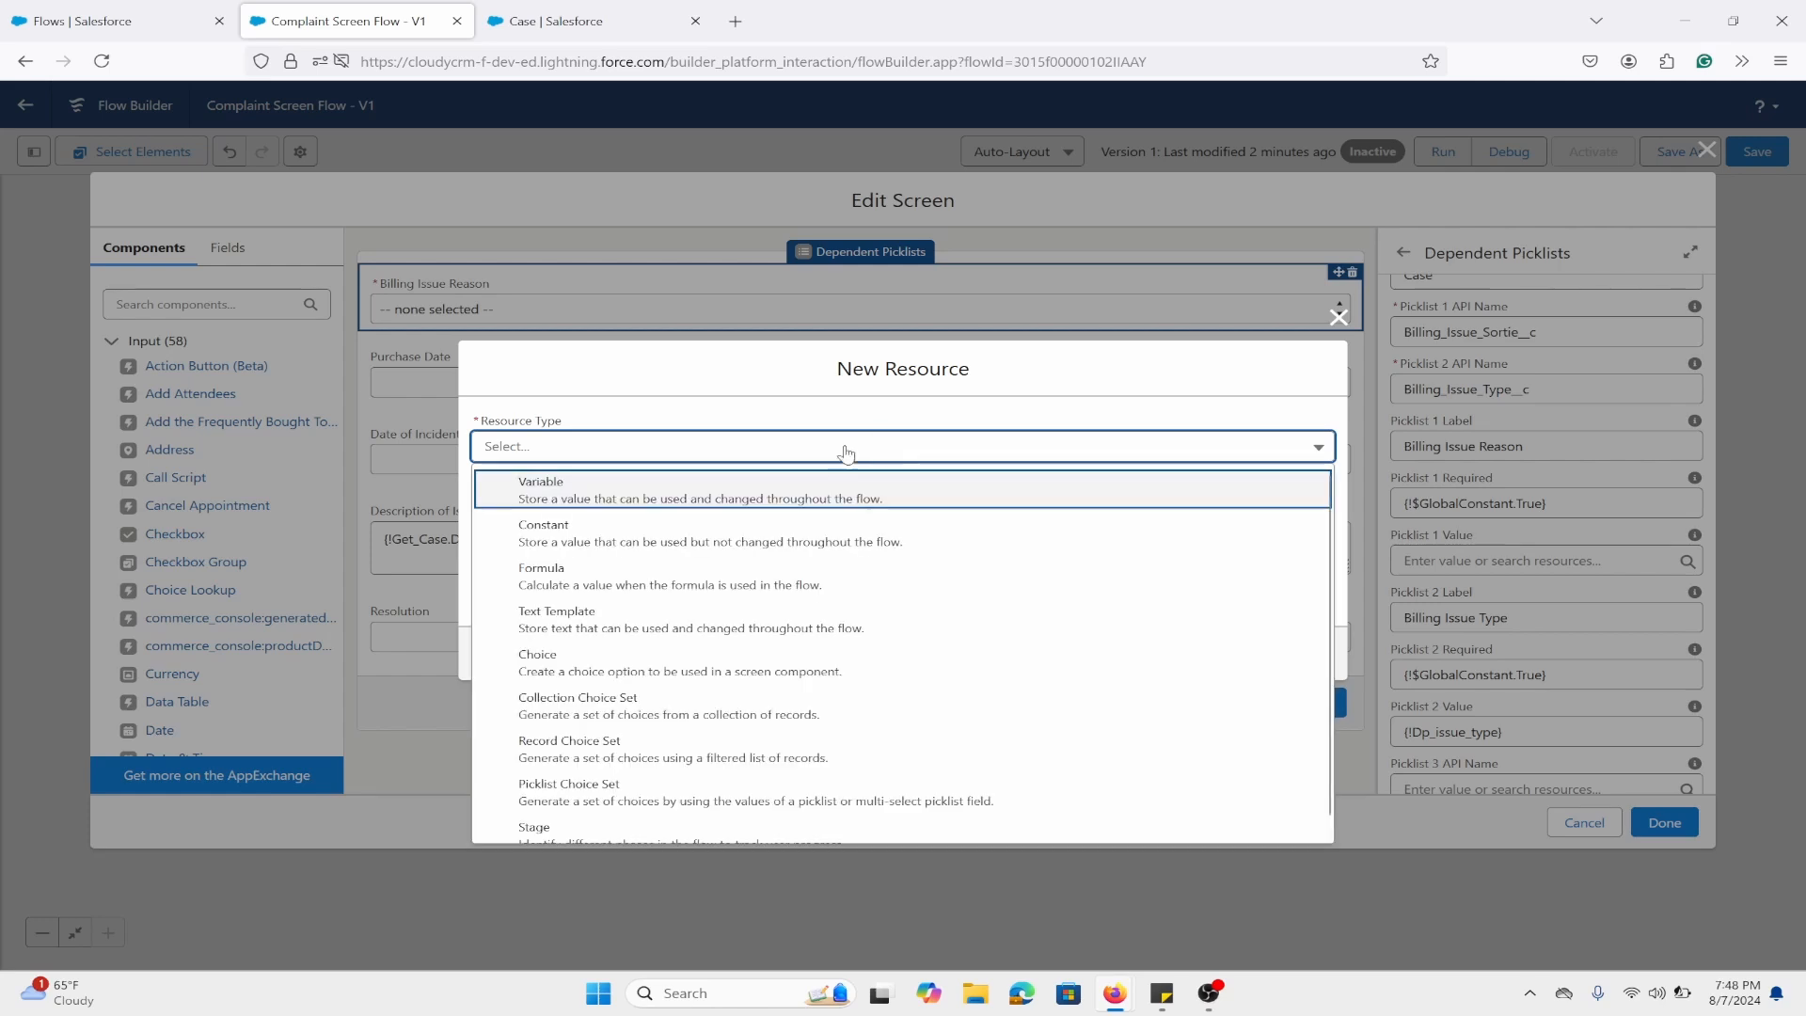
left_click(645, 496)
left_click(633, 488)
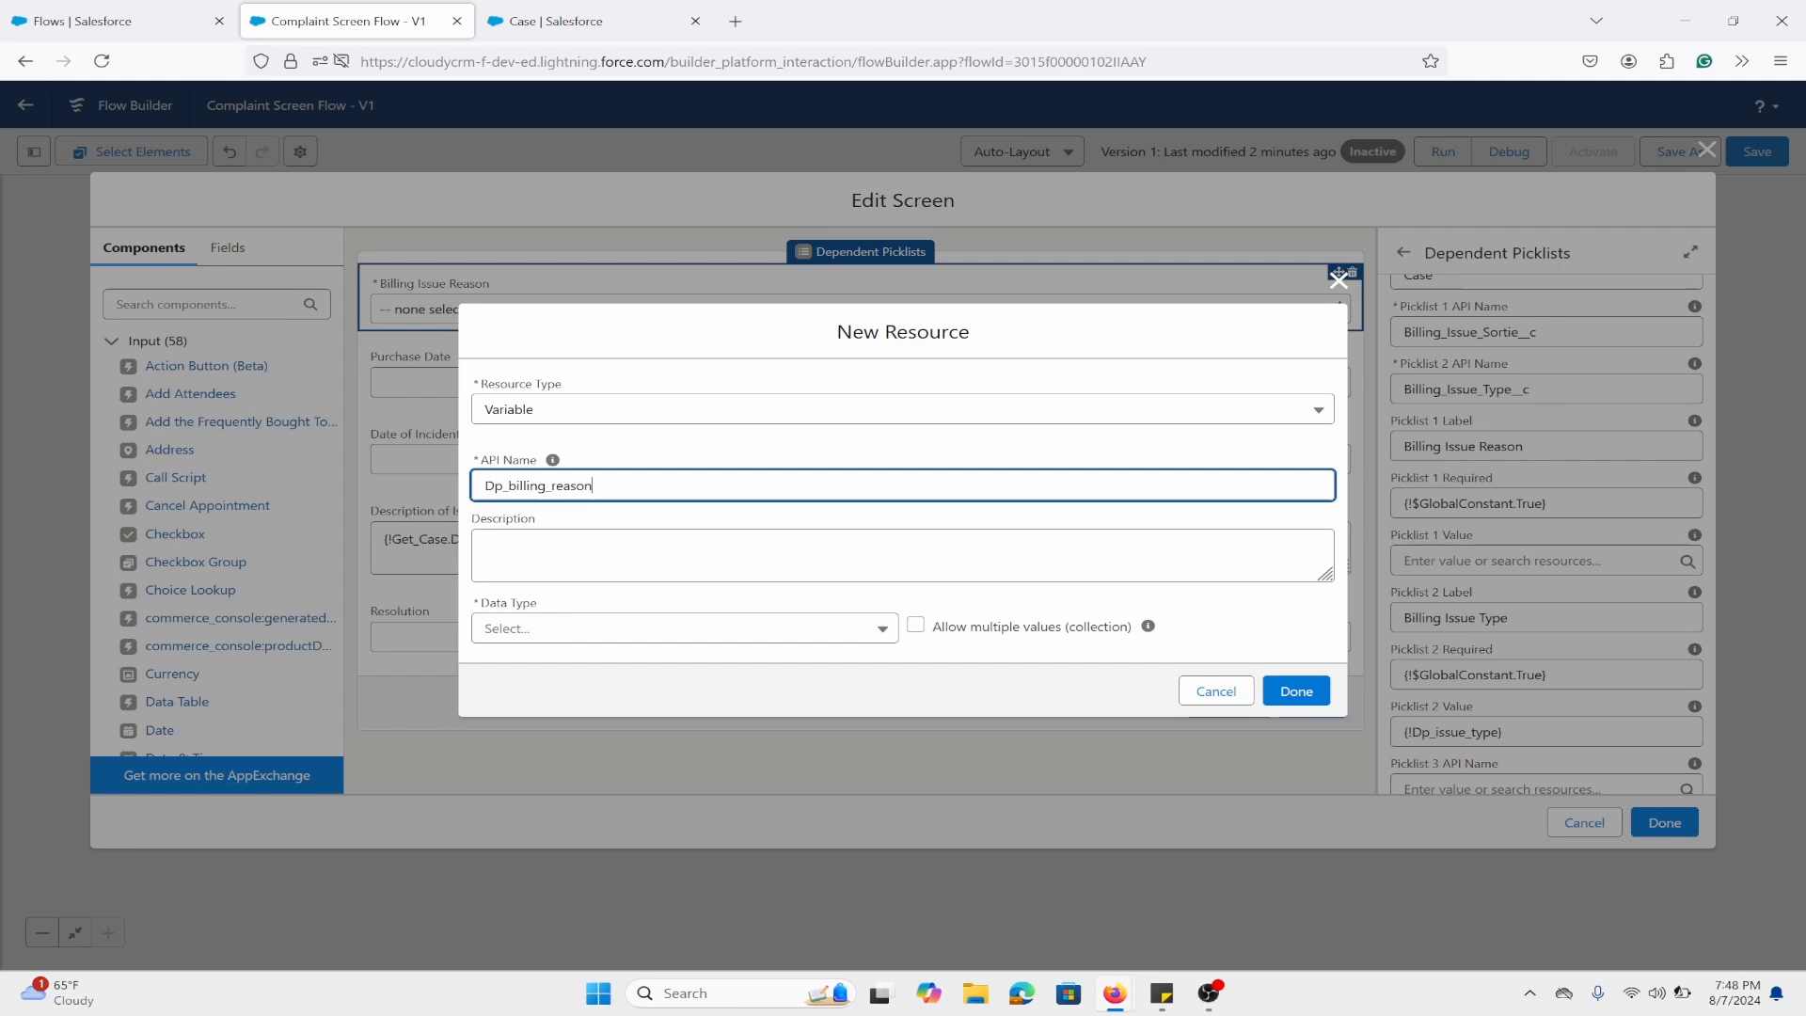
left_click(533, 628)
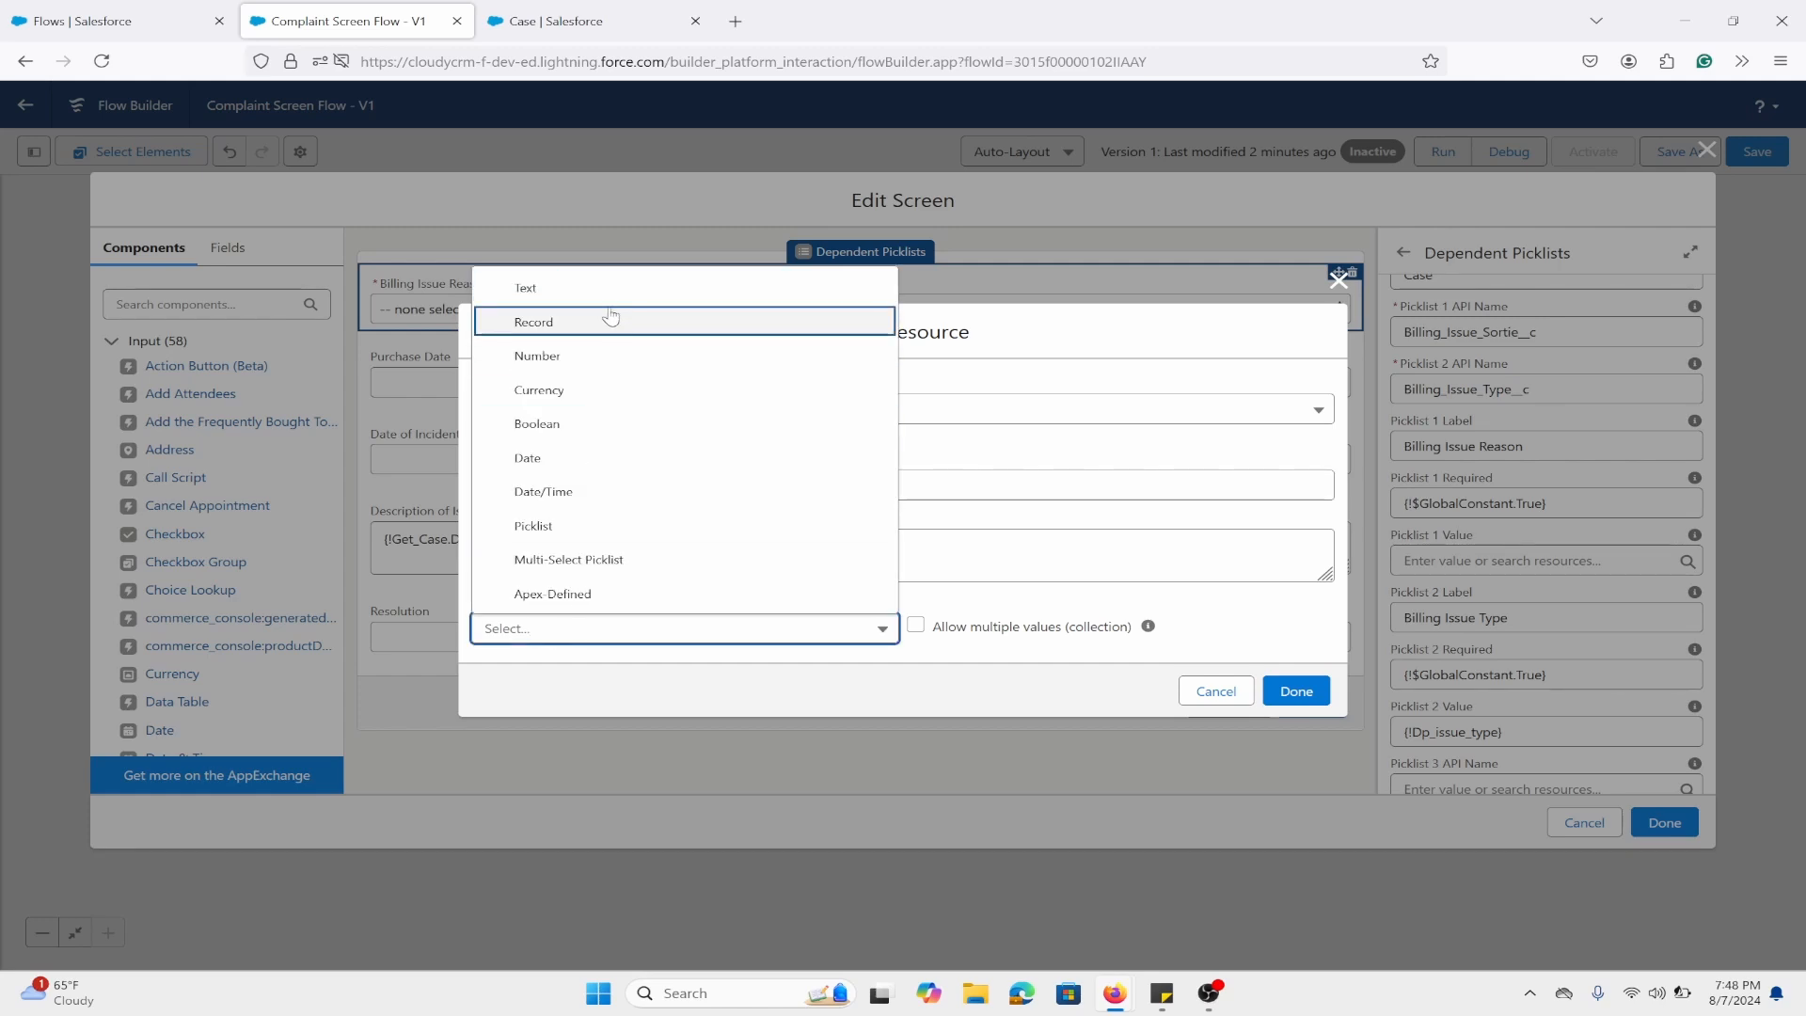
left_click(617, 299)
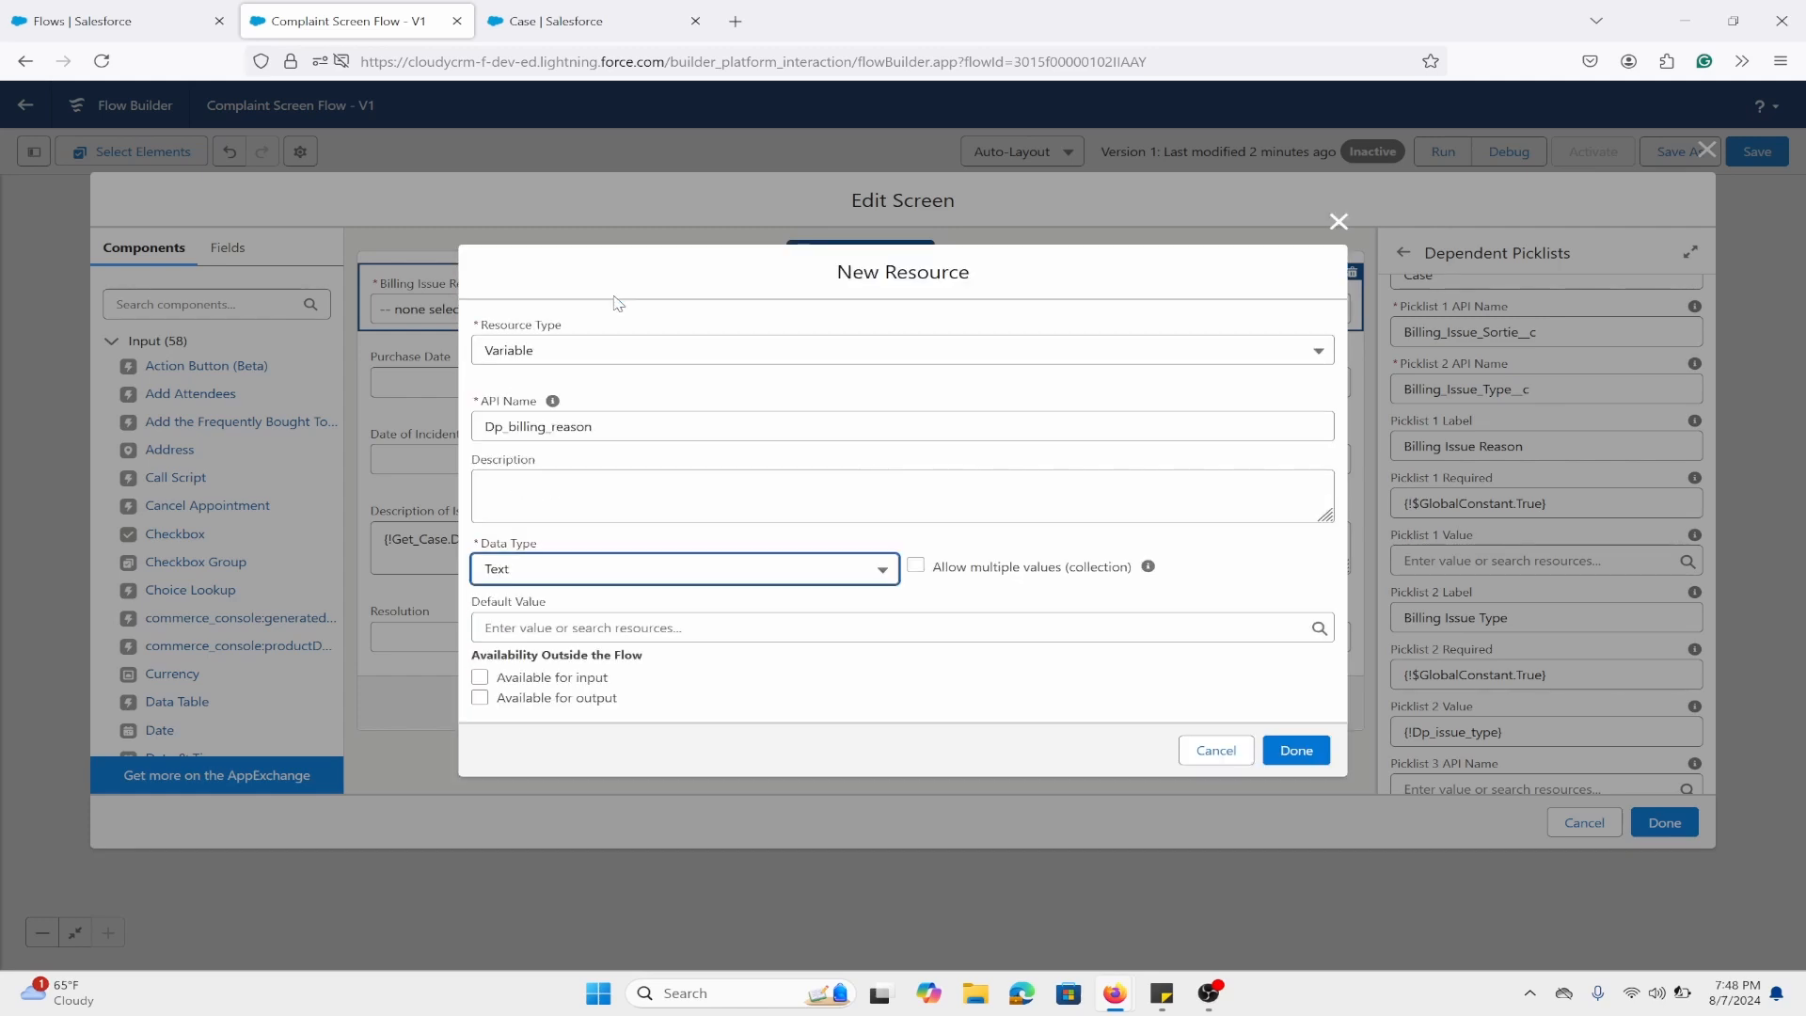
left_click(591, 702)
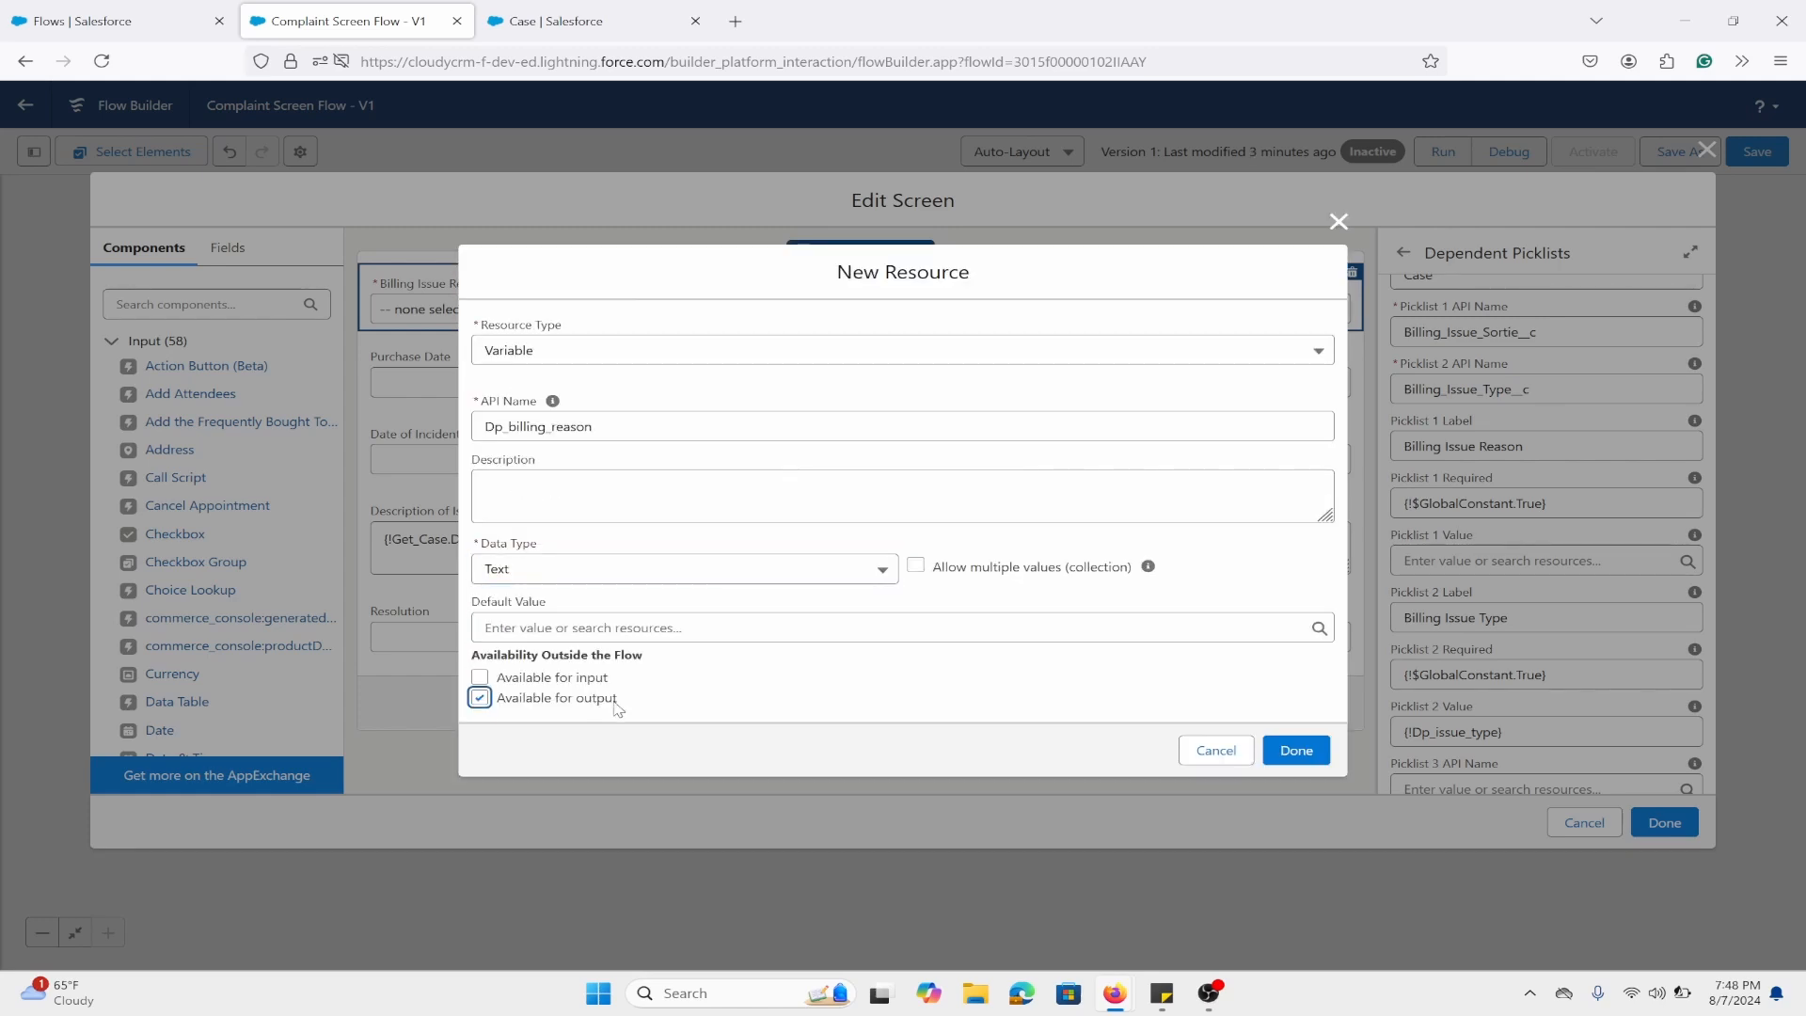
left_click(1297, 762)
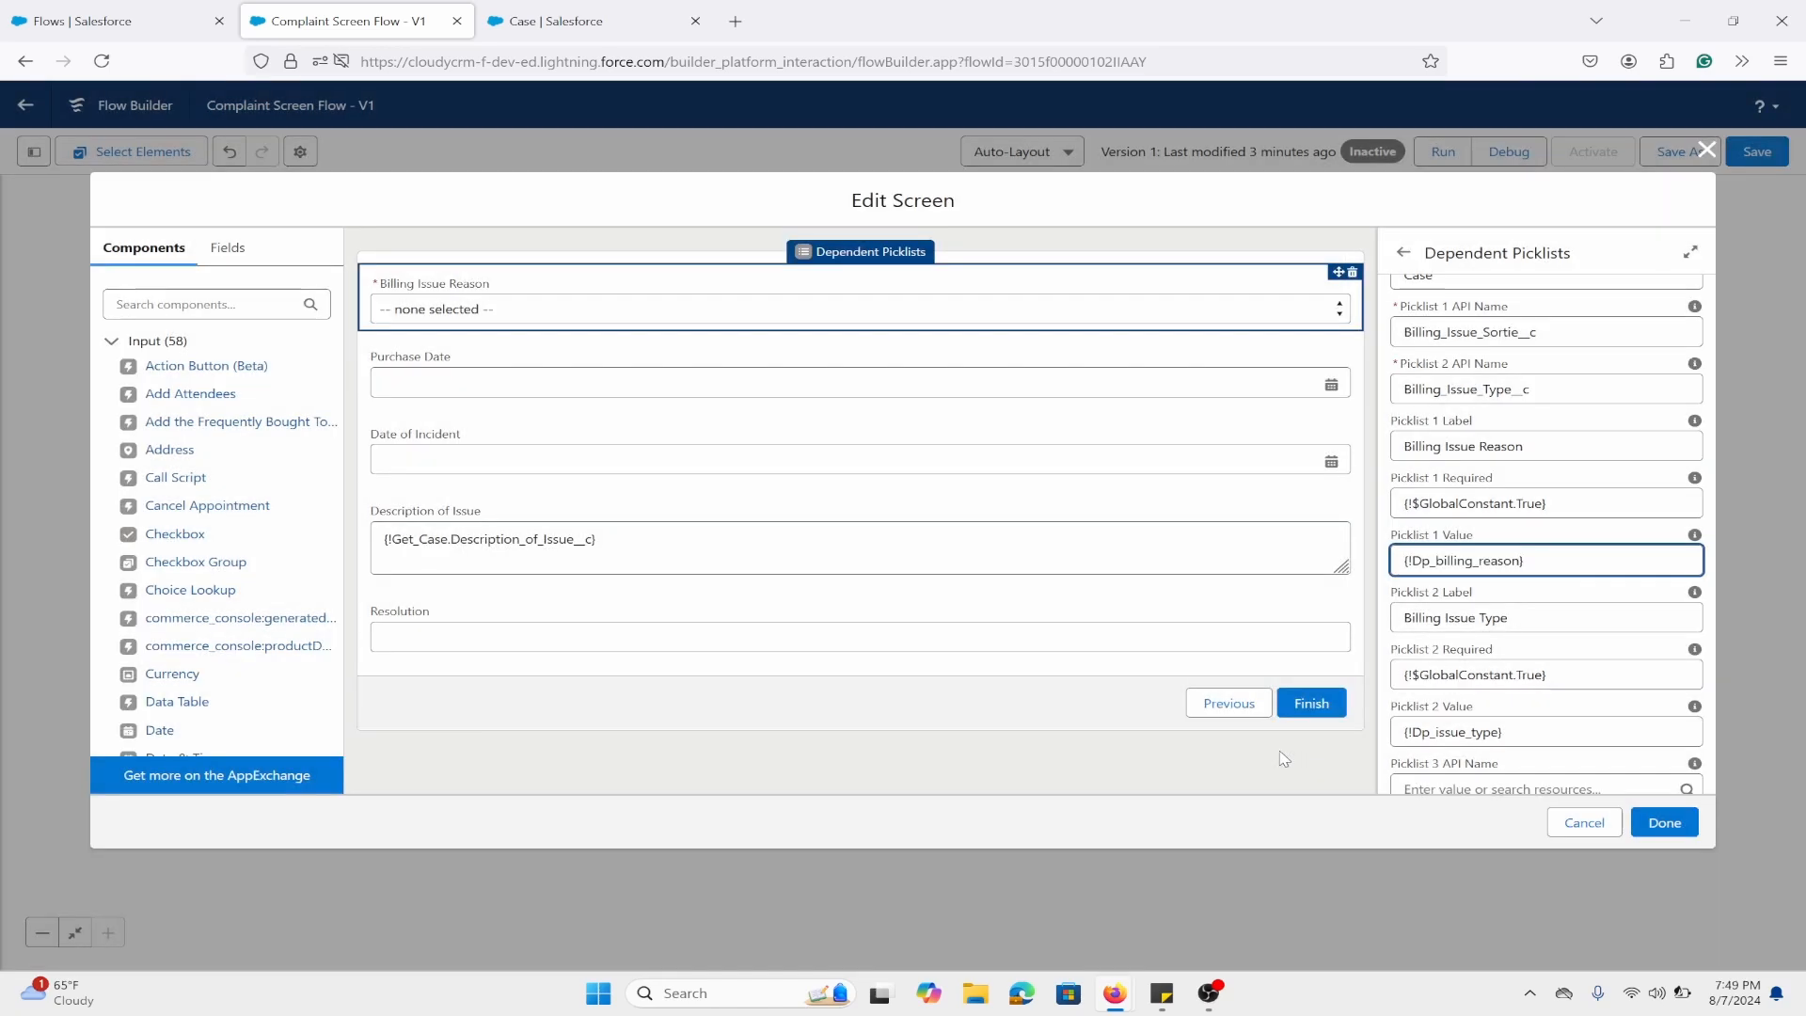
left_click(1542, 606)
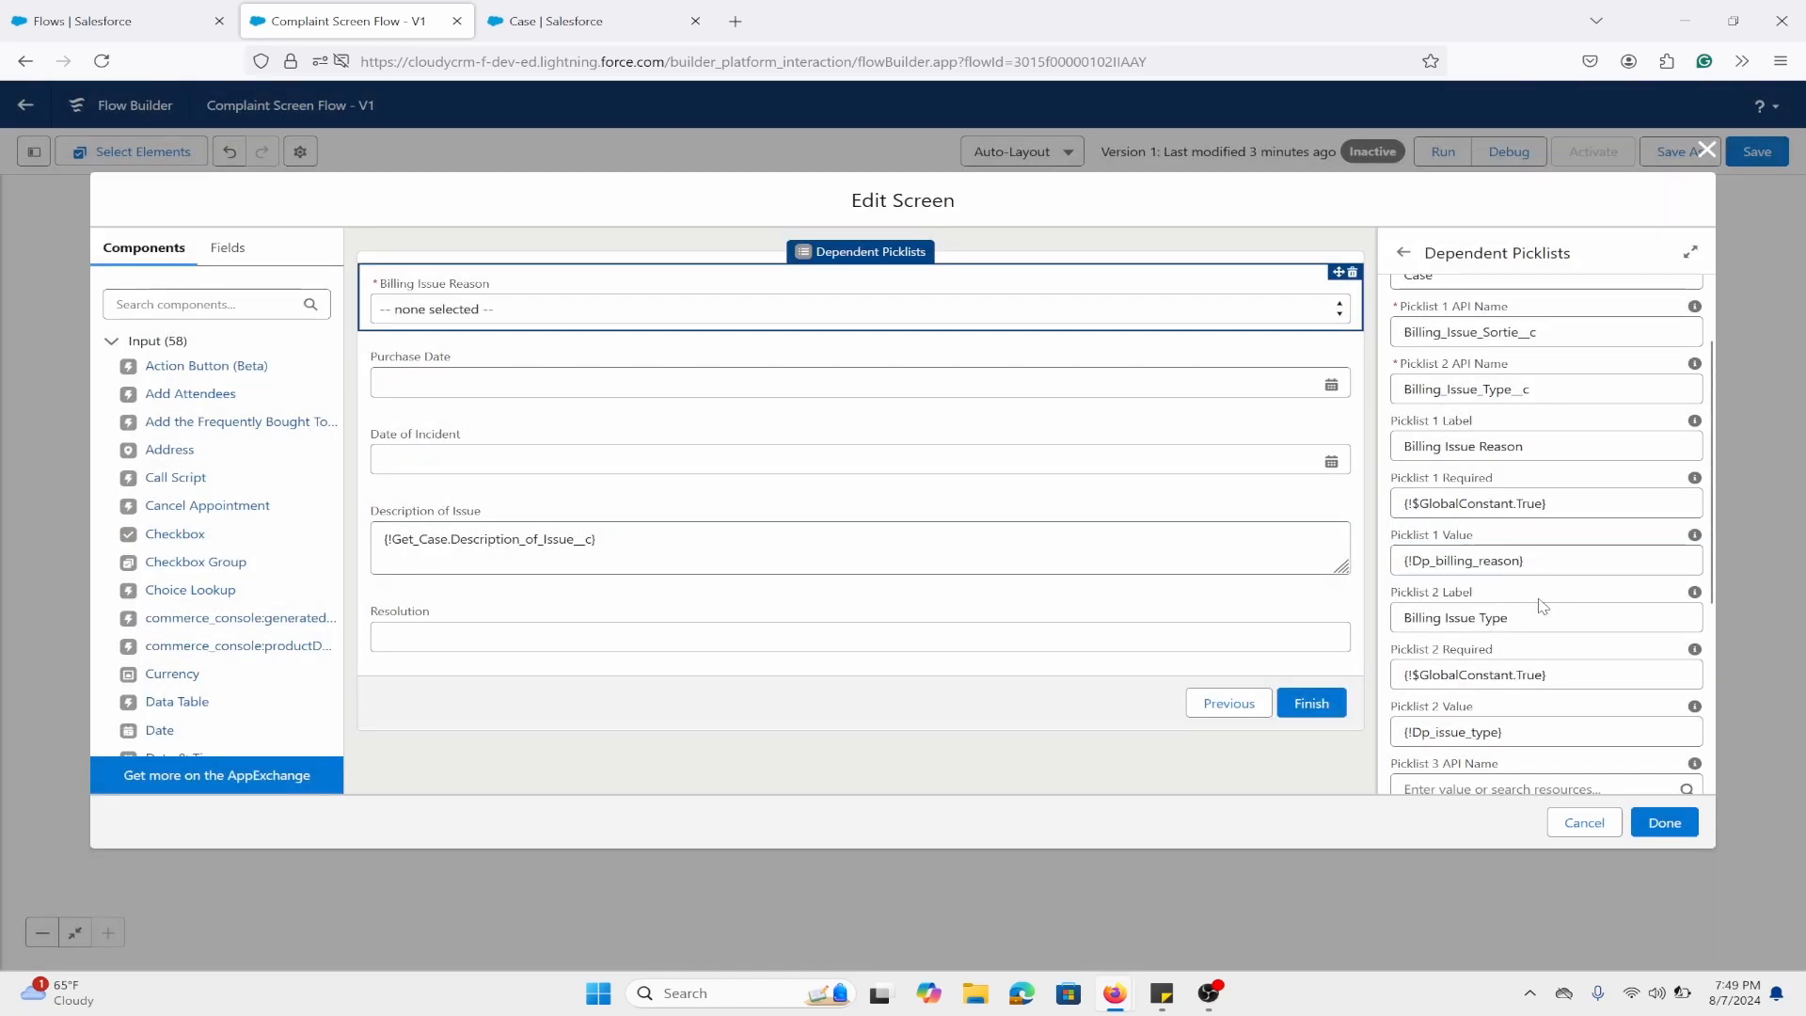
Replace the Picklist 2 Value with a new Text variable named dp_billing_type that is available for output.
scroll(1551, 717, "down", 1)
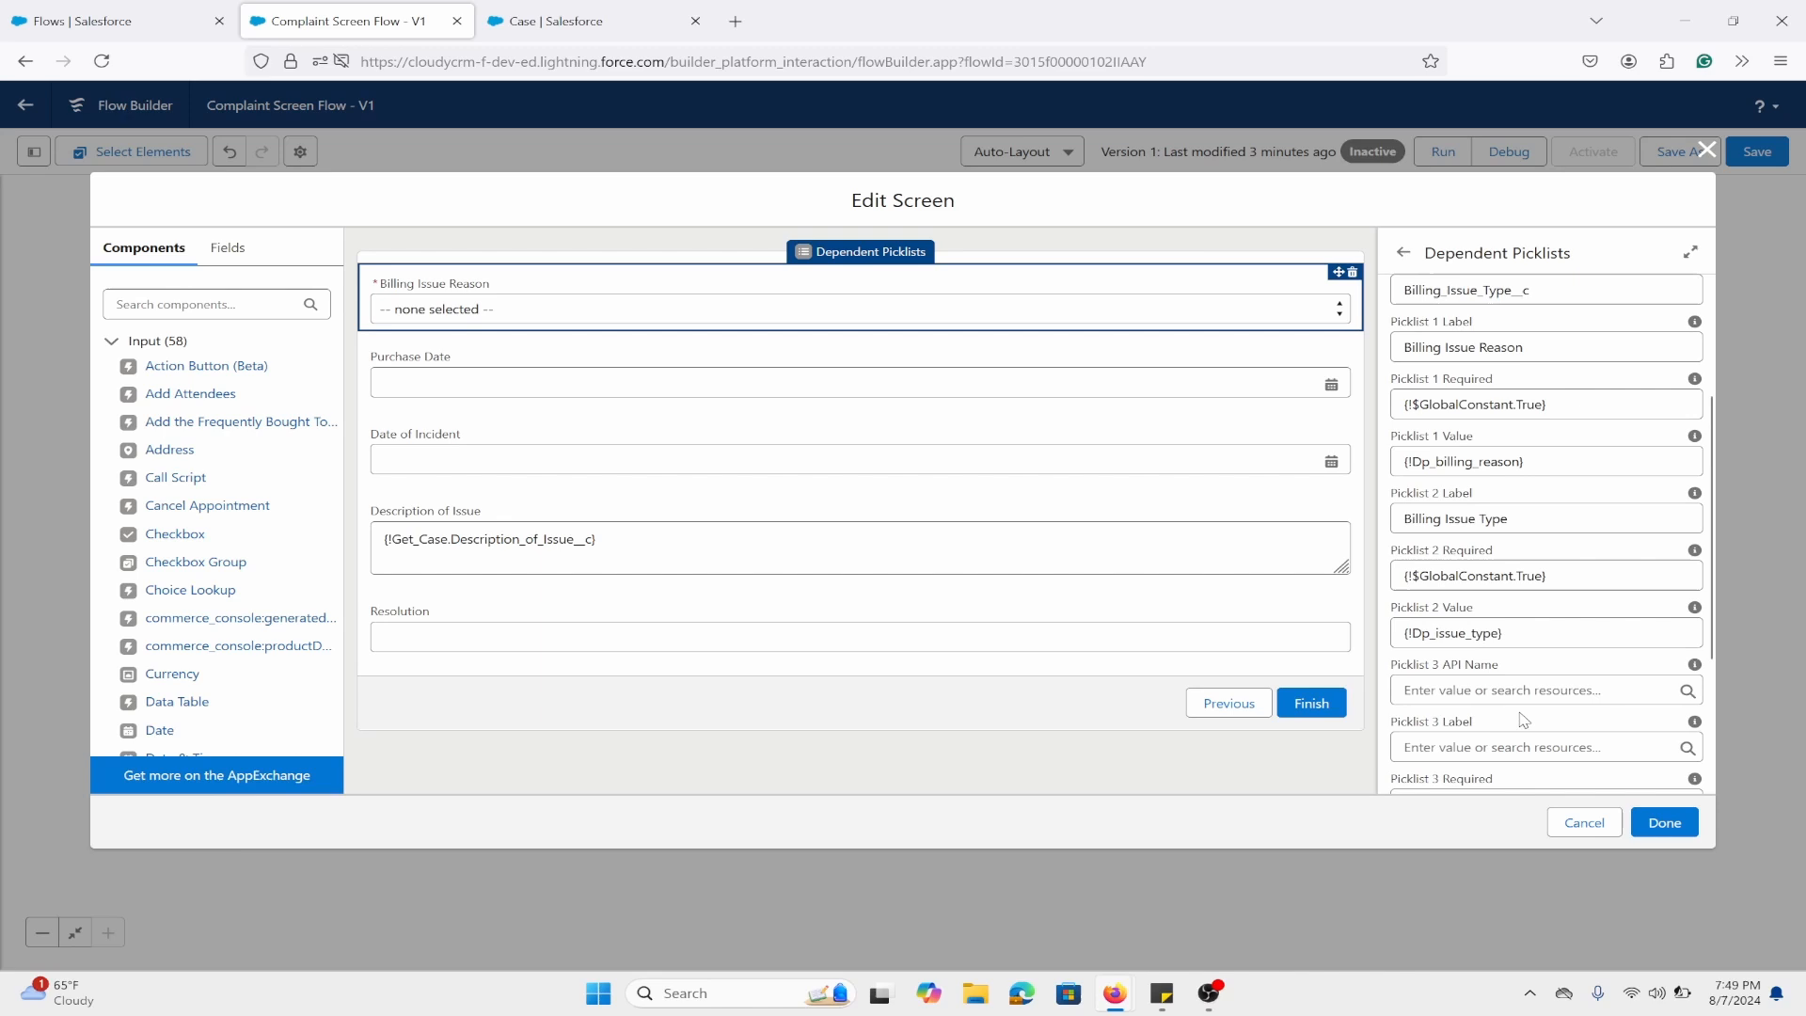
left_click(1522, 636)
key("BackSpace")
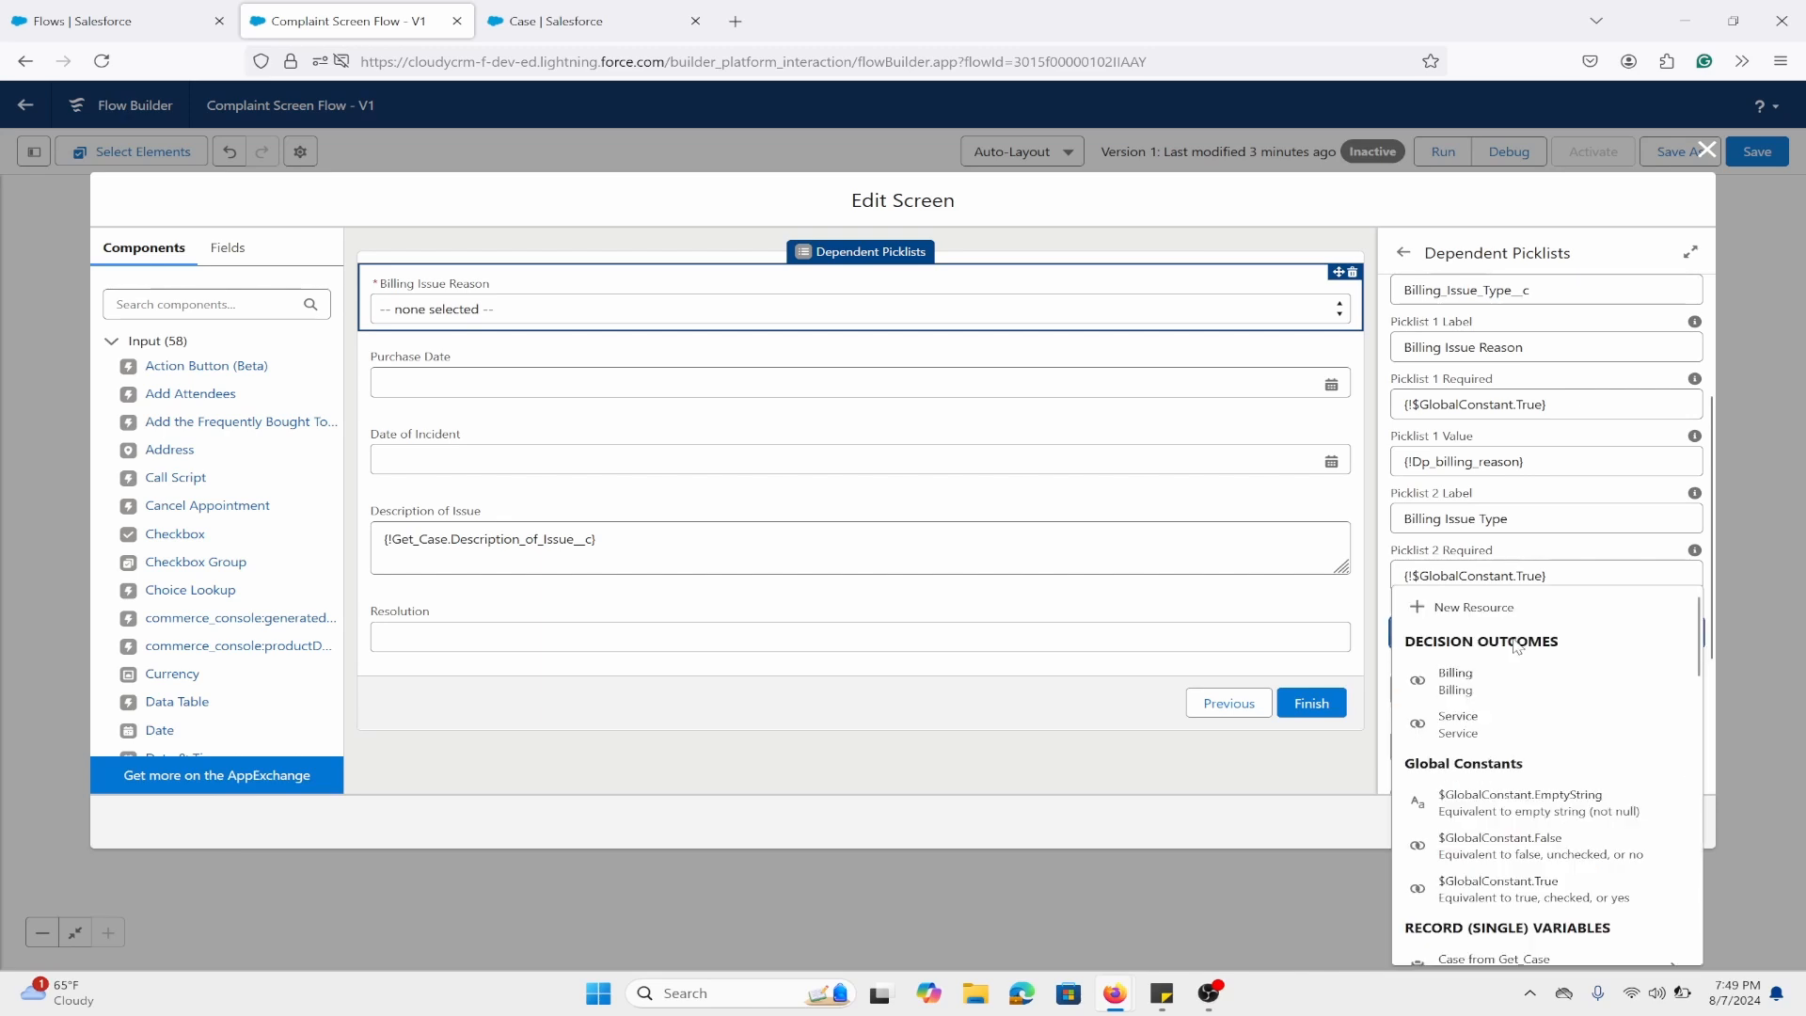
left_click(1505, 609)
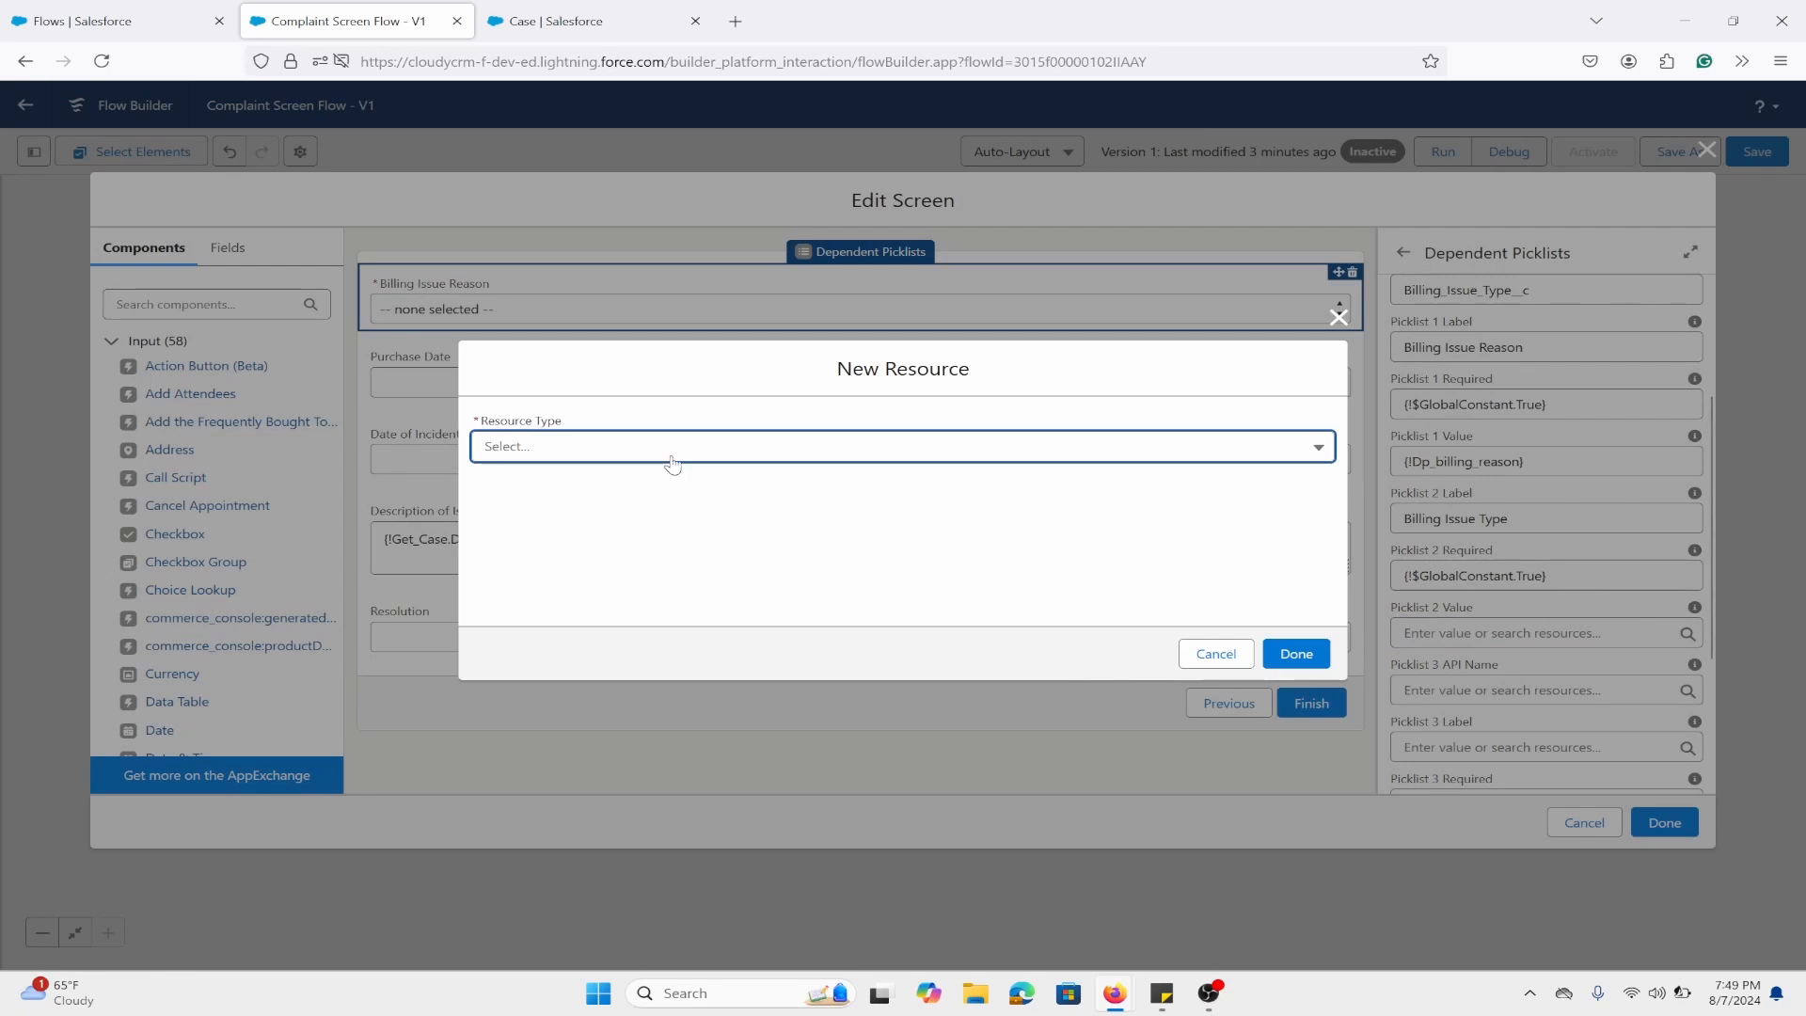
left_click(668, 455)
left_click(683, 490)
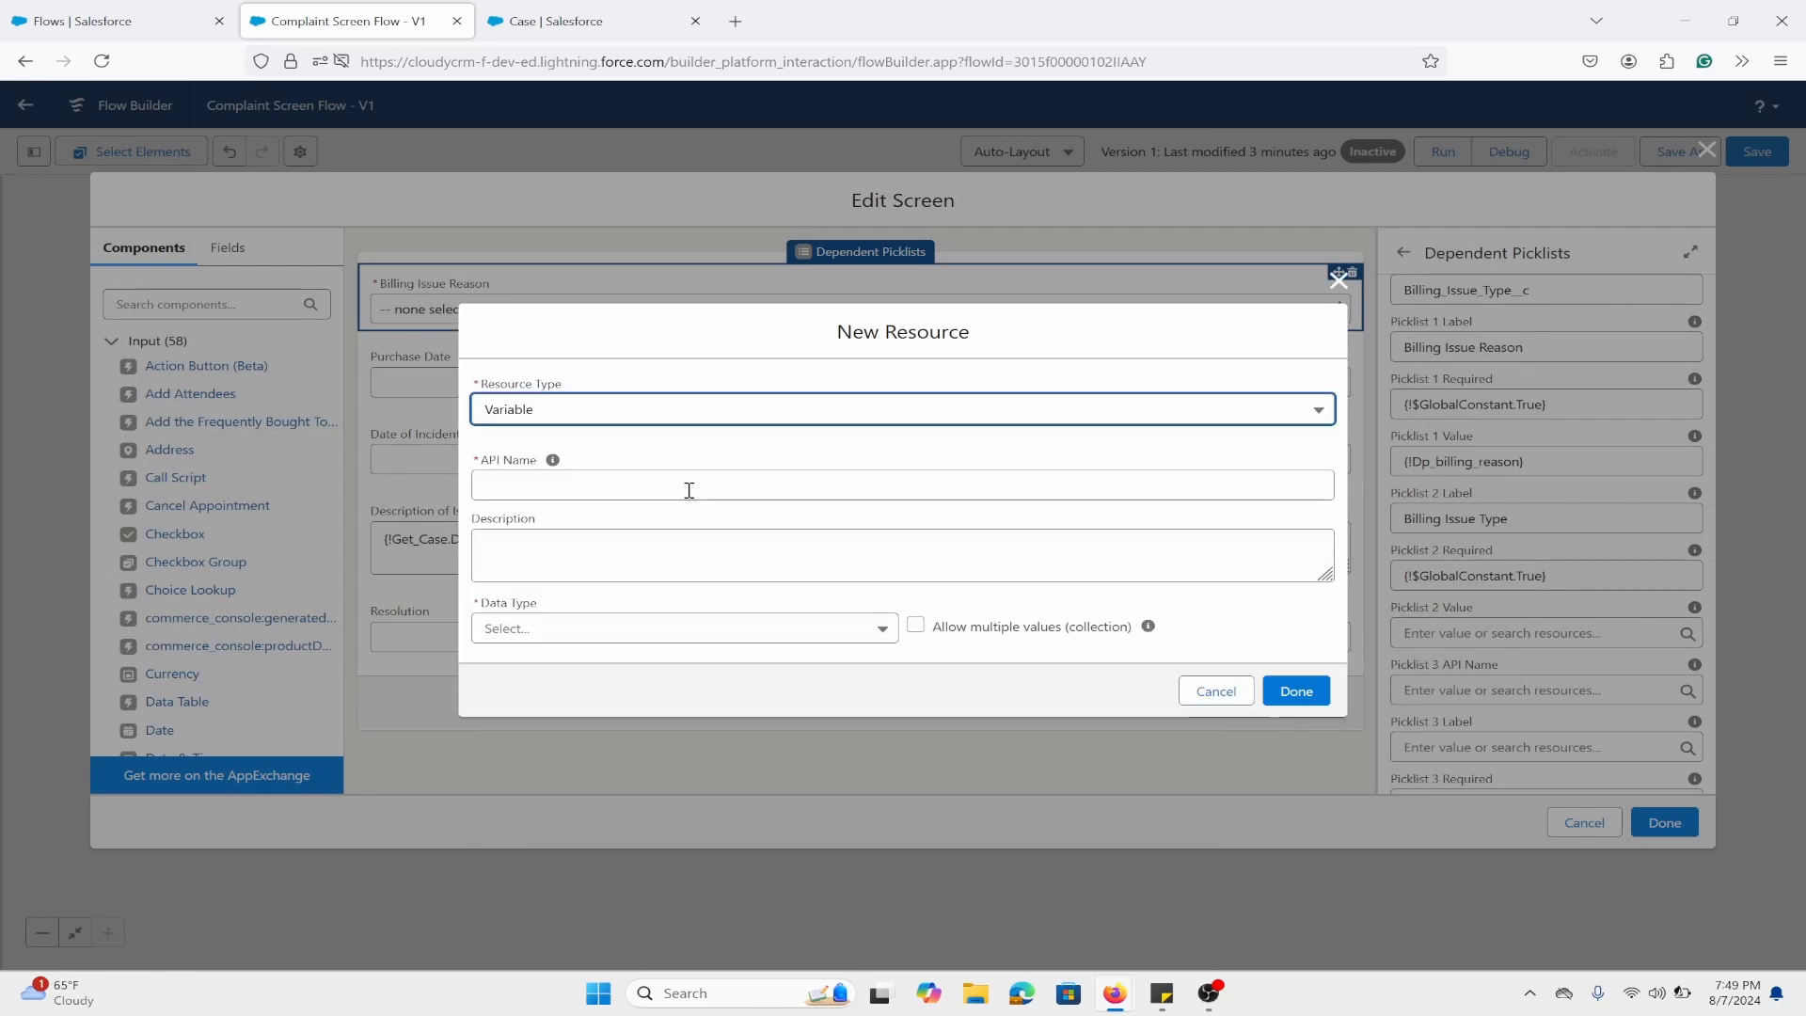
left_click(688, 490)
type("dp_billing_type")
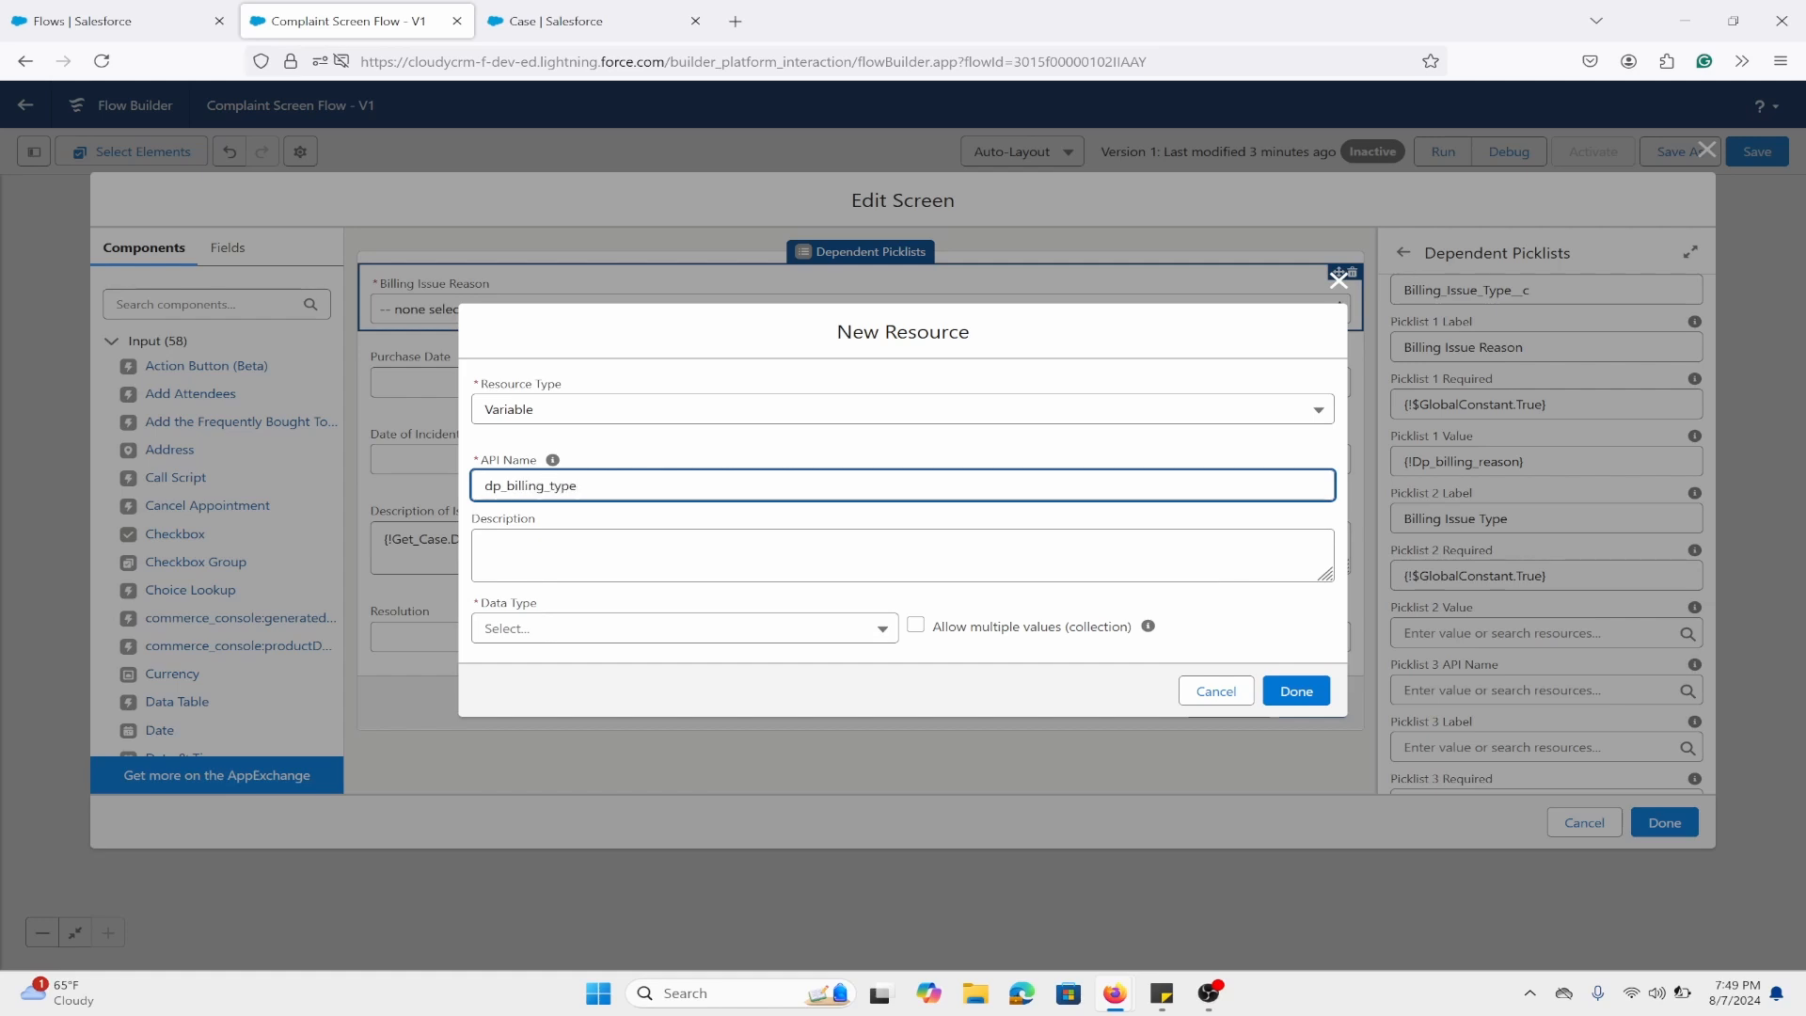
left_click(613, 630)
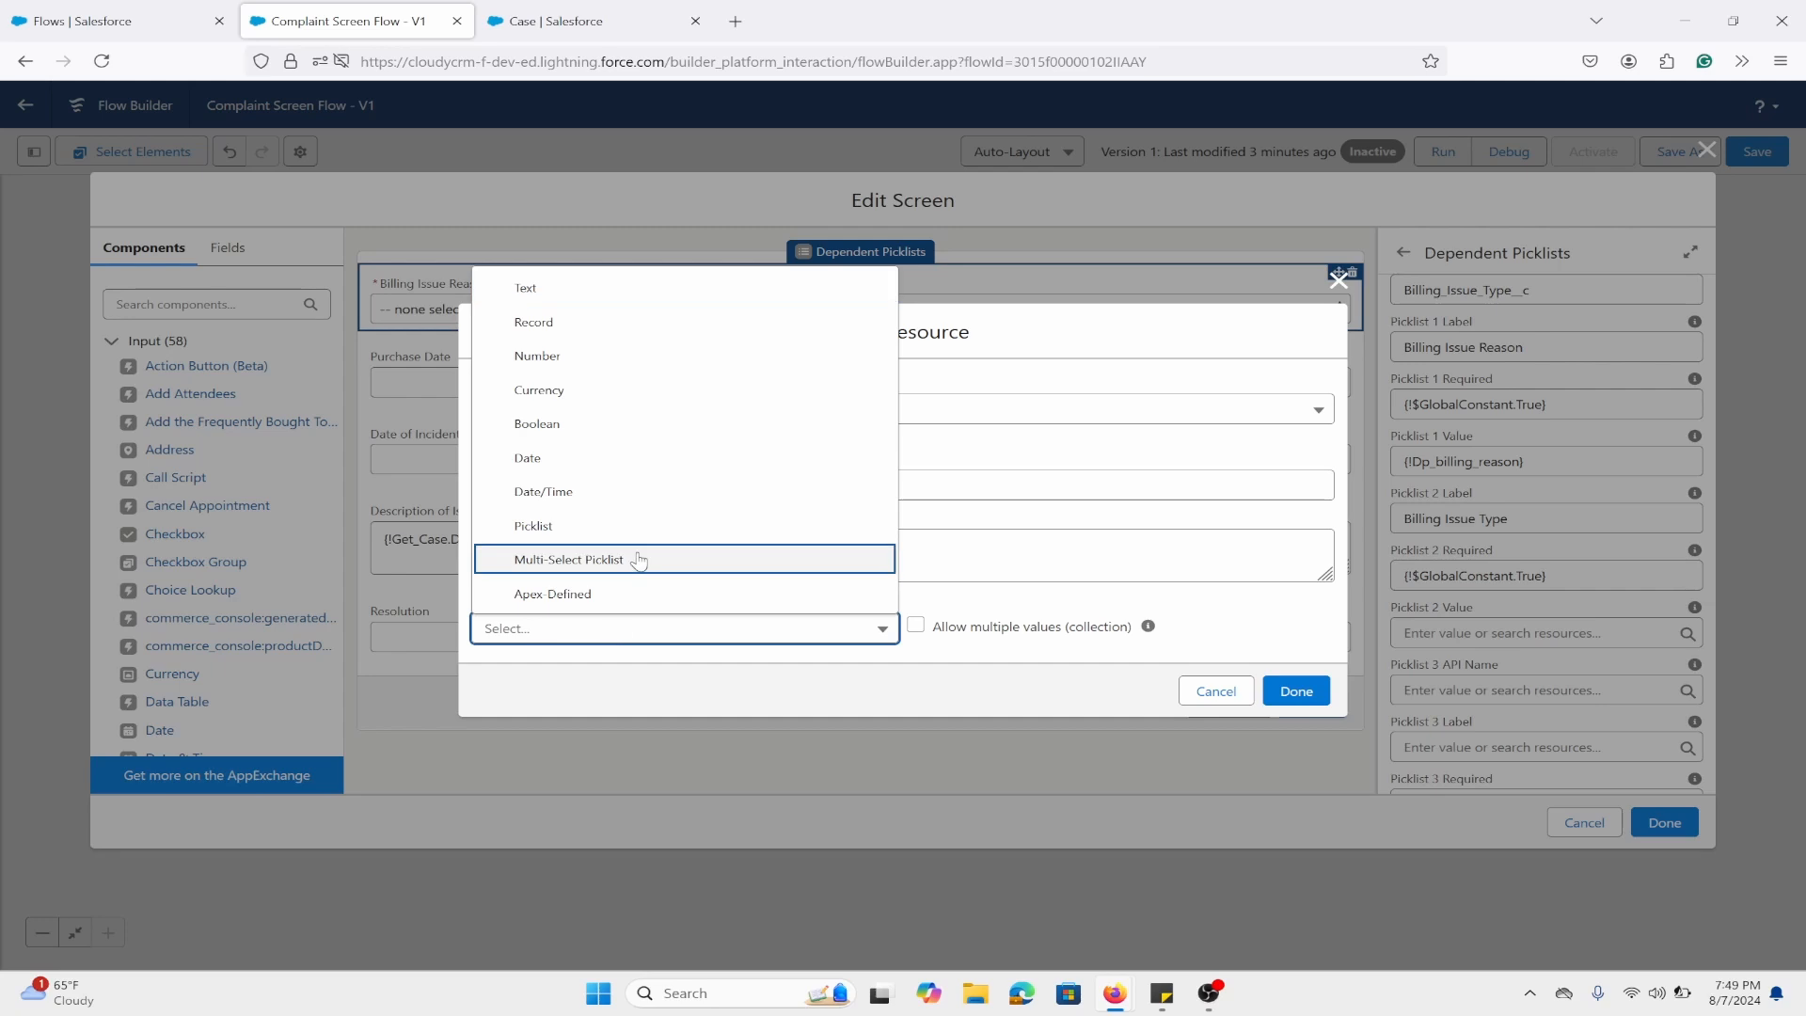
left_click(613, 294)
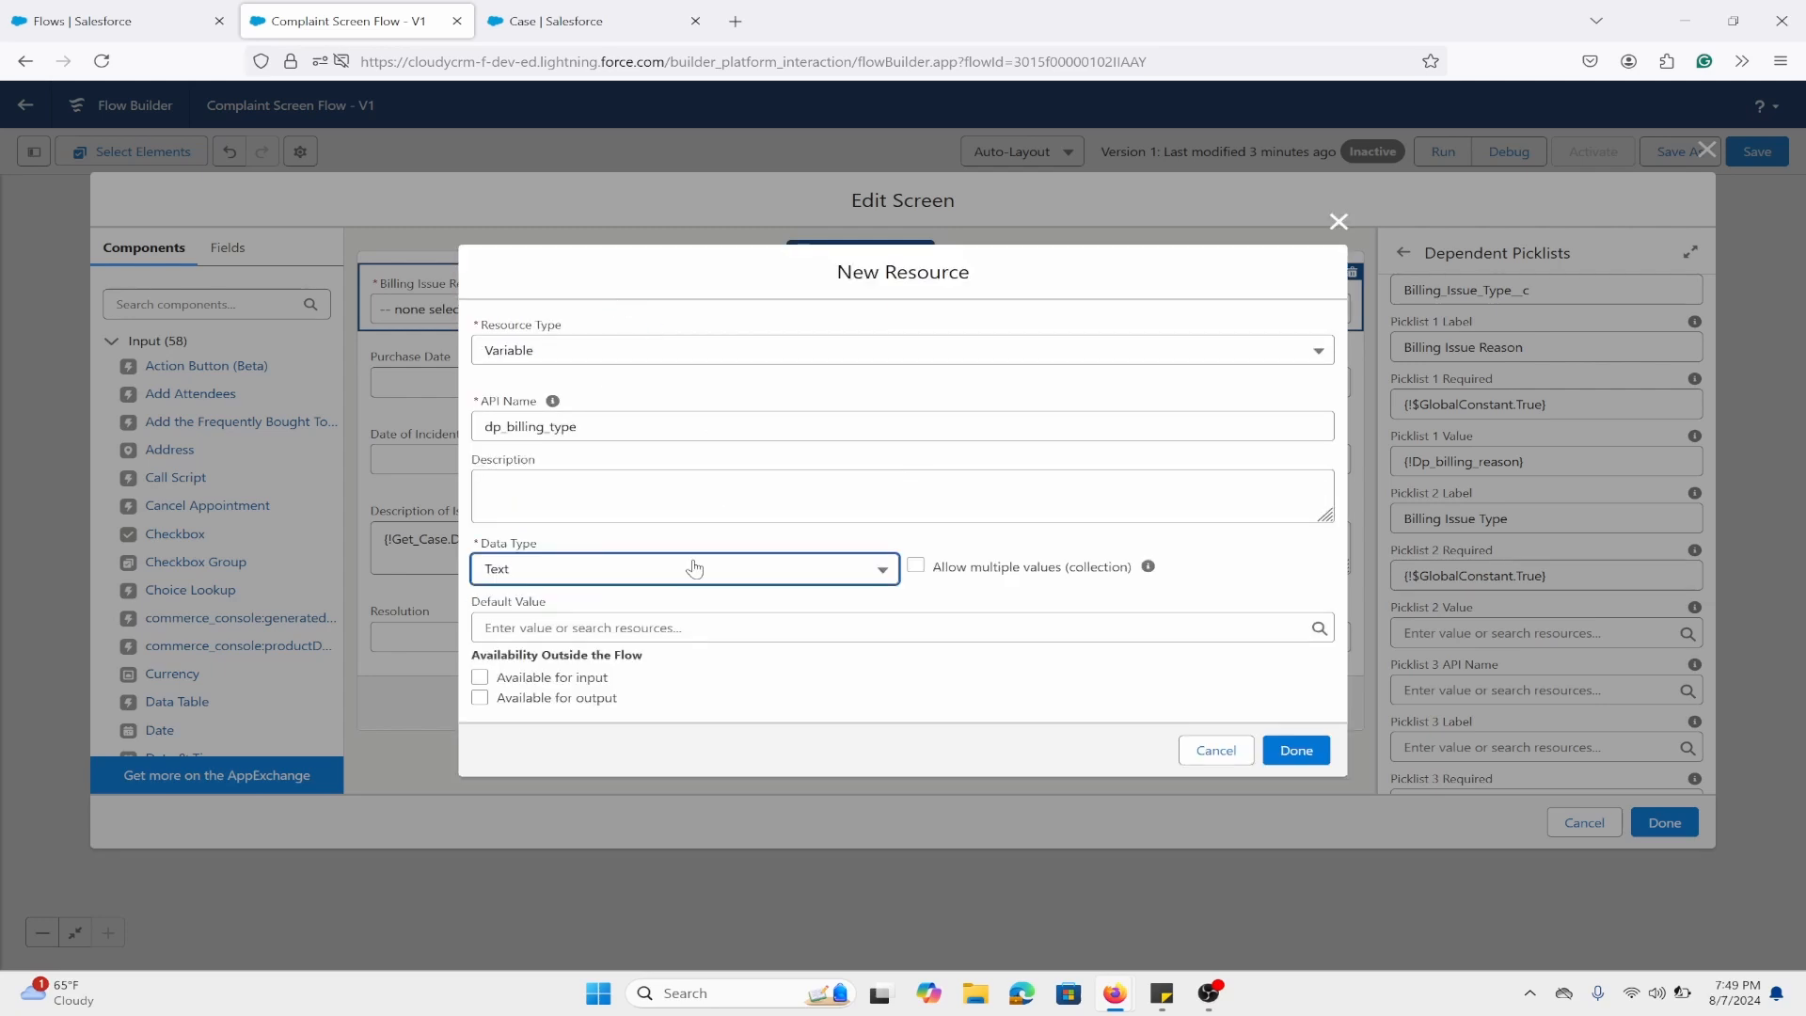
left_click(570, 698)
left_click(1296, 750)
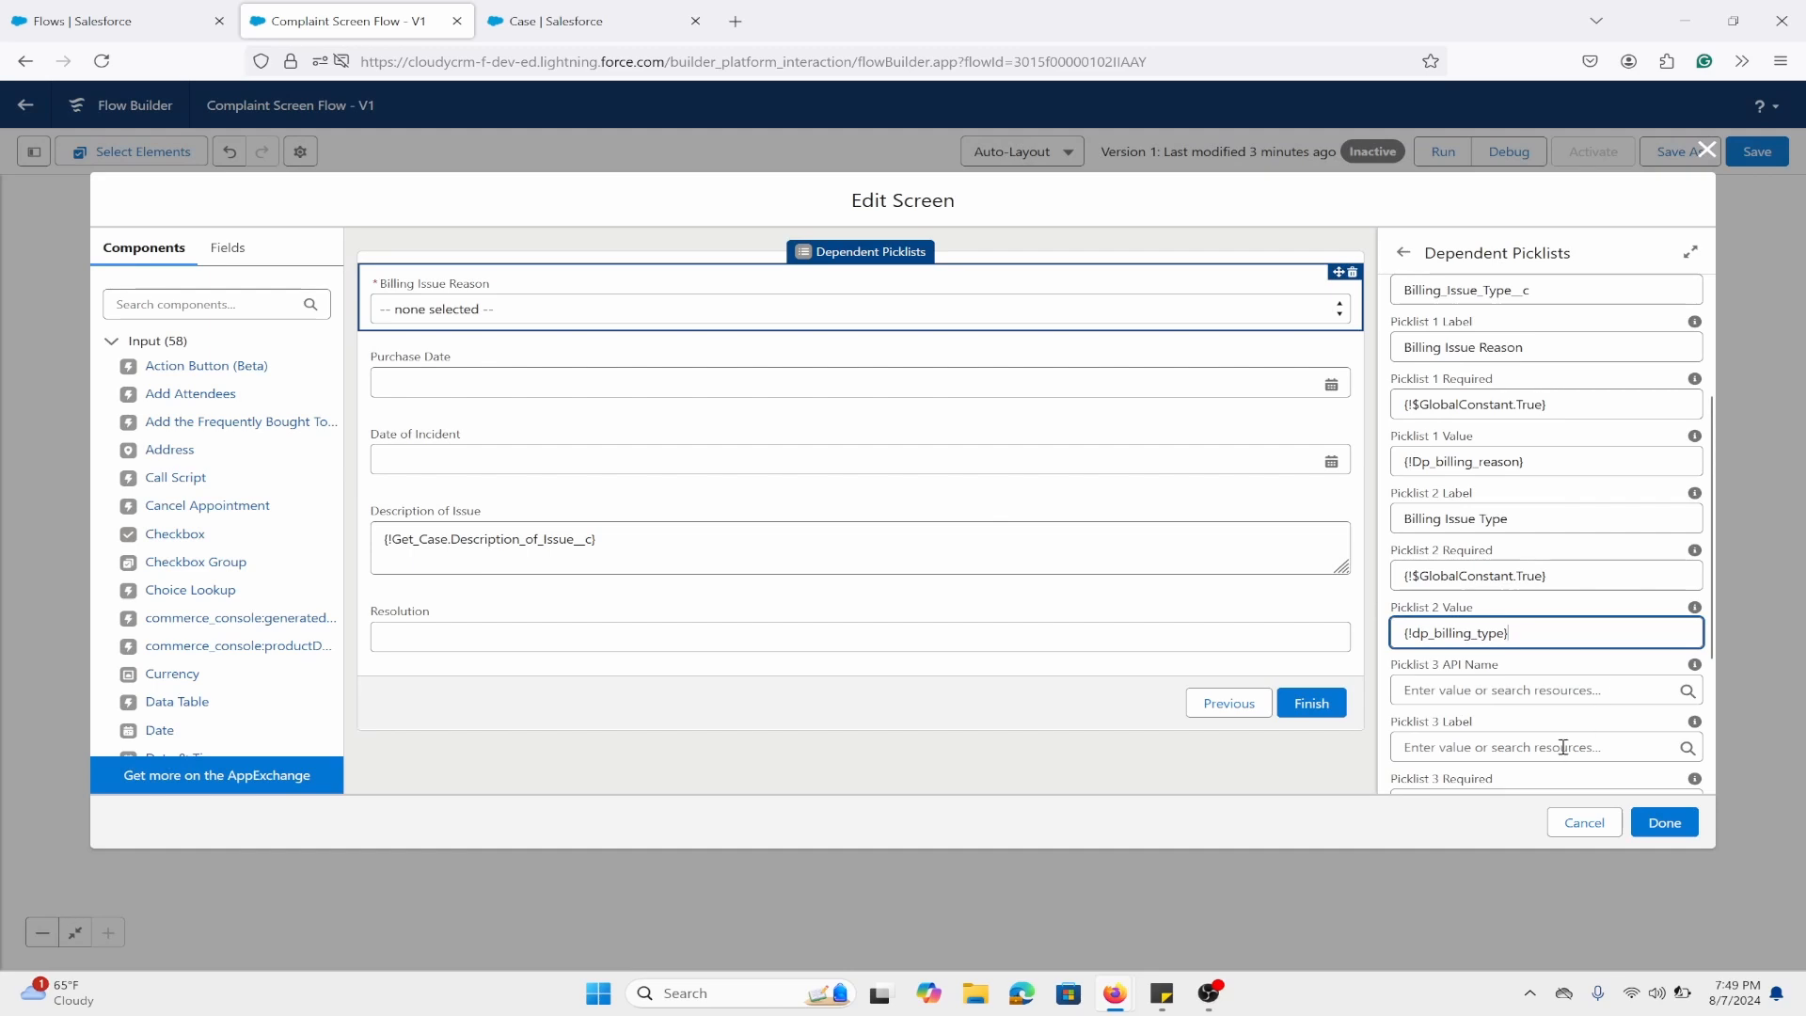
scroll(1557, 724, "up", 3)
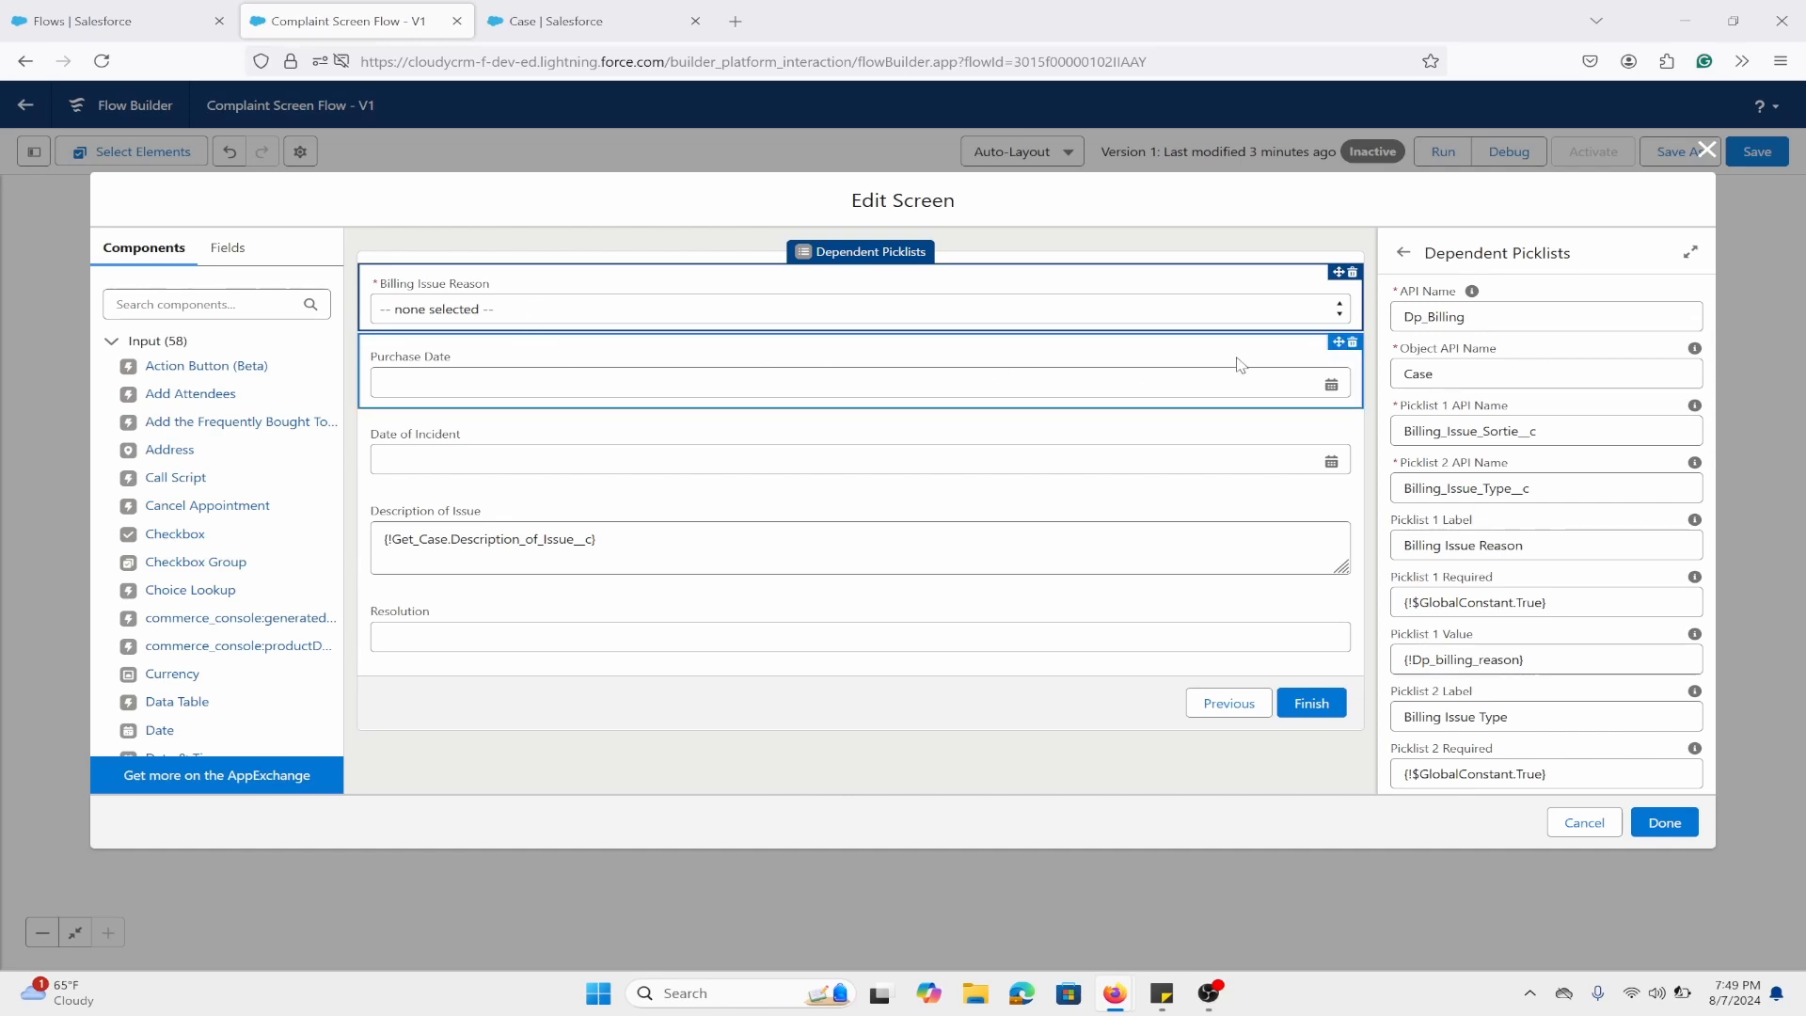
Delete the Purchase Date component from the Billing Screen and set the Date of Incident component's API name to Billing_Date_of_Incident.
left_click(1353, 342)
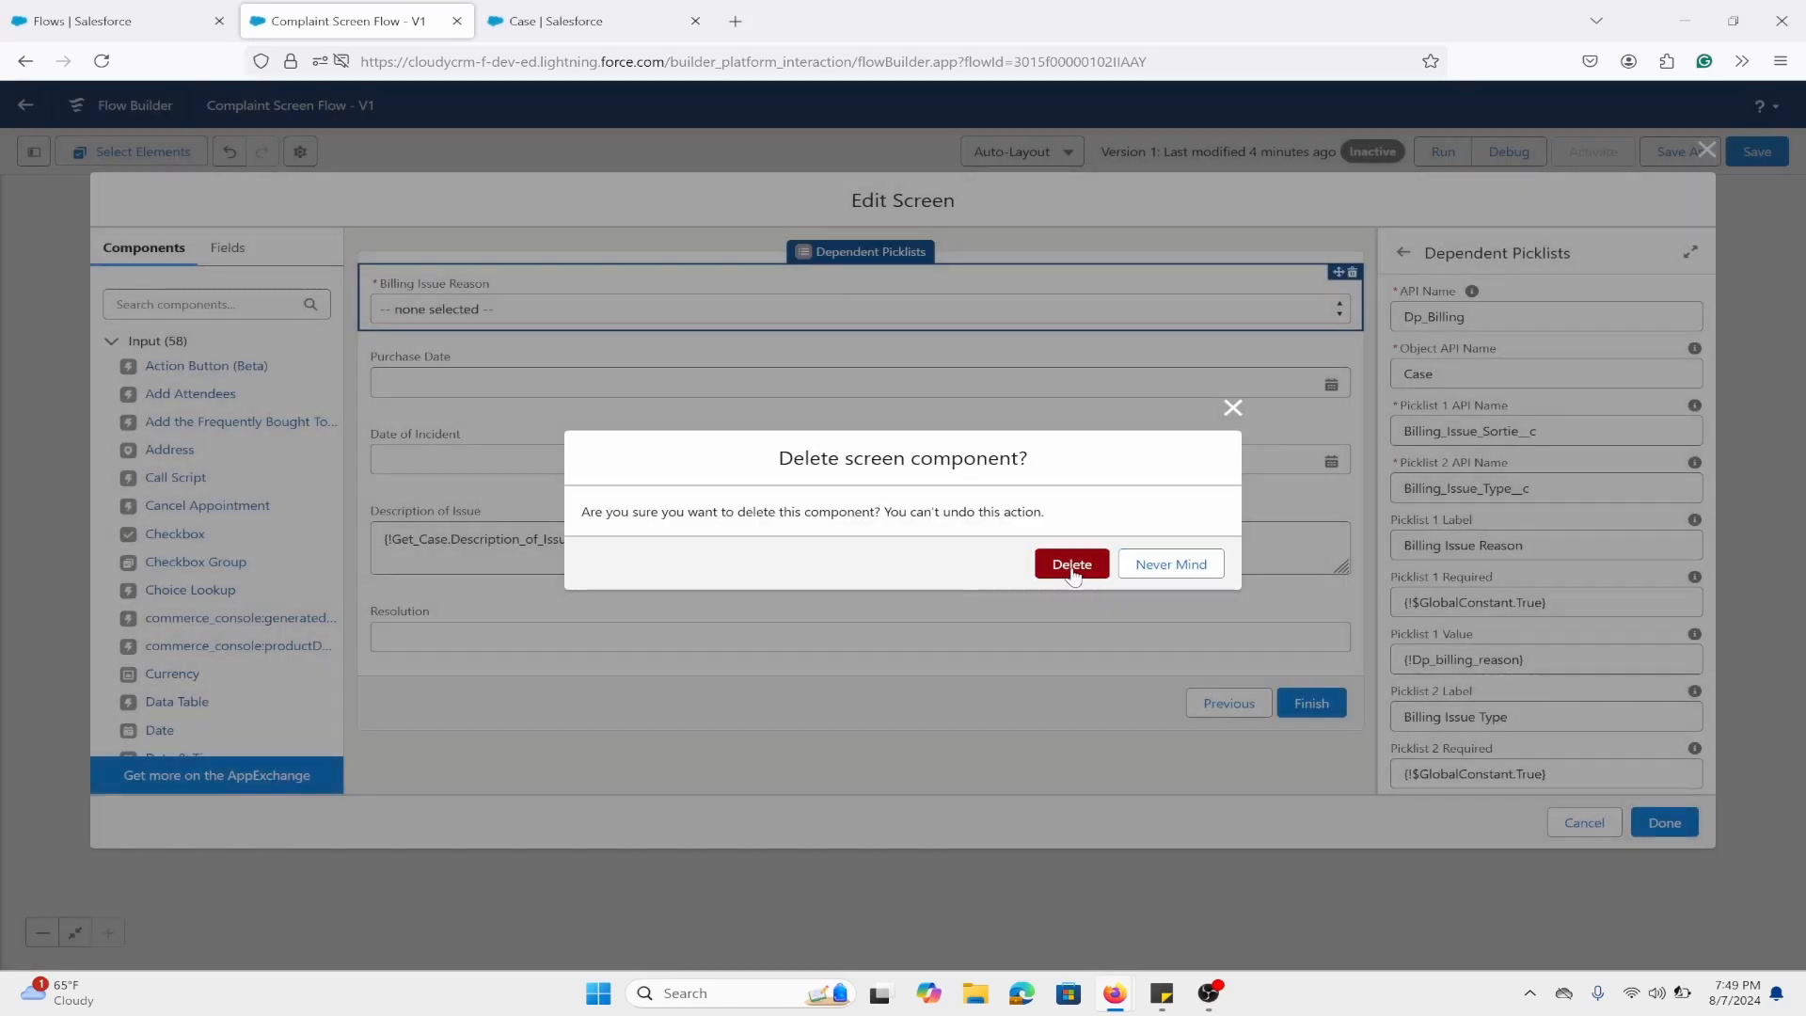
left_click(1072, 566)
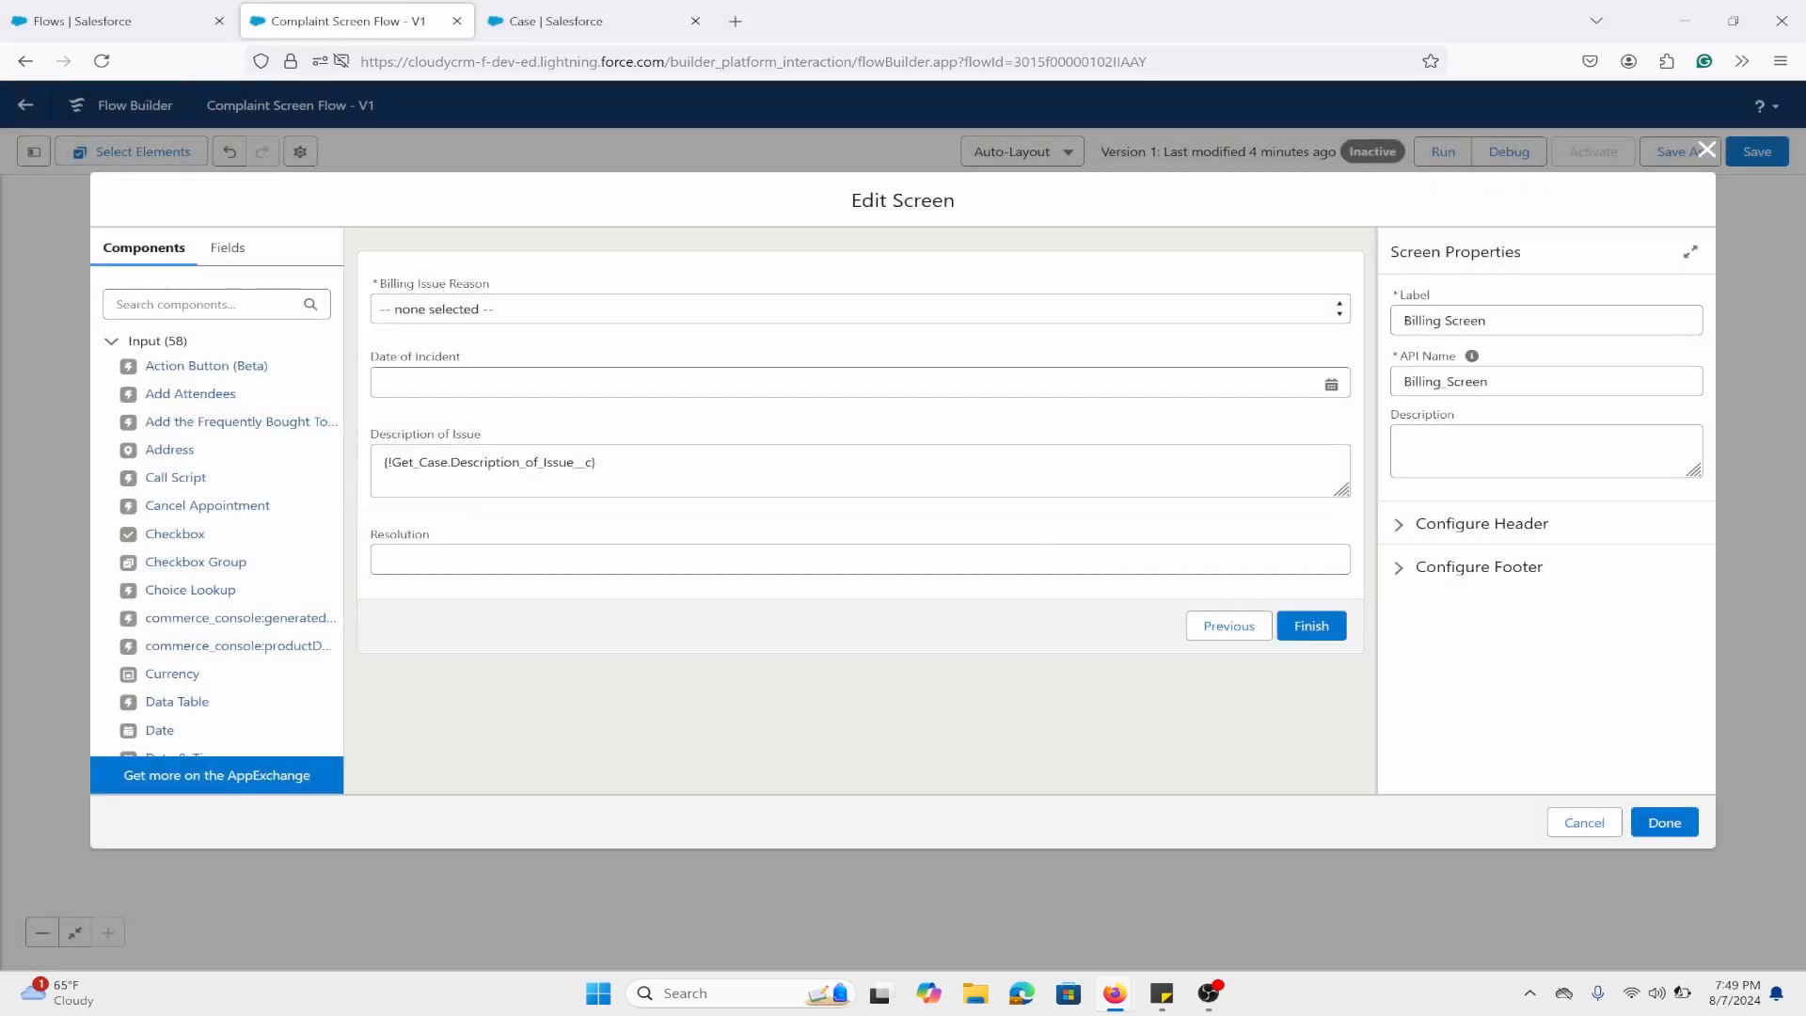
left_click(766, 356)
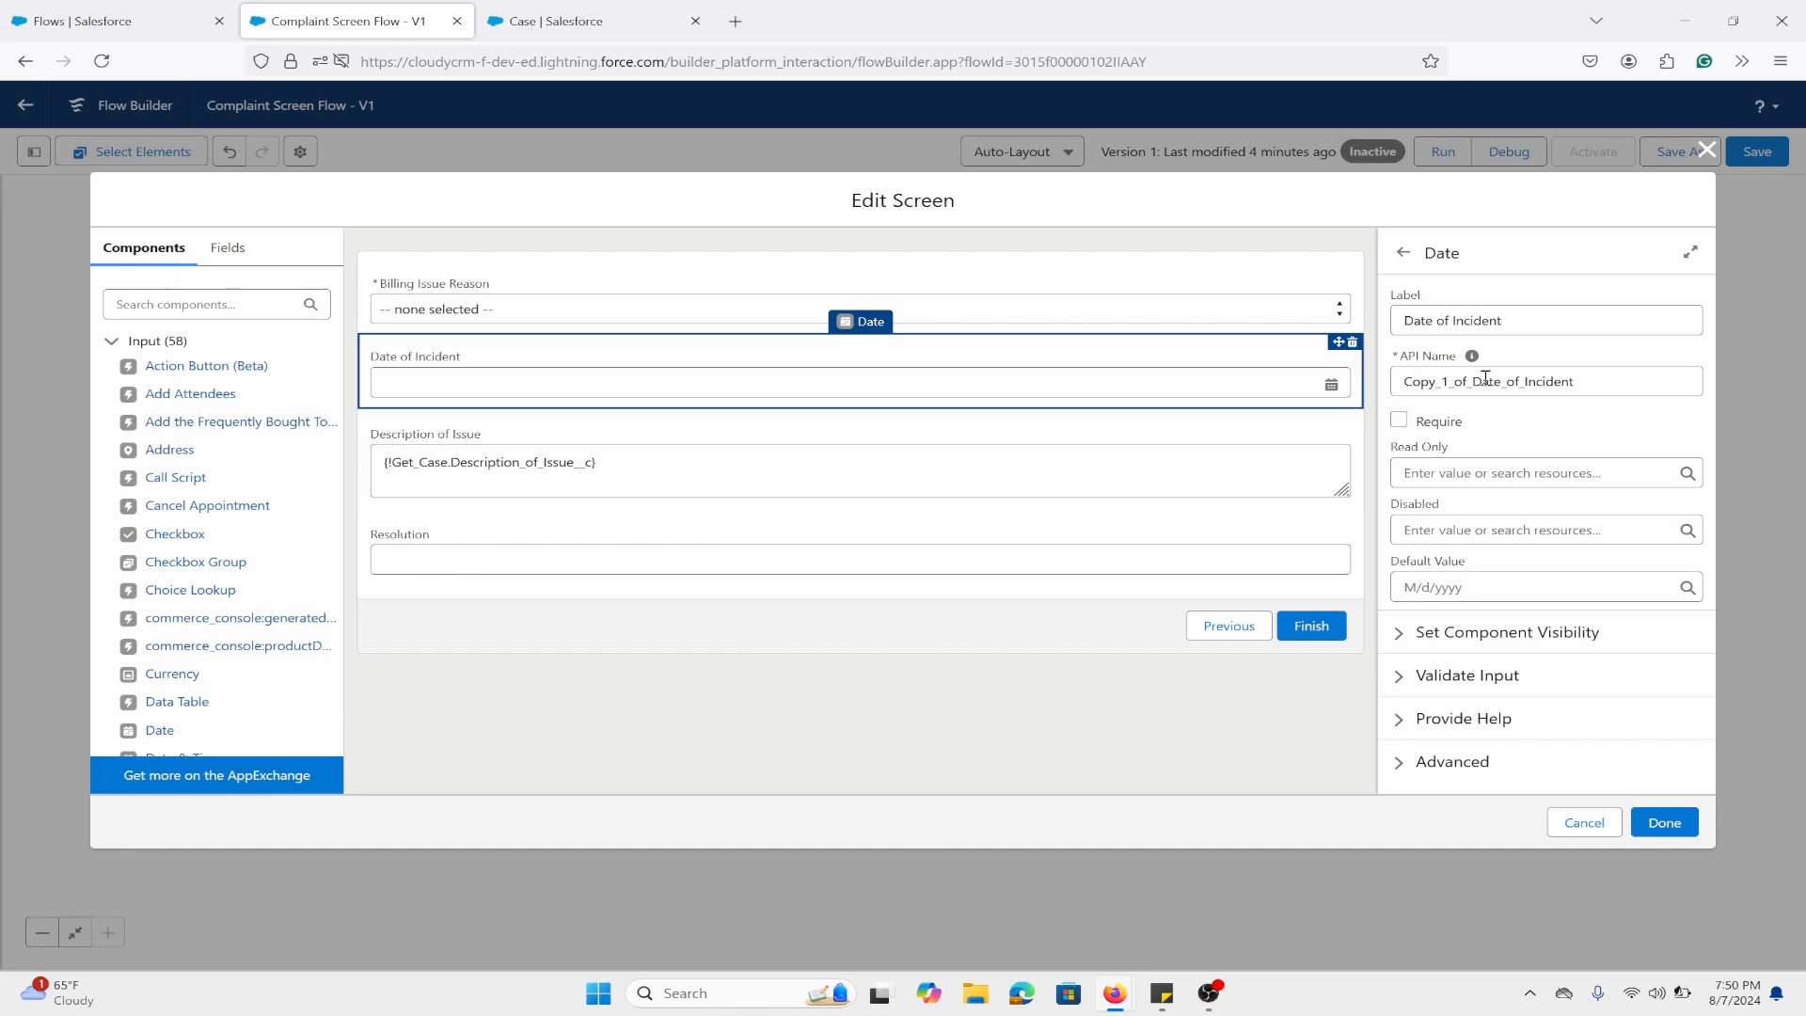
left_click_drag(1474, 387, 1291, 390)
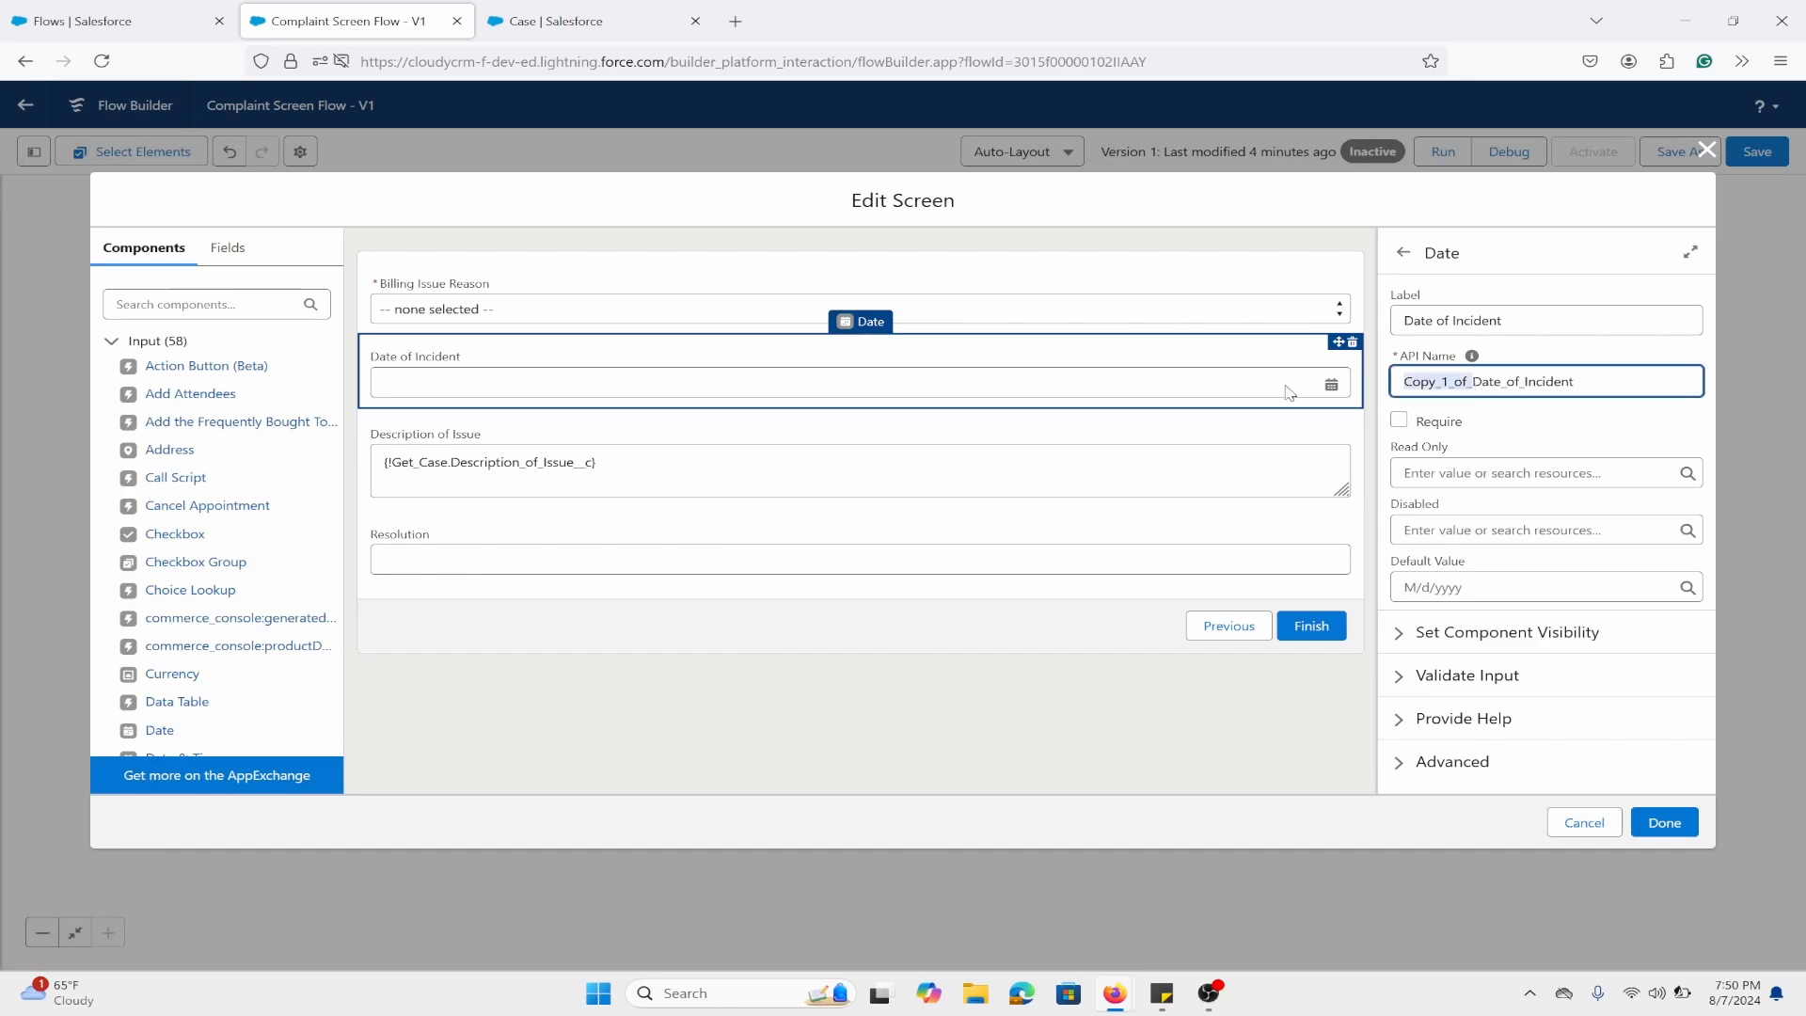
type("Bil")
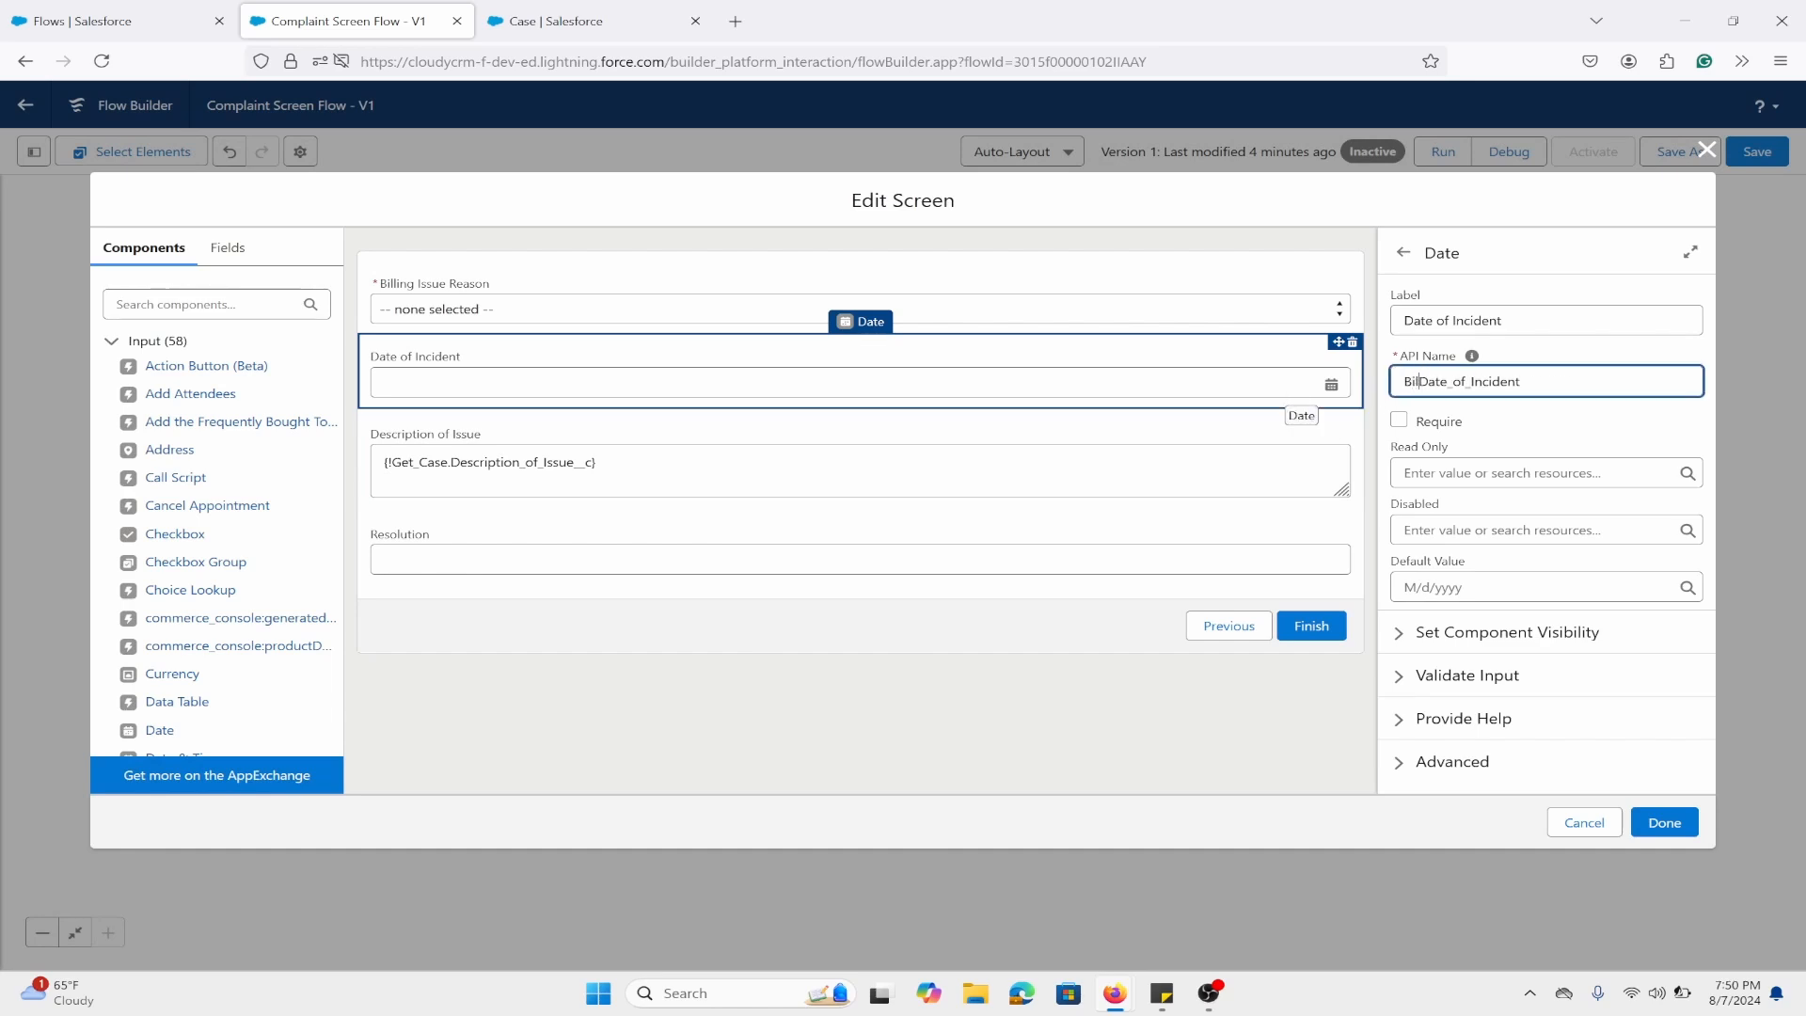
type("ling_")
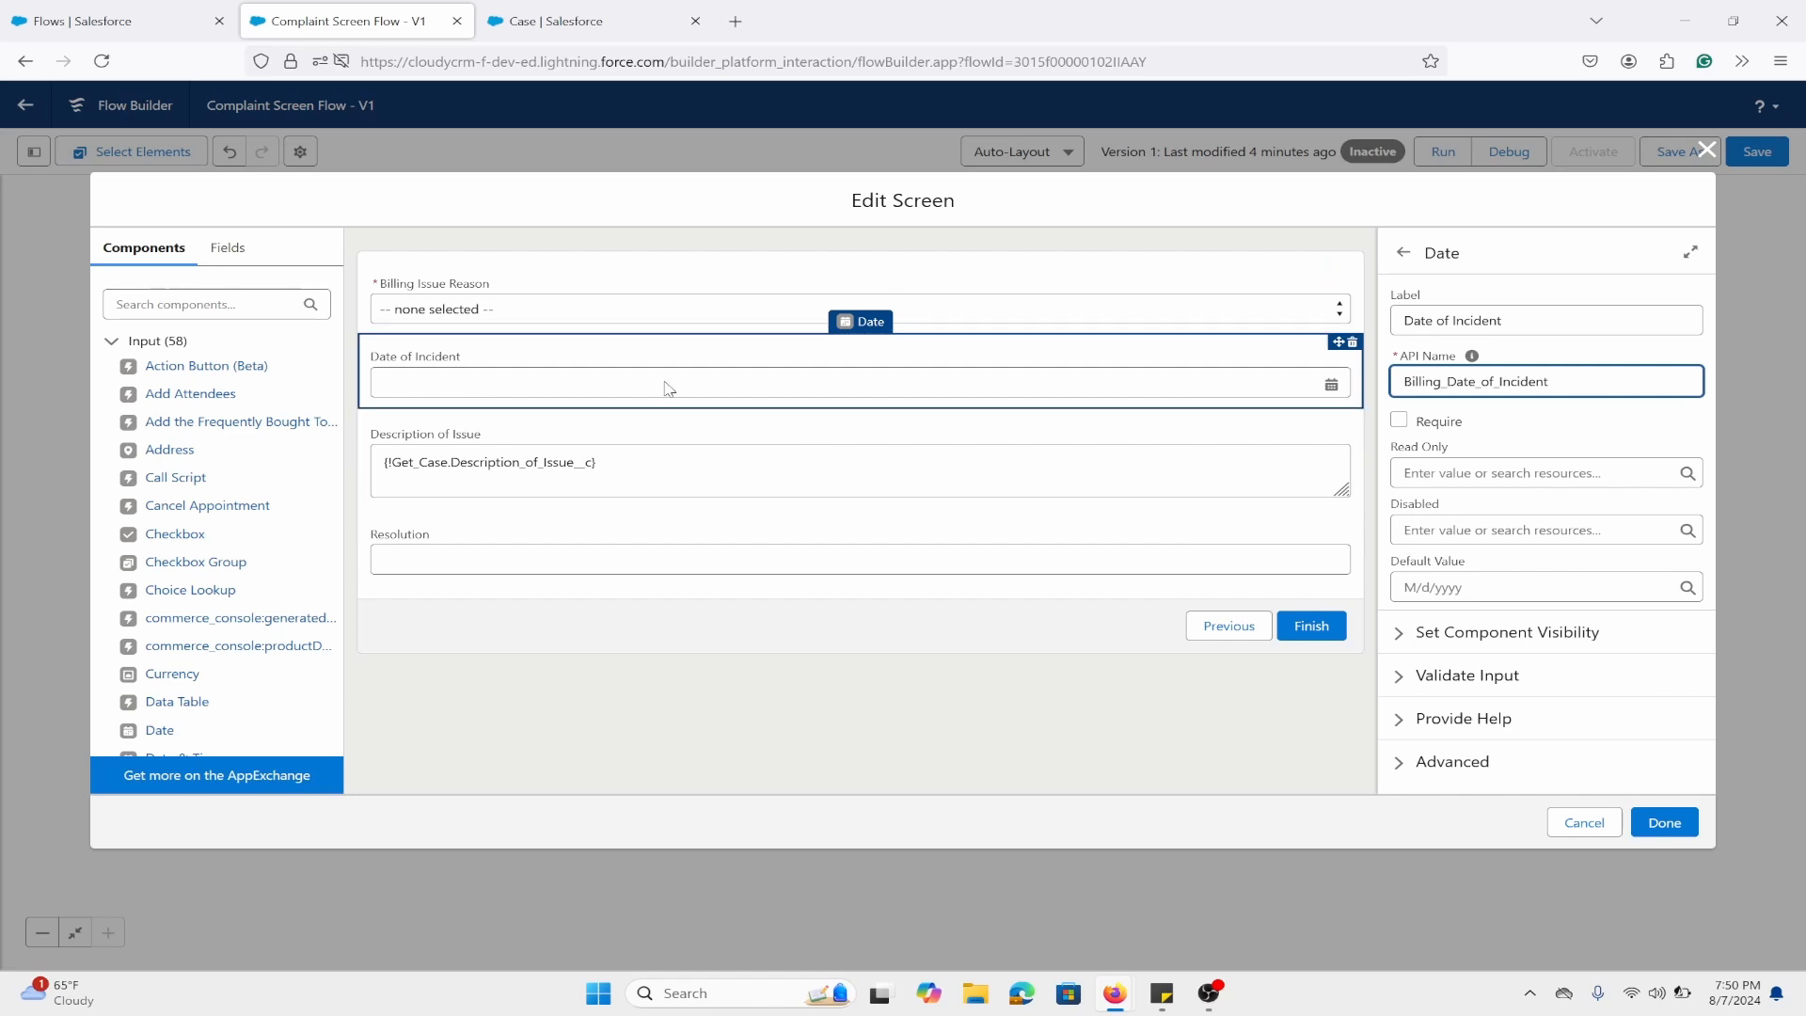
Change the API name of the Description of Issue component to Billing_Description_of_Issue.
left_click(701, 429)
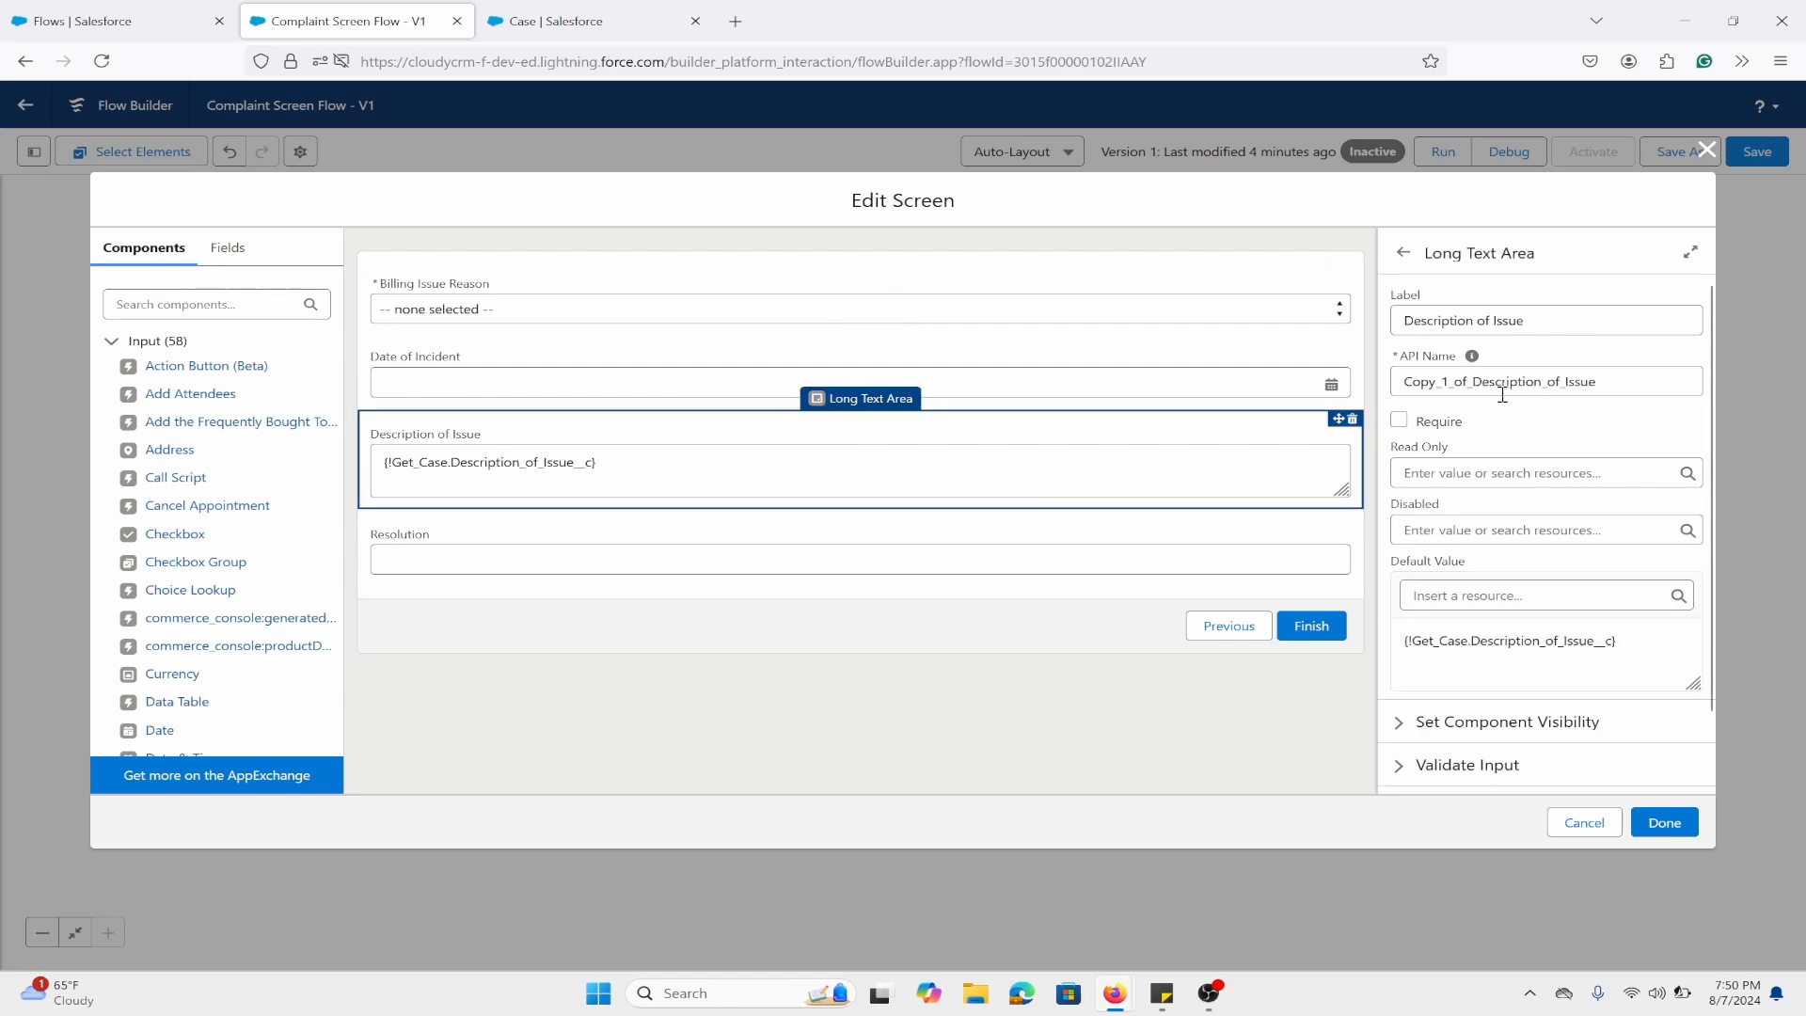
left_click_drag(1473, 386, 1403, 385)
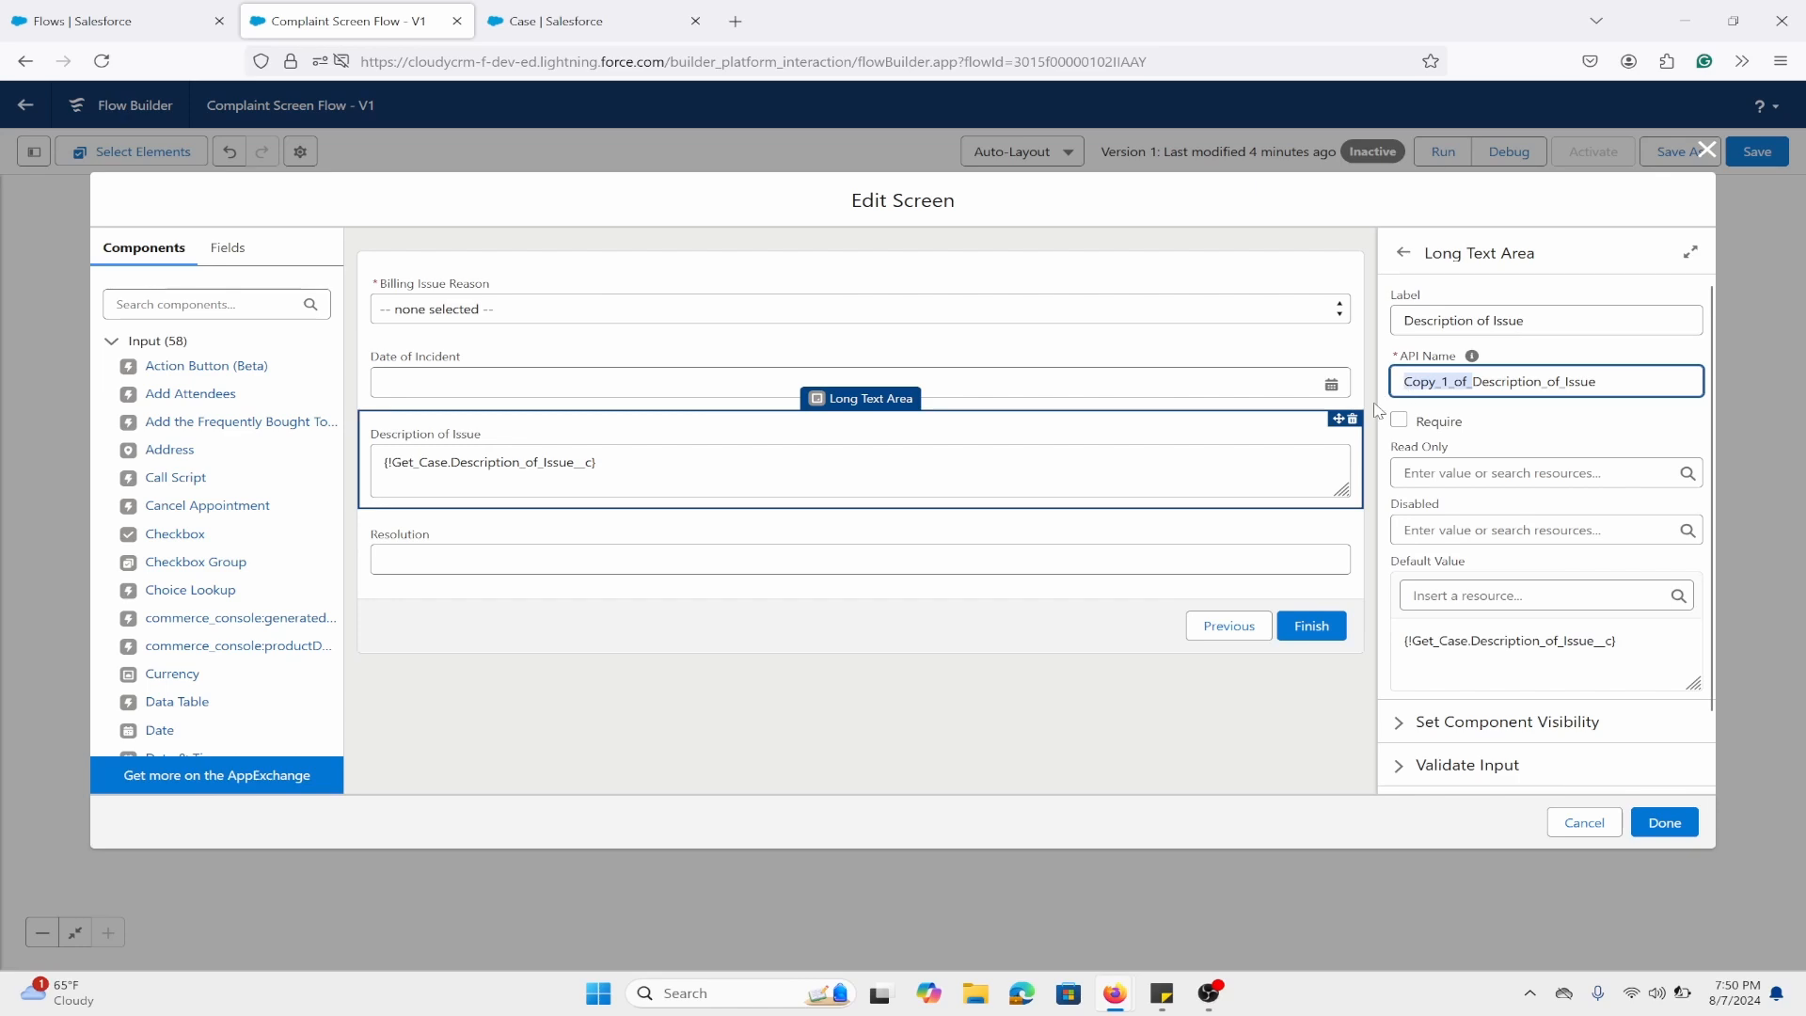
type("Bil")
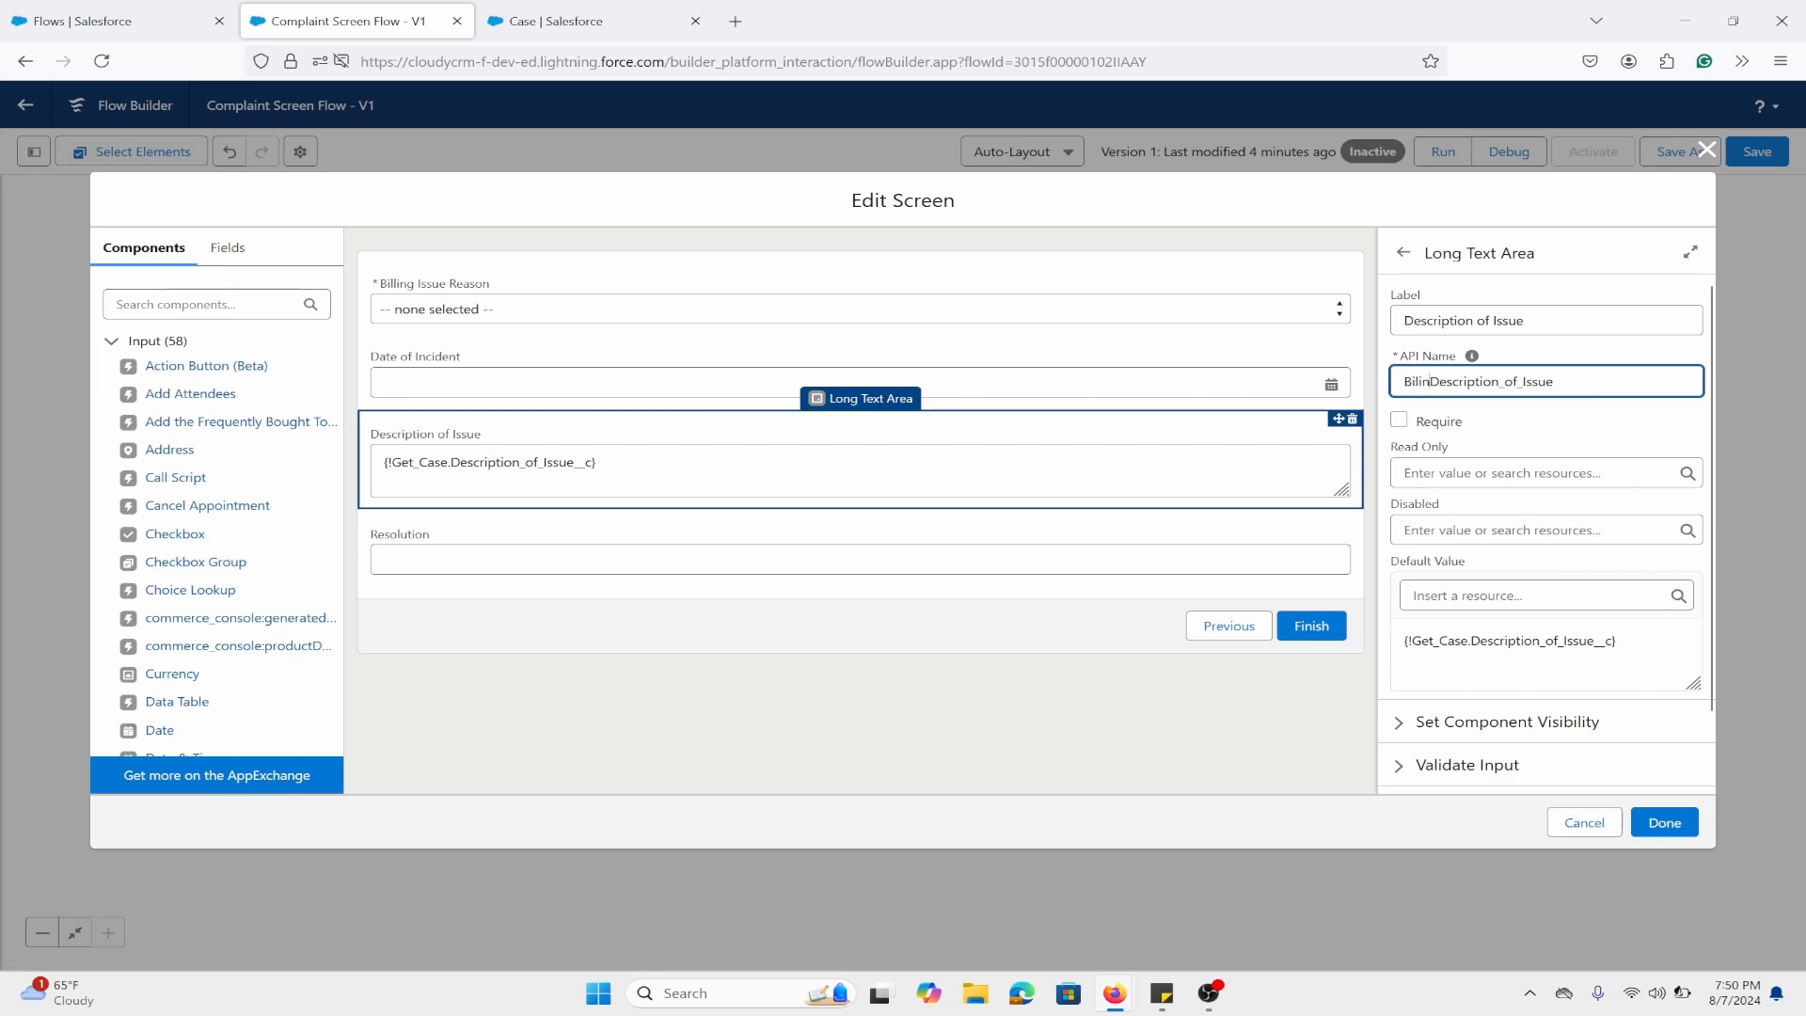
type("ling")
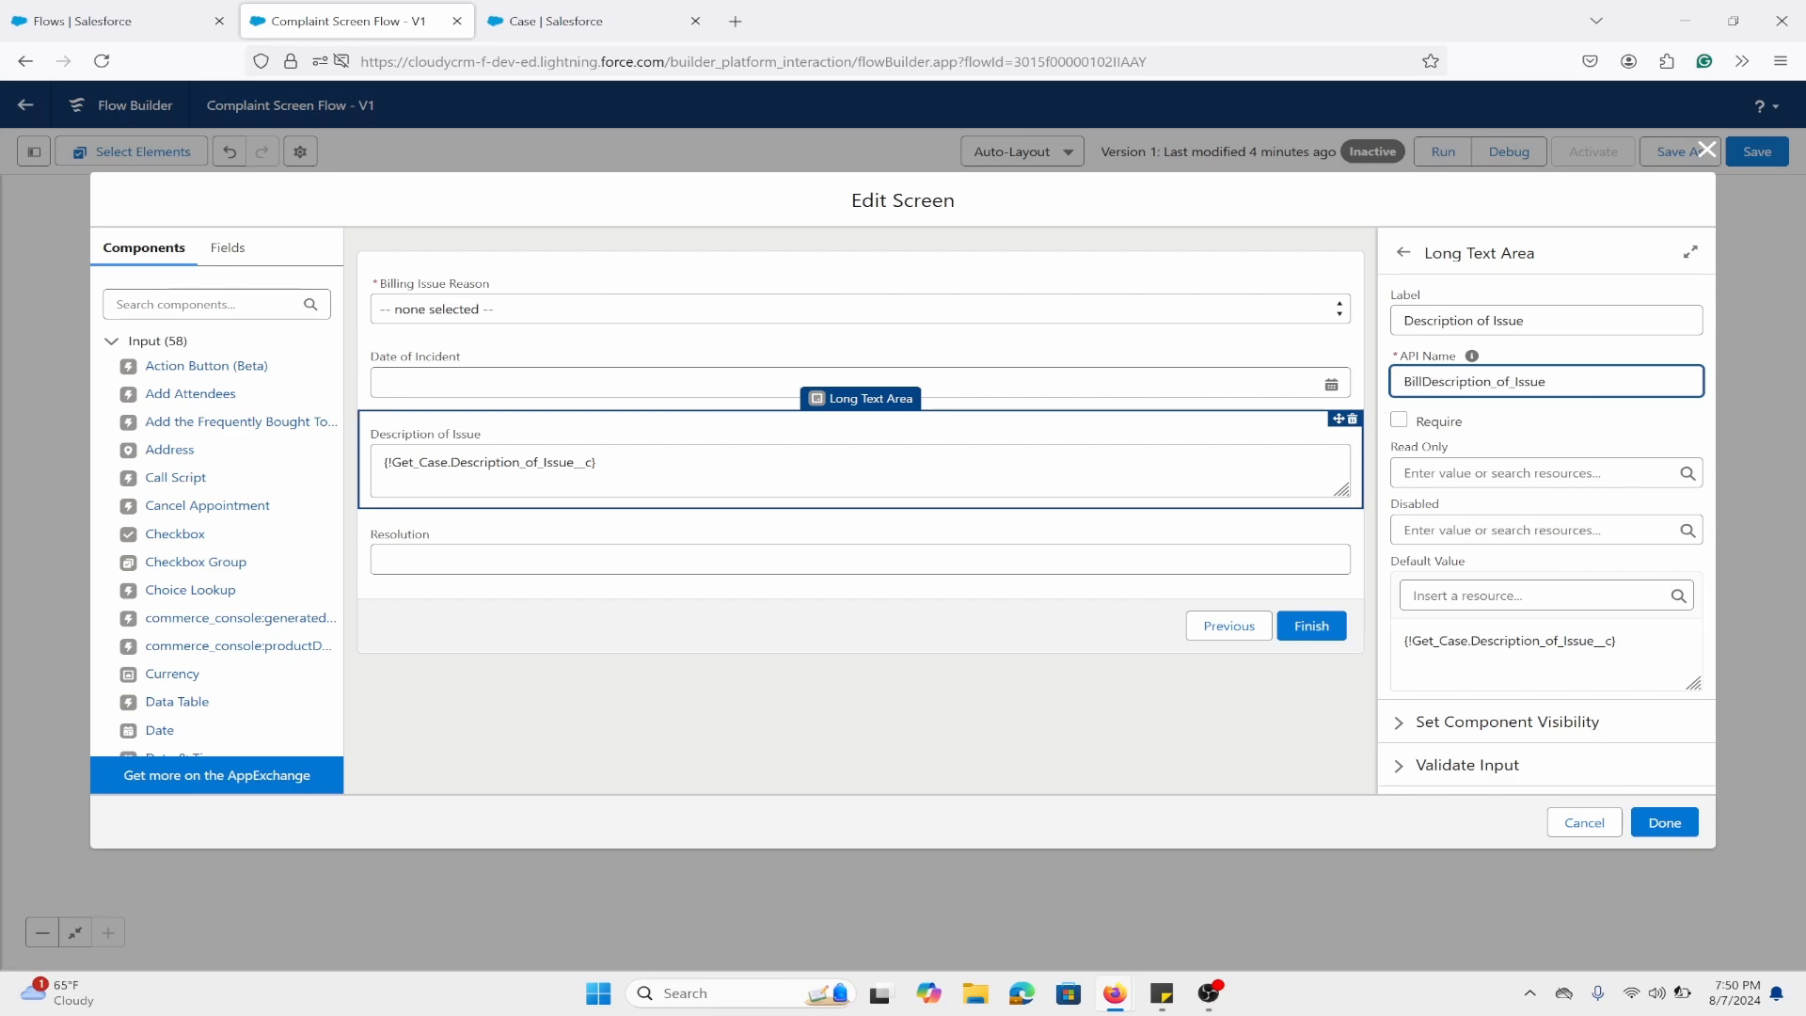
type("_")
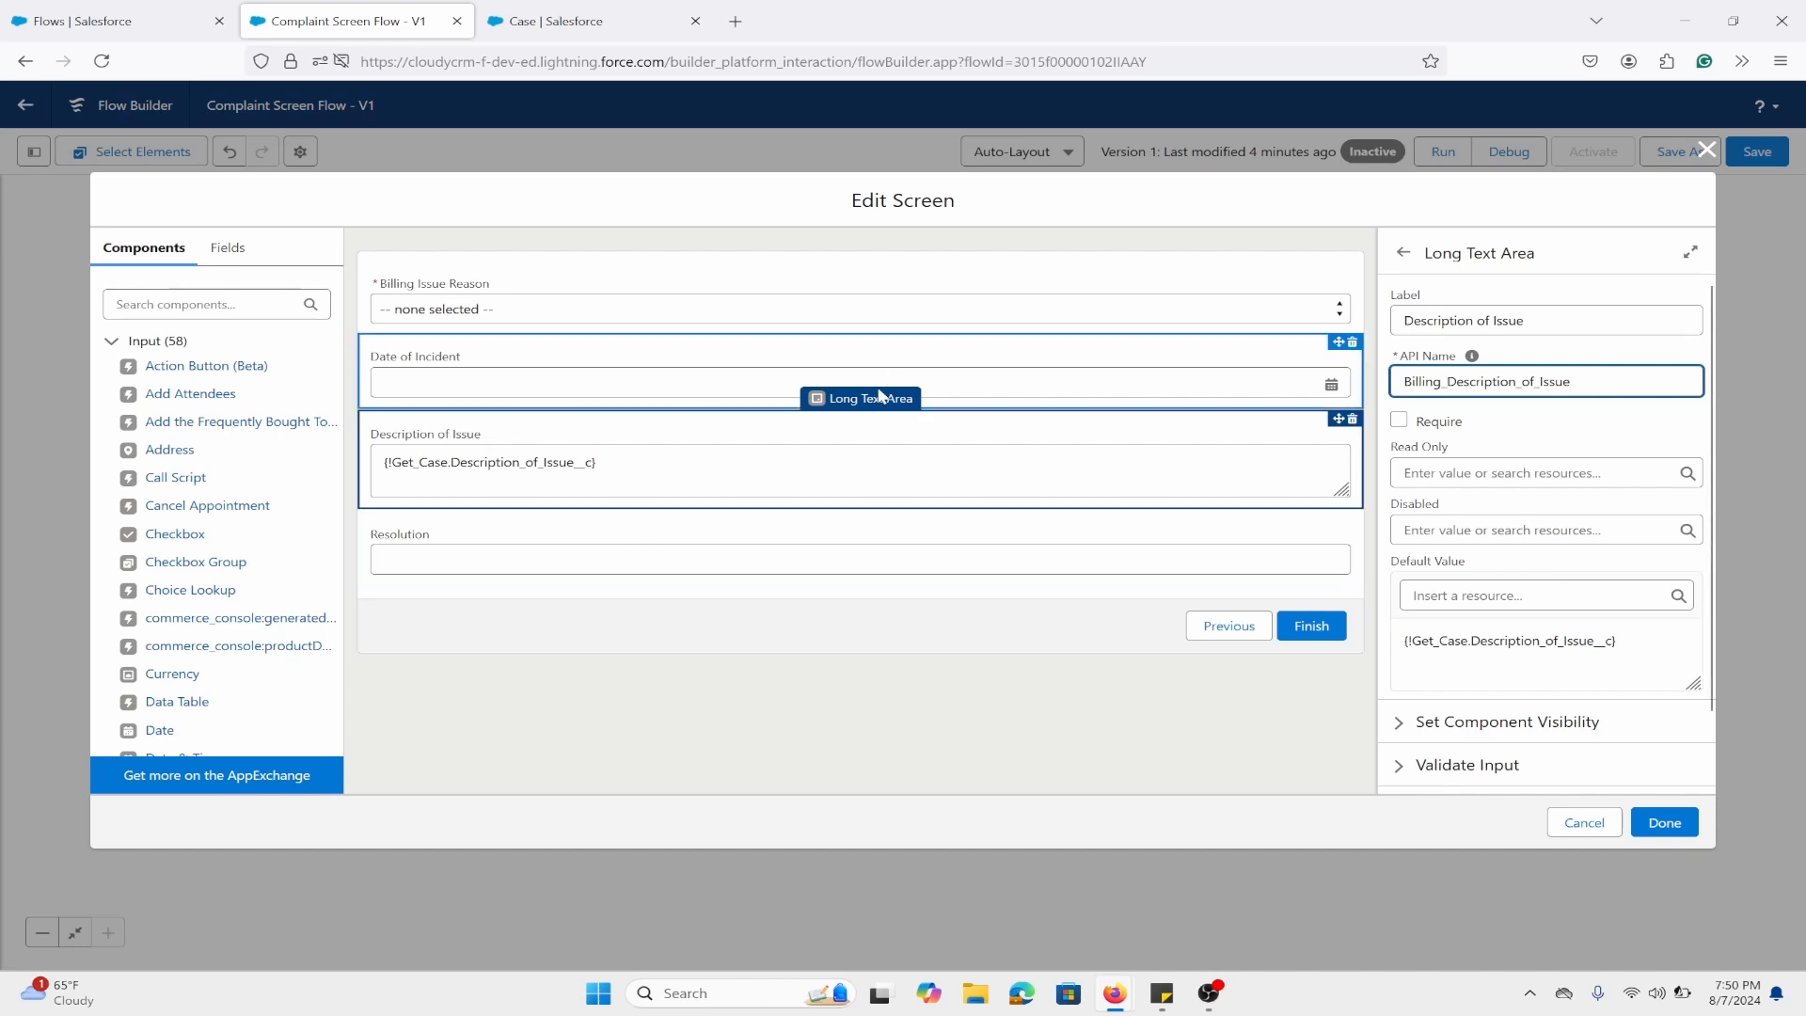
Change the API name of the Resolution component to Billing_of_Resolution.
left_click(838, 533)
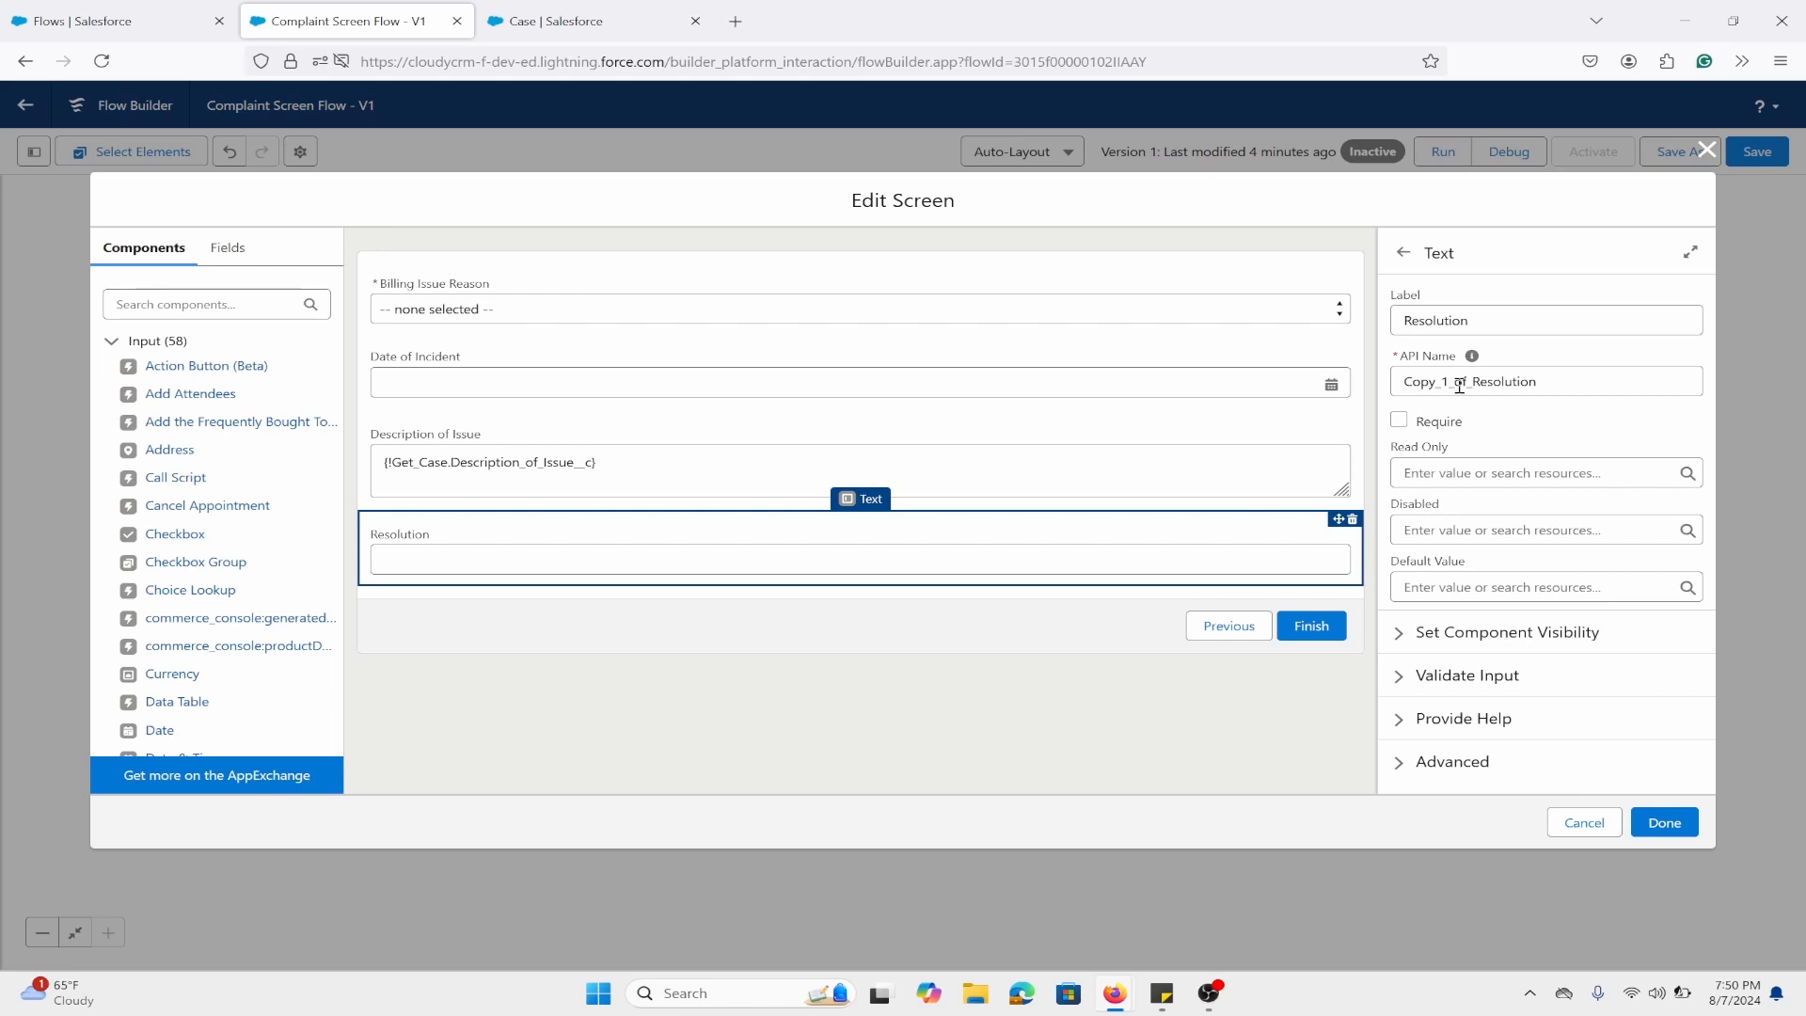
left_click_drag(1459, 385, 1385, 386)
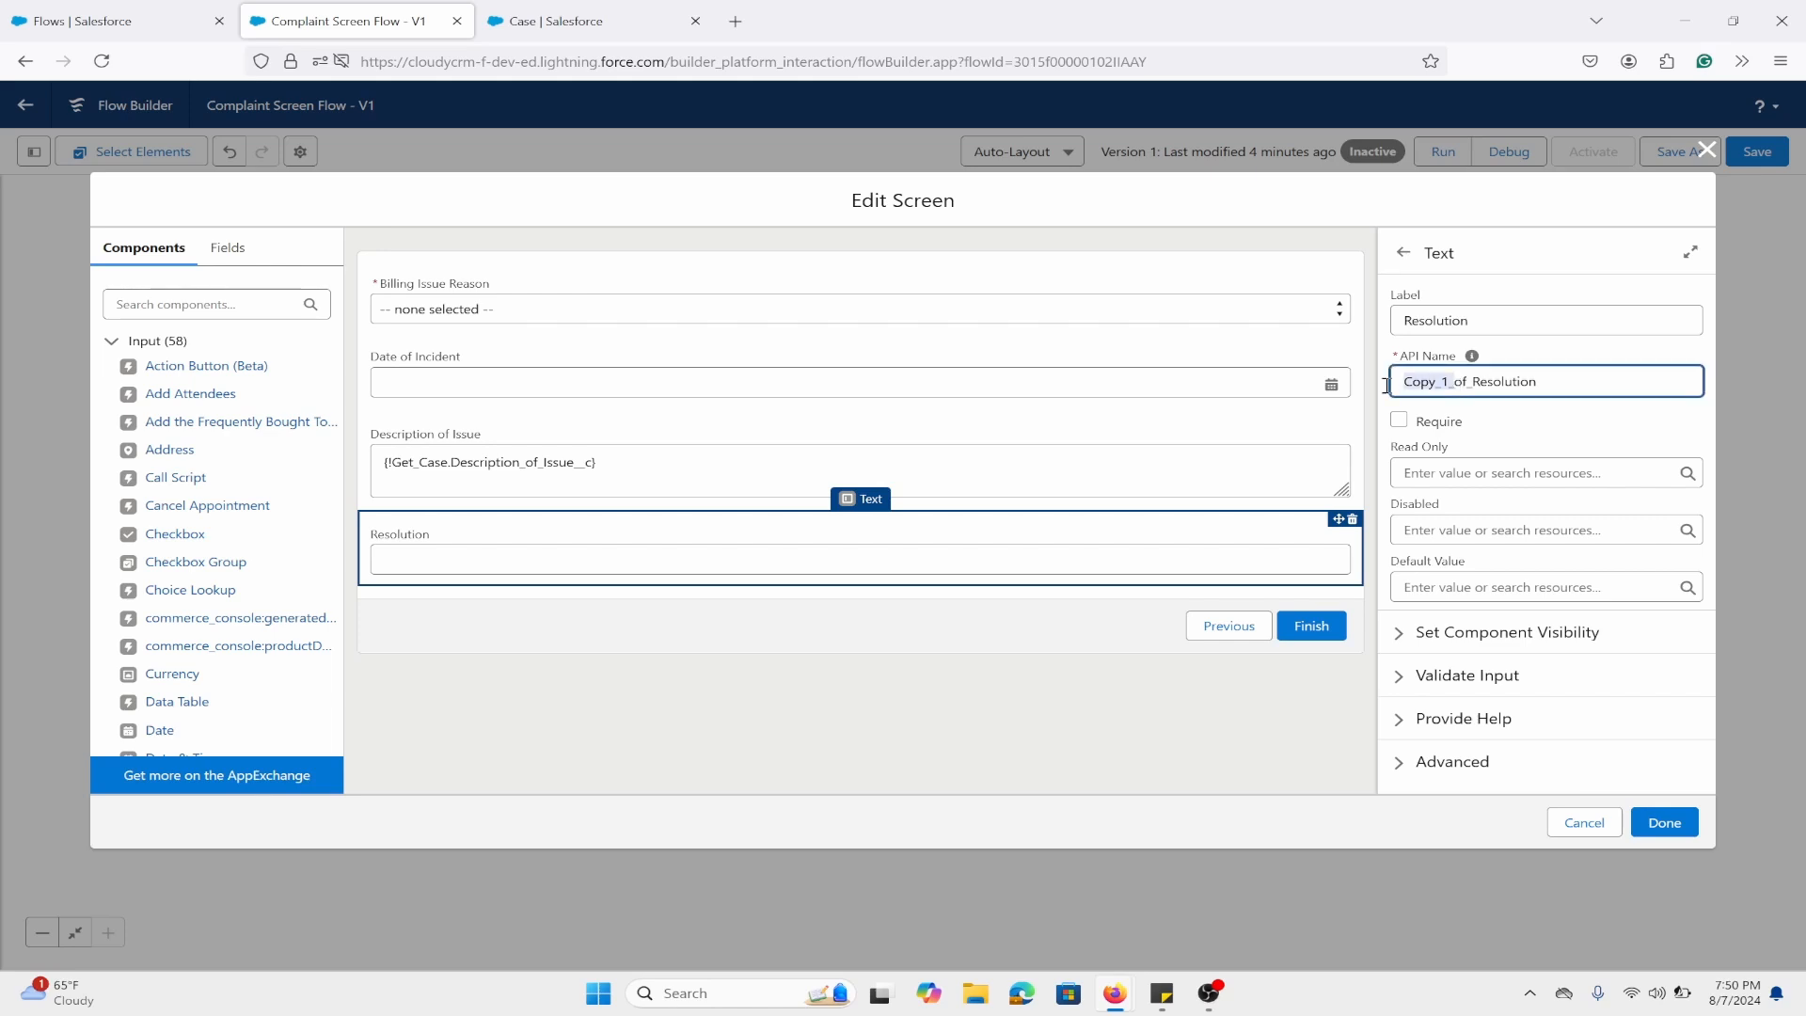
type("Billing_")
Add a Picklist component above Resolution labelled Was Proof of Payment Provided? with API name Was_Proof_of_Payment_Provided.
left_click(170, 304)
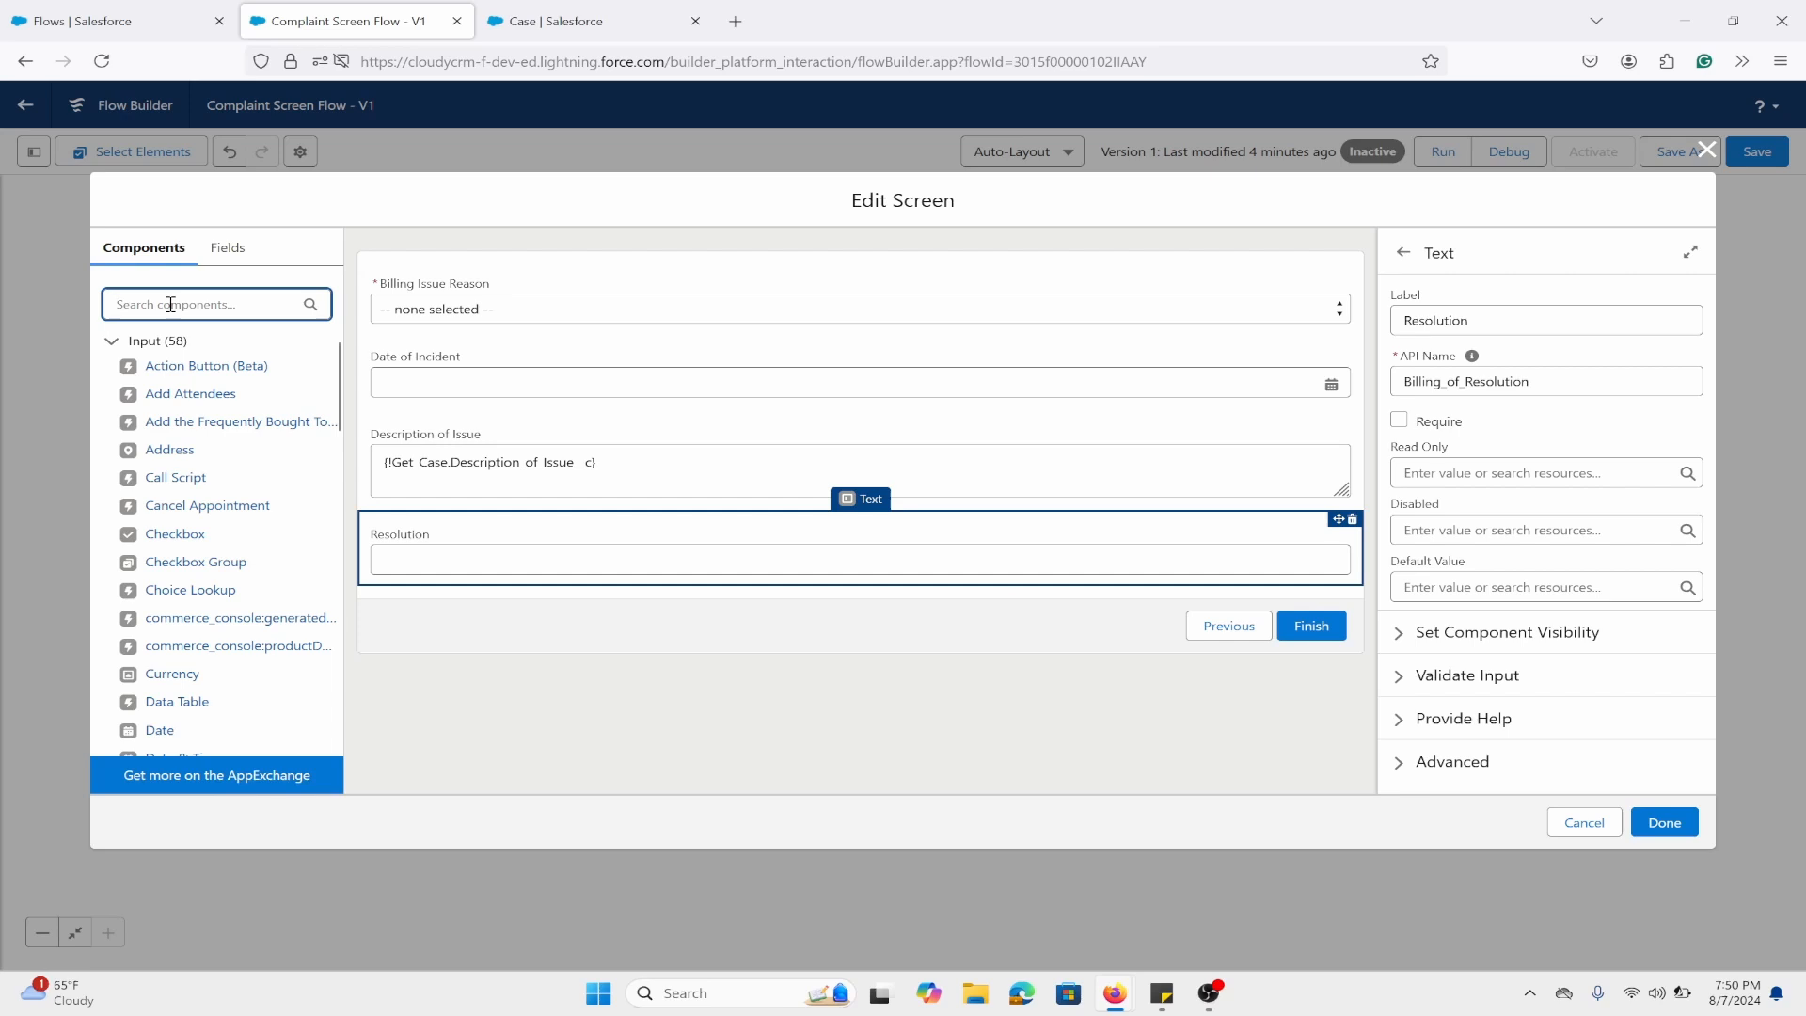
type("p")
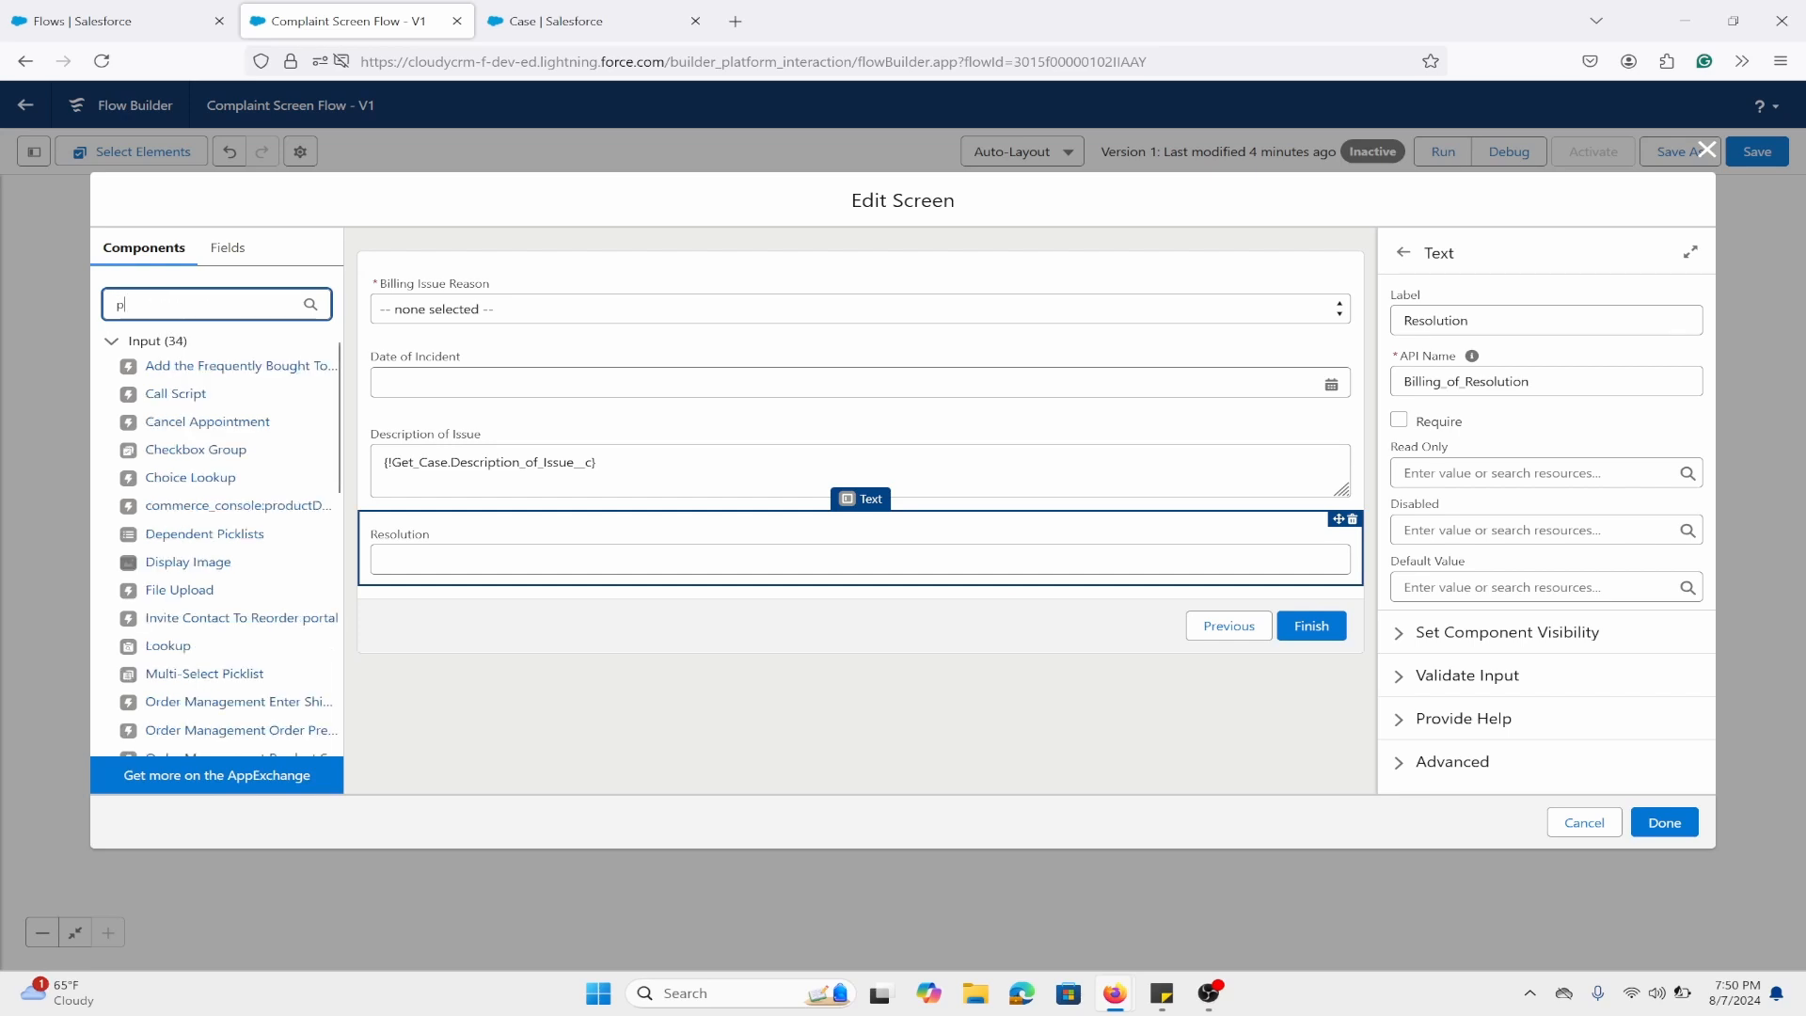
type("i")
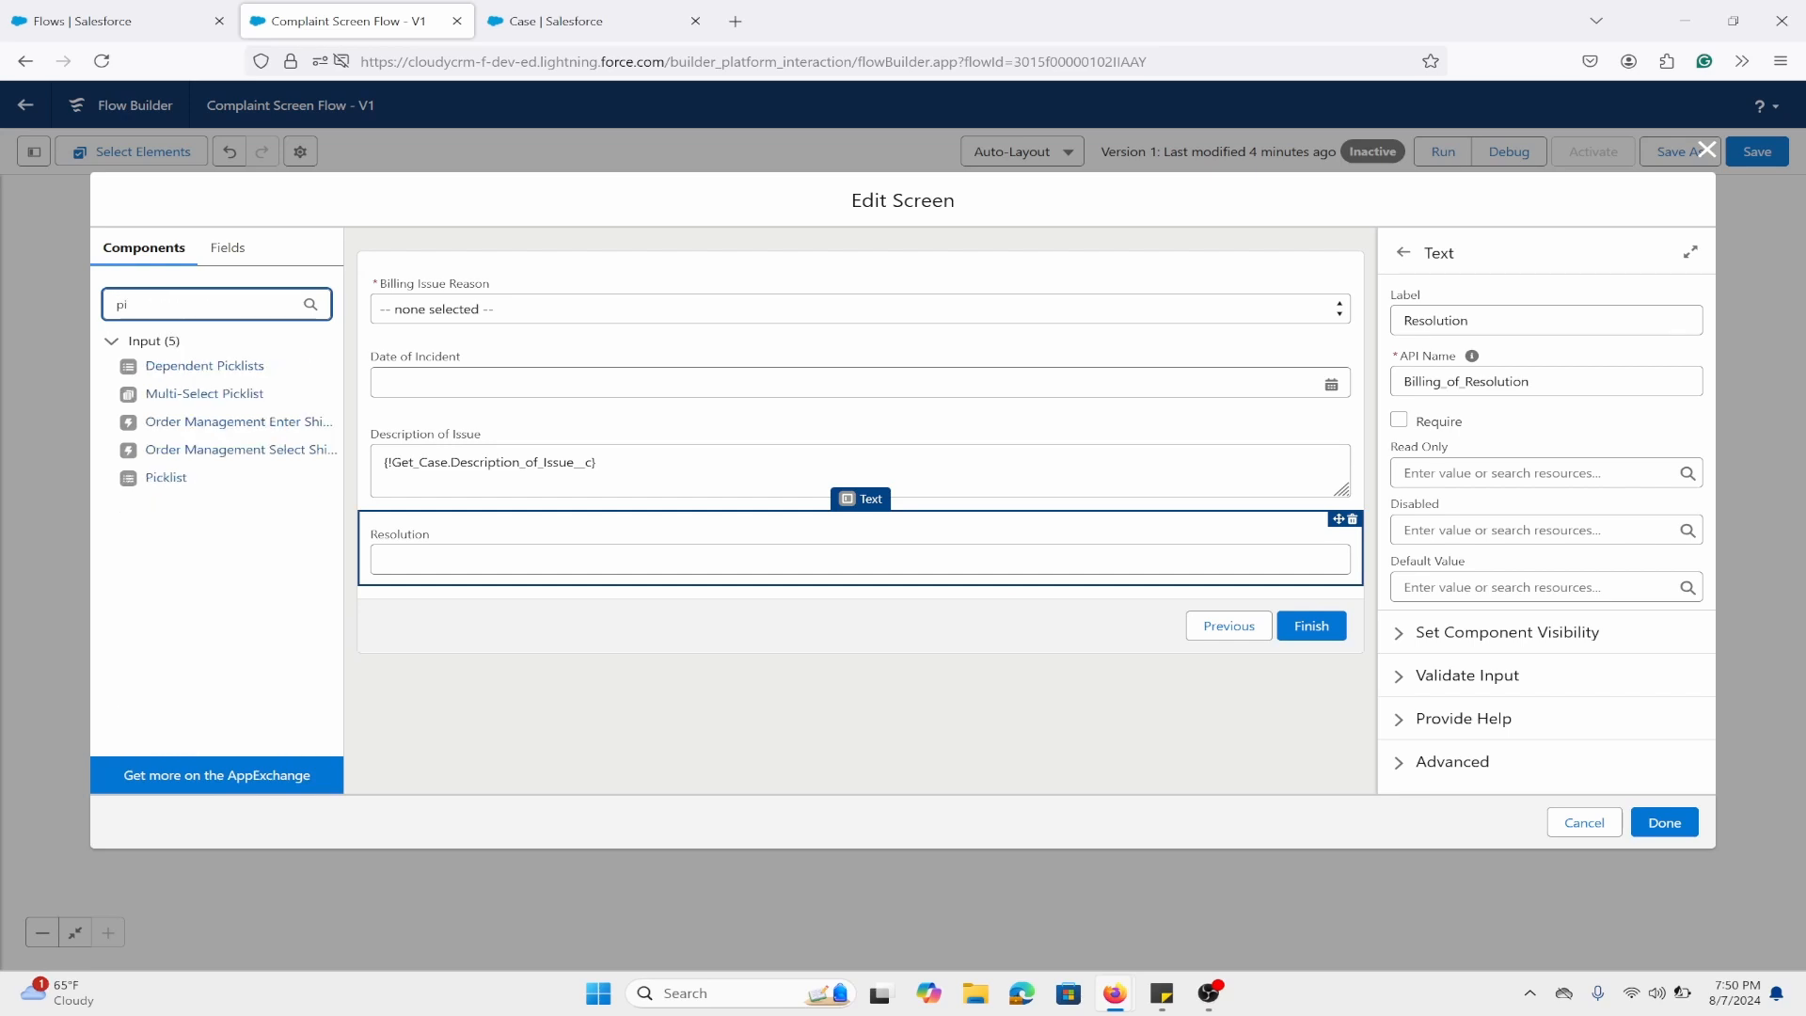
left_click(180, 483)
left_click_drag(180, 484, 437, 501)
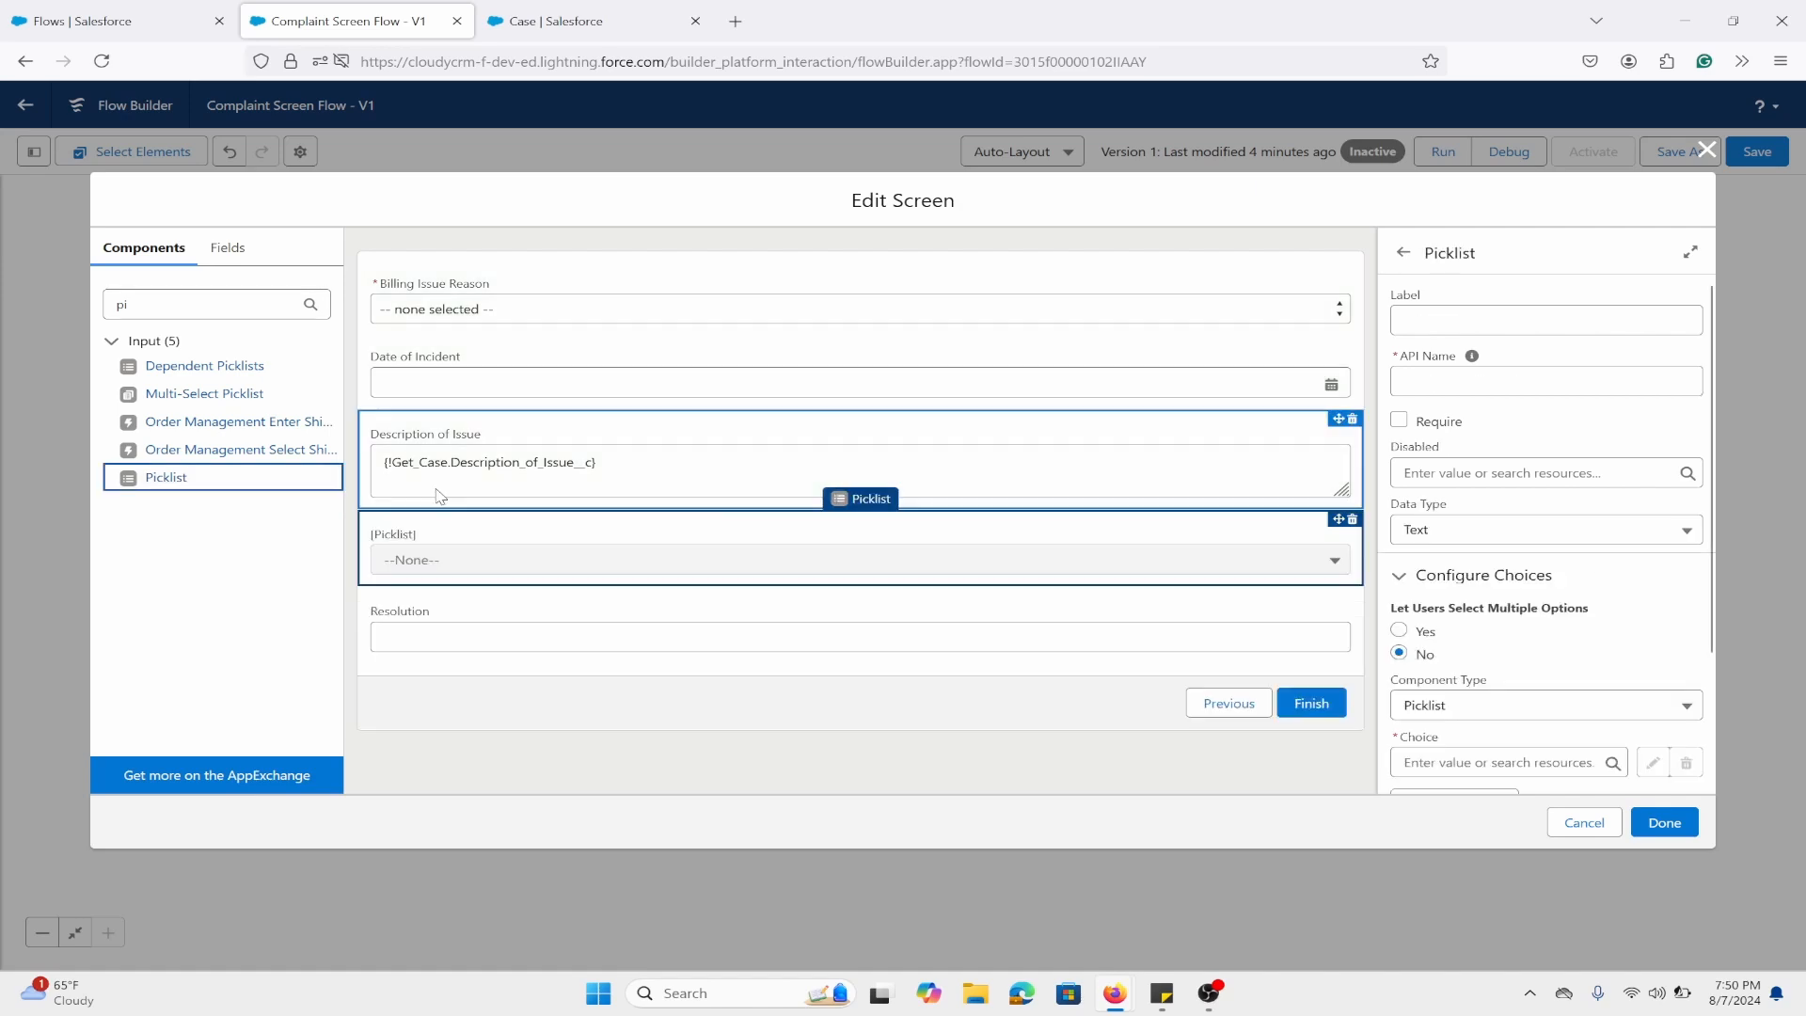
left_click(1578, 325)
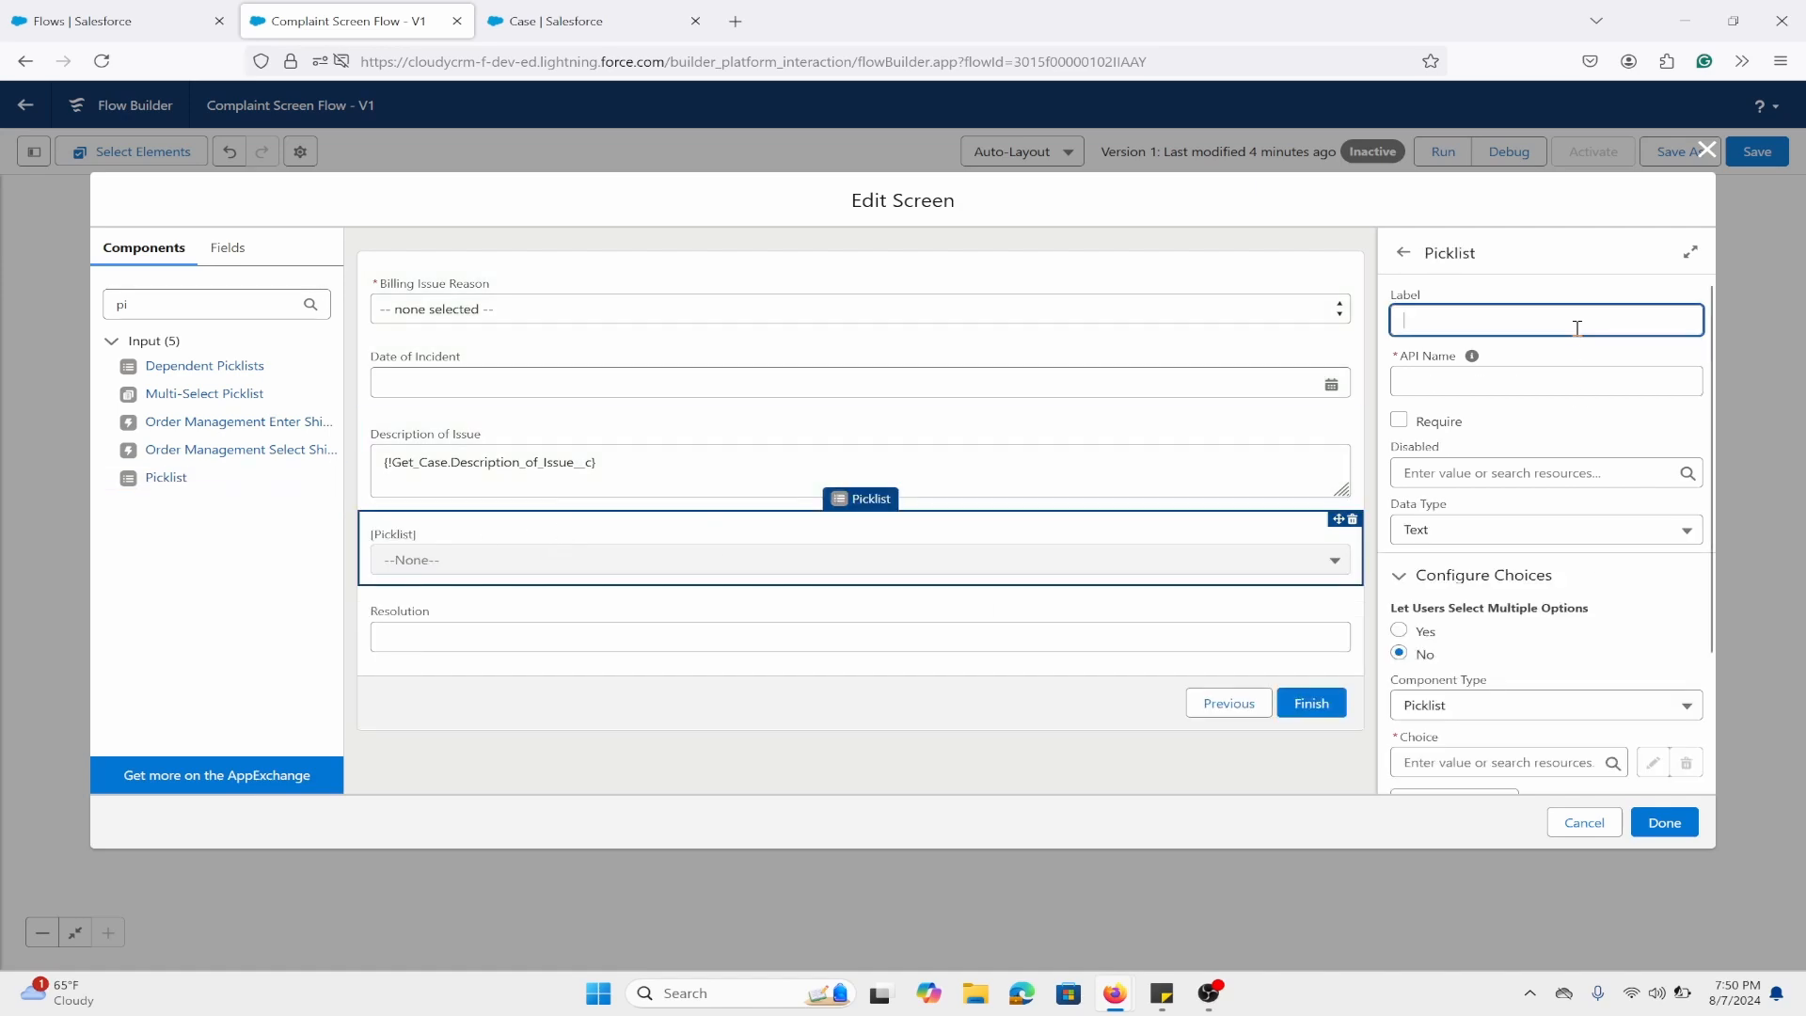
type("Wa")
left_click(1541, 383)
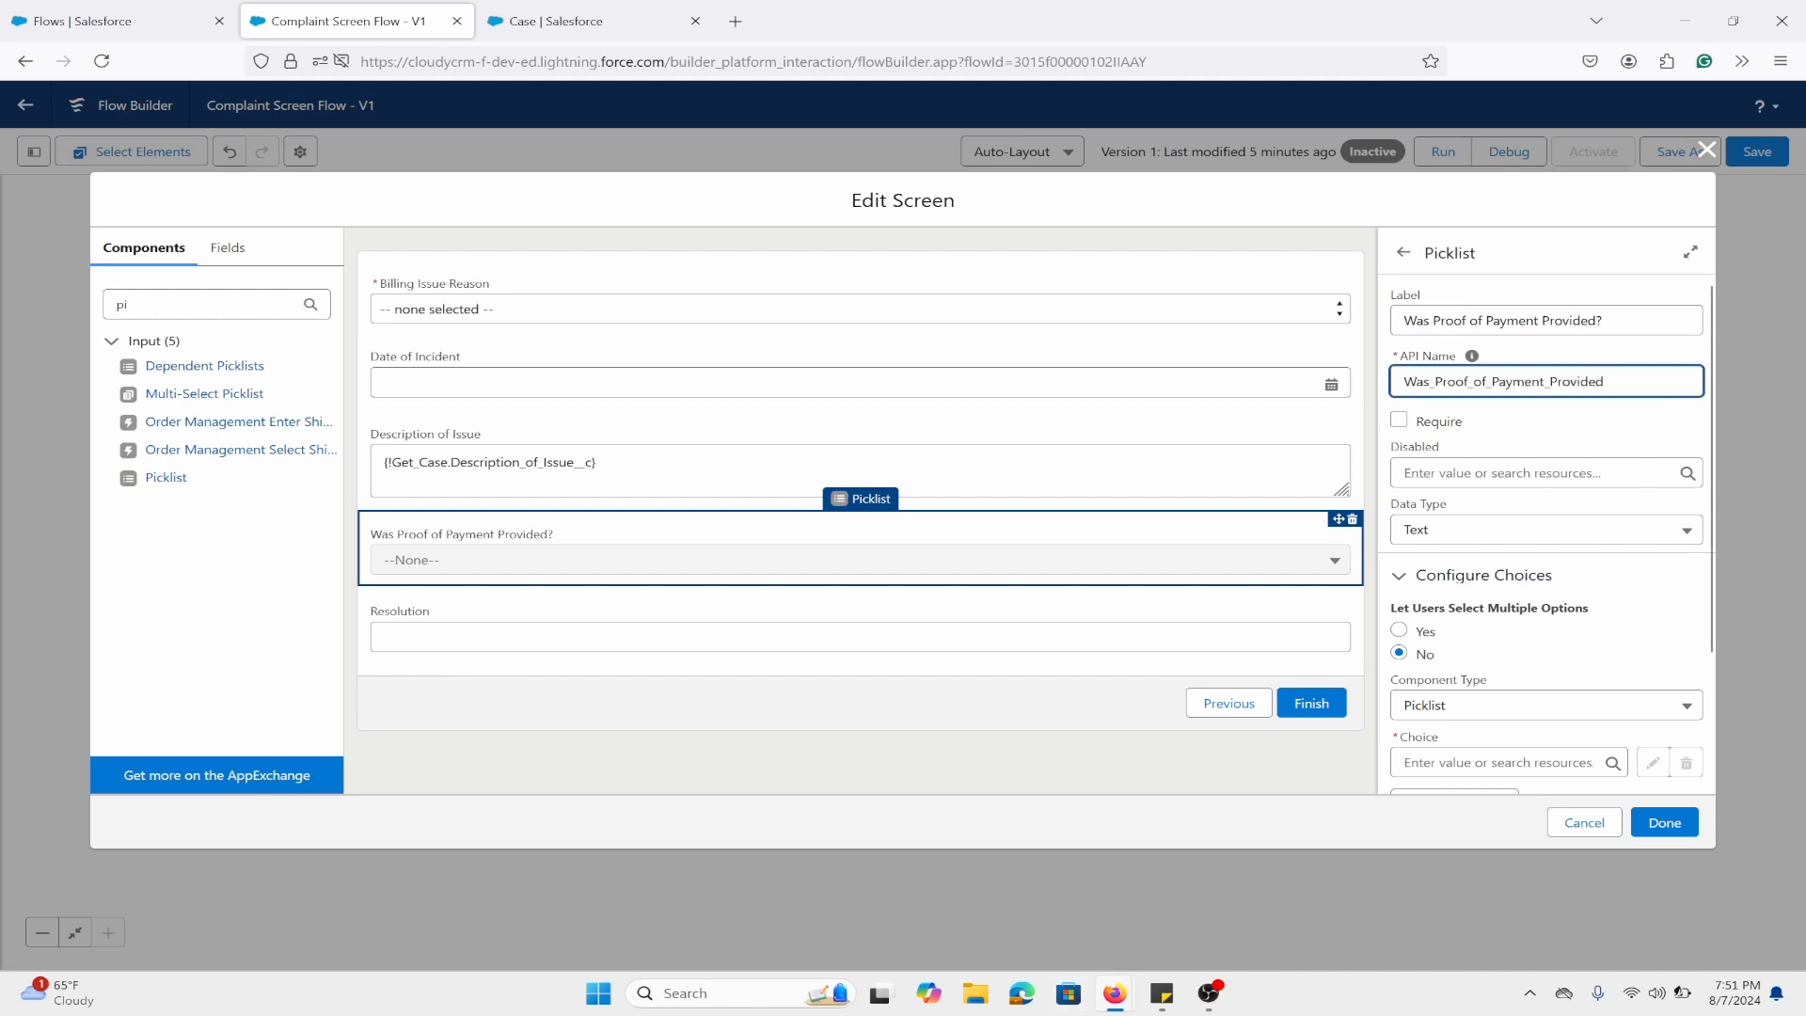
Start a new choice resource for the proof-of-payment picklist as a Picklist Choice Set with API name Proofofpay.
scroll(1541, 664, "down", 2)
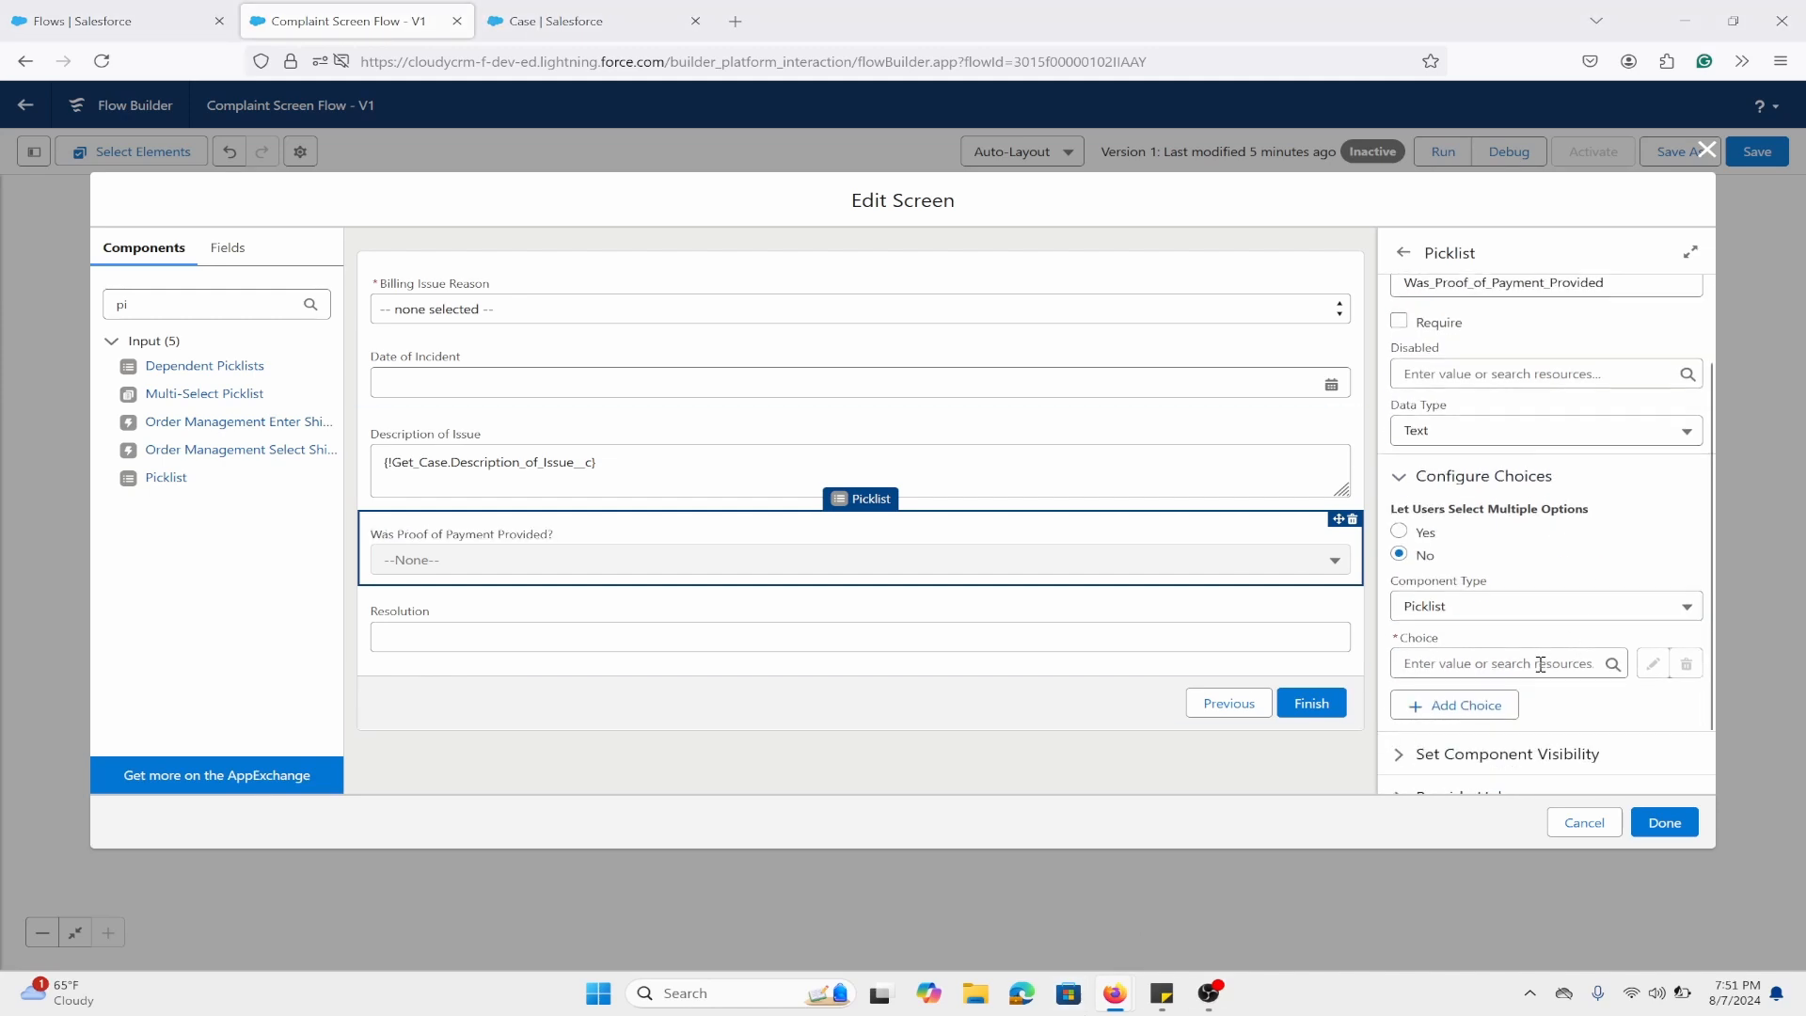
left_click(1540, 664)
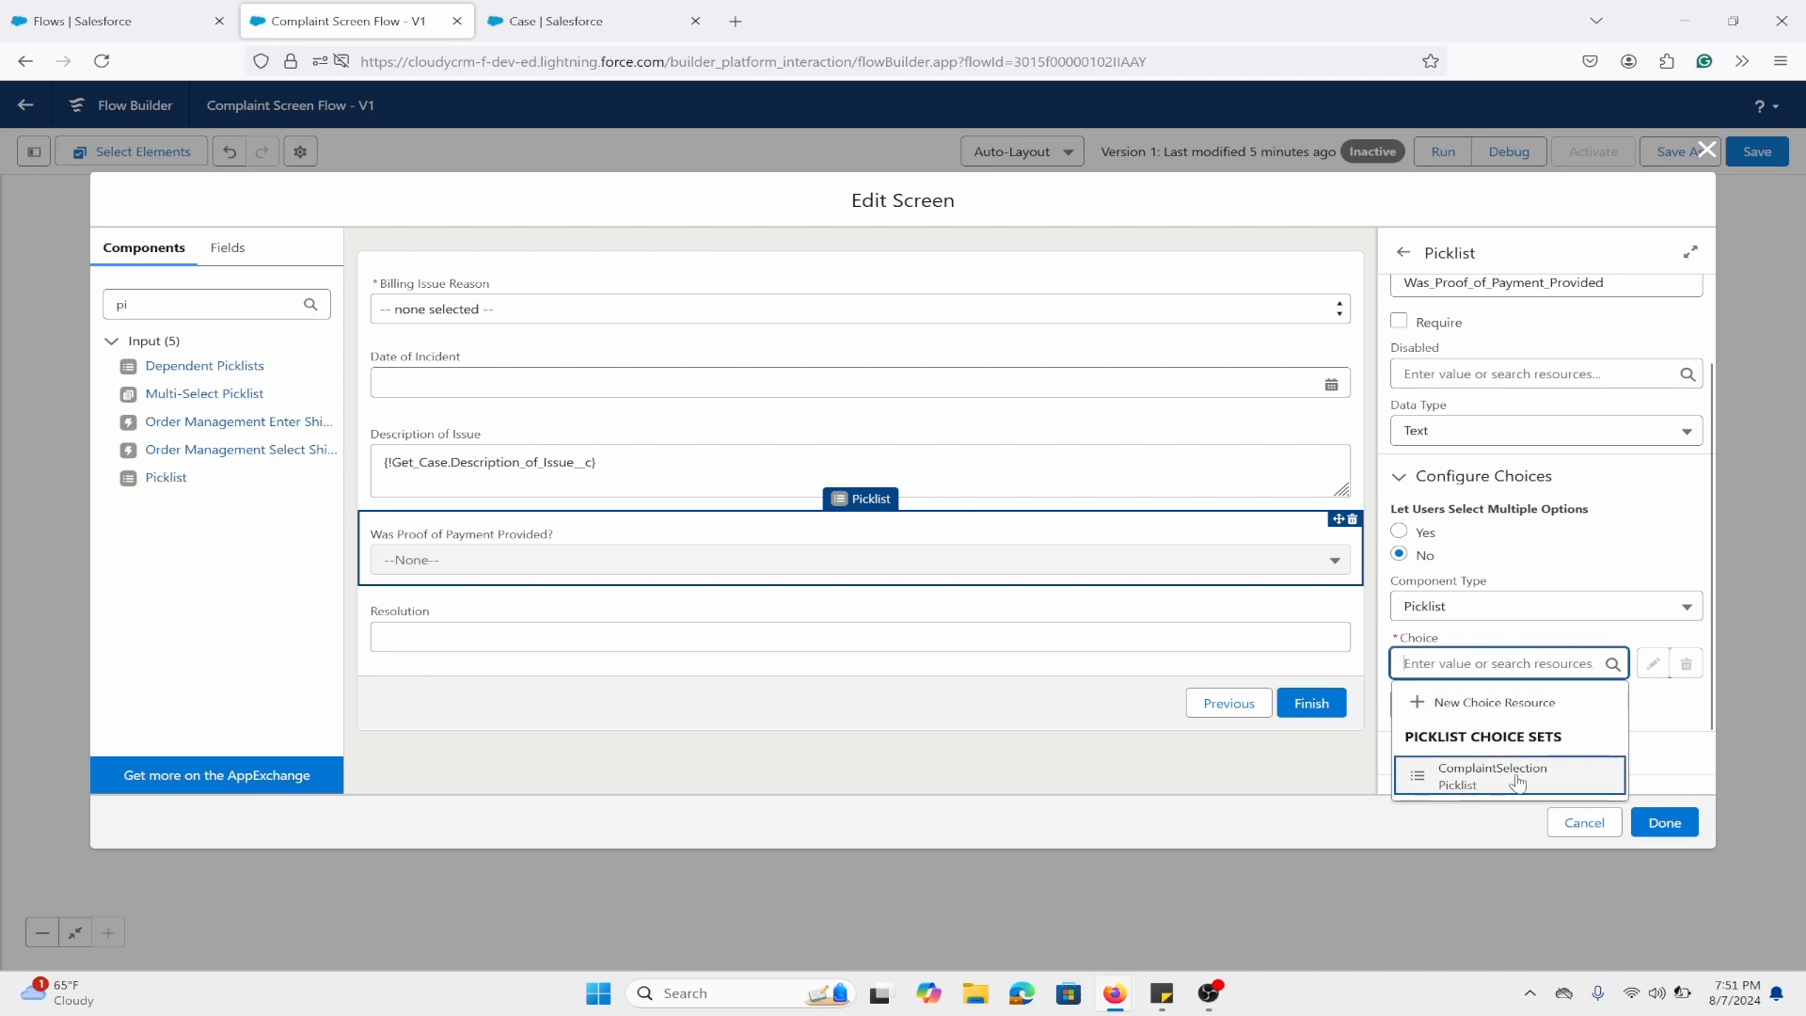
left_click(1521, 712)
left_click(683, 456)
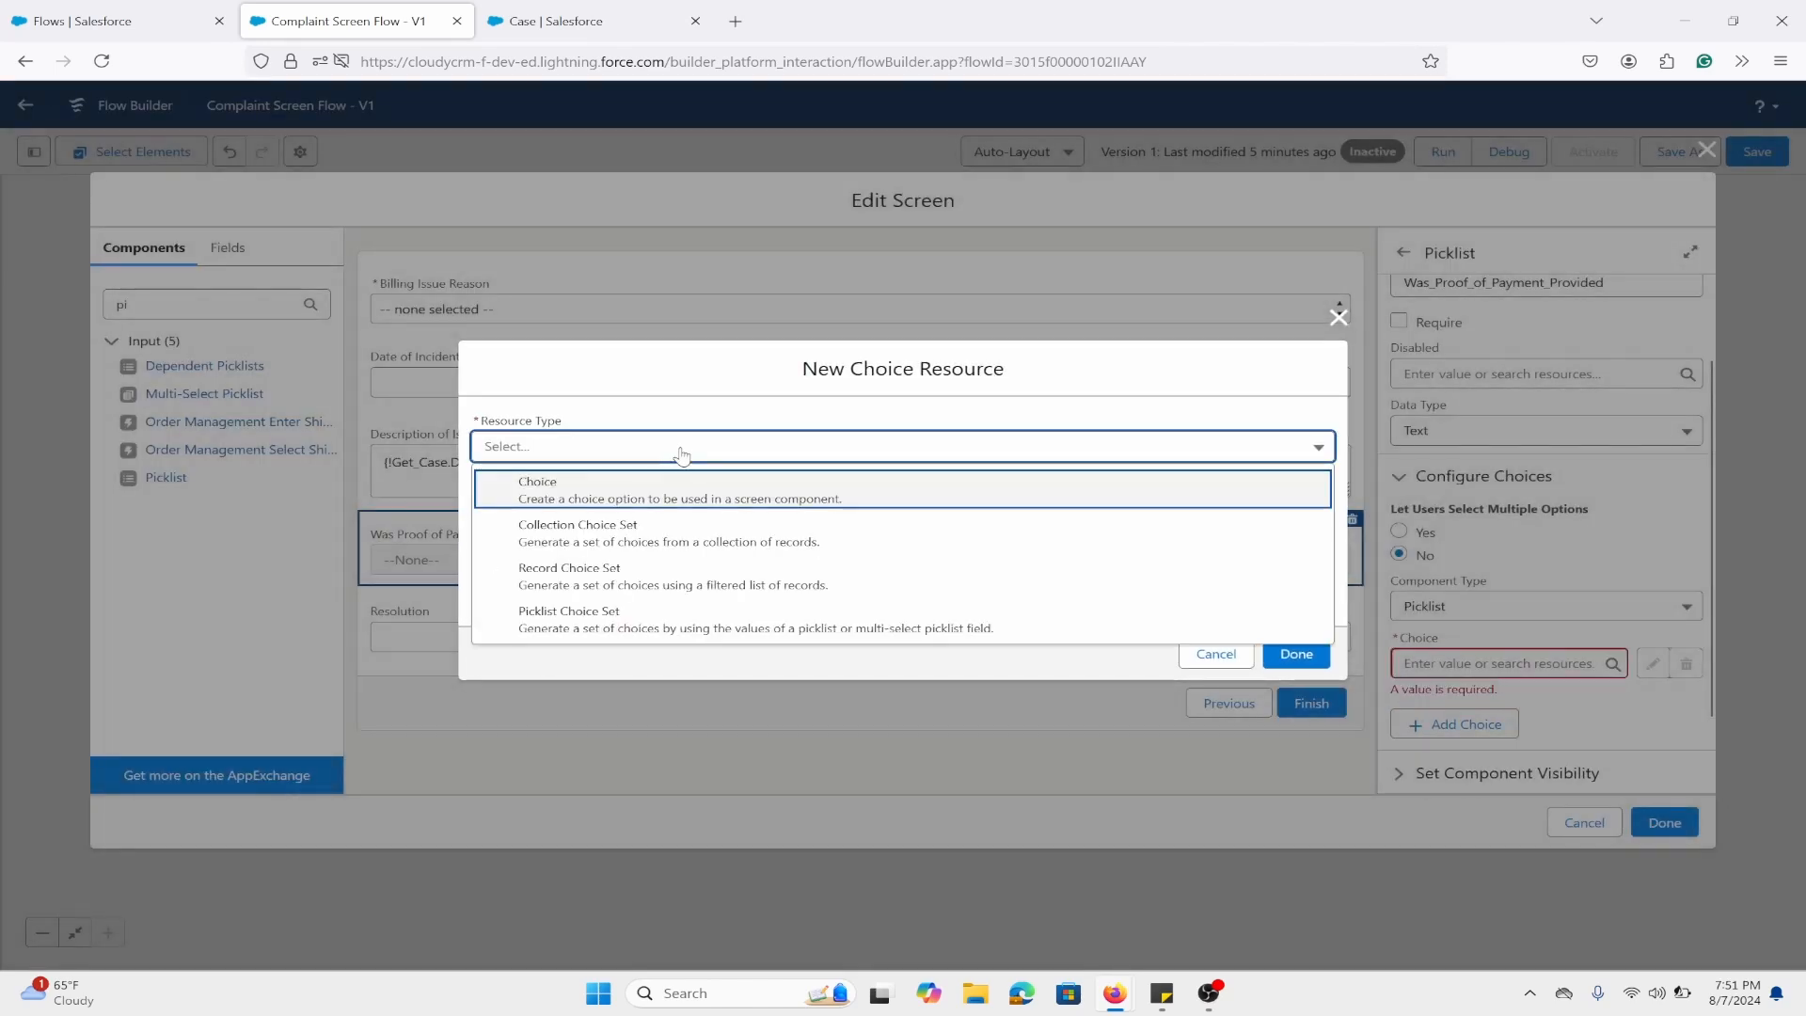
left_click(647, 623)
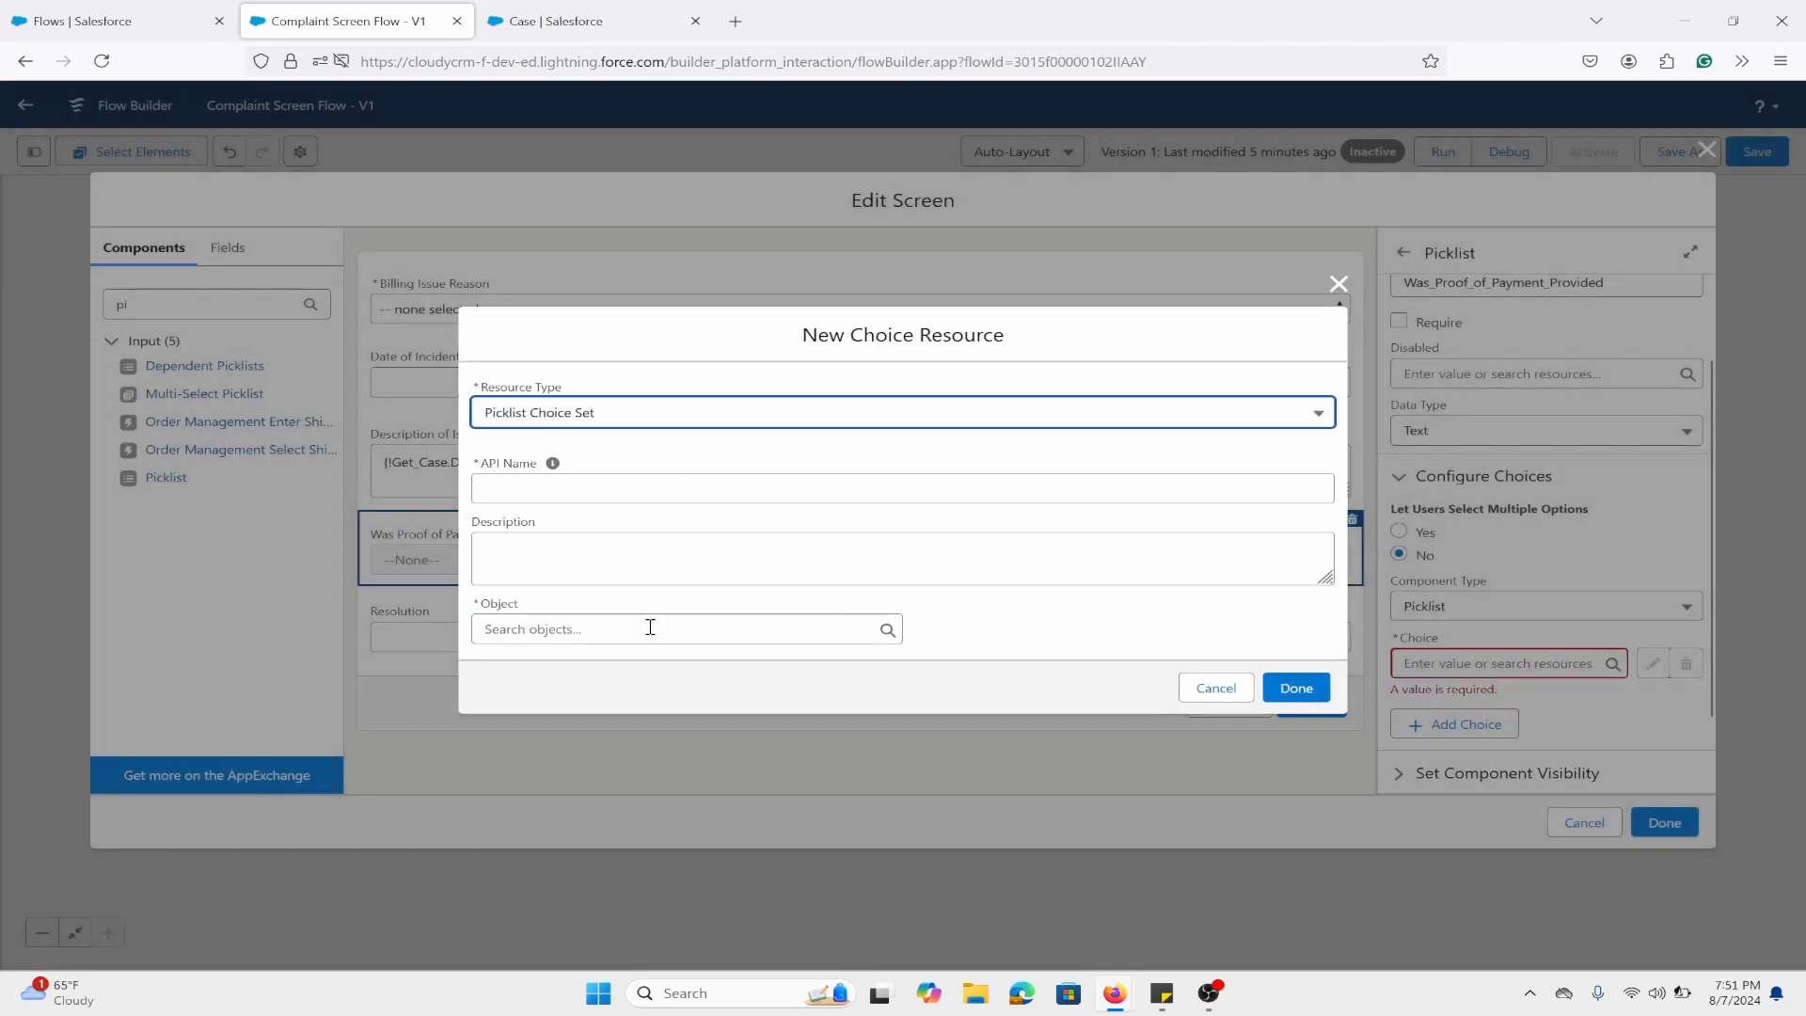
left_click(662, 486)
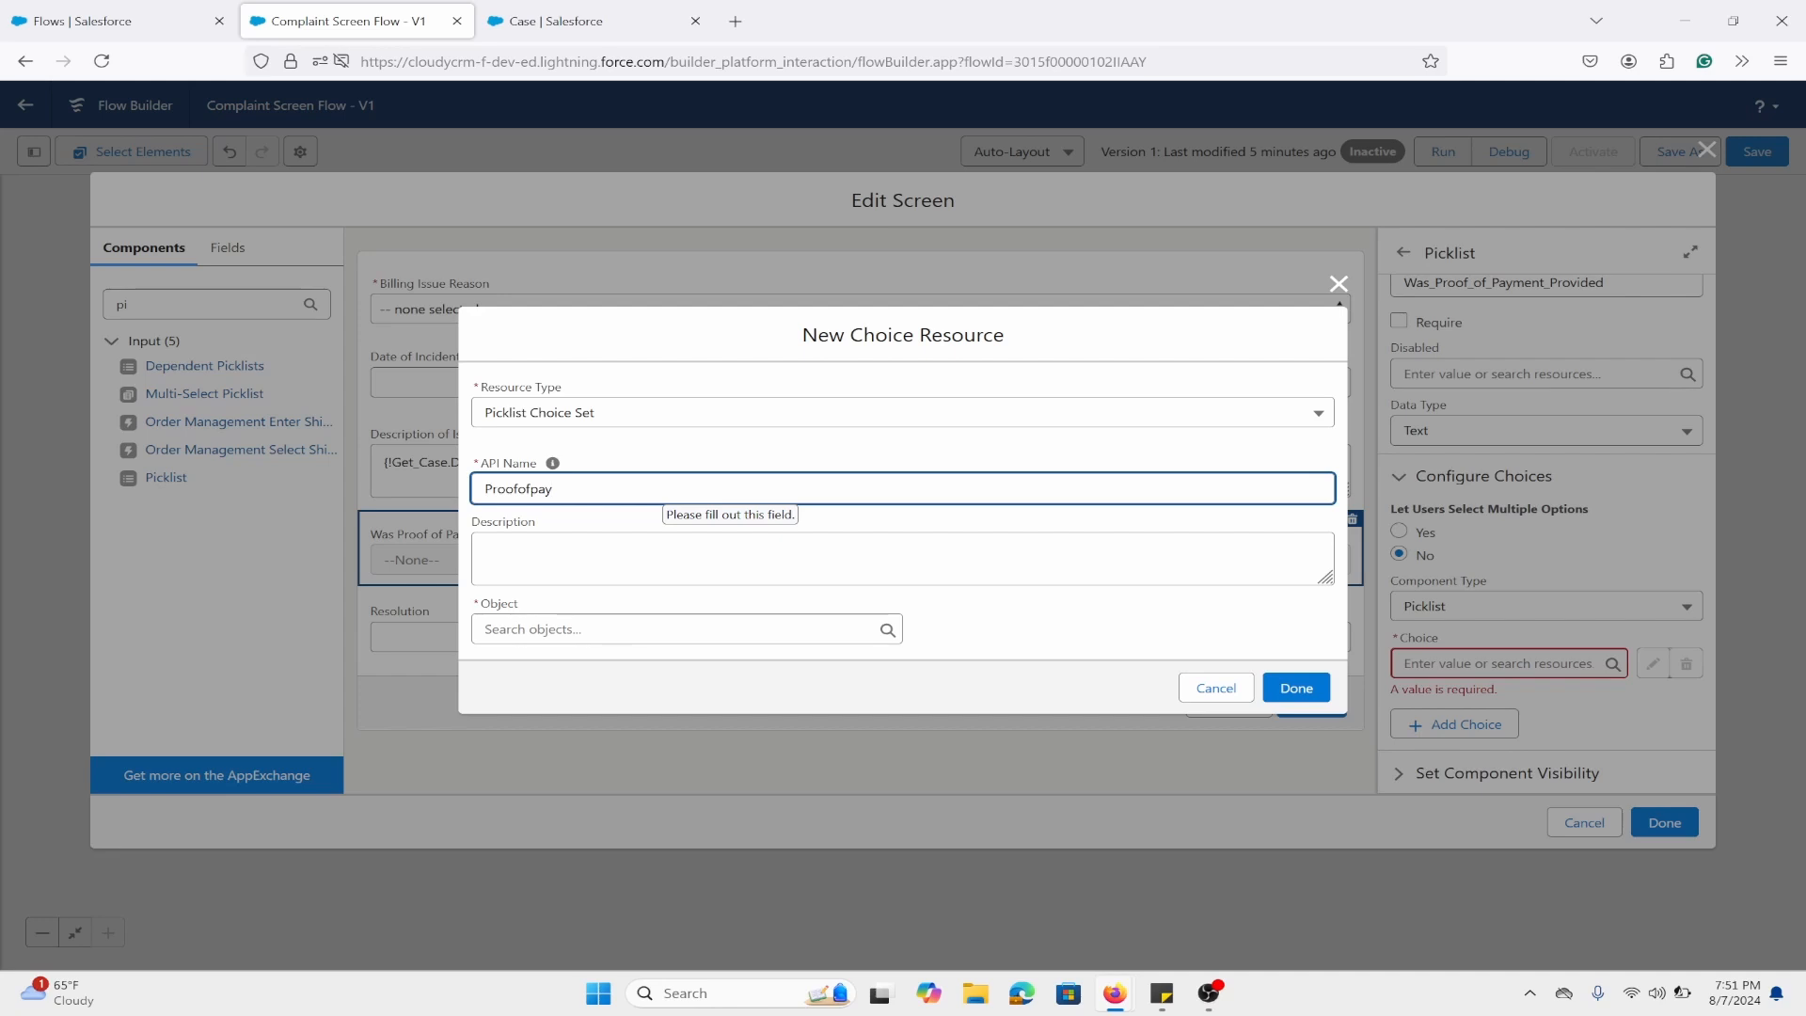
Base the choice set on the Case object's Was_Proof_Of_Payment_Provided__c field with data type Picklist, and finish editing the Billing Screen.
left_click(671, 628)
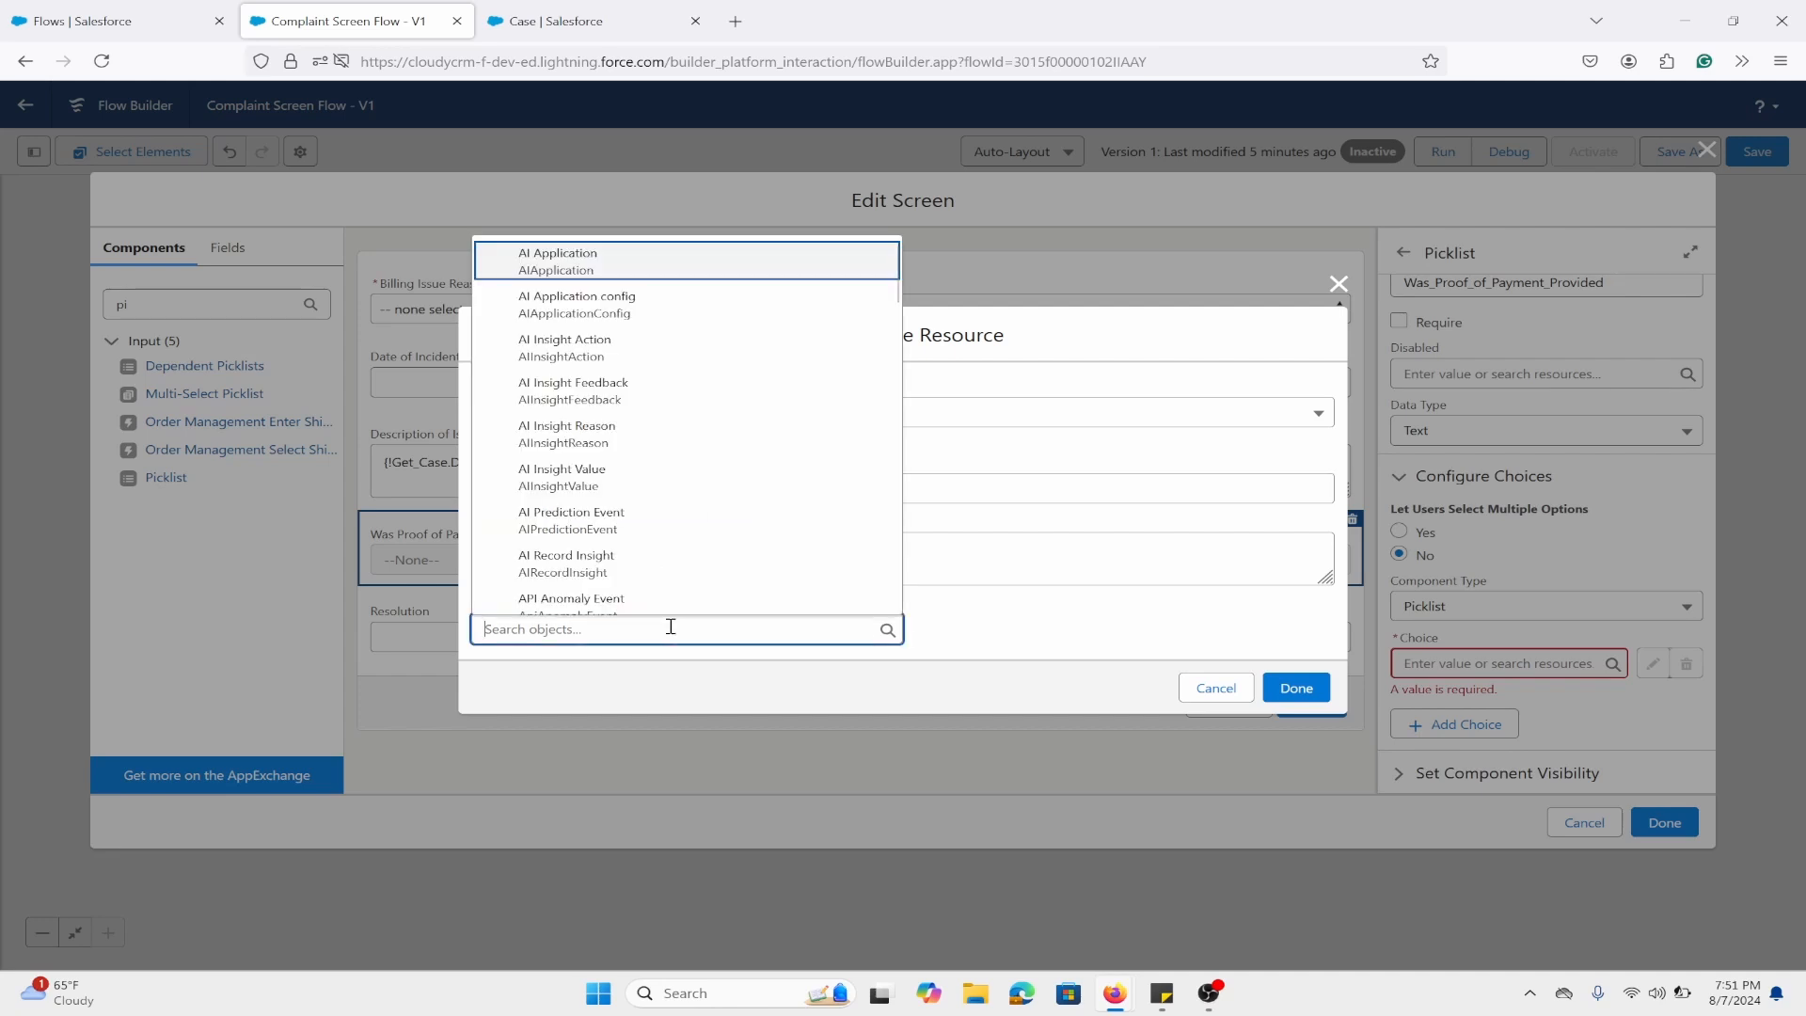
type("case")
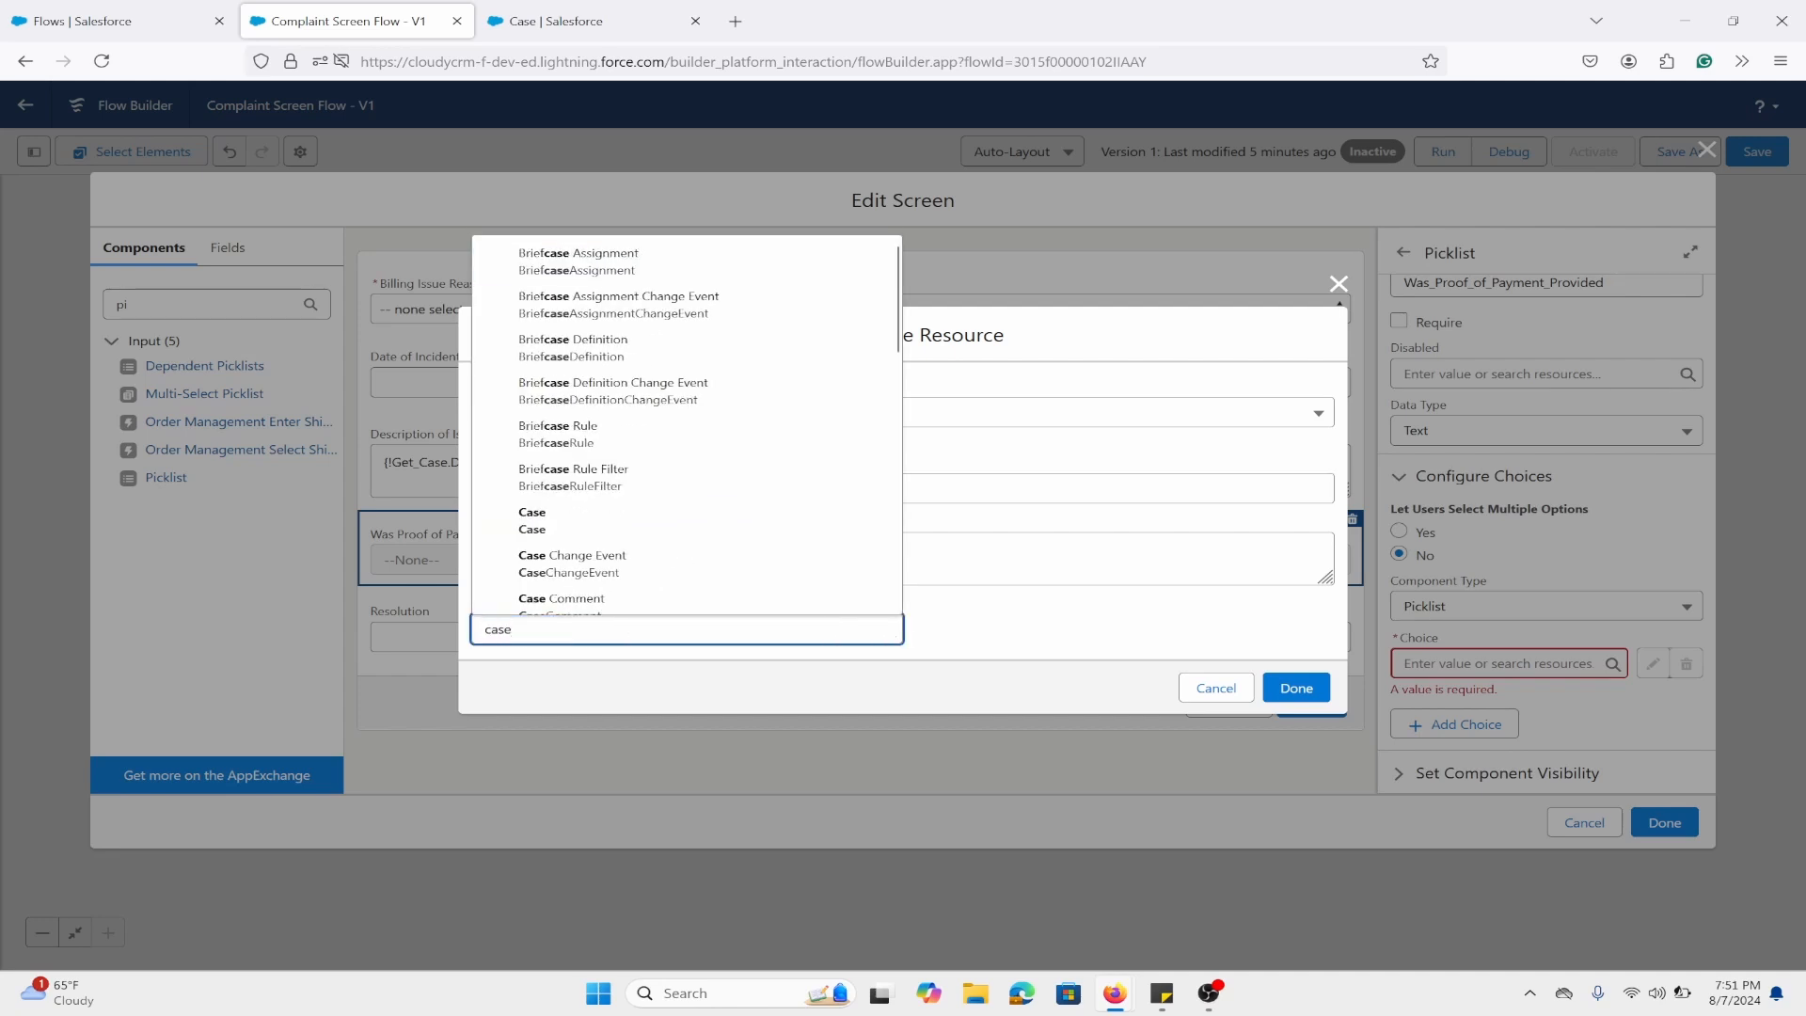
left_click(674, 529)
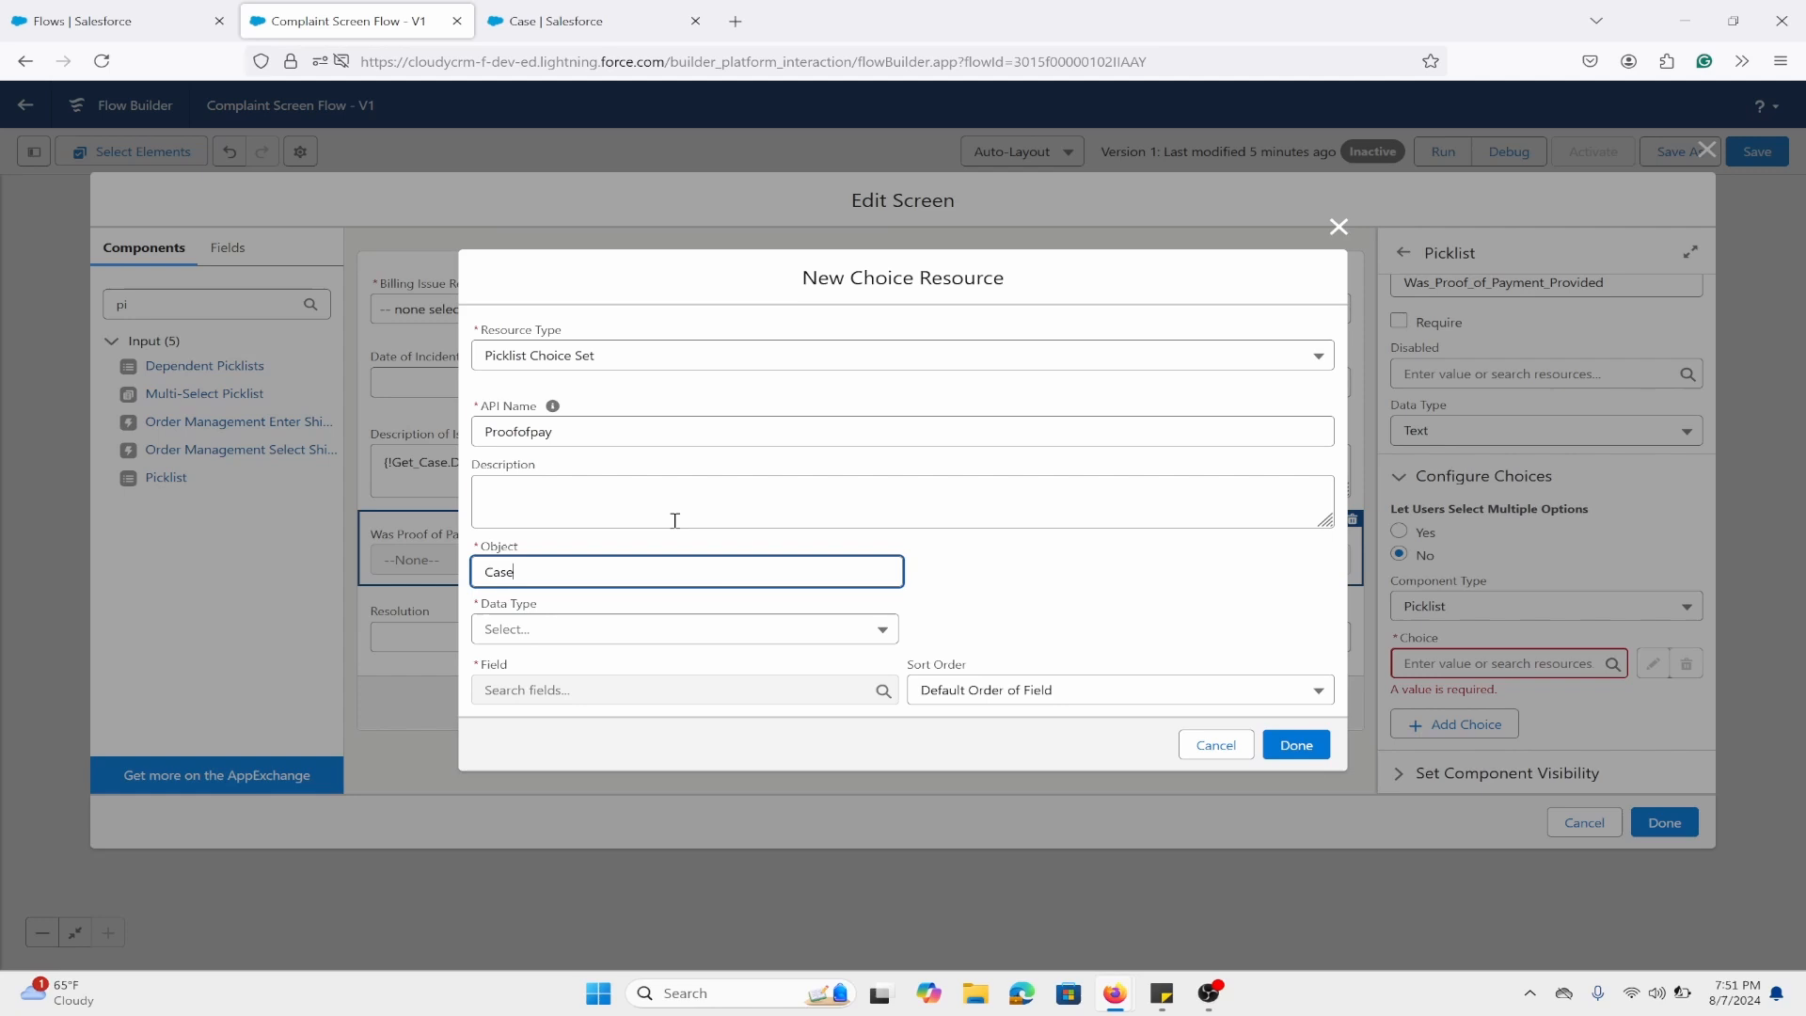
left_click(708, 629)
left_click(693, 669)
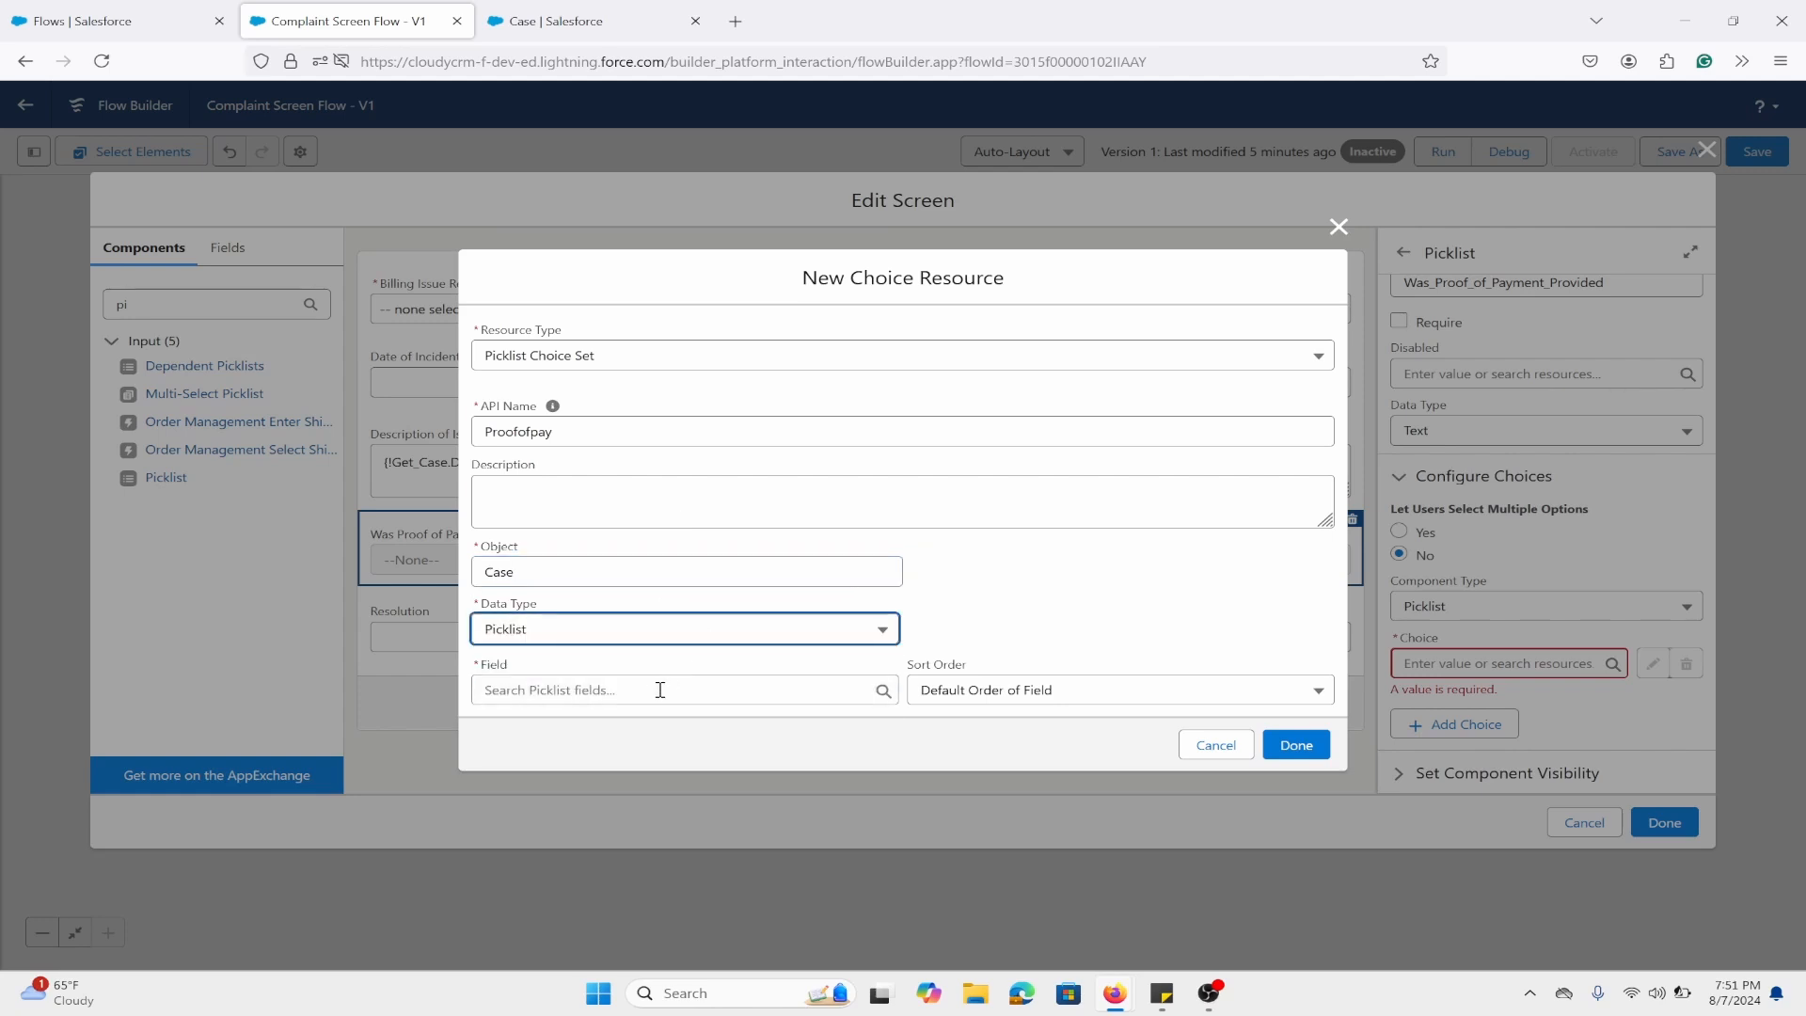
left_click(660, 690)
type("pro")
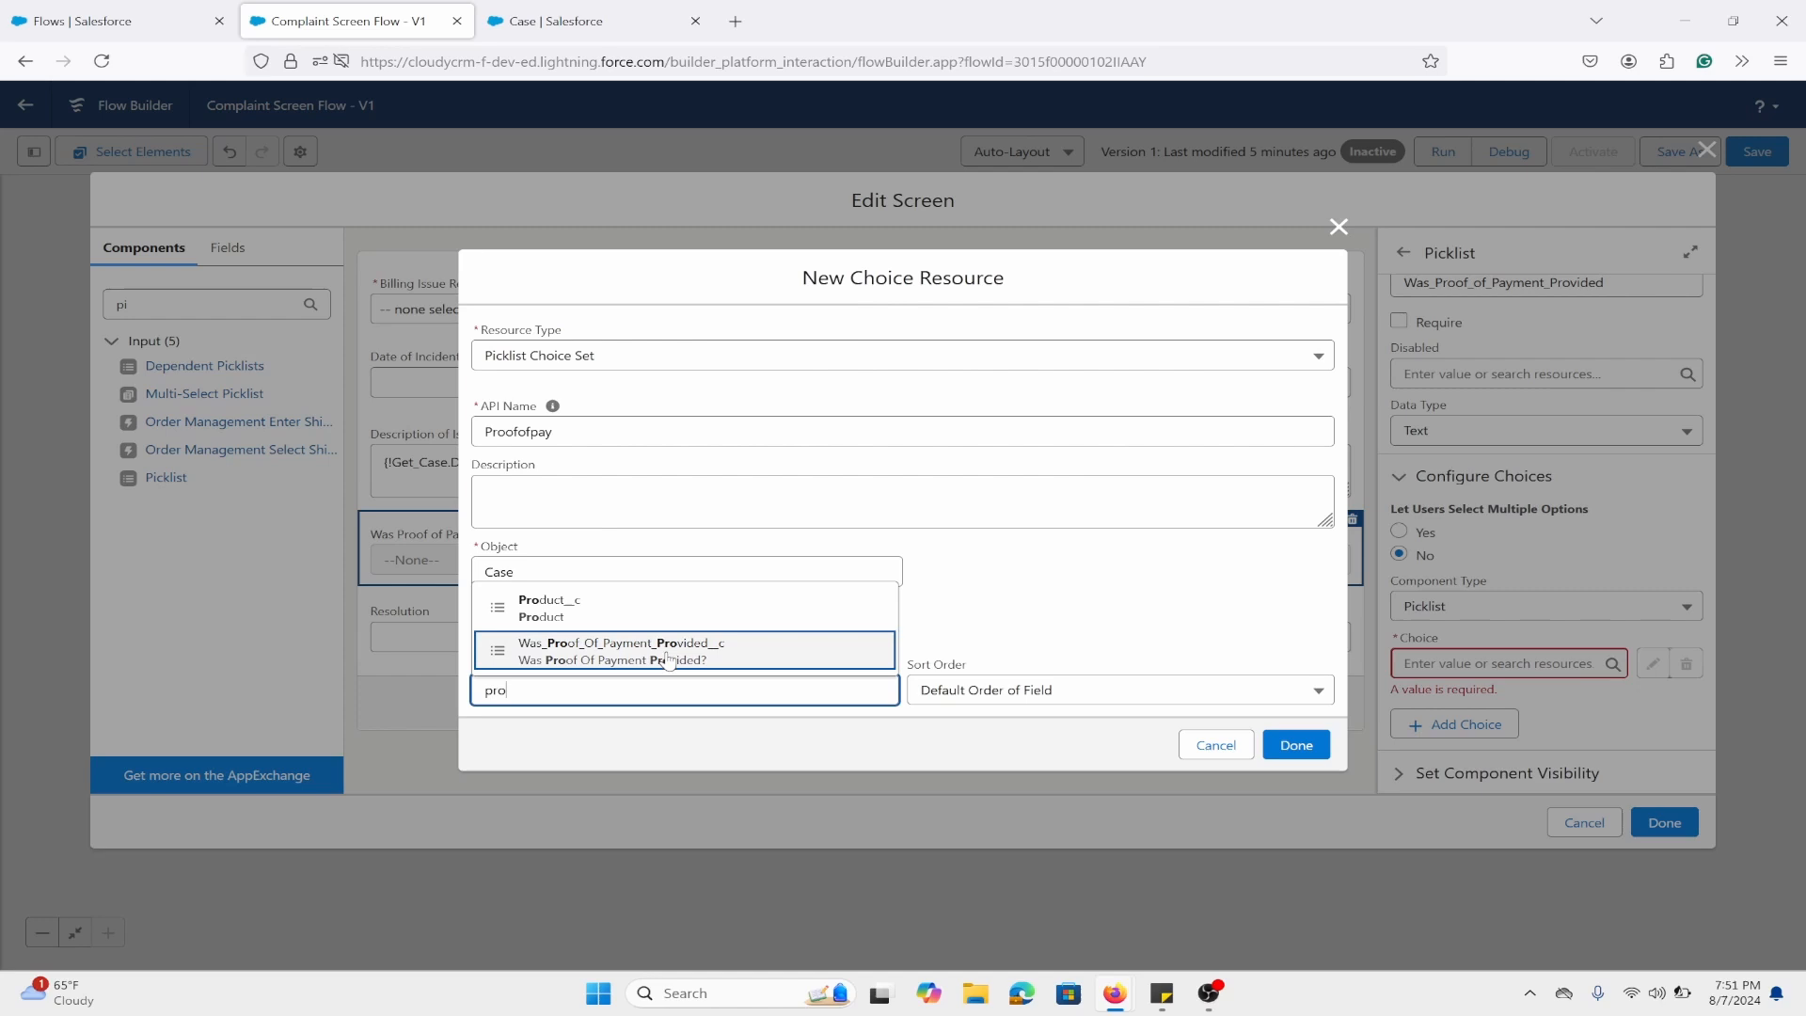
left_click(601, 653)
left_click(1294, 744)
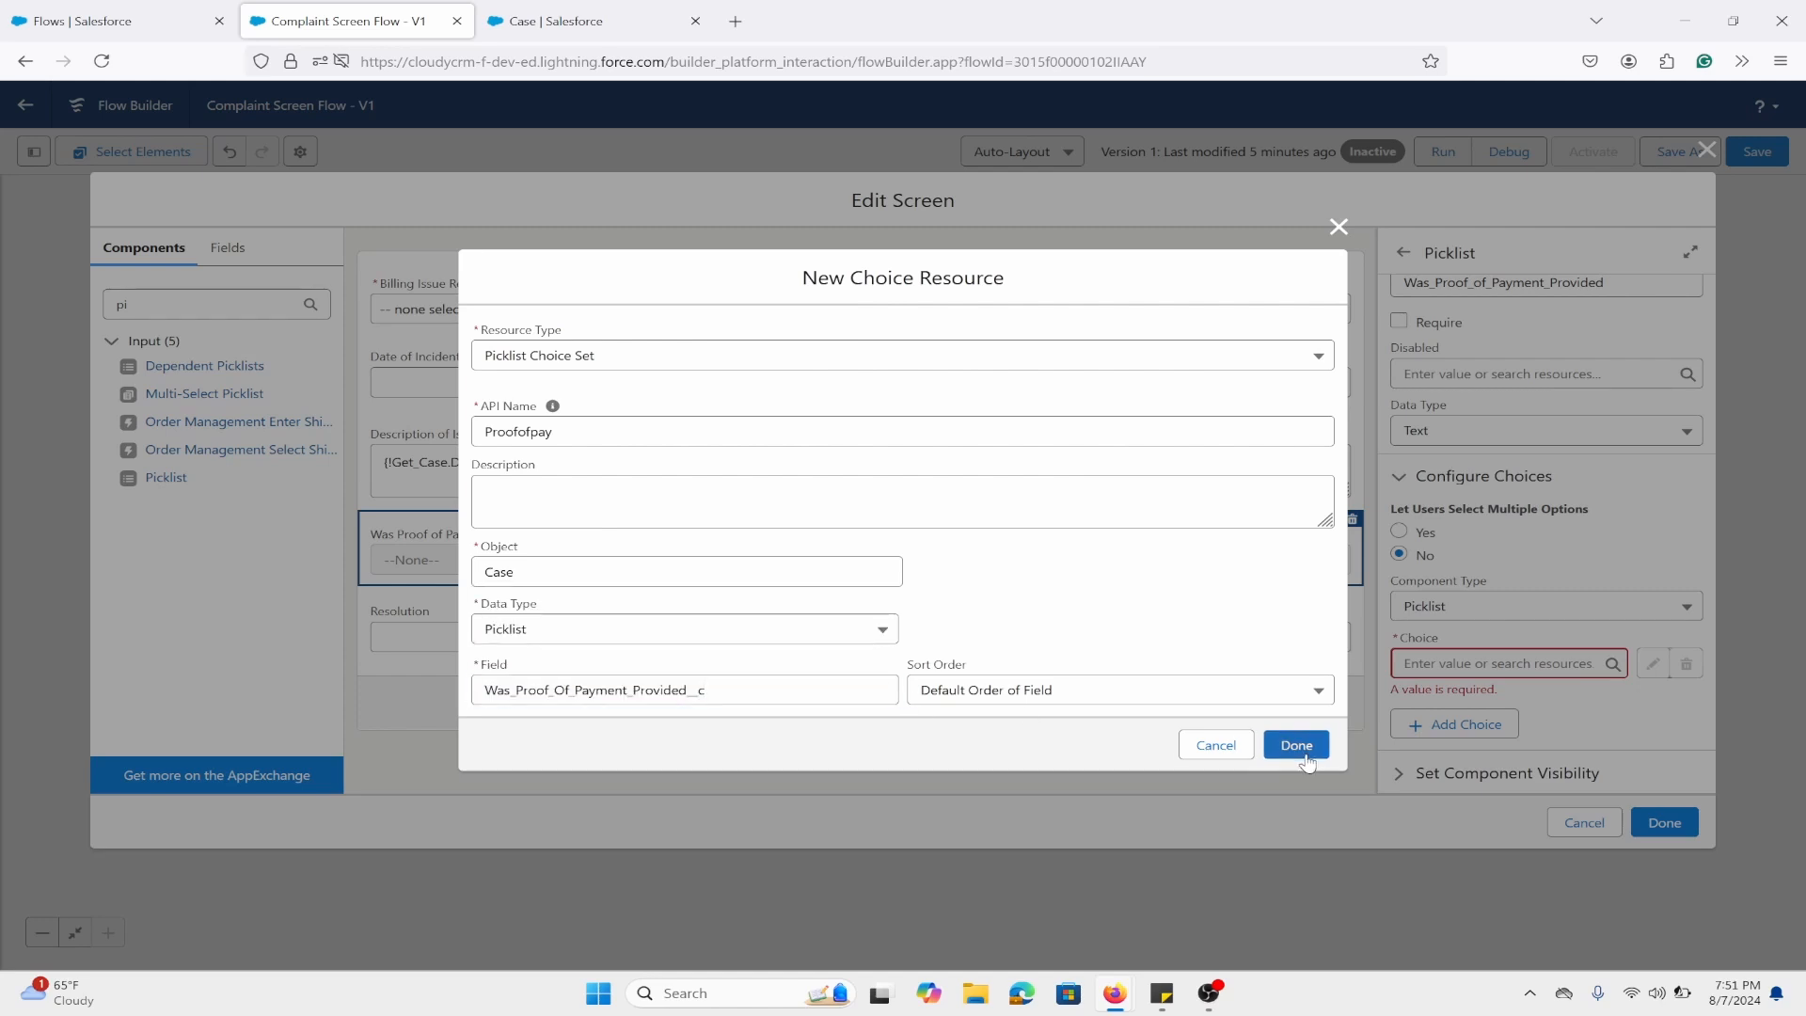
scroll(1611, 711, "down", 2)
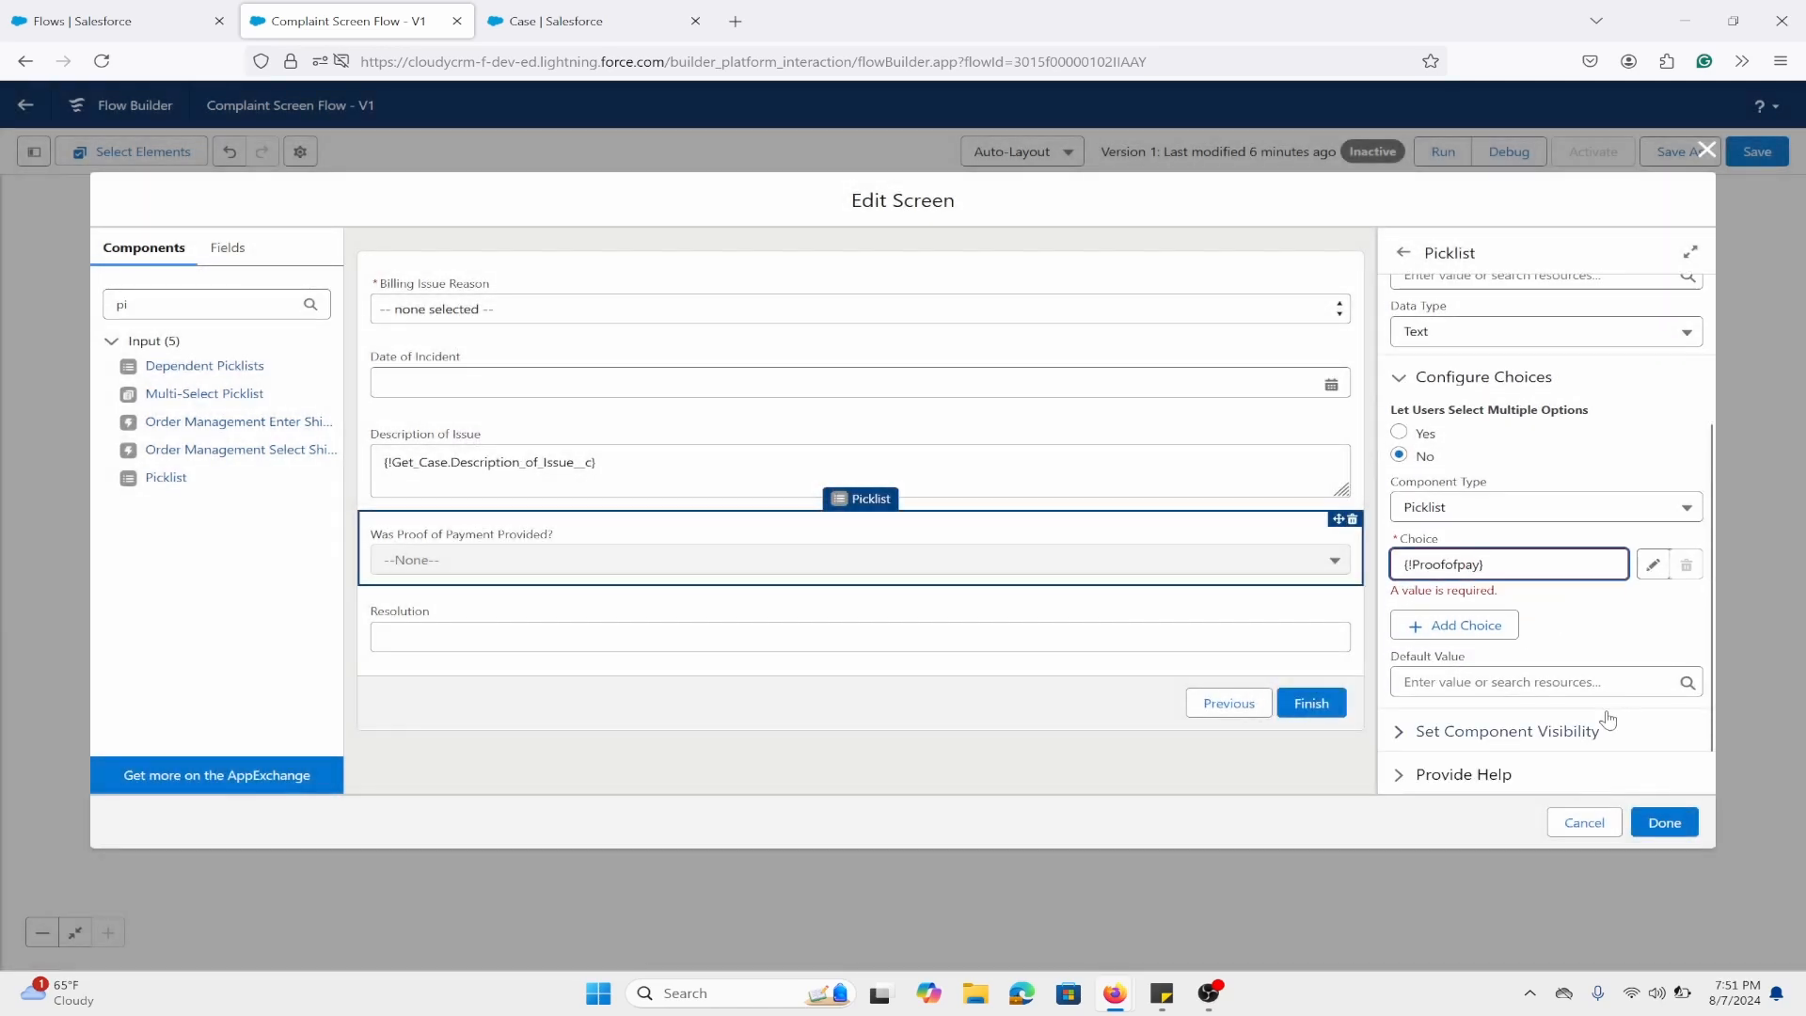
scroll(1611, 707, "down", 1)
left_click(1638, 832)
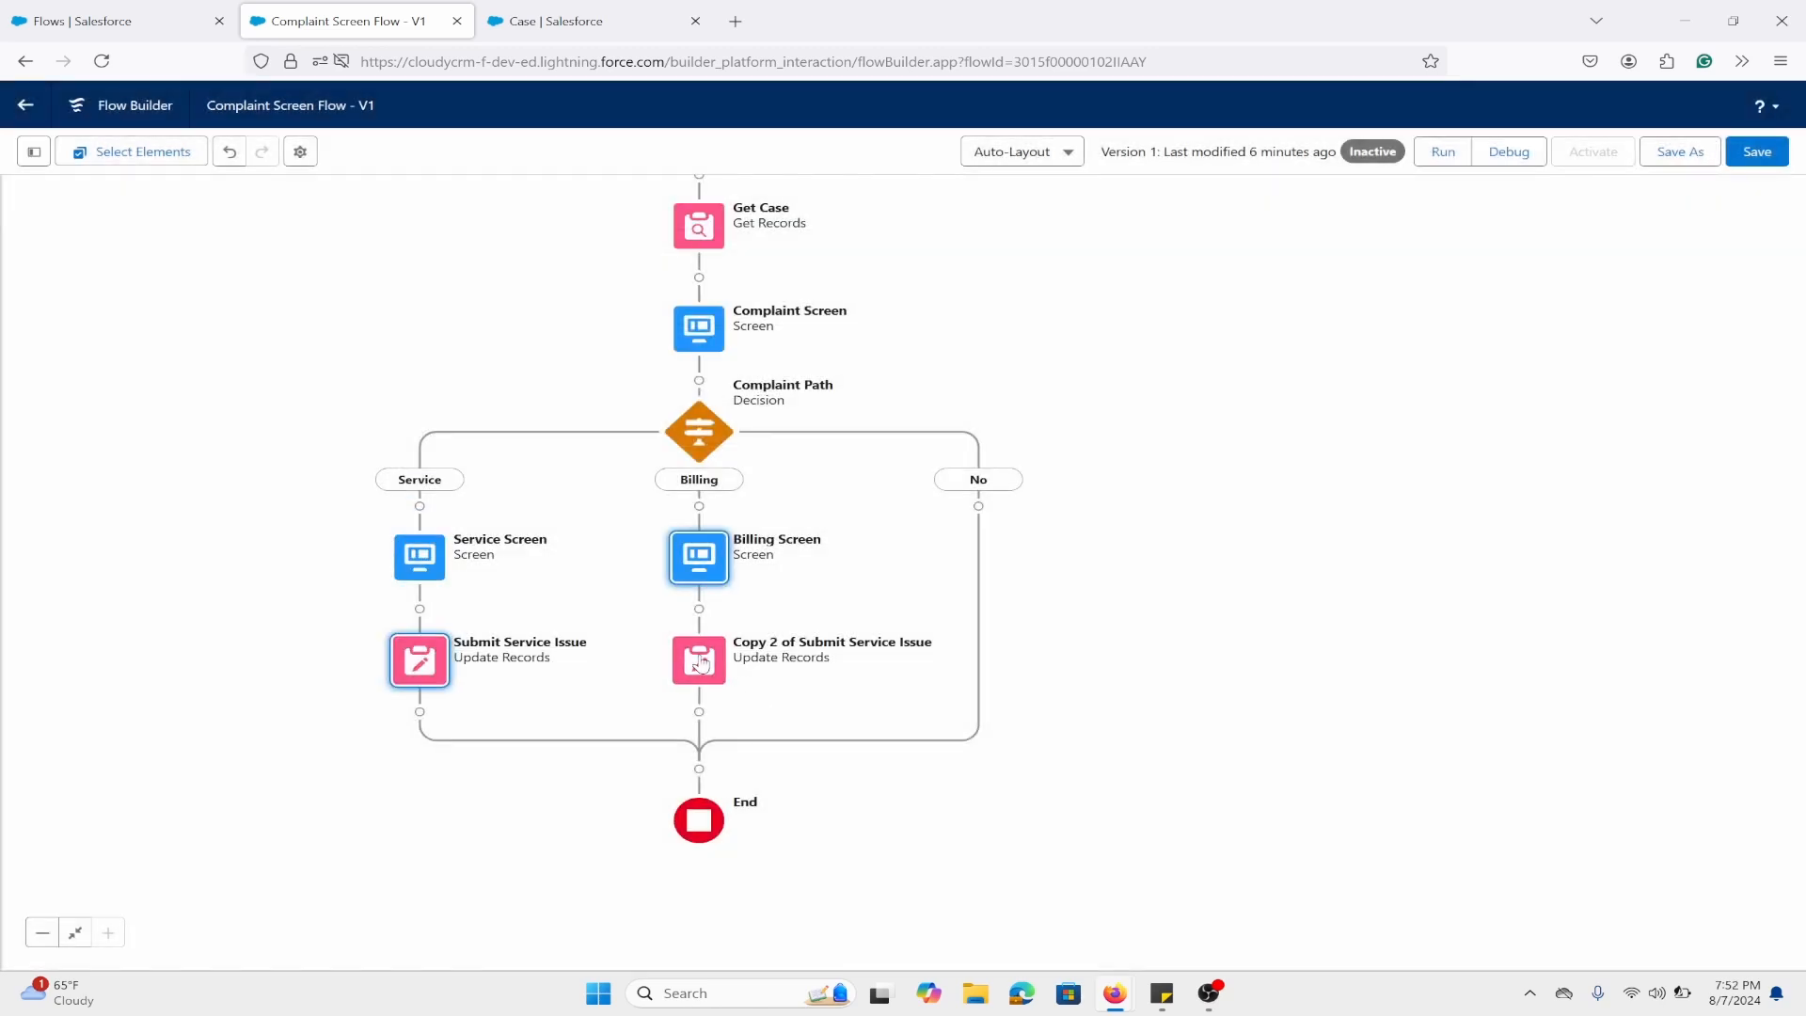
Relabel the copied Update Records element on the Billing path as Submit Billing Issue.
left_click(700, 663)
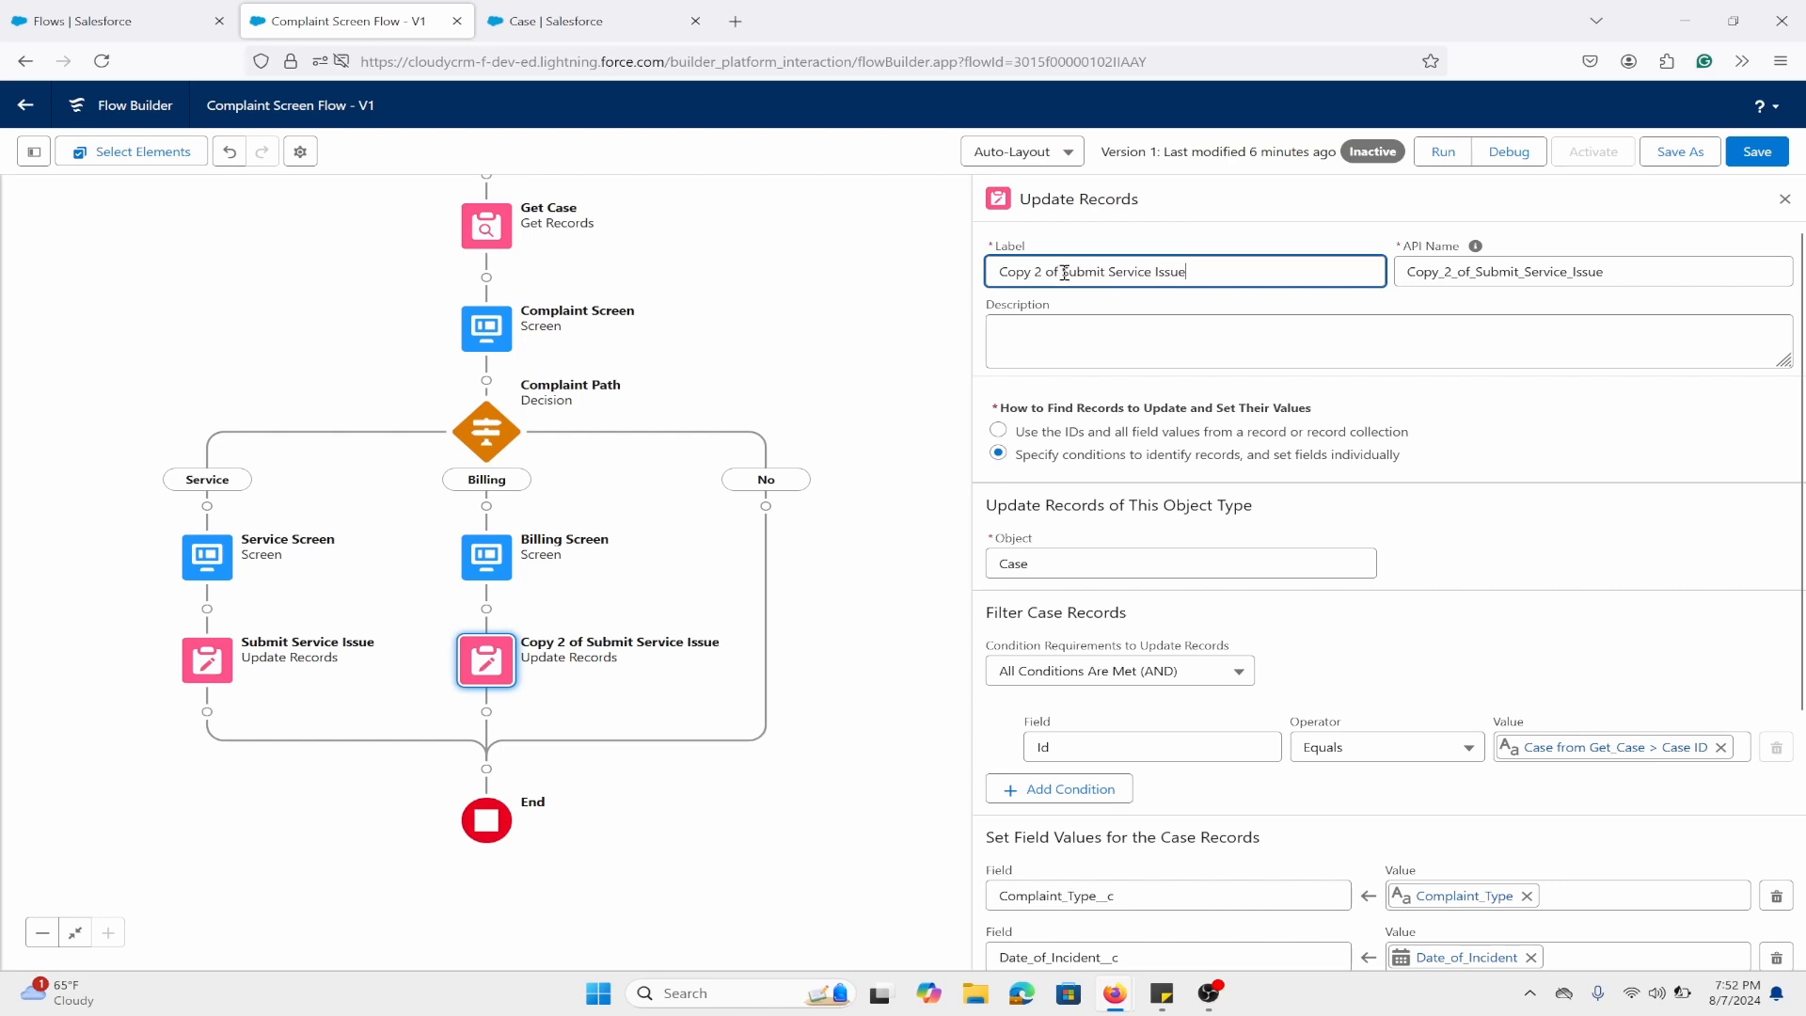
left_click_drag(1064, 273, 795, 274)
key("BackSpace")
key("ctrl+Left")
key("BackSpace")
key("BackSpace")
key("BackSpace")
key("BackSpace")
key("BackSpace")
key("BackSpace")
key("BackSpace")
key("BackSpace")
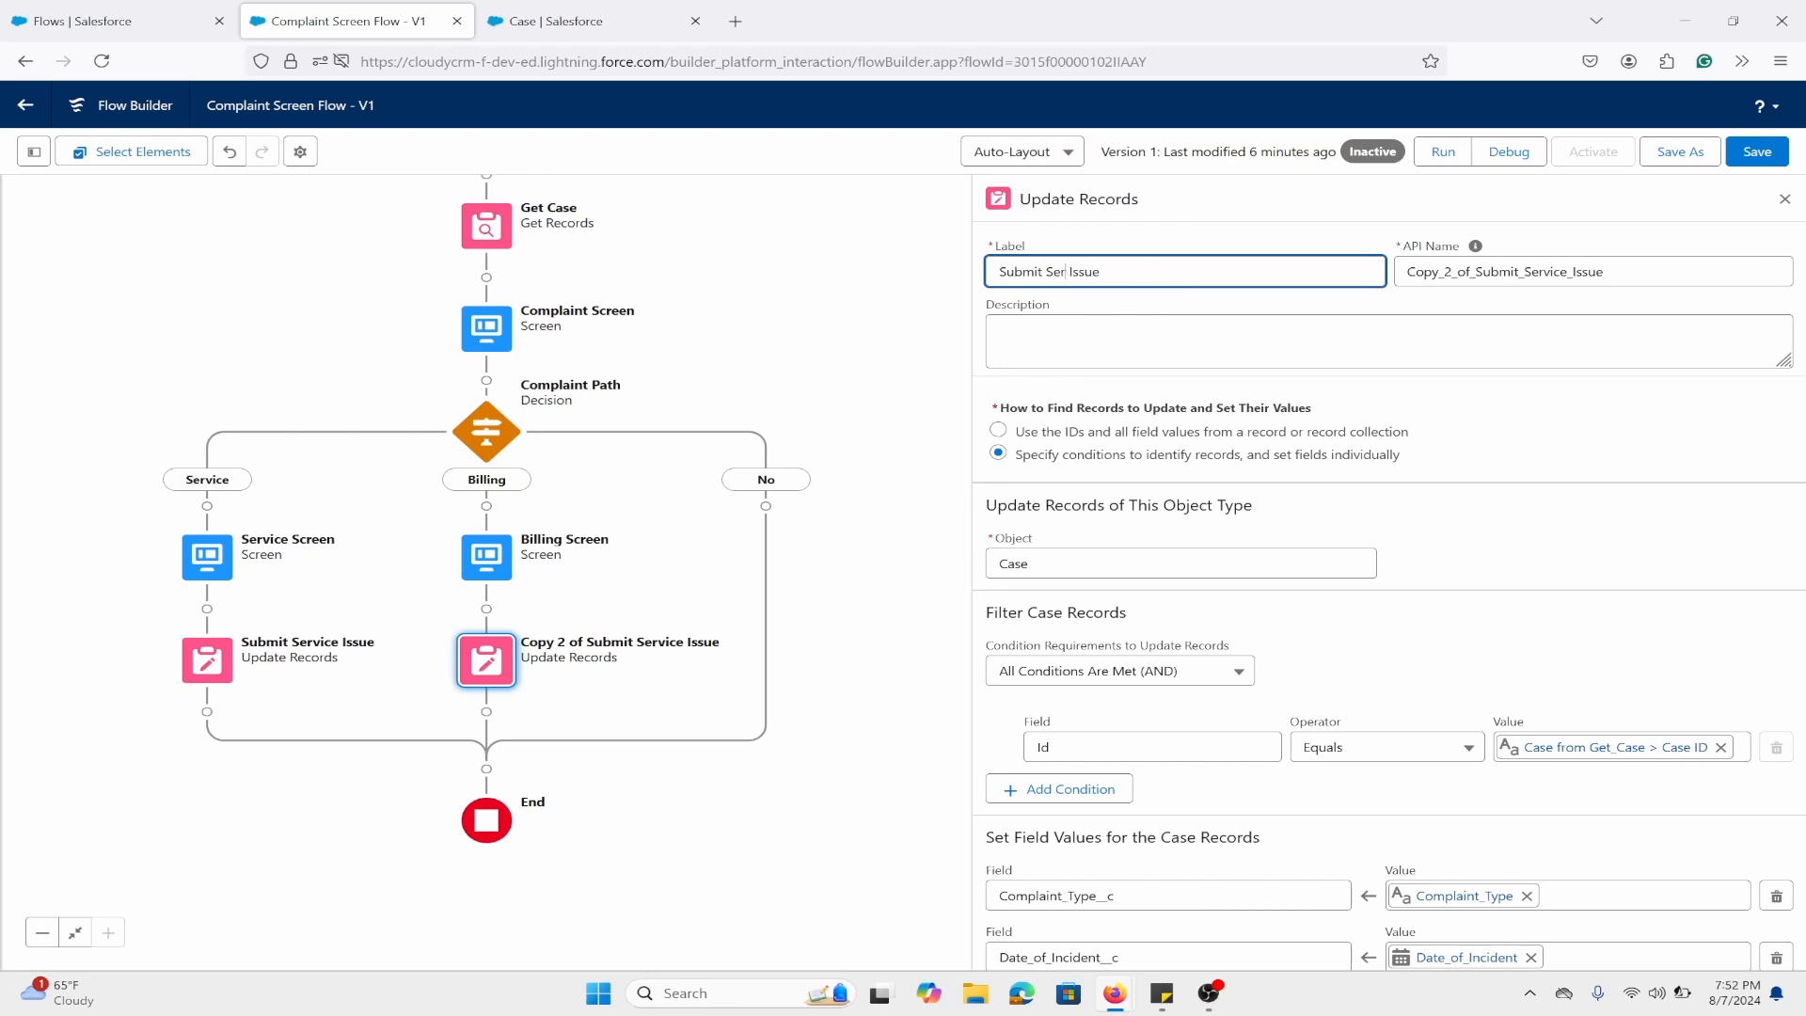
type("Billing")
Replace the copied API name of the Submit Billing Issue element with Submit_Billing_Issue.
double_click(1500, 275)
key("BackSpace")
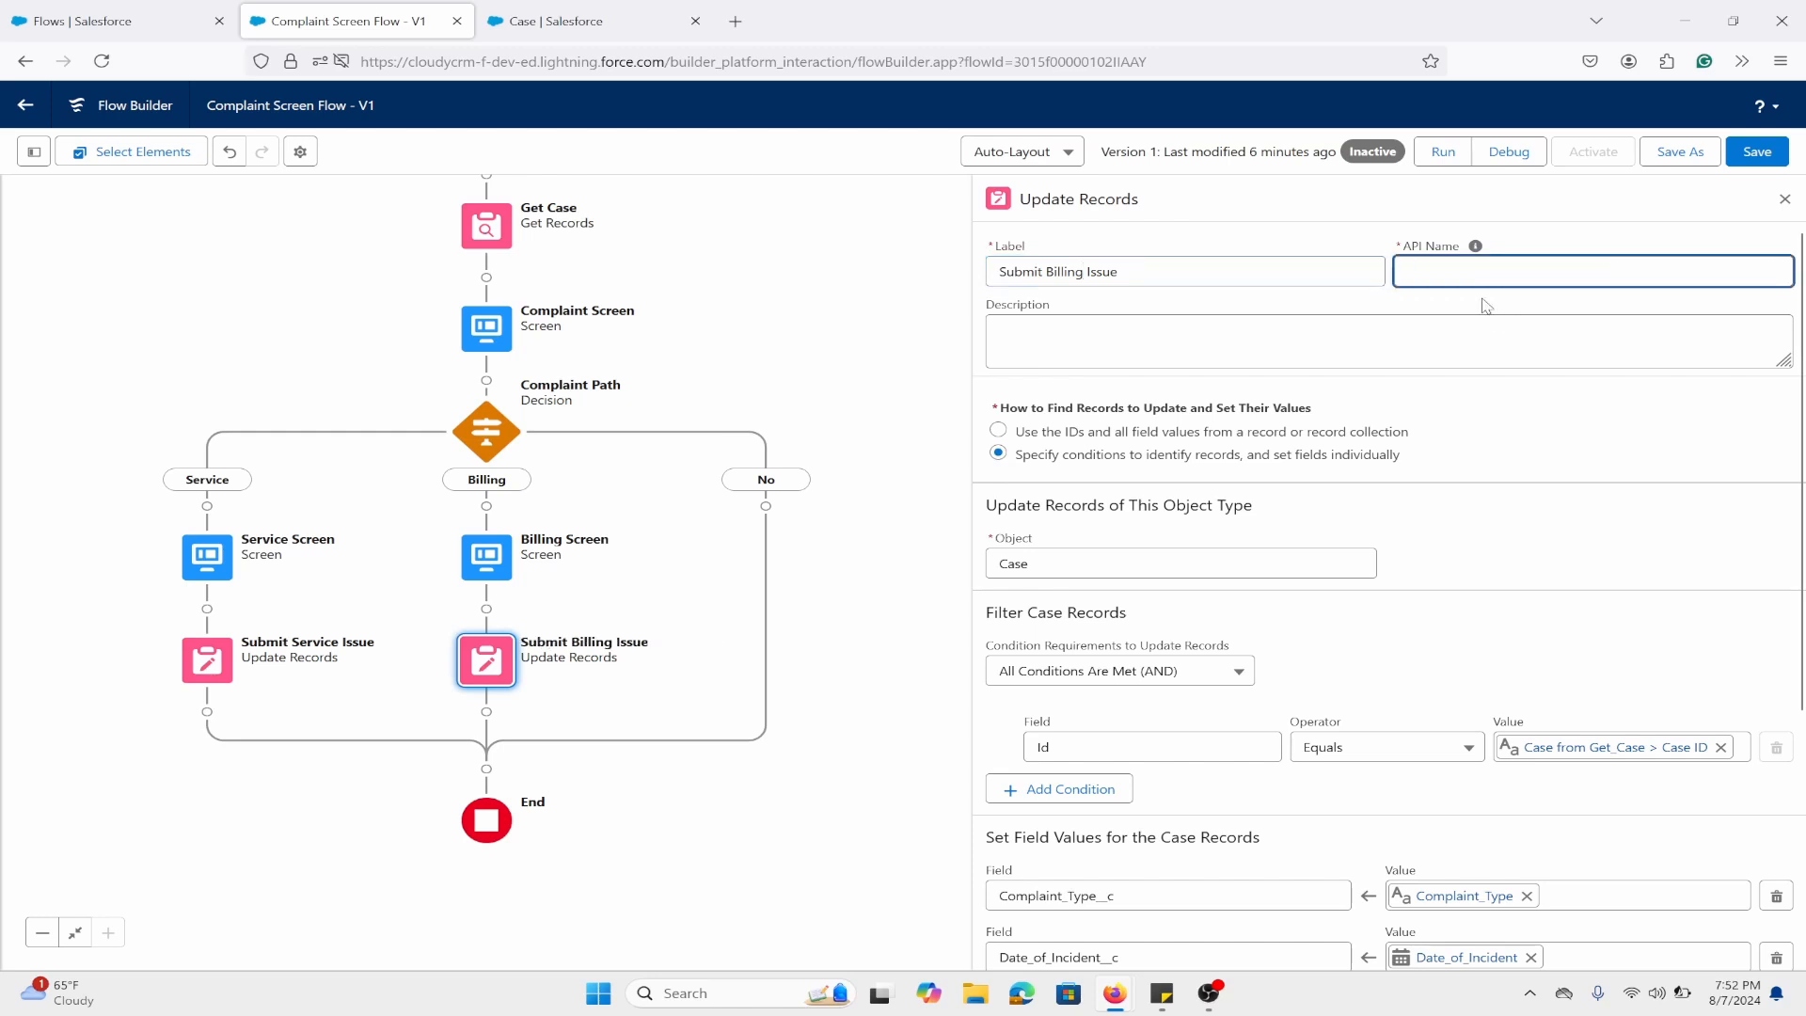
key("shift+Tab")
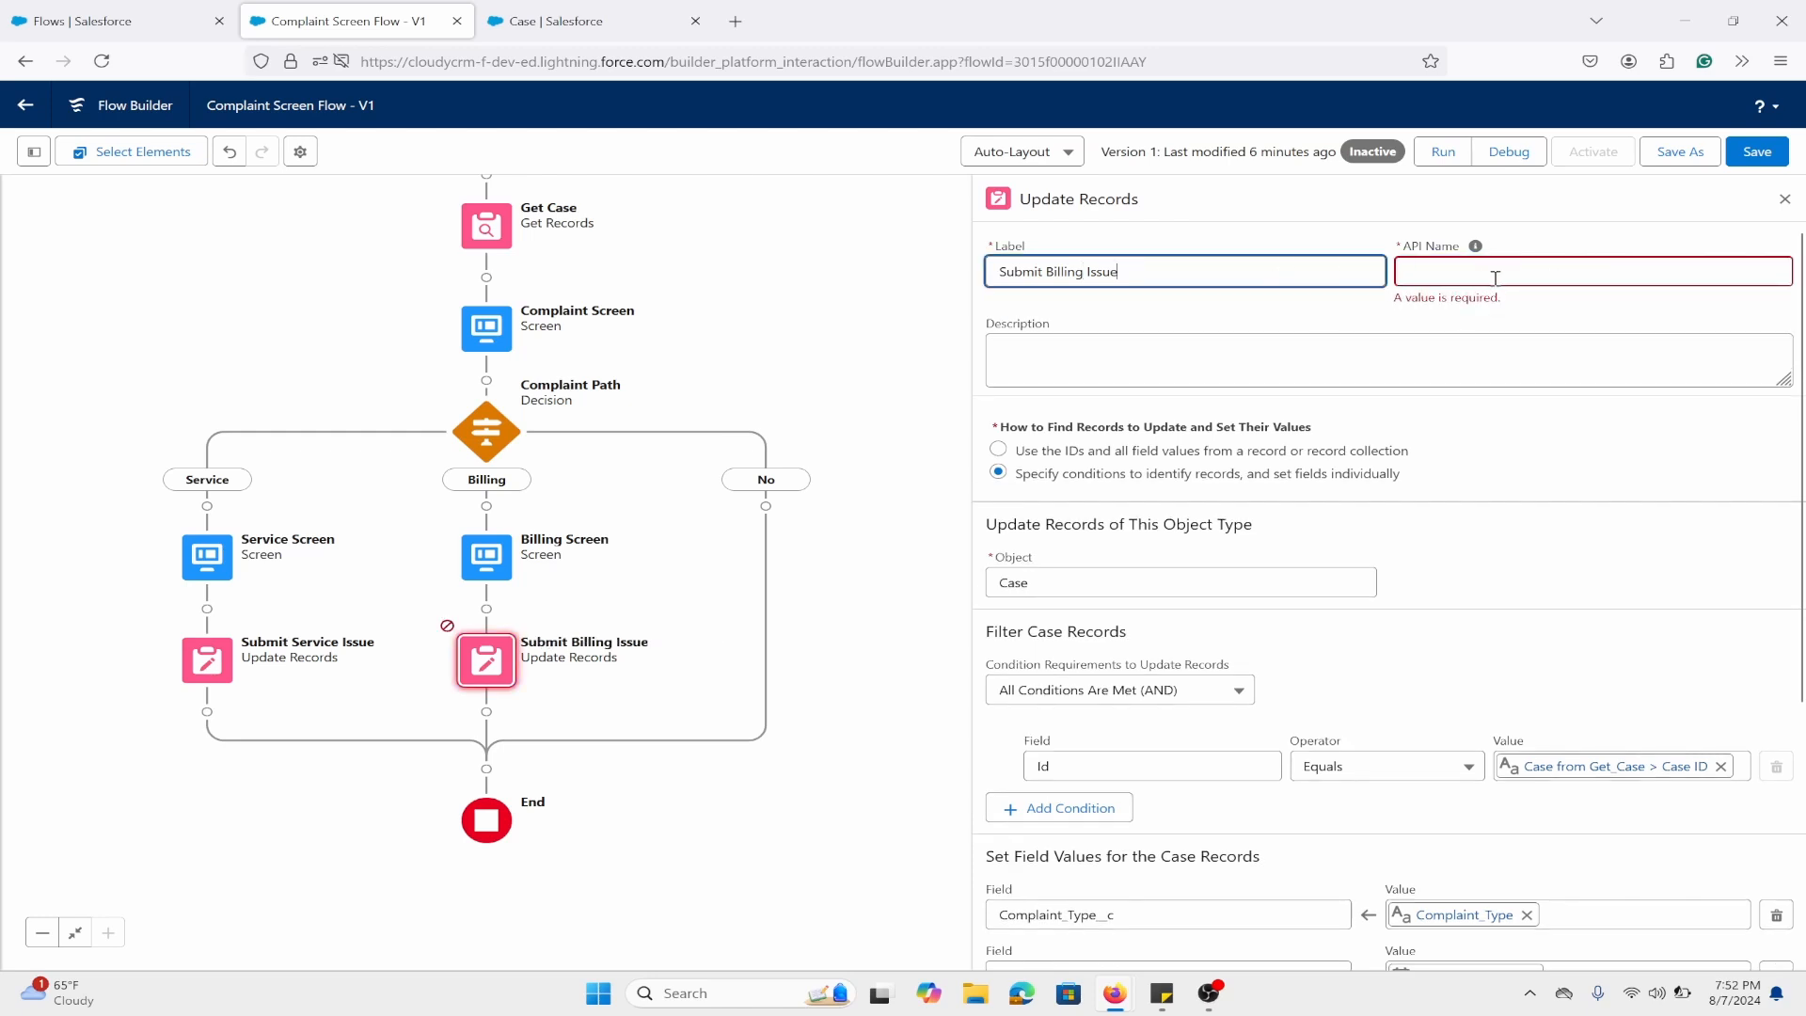
In the billing update, map Date_of_Incident__c to Billing_Date_of_Incident and Description_of_Issue__c to Billing_Description_of_Issue.
scroll(1251, 635, "down", 2)
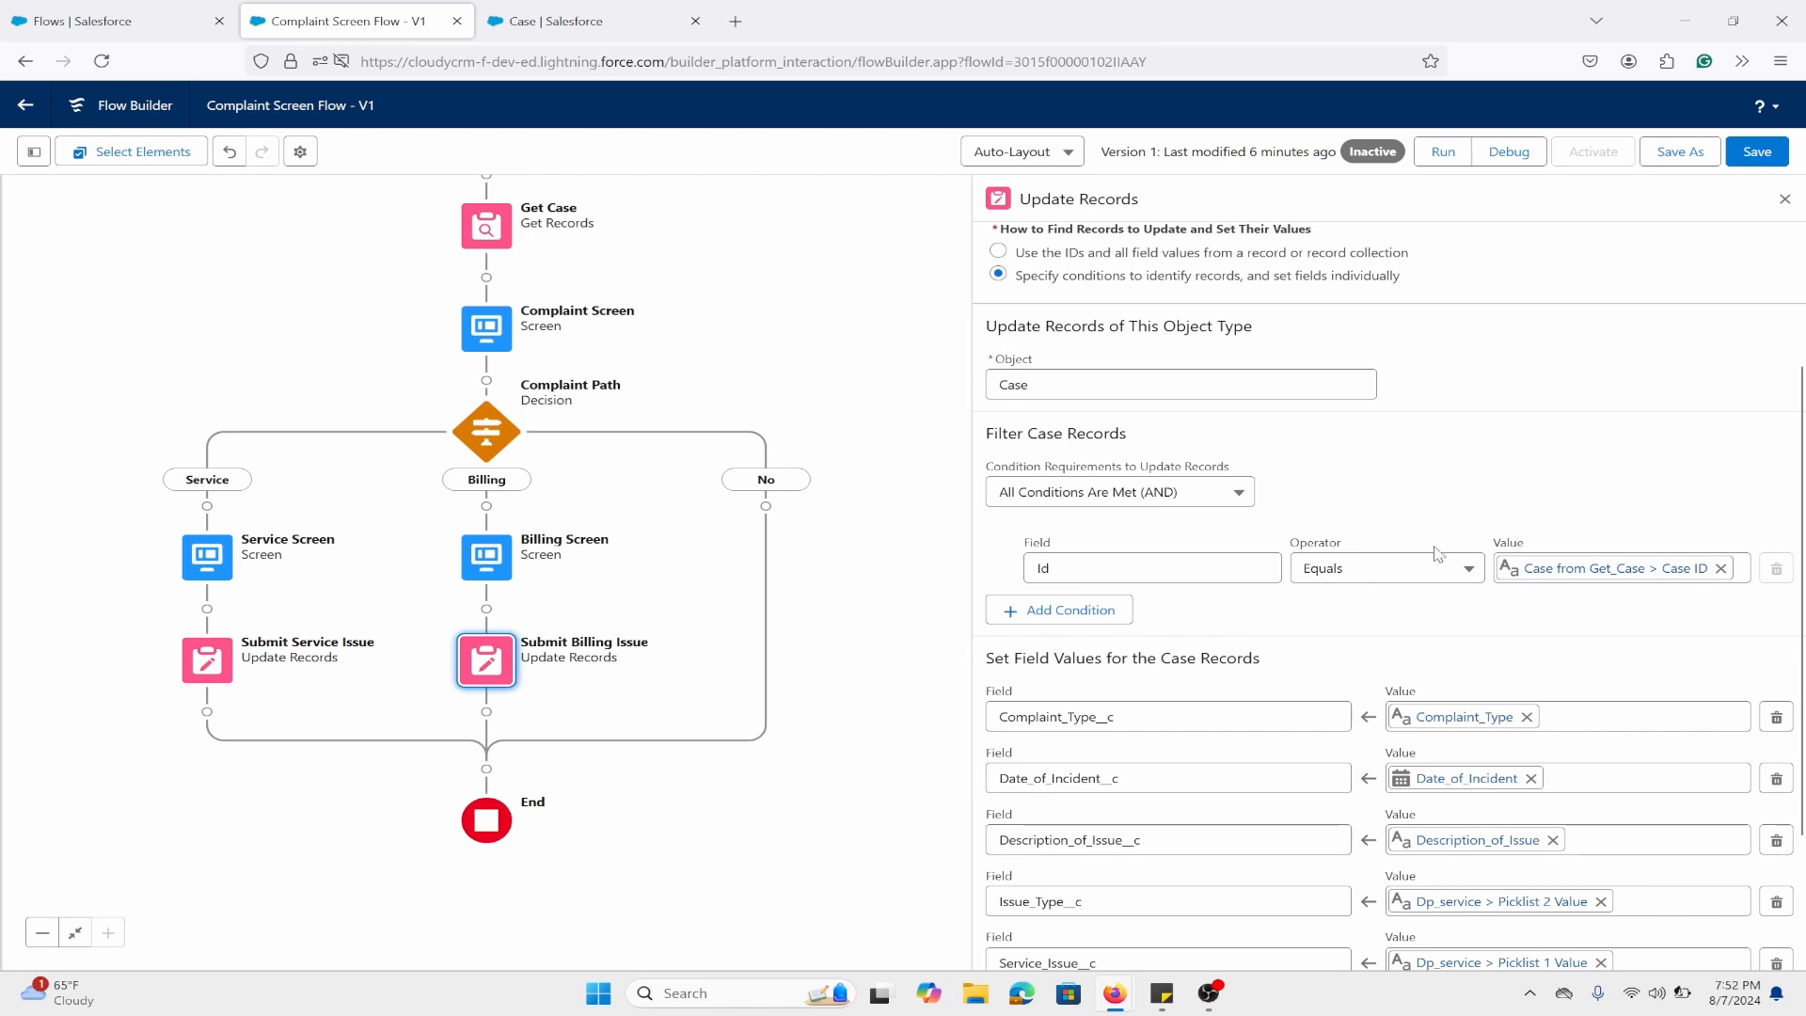
scroll(1281, 563, "down", 2)
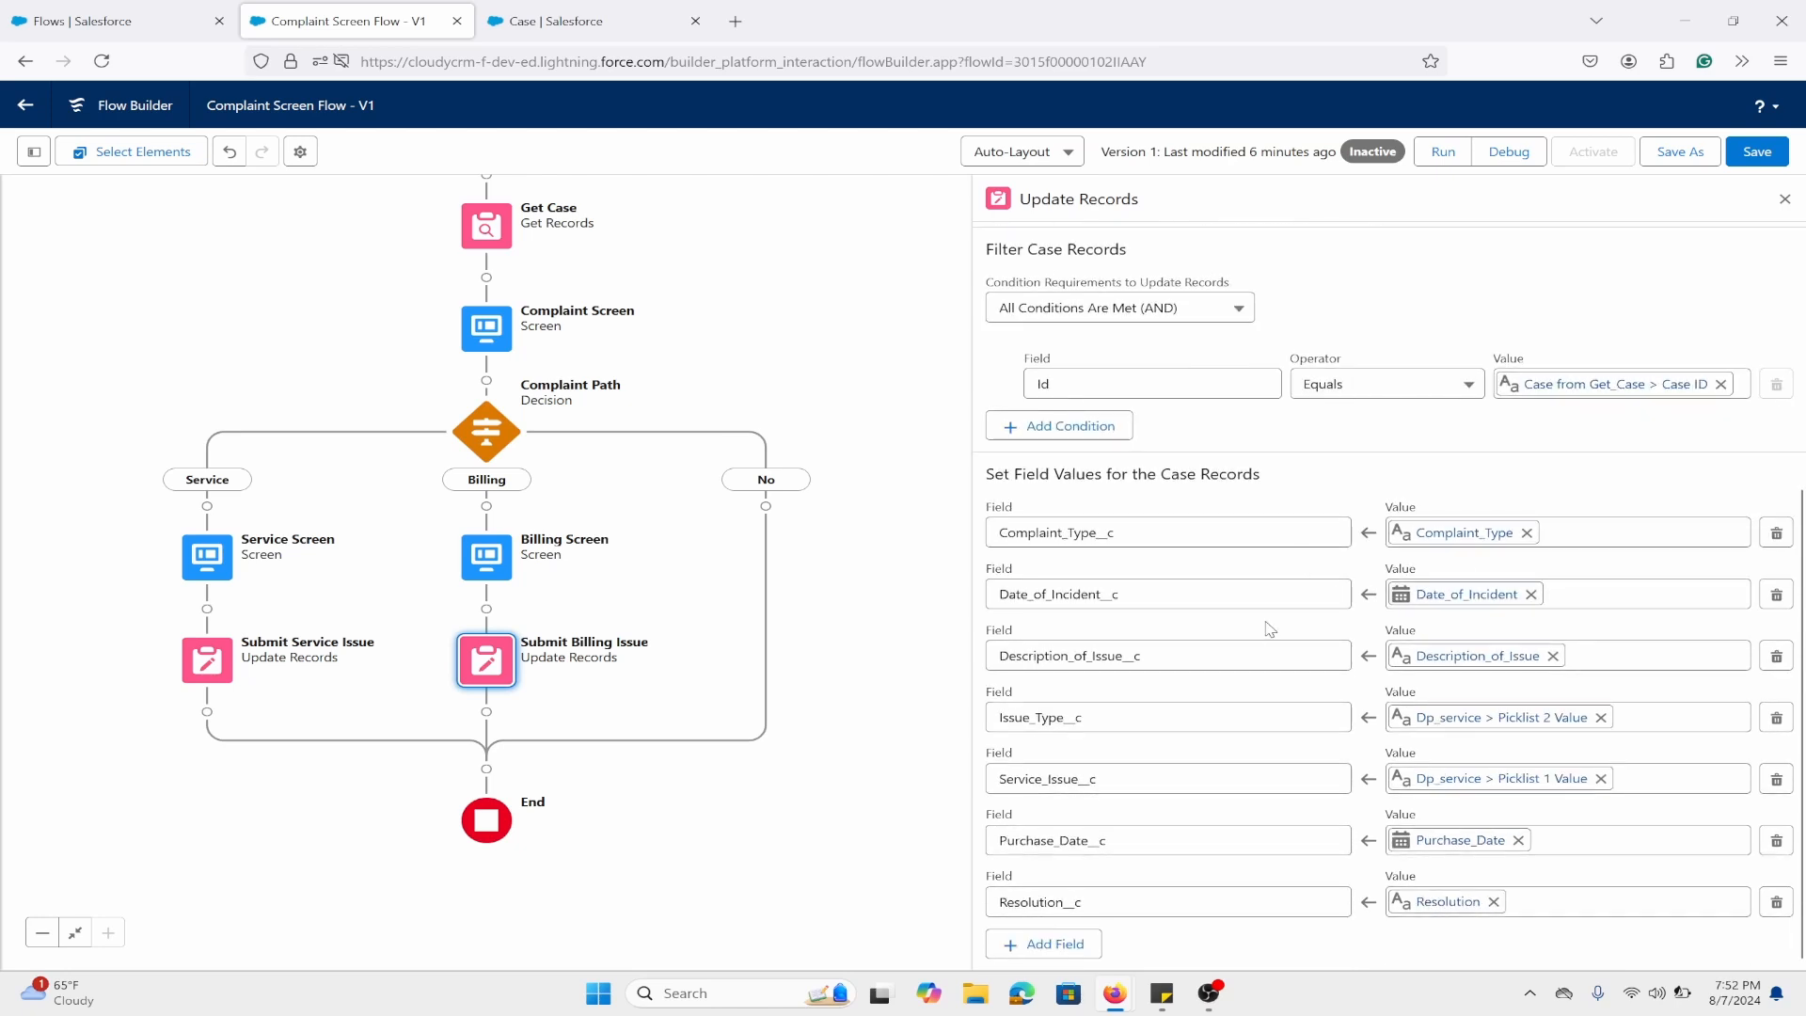
left_click(1530, 595)
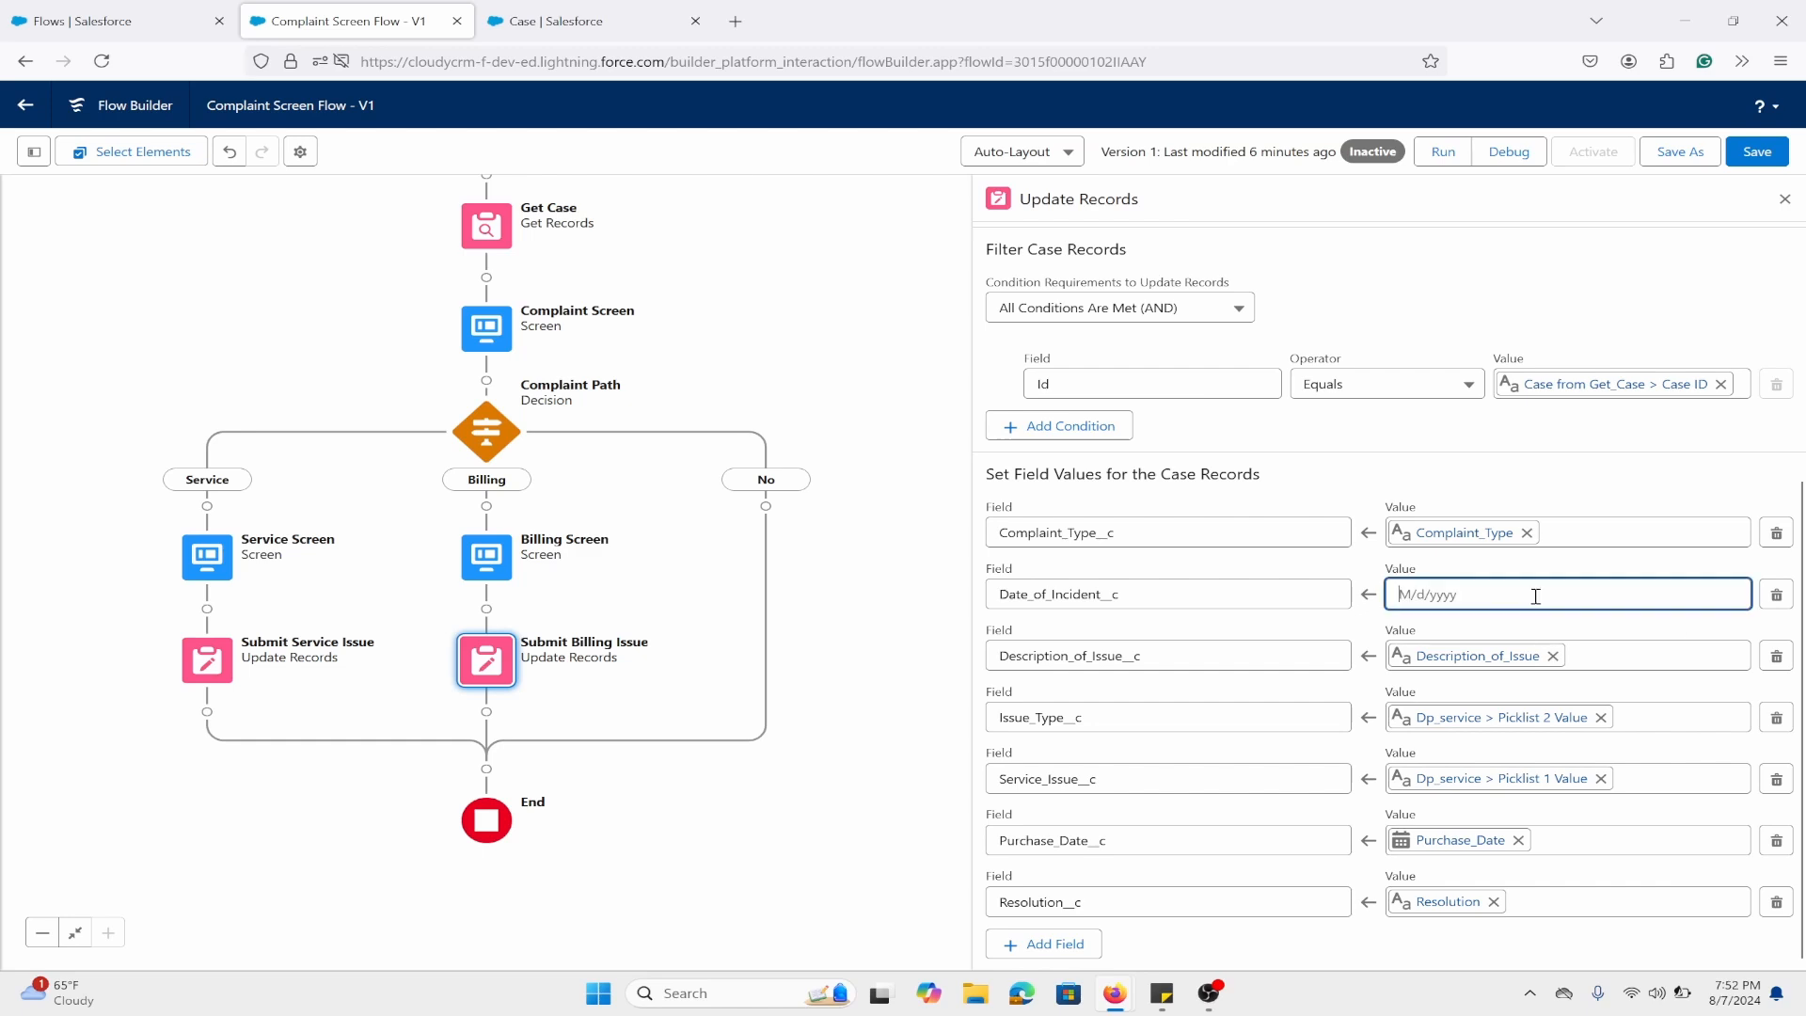
scroll(1590, 752, "down", 2)
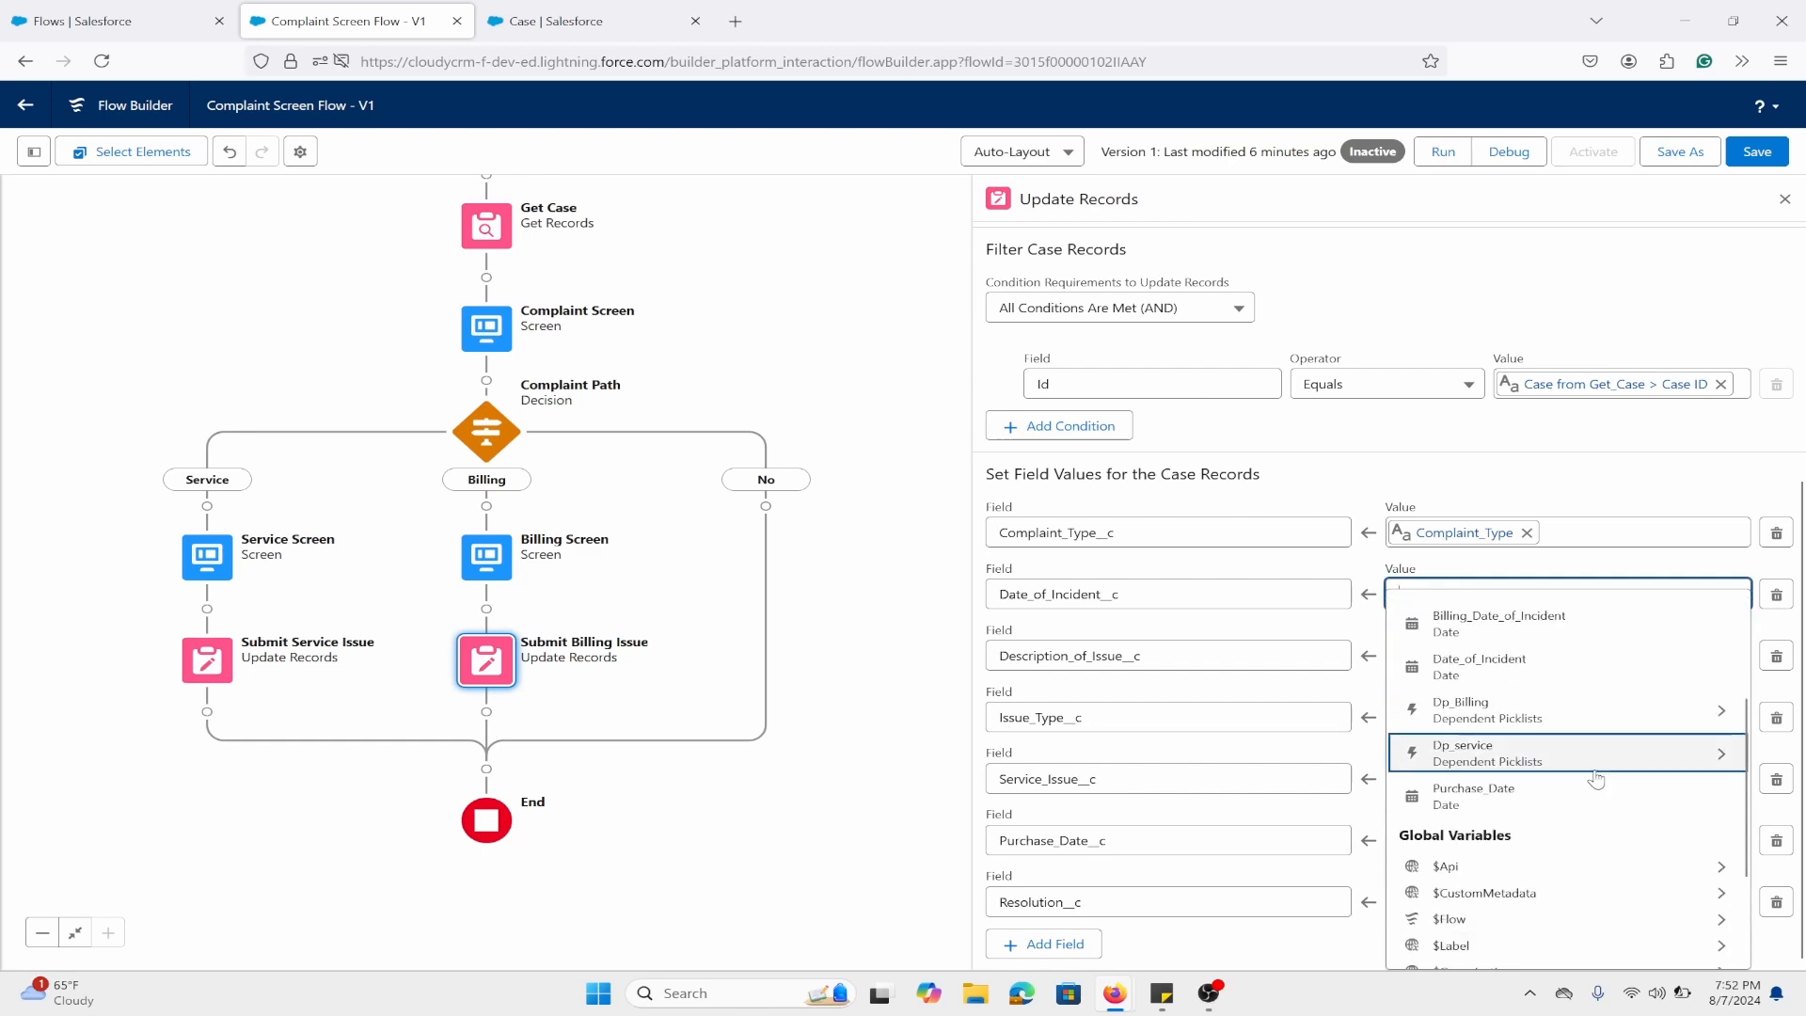
left_click(1528, 623)
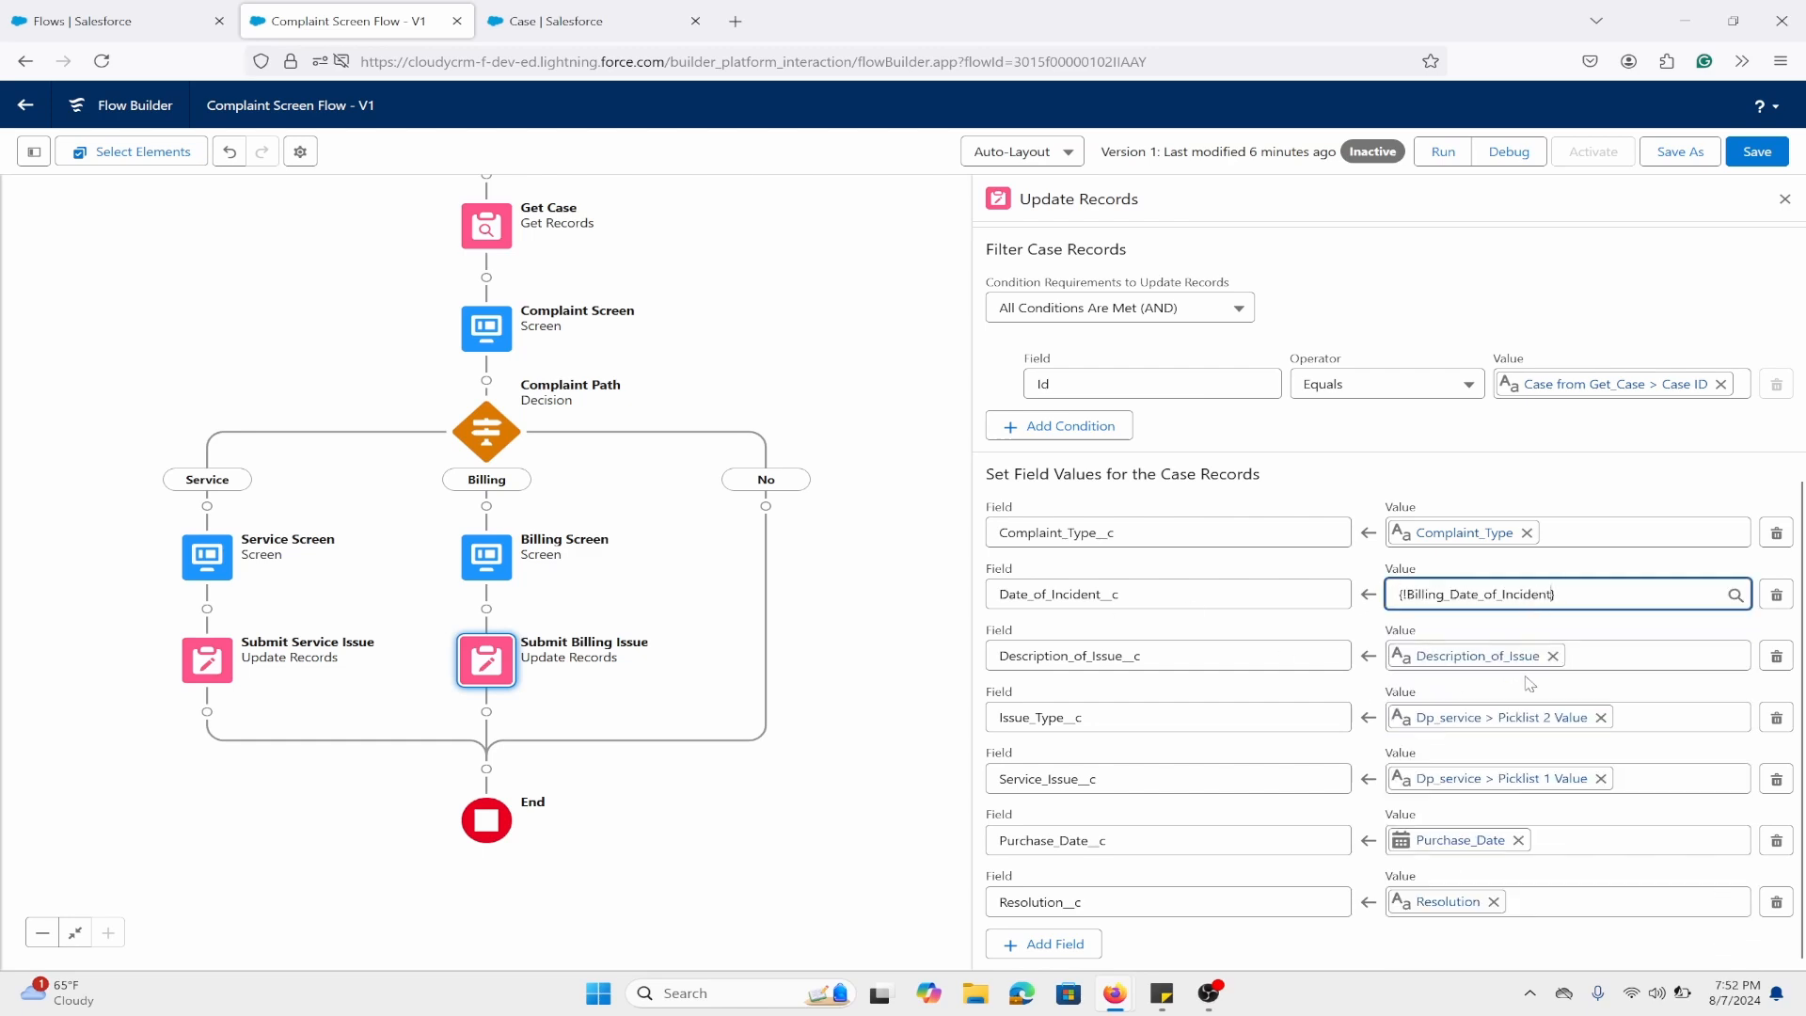
left_click(1553, 658)
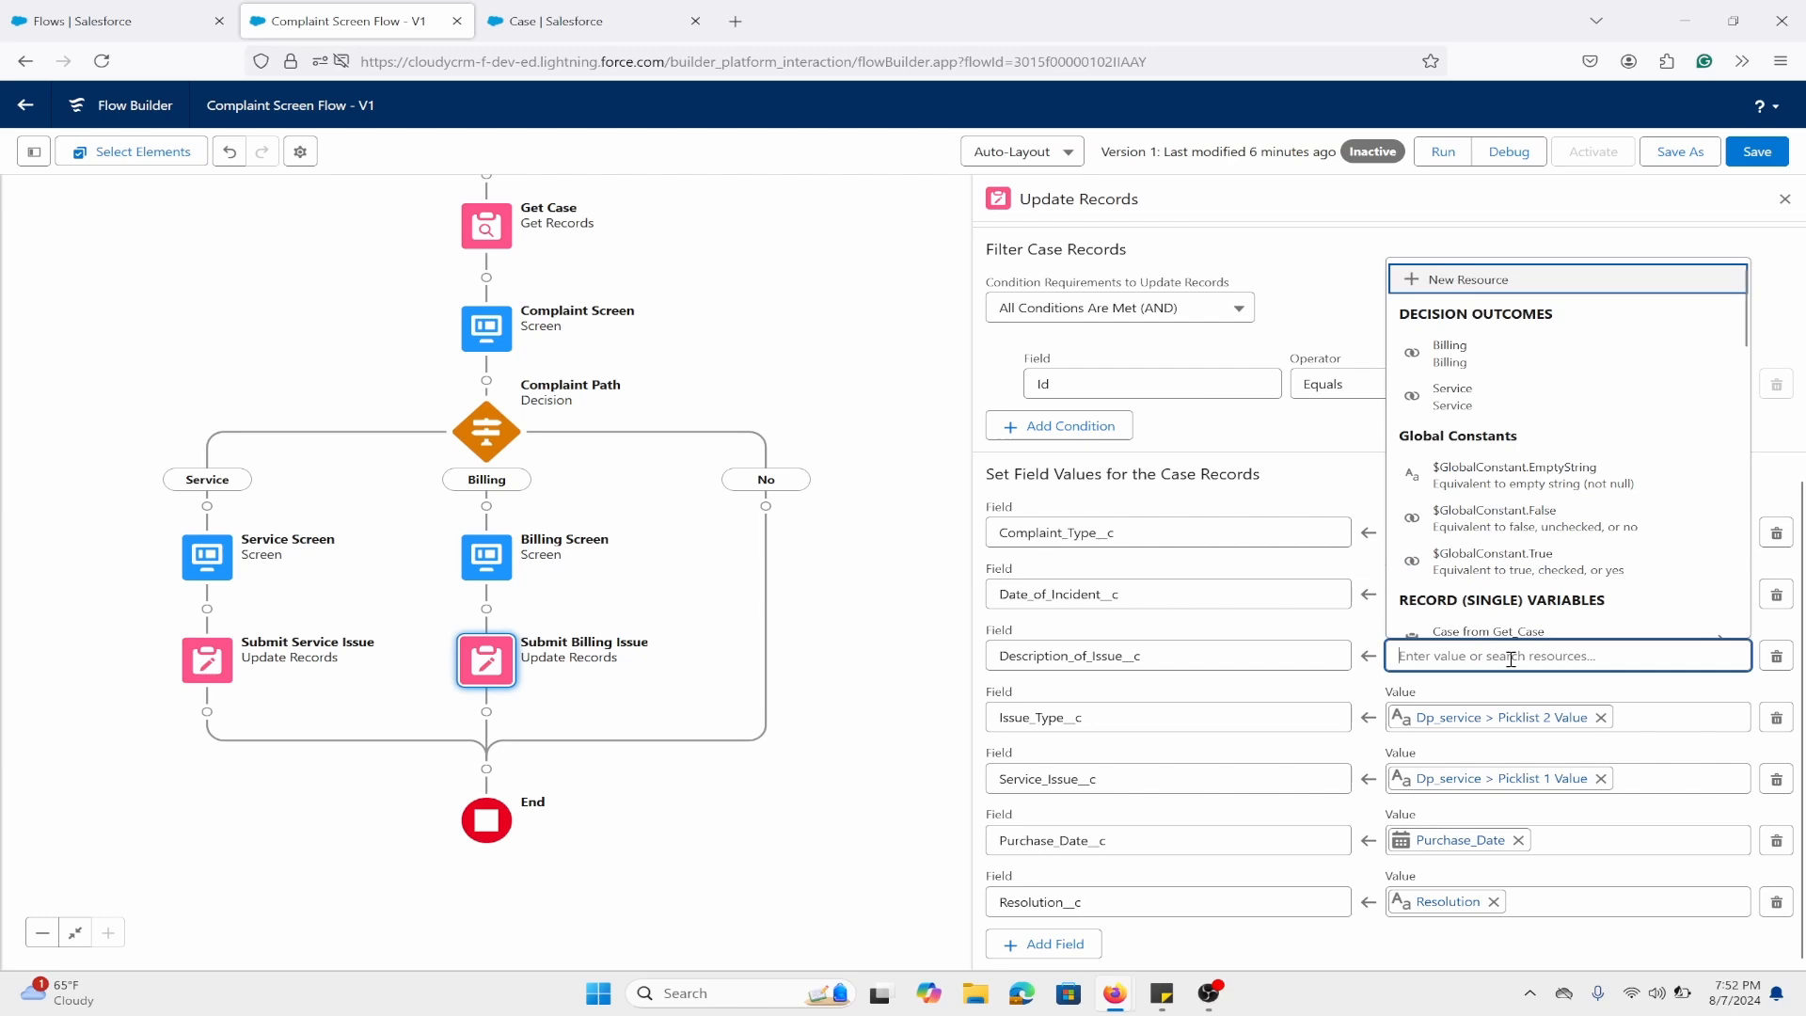
type("bi")
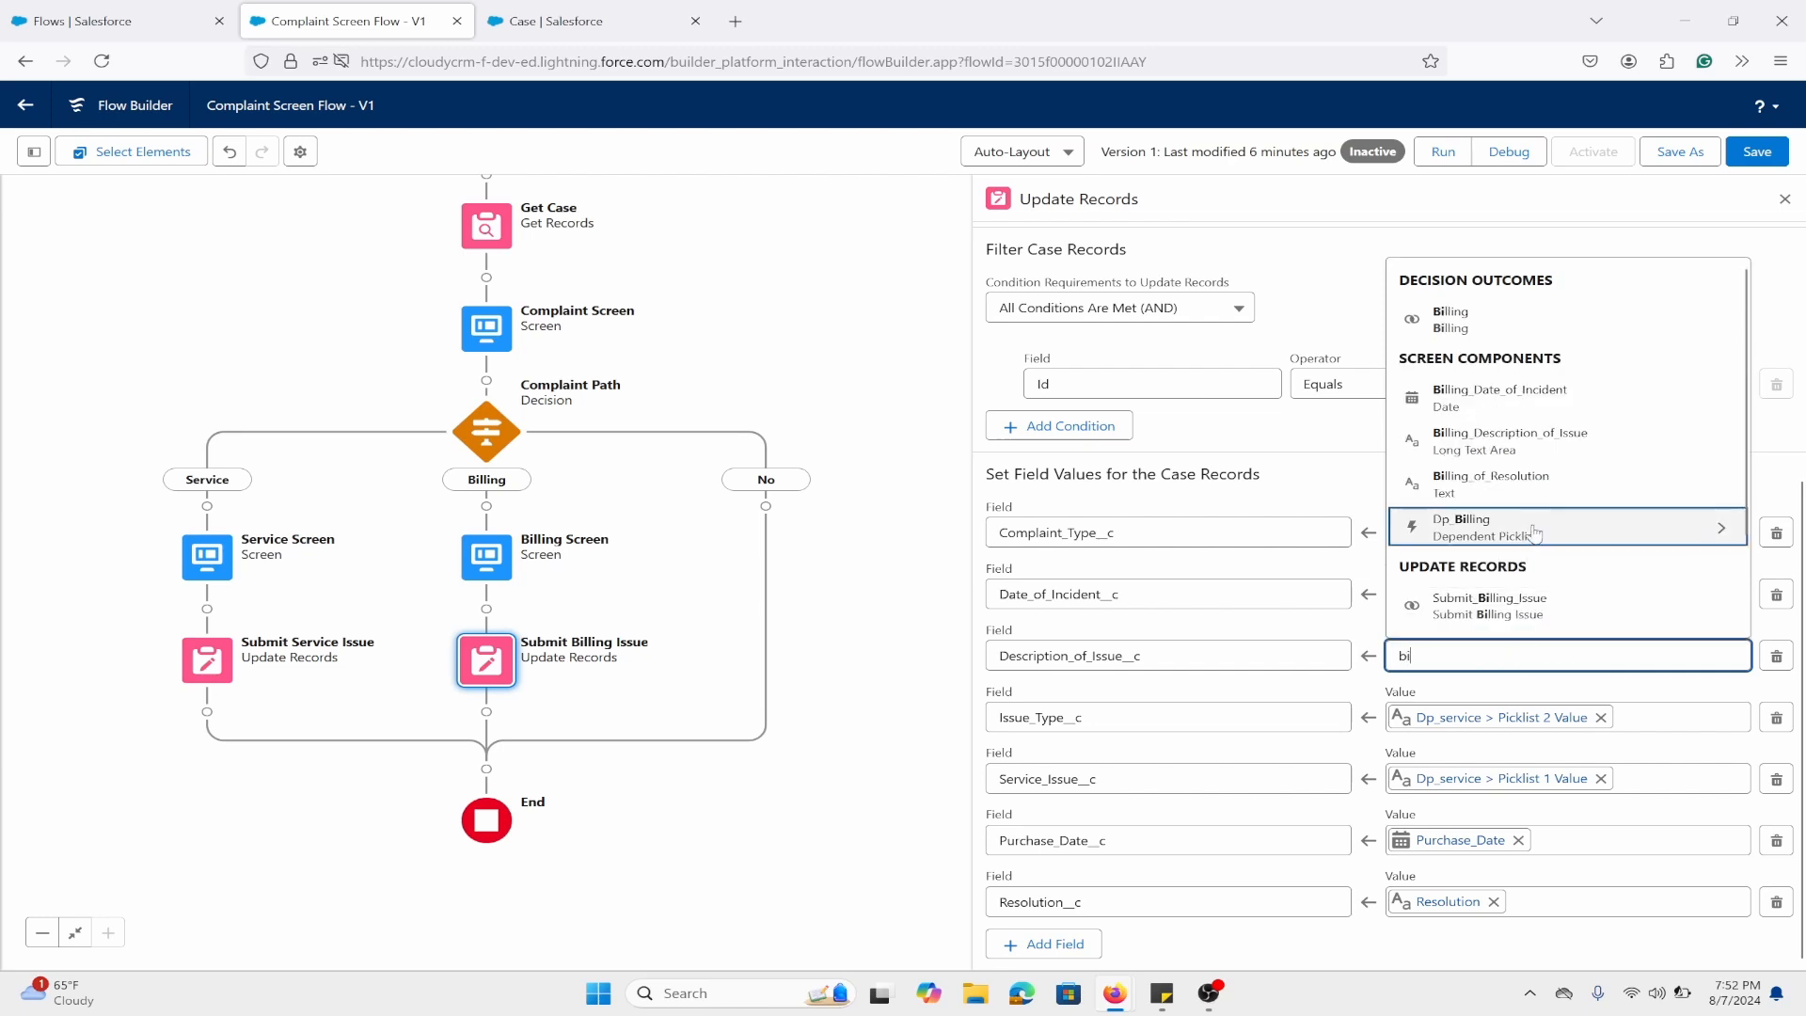
left_click(1533, 458)
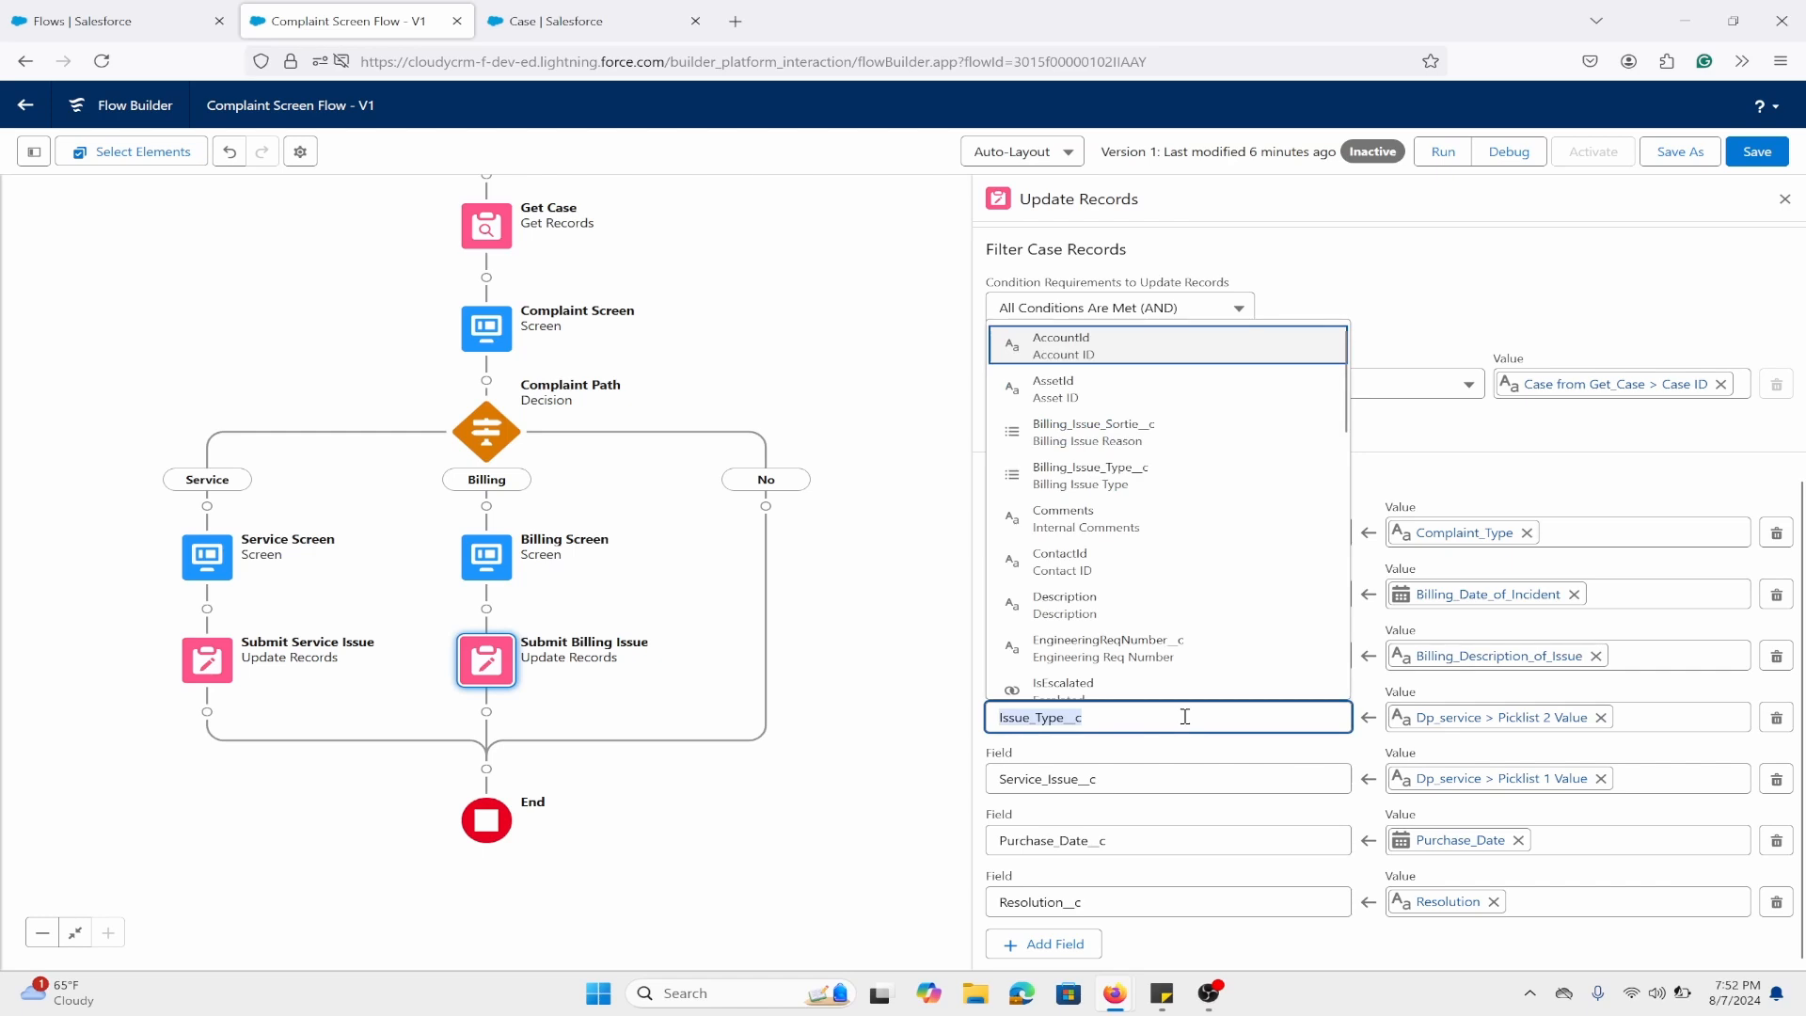
Replace the Issue_Type__c field with Billing_Issue_Sortie__c and set its value to Dp_Billing > Picklist 1 Value.
key("BackSpace")
type("bill")
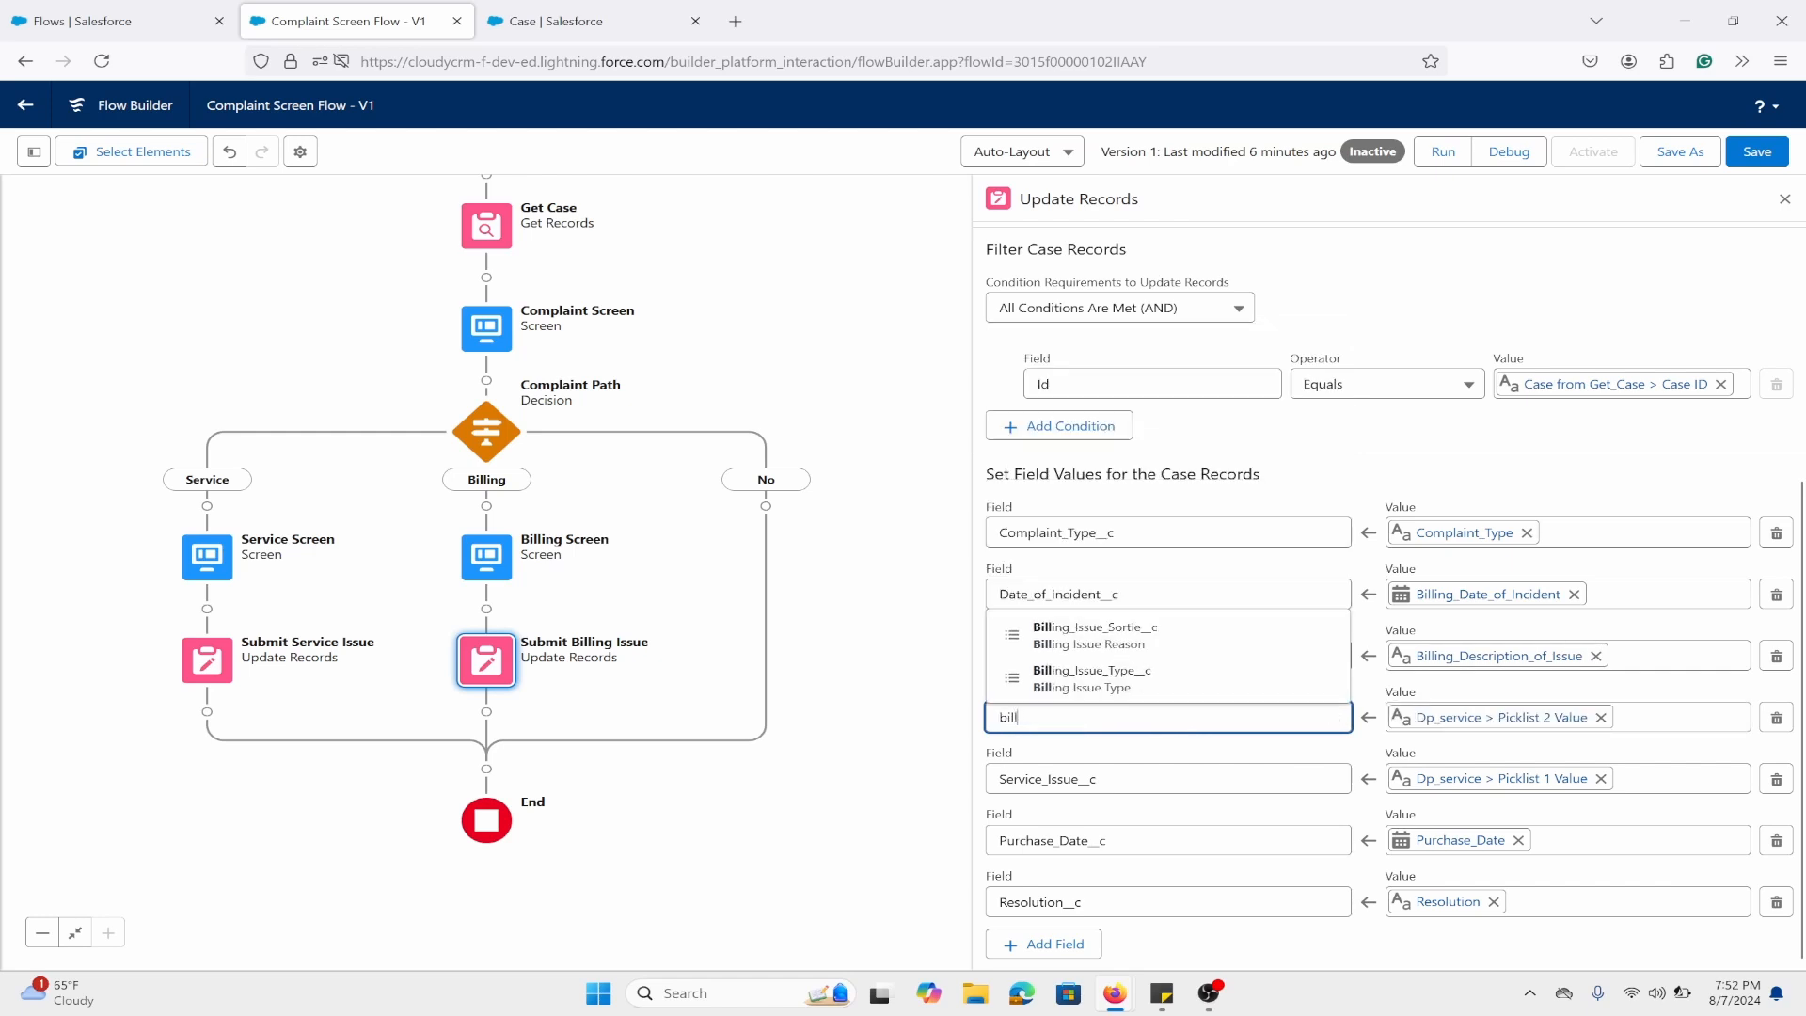
left_click(1189, 636)
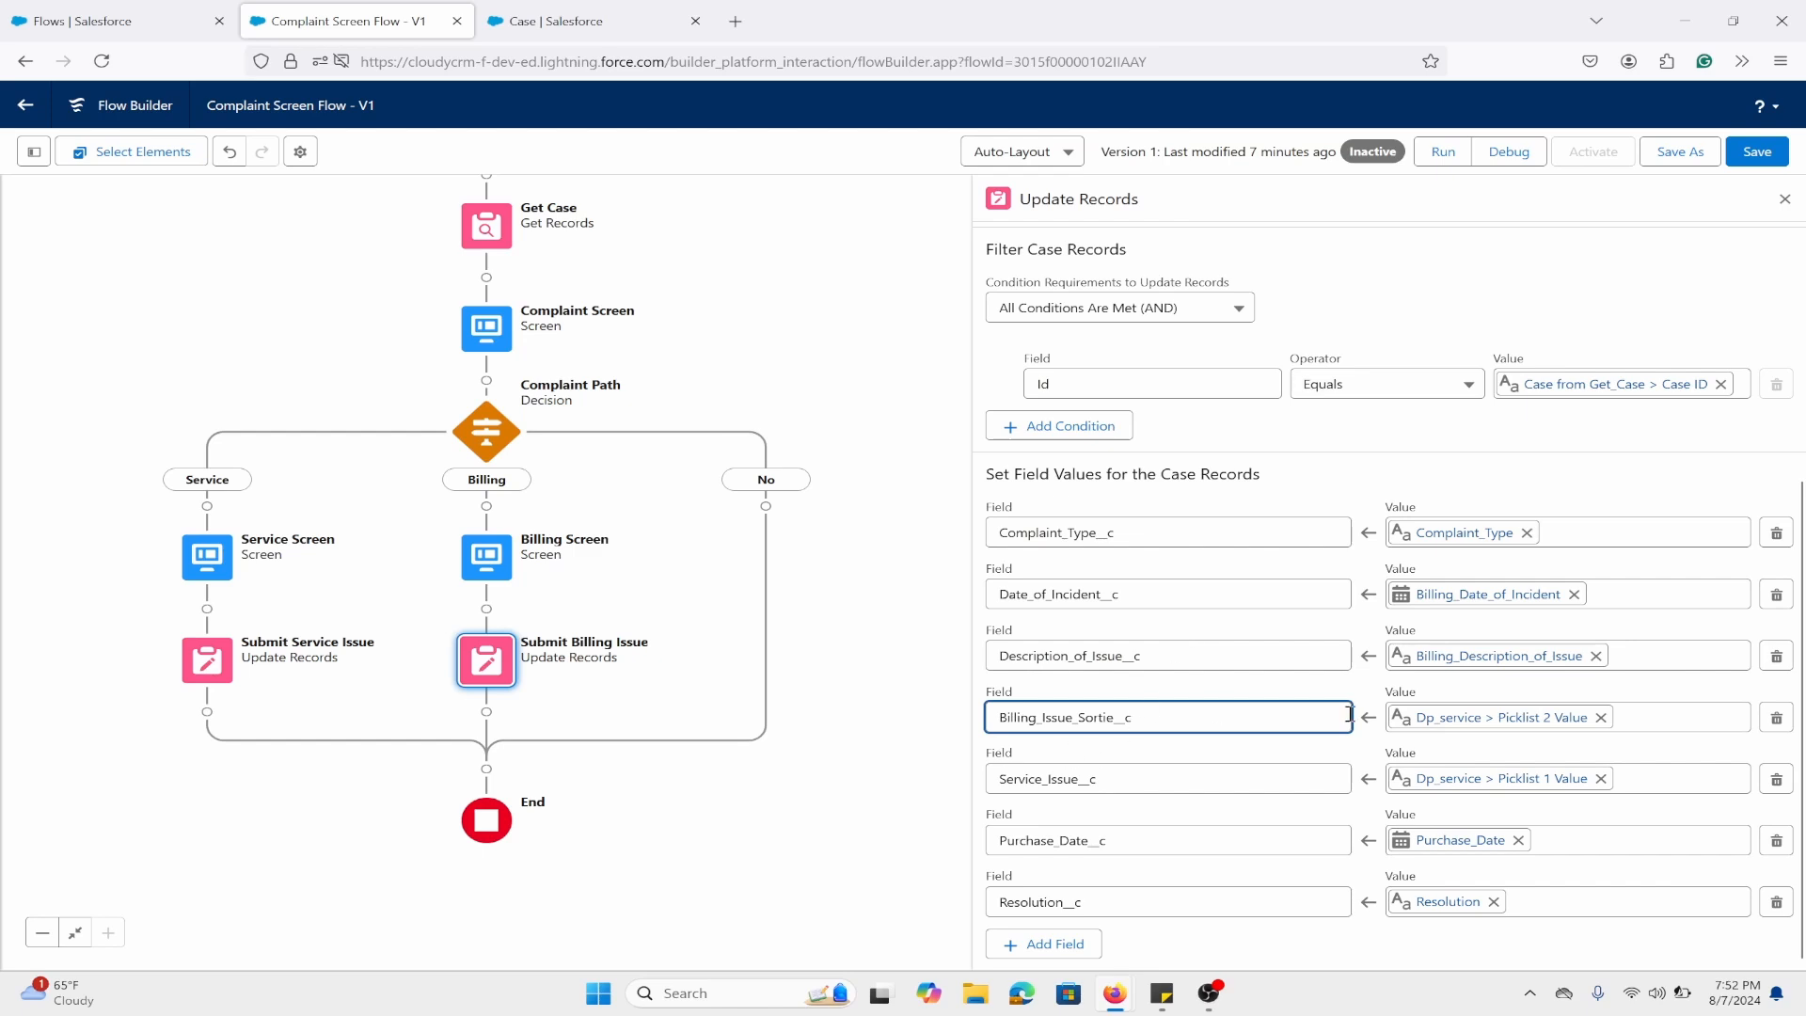
left_click(1600, 719)
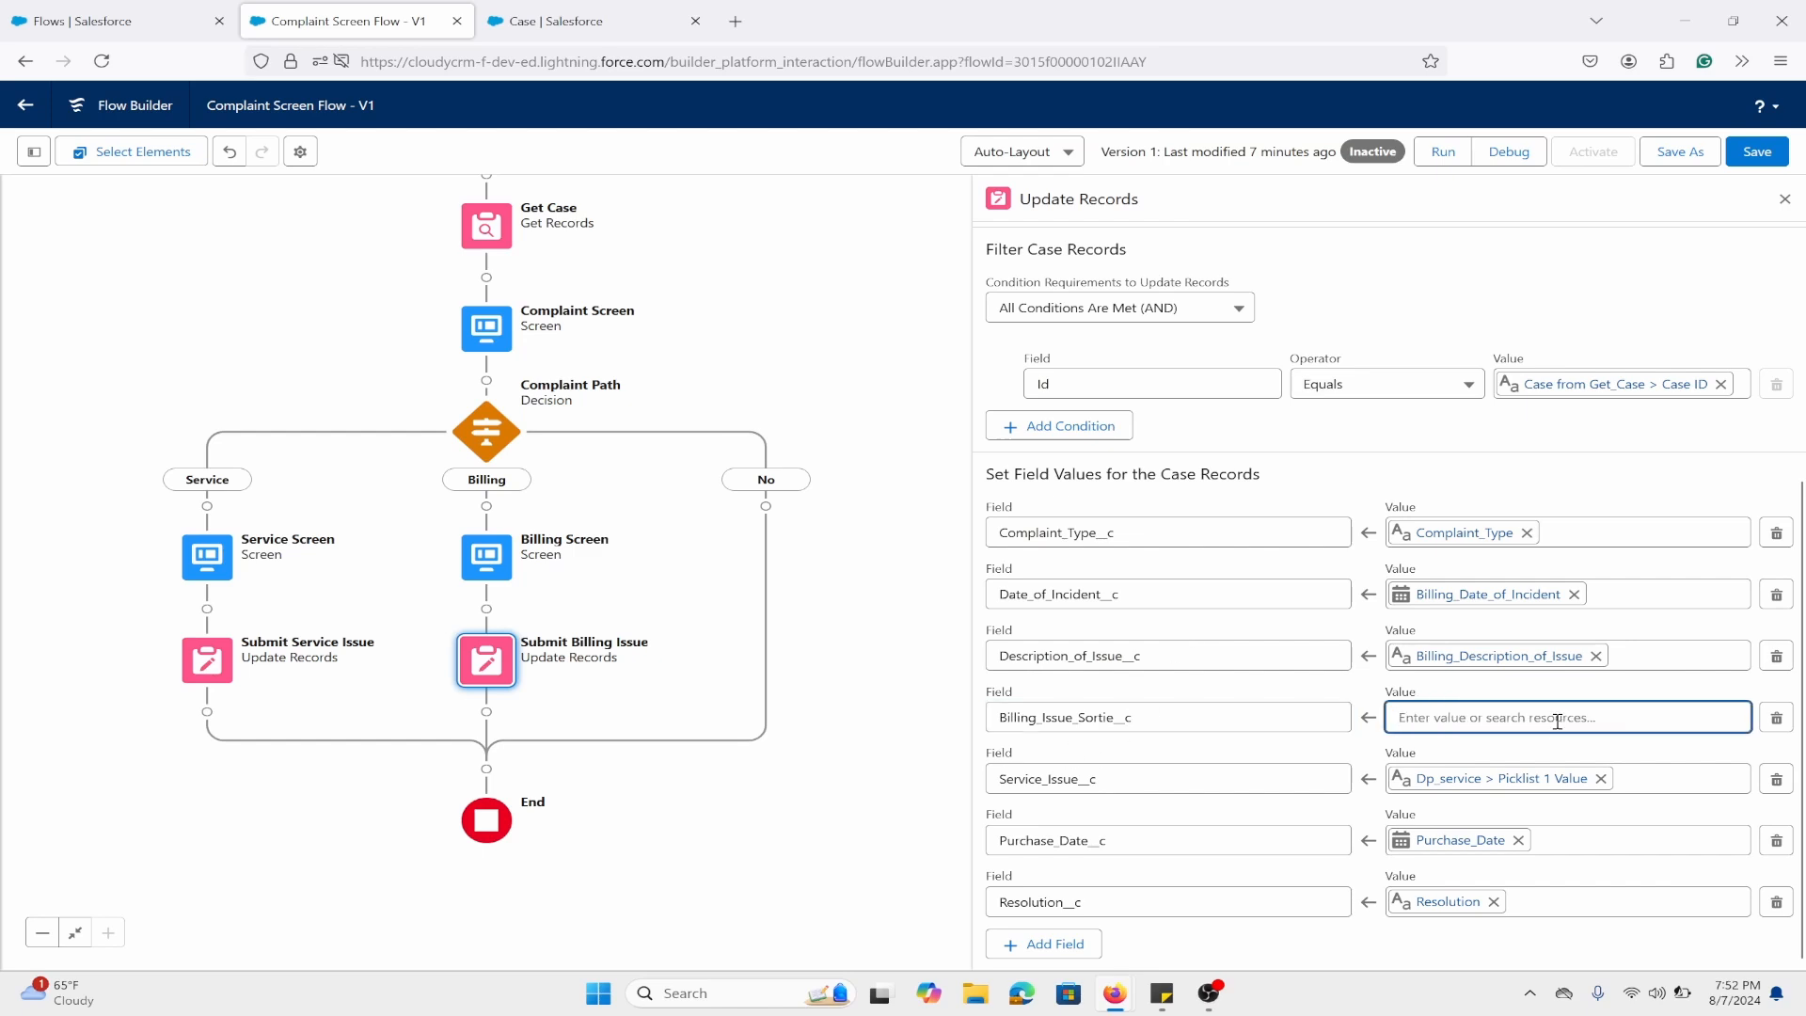
type("bi")
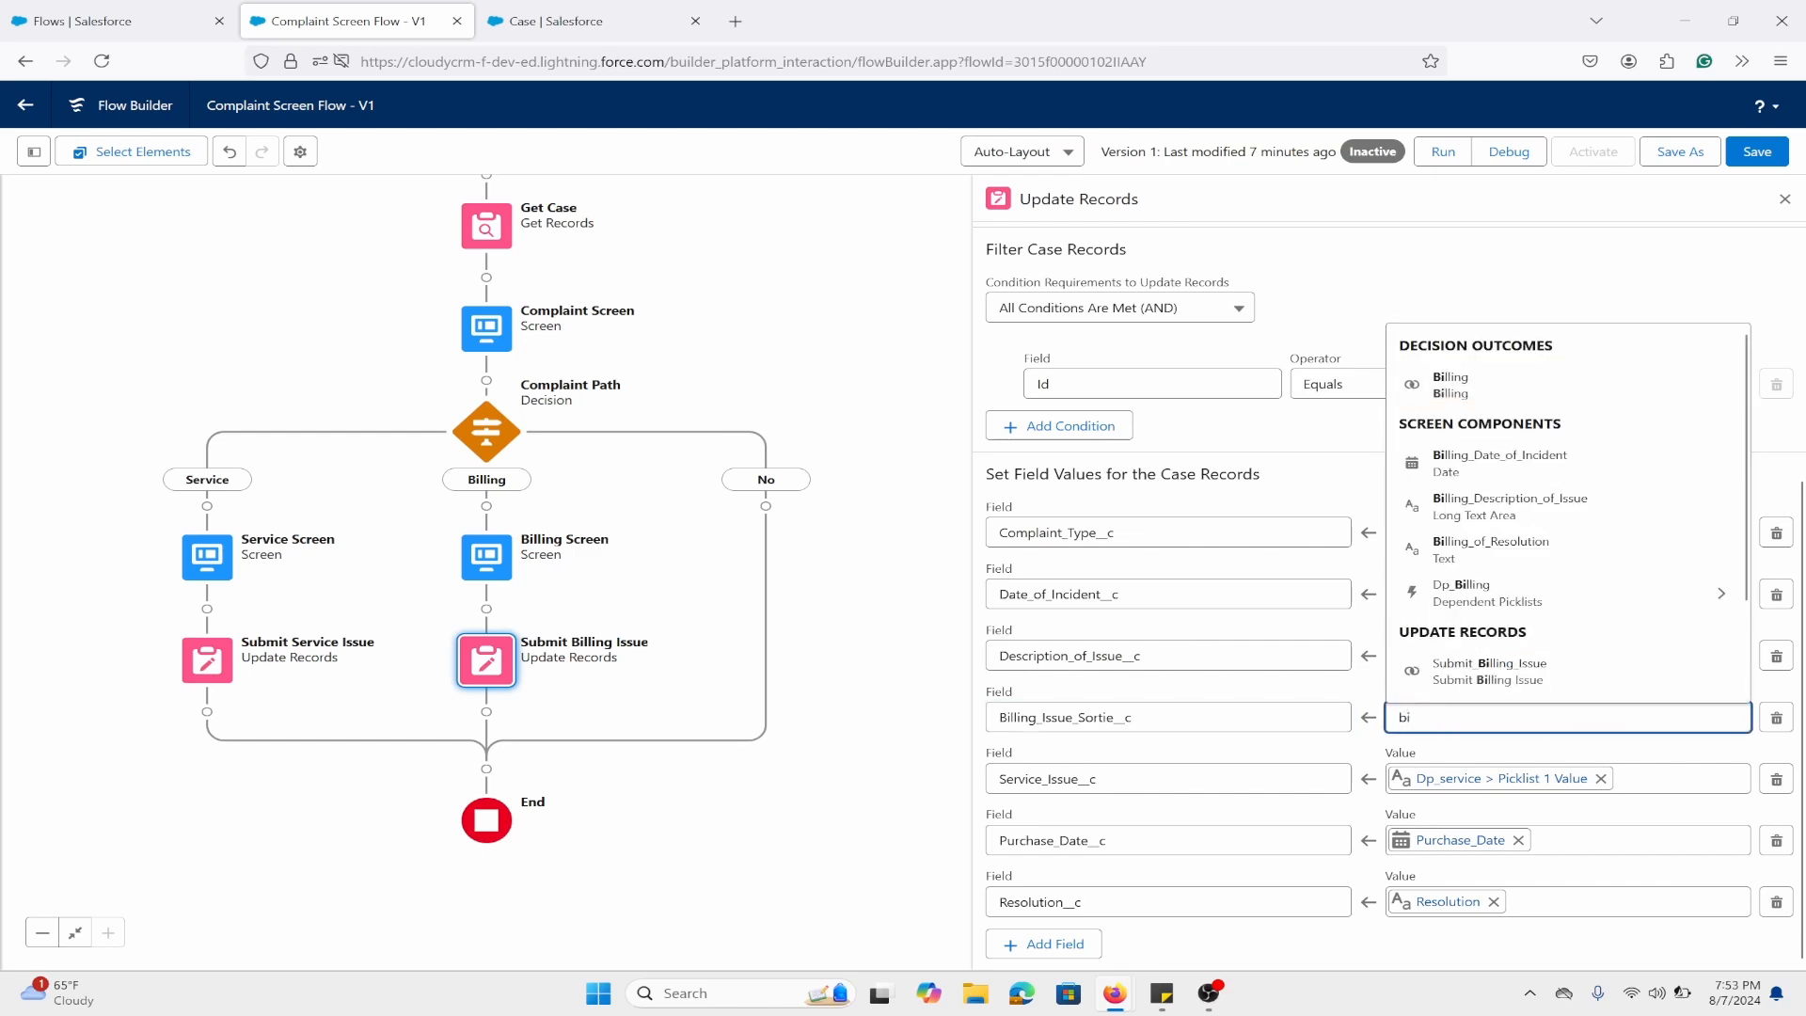
left_click(1503, 592)
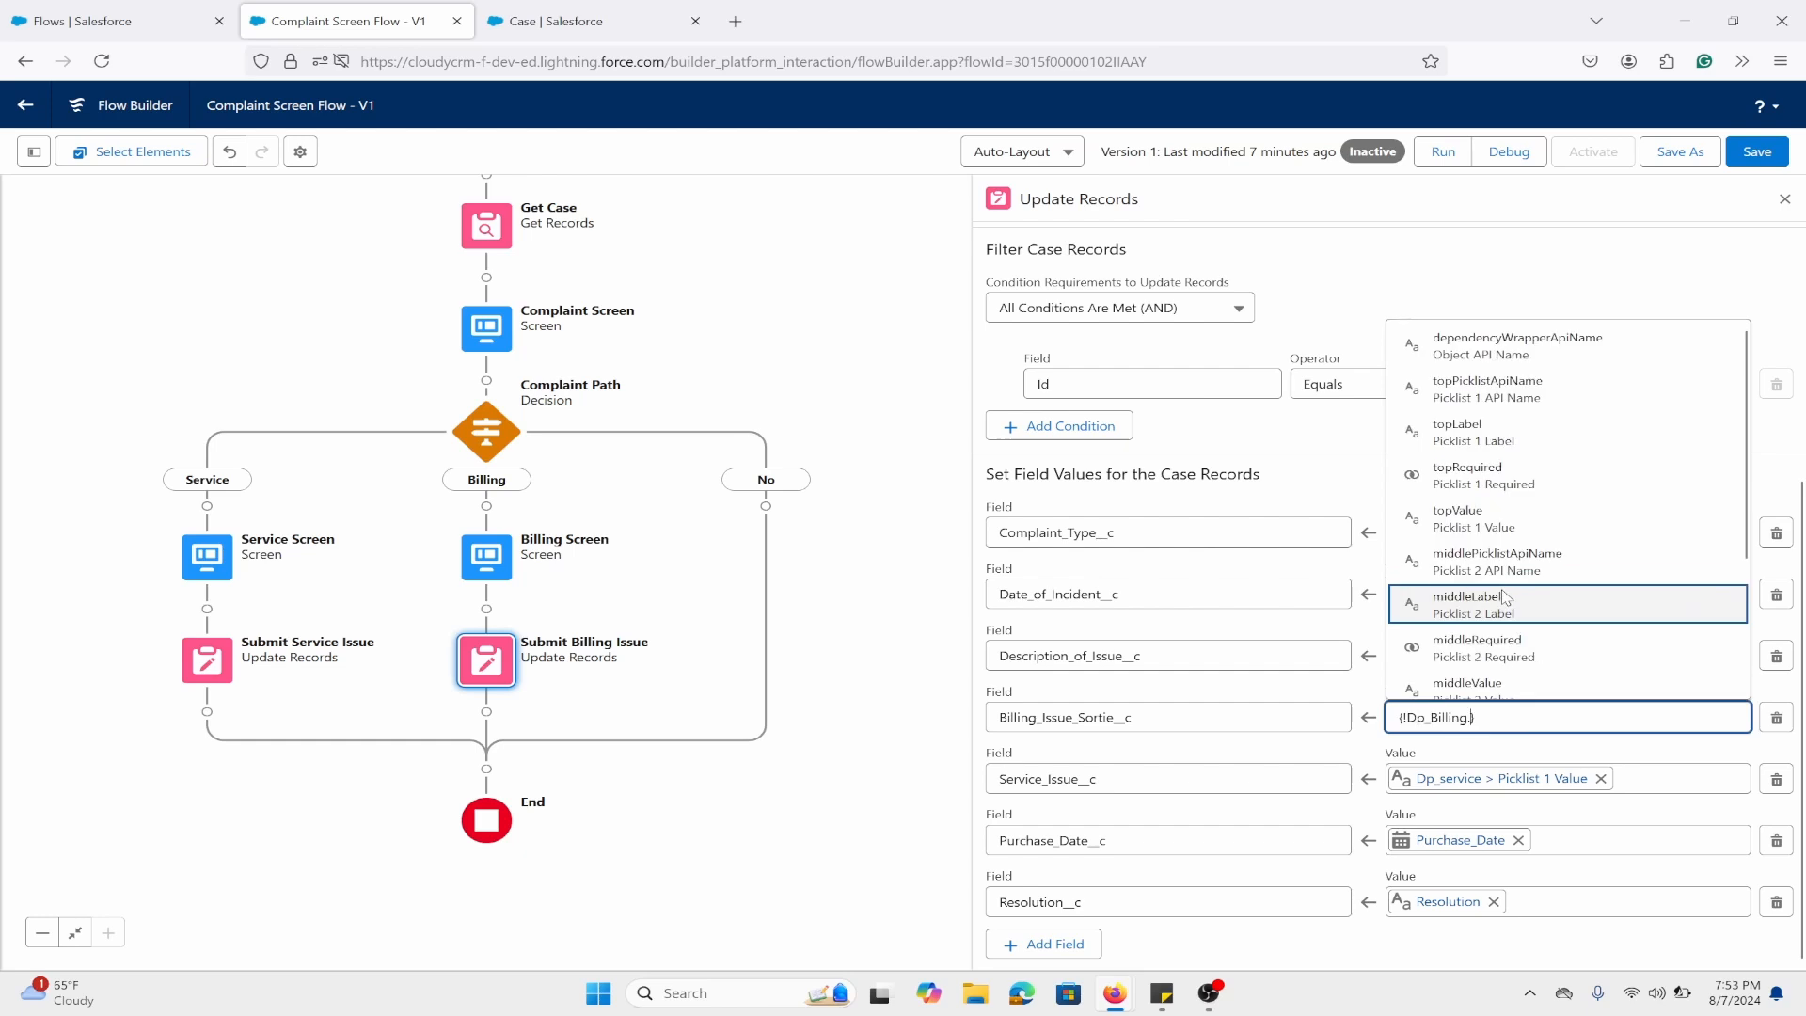
left_click(1537, 532)
Replace the Service_Issue__c field with Billing_Issue_Type__c and set its value to Dp_Billing > Picklist 2 Value.
left_click(1172, 780)
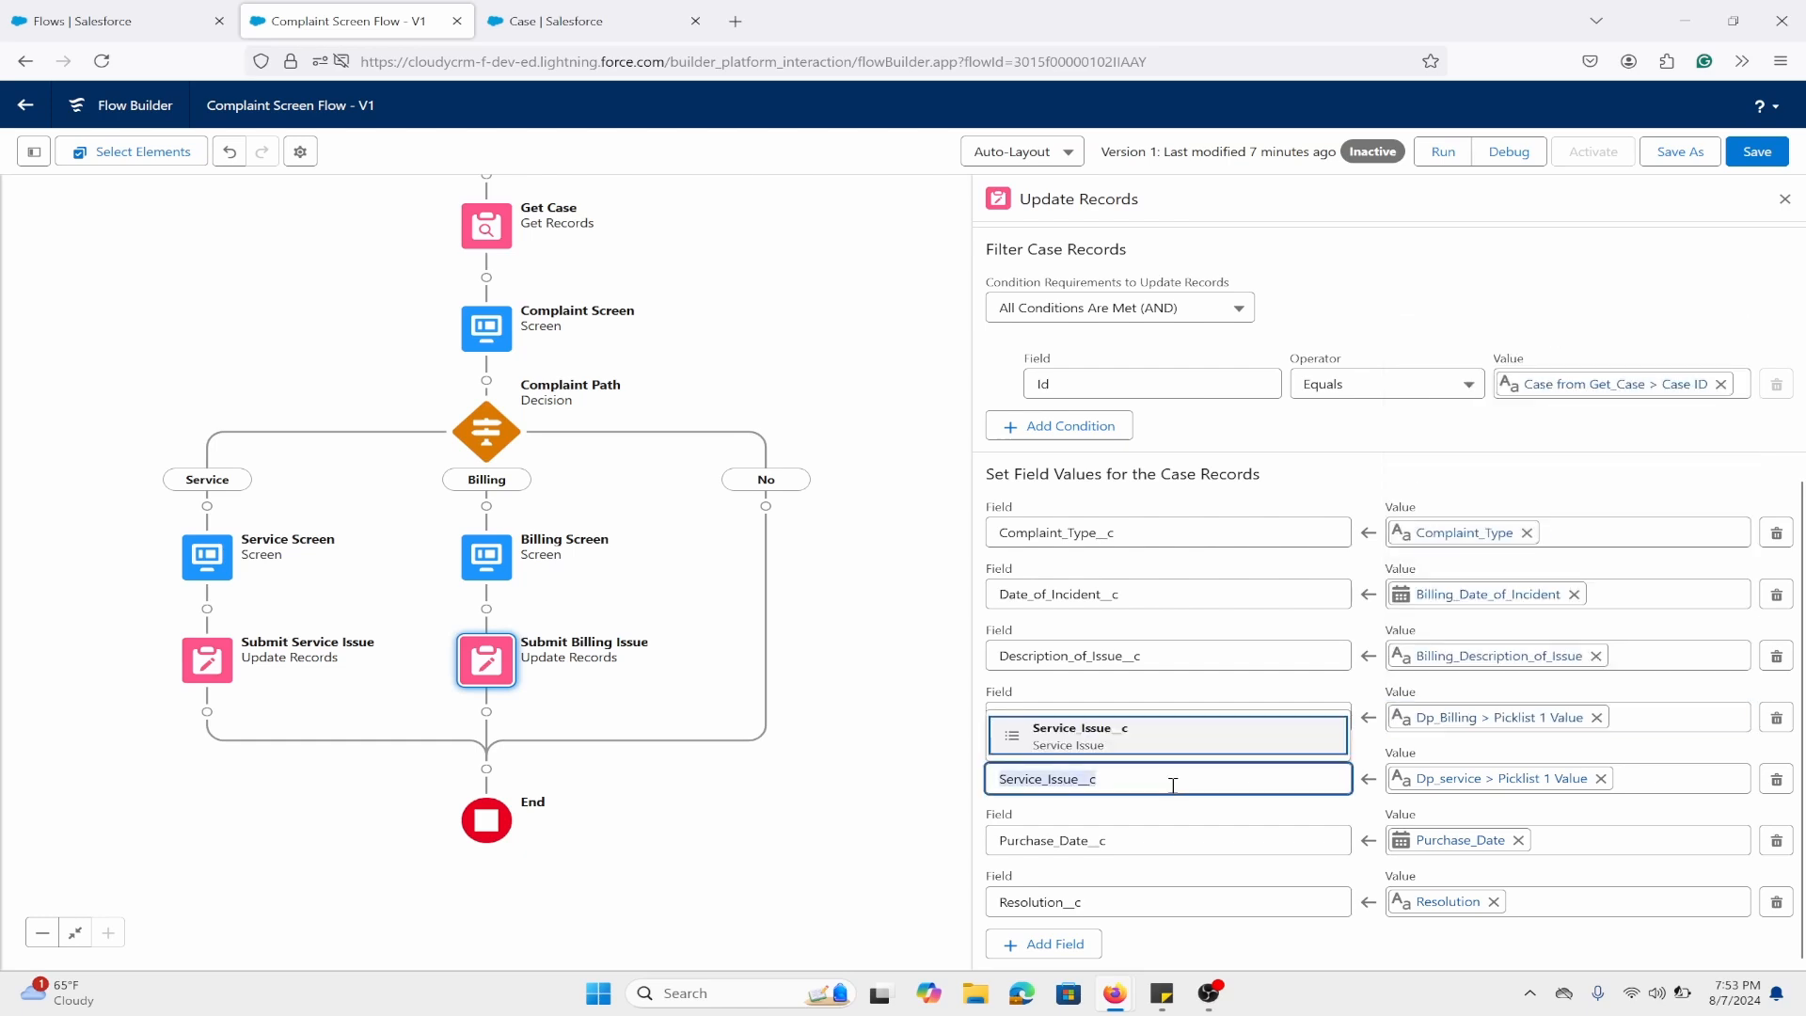
type("bill")
left_click(1177, 749)
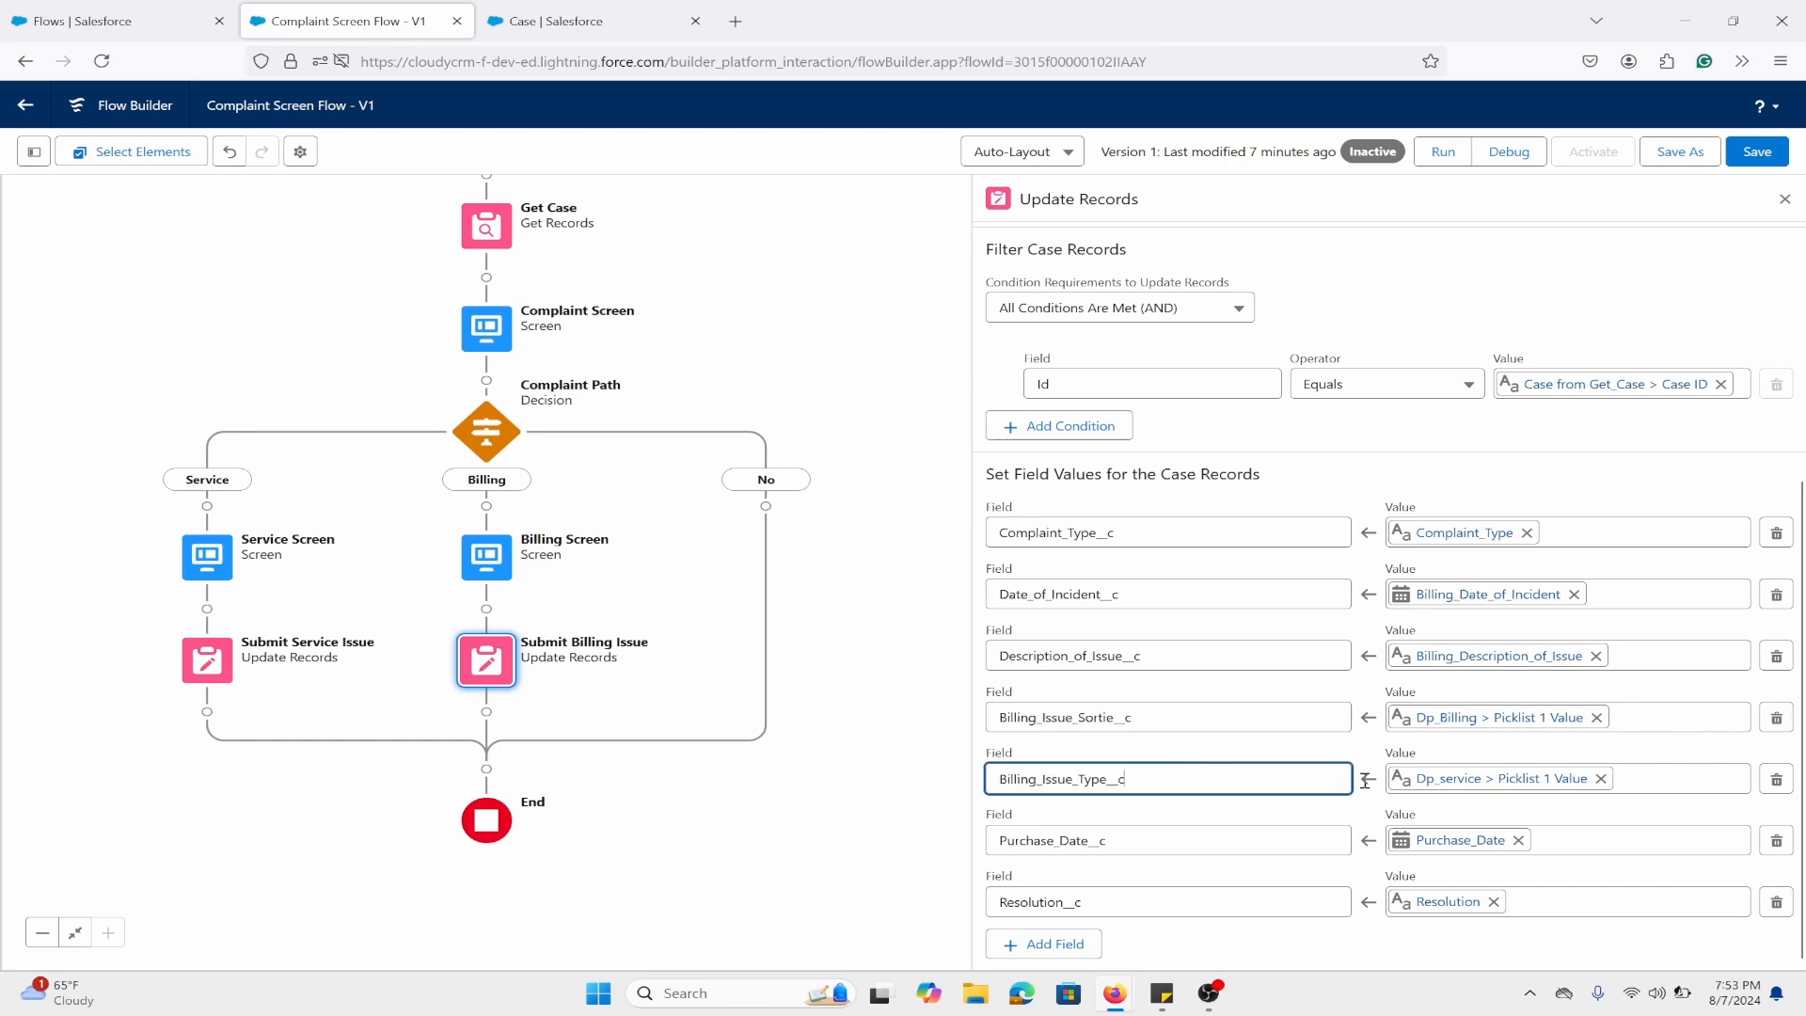
left_click(1599, 779)
left_click(1592, 780)
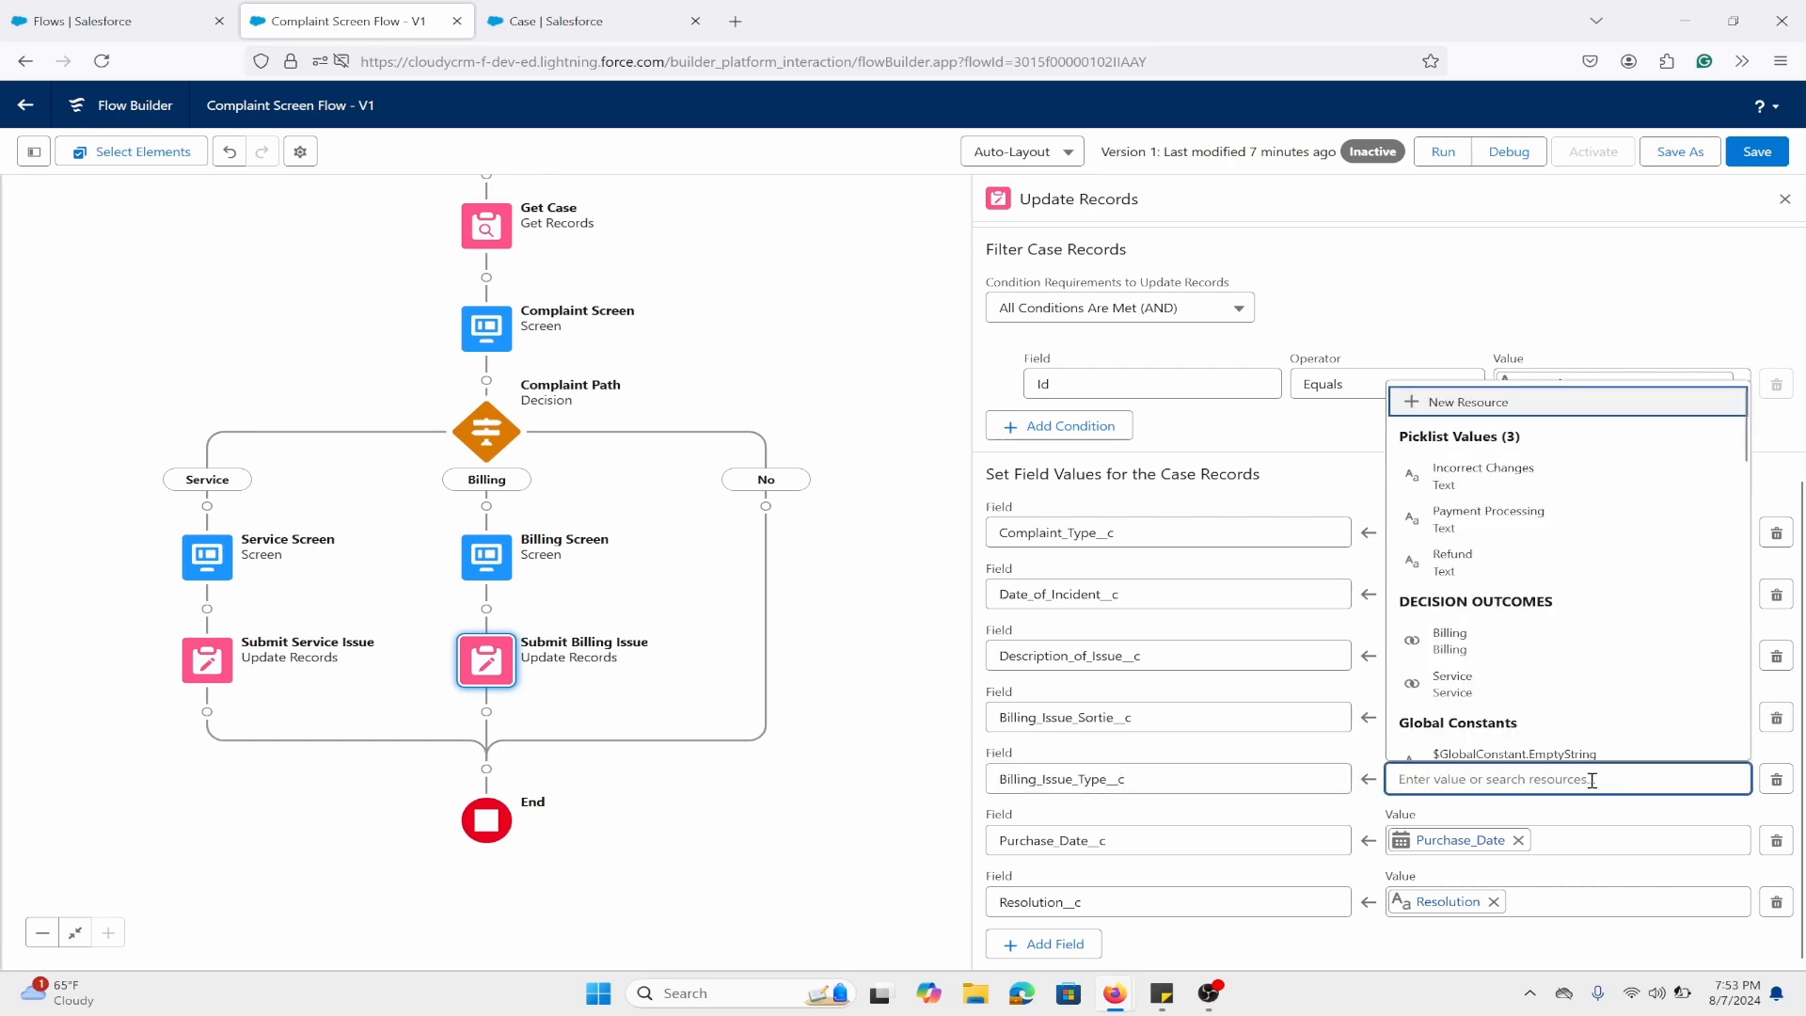
scroll(1580, 748, "down", 3)
left_click(1545, 752)
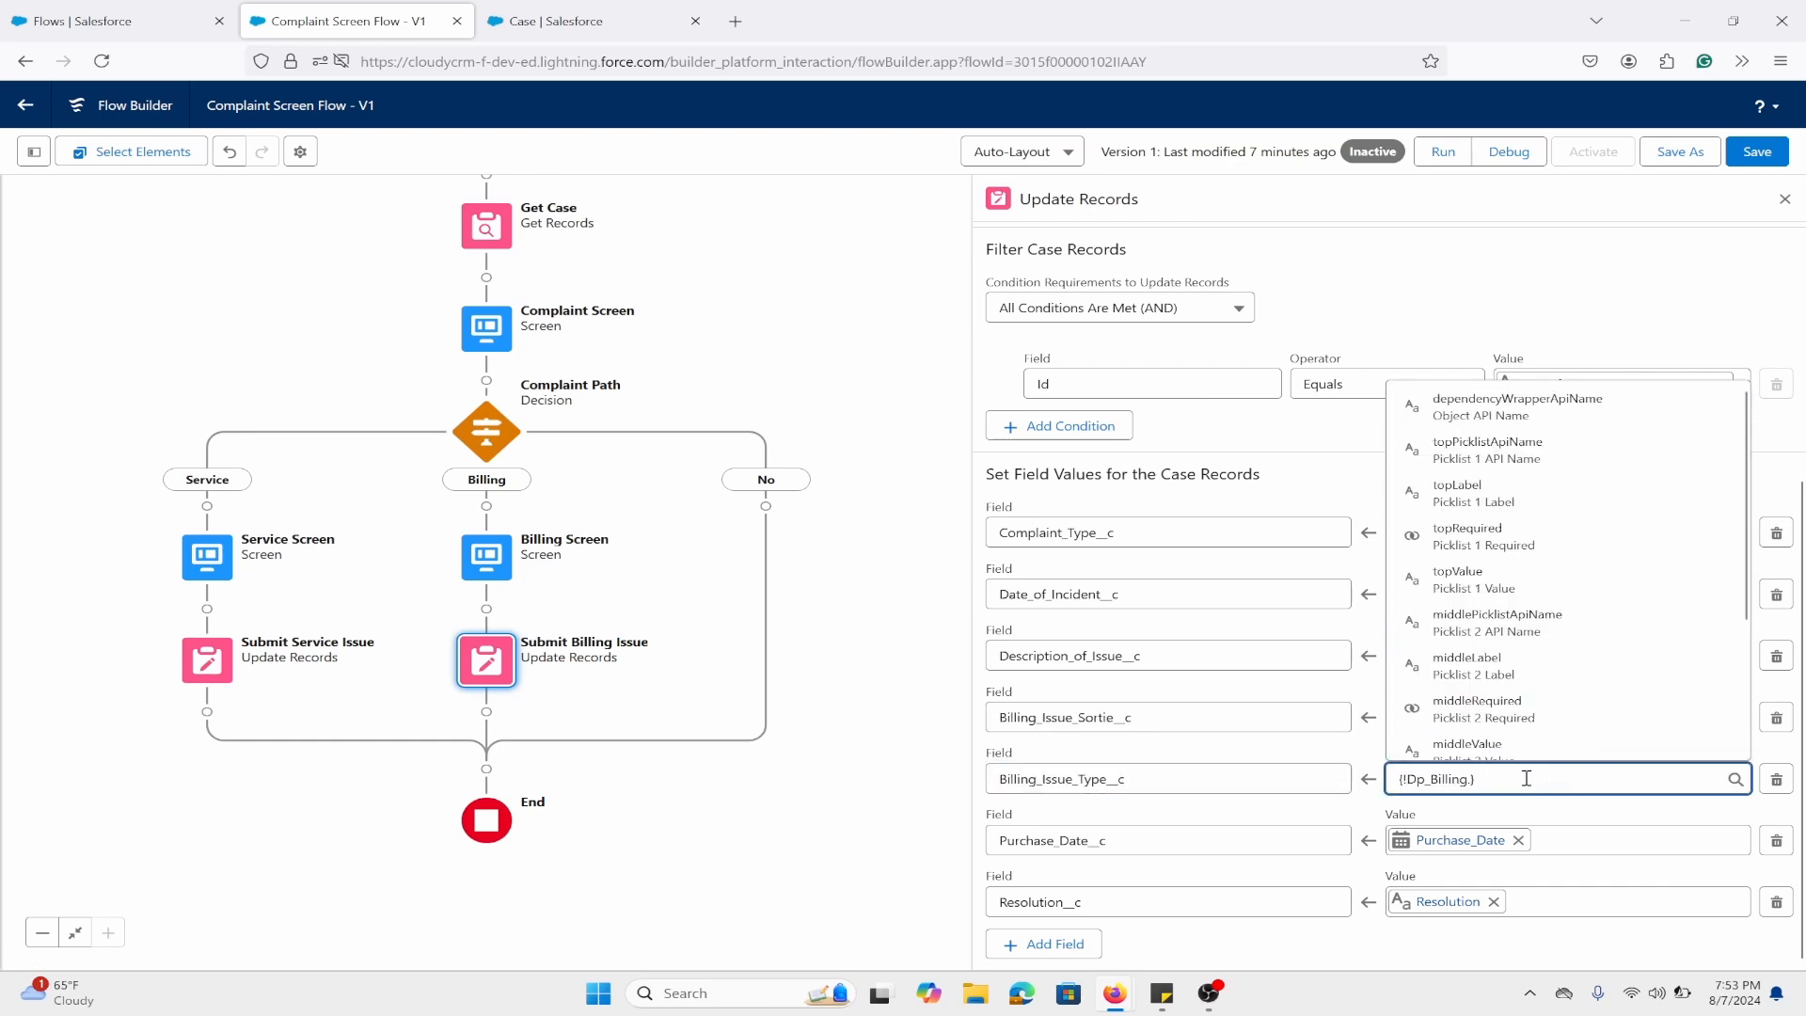
scroll(1581, 698, "down", 1)
left_click(1575, 683)
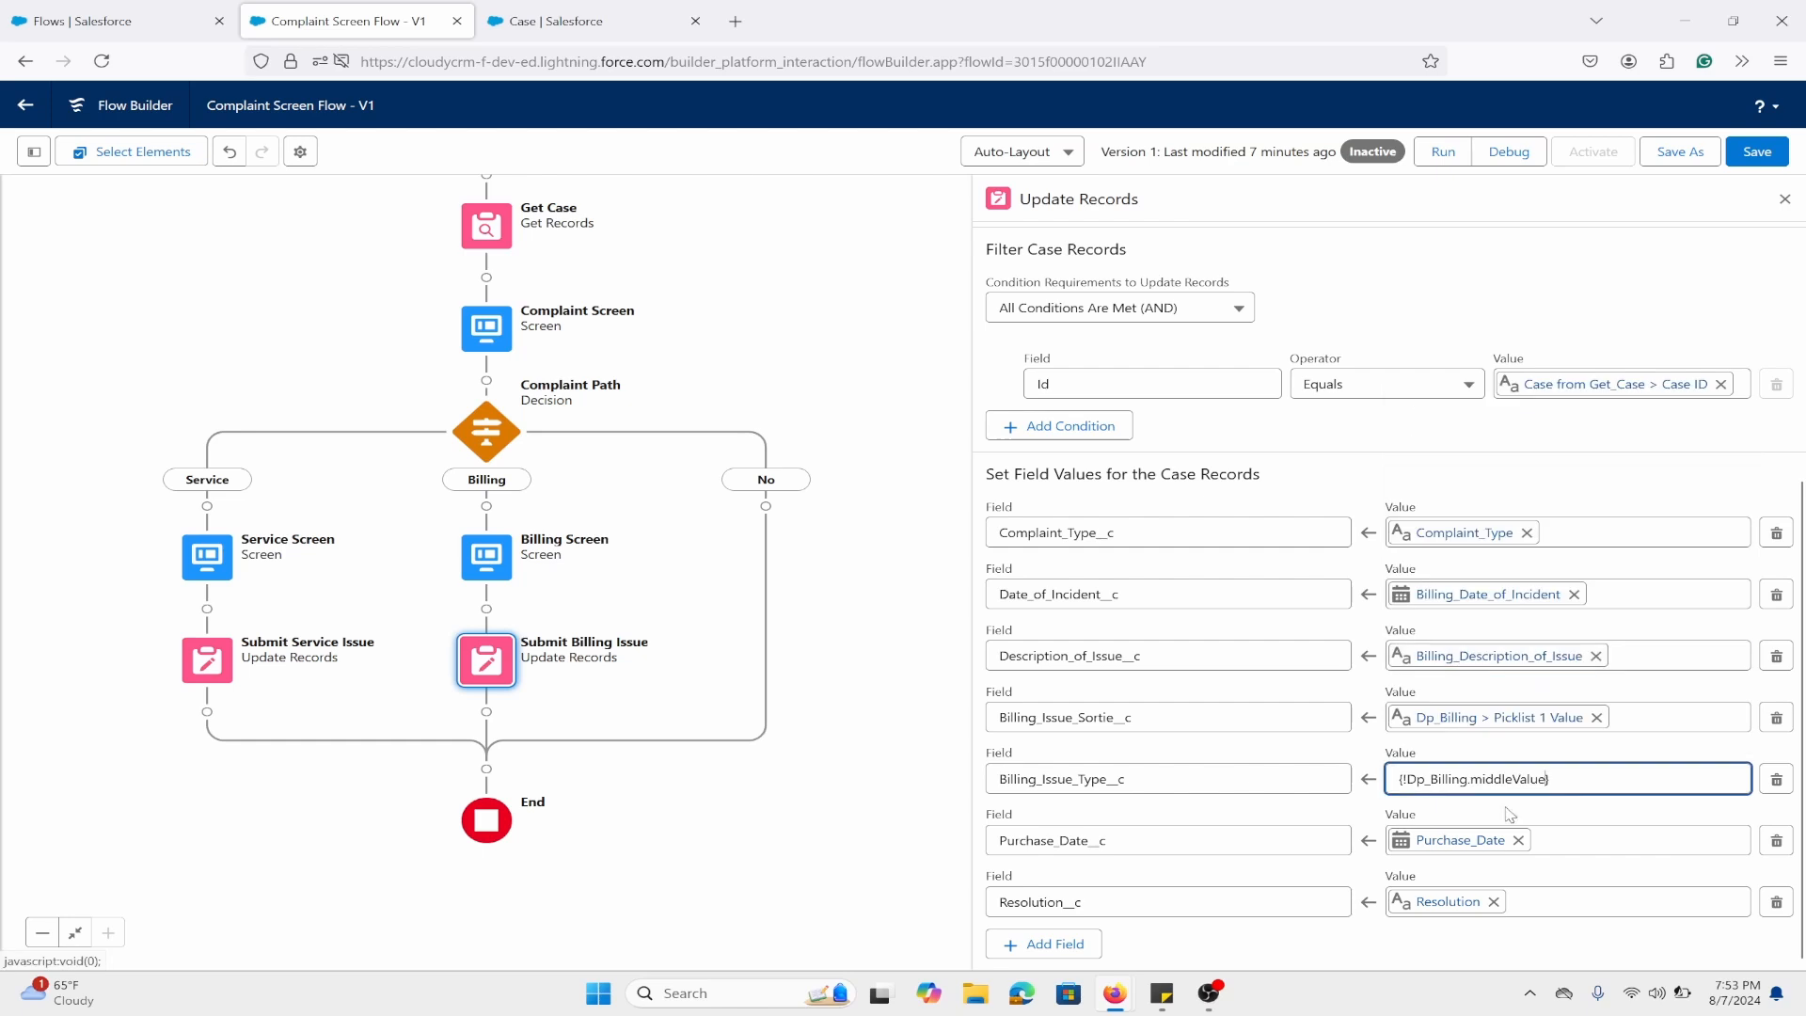
left_click(1579, 816)
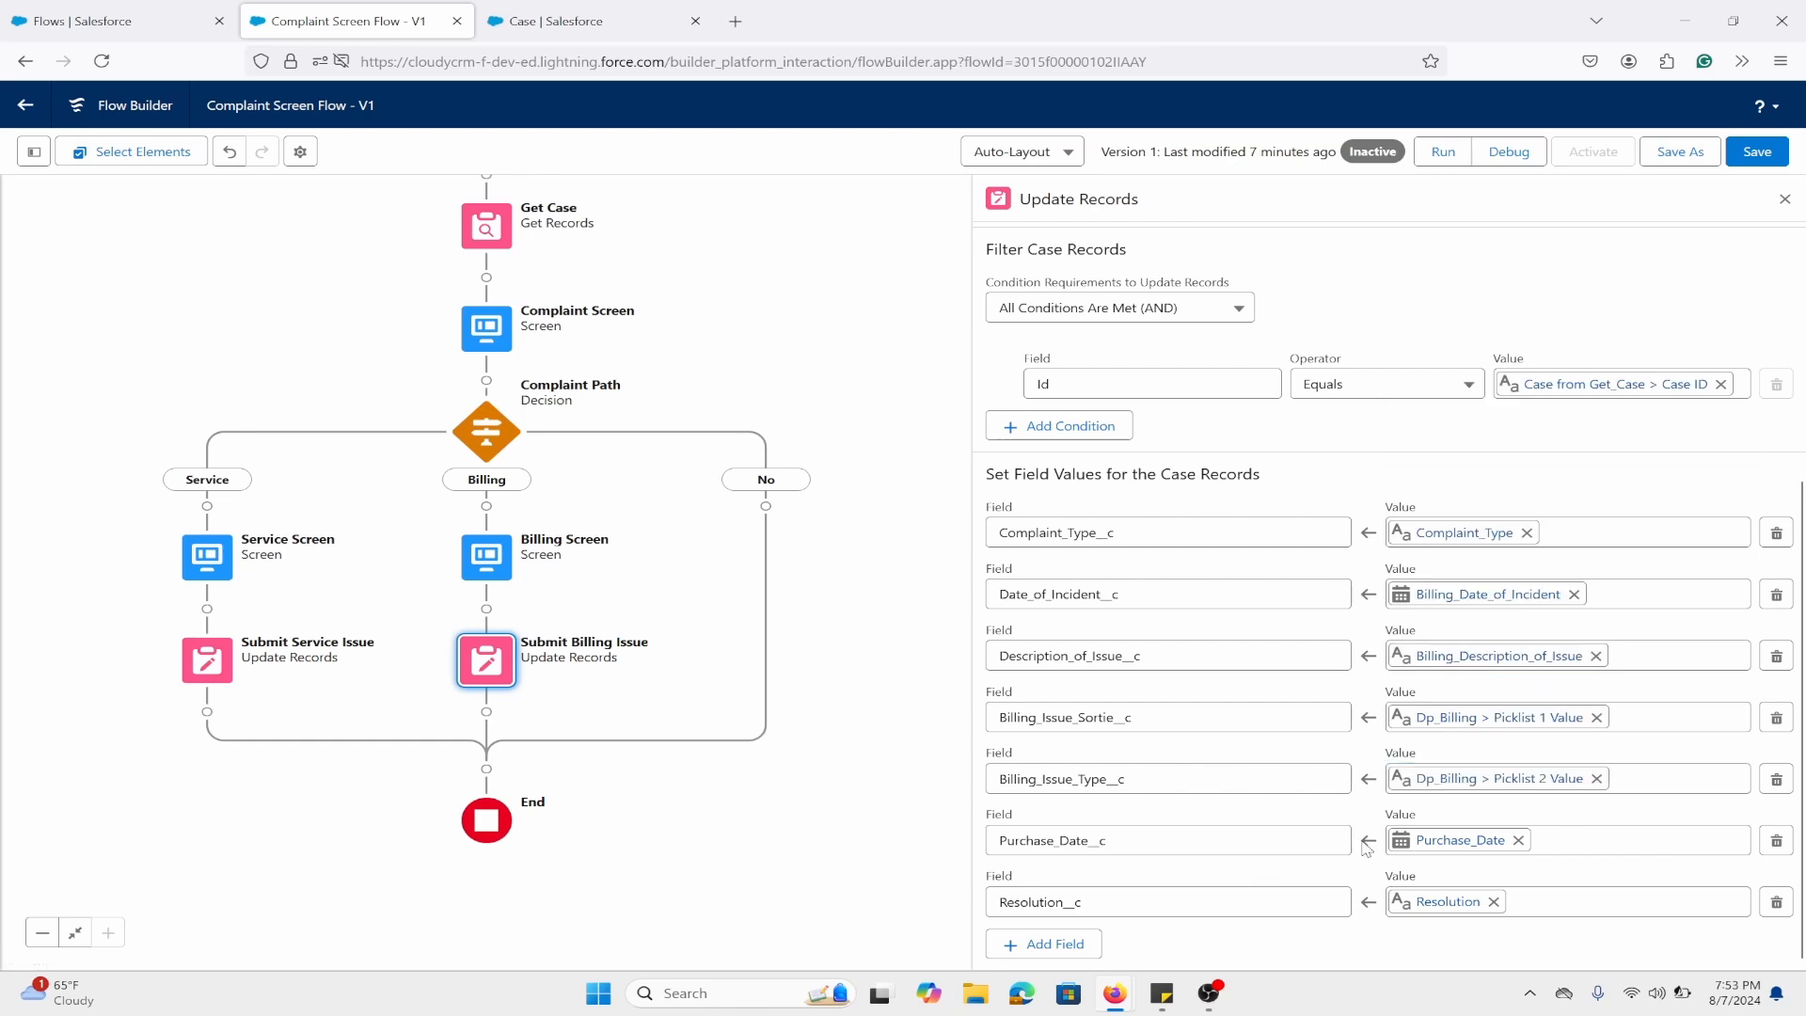
Remove the Purchase_Date__c assignment and add a new one for the Was_Proof_Of_Payment_Provided__c field.
left_click(1776, 840)
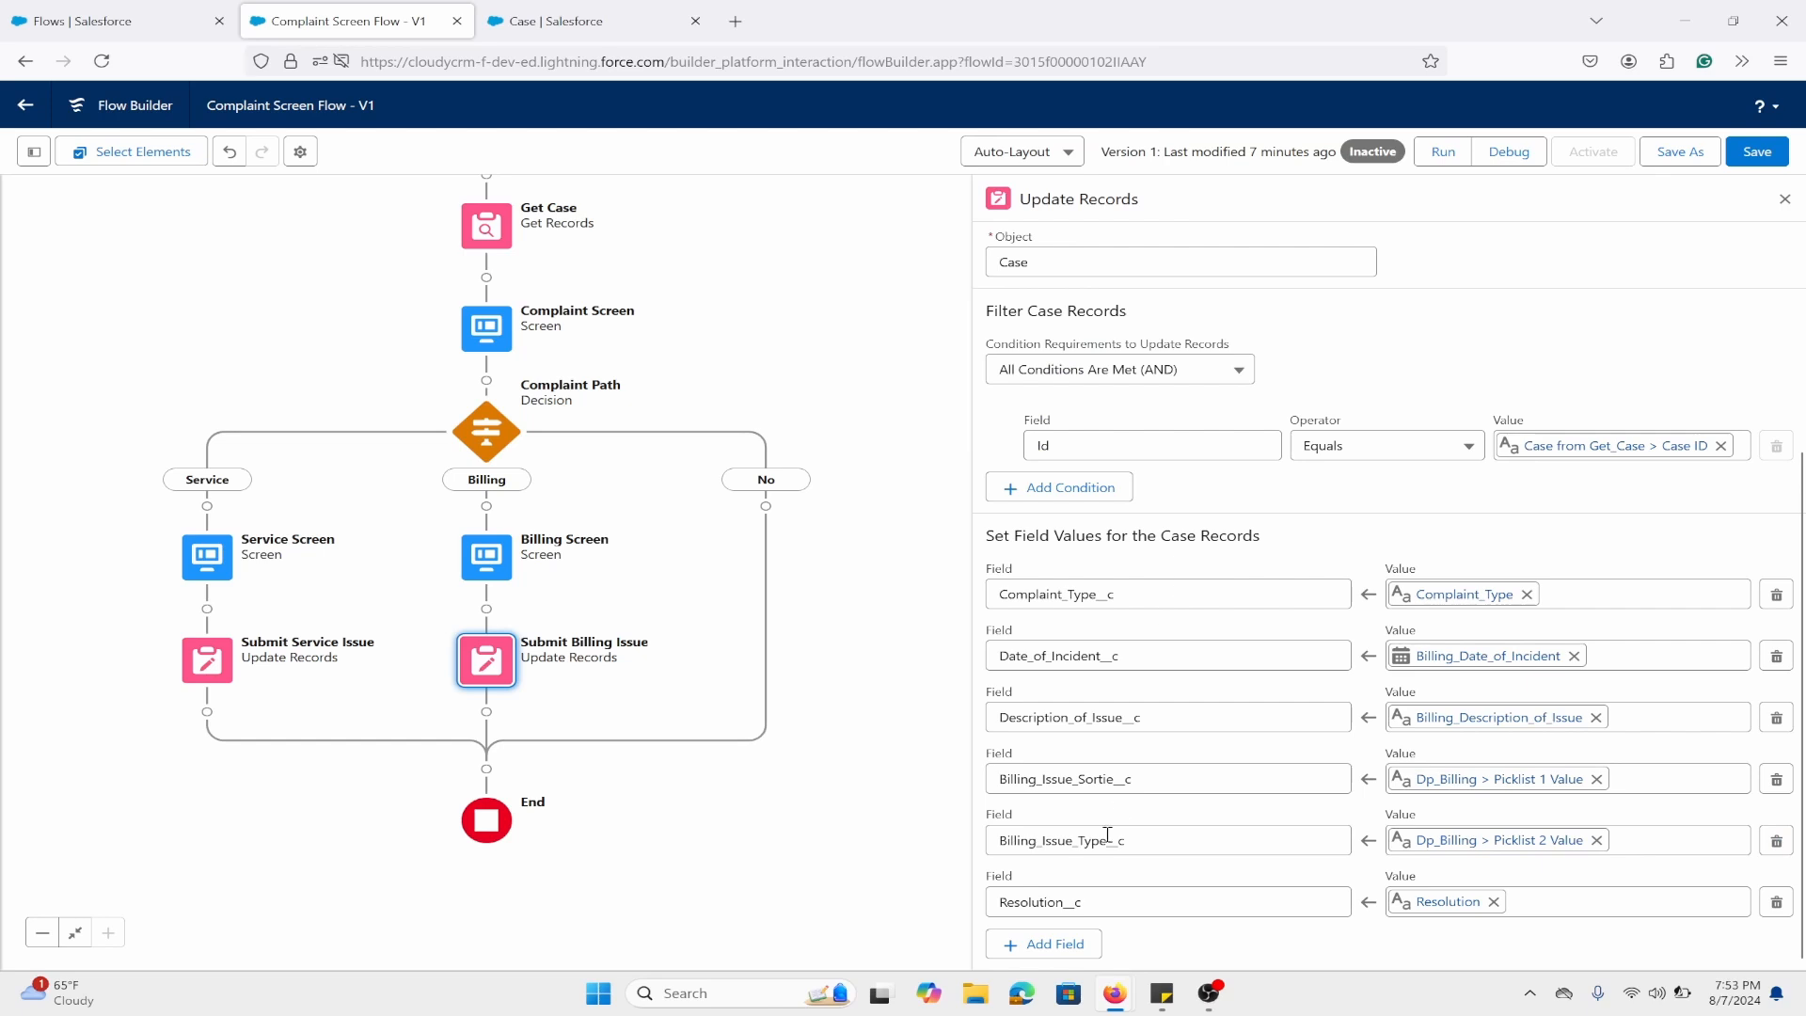
left_click(1072, 944)
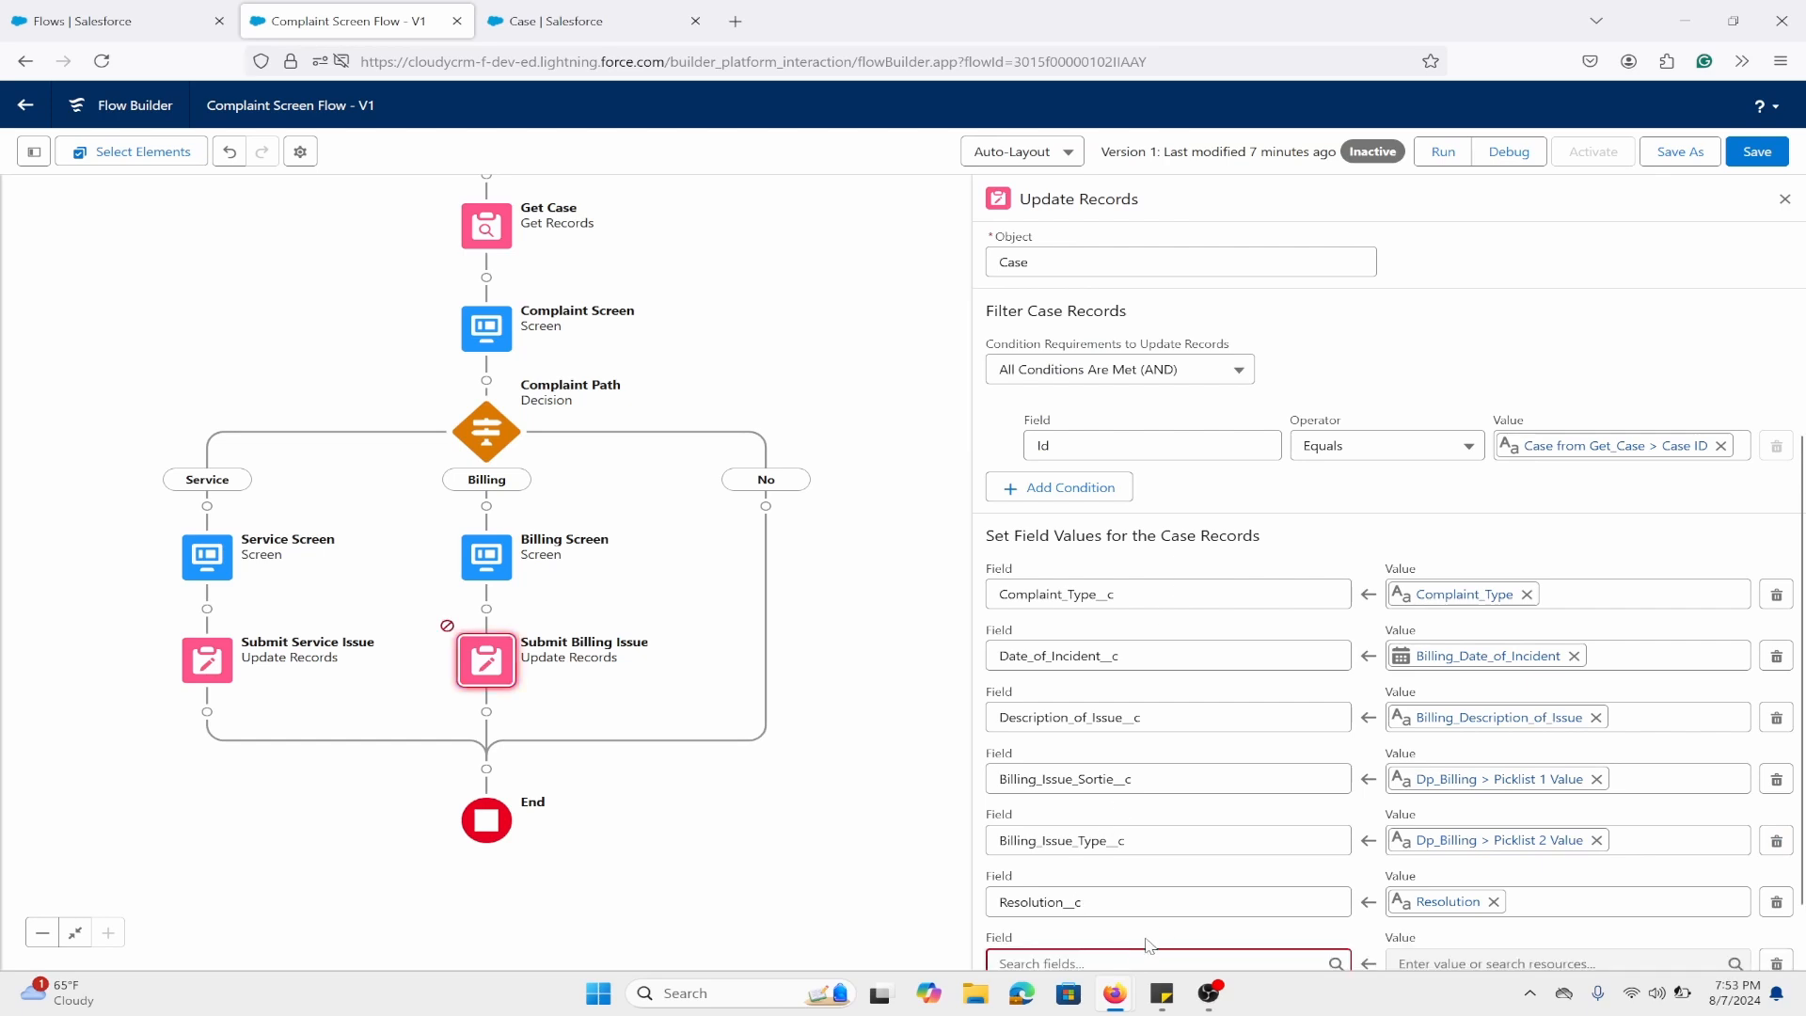
left_click(1176, 884)
type("pr")
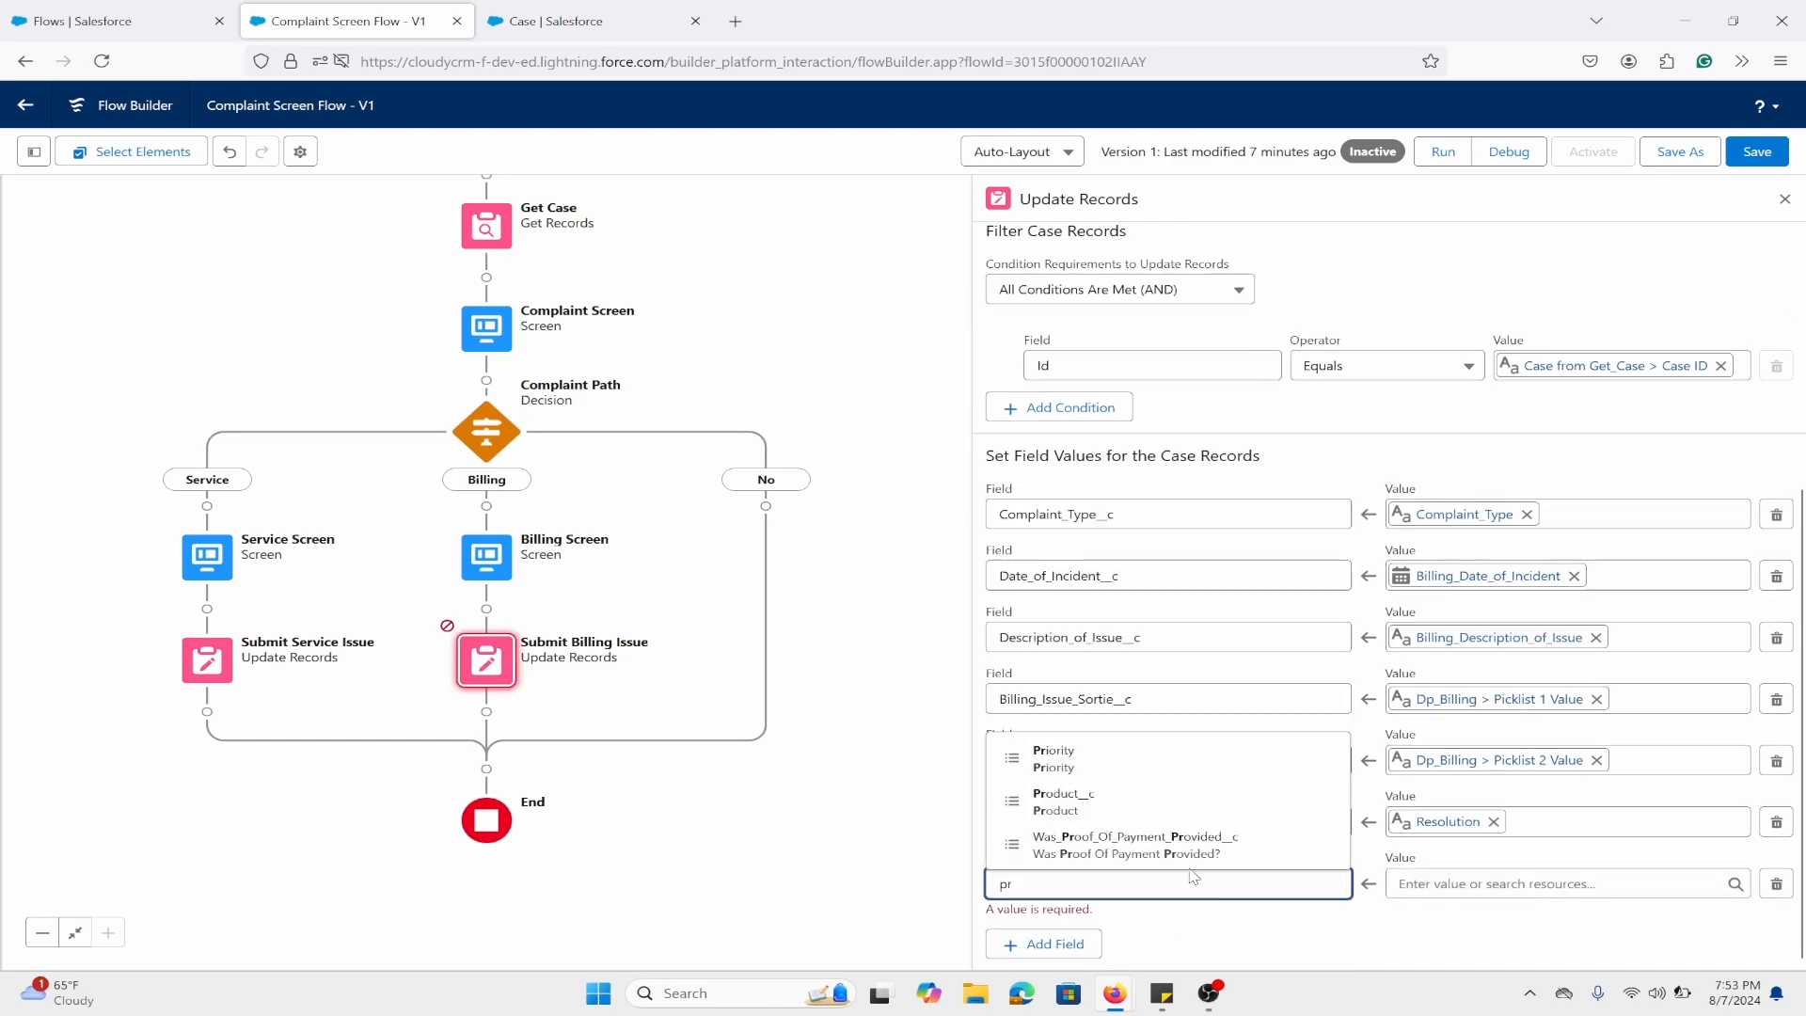
type("oof")
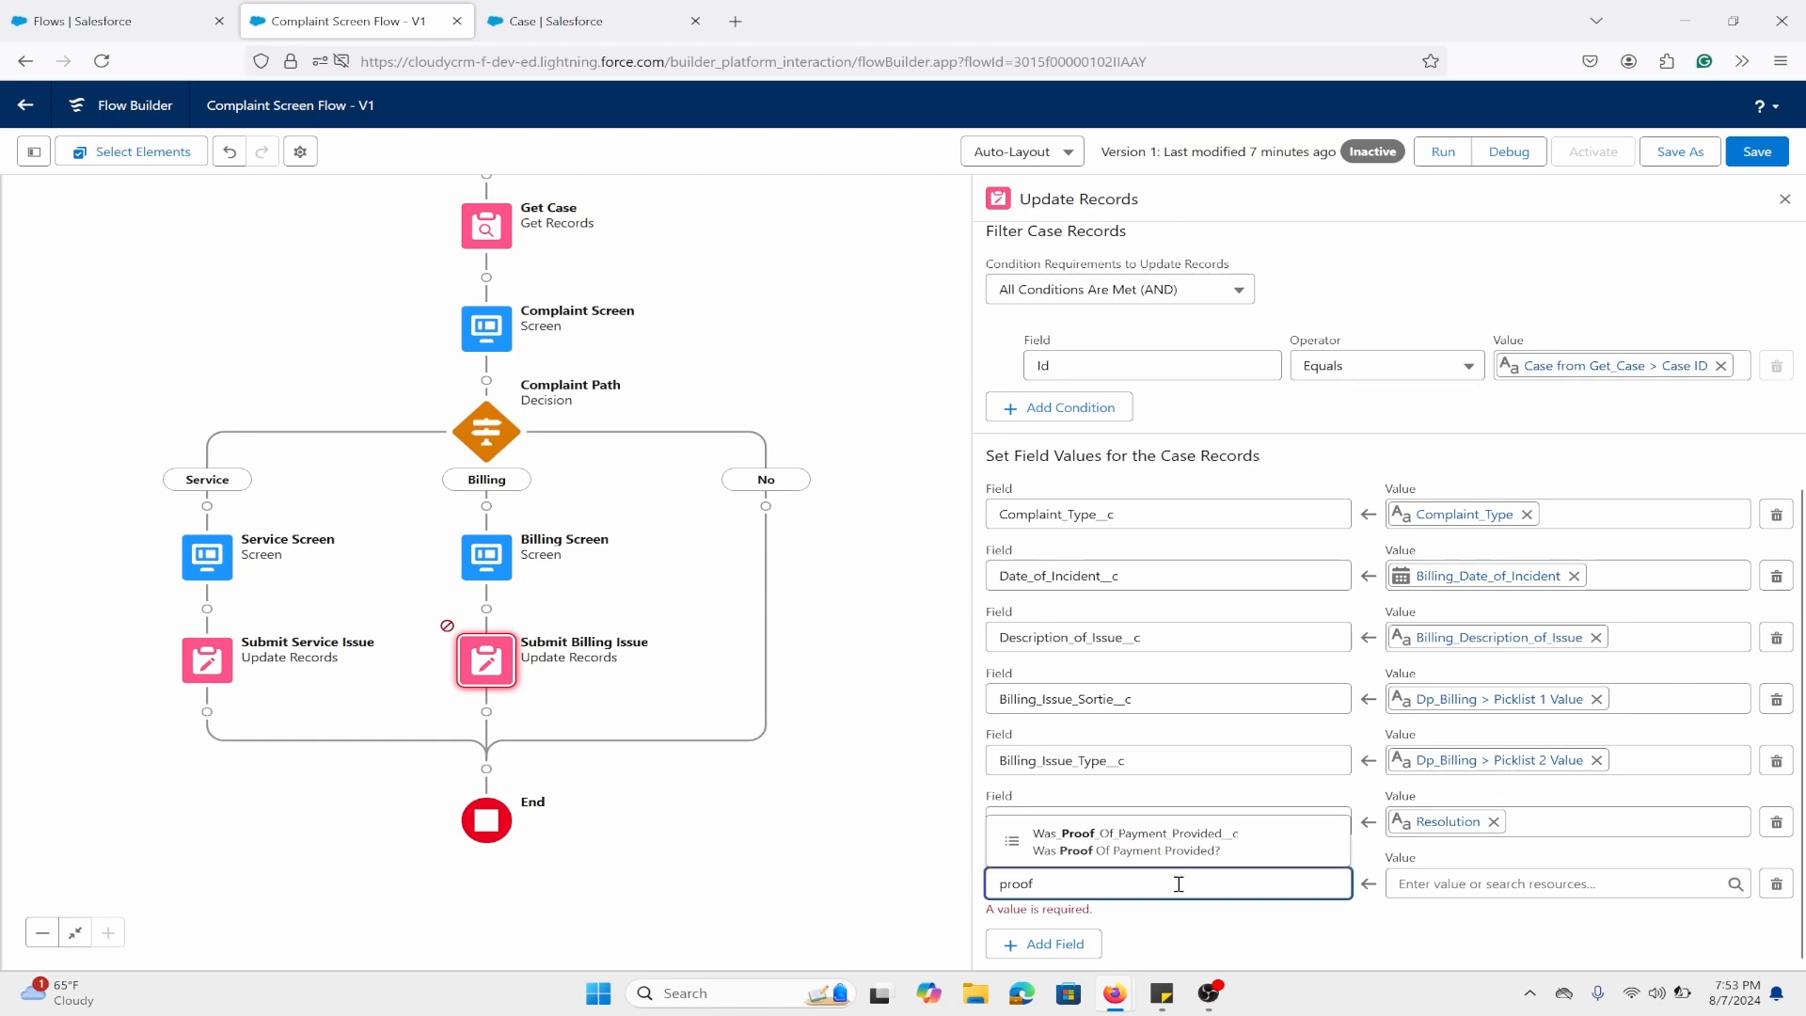
left_click(1189, 850)
Set the Was_Proof_Of_Payment_Provided__c value to the Was_Proof_of_Payment_Provided picklist screen component.
left_click(1465, 881)
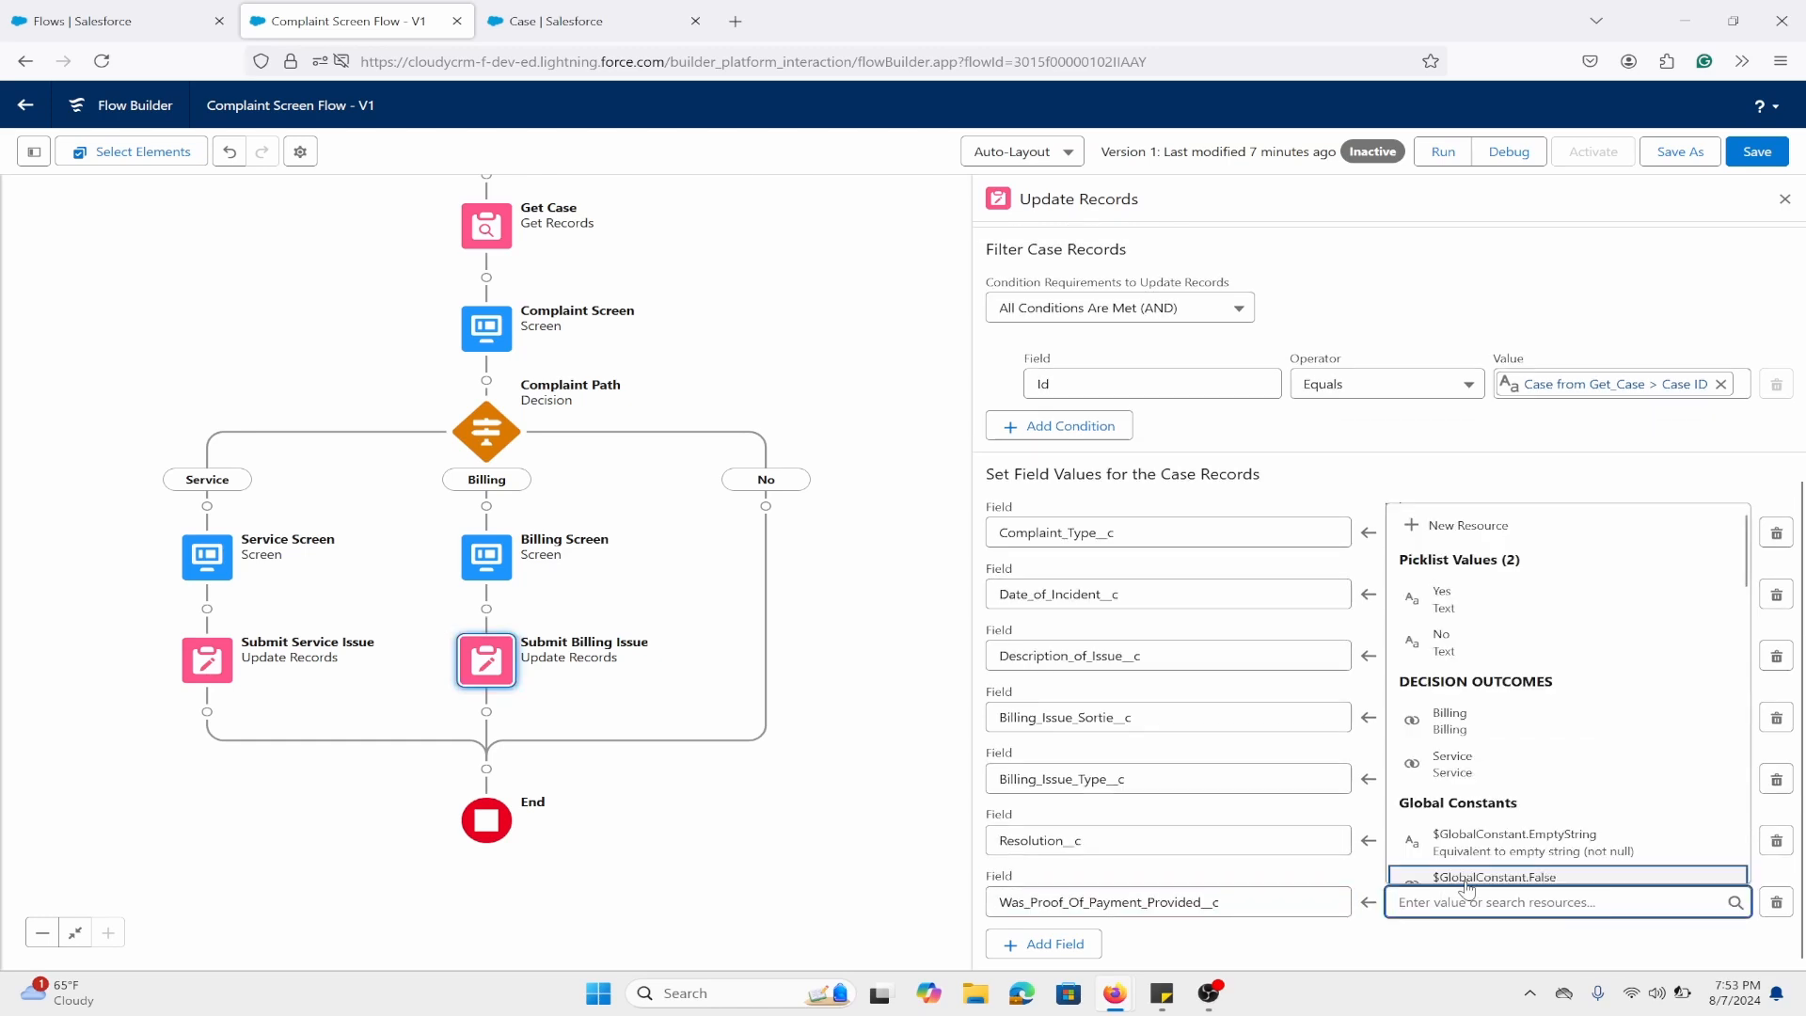
scroll(1584, 777, "down", 5)
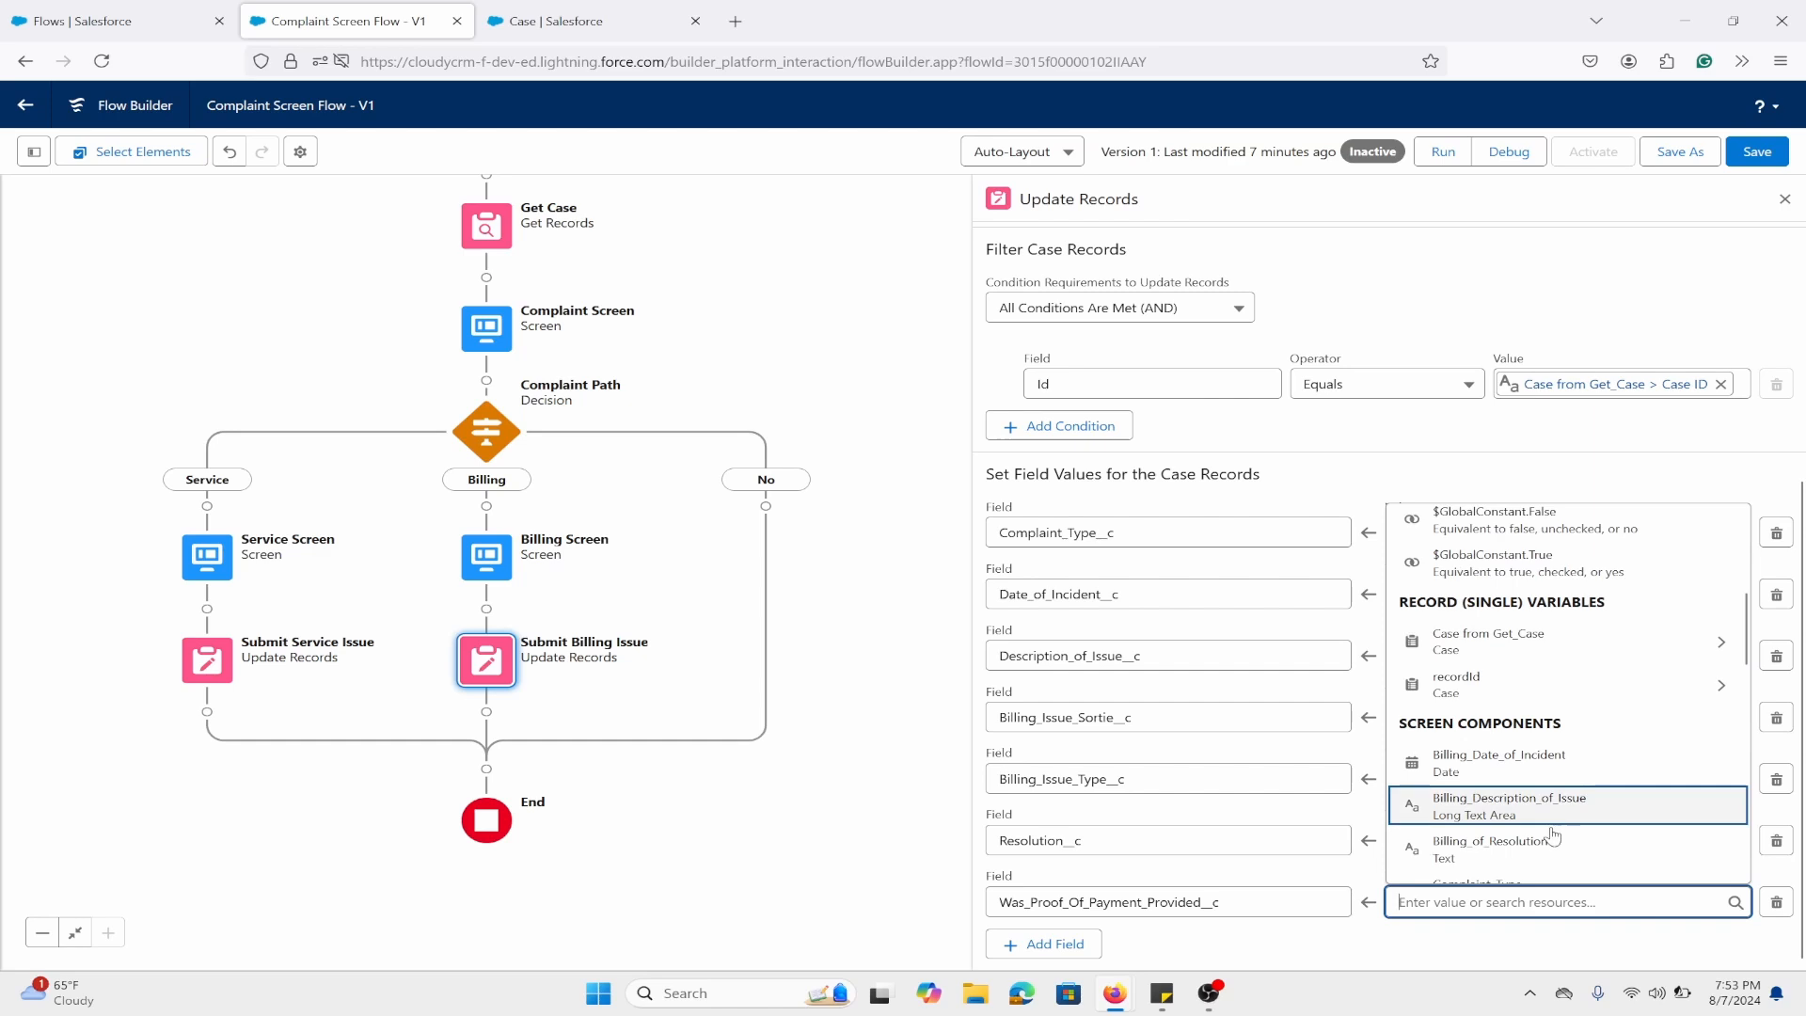
right_click(1553, 835)
left_click(1523, 914)
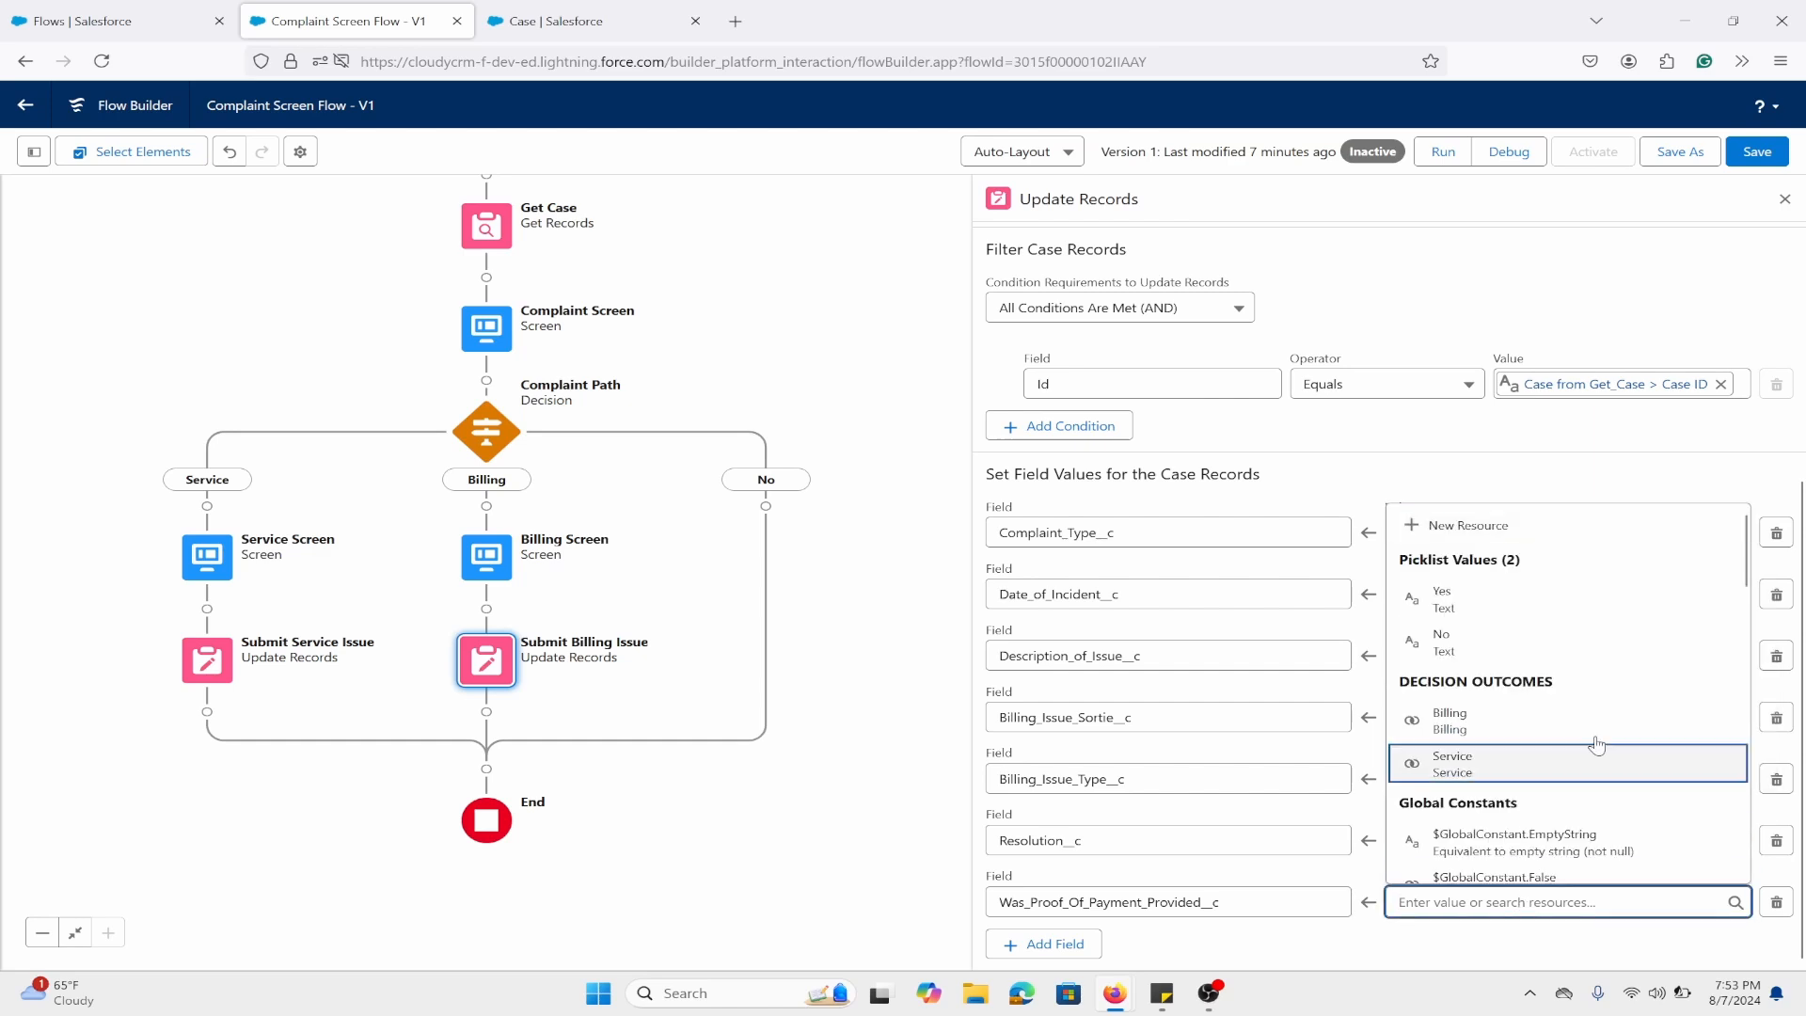
scroll(1594, 743, "down", 5)
scroll(1598, 745, "down", 3)
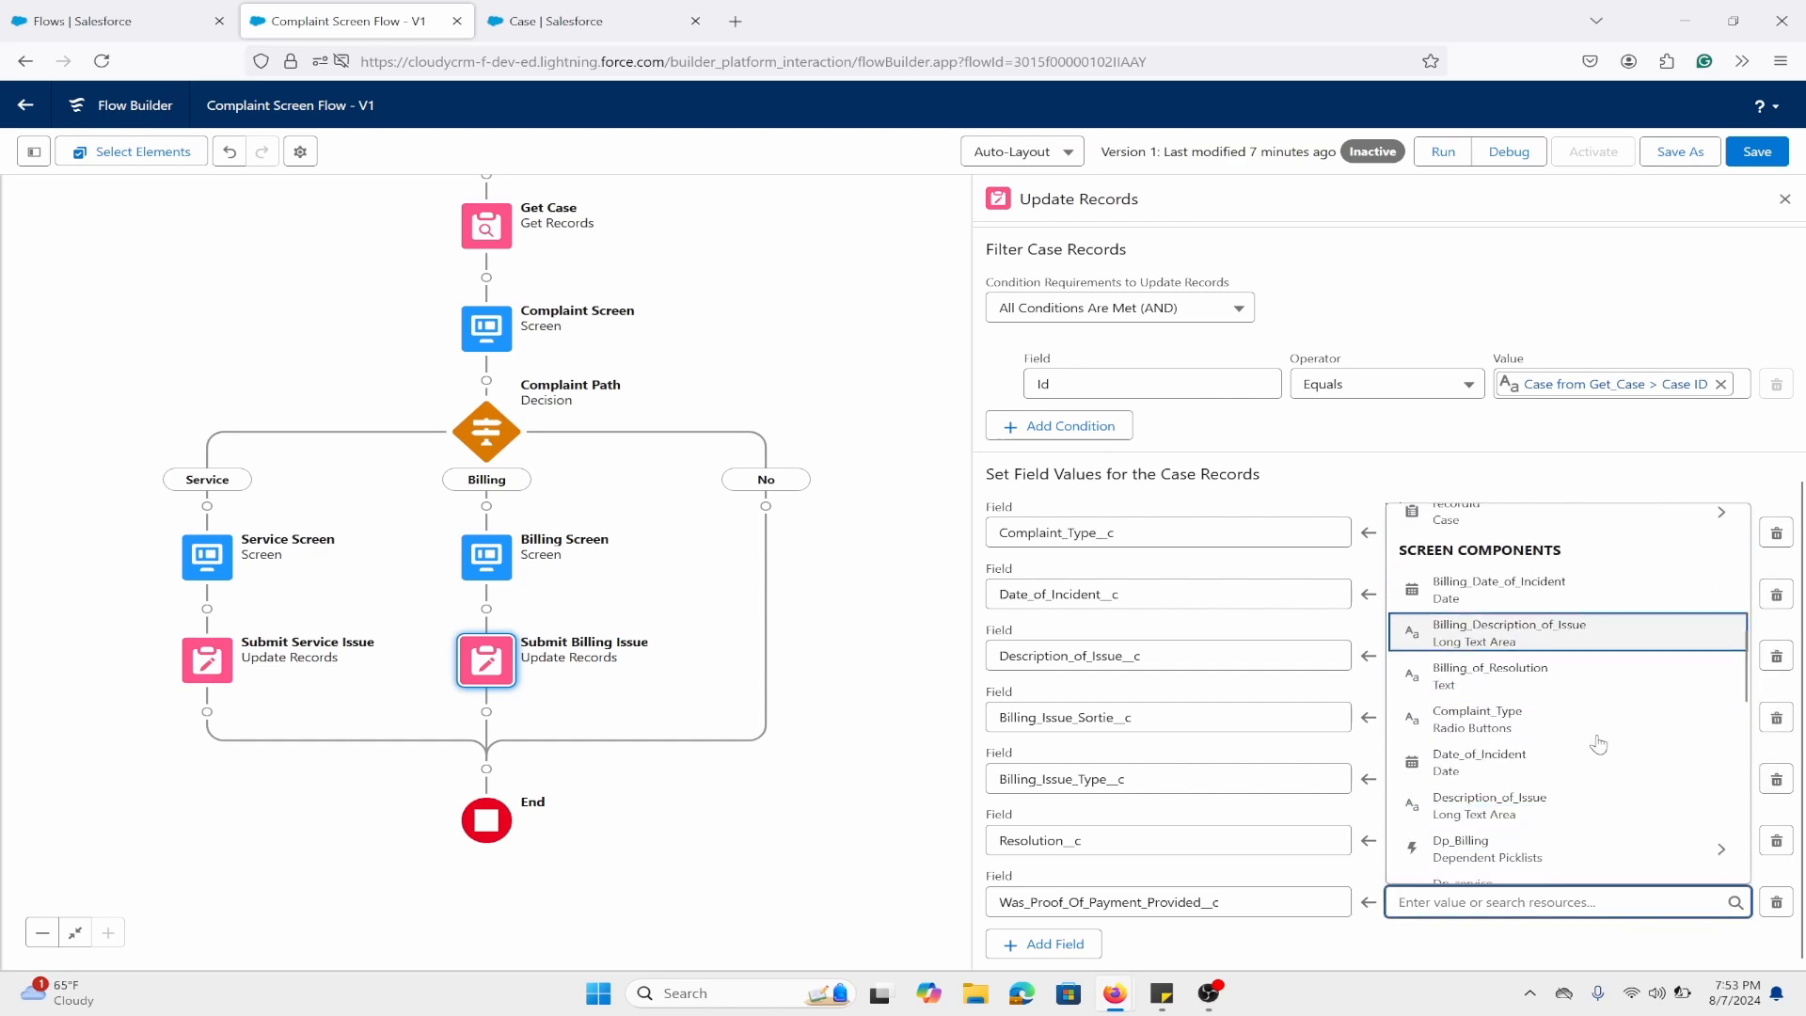
scroll(1598, 745, "down", 3)
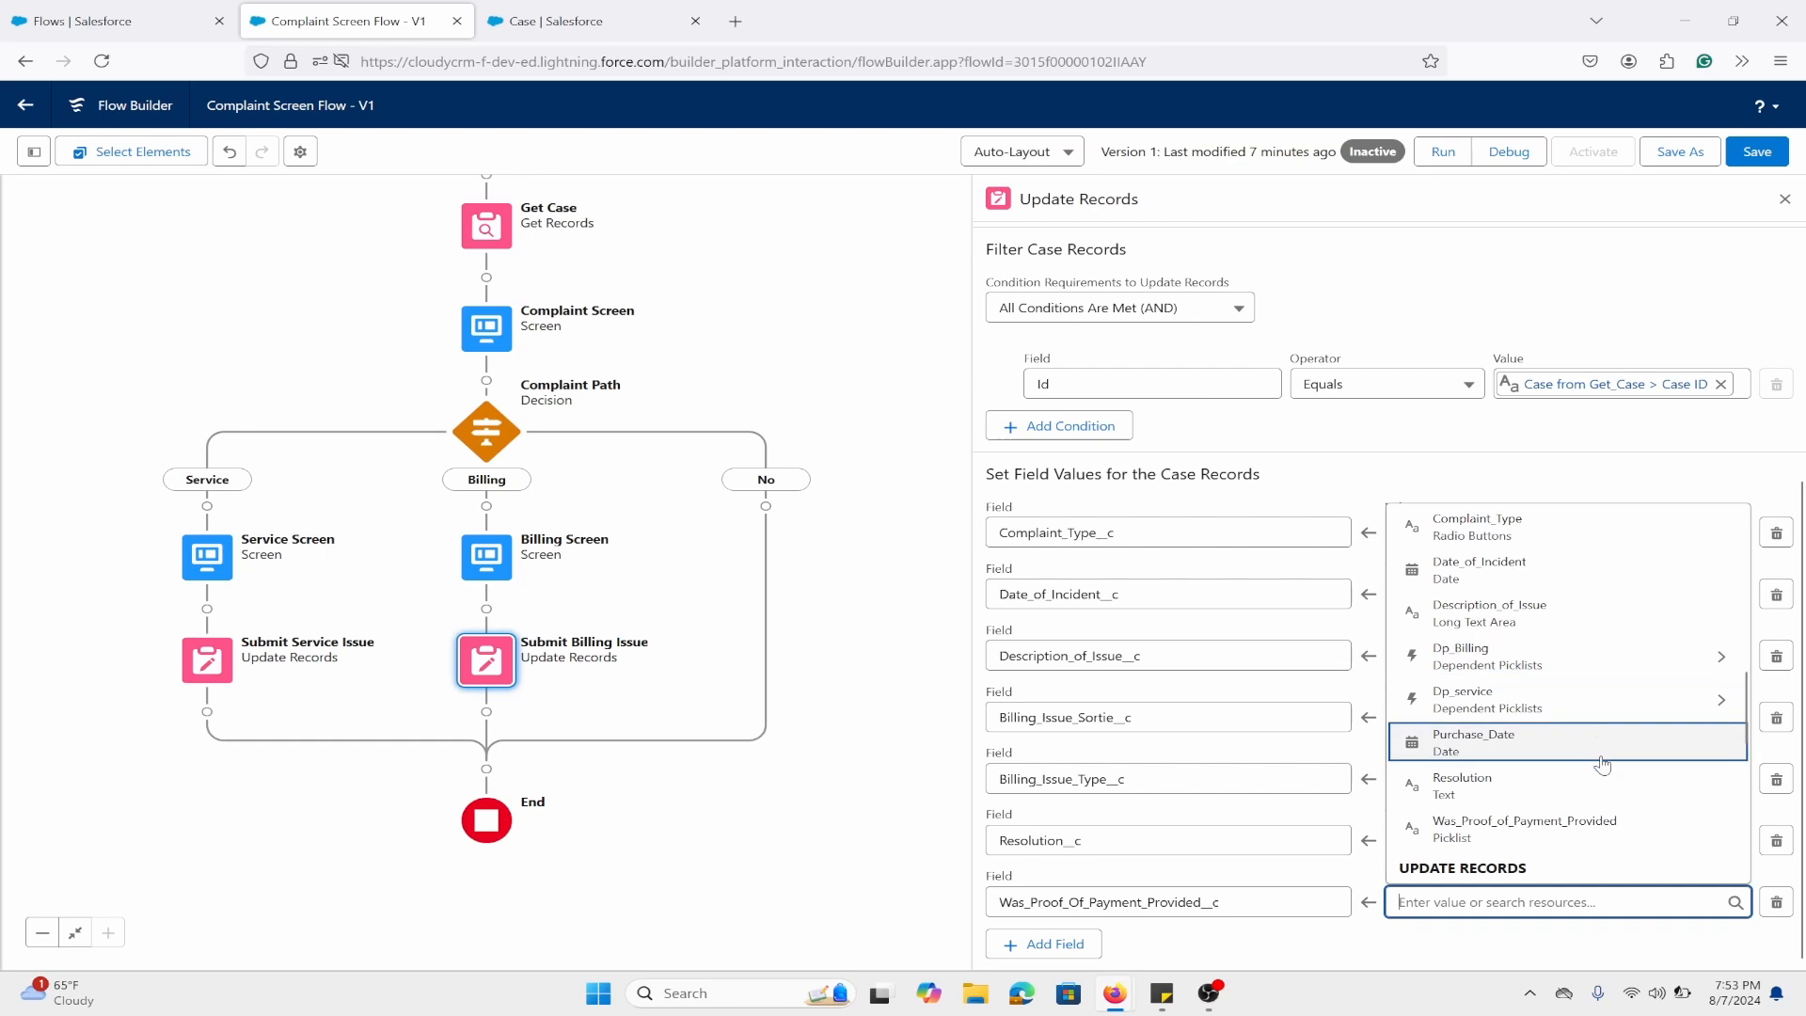
left_click(1541, 831)
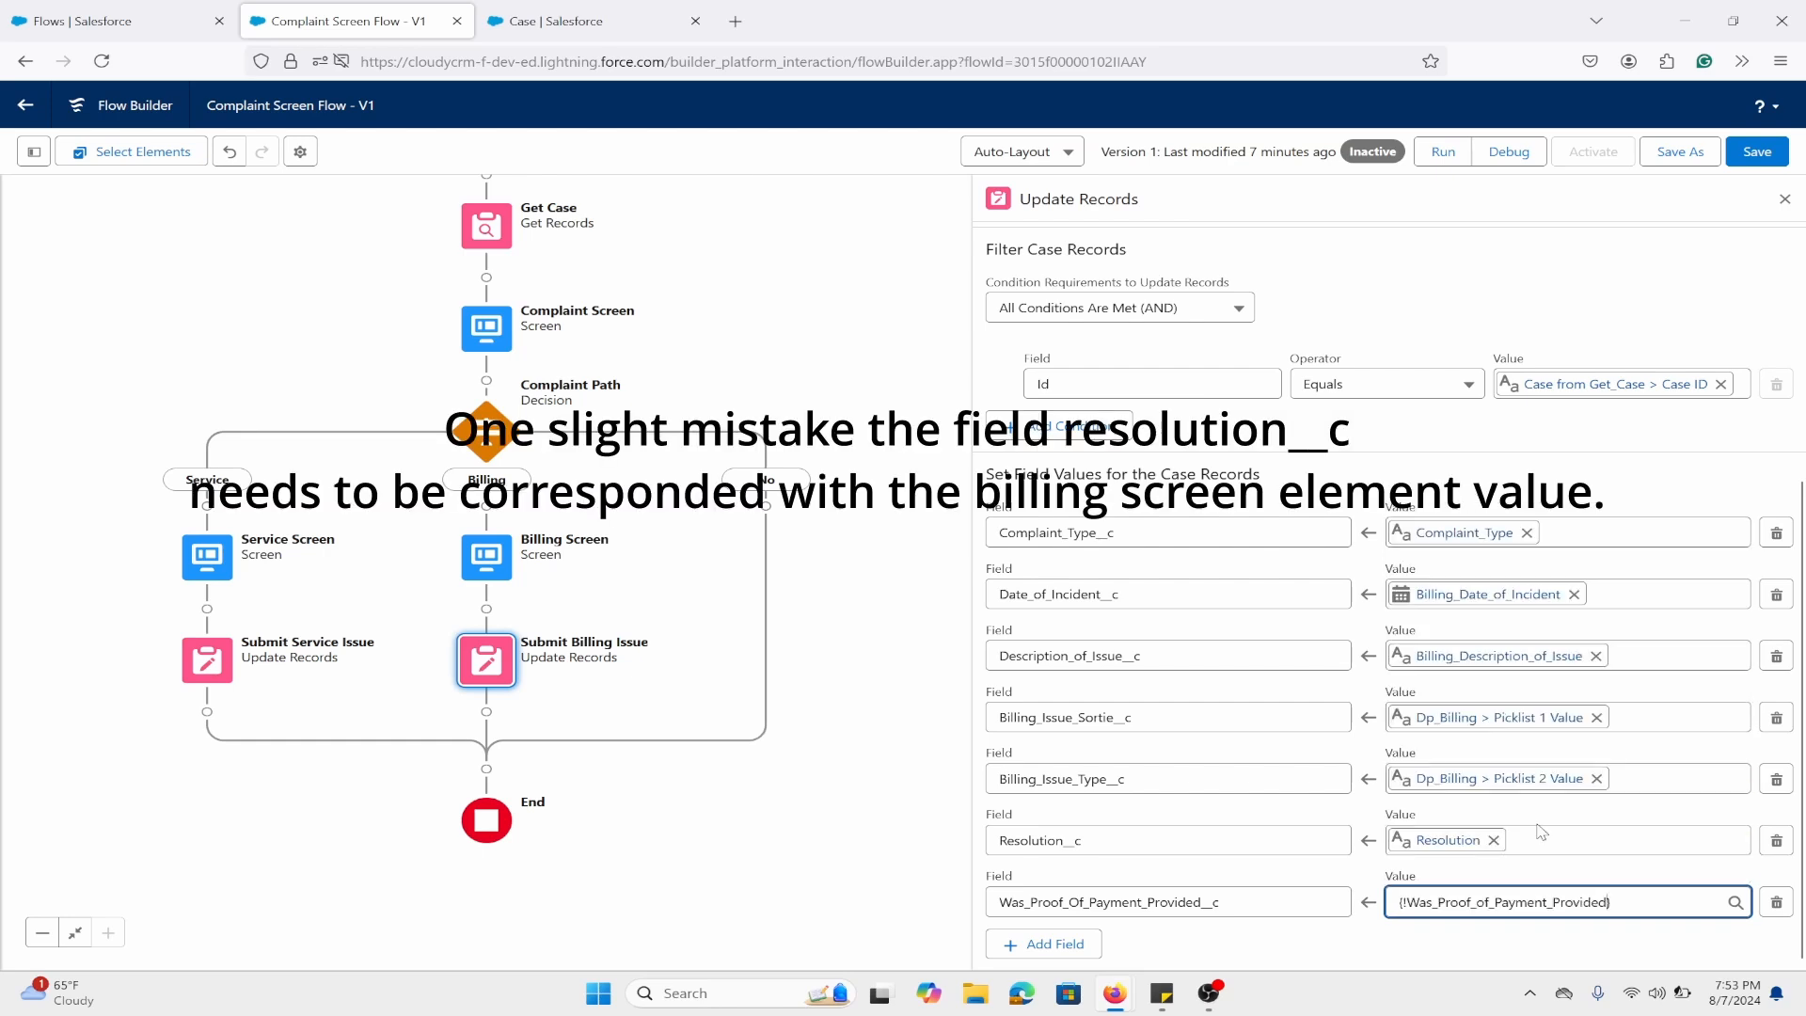
left_click(1454, 948)
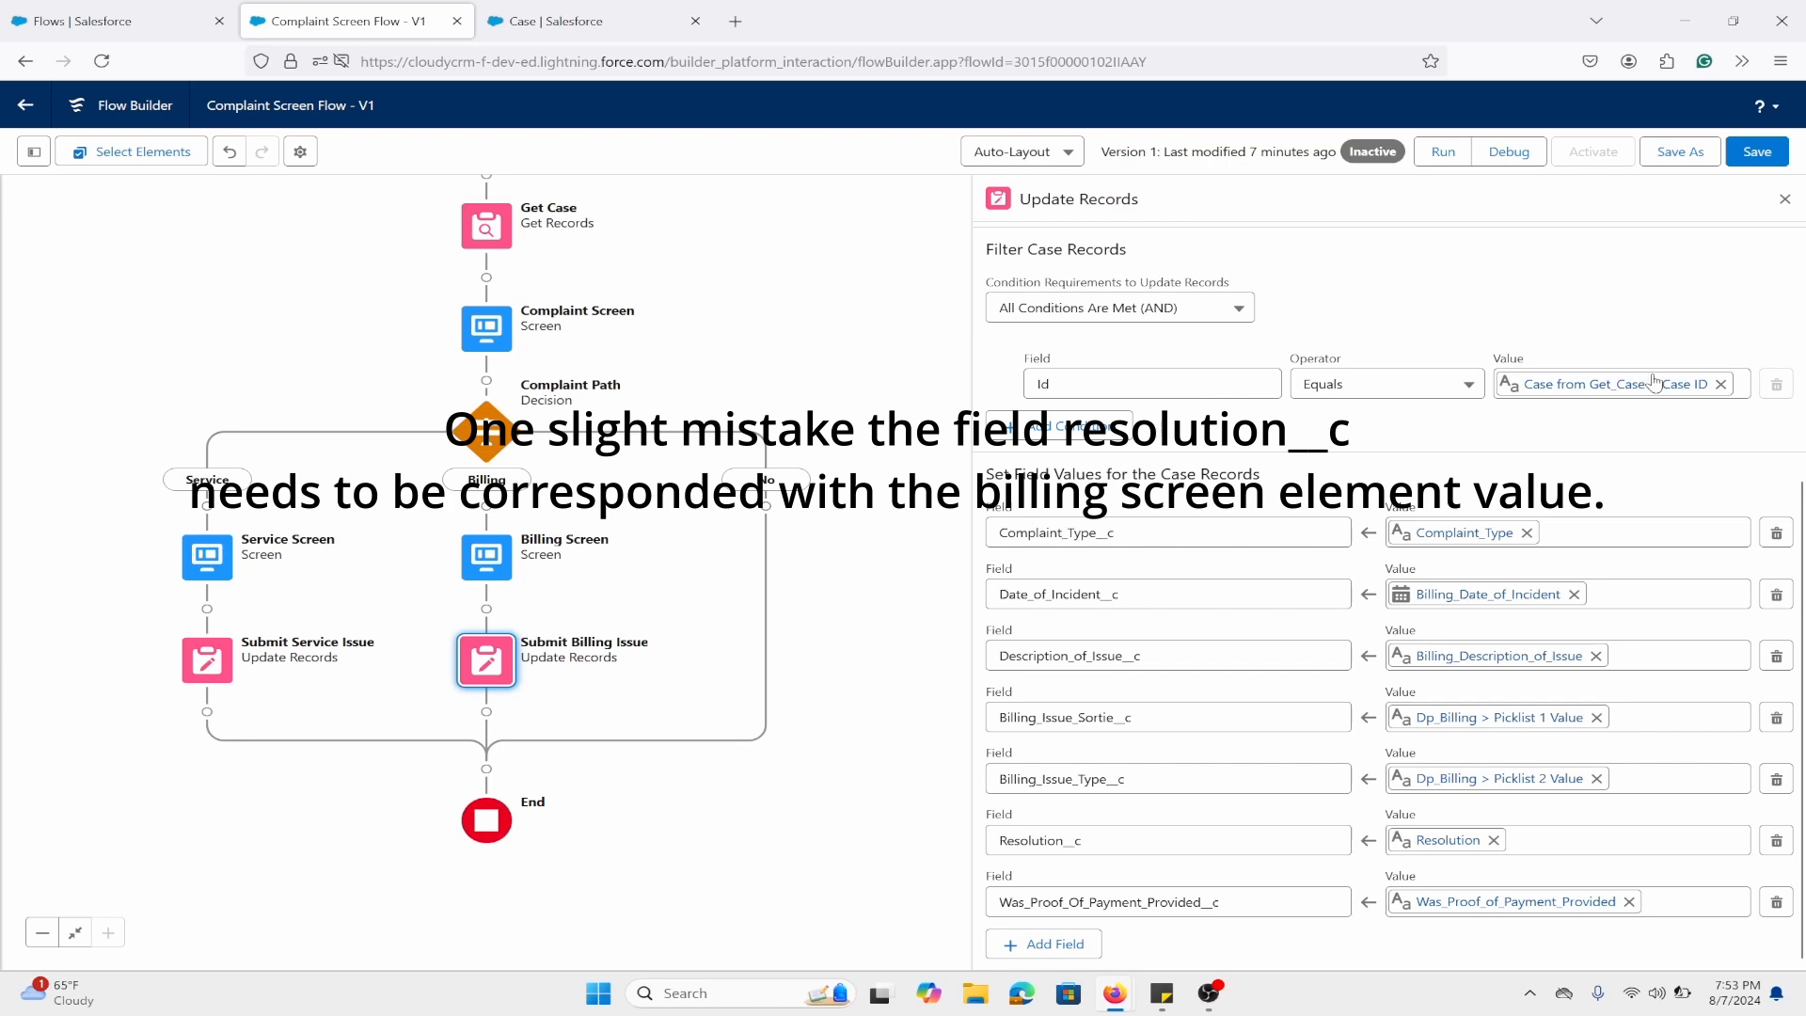
Save the flow and start a debug run on the case about unclear generator maintenance guidelines.
left_click(1757, 153)
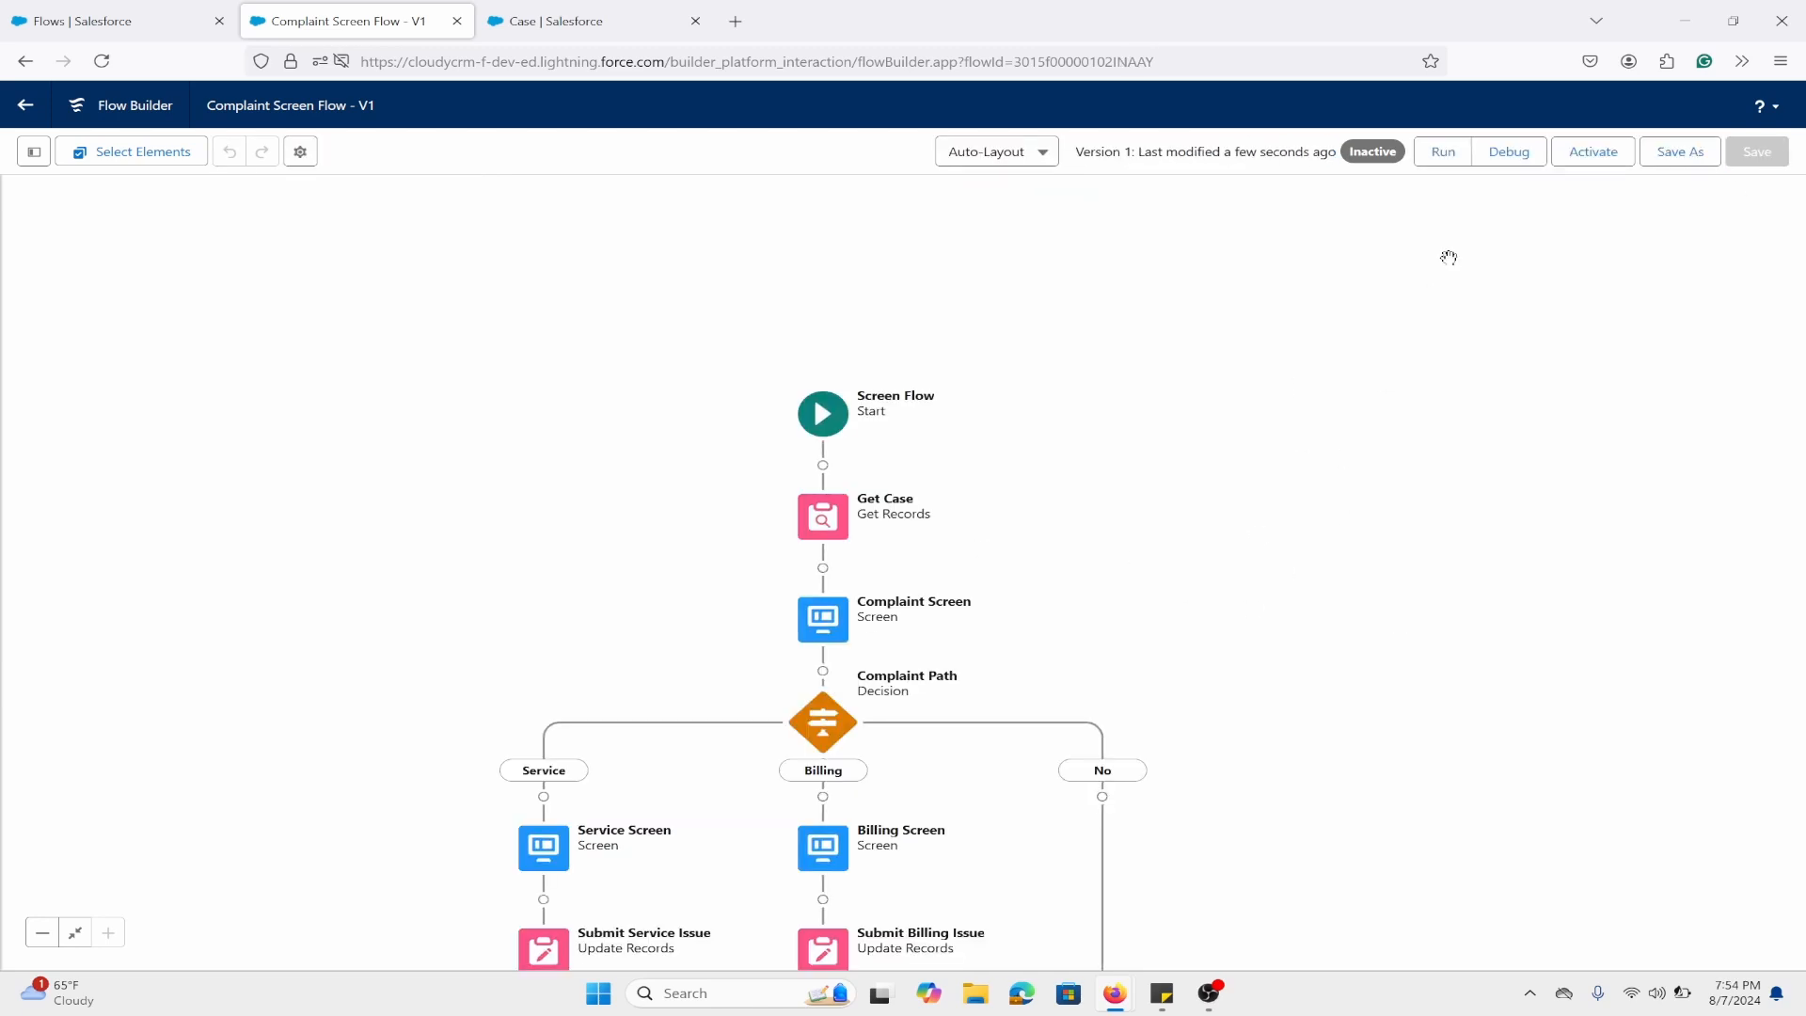
left_click(1510, 153)
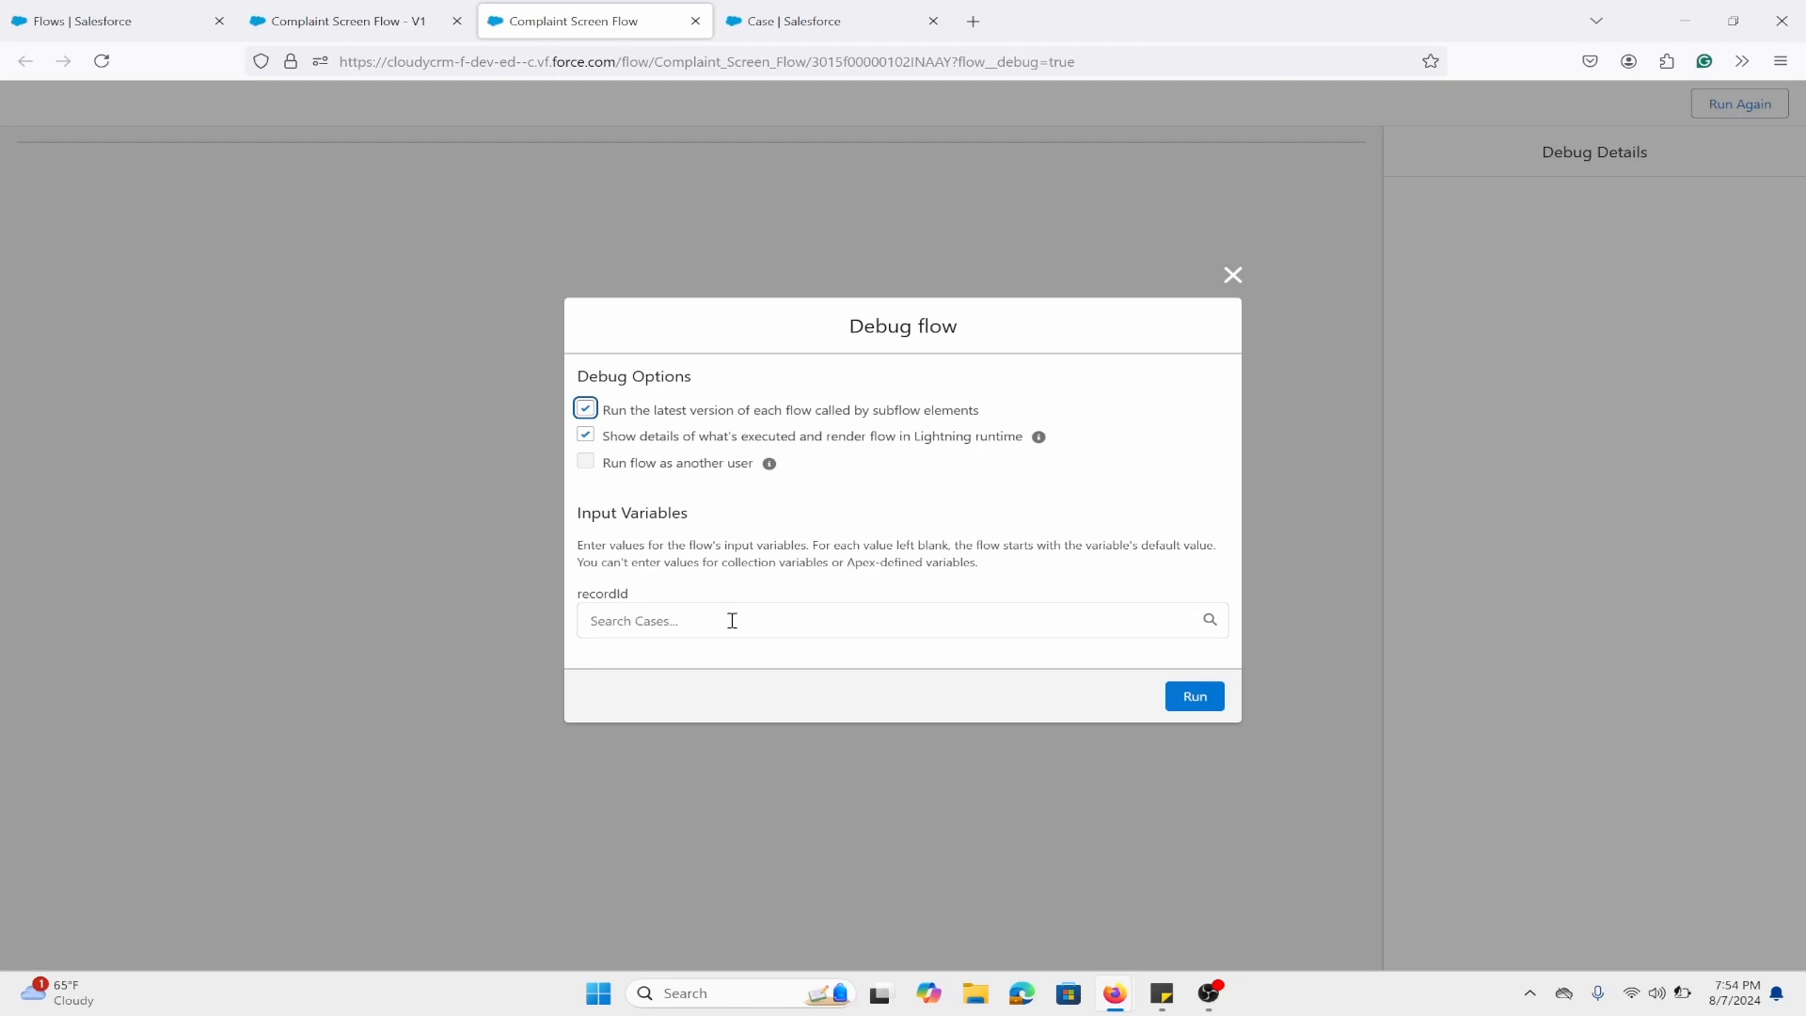
left_click(732, 621)
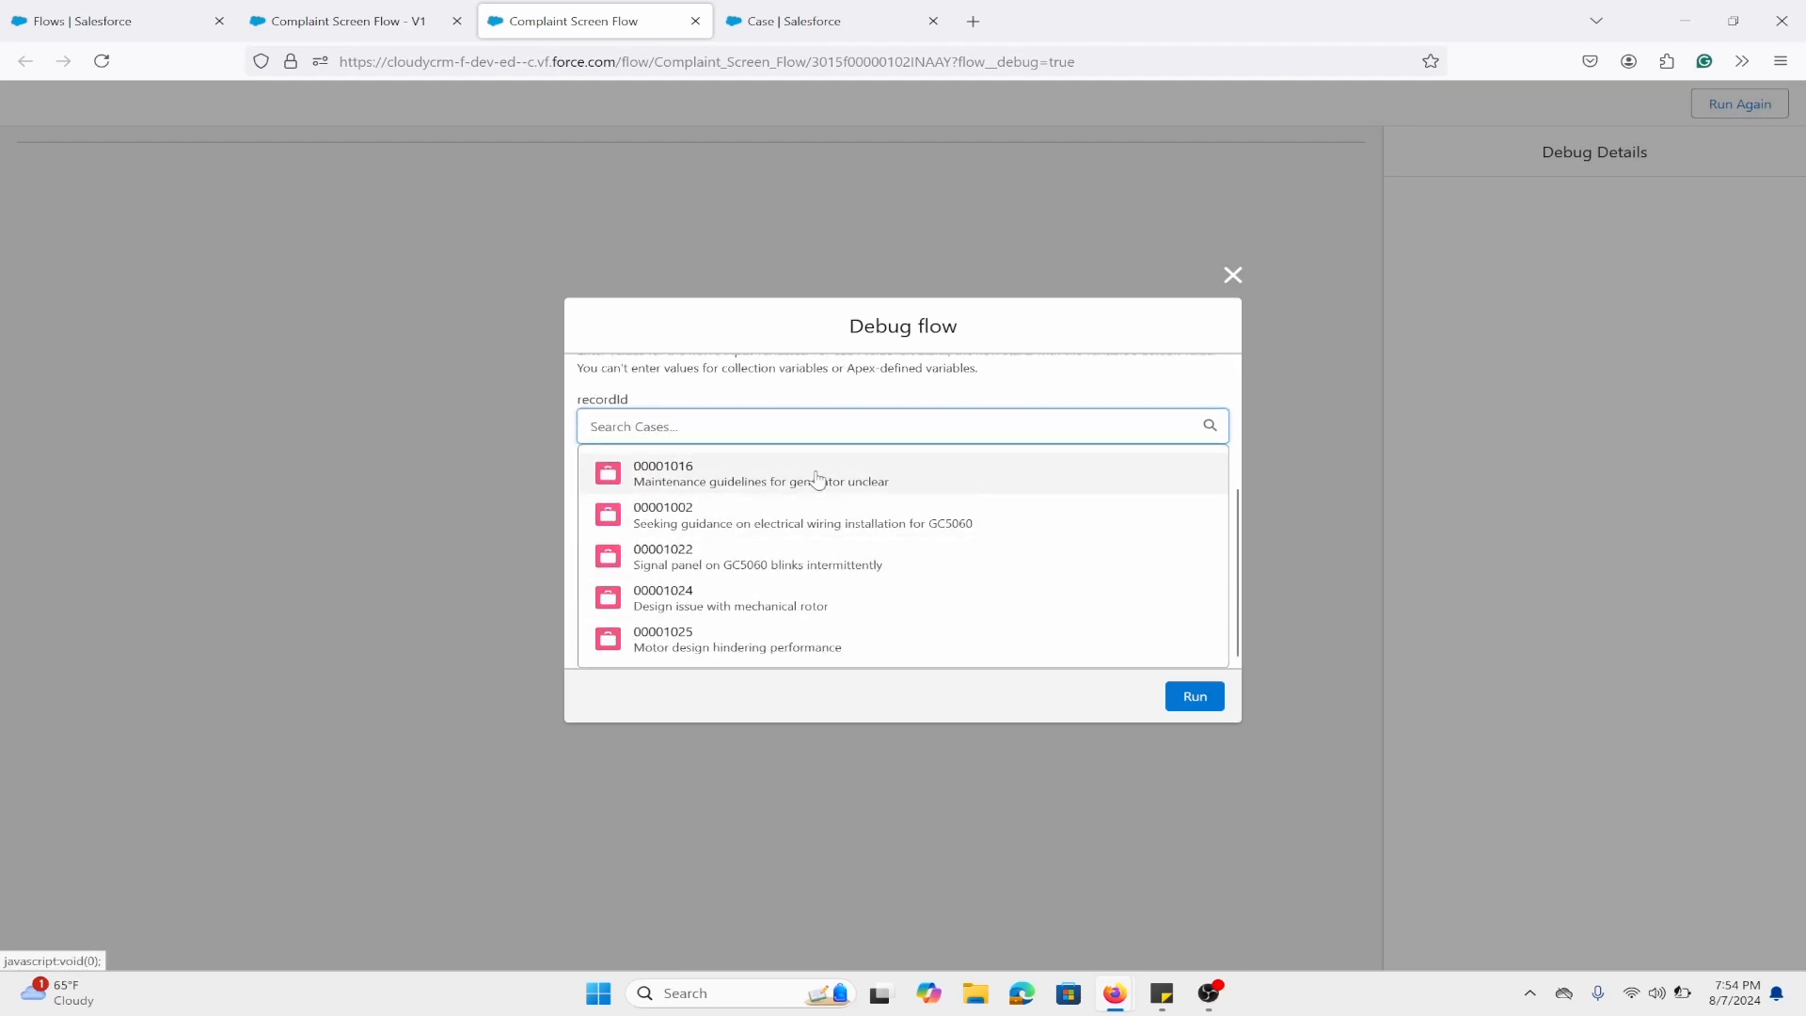
left_click(817, 479)
left_click(1196, 717)
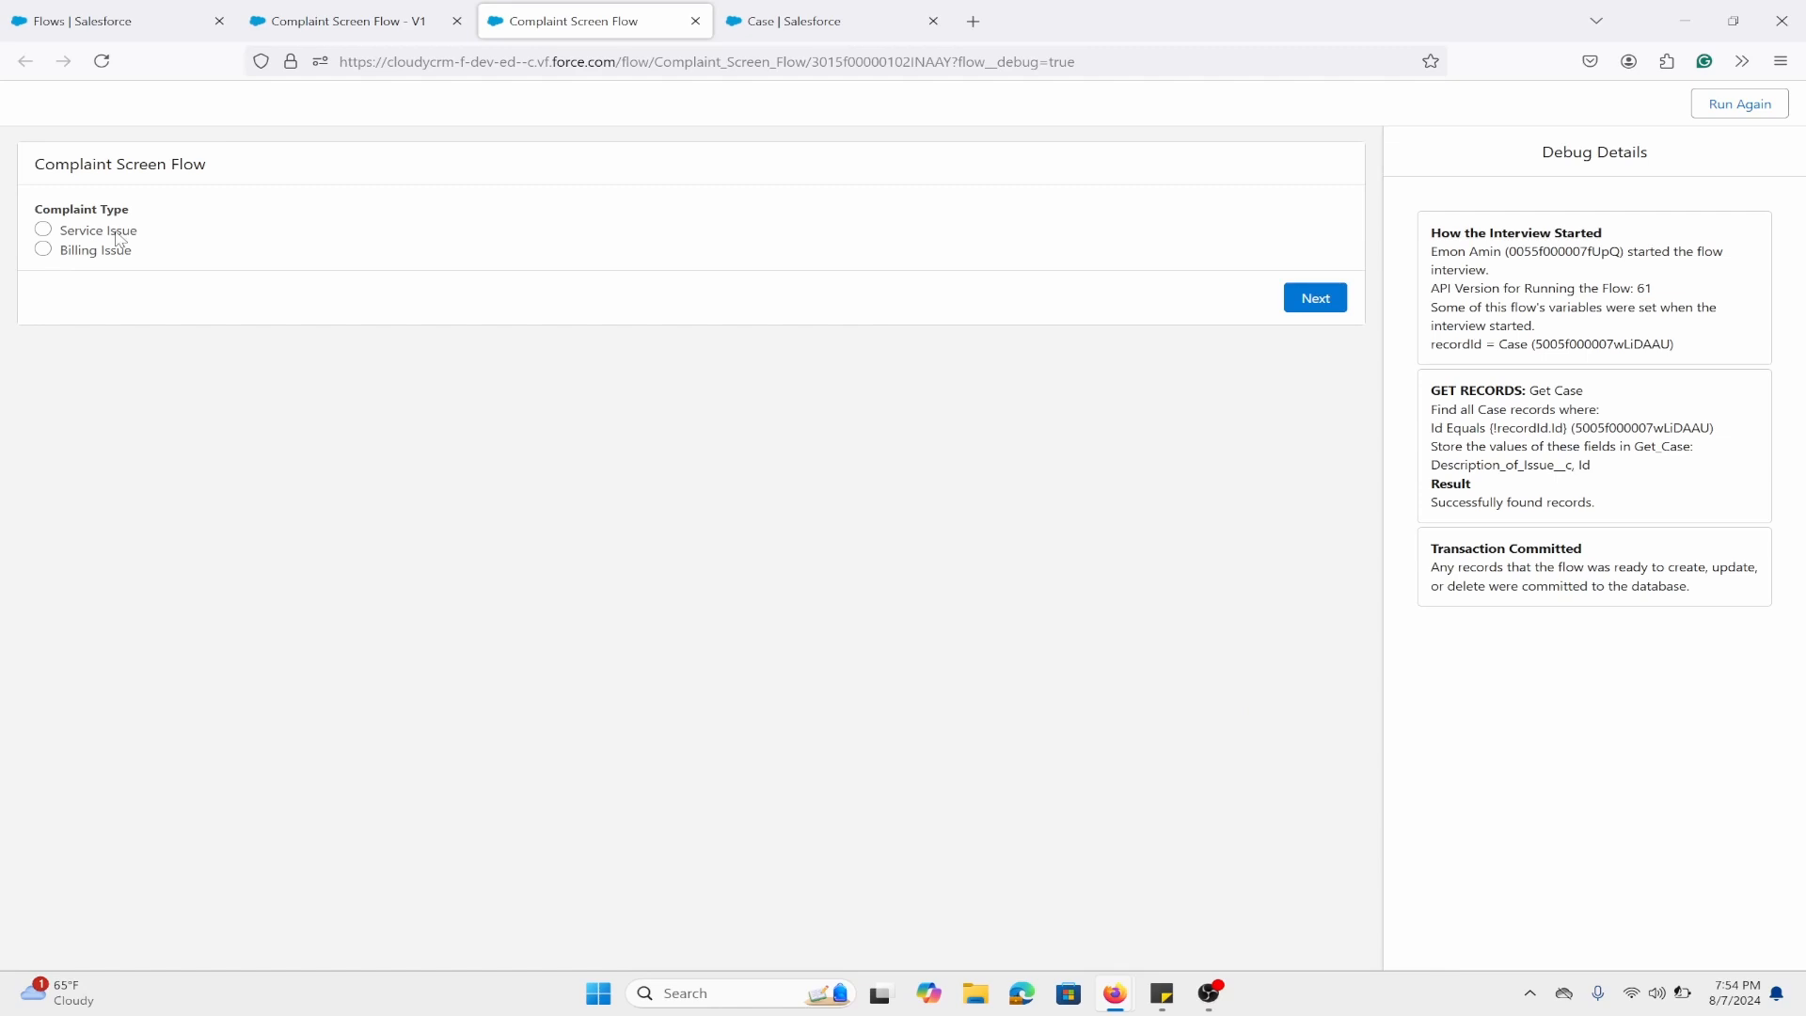
Choose Service Issue as the complaint type, then set Service Issue to Sales and Issue Type to Ordering Processing.
left_click(119, 235)
left_click(1298, 299)
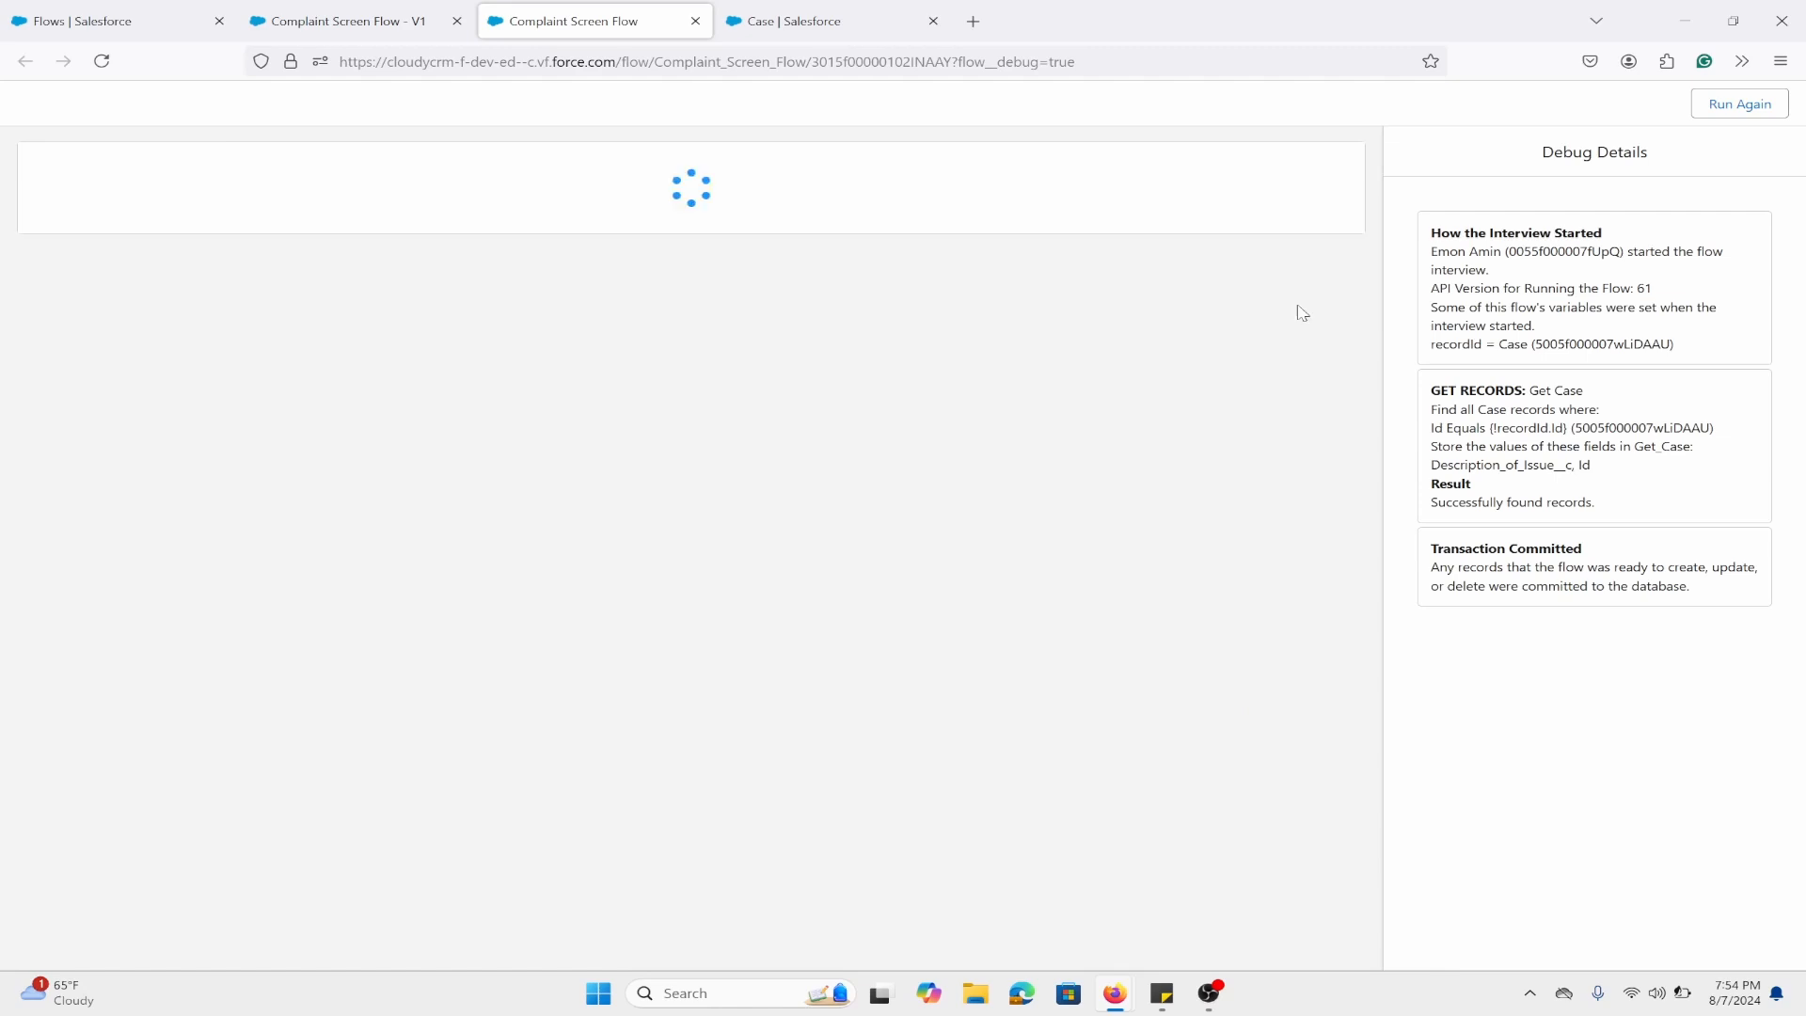
left_click(268, 197)
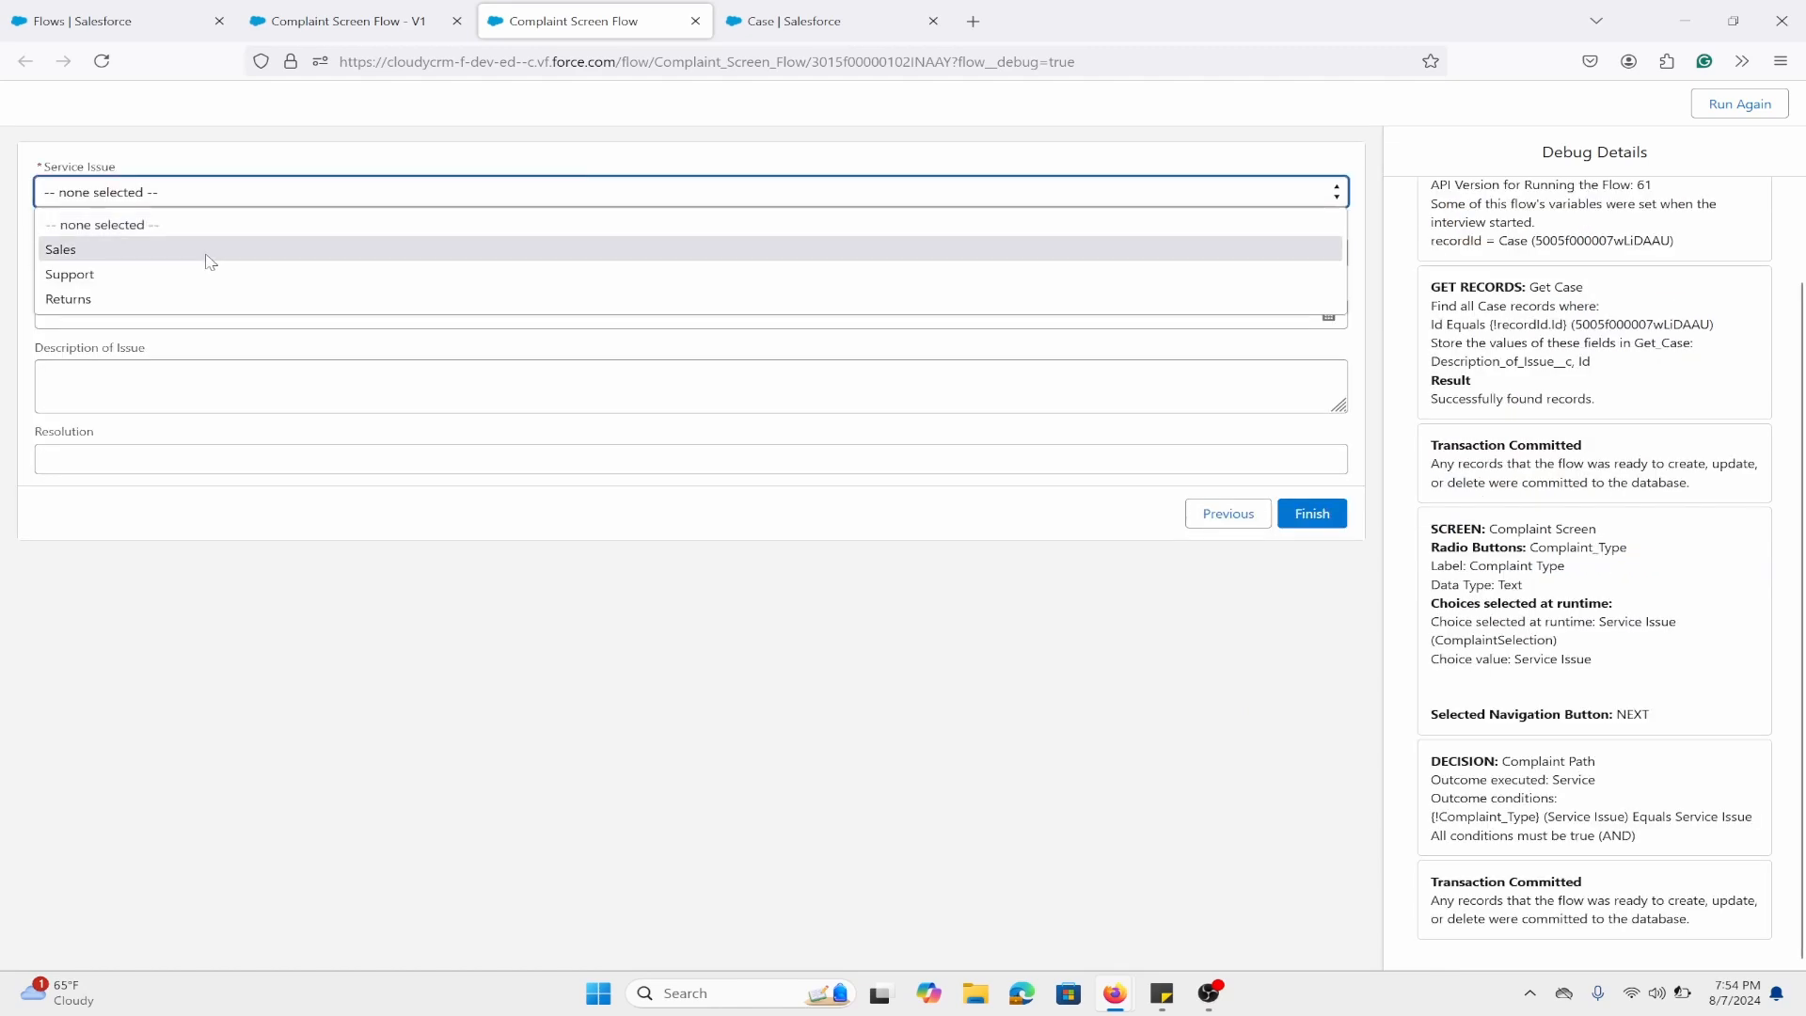
left_click(83, 252)
left_click(112, 246)
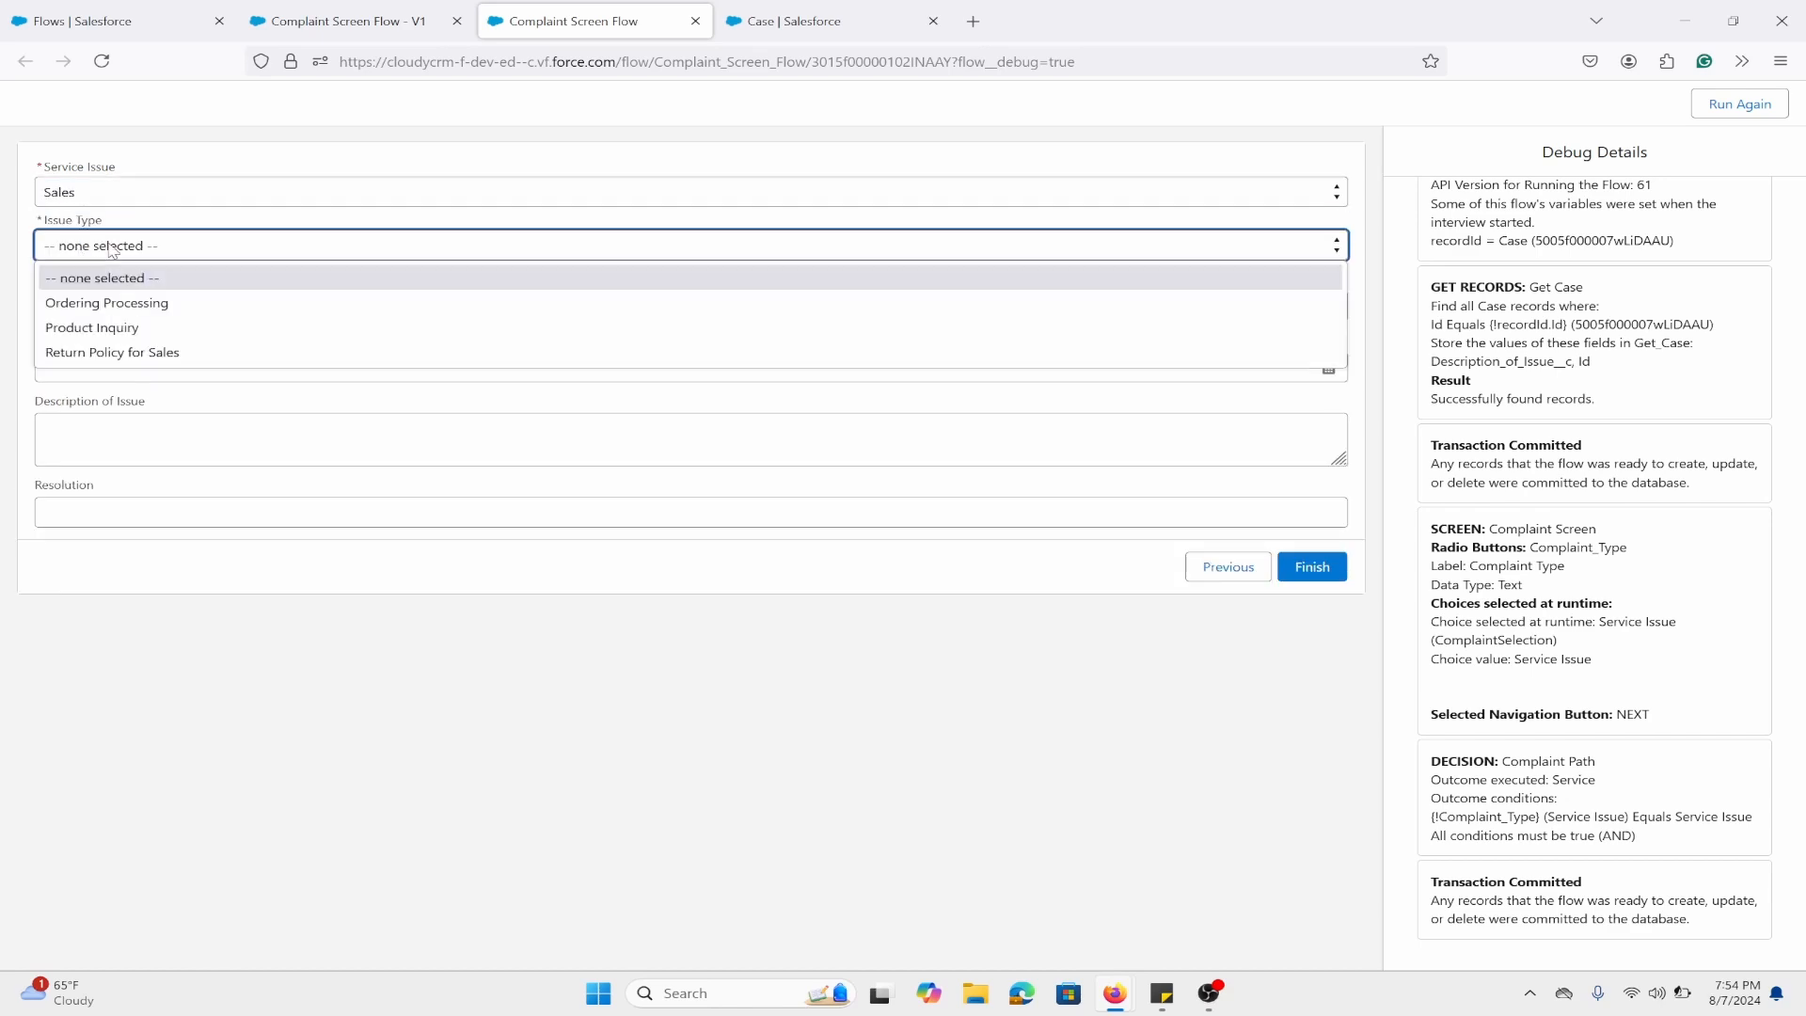
left_click(142, 308)
Set both the Purchase Date and the Date of Incident to Aug 7, 2024.
left_click(155, 303)
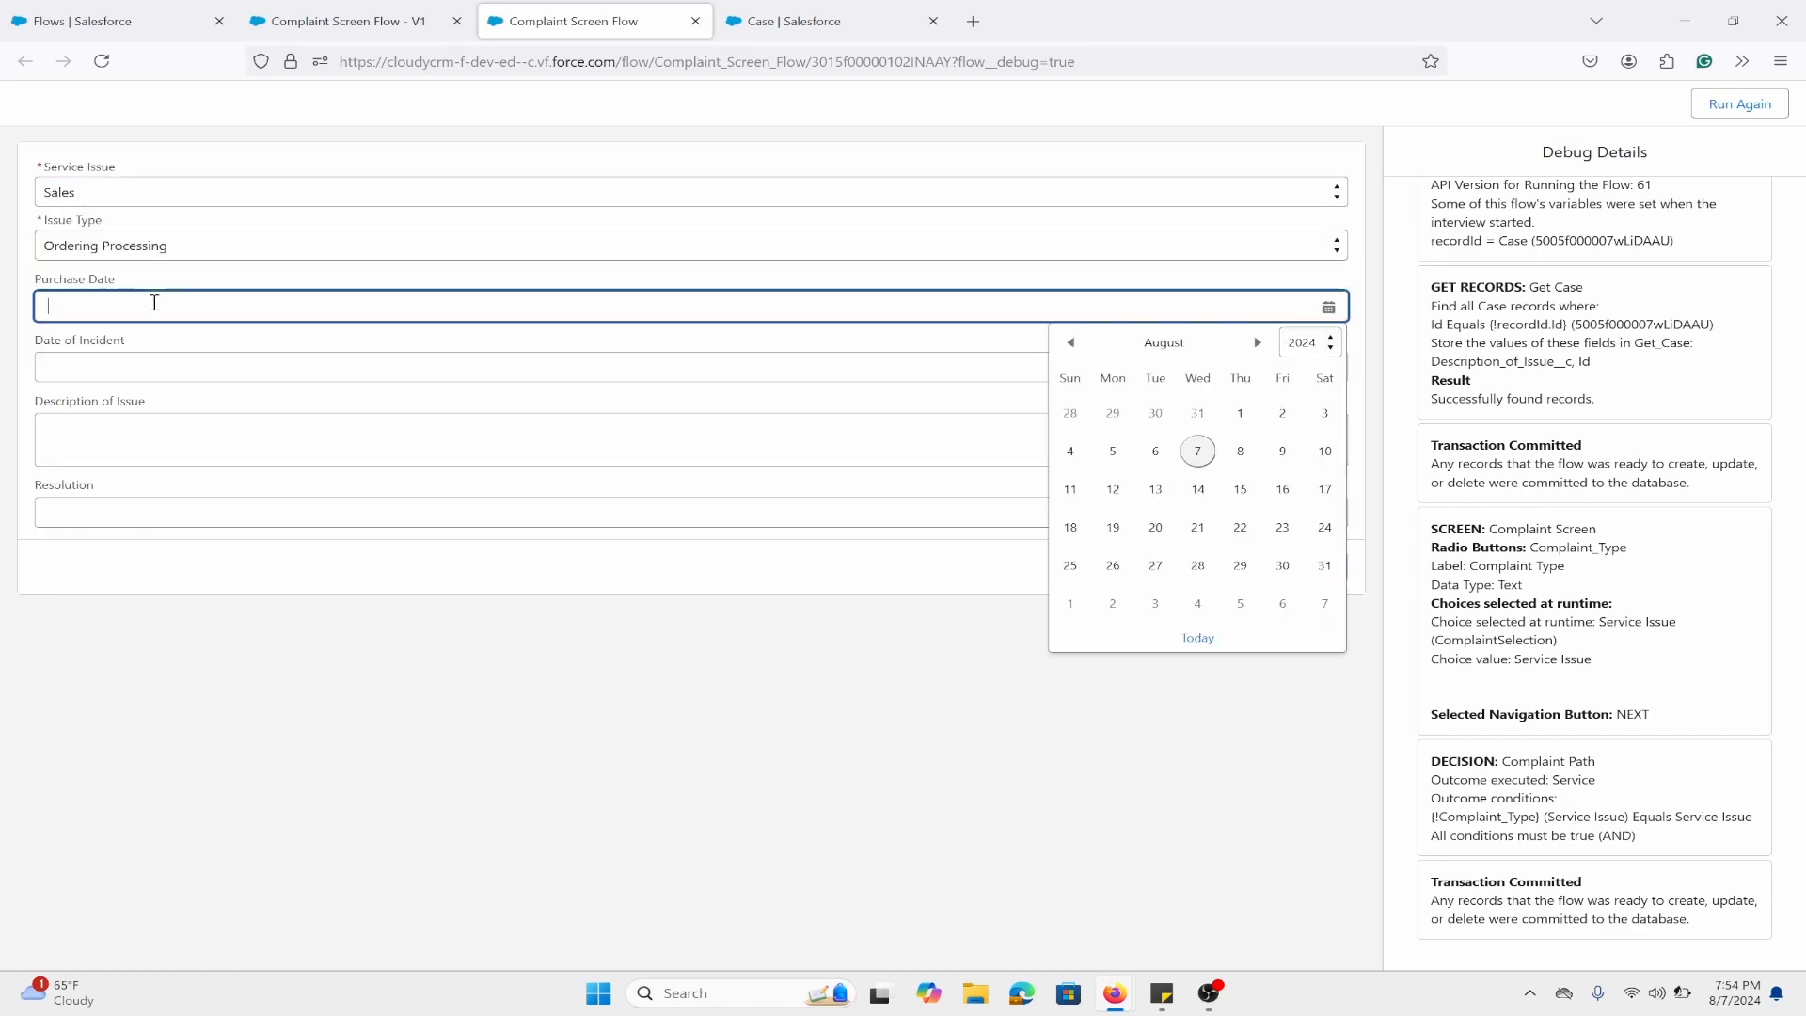
left_click(1197, 452)
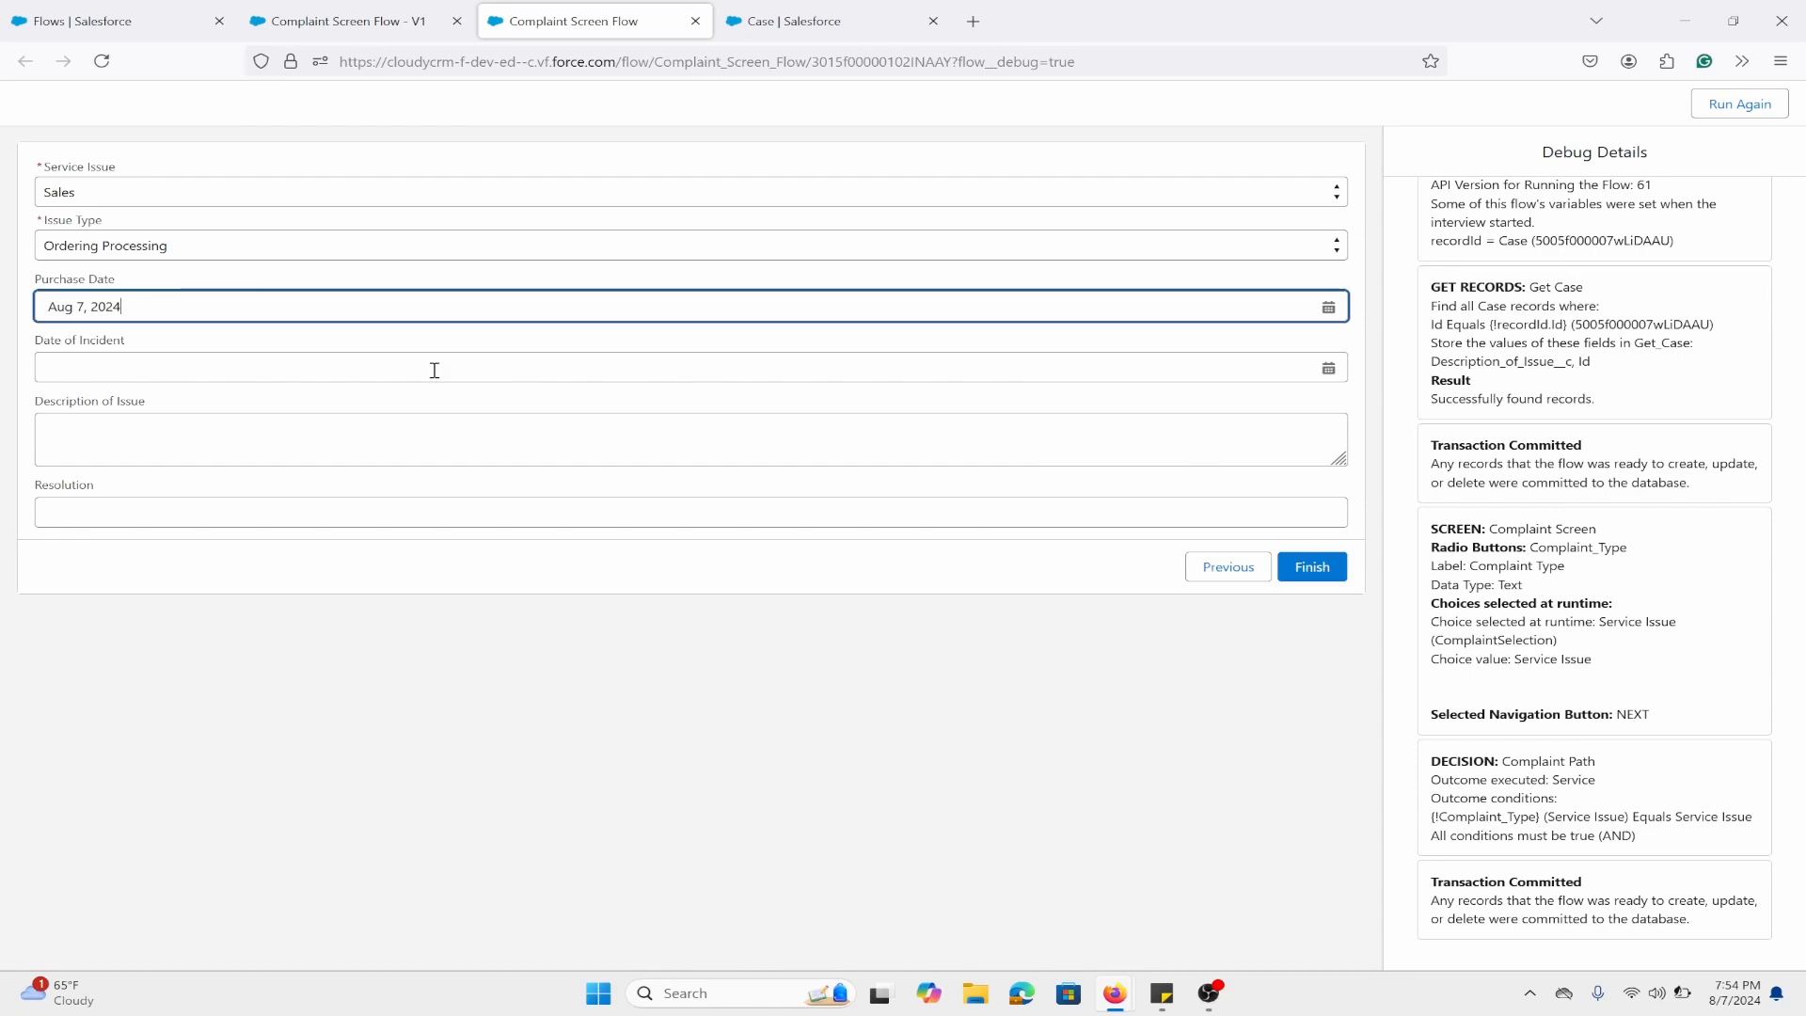
left_click(431, 367)
left_click(1197, 512)
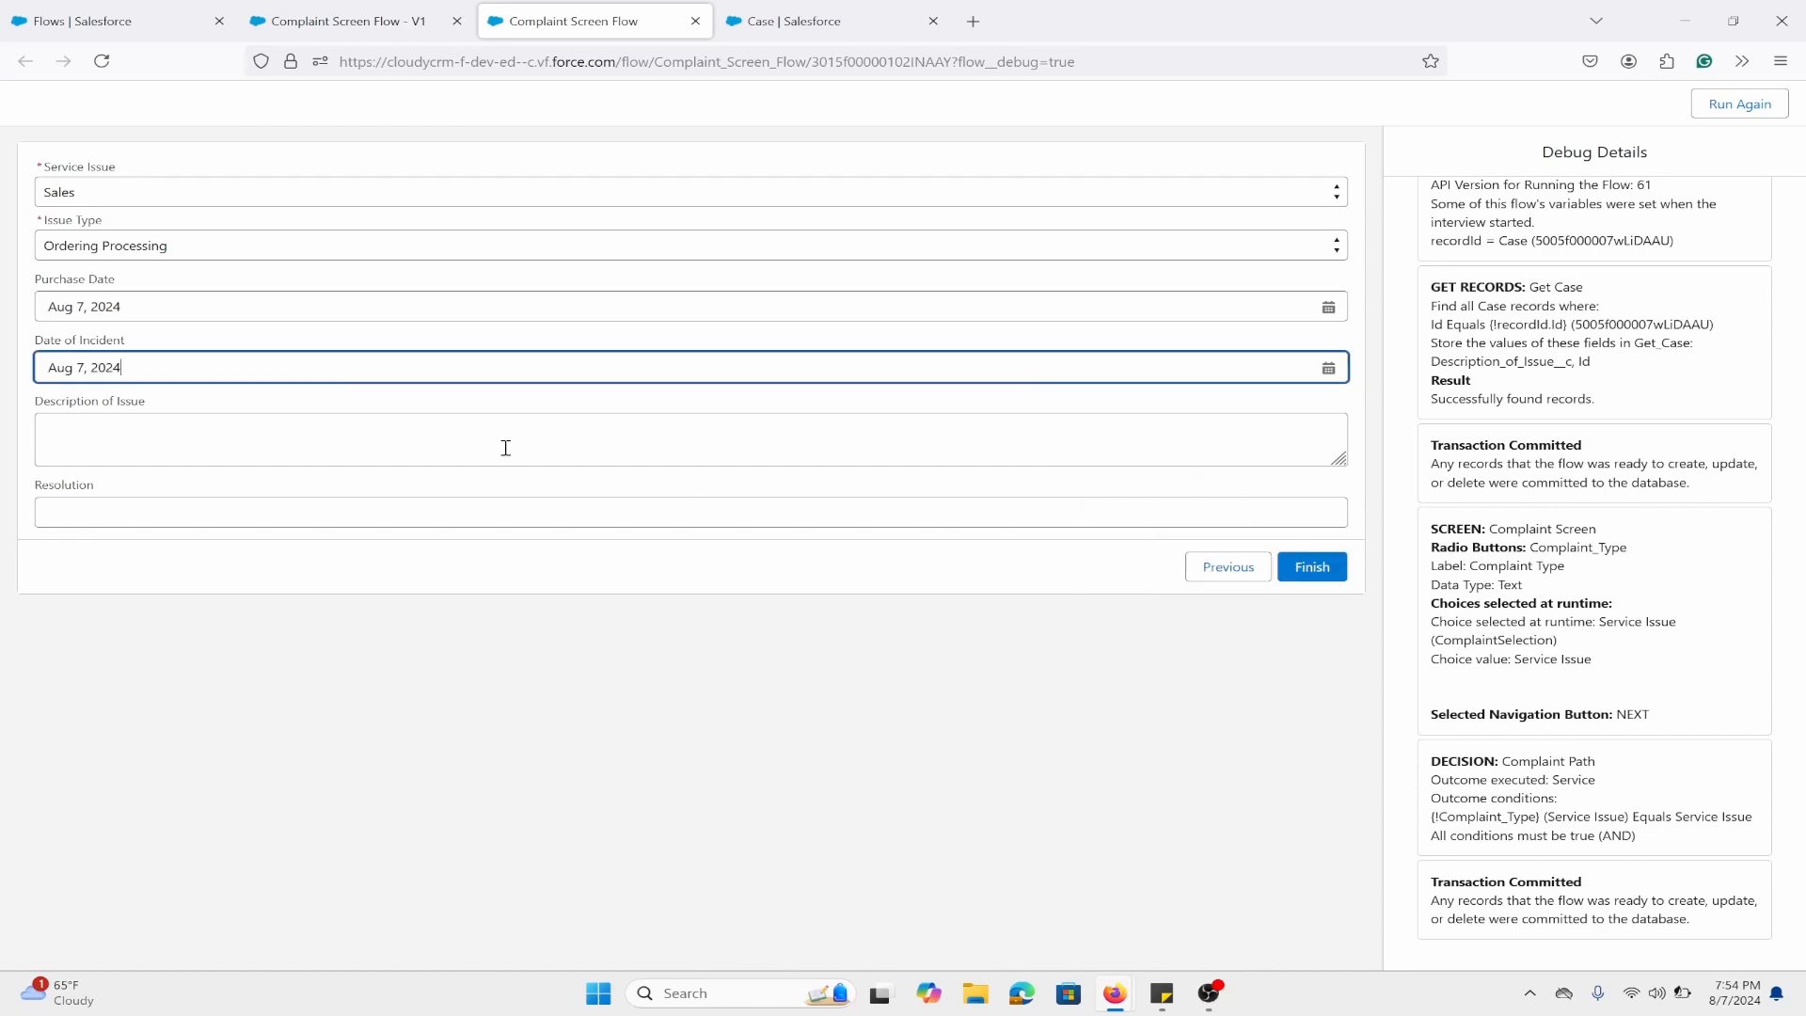
Enter "test" as both the Description of Issue and the Resolution and finish the debug run.
left_click(471, 439)
type("test")
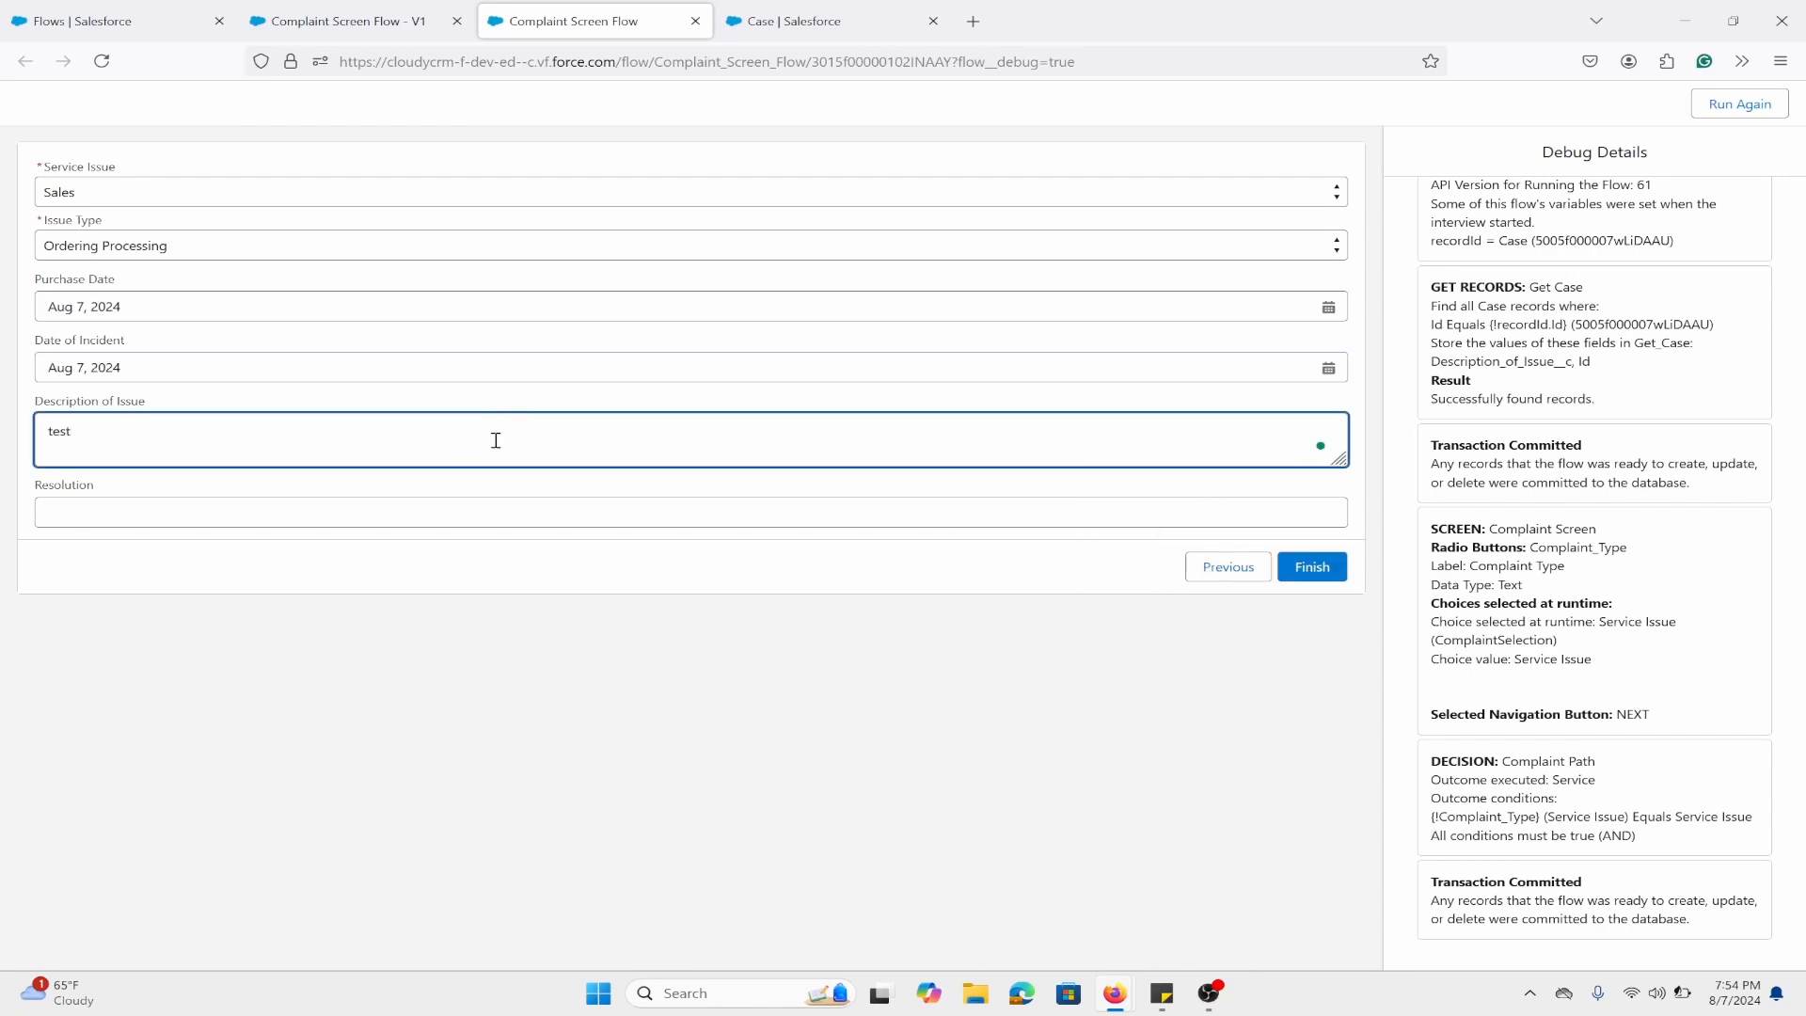
left_click(418, 505)
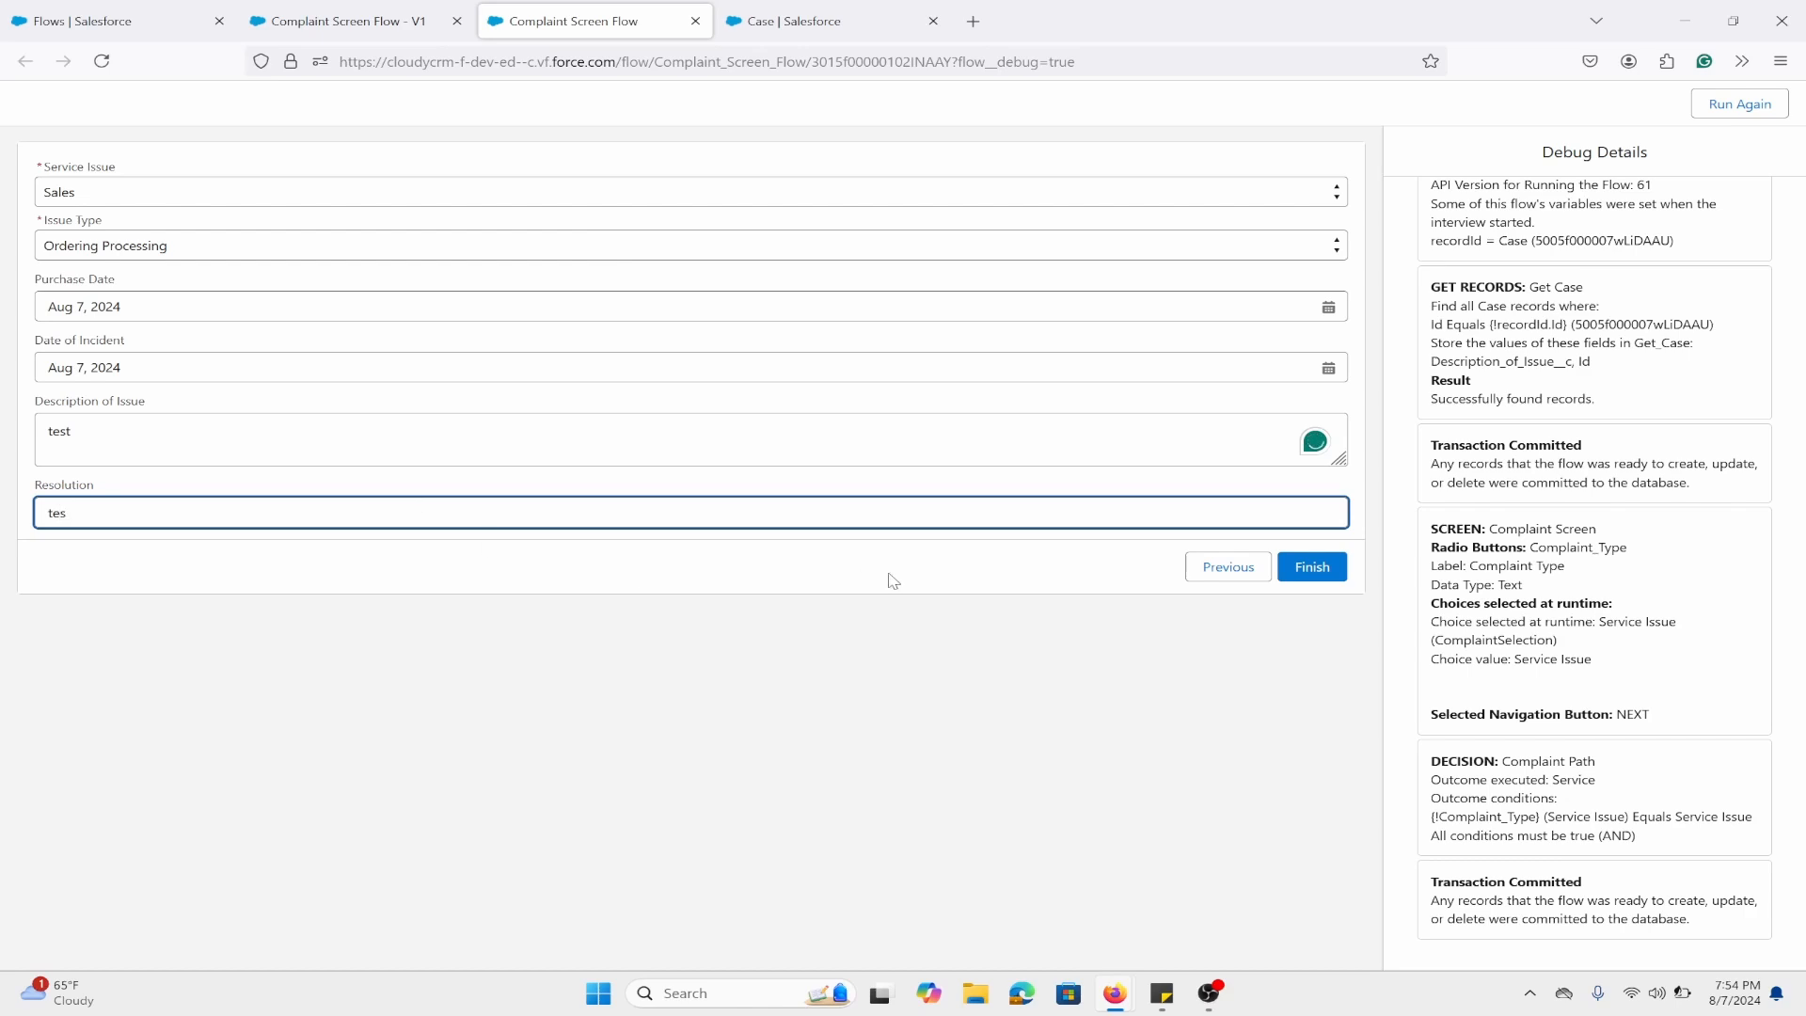
type("test")
left_click(1312, 566)
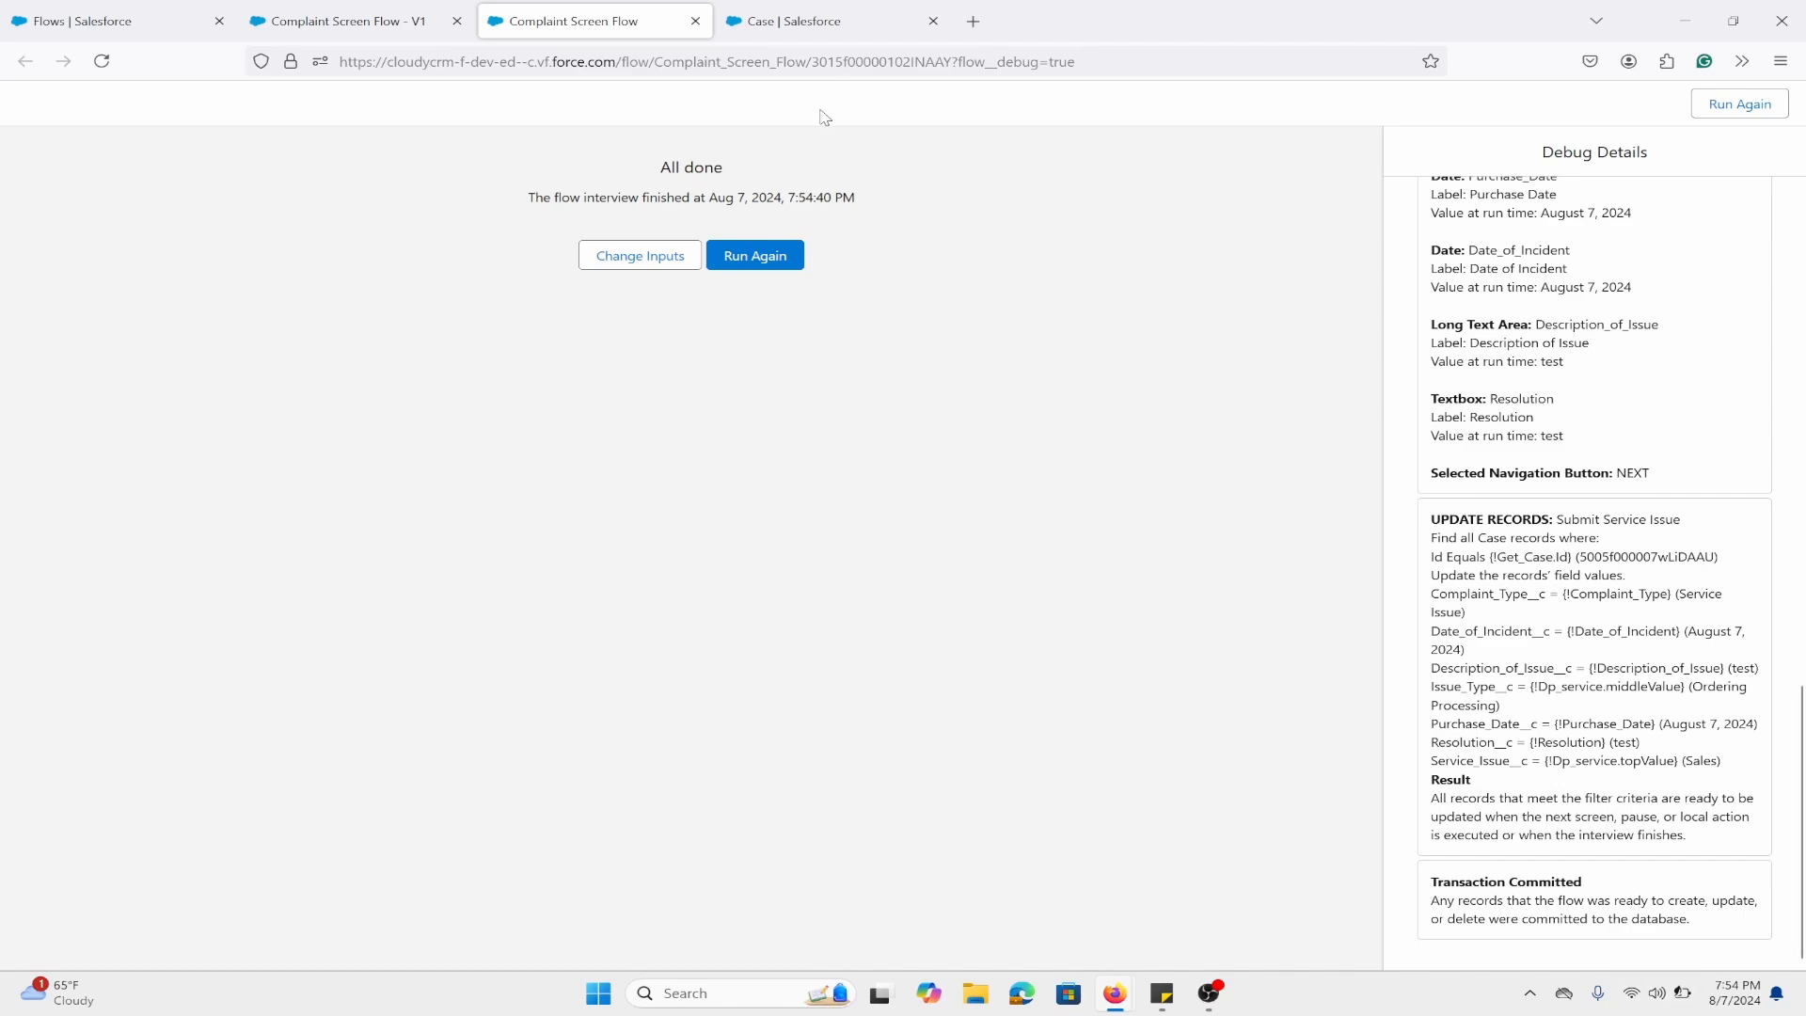
Return to the flow's editor and activate Complaint Screen Flow.
left_click(411, 34)
left_click(1593, 153)
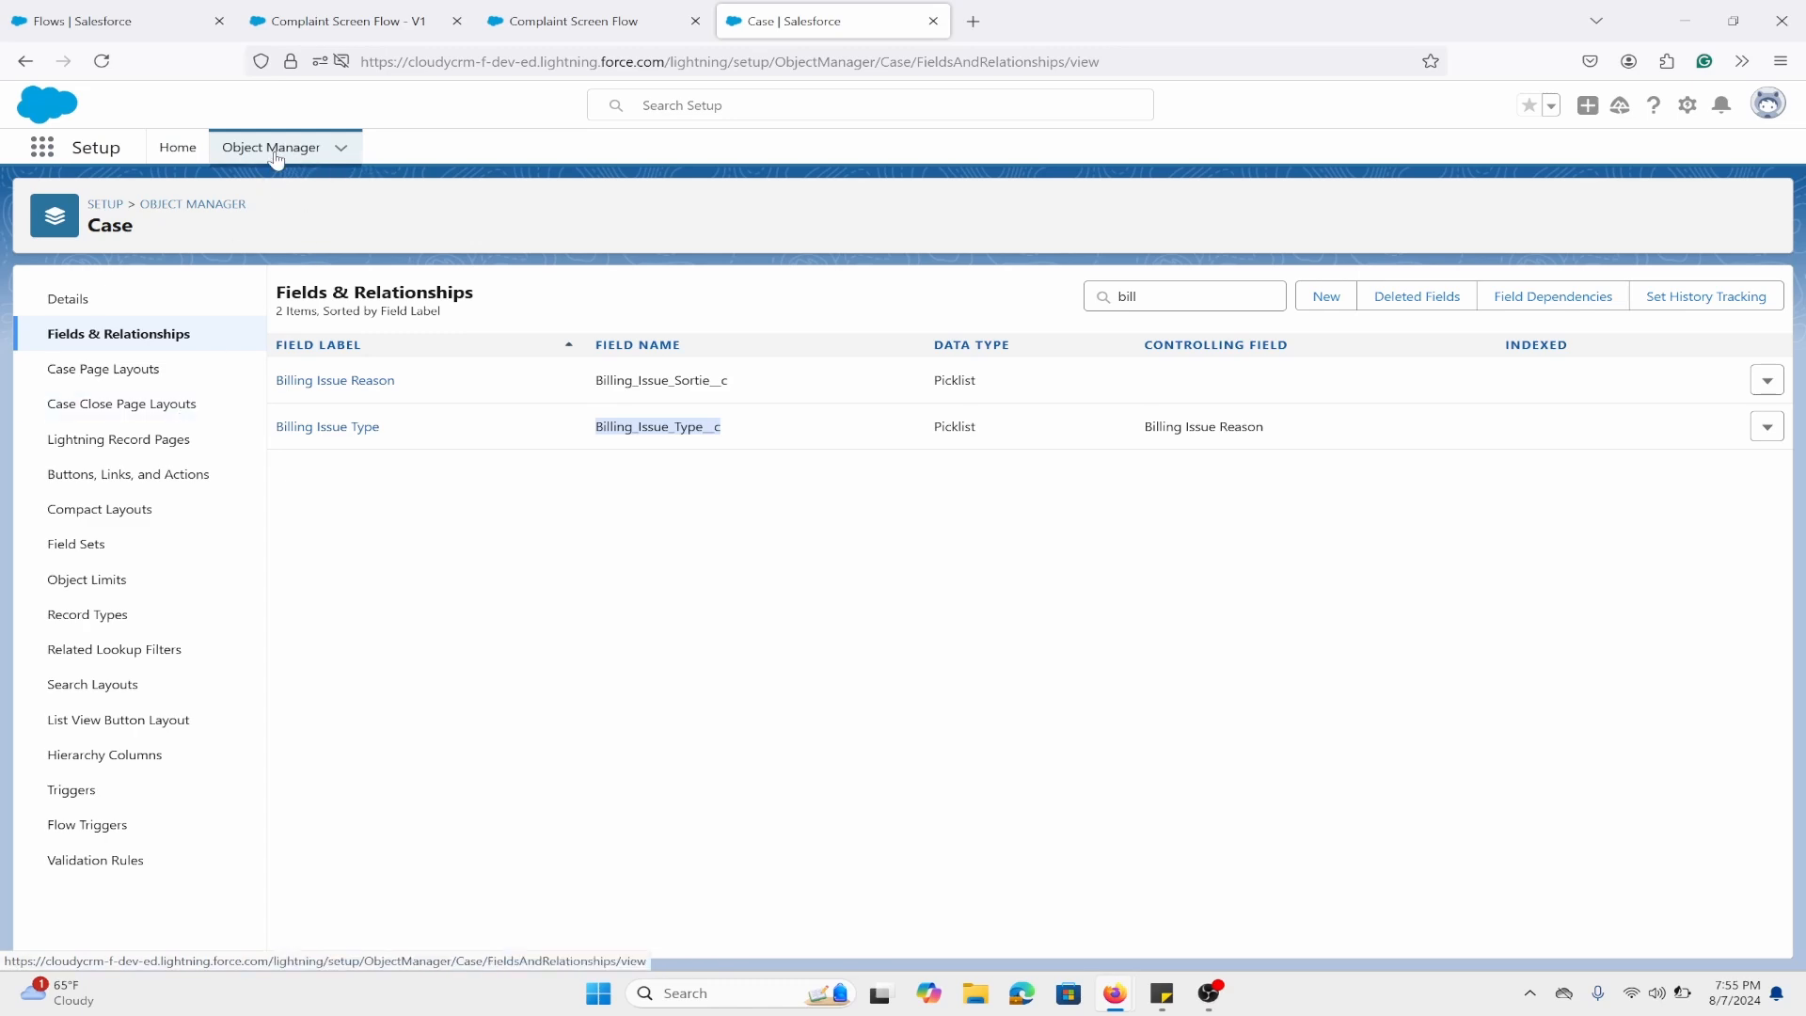
Create a Flow action on the Case object for Complaint Screen Flow, labelled Enter Complaint and named Enter_Complaint.
left_click(156, 480)
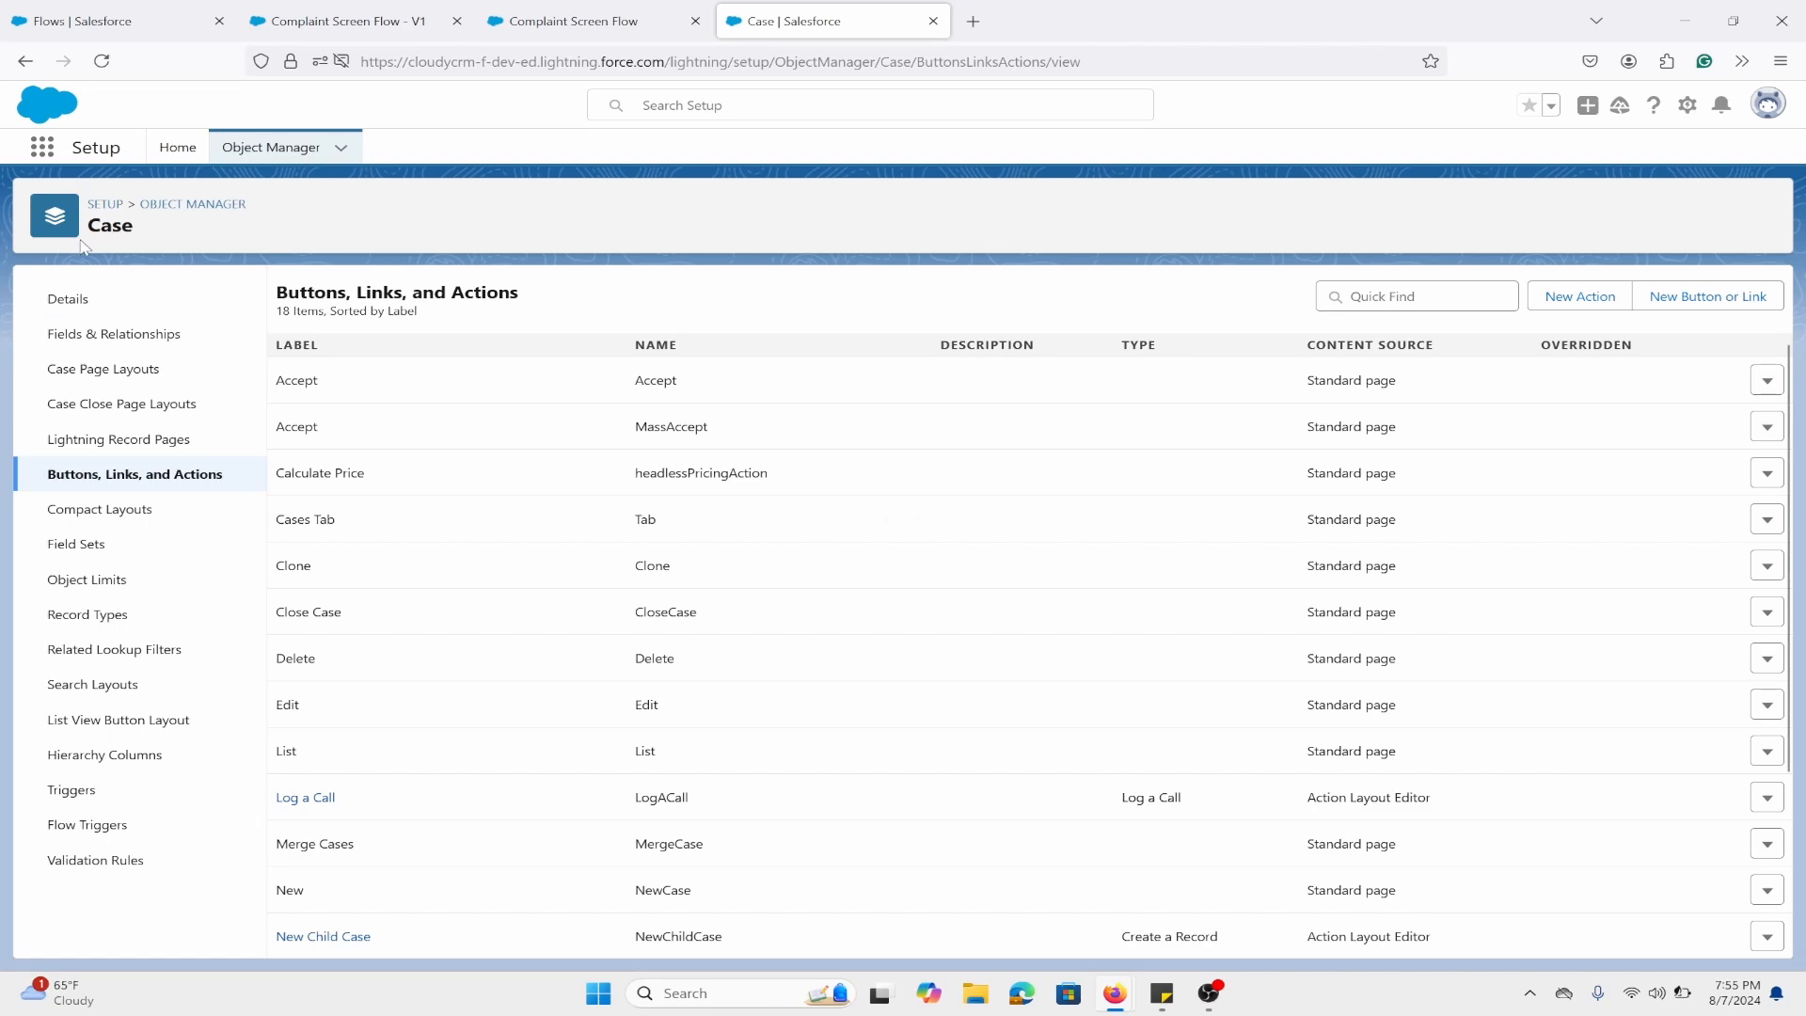
left_click(1620, 299)
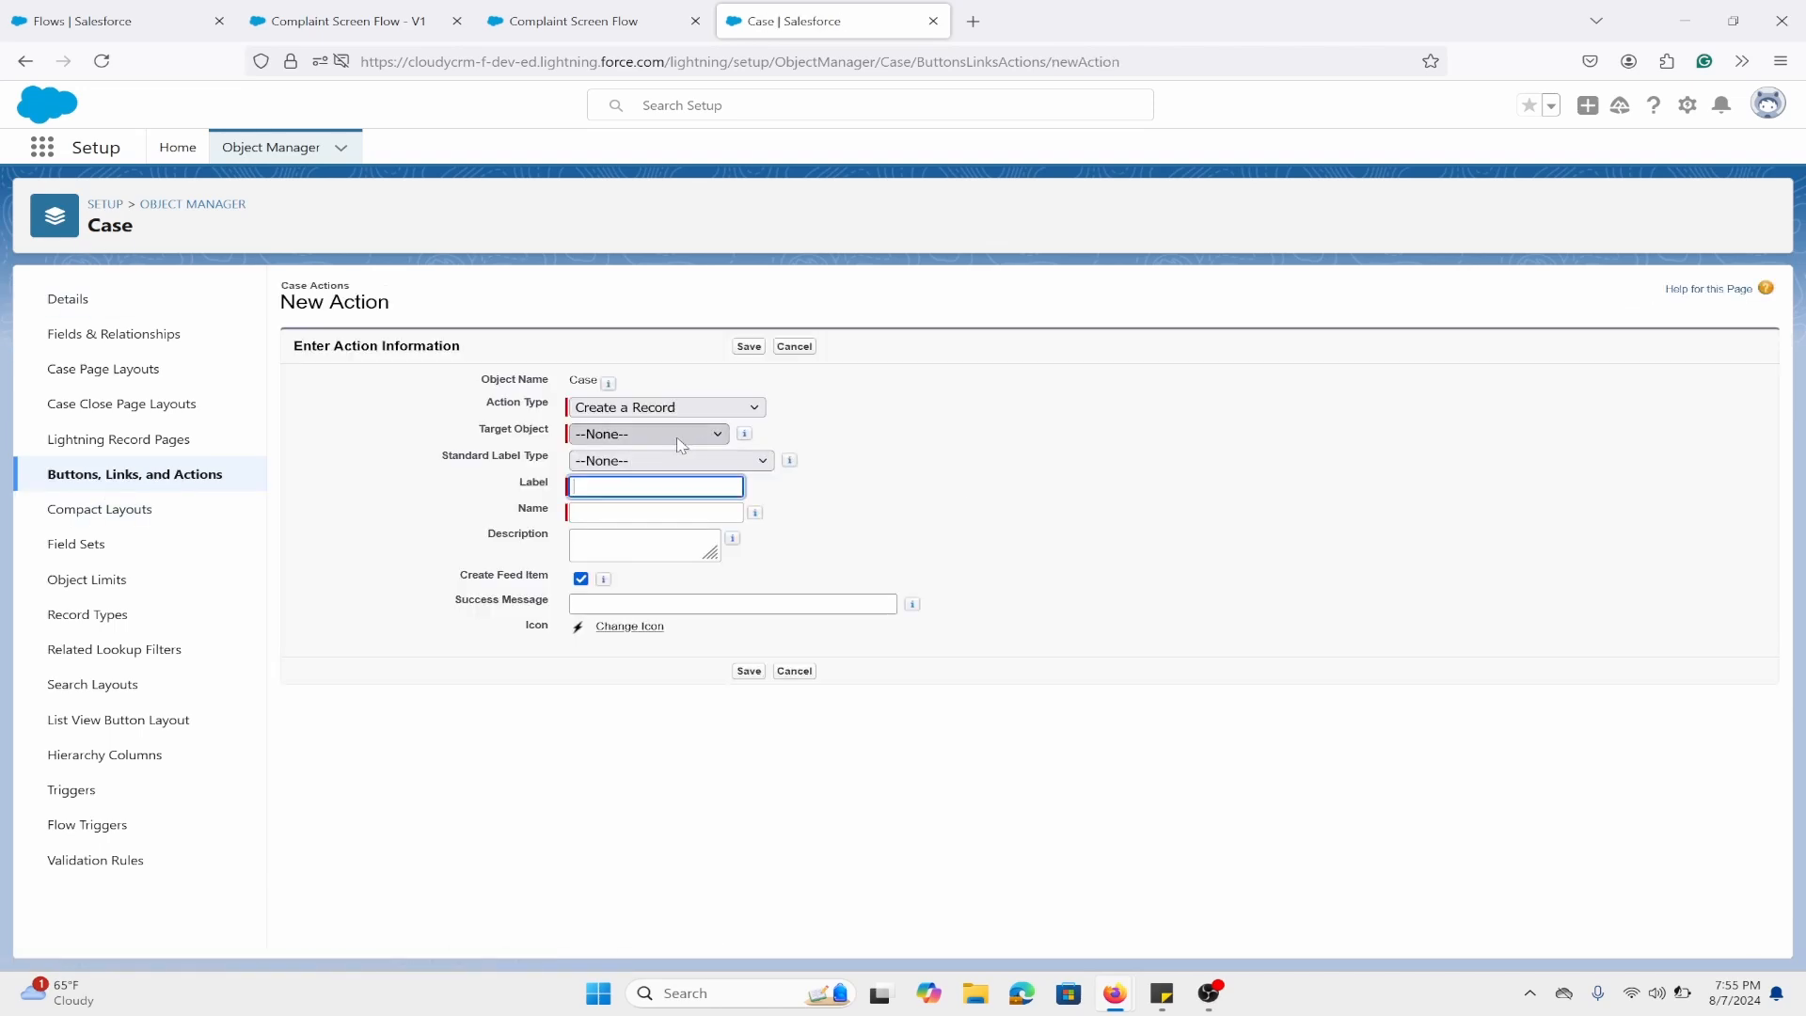
left_click(742, 410)
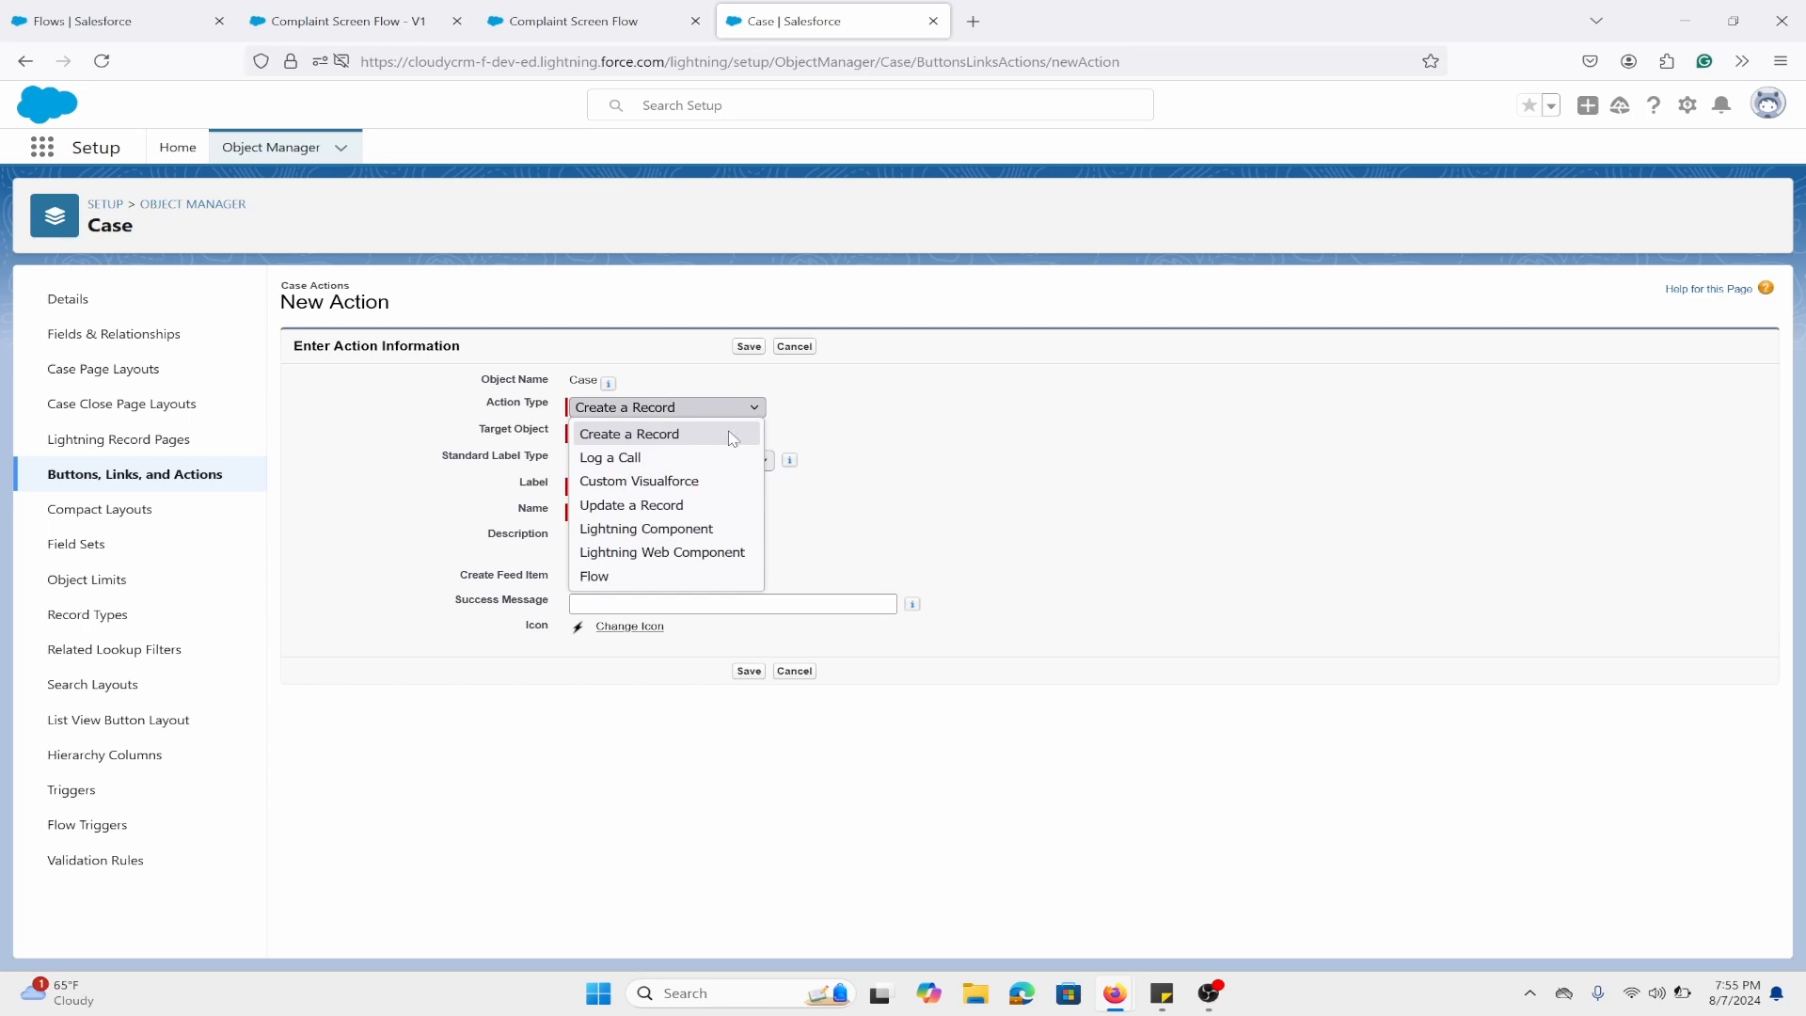
left_click(666, 577)
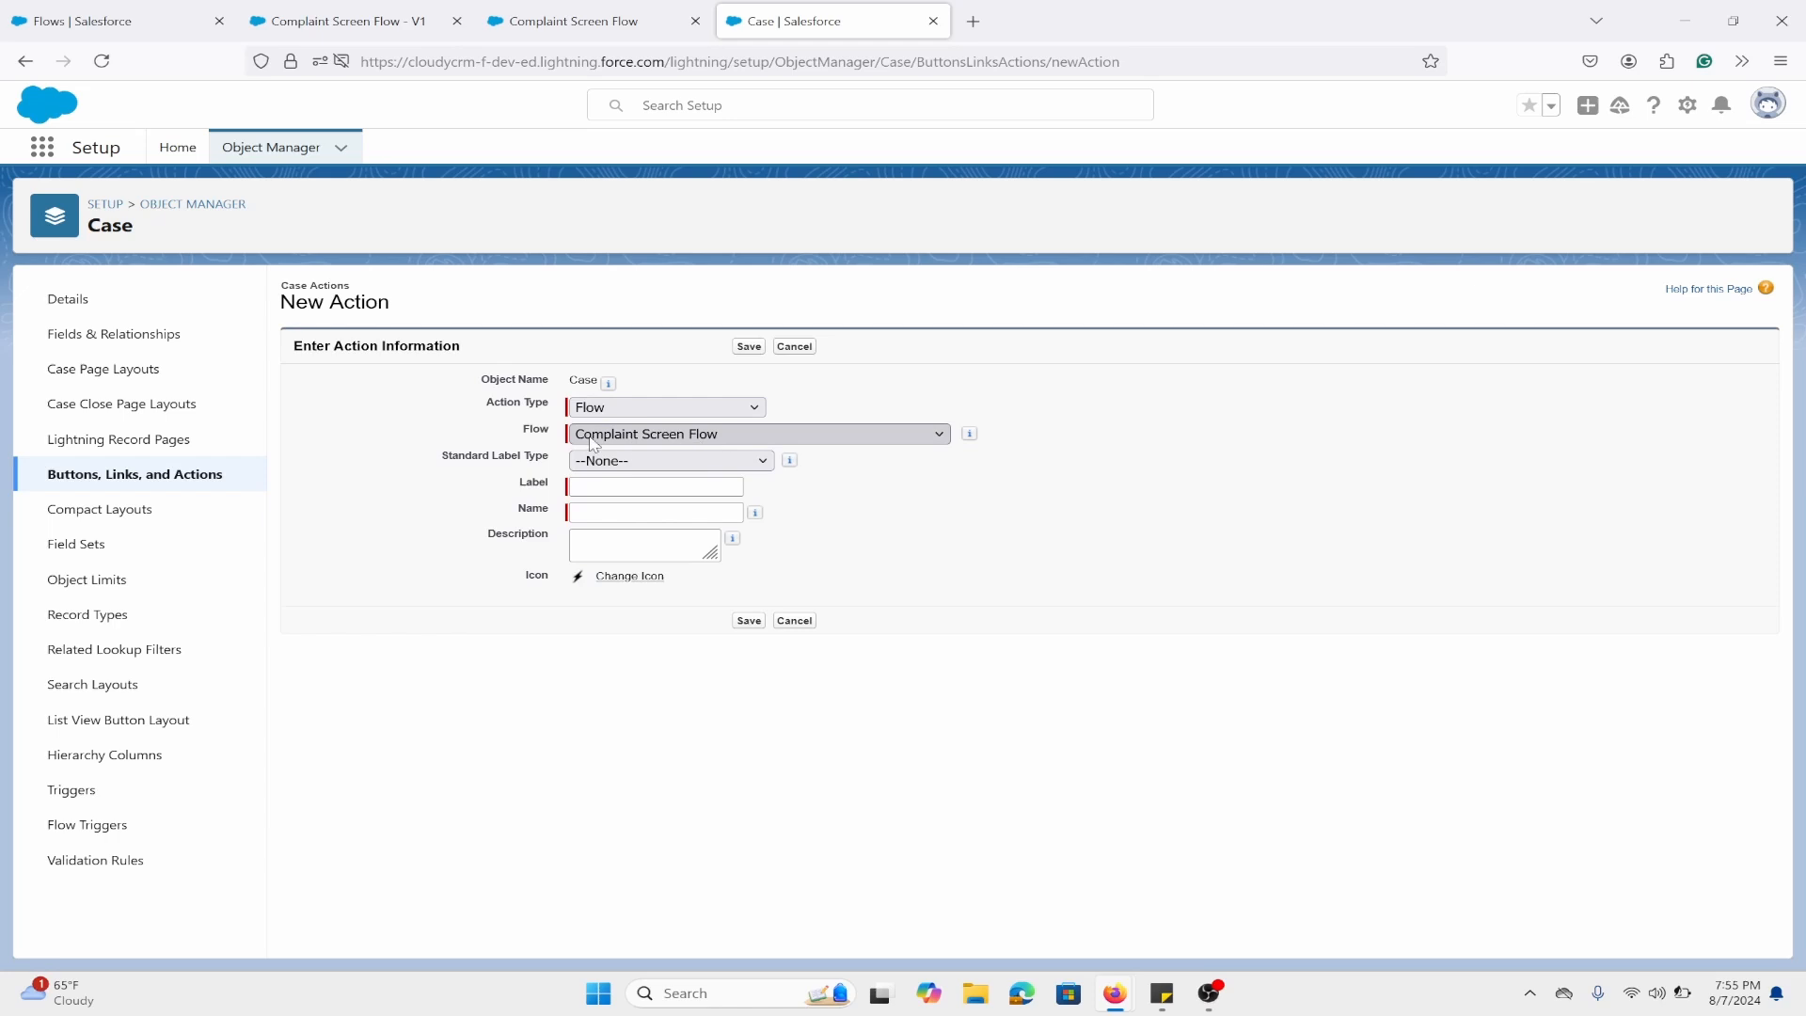
left_click(655, 491)
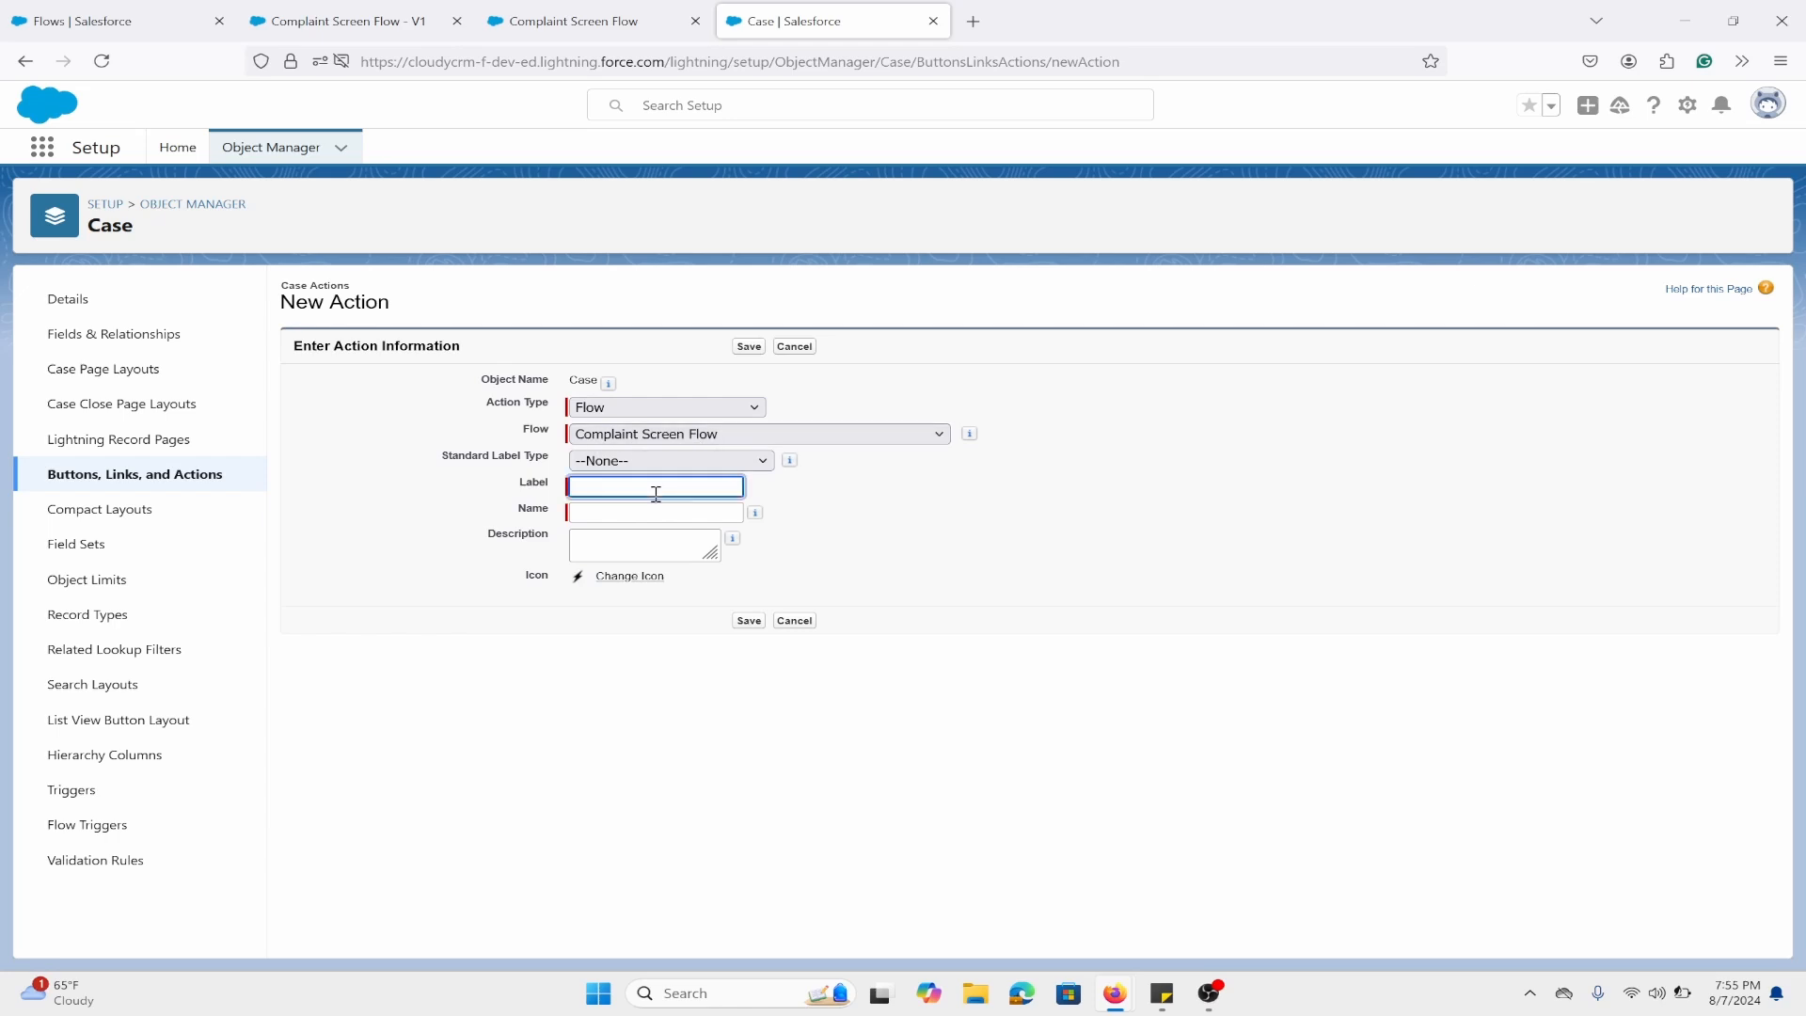
type("Enter Complaint")
left_click(647, 513)
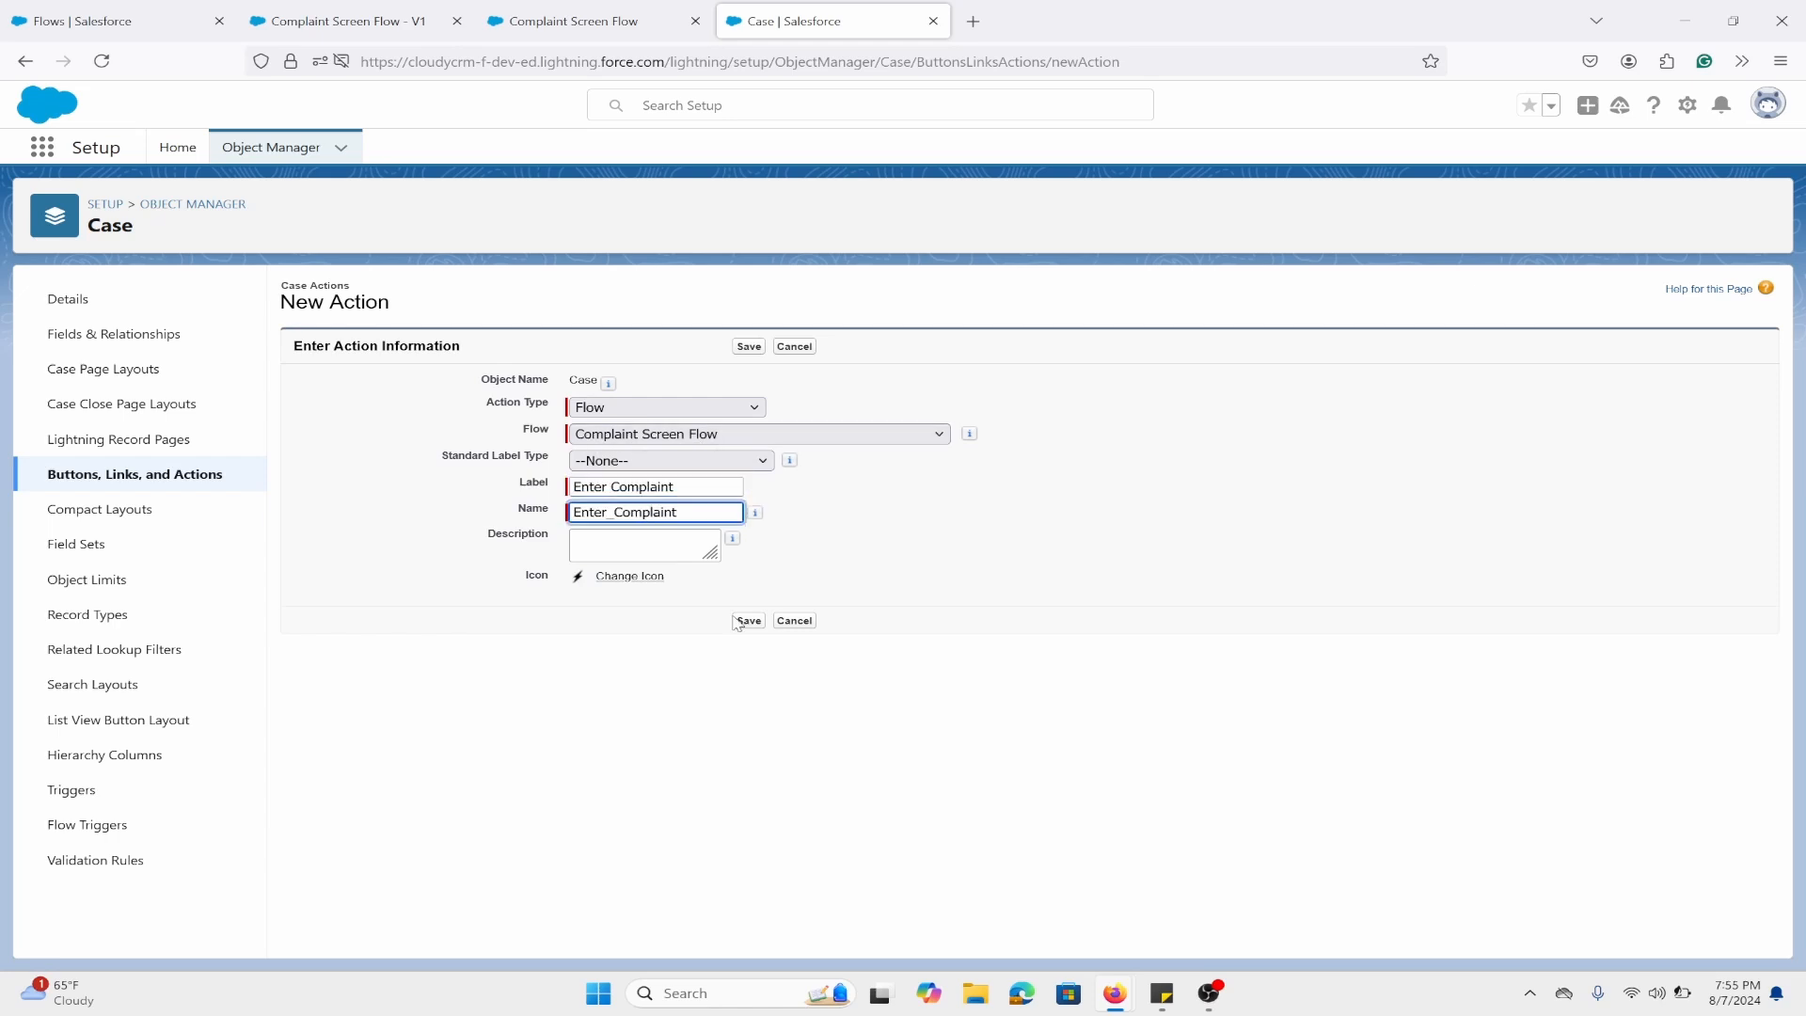
left_click(749, 622)
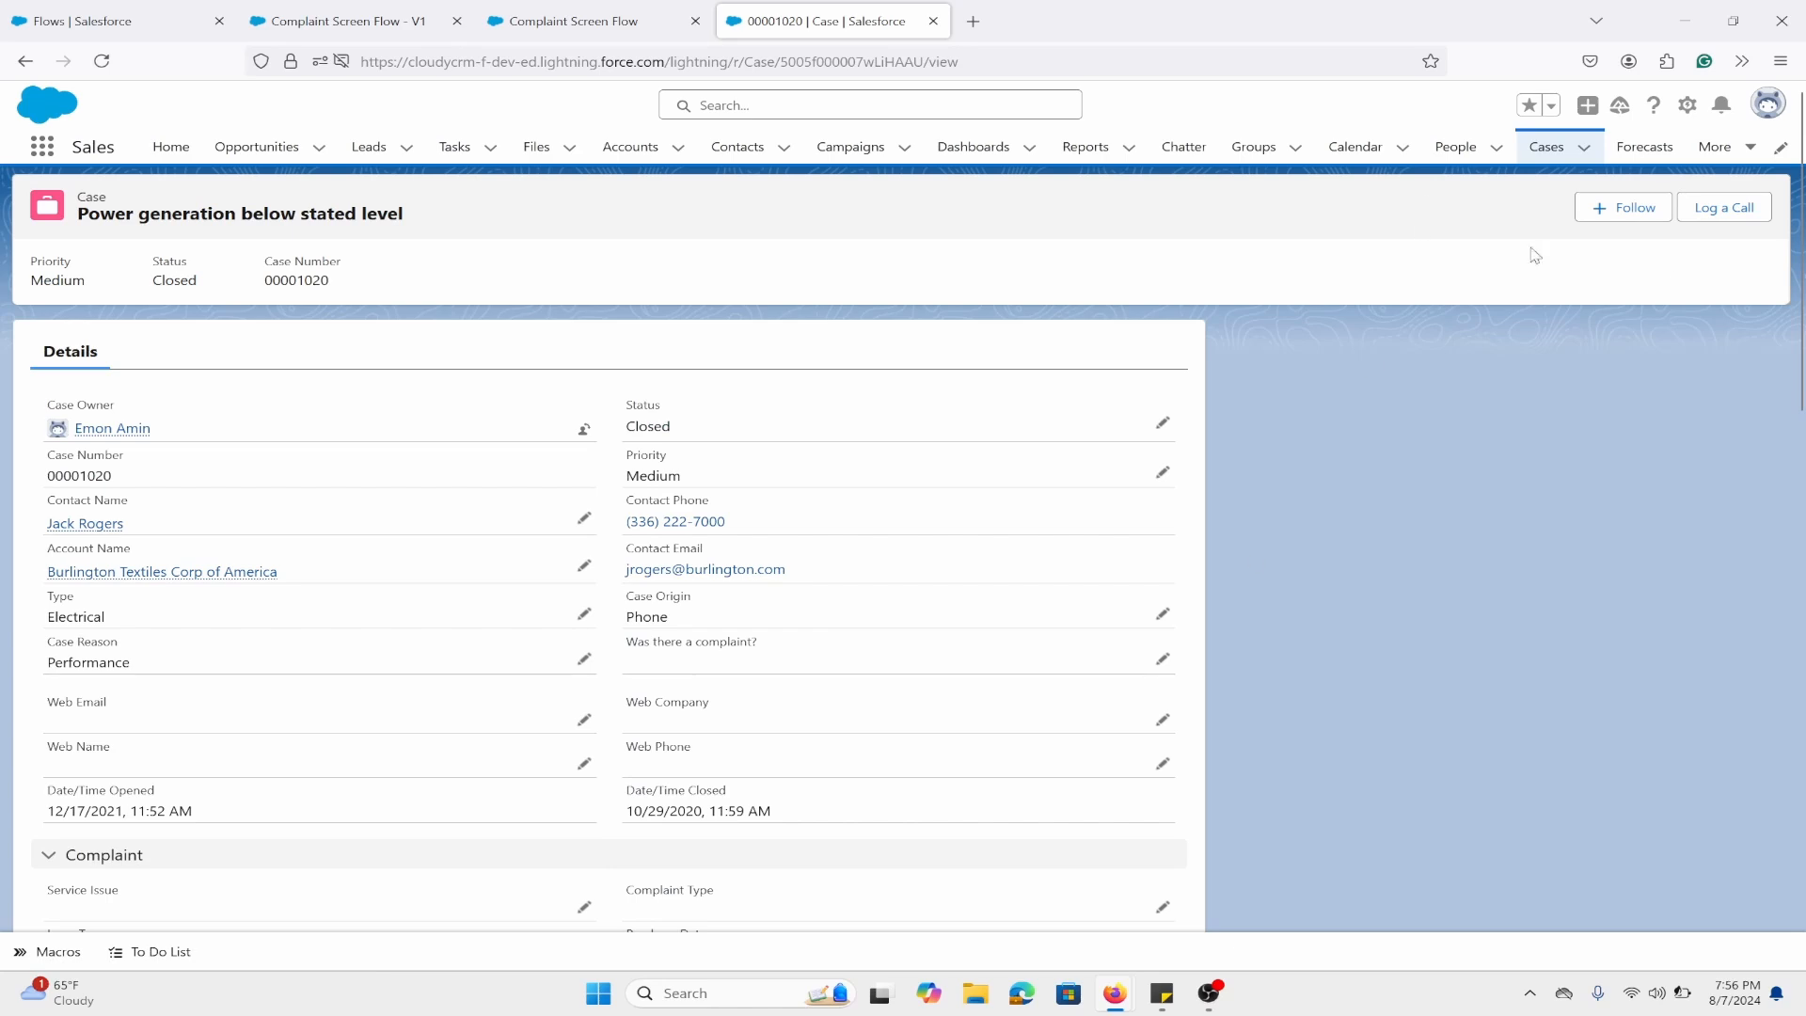
Edit the Case record page, add the Enter Complaint action to its Highlights Panel and save the page.
left_click(1688, 104)
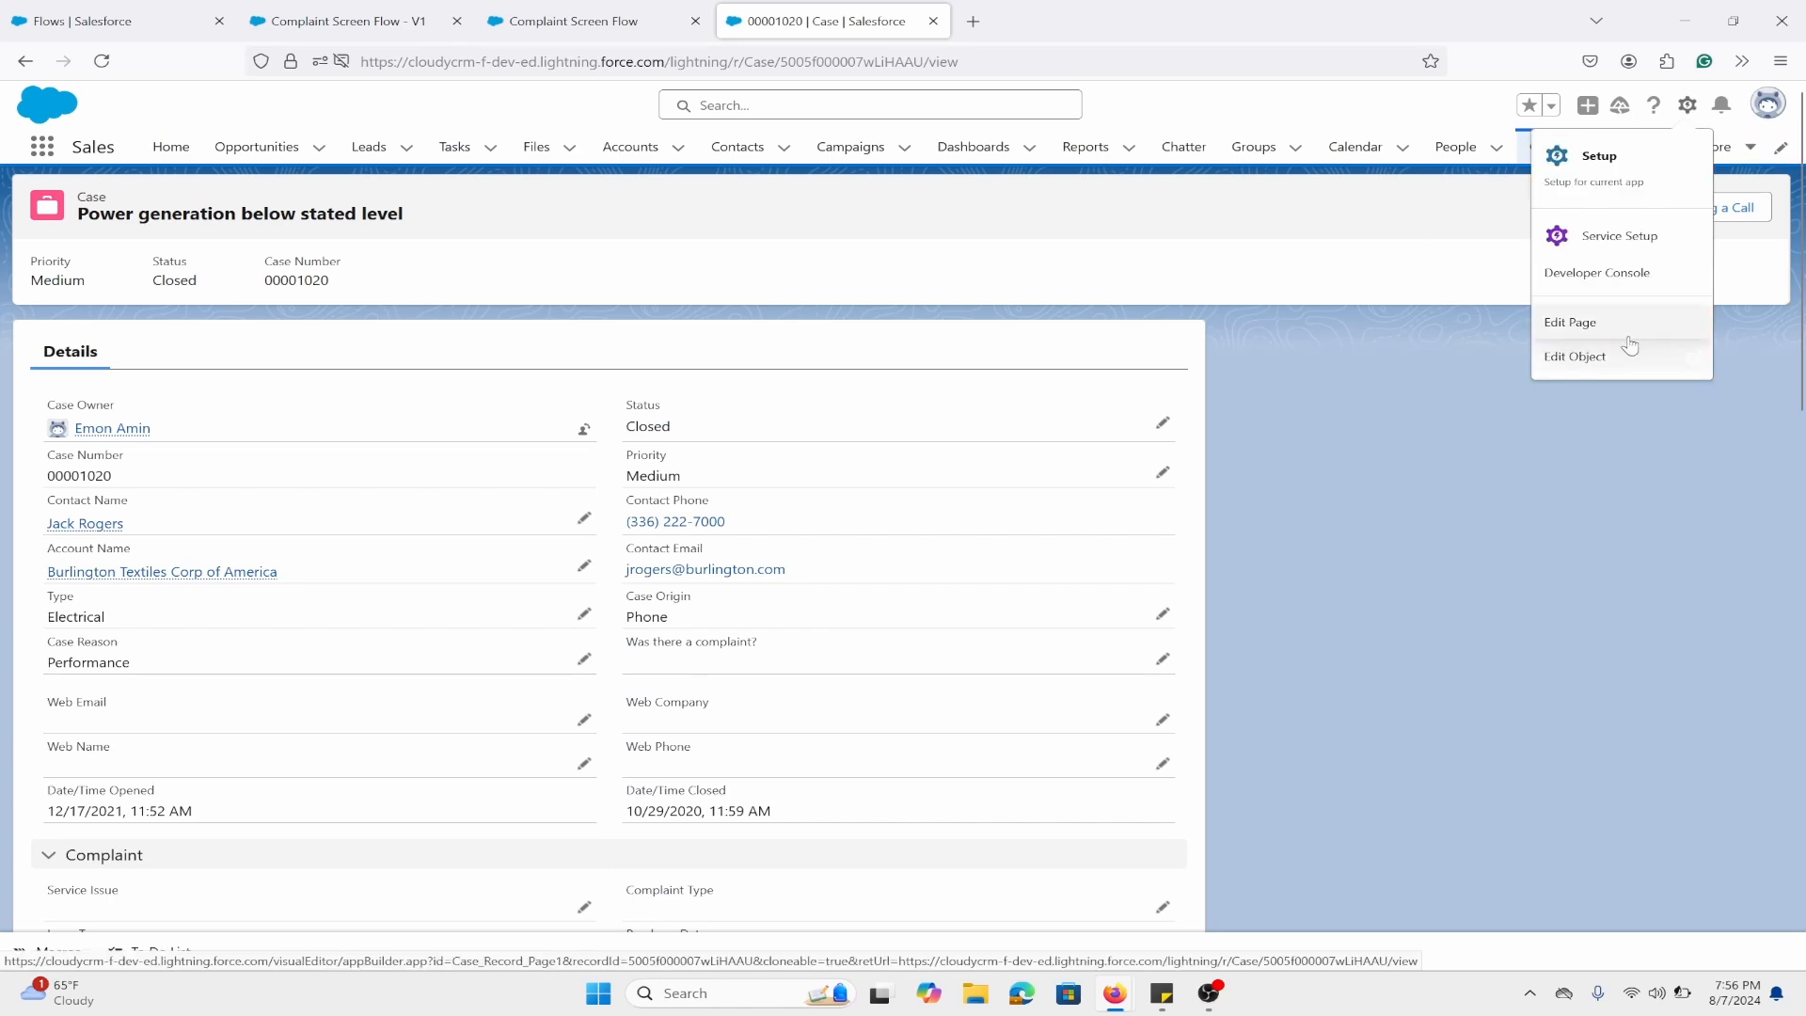
left_click(1599, 327)
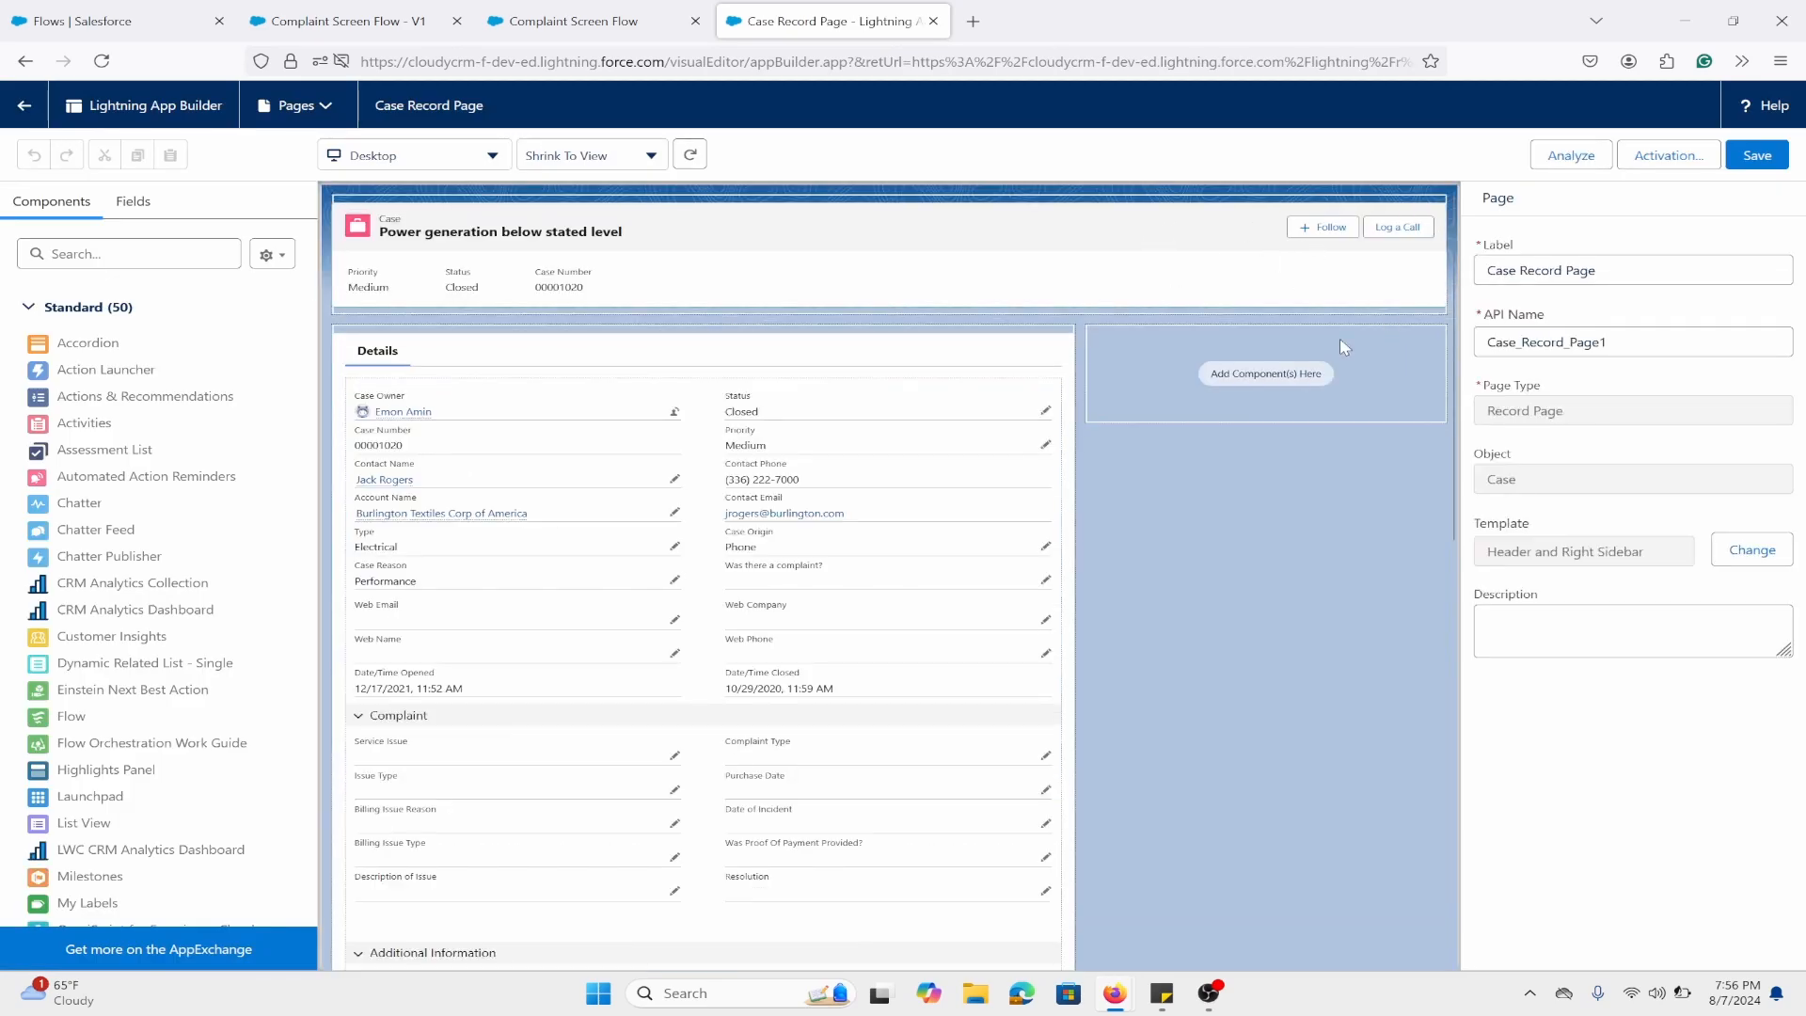
left_click(1353, 247)
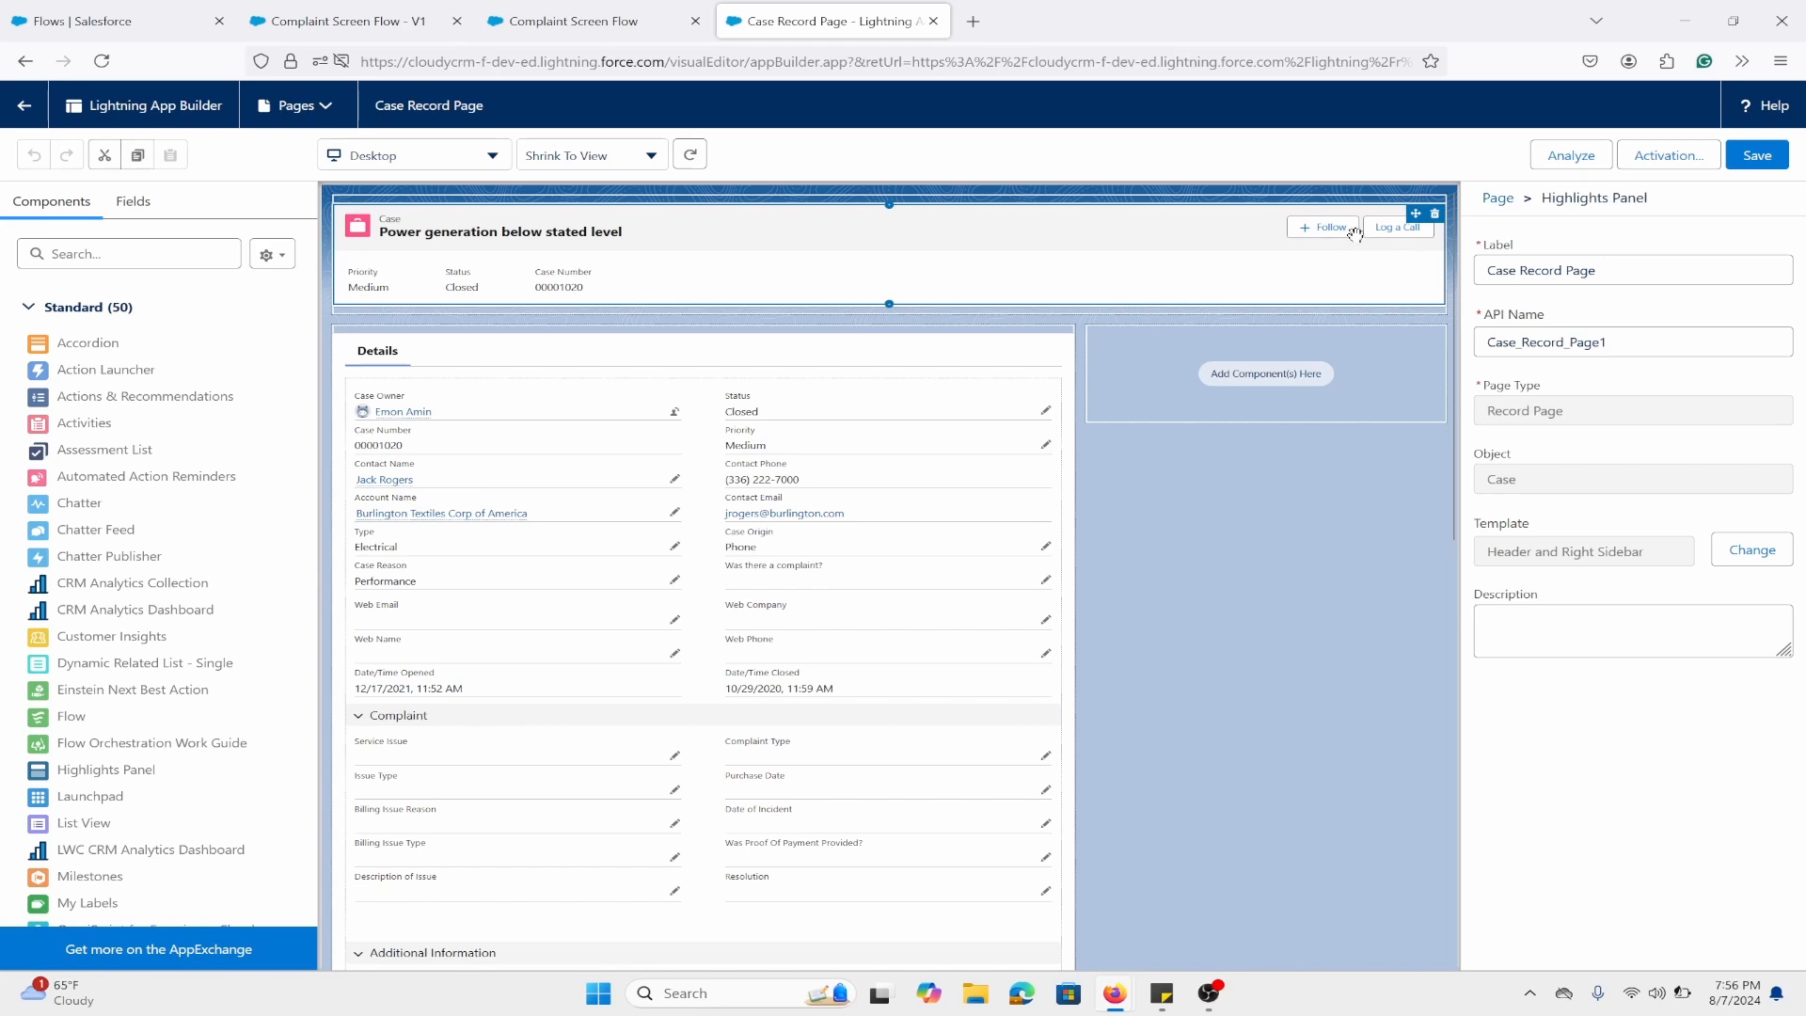
left_click(1535, 497)
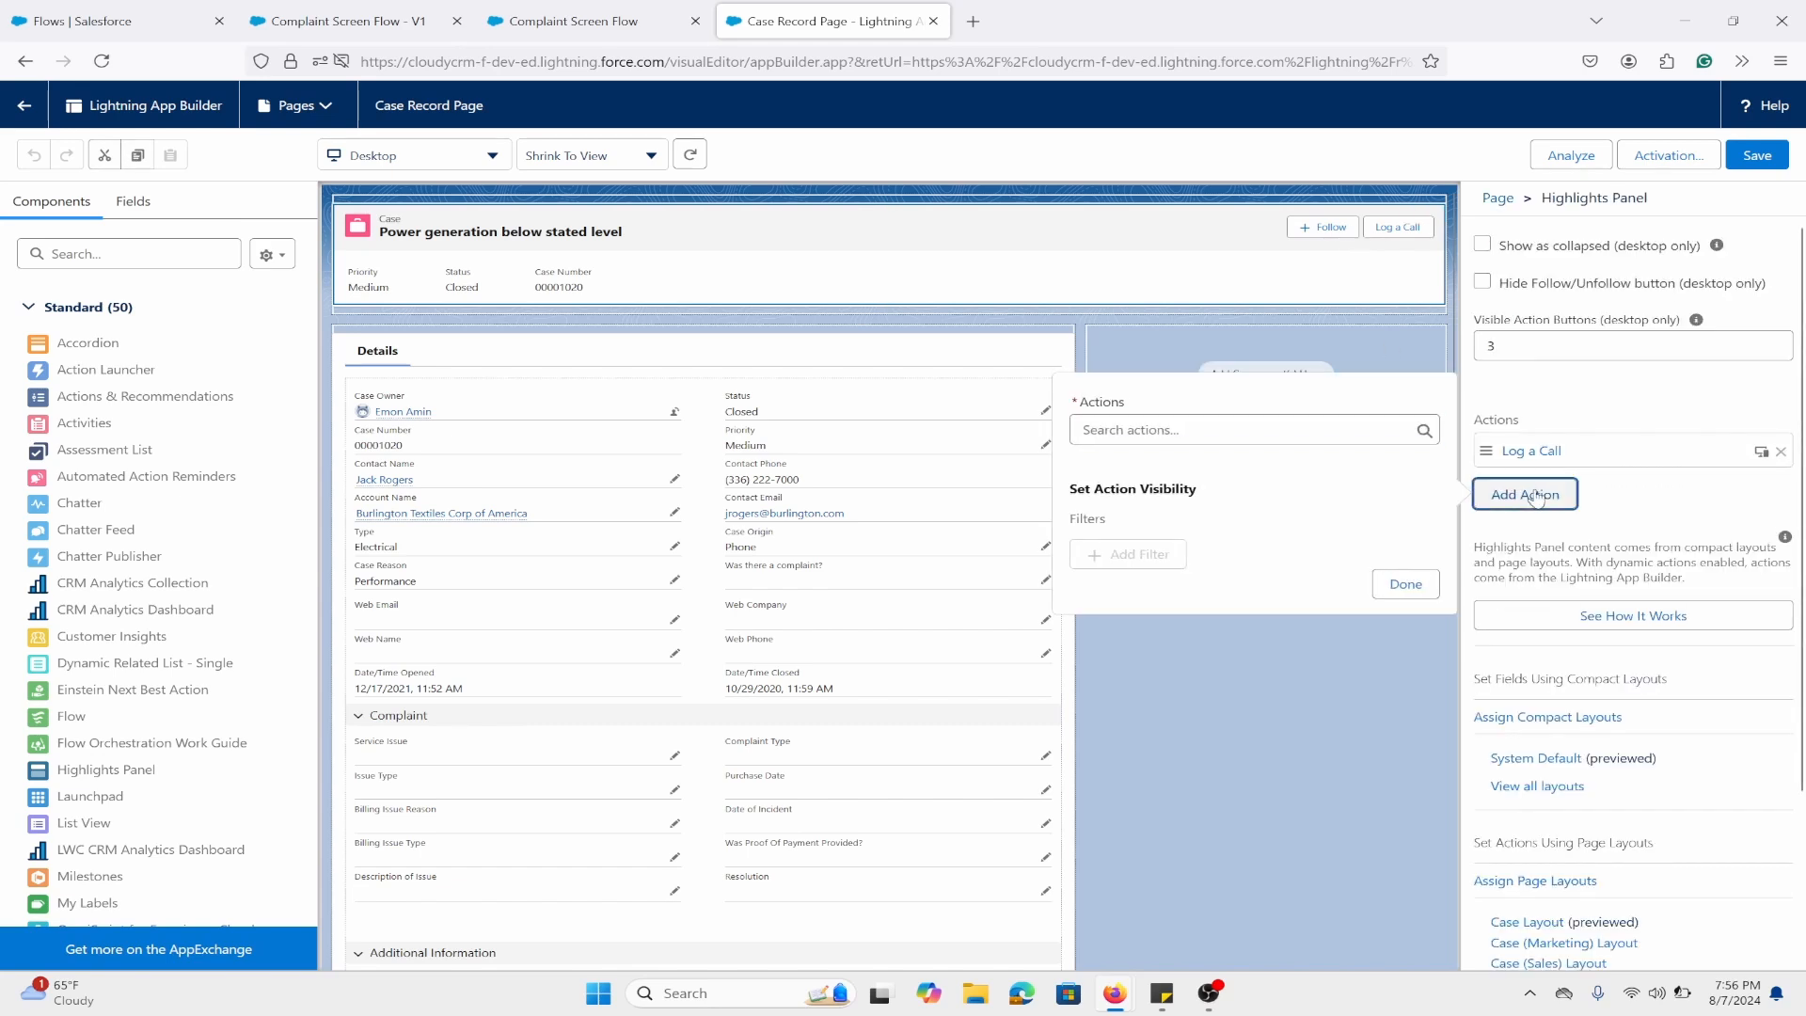
left_click(1255, 433)
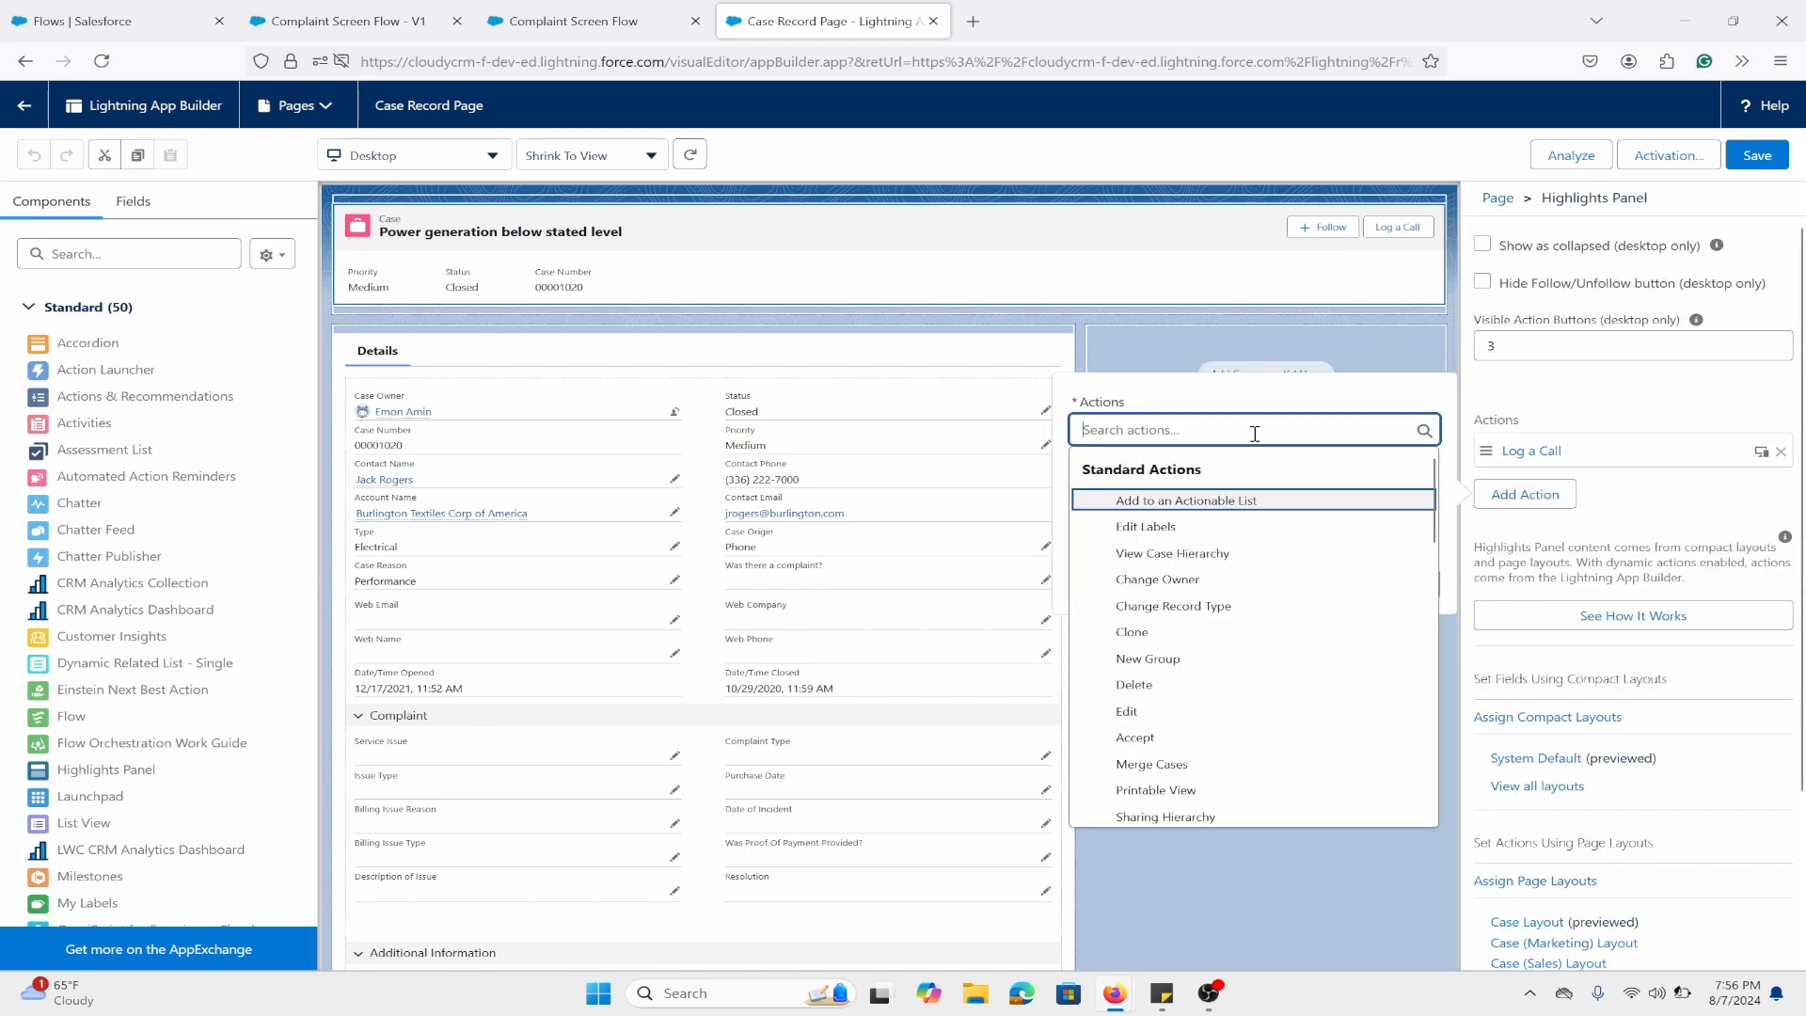
type("en")
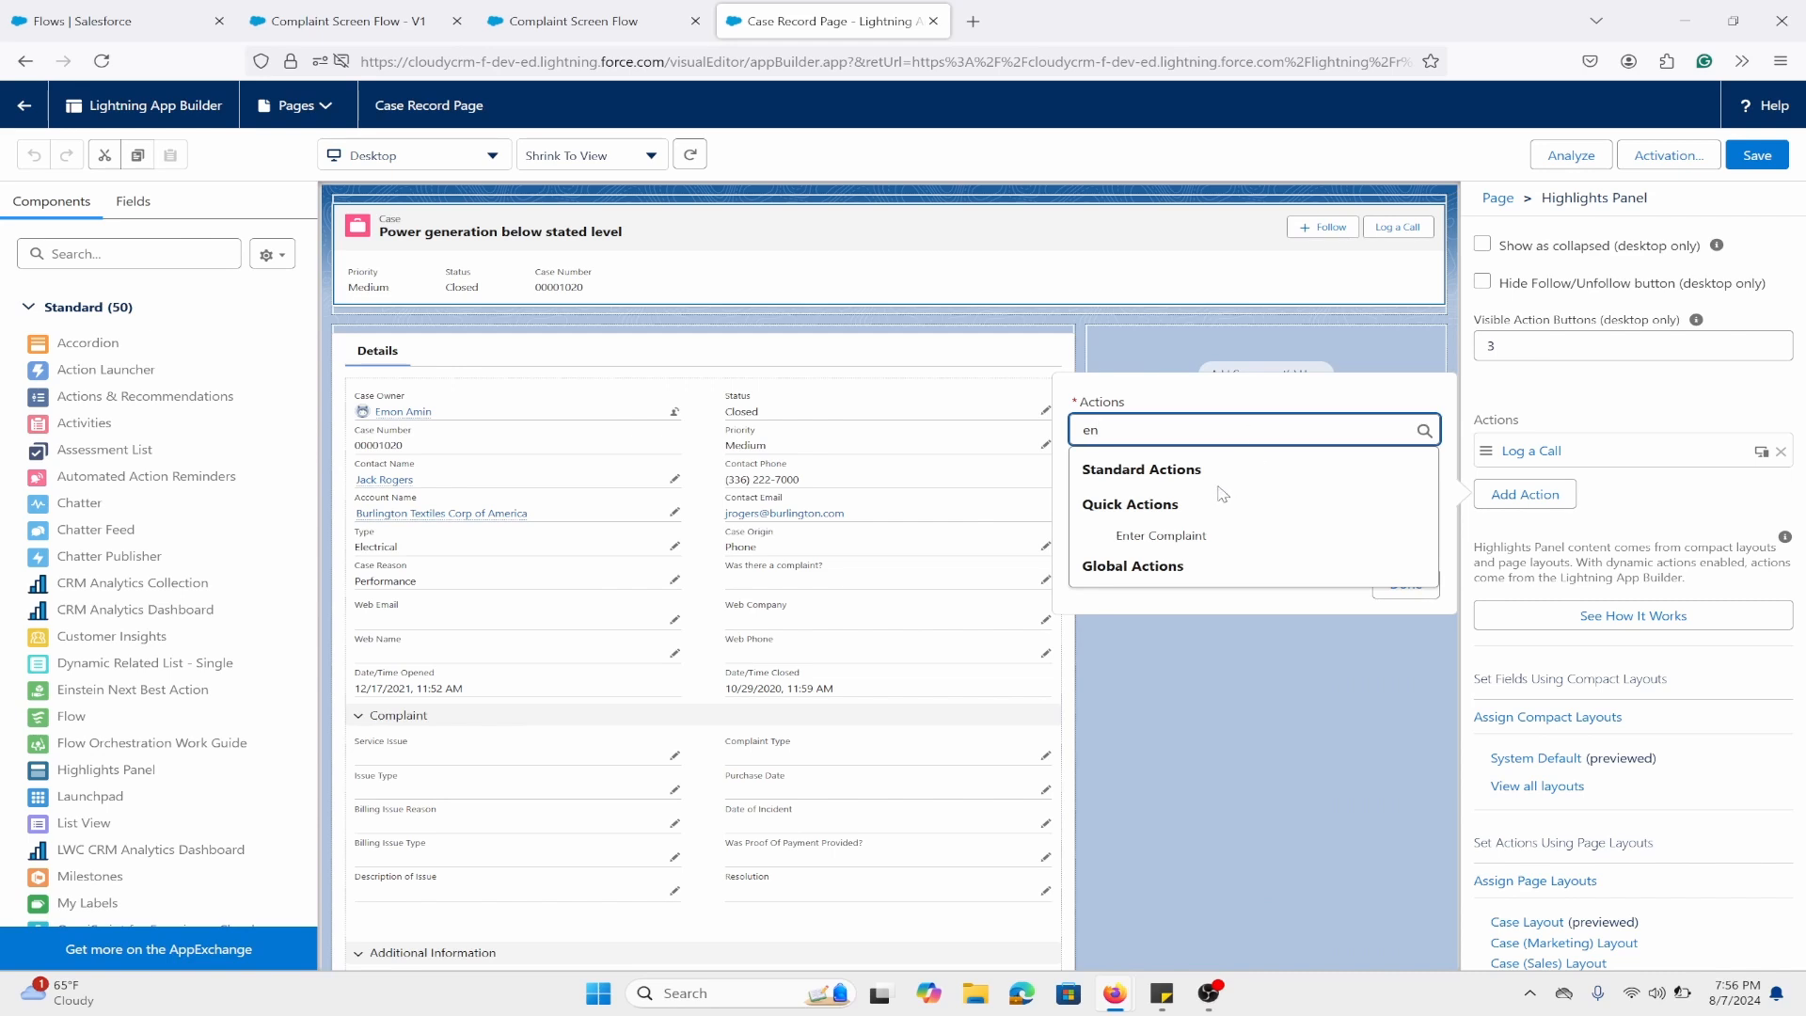
left_click(1184, 536)
left_click(1405, 588)
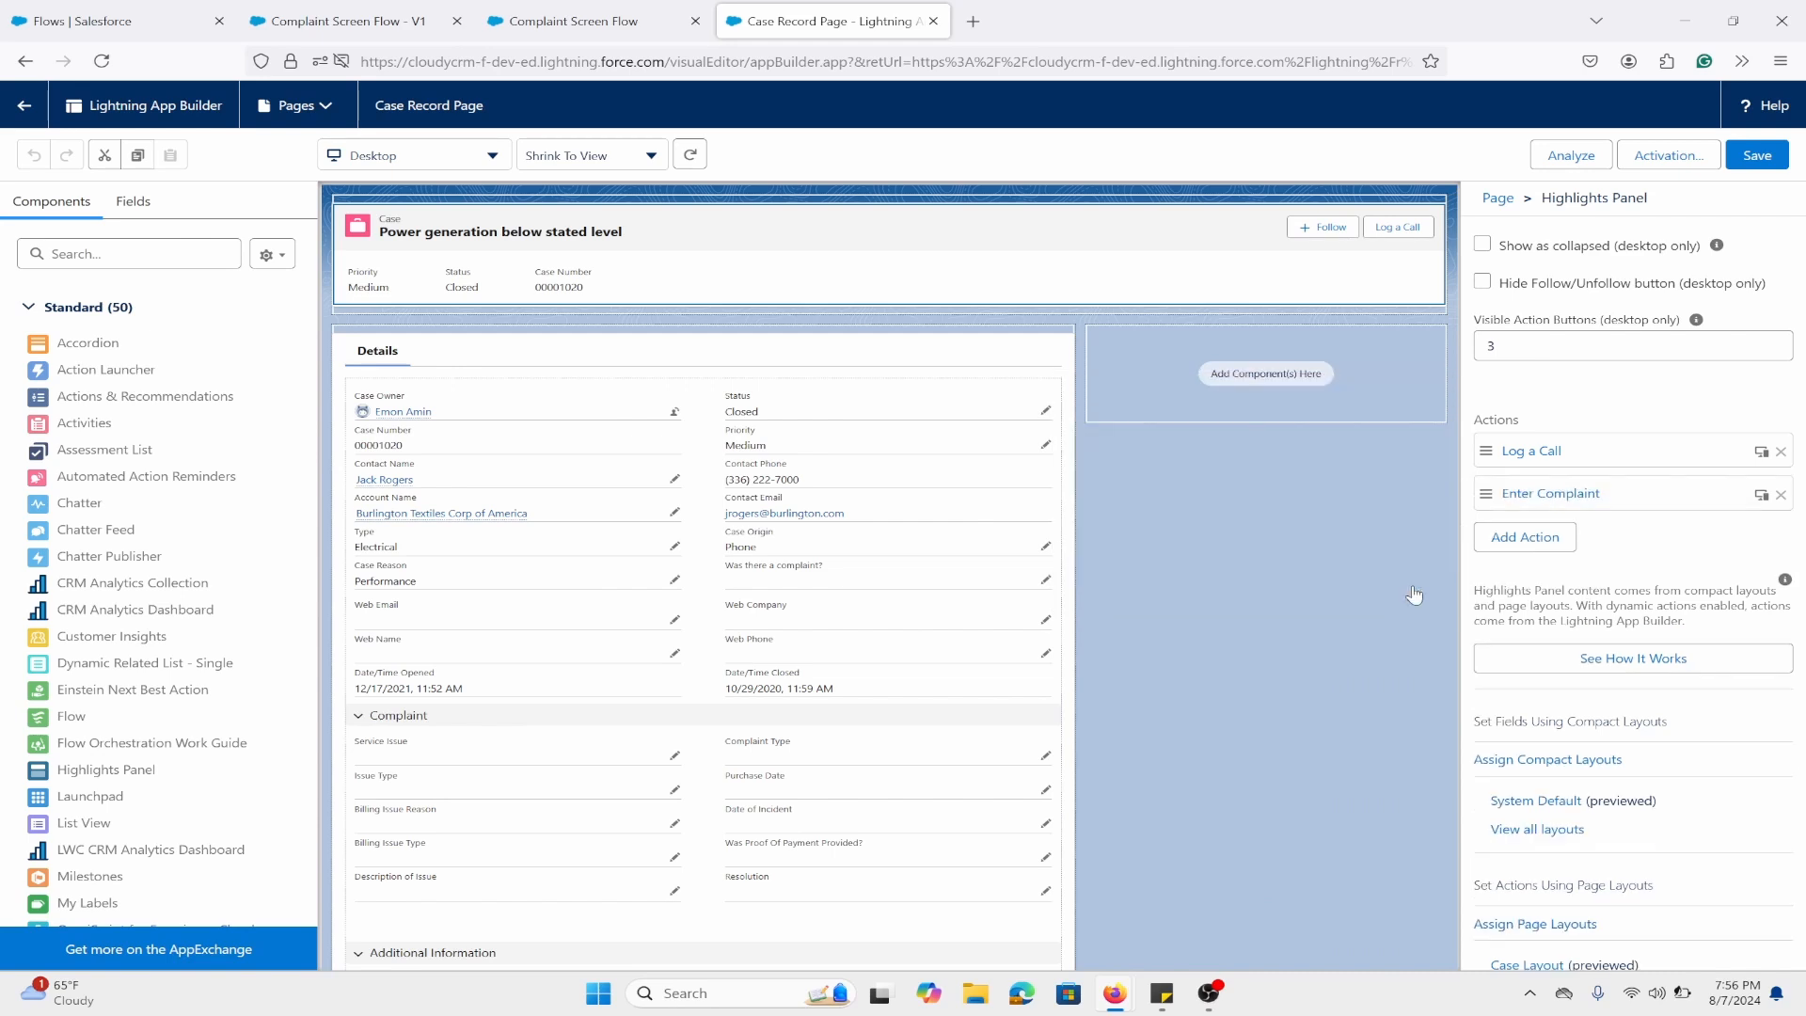
left_click(1766, 161)
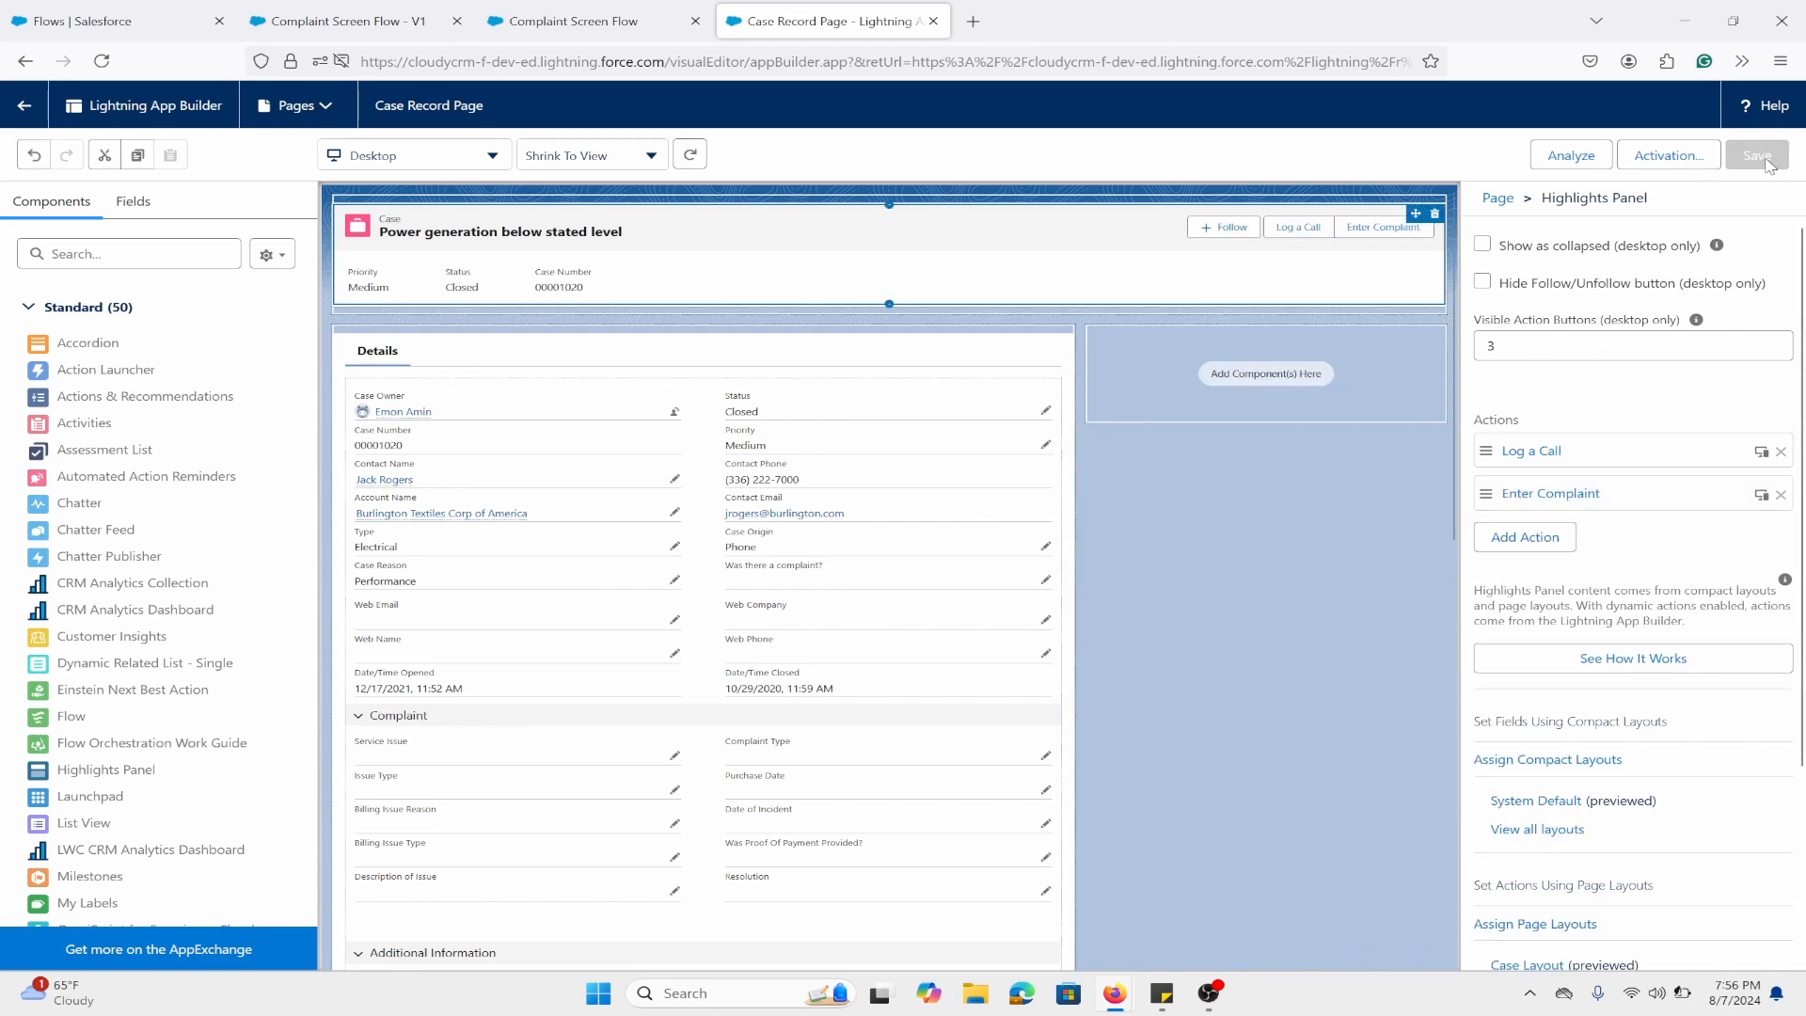
Return to the case record, launch the Enter Complaint action and continue with Billing Issue as the complaint type.
left_click(38, 109)
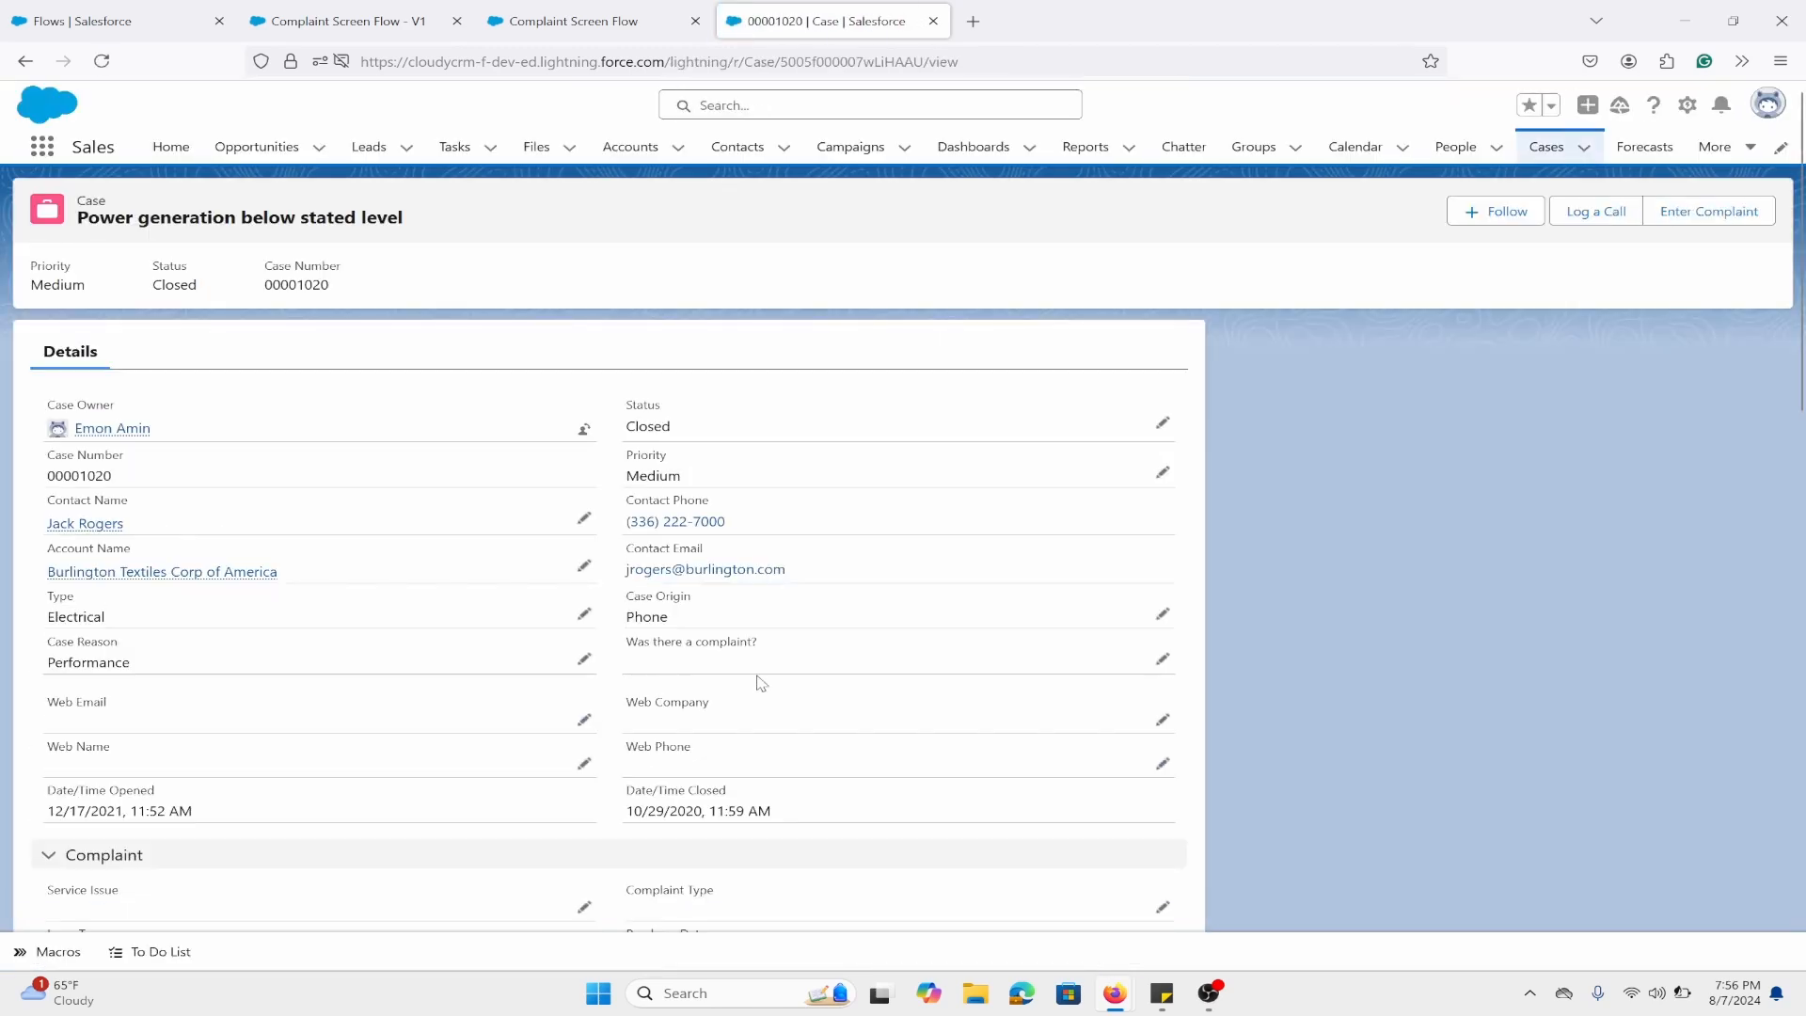
scroll(1035, 723, "down", 2)
scroll(1036, 723, "down", 3)
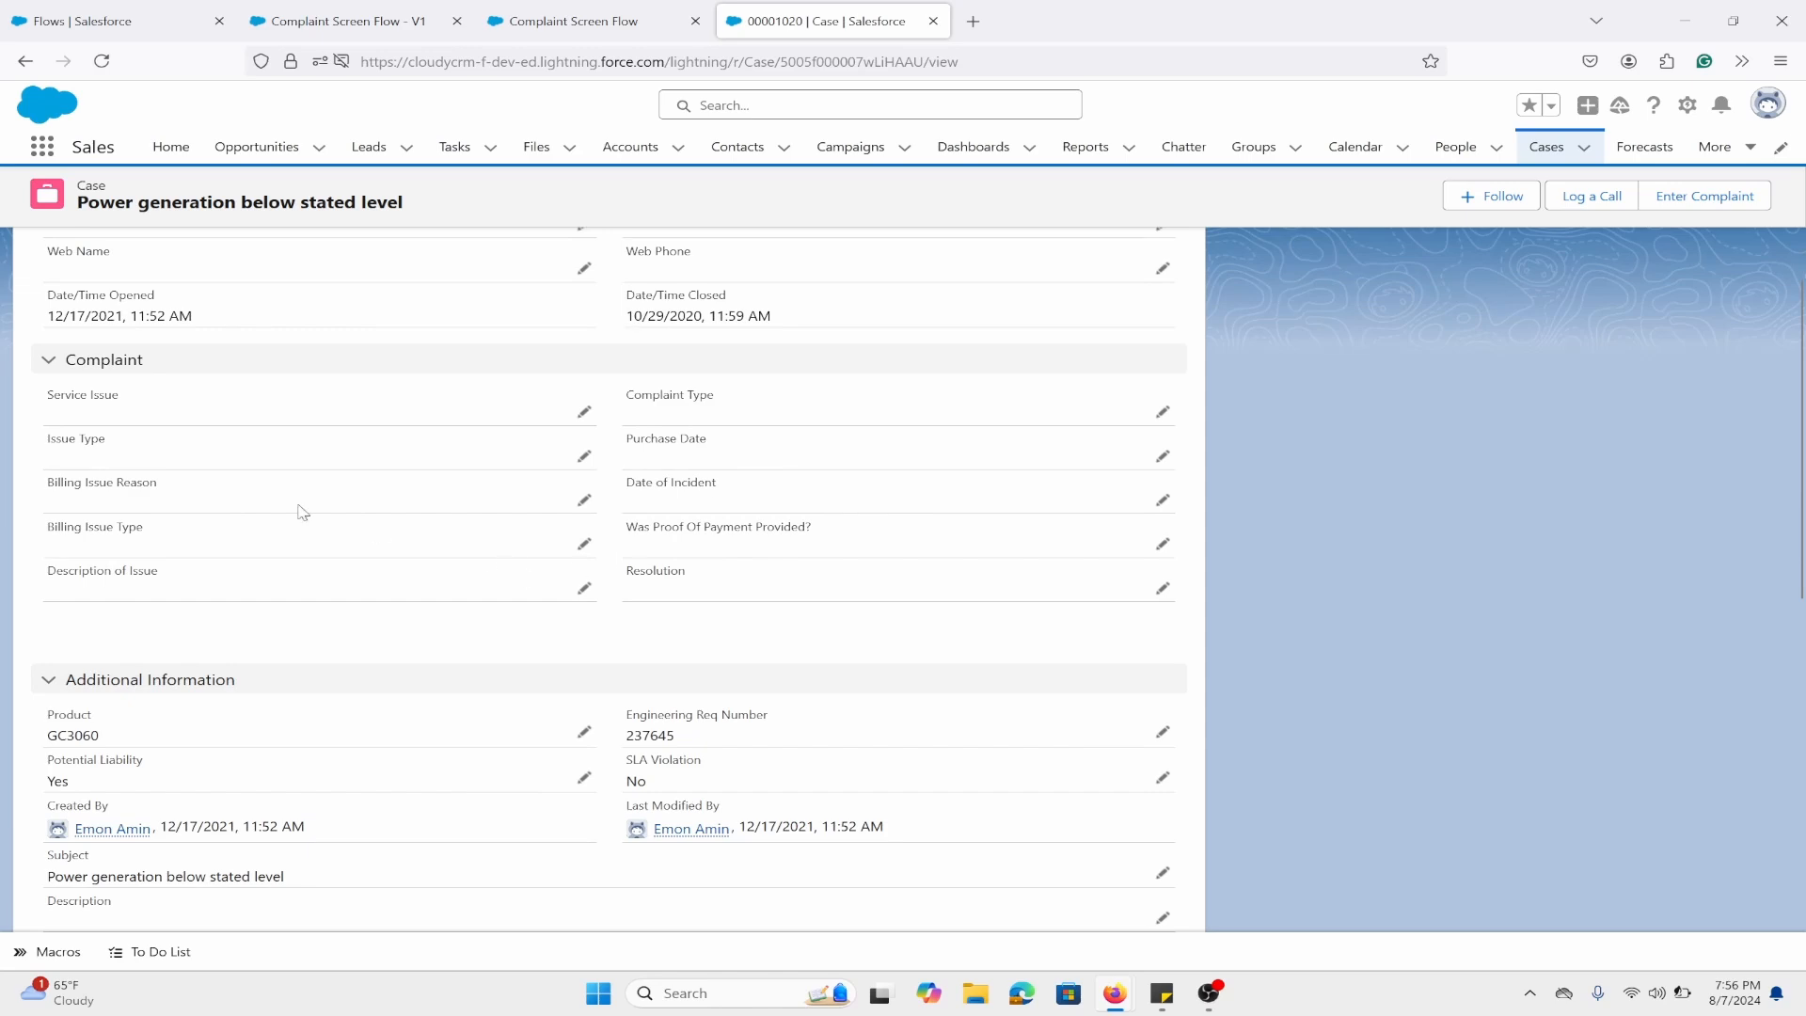
scroll(399, 578, "up", 4)
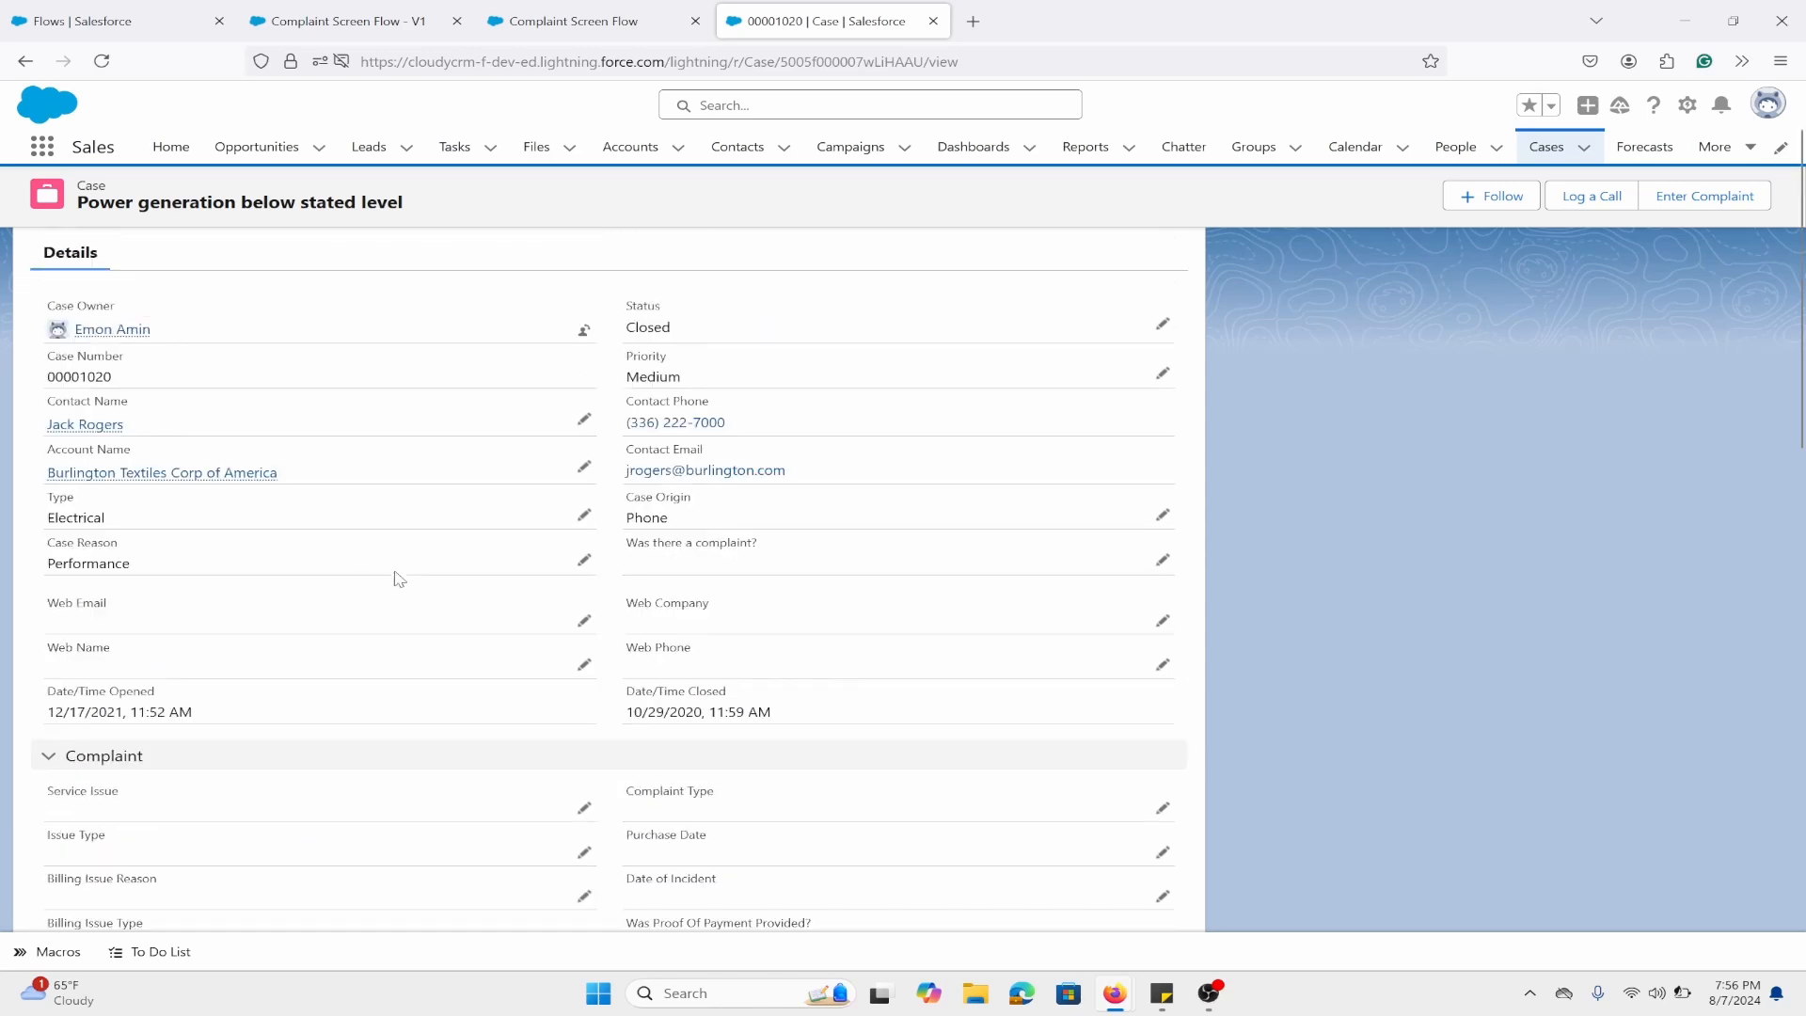
scroll(363, 624, "down", 3)
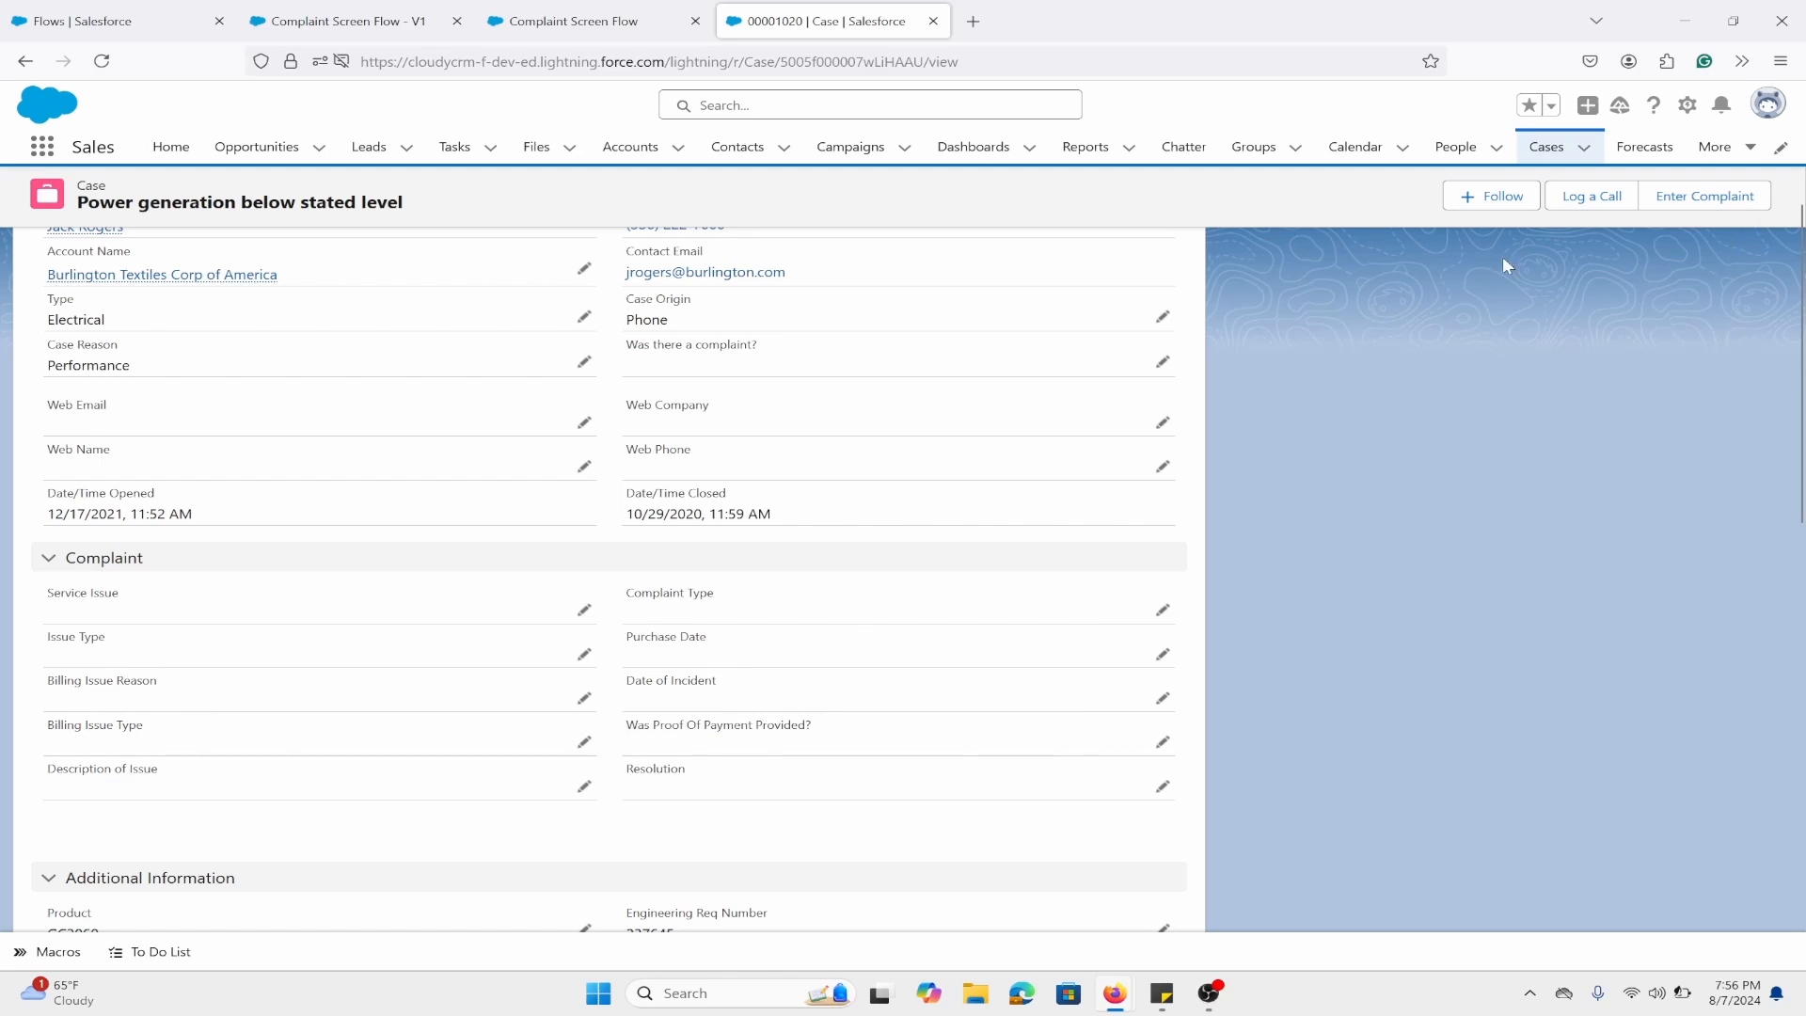
left_click(1688, 199)
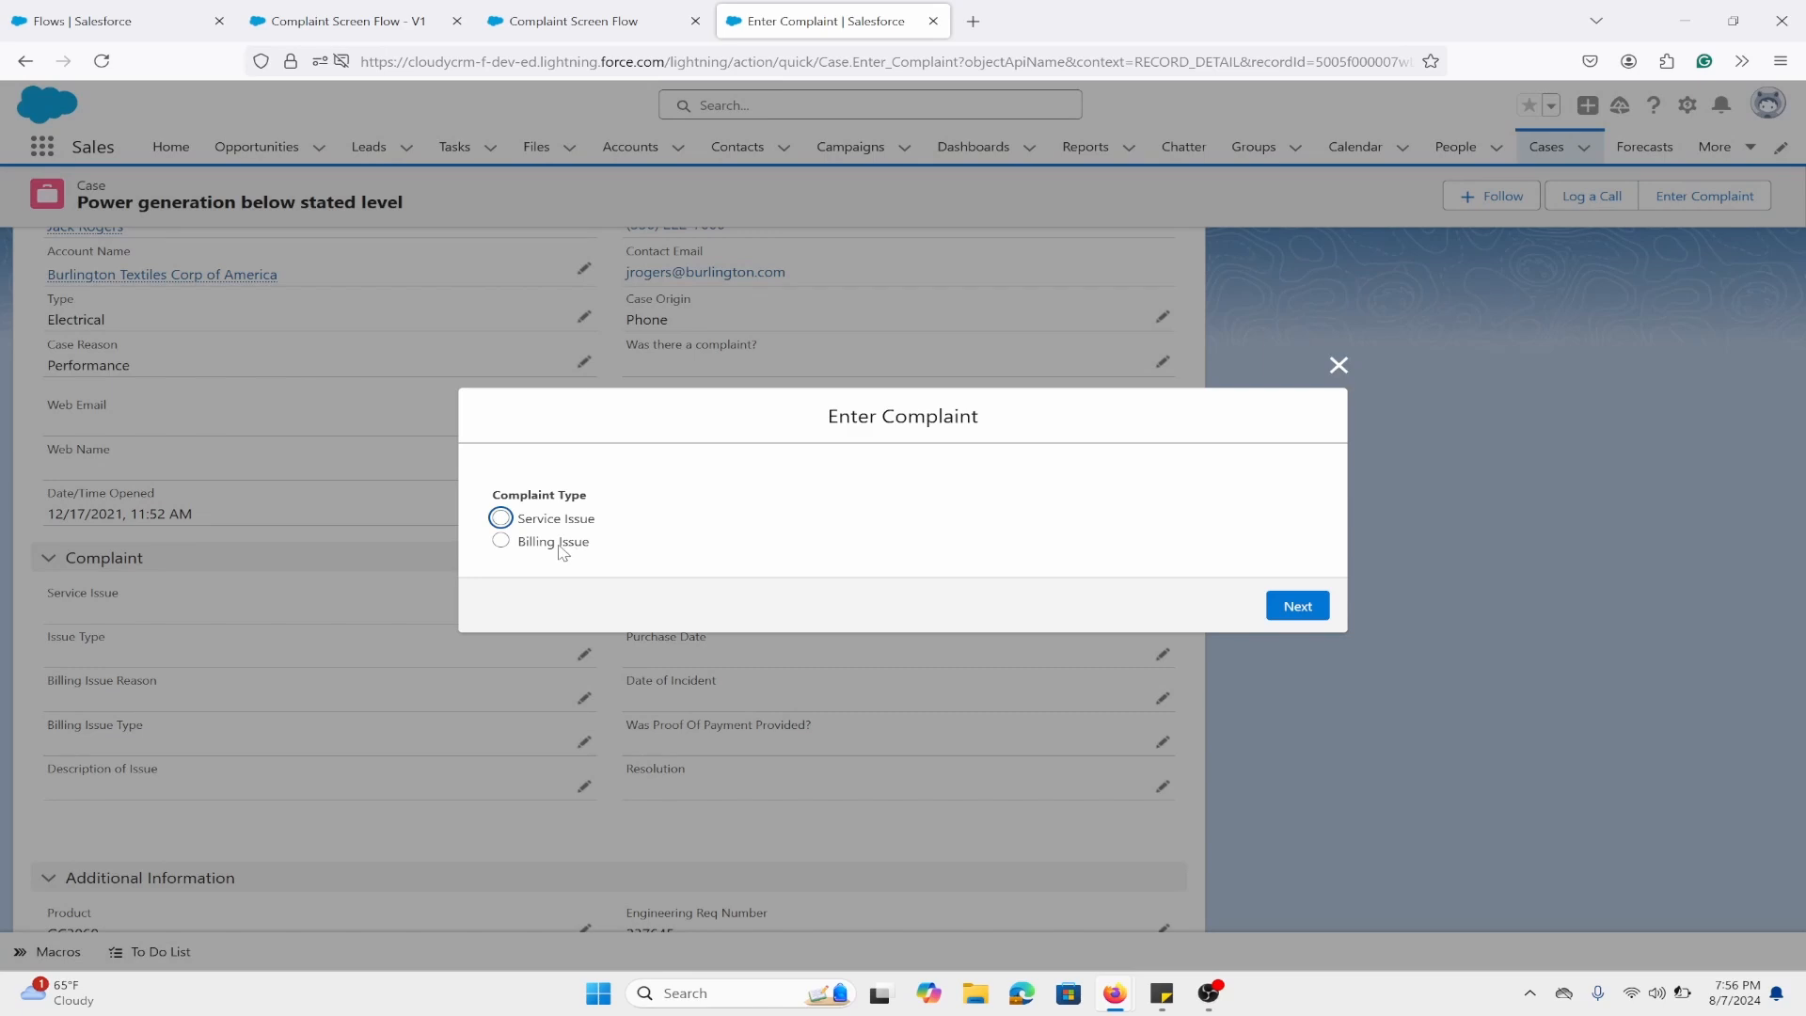
left_click(569, 544)
left_click(1315, 607)
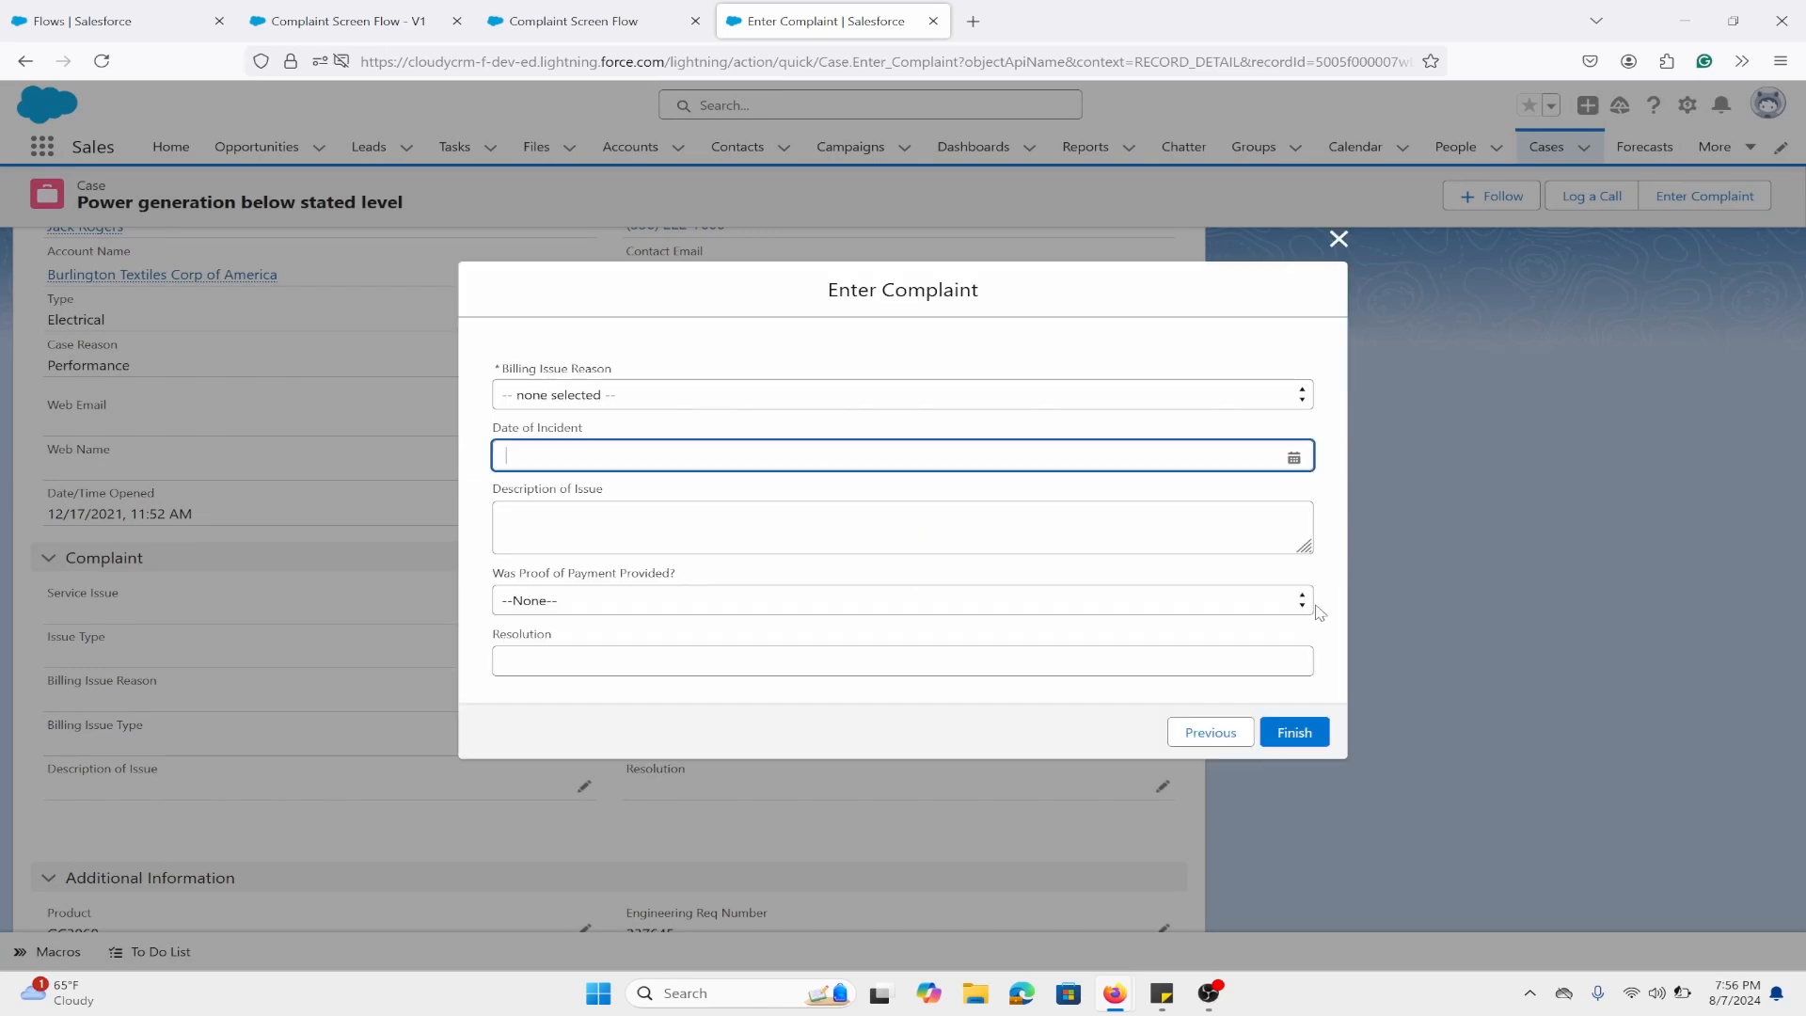
Set the complaint's billing issue reason to Overcharge, billing issue type to Incorrect Changes and date of incident to Aug 7, 2024.
left_click(825, 397)
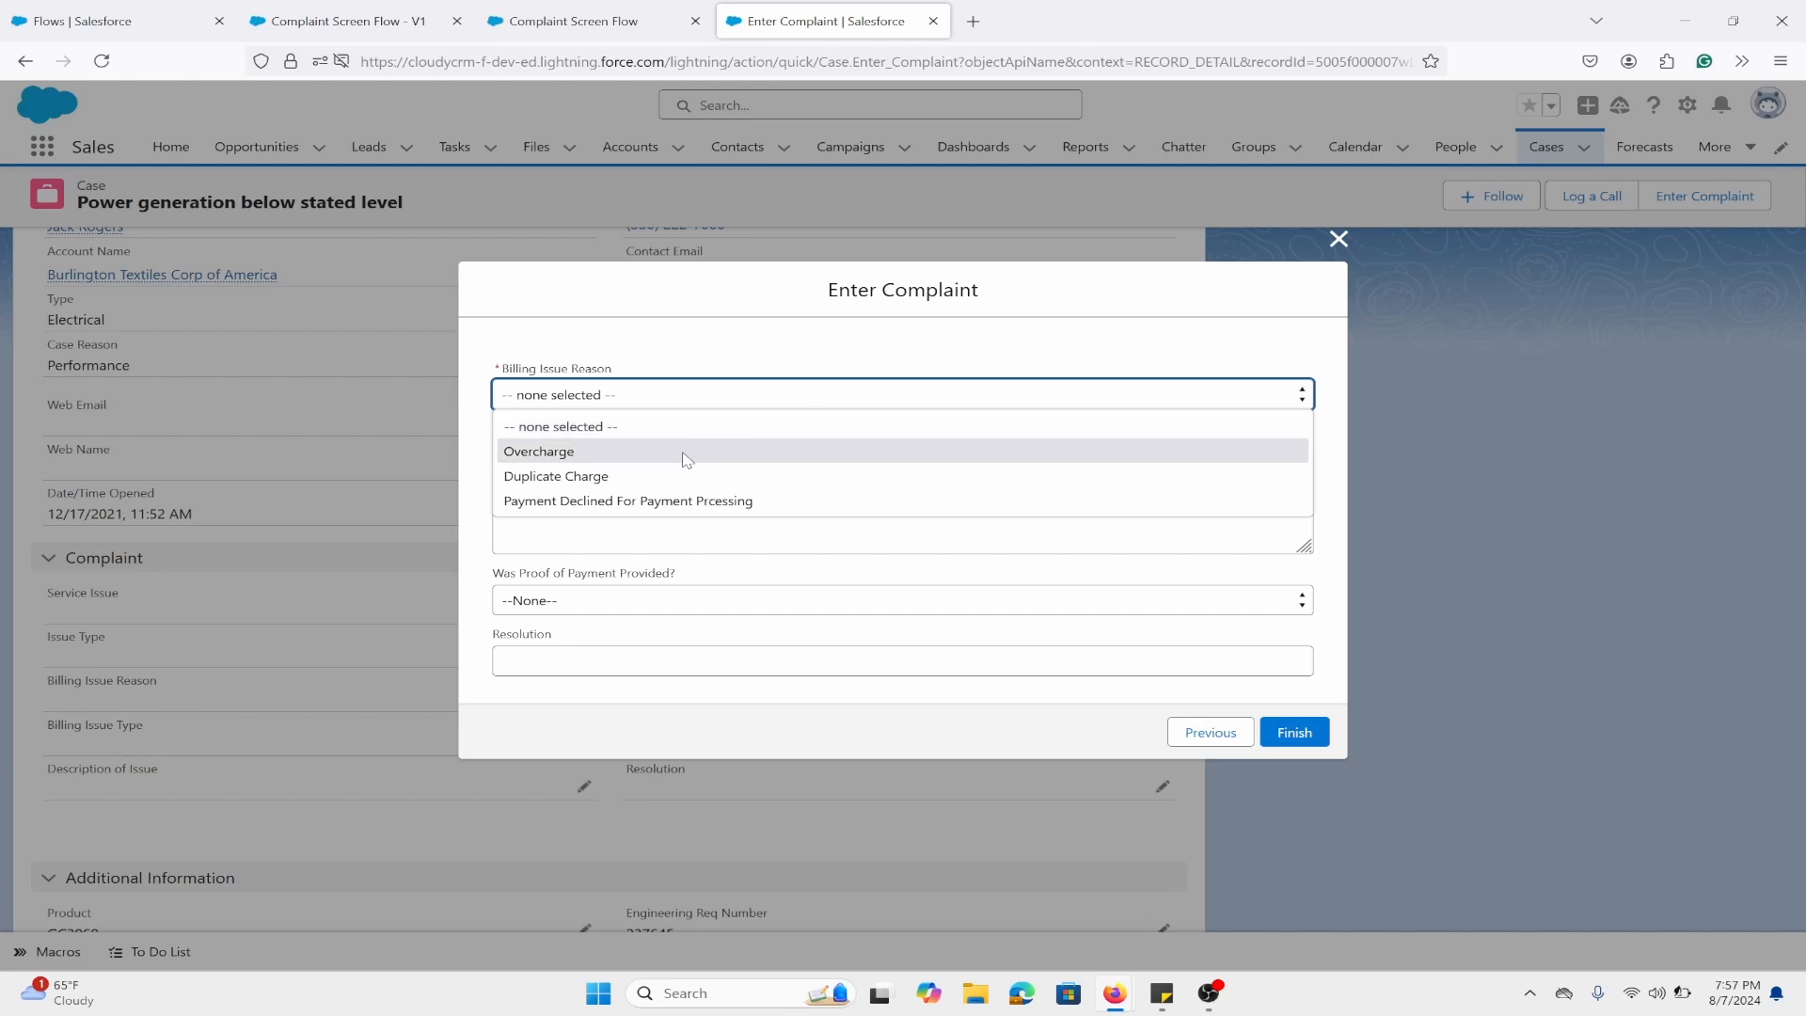
left_click(561, 446)
left_click(598, 423)
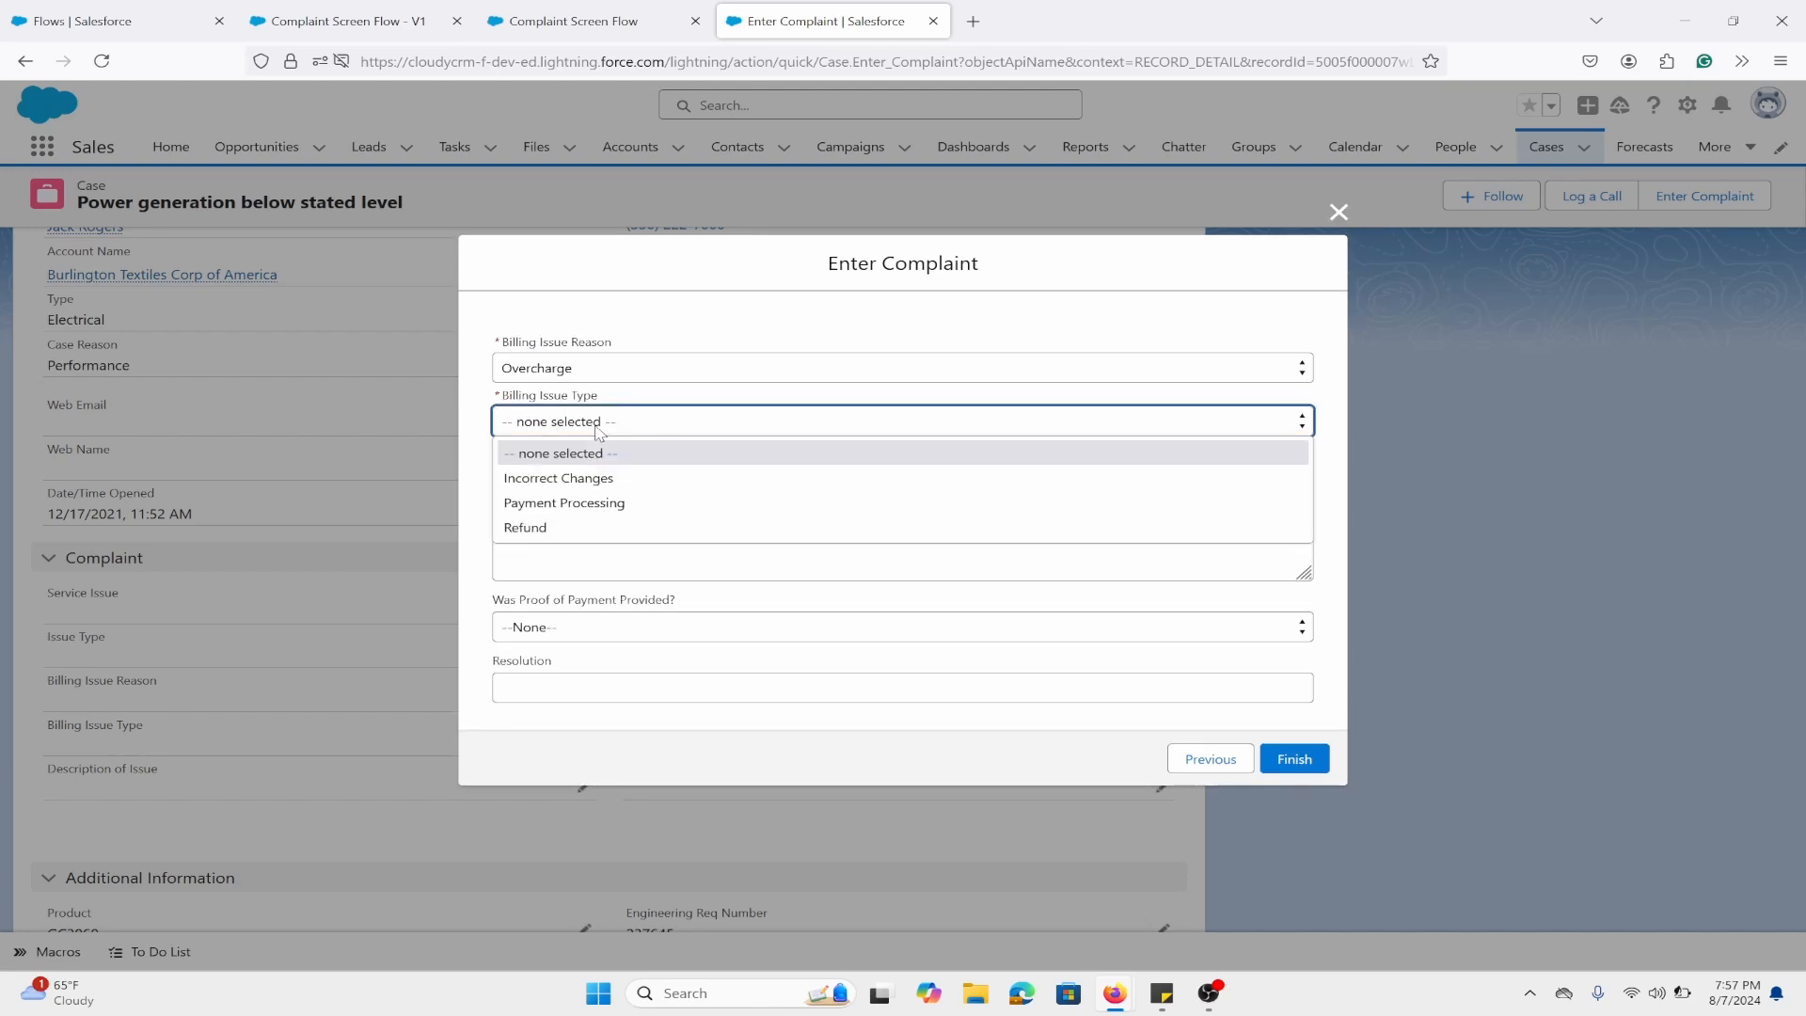
left_click(609, 480)
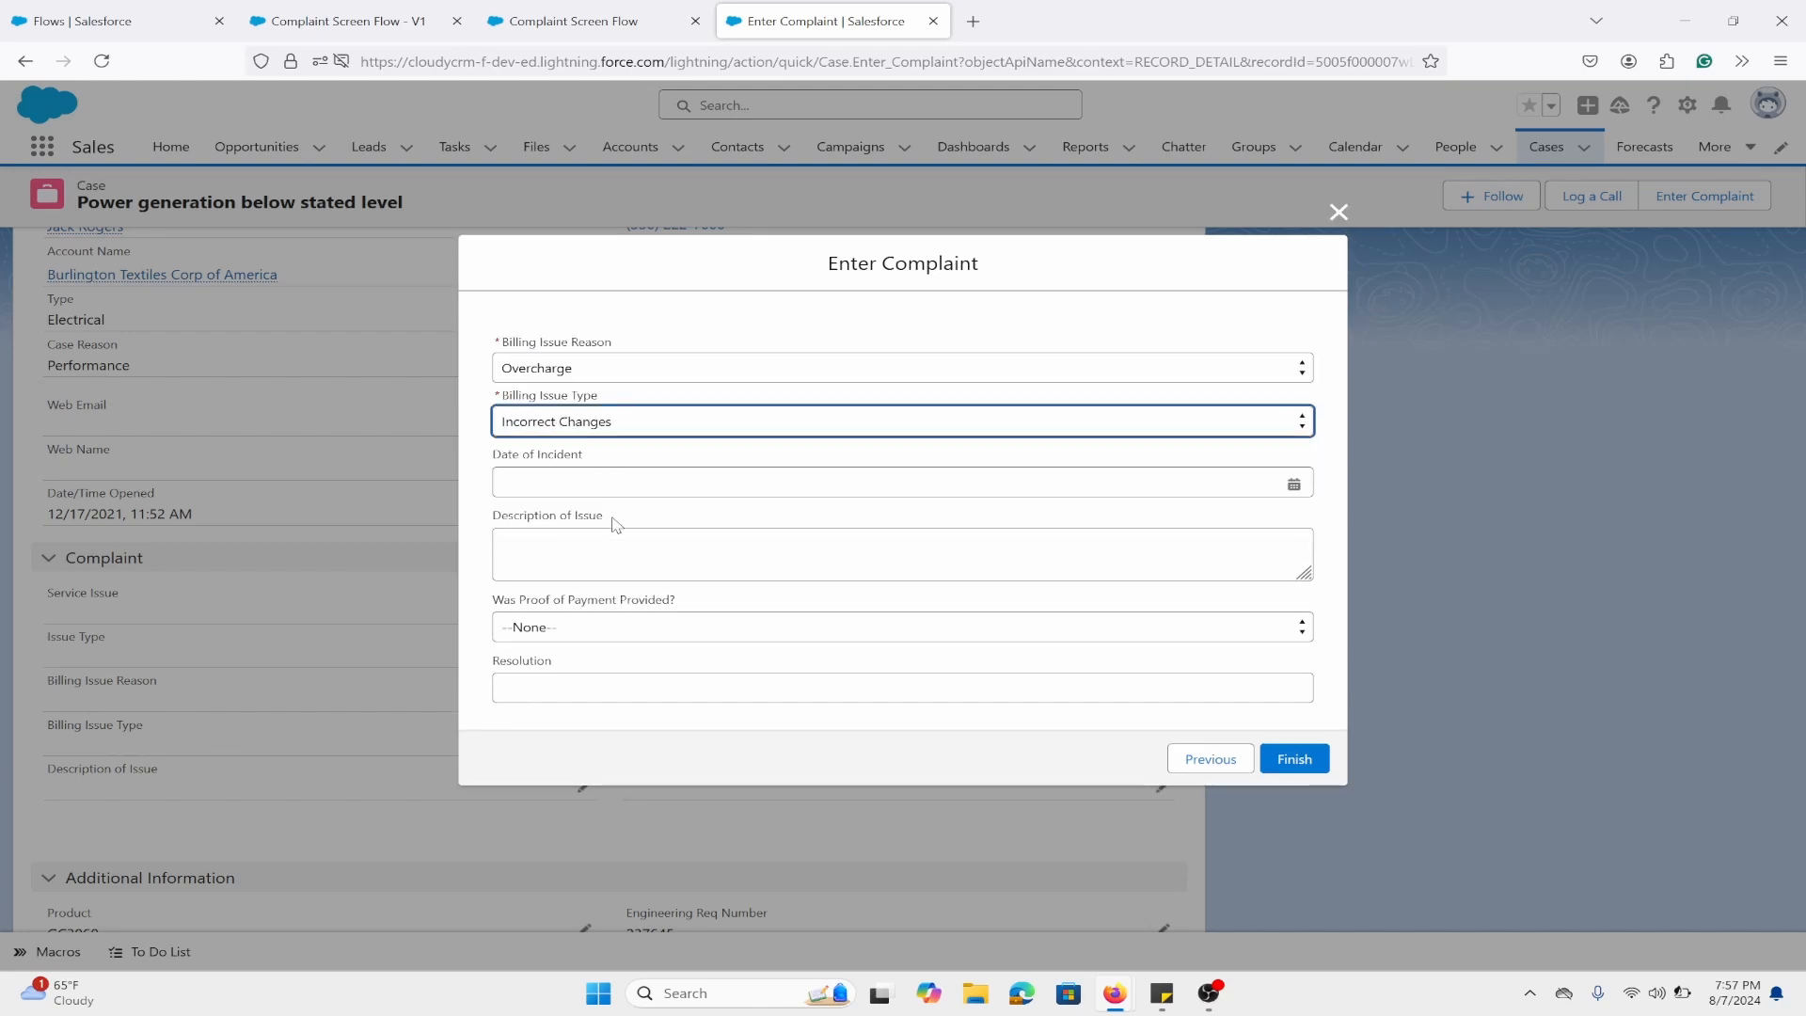
left_click(611, 480)
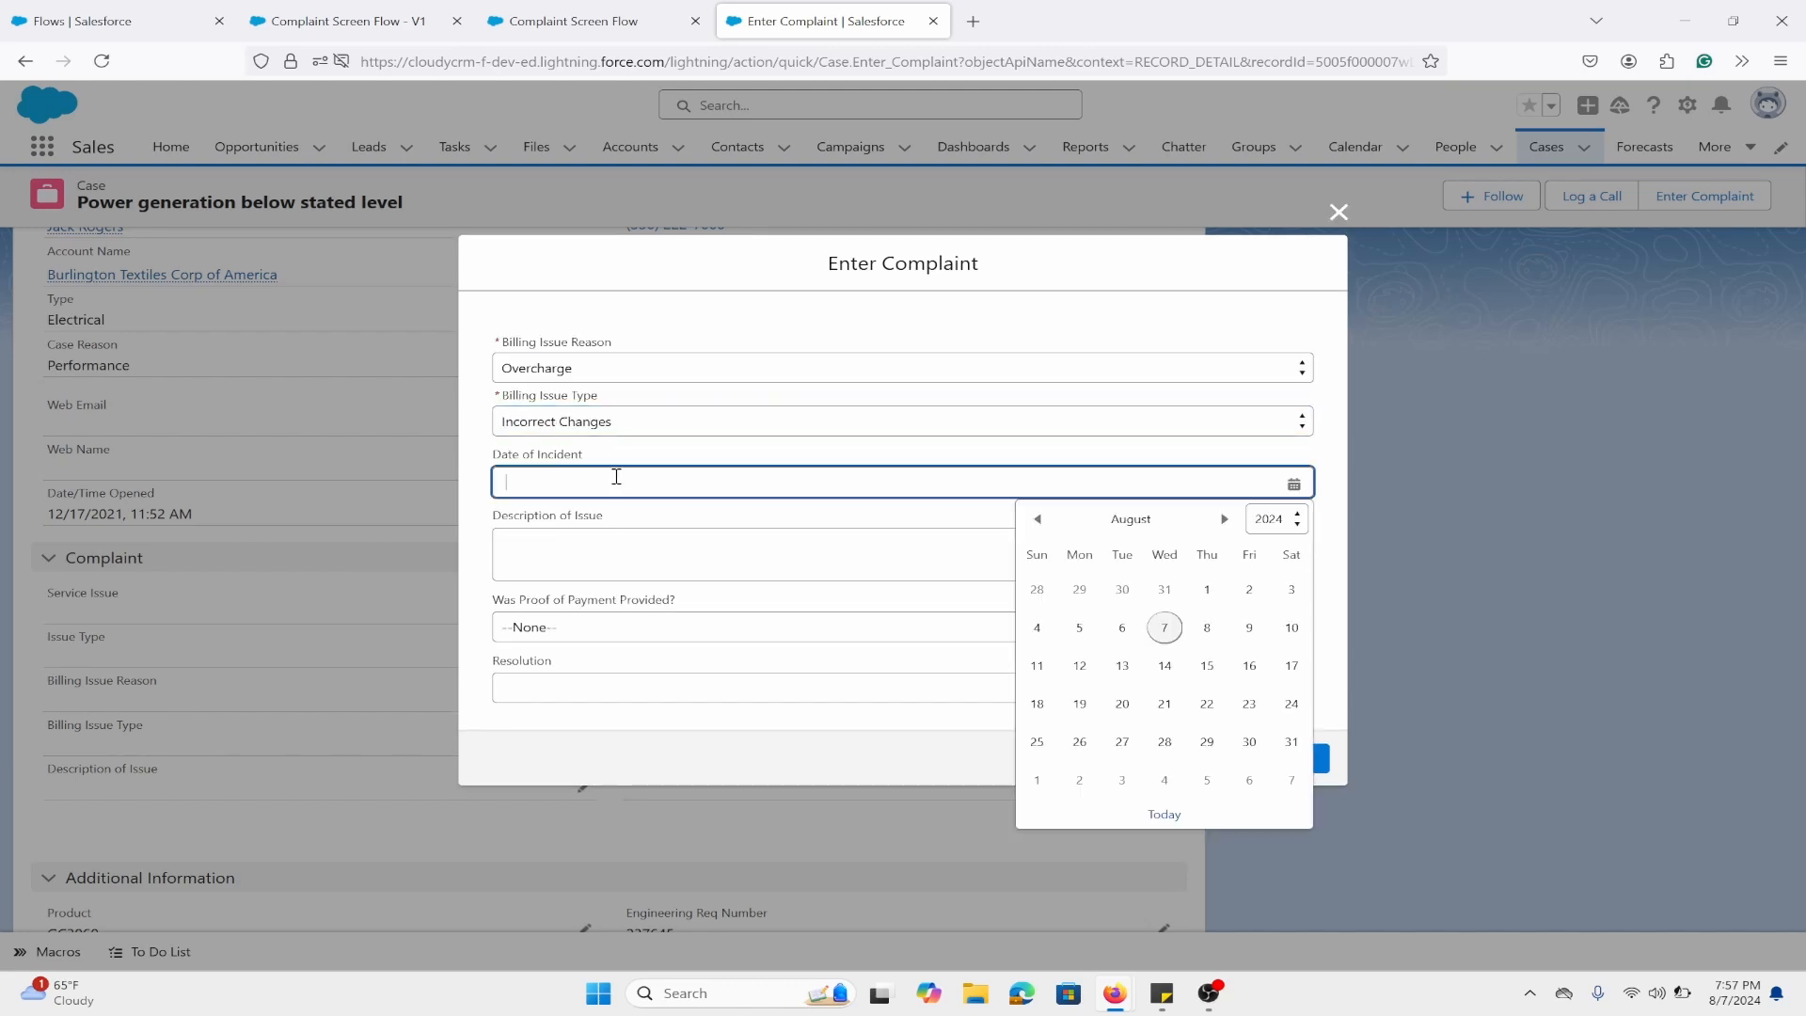
left_click(1165, 627)
Enter "test" as the issue description, Yes for proof of payment and "TBD" as the resolution, and finish the complaint.
left_click(737, 554)
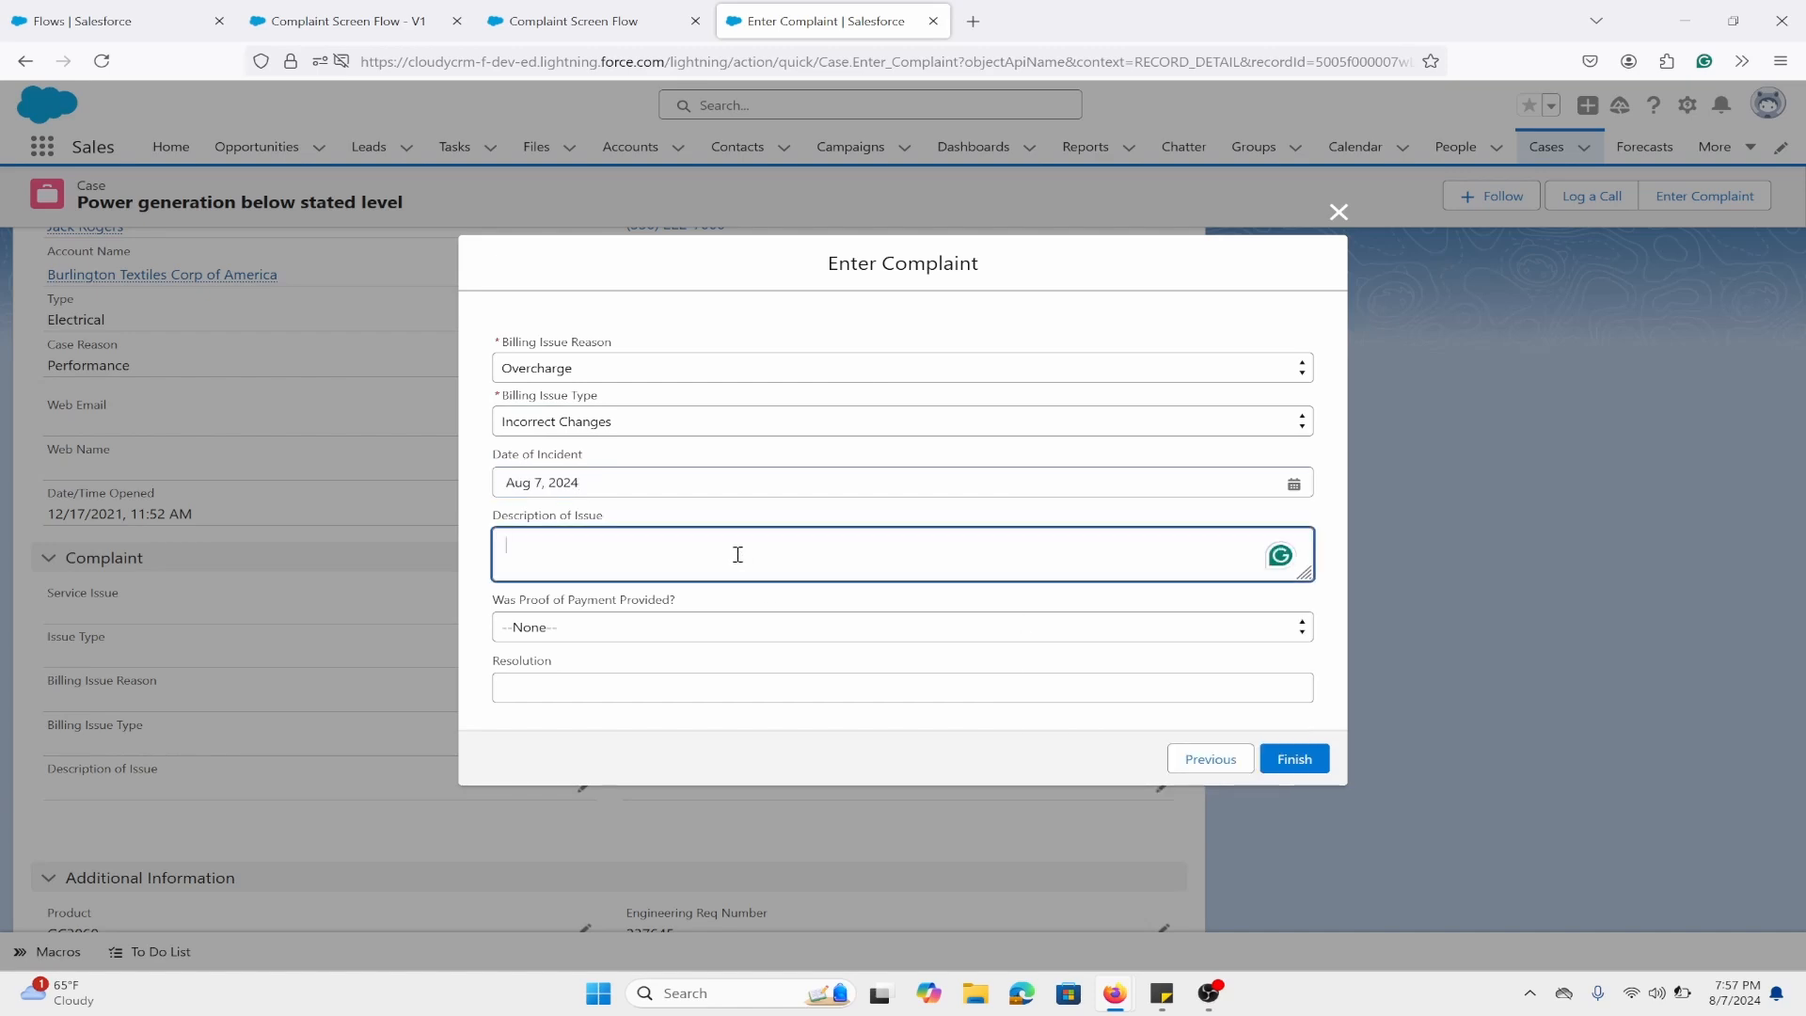
type("test")
left_click(739, 629)
left_click(672, 685)
left_click(671, 686)
type("TBD")
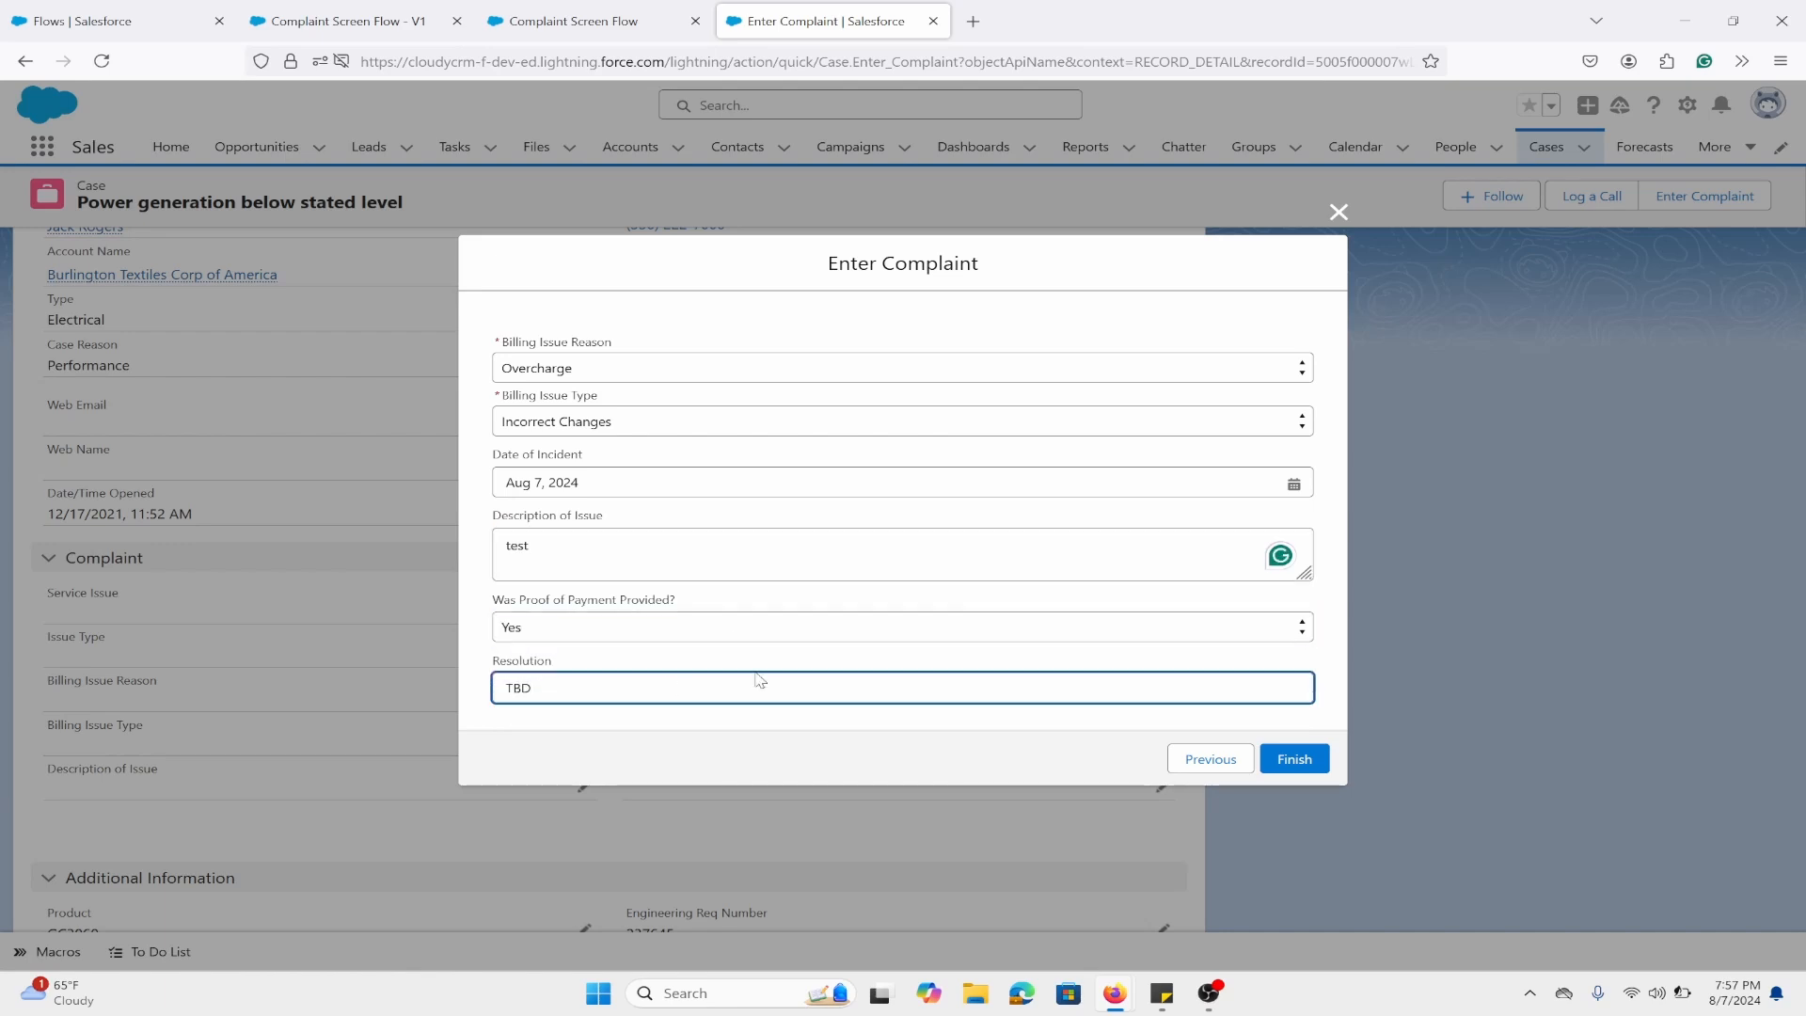
left_click(1292, 757)
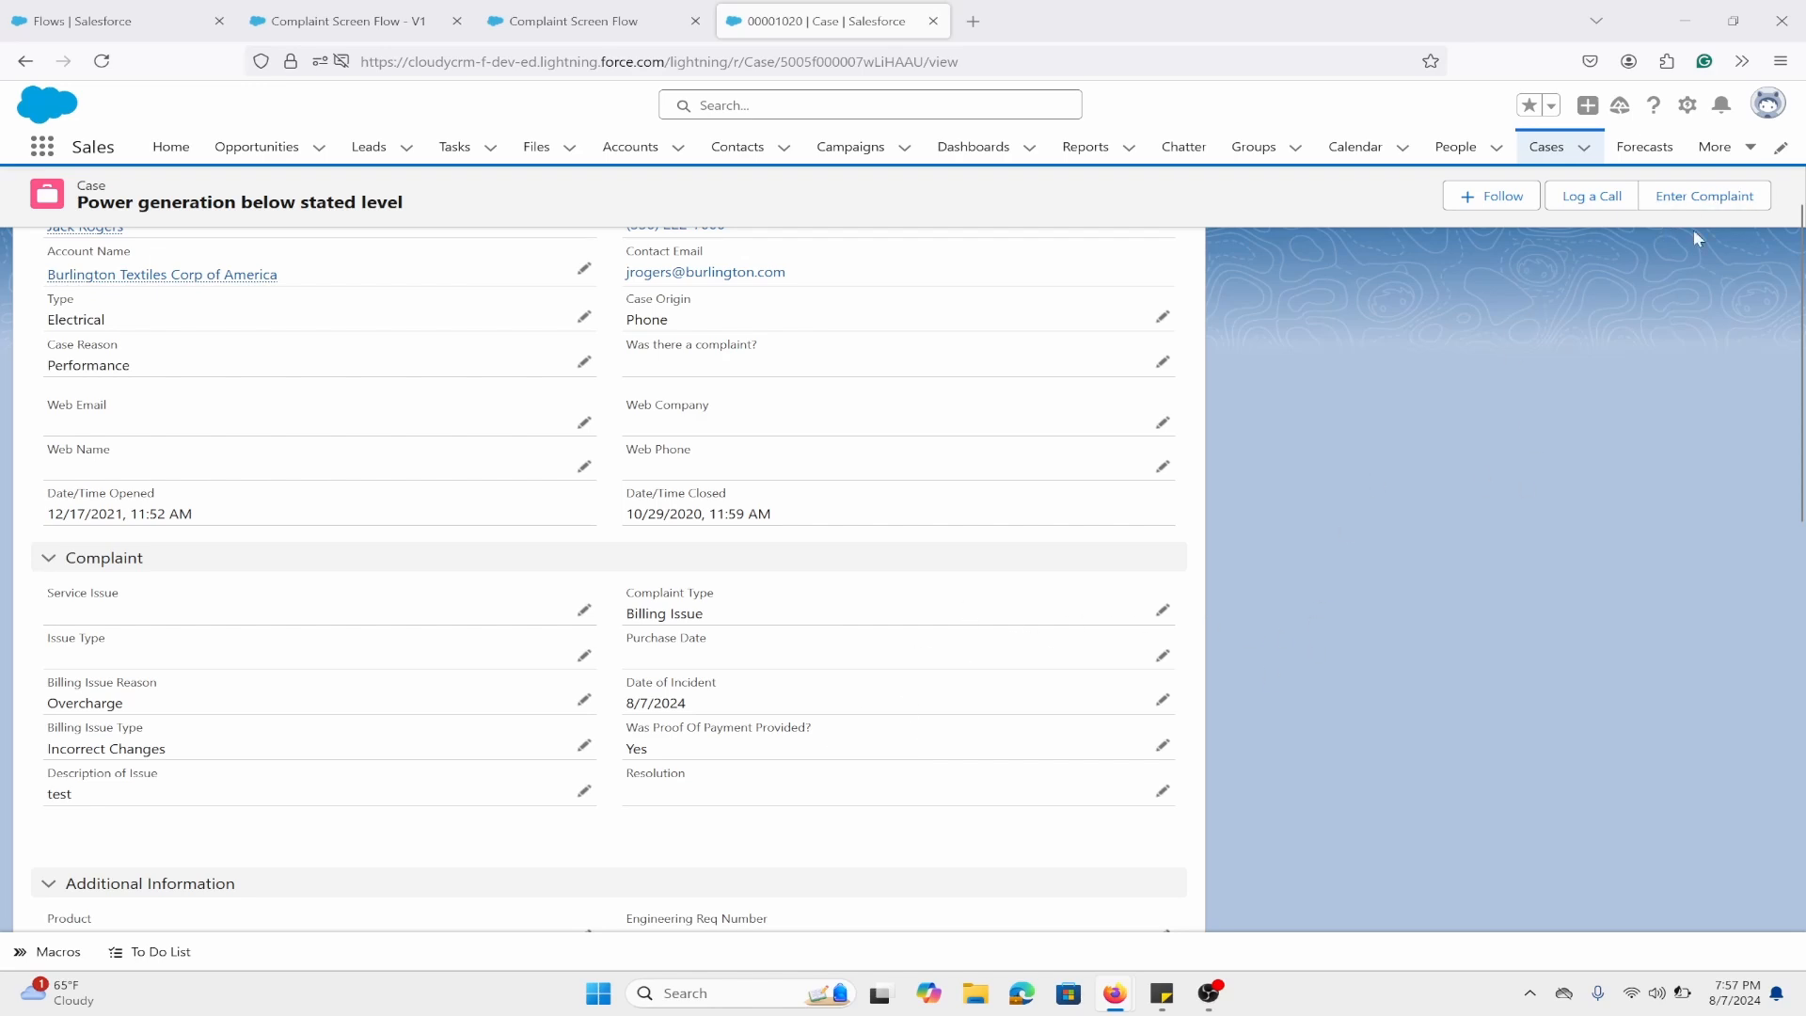
Relaunch Enter Complaint on the case with Service Issue as the complaint type, choosing Sales as the service issue and Ordering Processing as the issue type.
left_click(1693, 195)
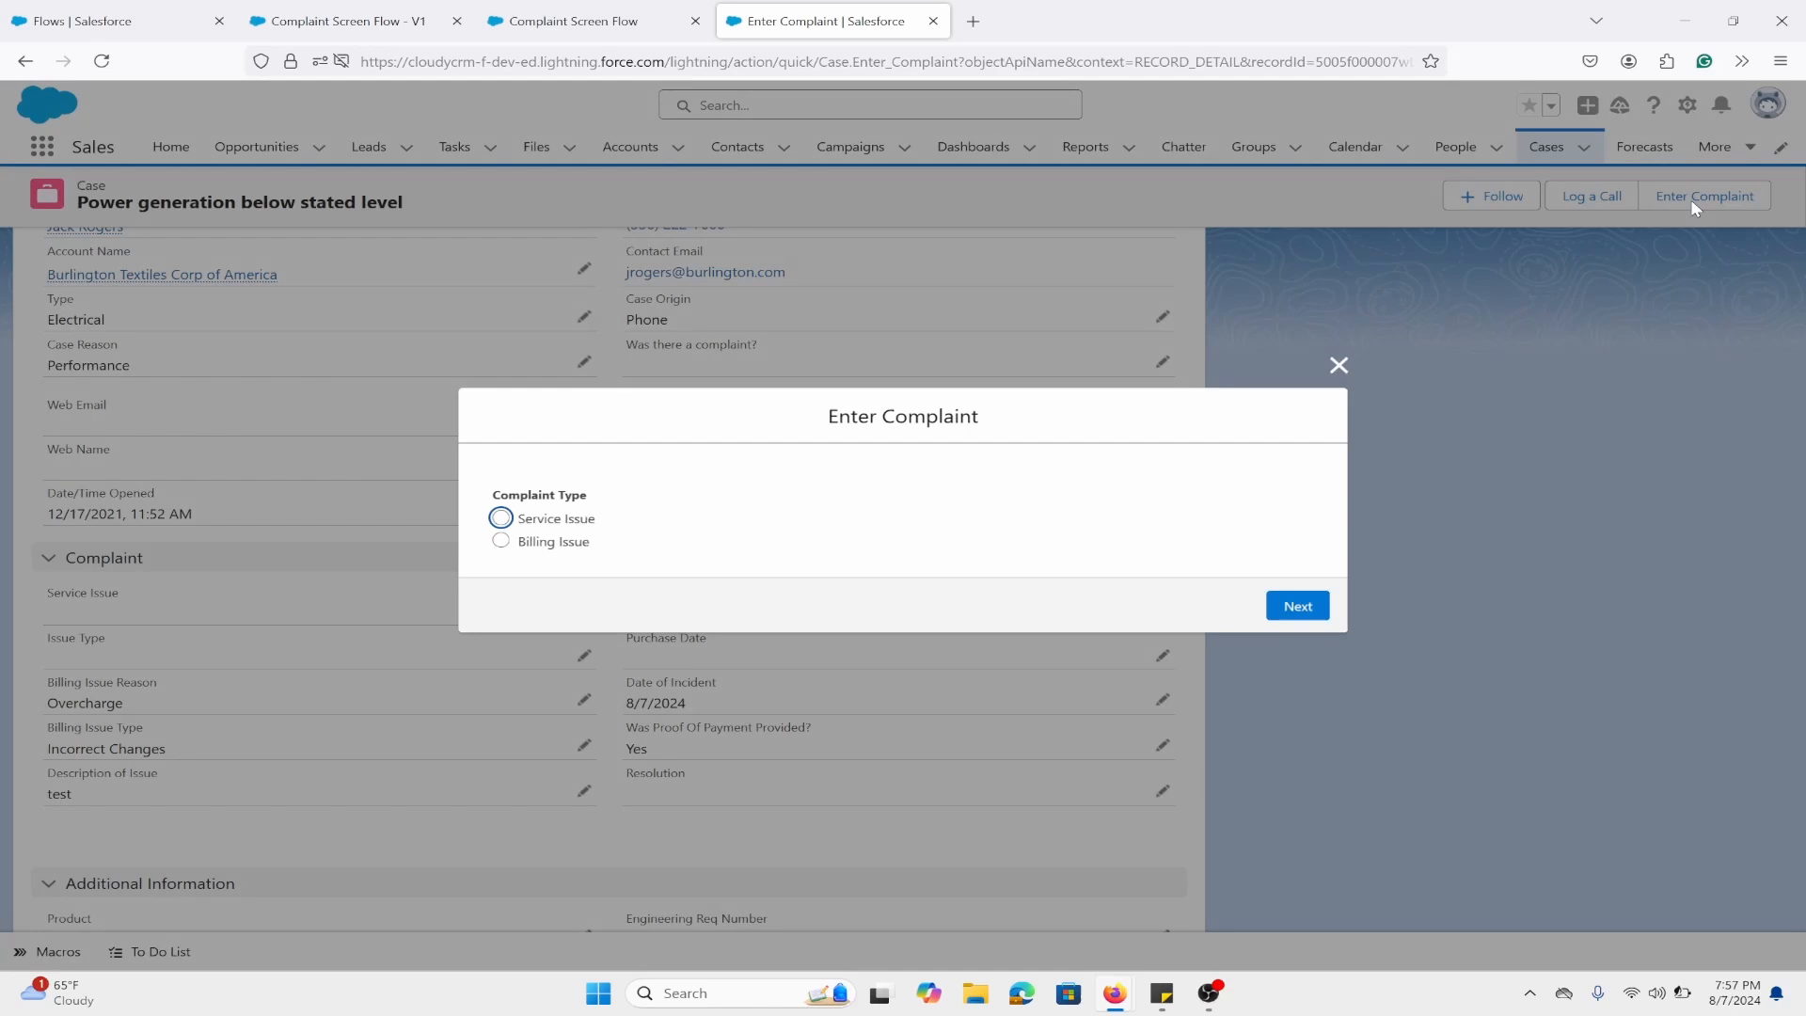
left_click(580, 523)
left_click(1298, 607)
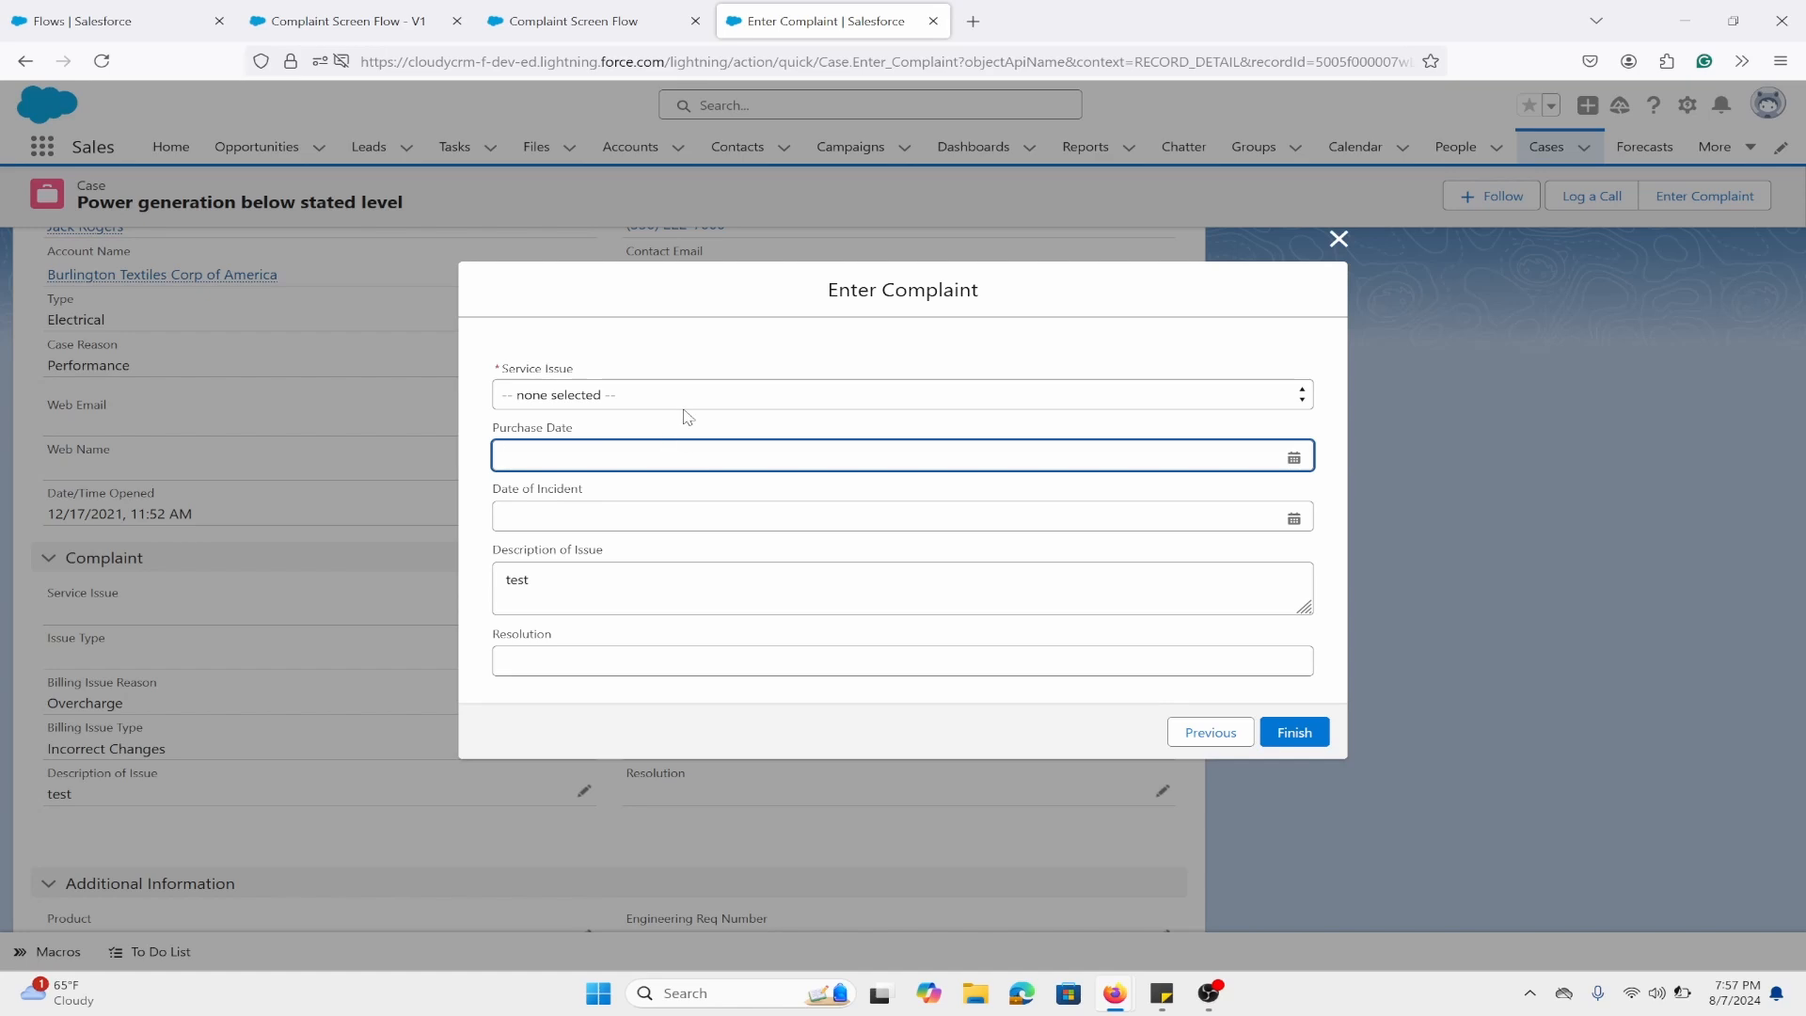
left_click(691, 403)
left_click(639, 452)
left_click(621, 419)
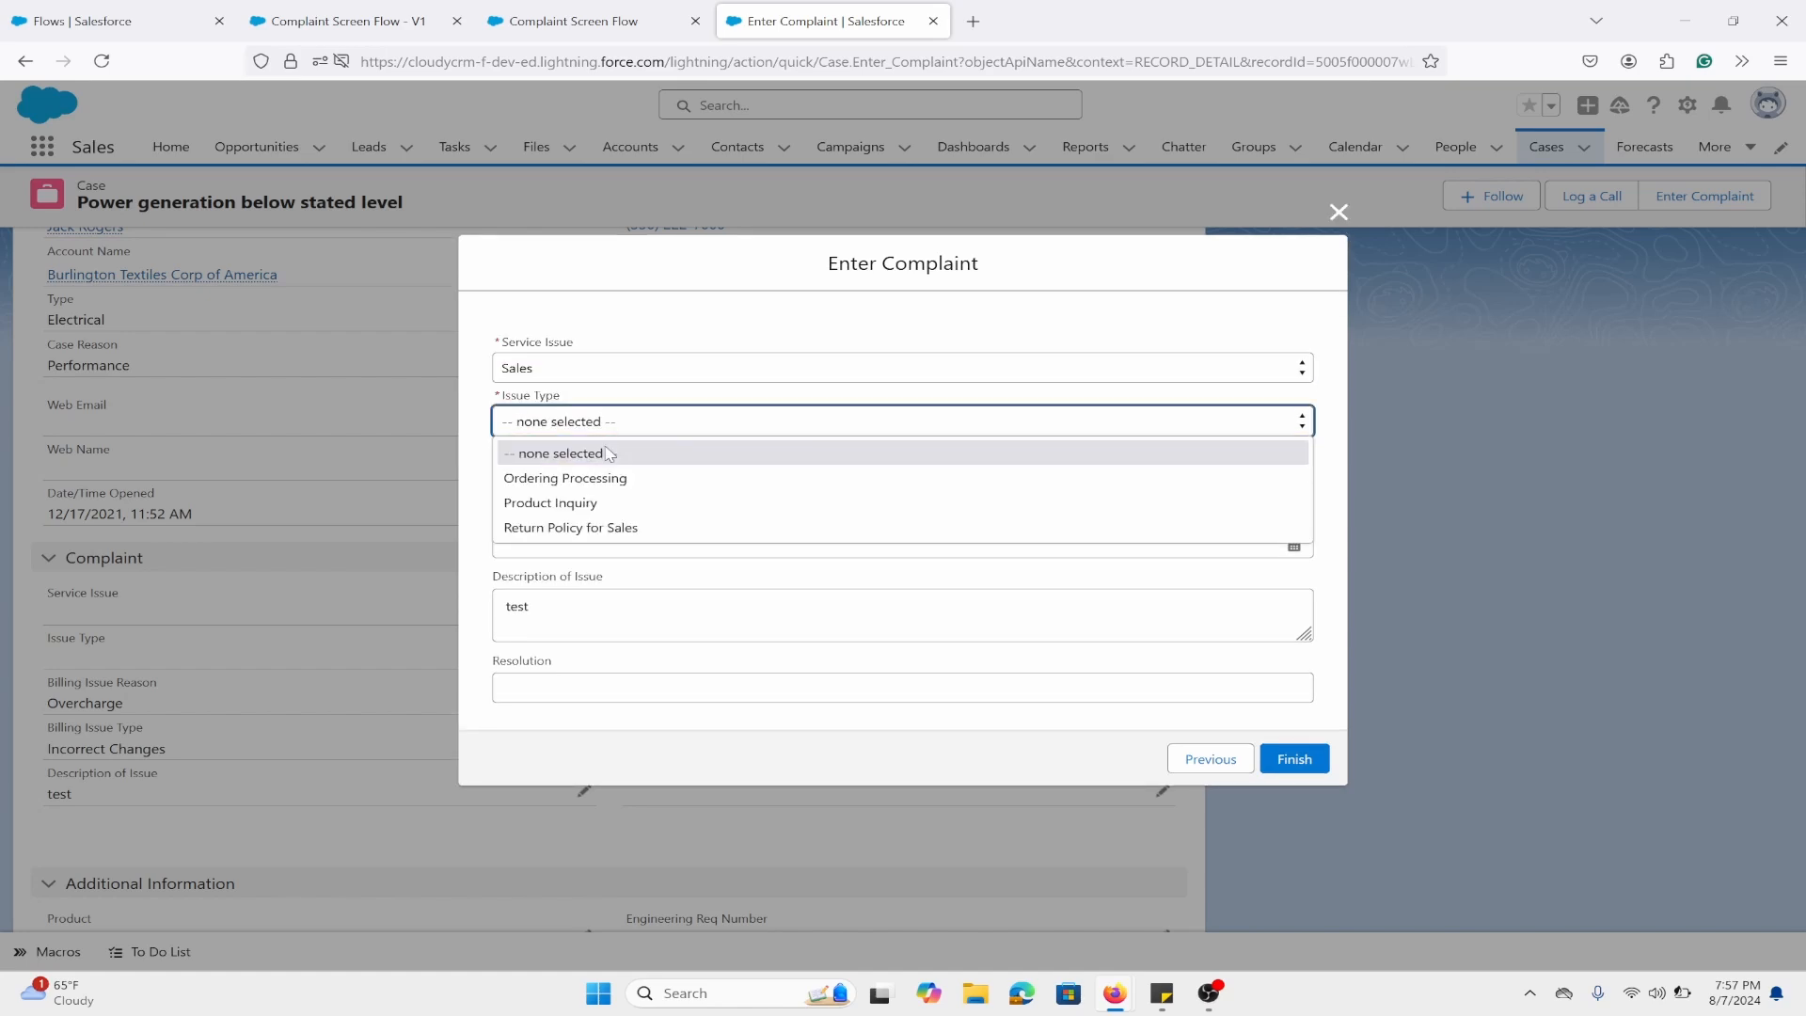
left_click(602, 476)
Set the purchase date to Aug 8, 2024 and the date of incident to Aug 7, 2024, and close the complaint form without finishing.
left_click(595, 484)
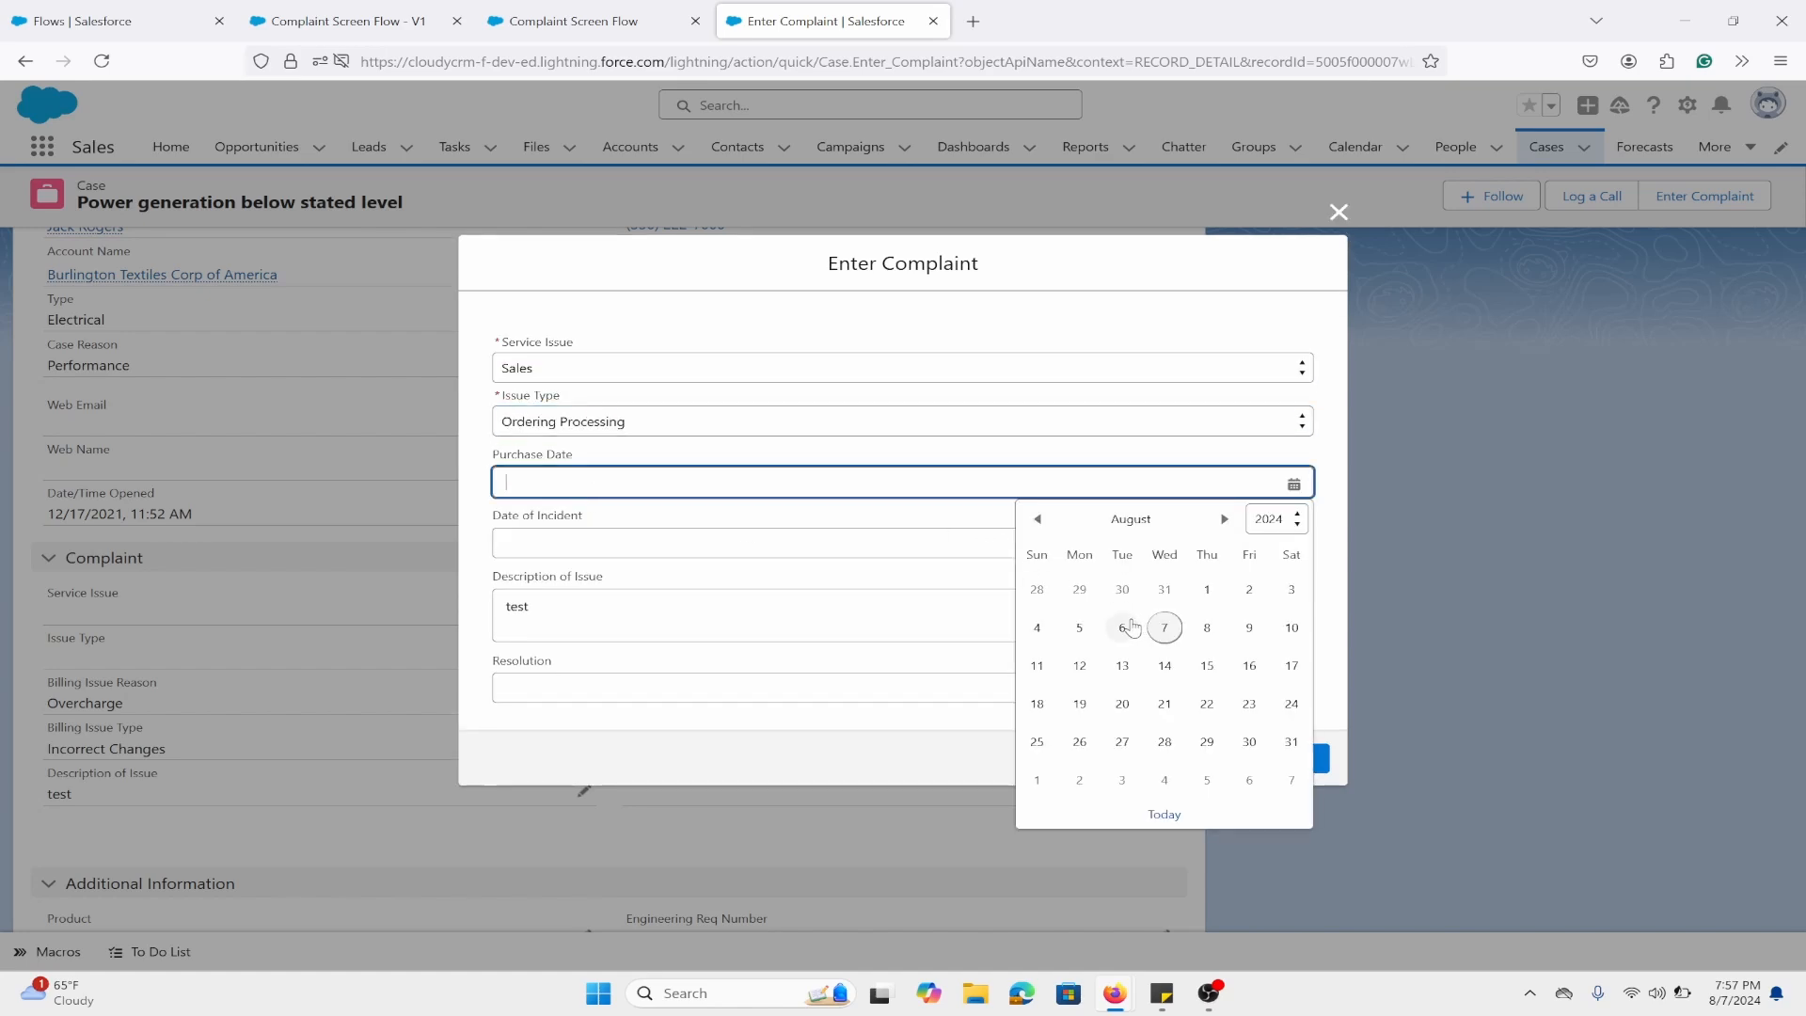
left_click(1204, 628)
left_click(771, 545)
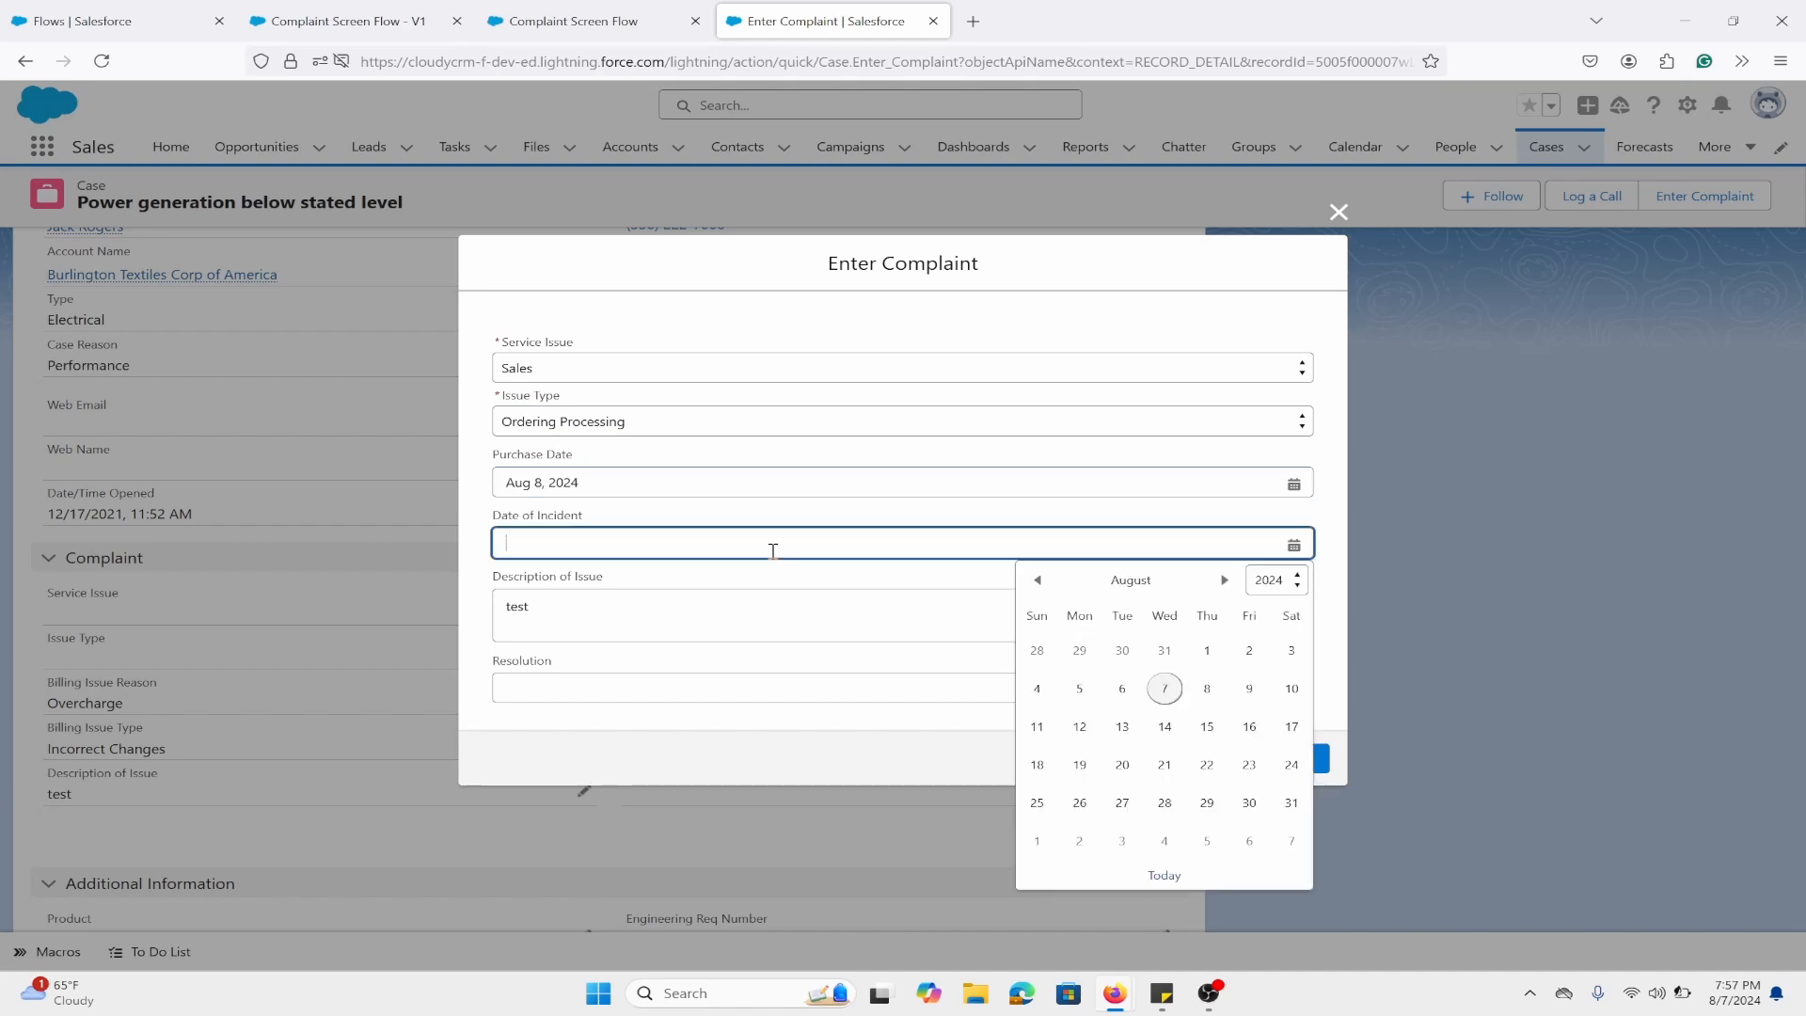
left_click(1165, 688)
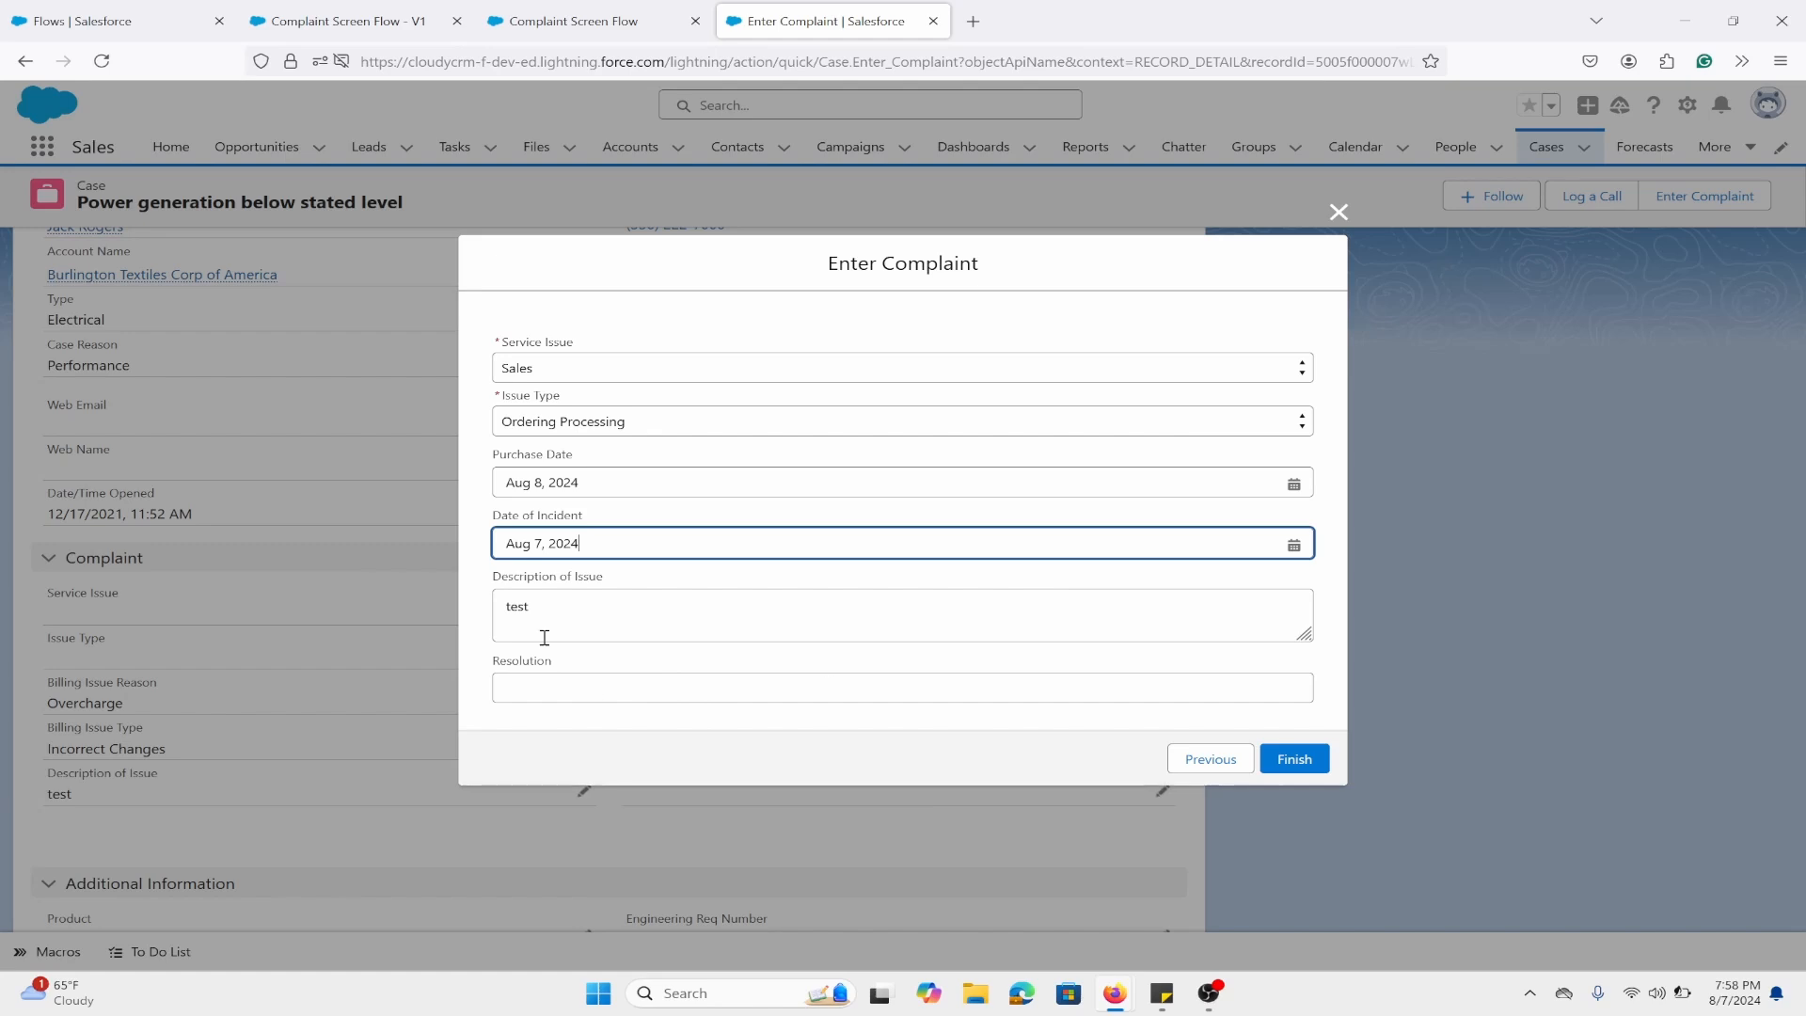
left_click(554, 612)
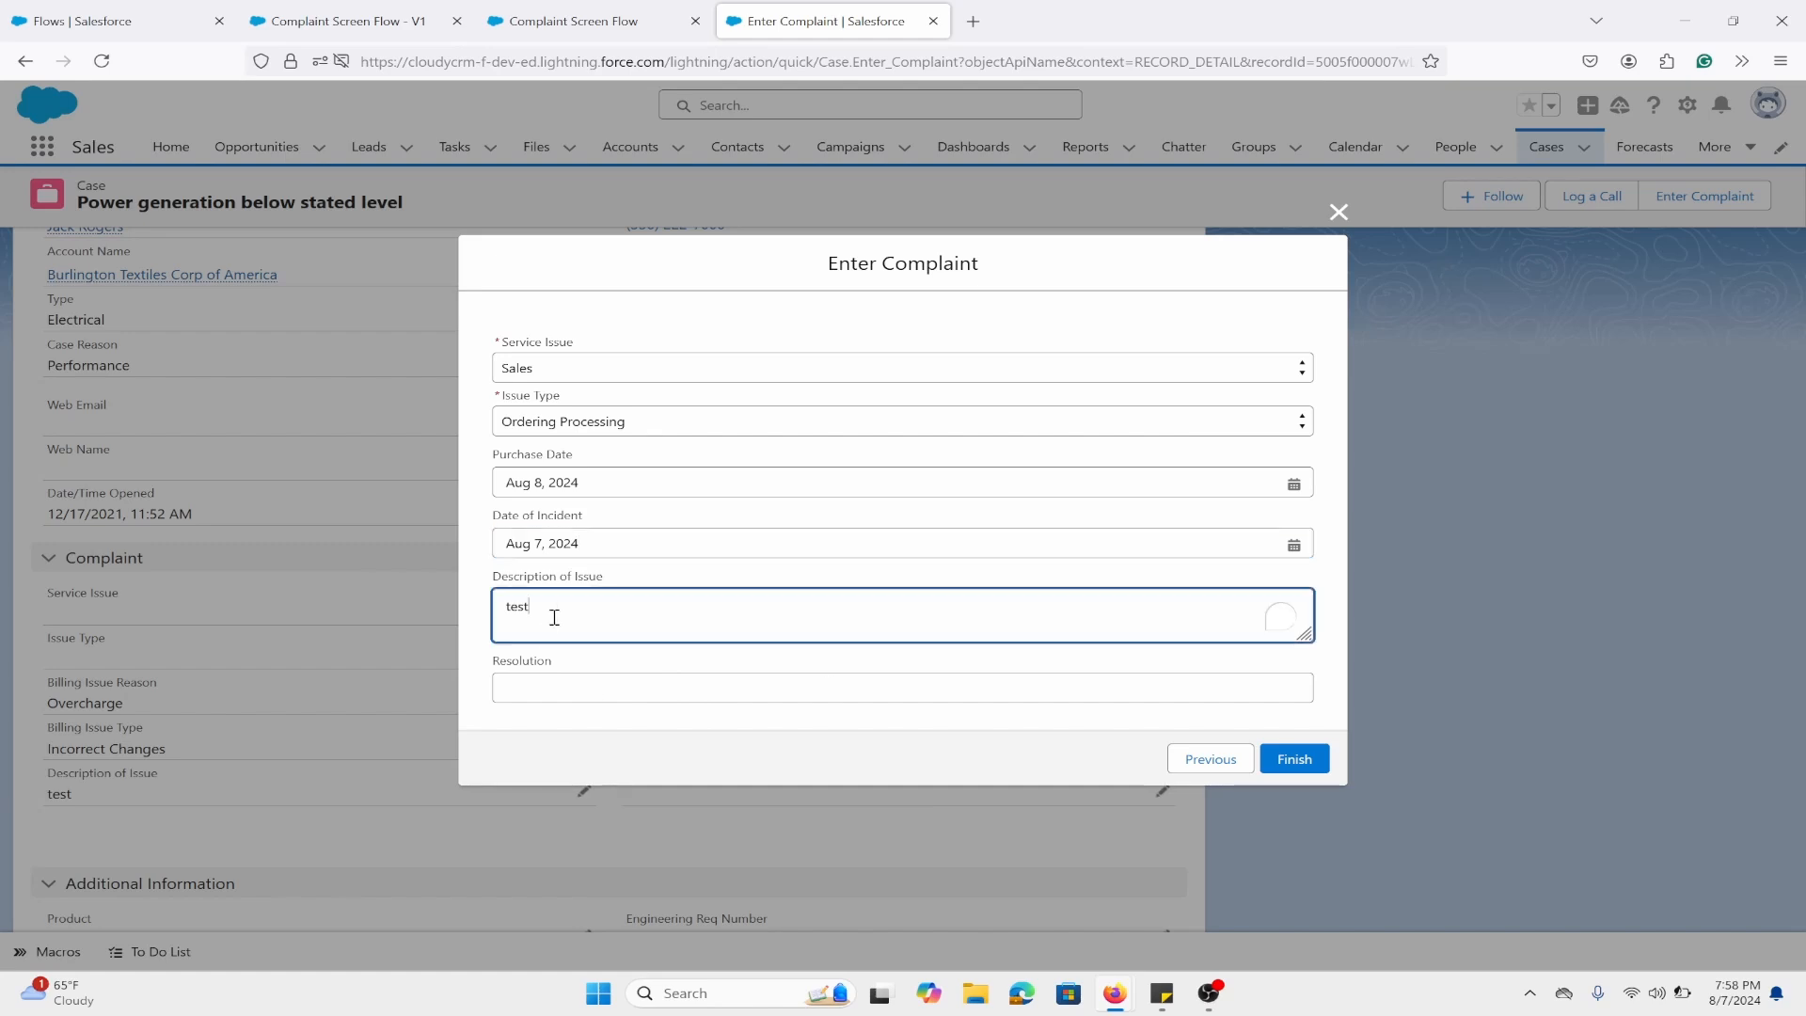
left_click(1338, 212)
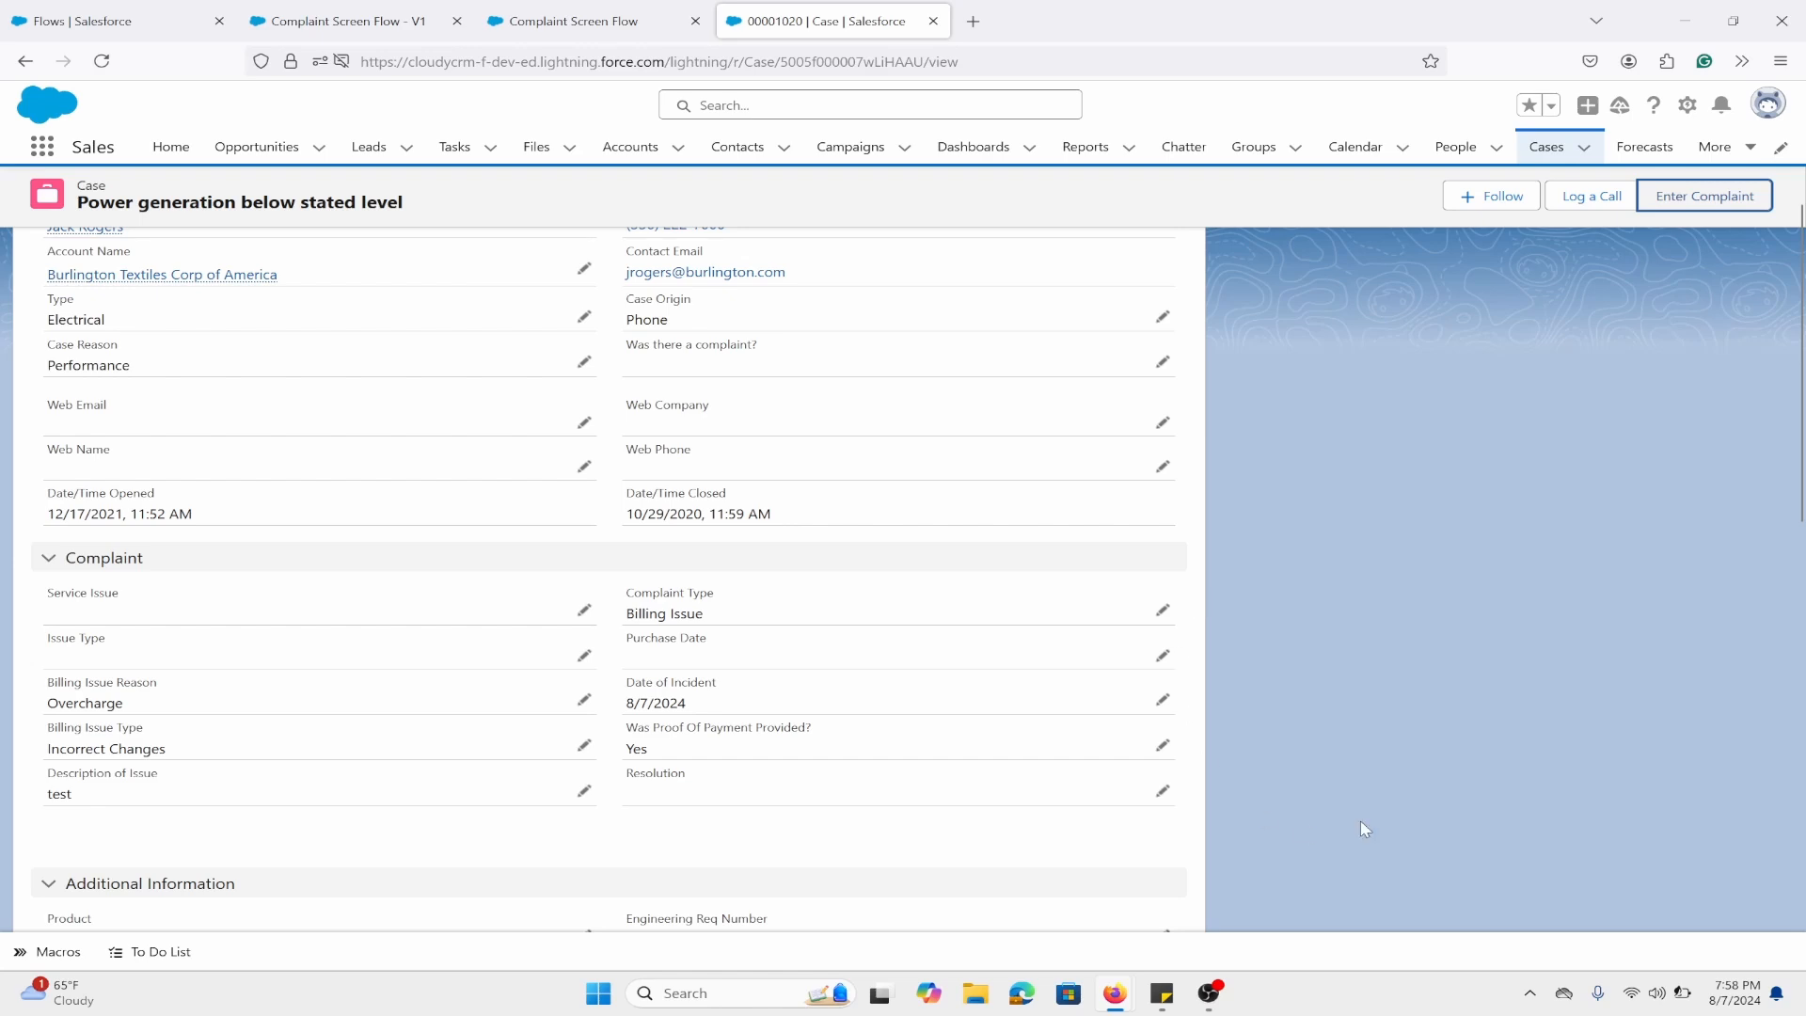
left_click(1317, 602)
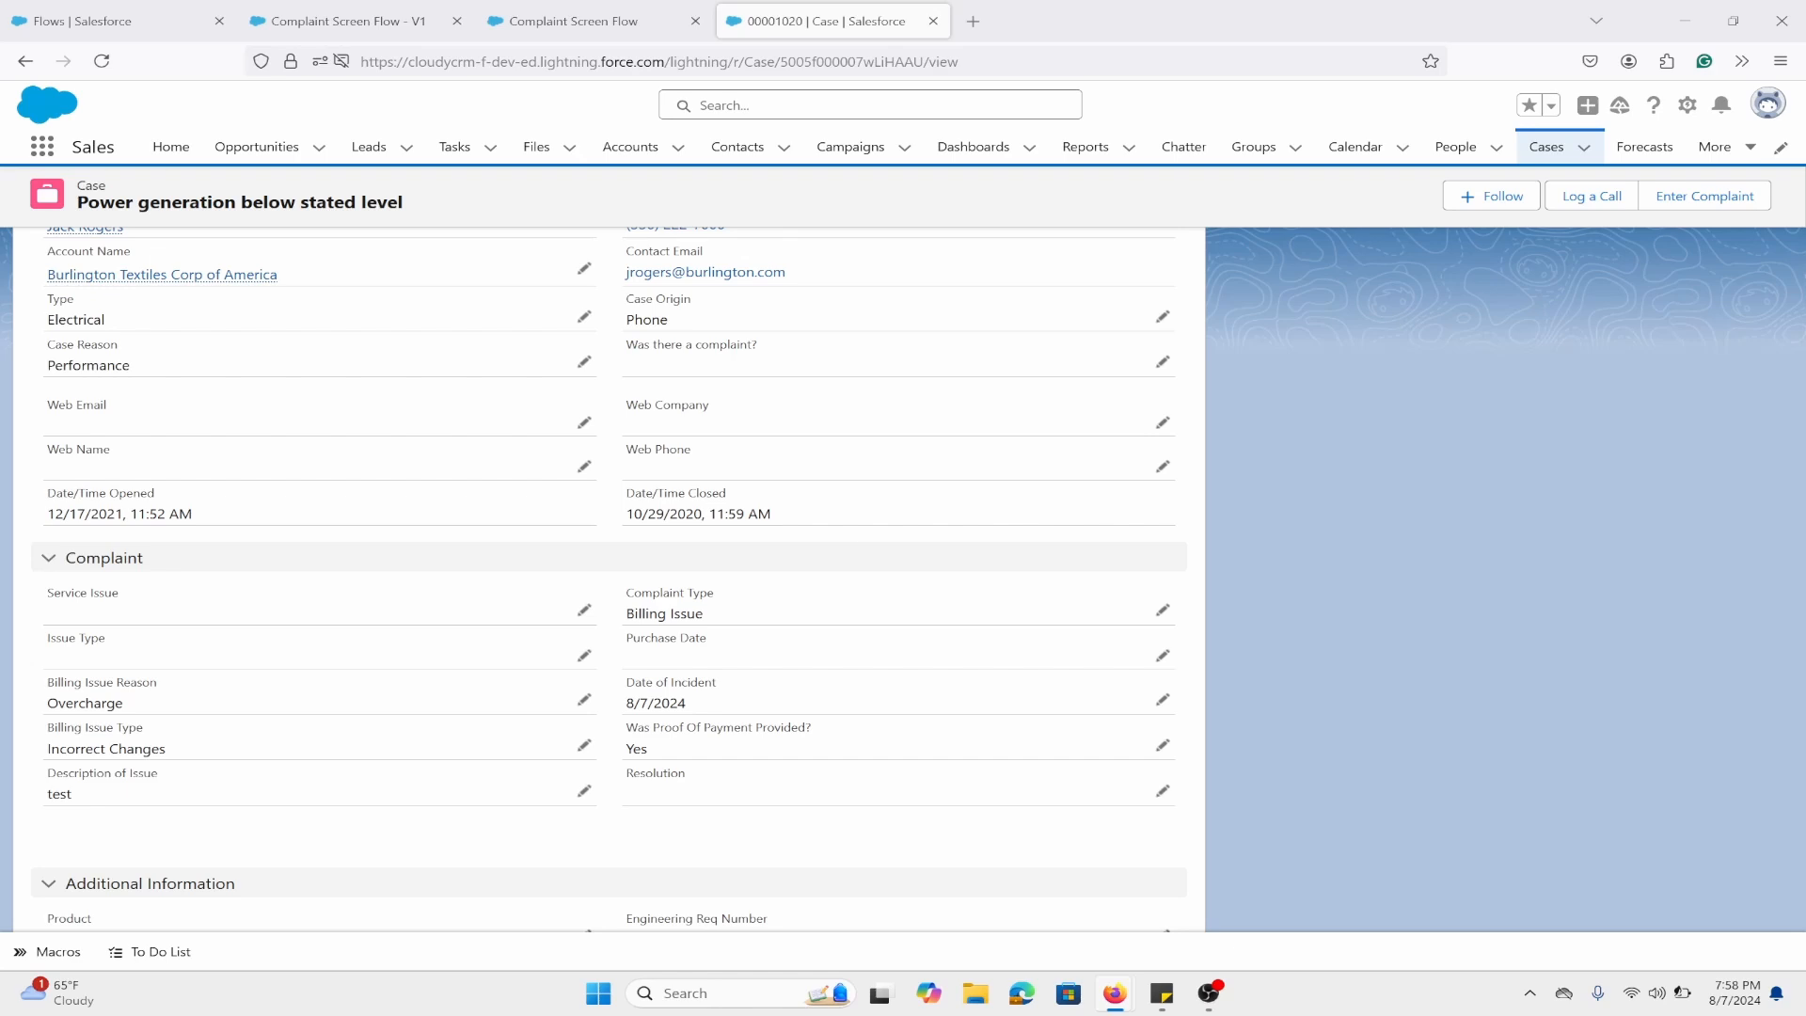
scroll(1002, 707, "up", 1)
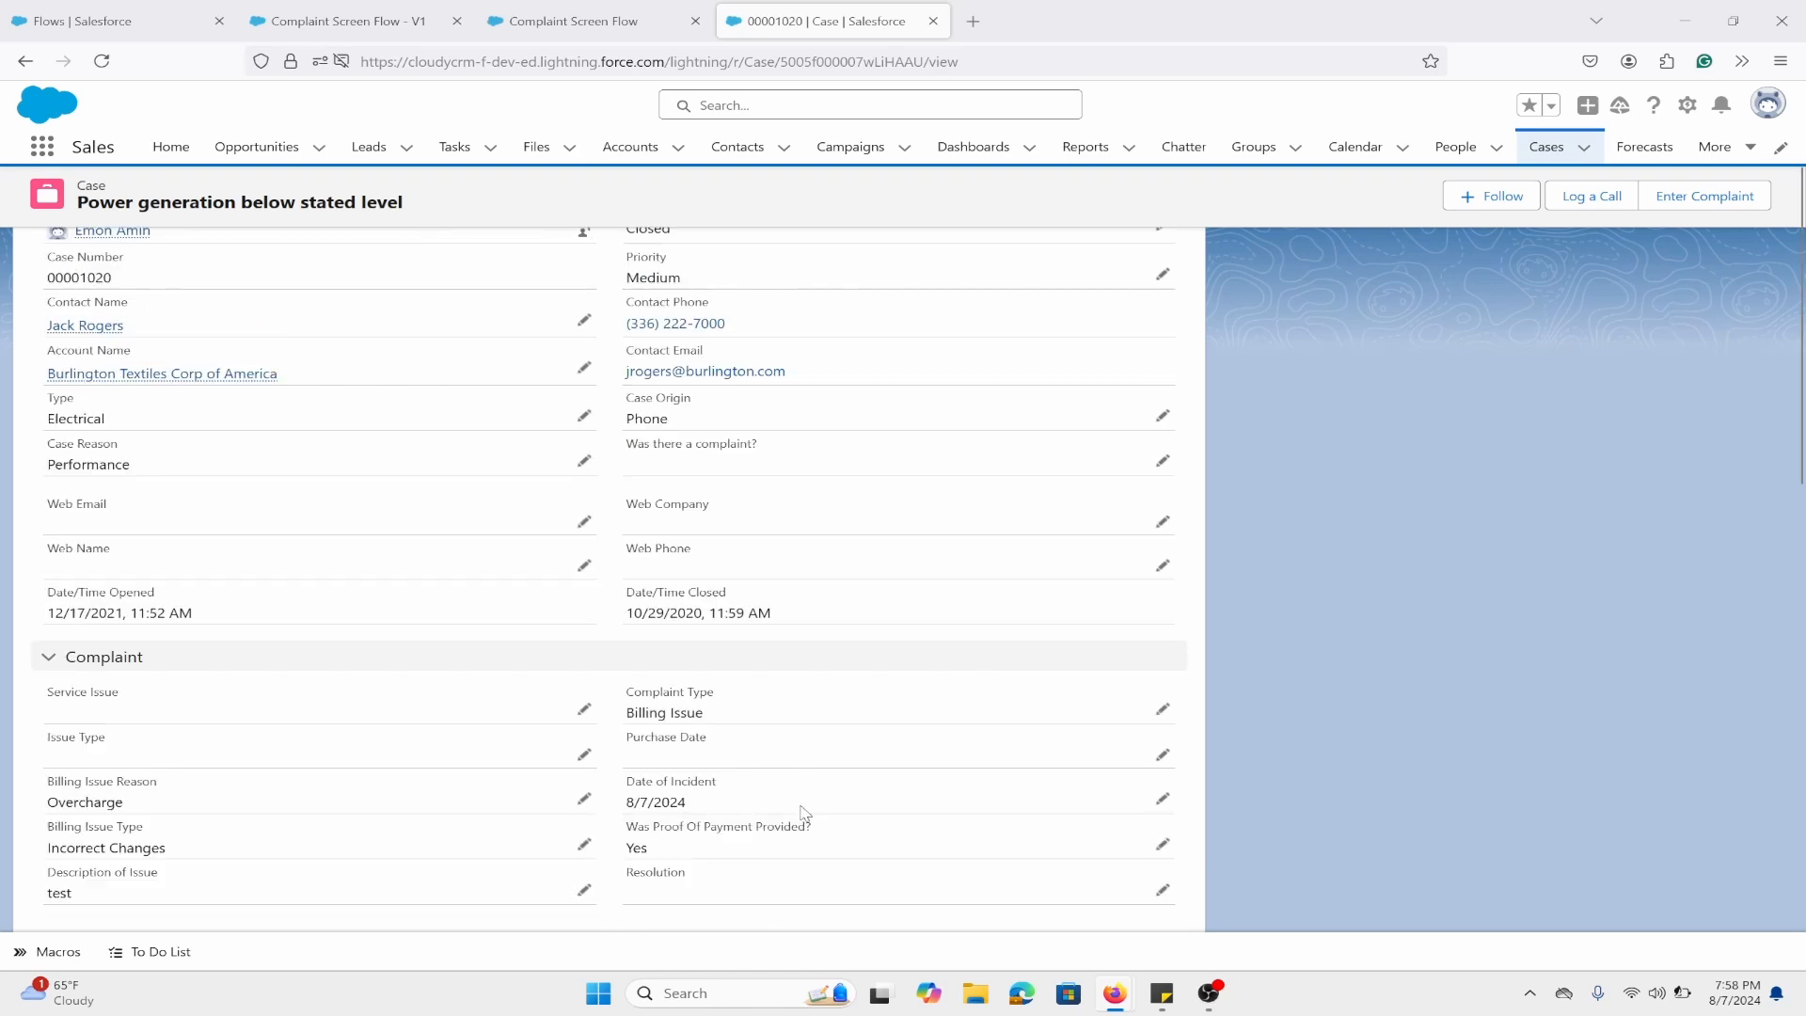